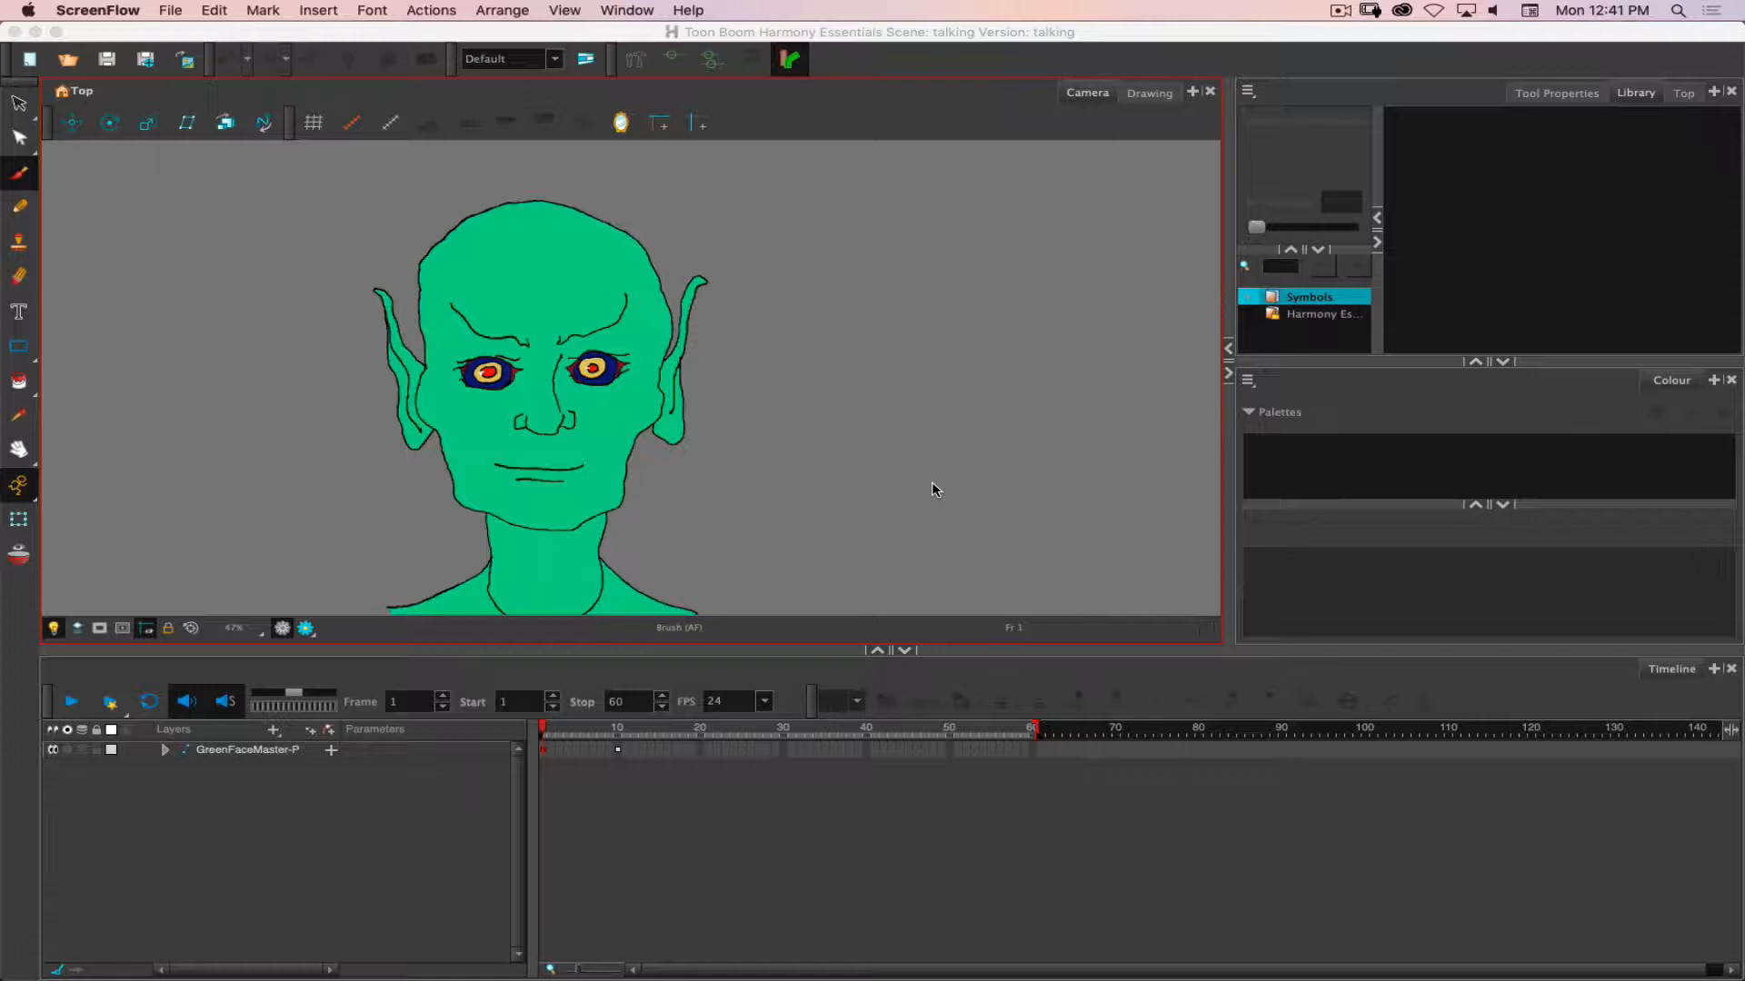
# Examine the layers grouped under GreenFaceMaster-P in the timeline, including its first keyframe.
pyautogui.click(166, 750)
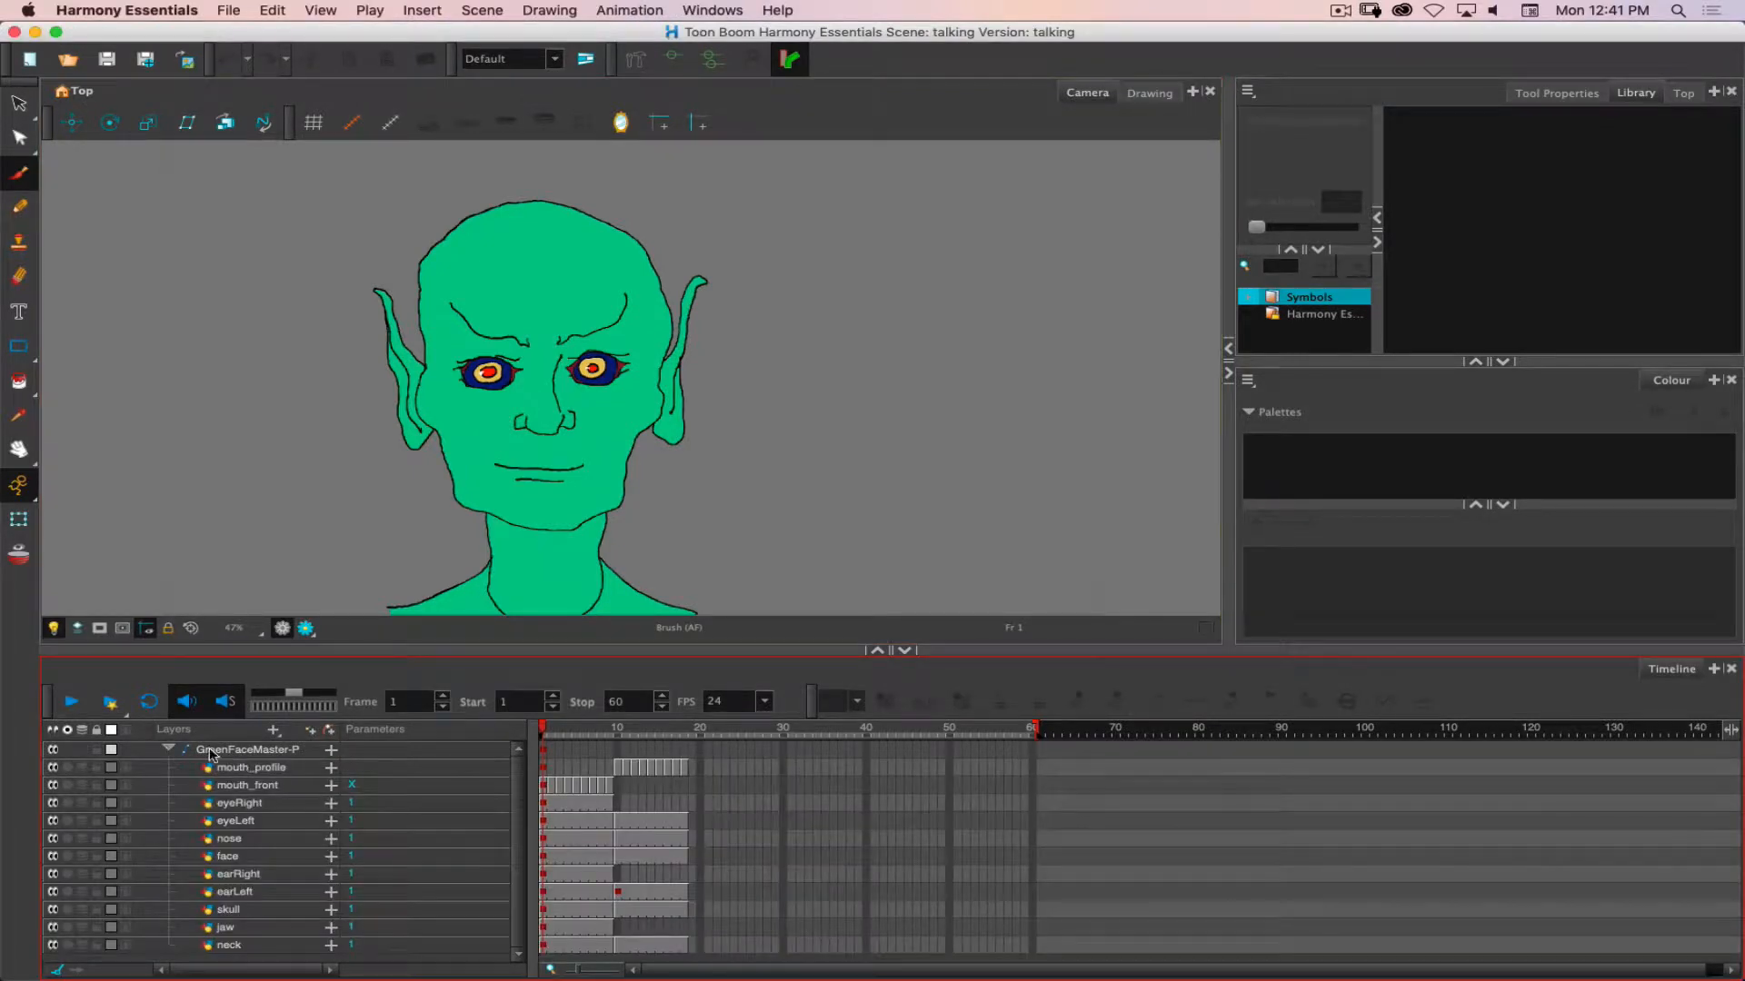
pyautogui.click(234, 754)
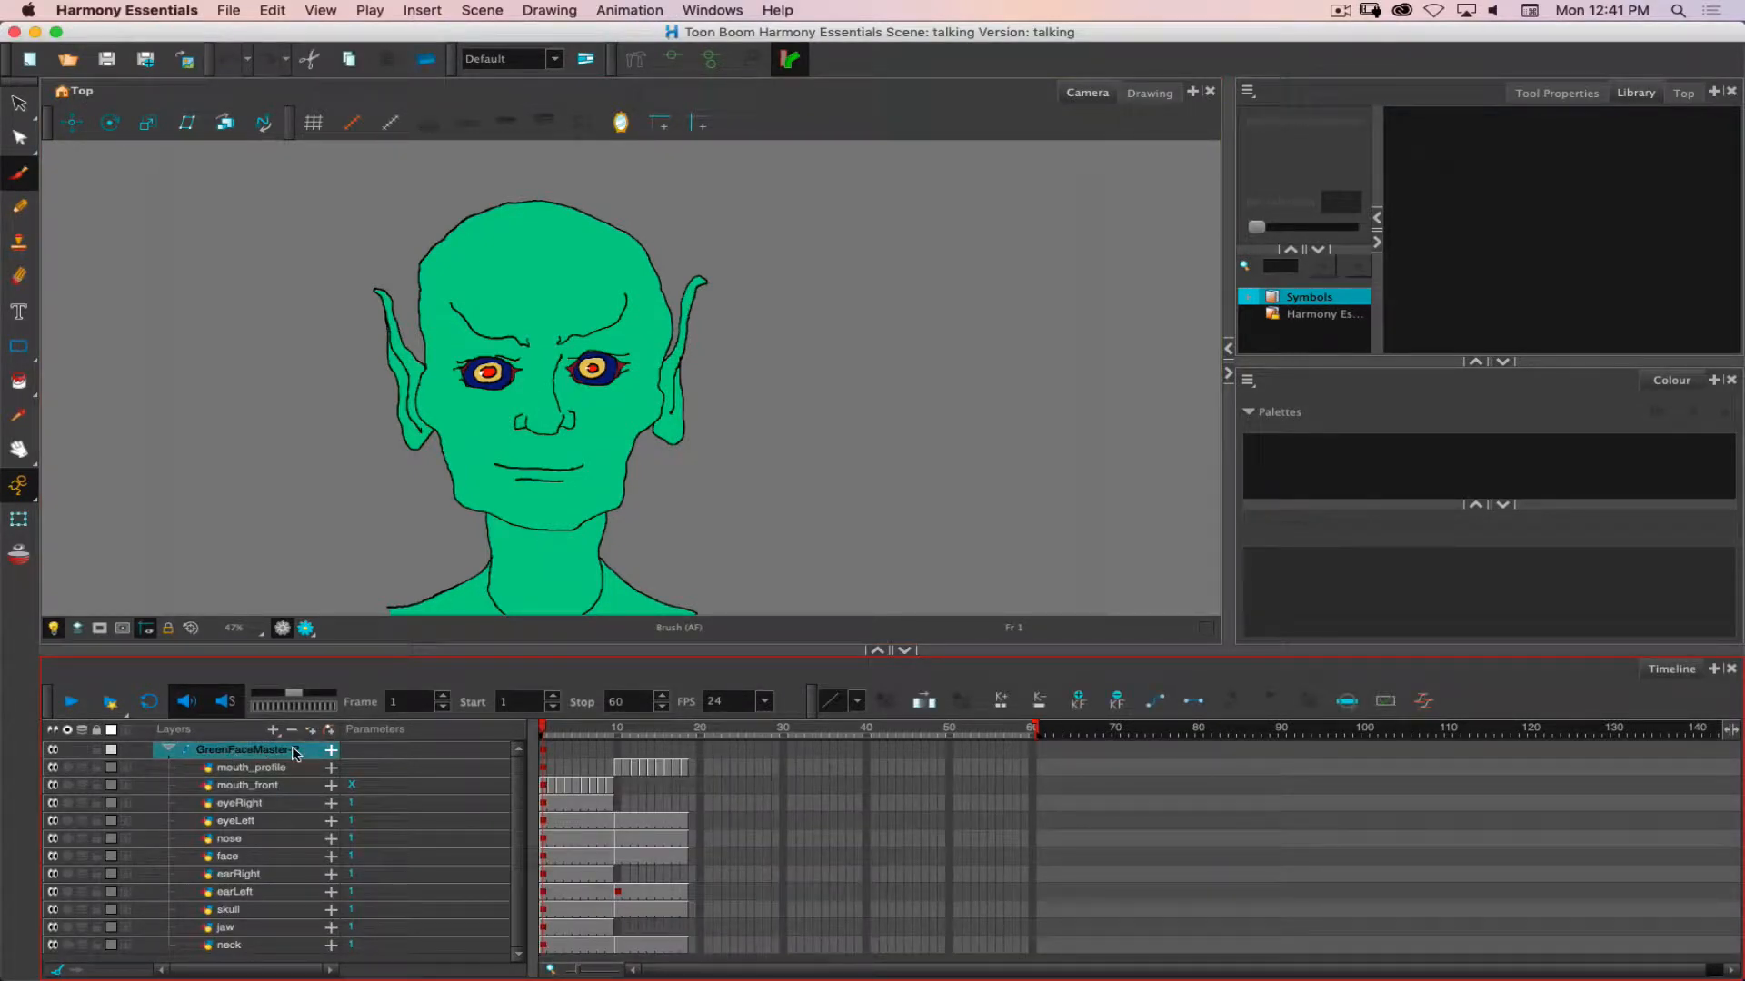
pyautogui.click(166, 751)
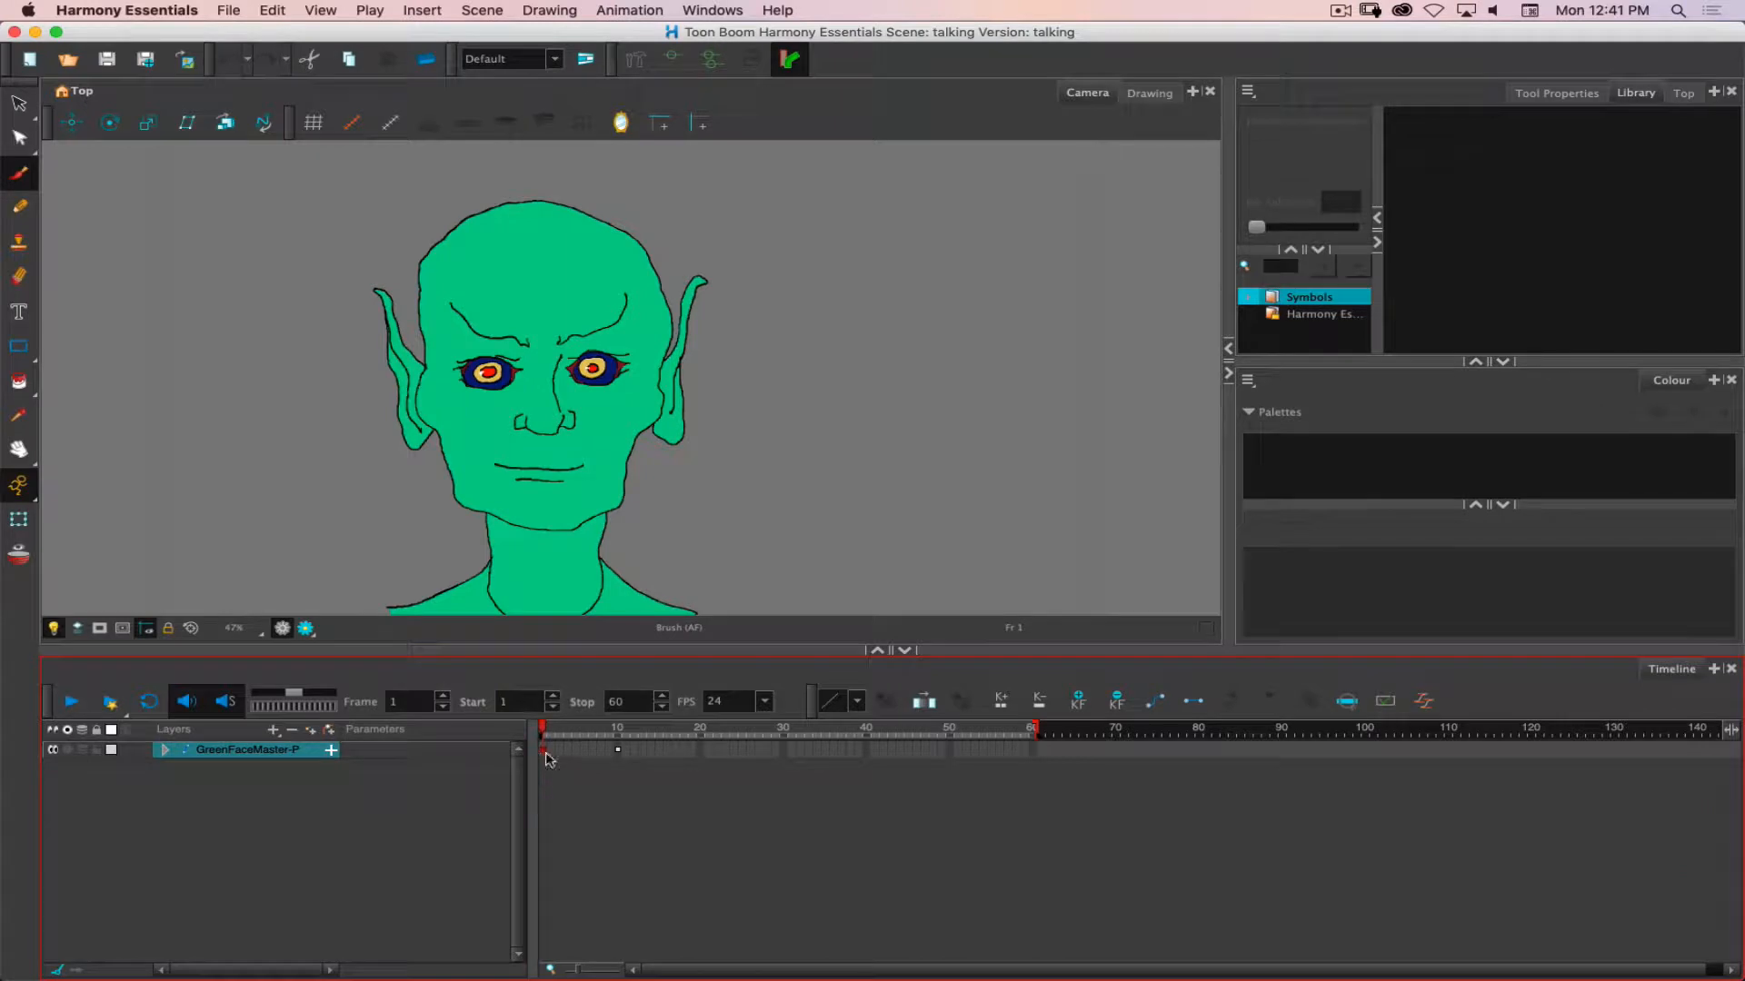
pyautogui.click(545, 751)
pyautogui.click(165, 751)
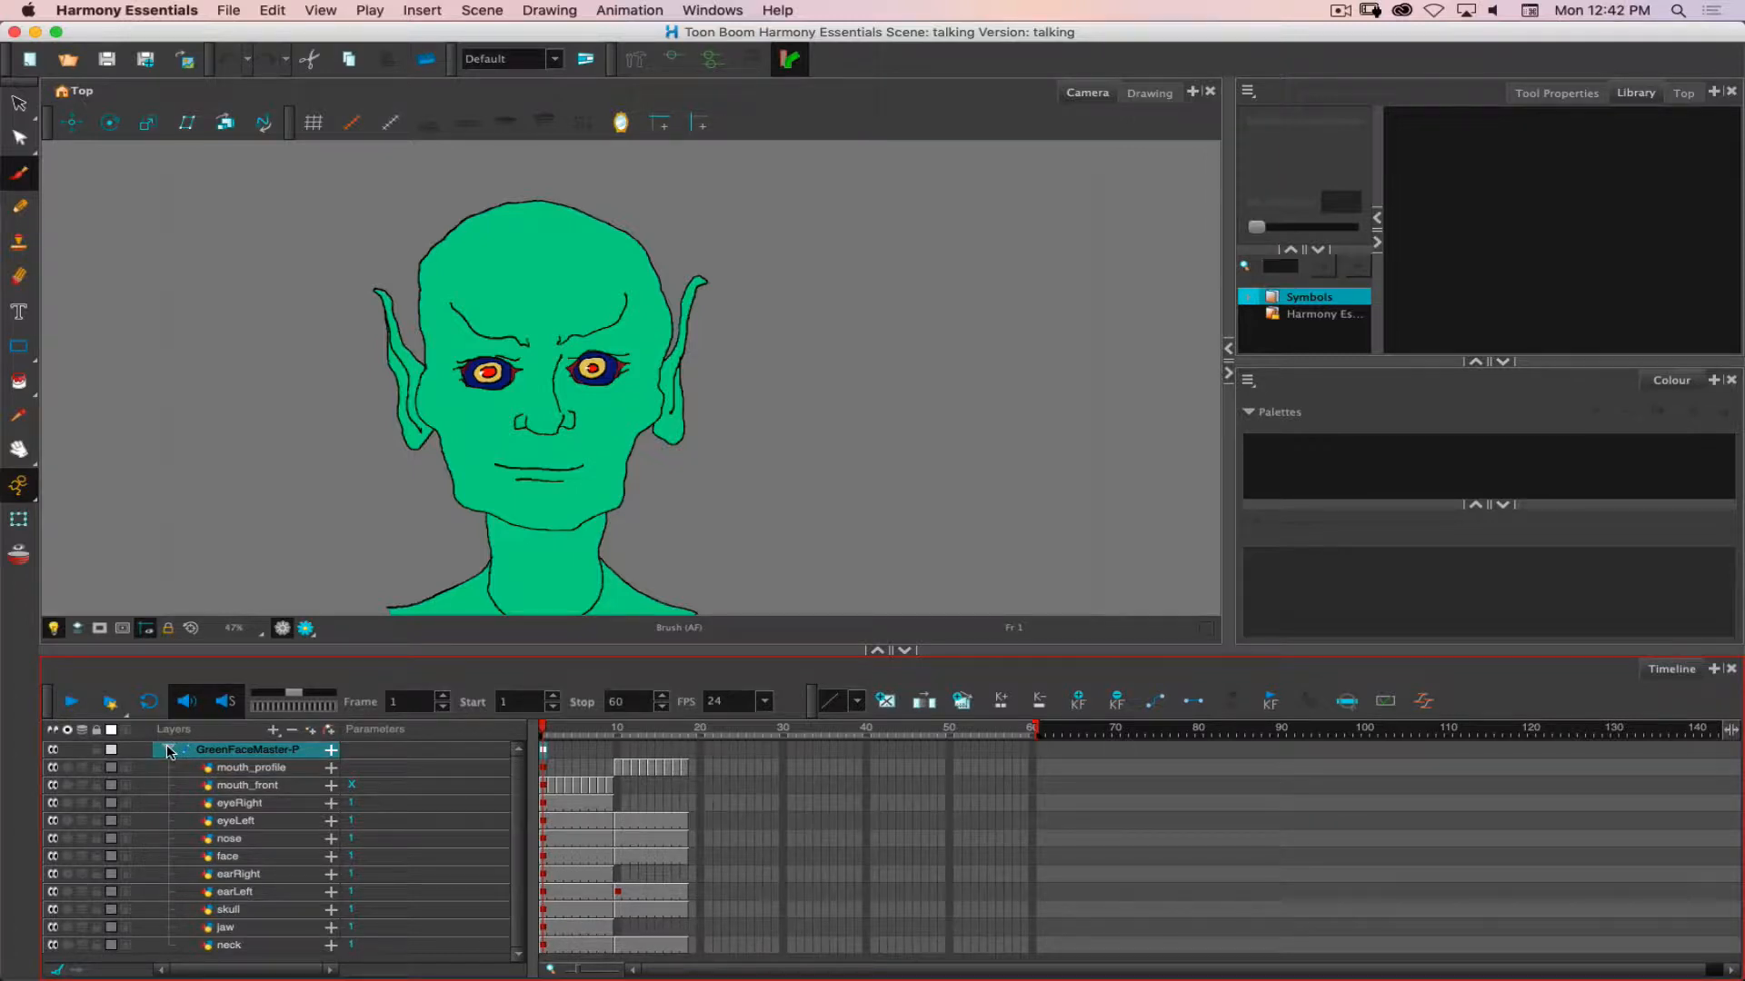
pyautogui.click(167, 750)
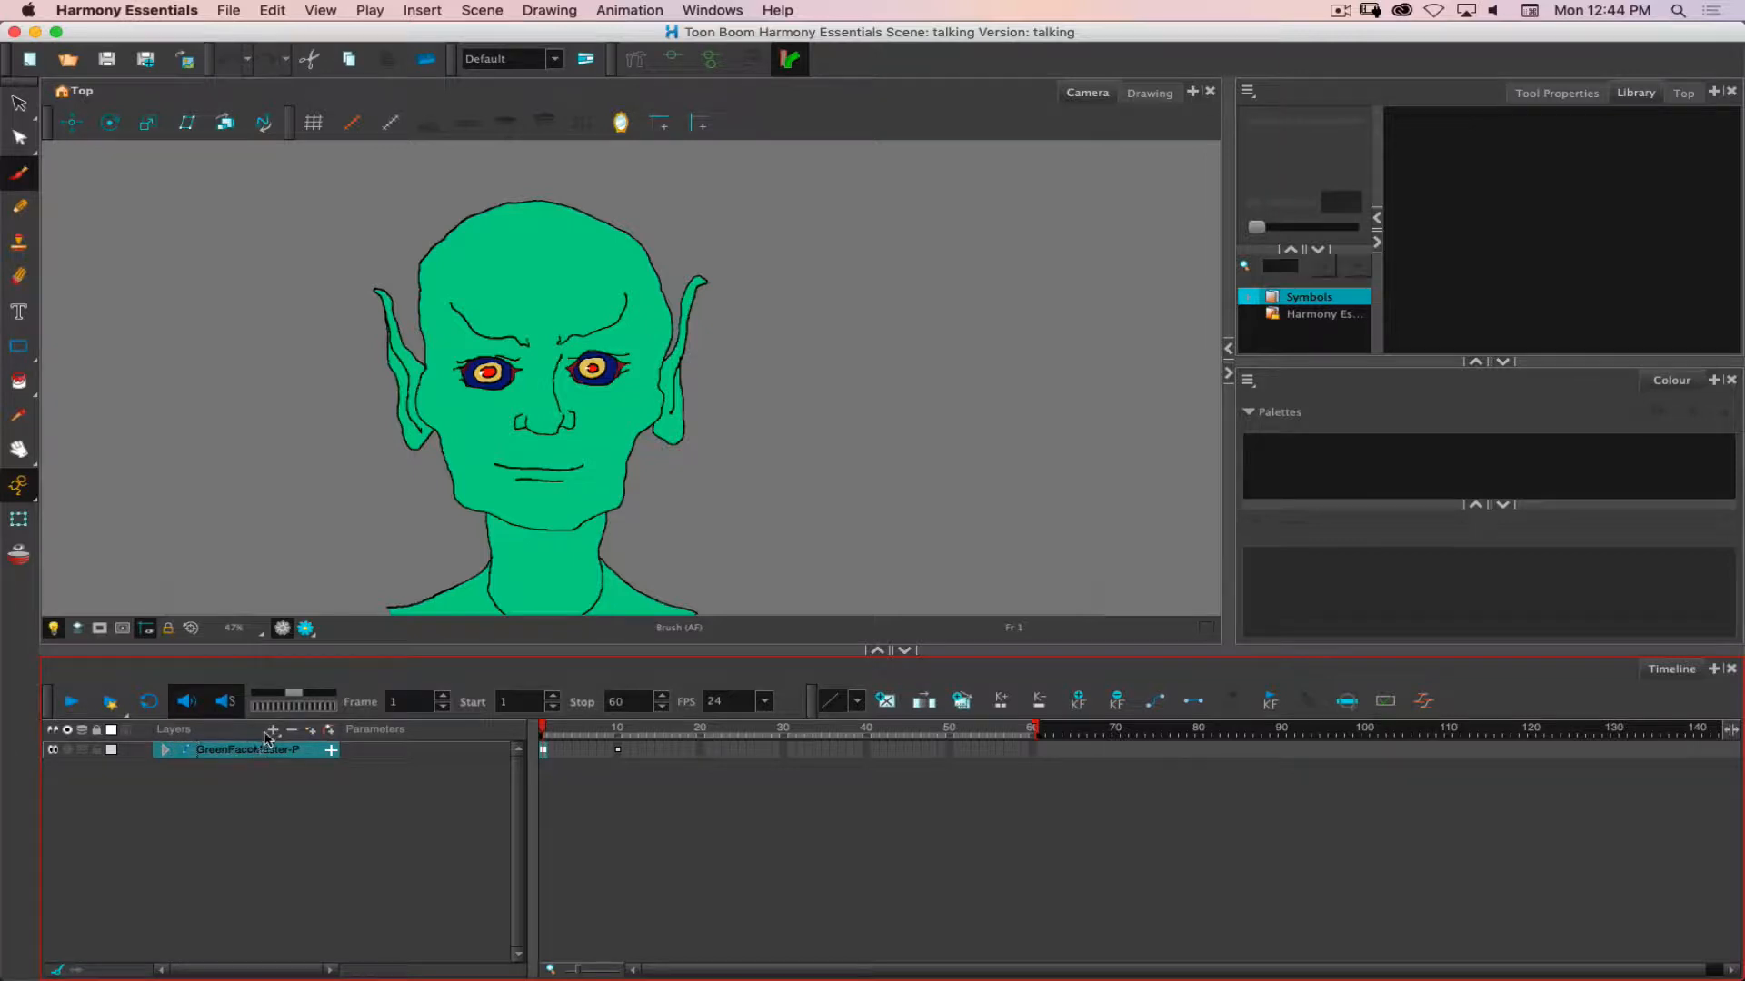
# Start opening a library from the library list and browse to the Desktop folder.
pyautogui.moveTo(242, 748); pyautogui.dragTo(236, 753)
pyautogui.click(1576, 229)
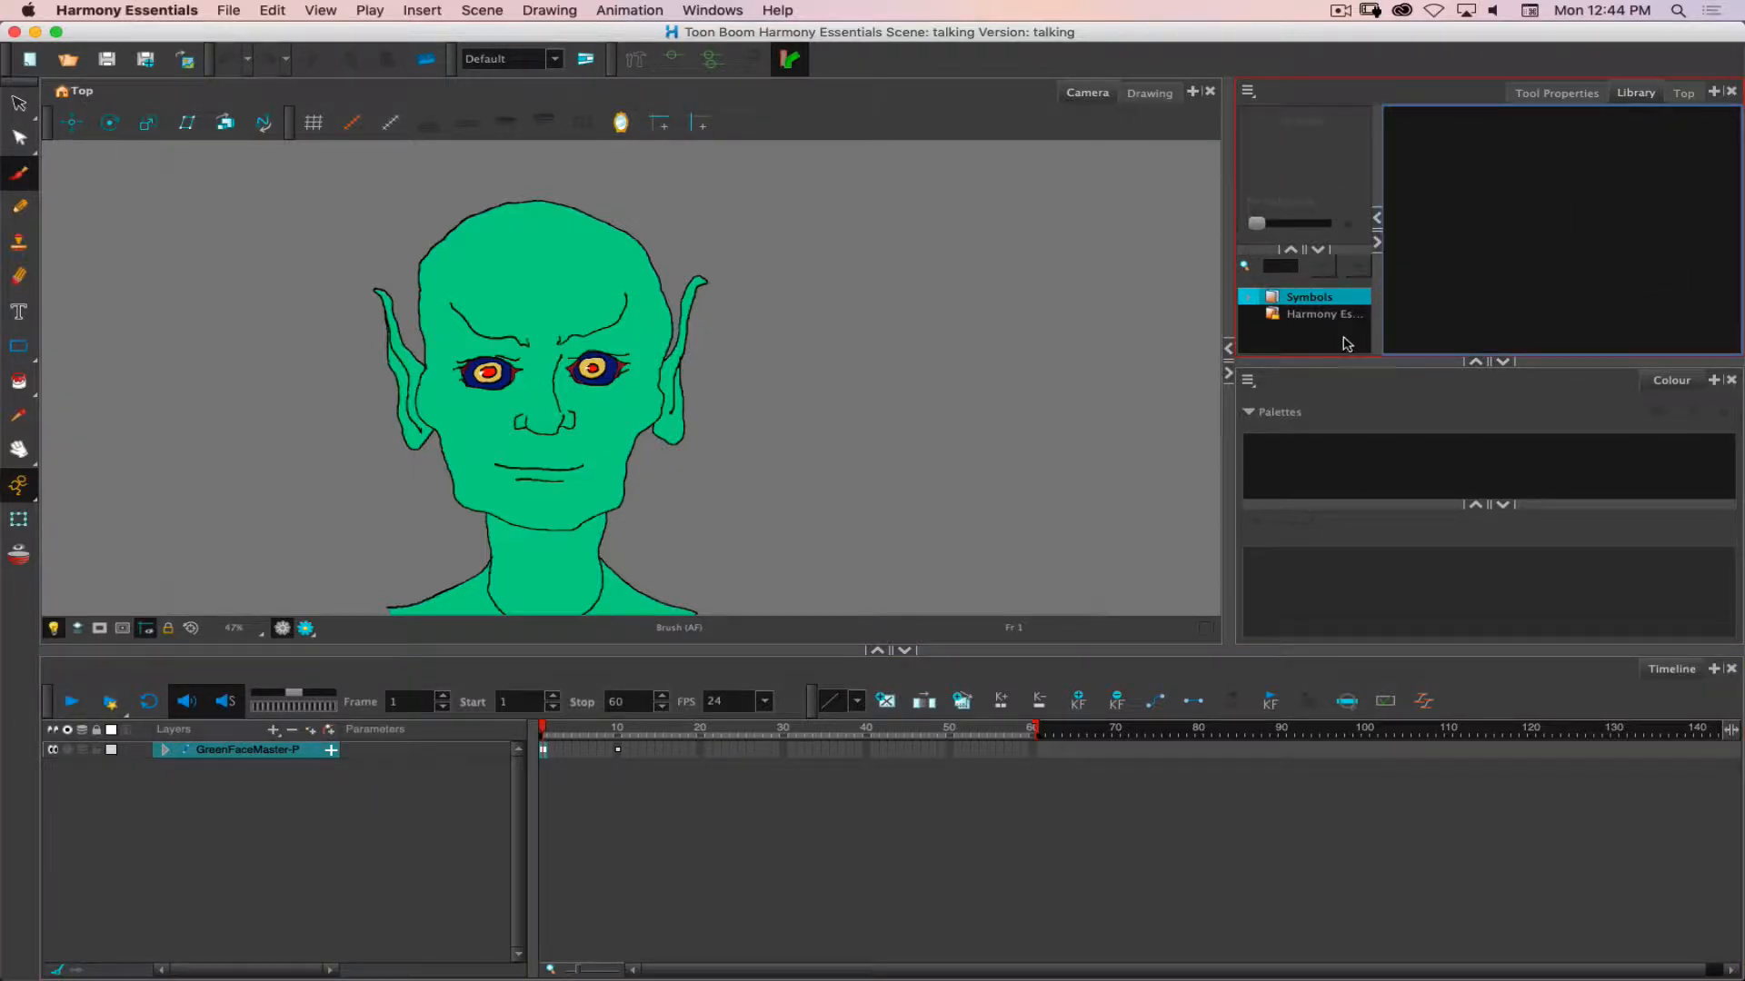
pyautogui.click(1329, 331)
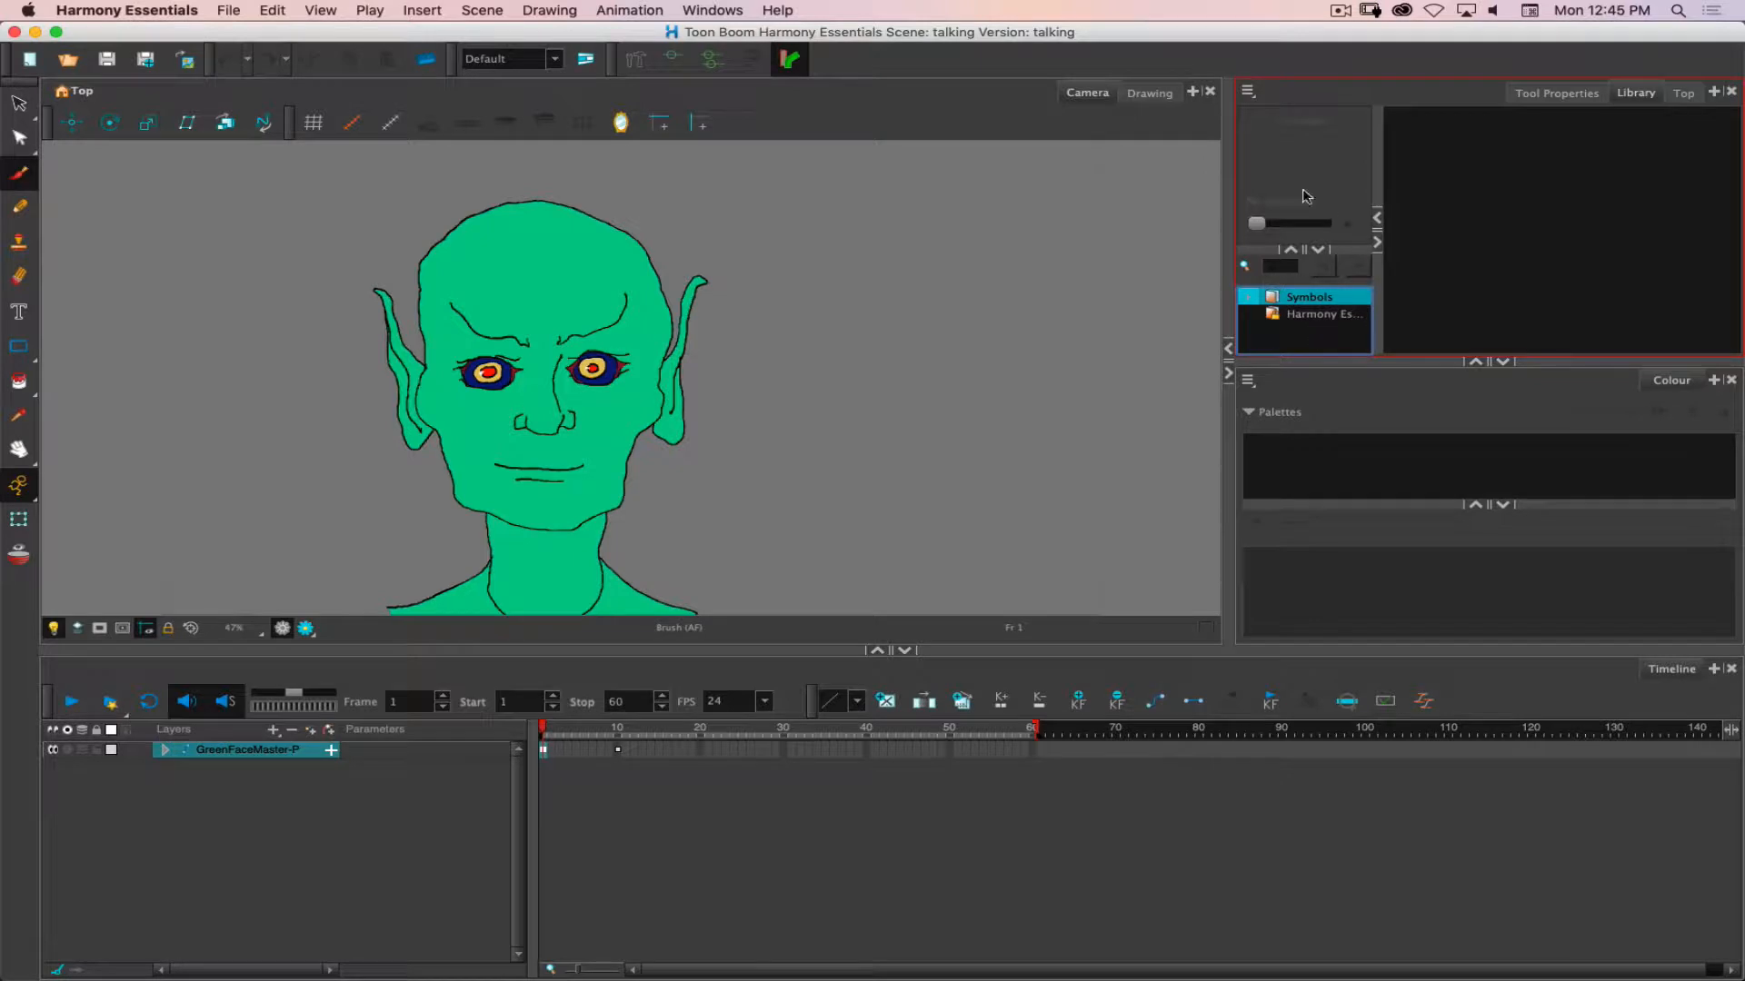
pyautogui.rightClick(1314, 335)
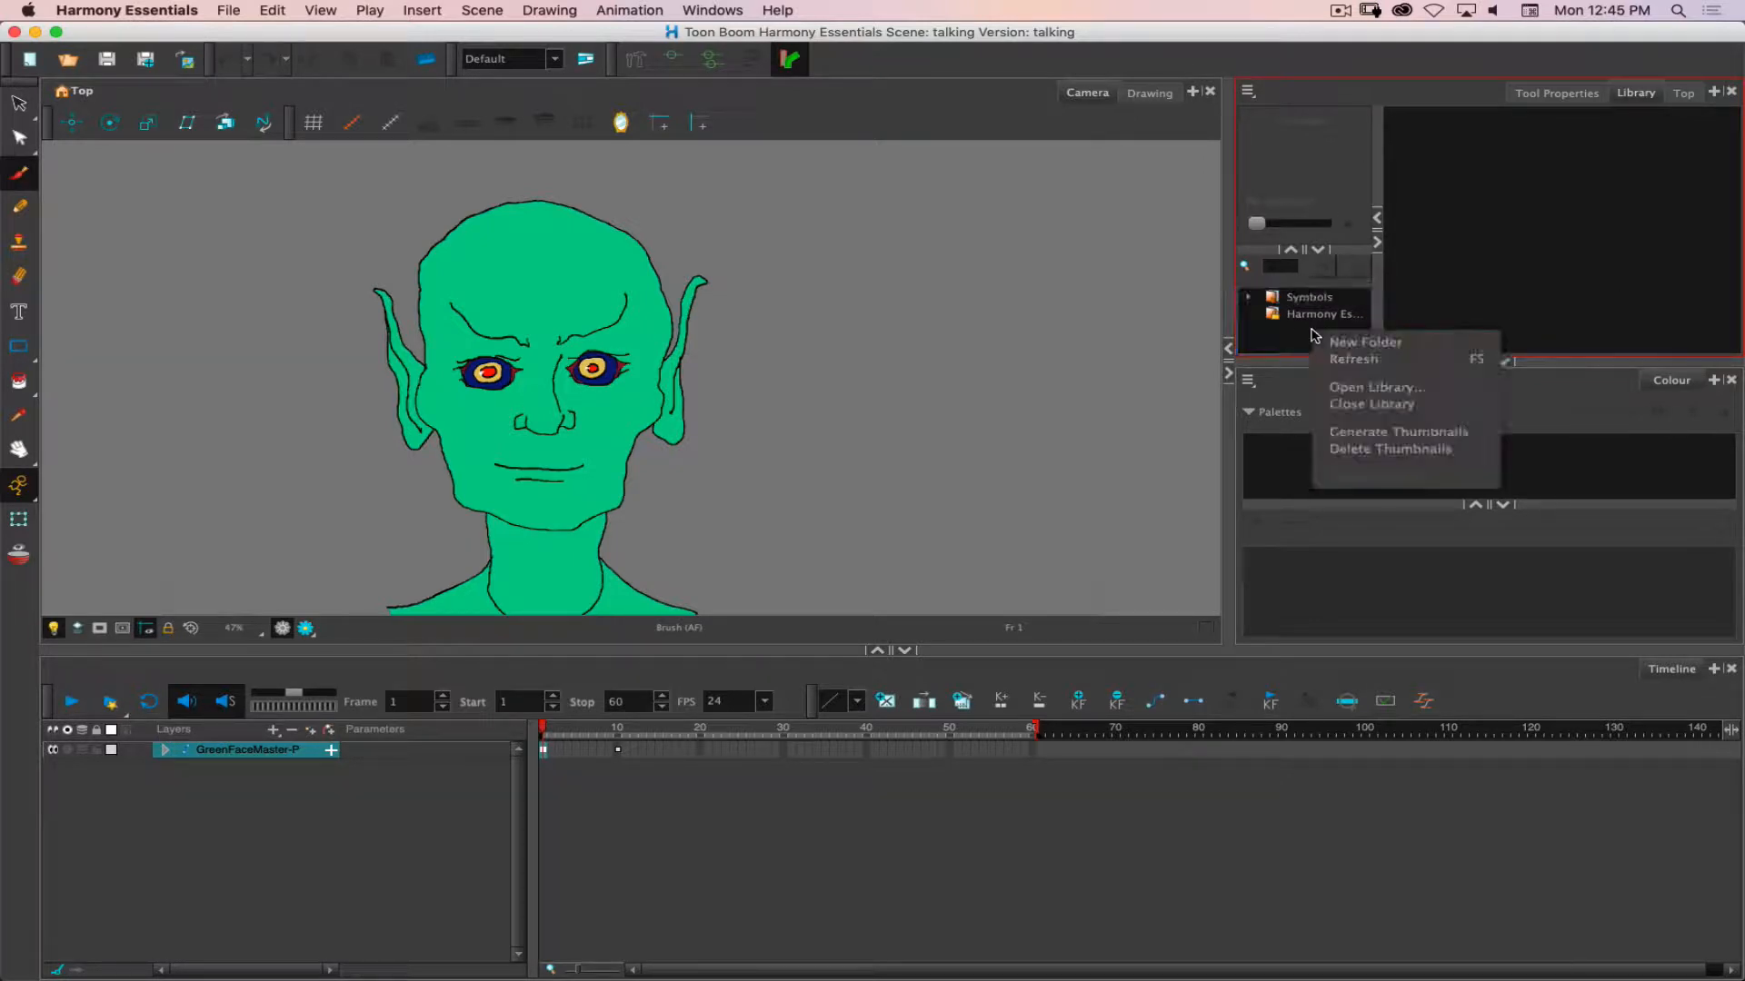
pyautogui.click(1379, 392)
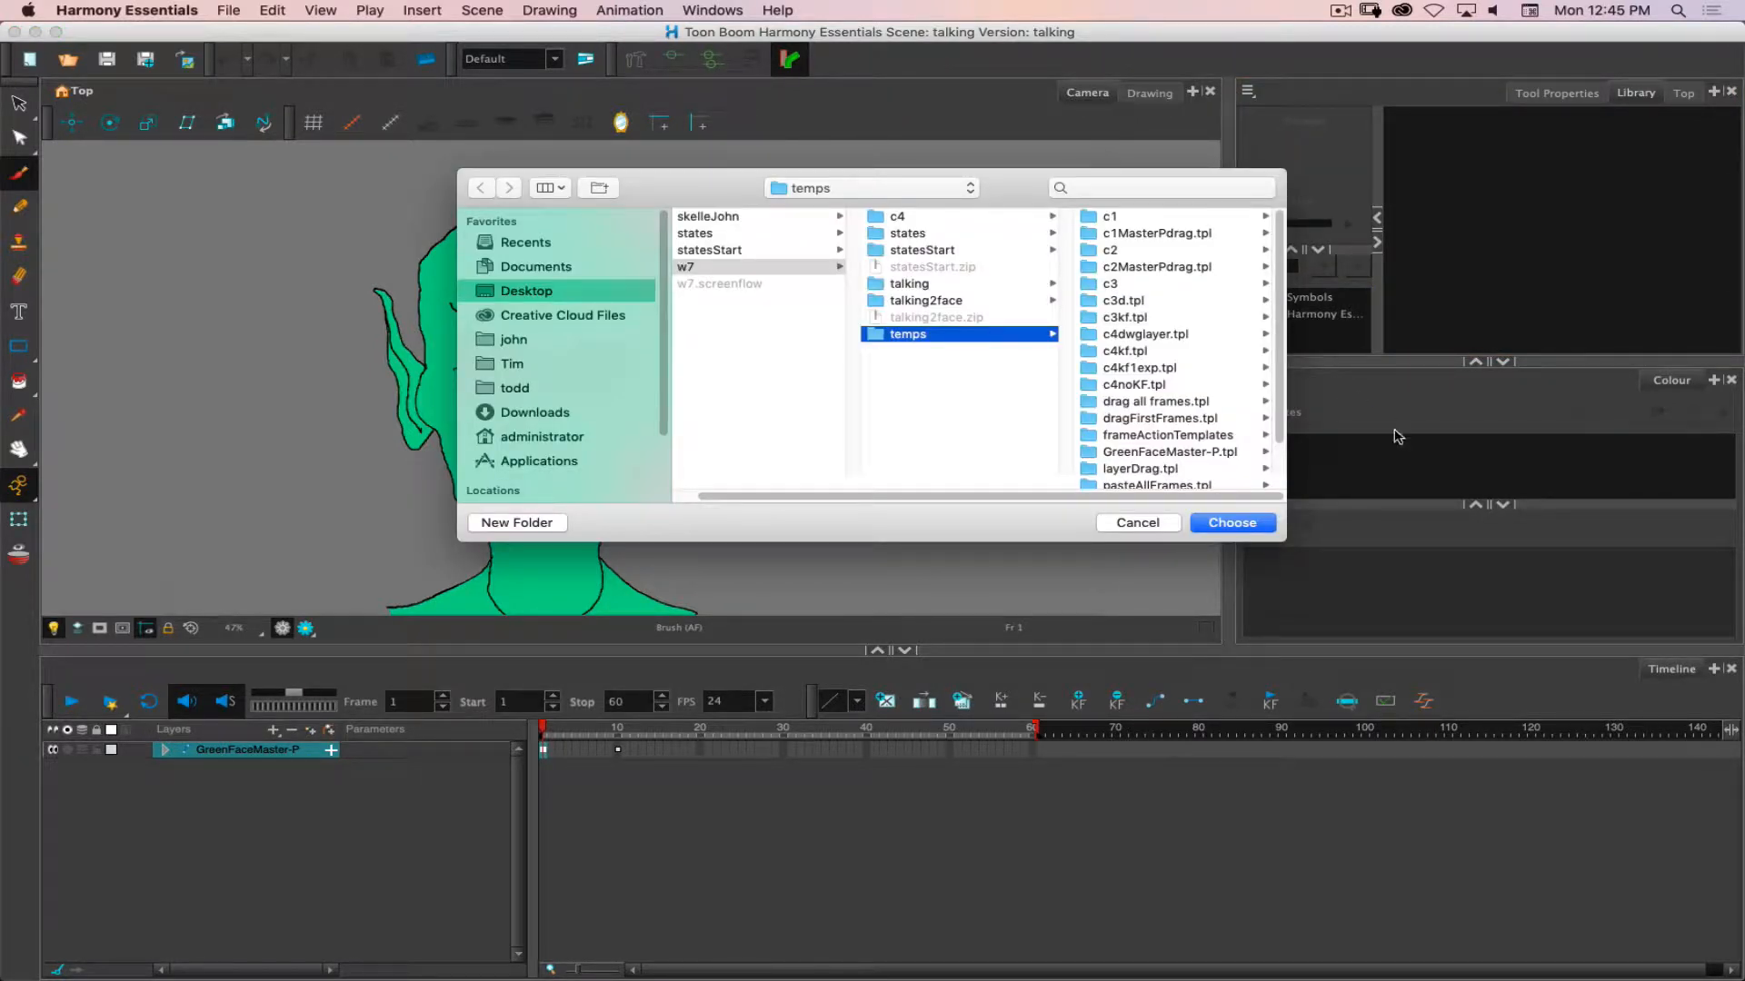
pyautogui.hscroll(-2, 1005, 493)
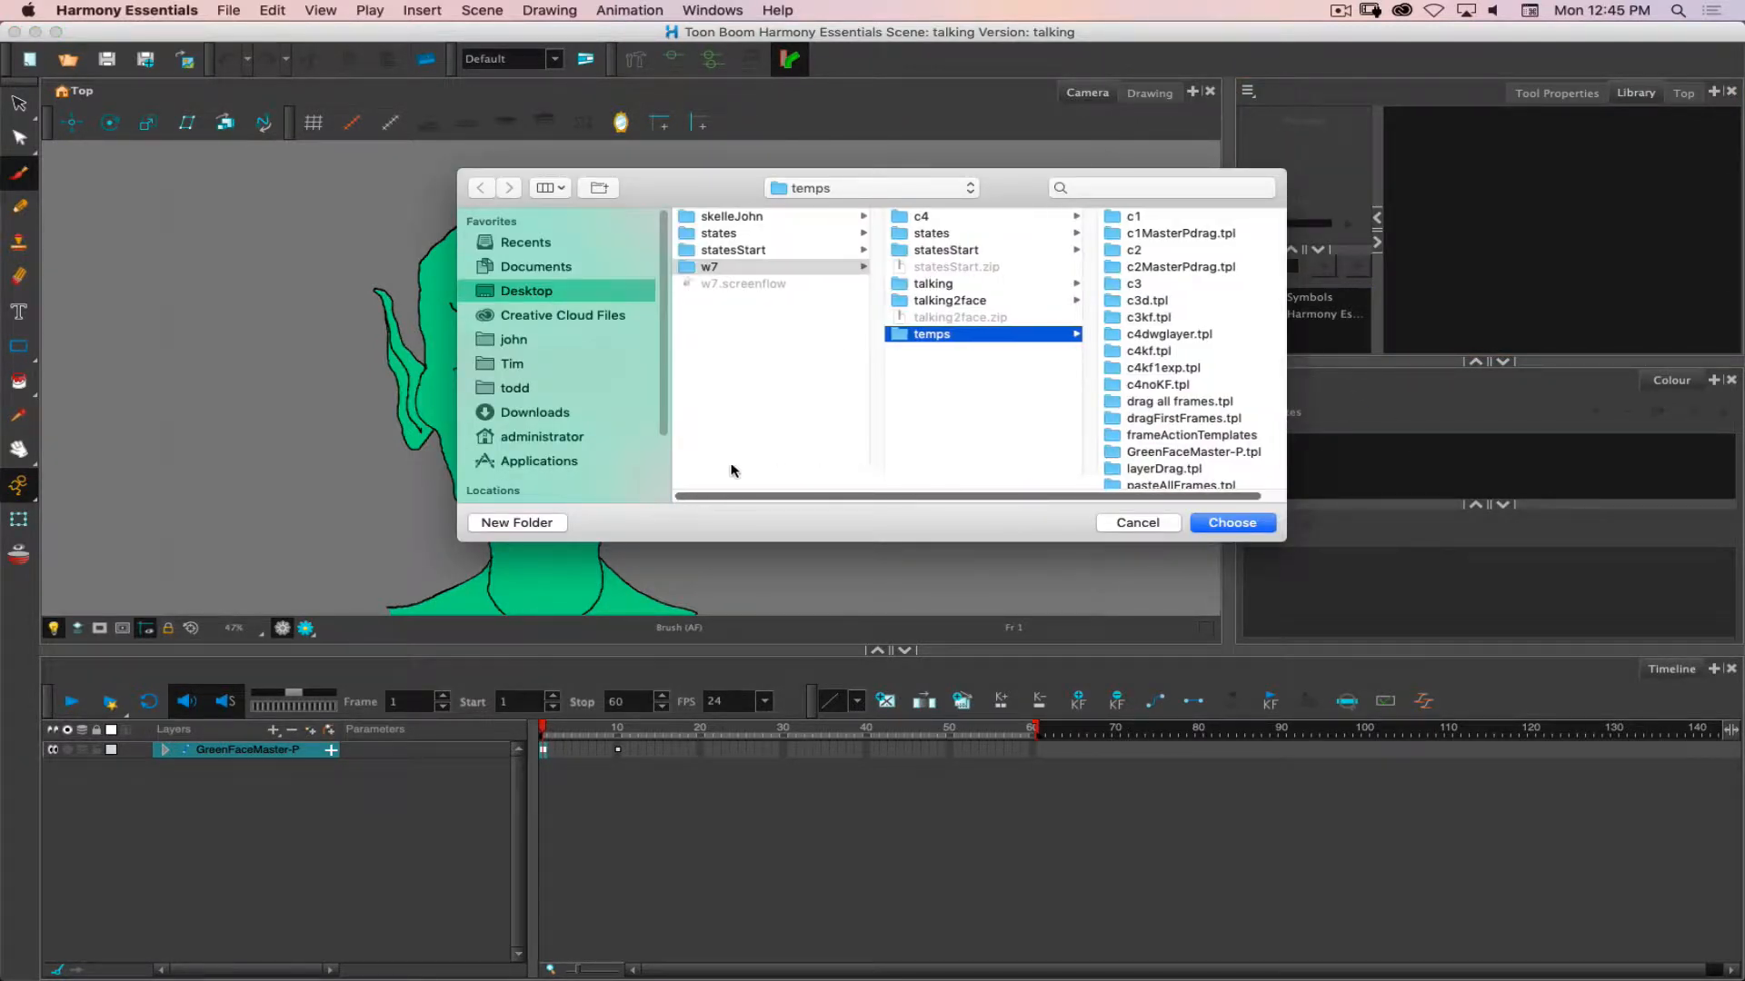
pyautogui.click(531, 293)
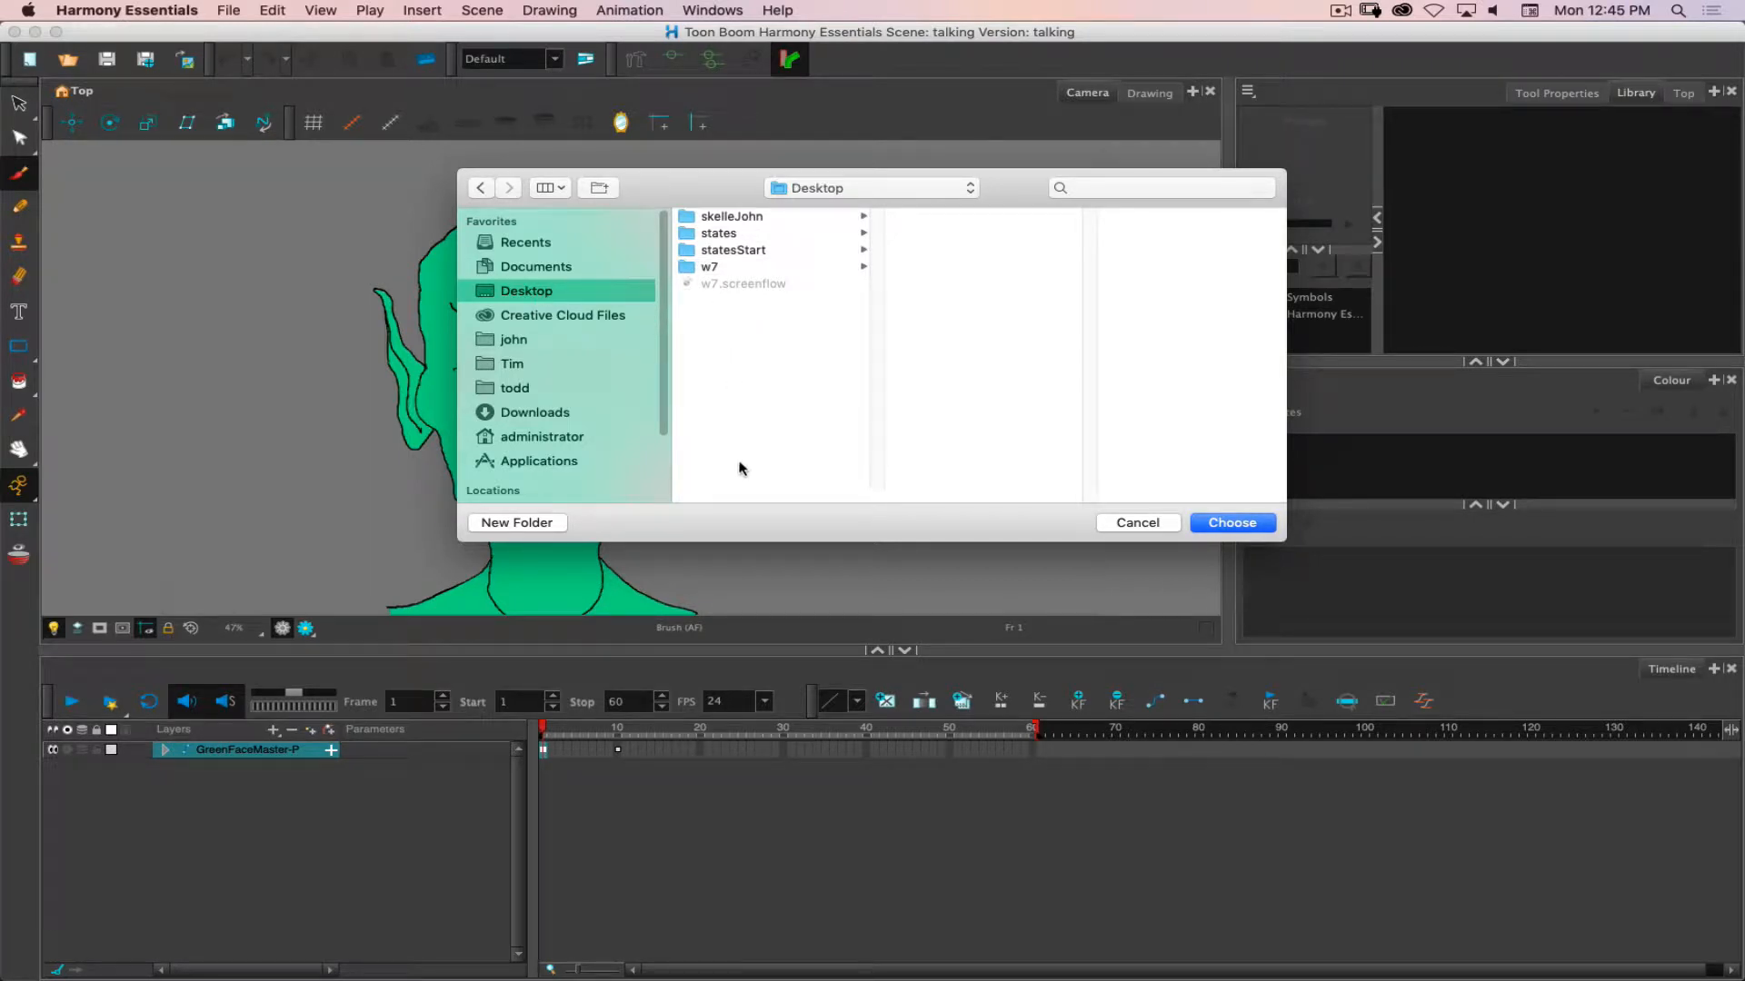
# Create a folder named characterTemplates on the Desktop and open it as a library.
pyautogui.click(517, 523)
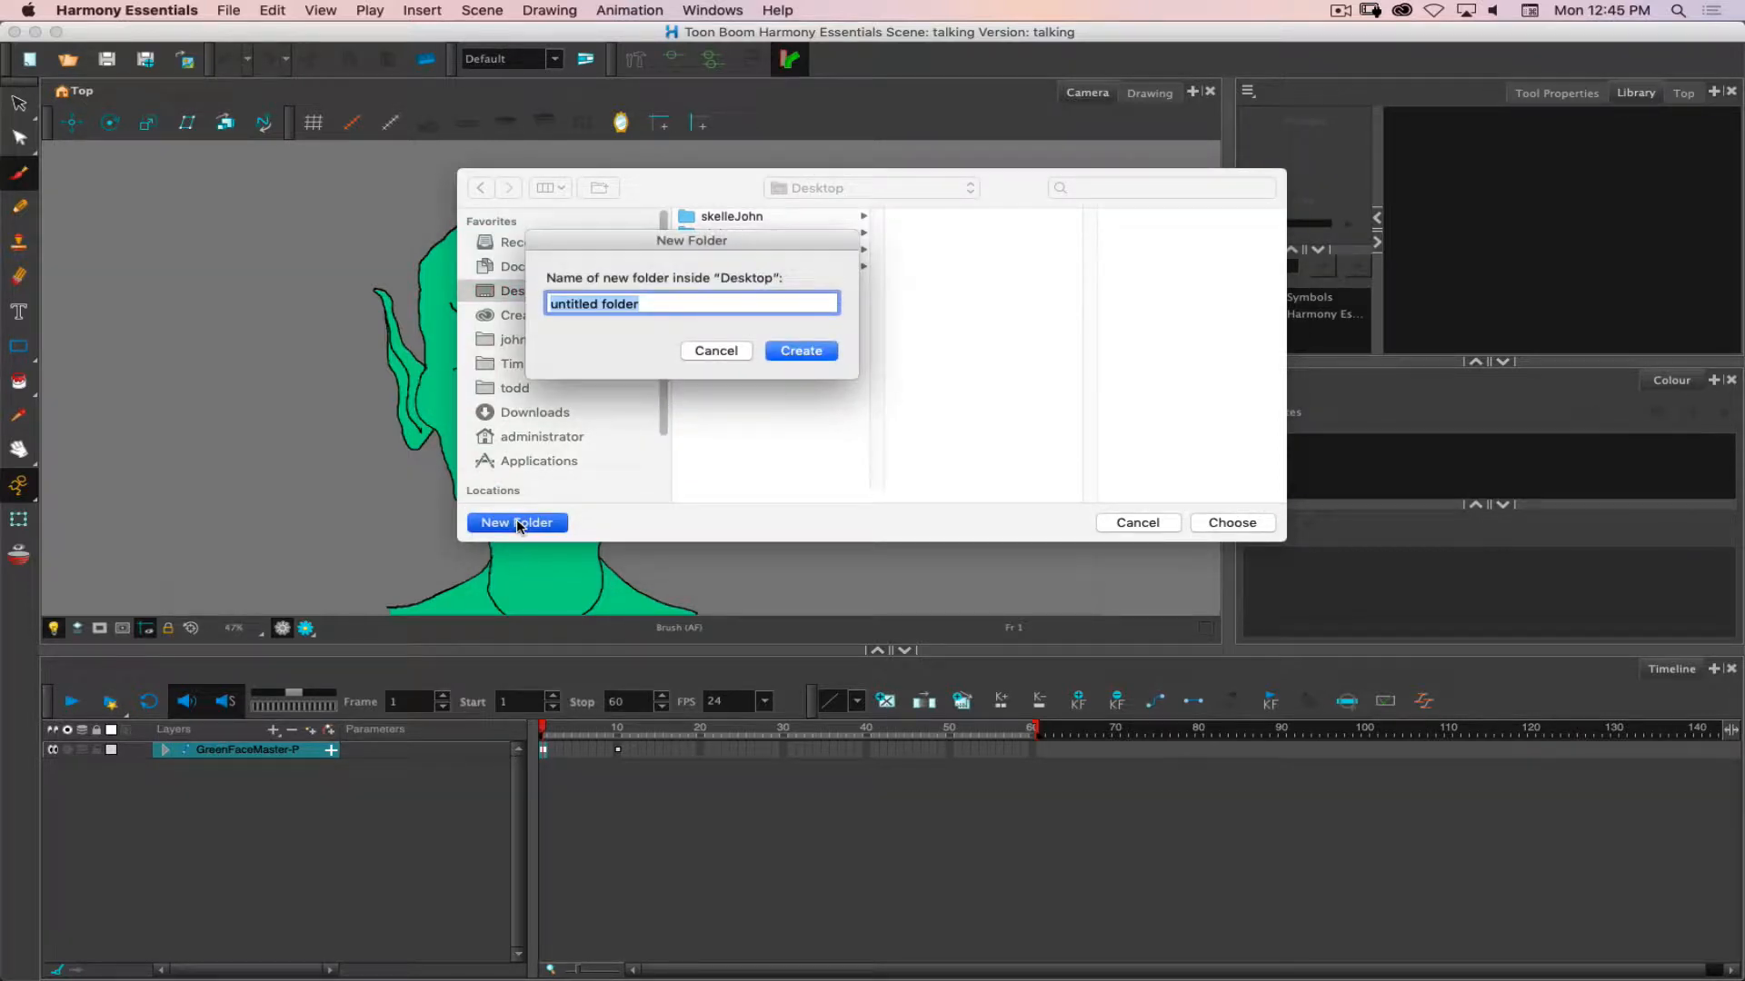
pyautogui.write('character')
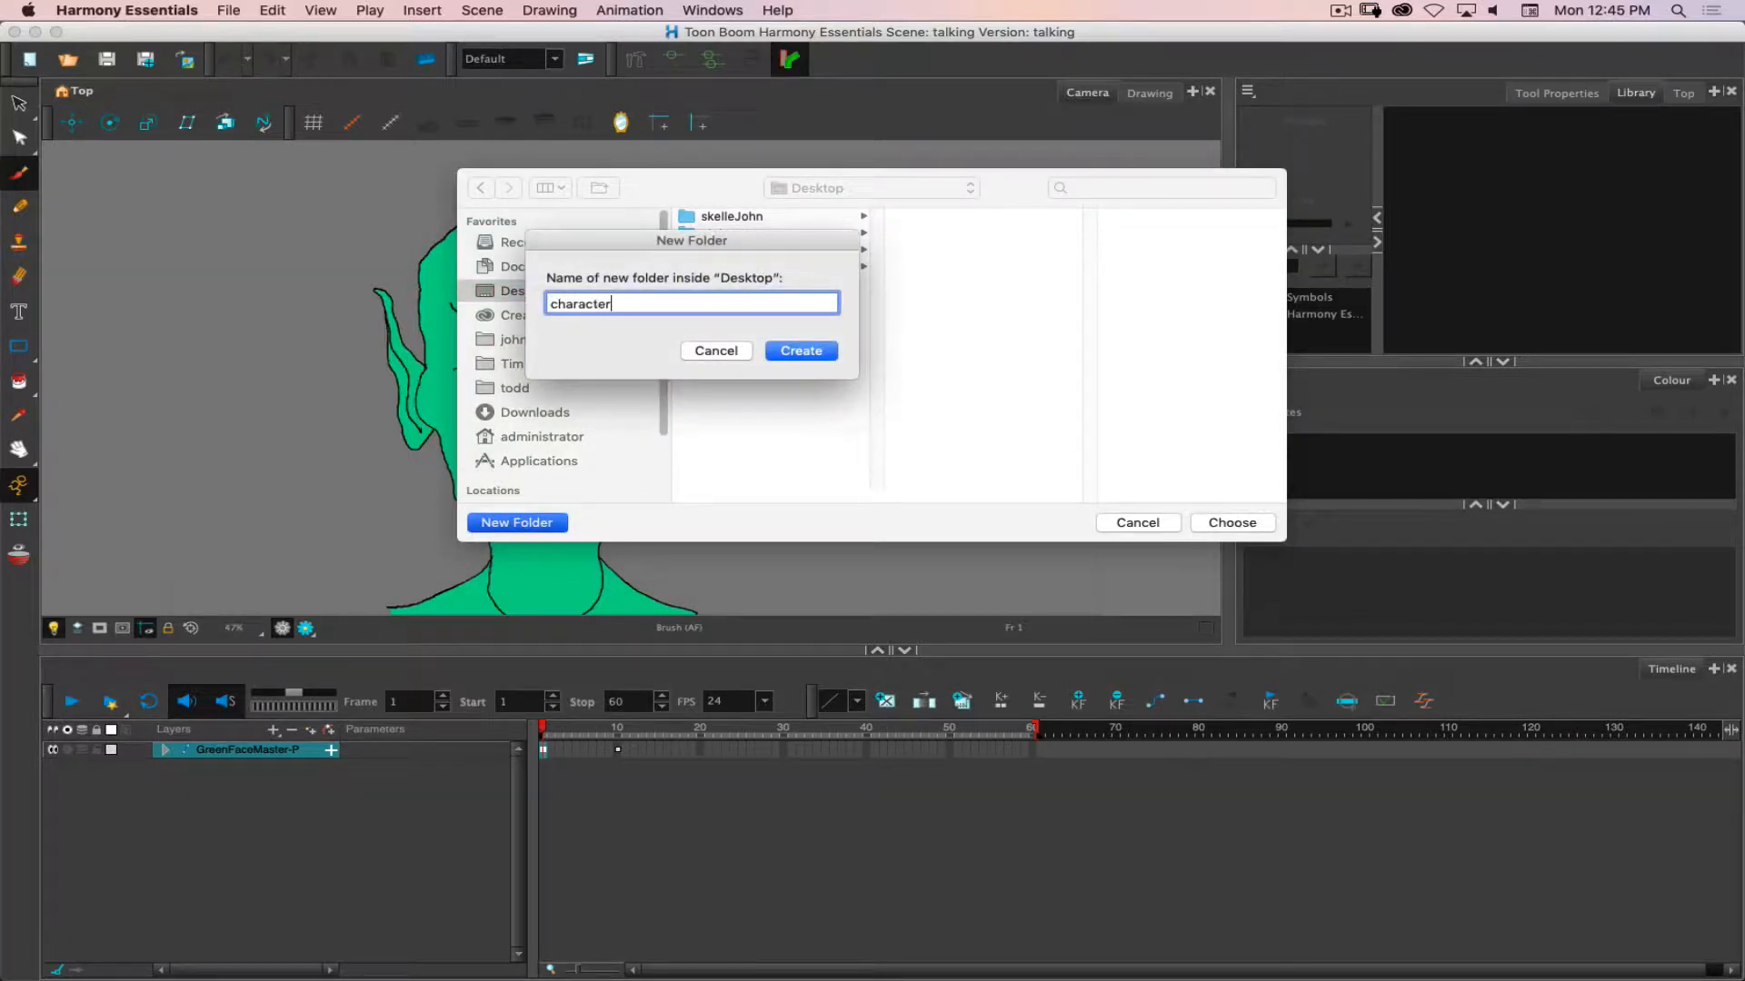
pyautogui.write('Templates')
pyautogui.press('Return')
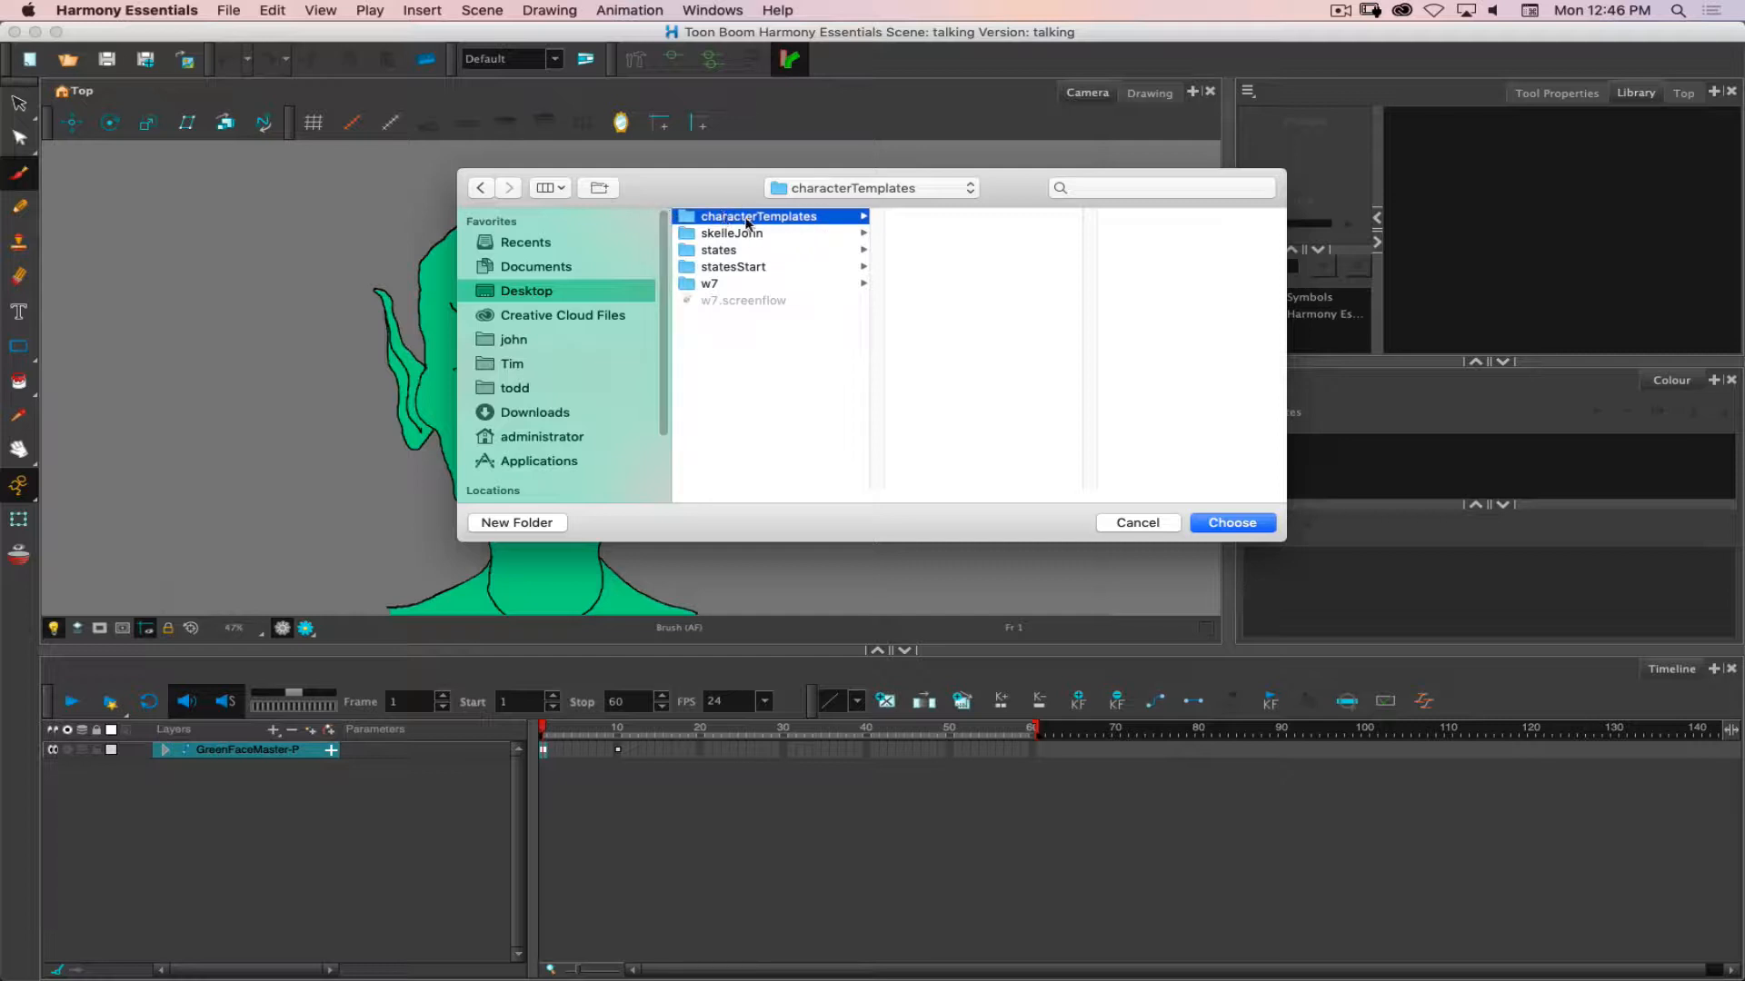
pyautogui.click(1232, 523)
# Widen the library list enough for the characterTemplates name to fit.
pyautogui.click(1322, 298)
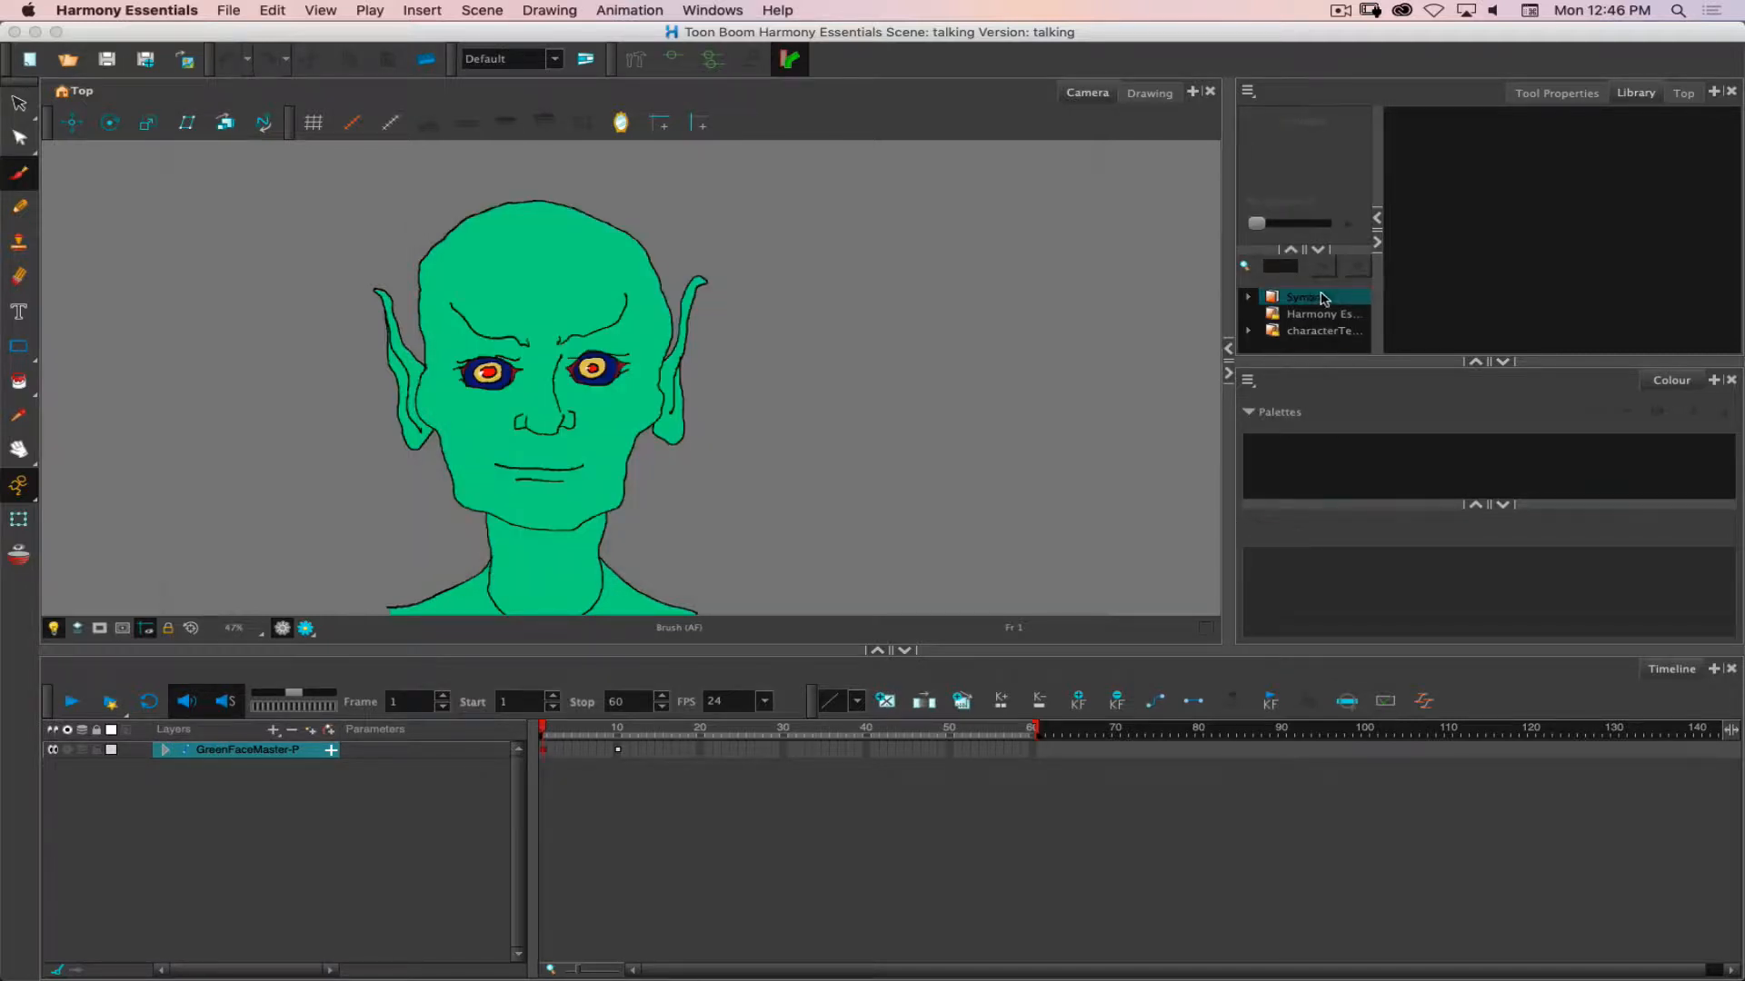
pyautogui.click(1390, 282)
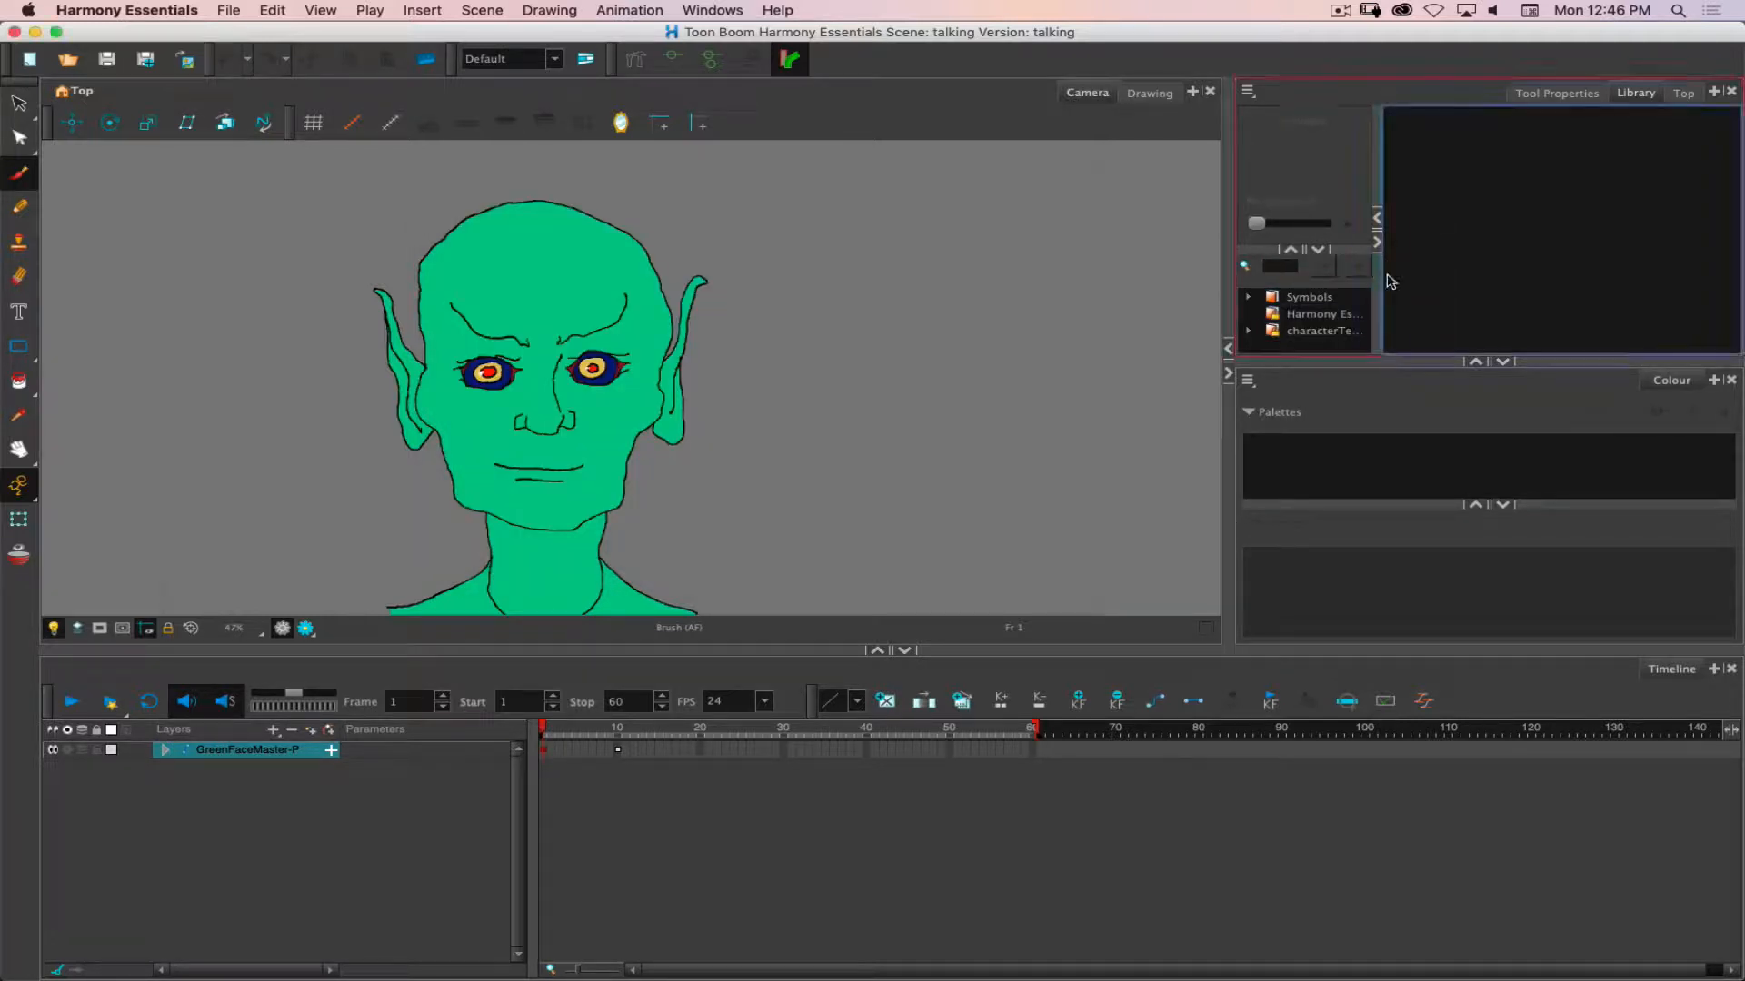
pyautogui.moveTo(1378, 277); pyautogui.dragTo(1441, 275)
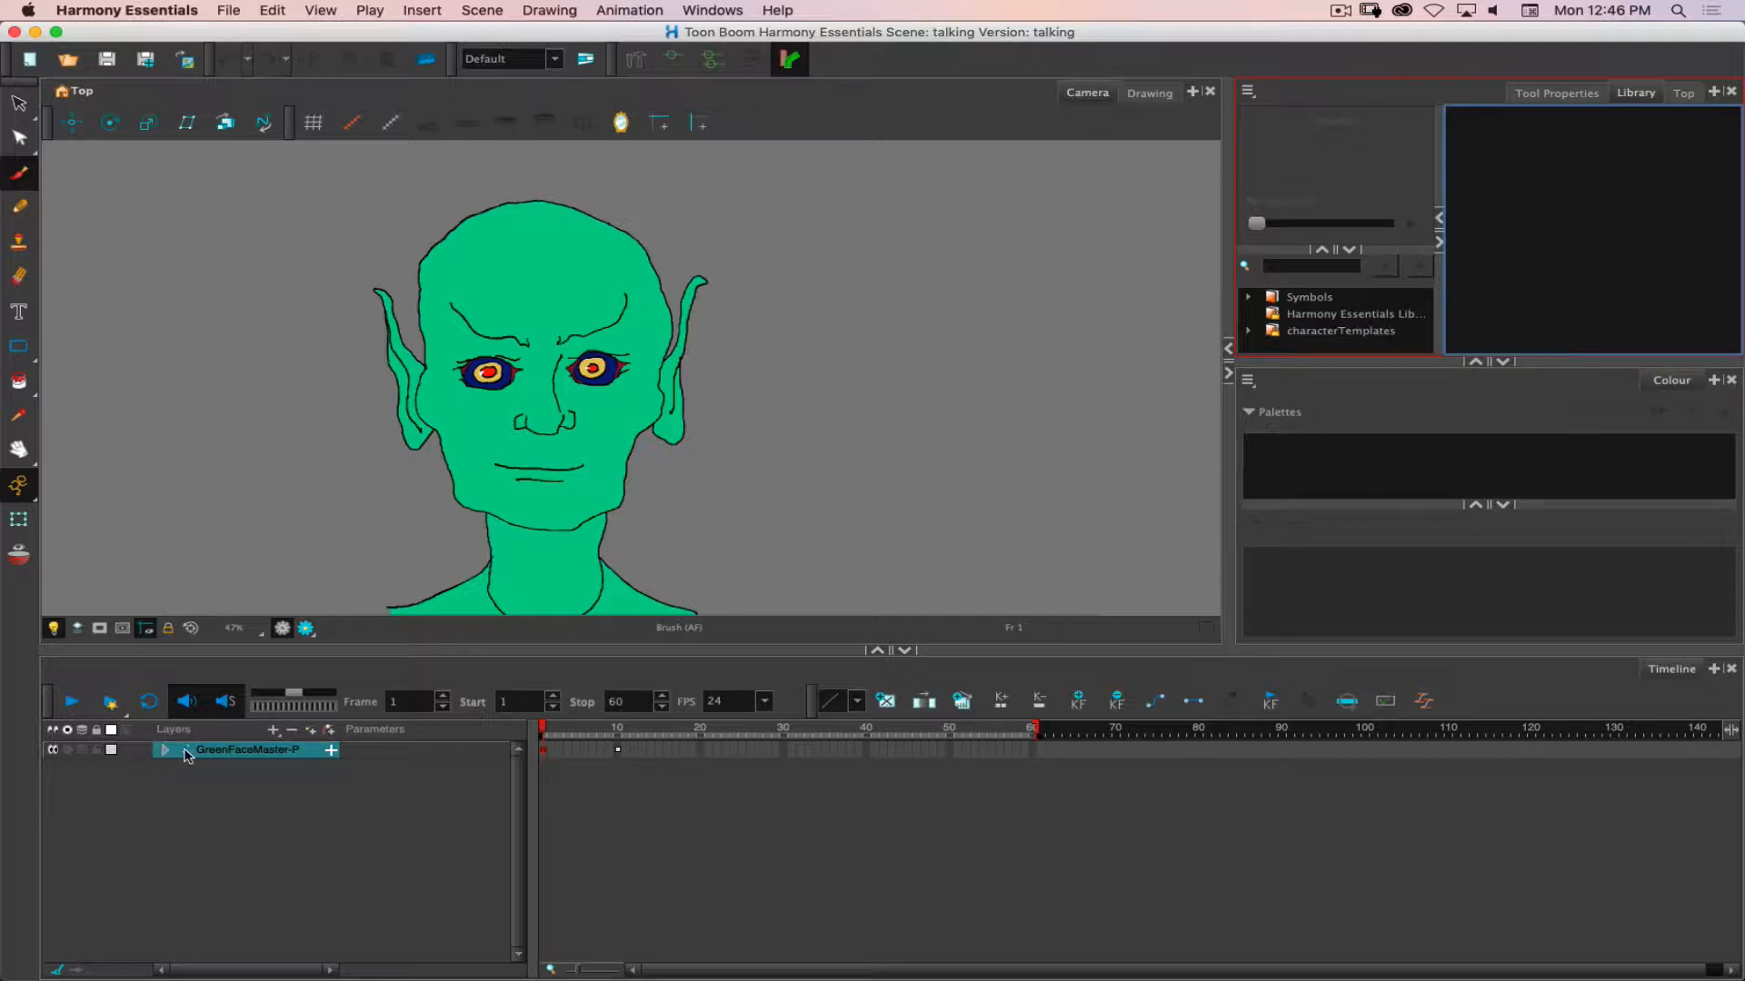
# Try storing GreenFaceMaster-P in the Symbols library and undo it.
pyautogui.click(216, 751)
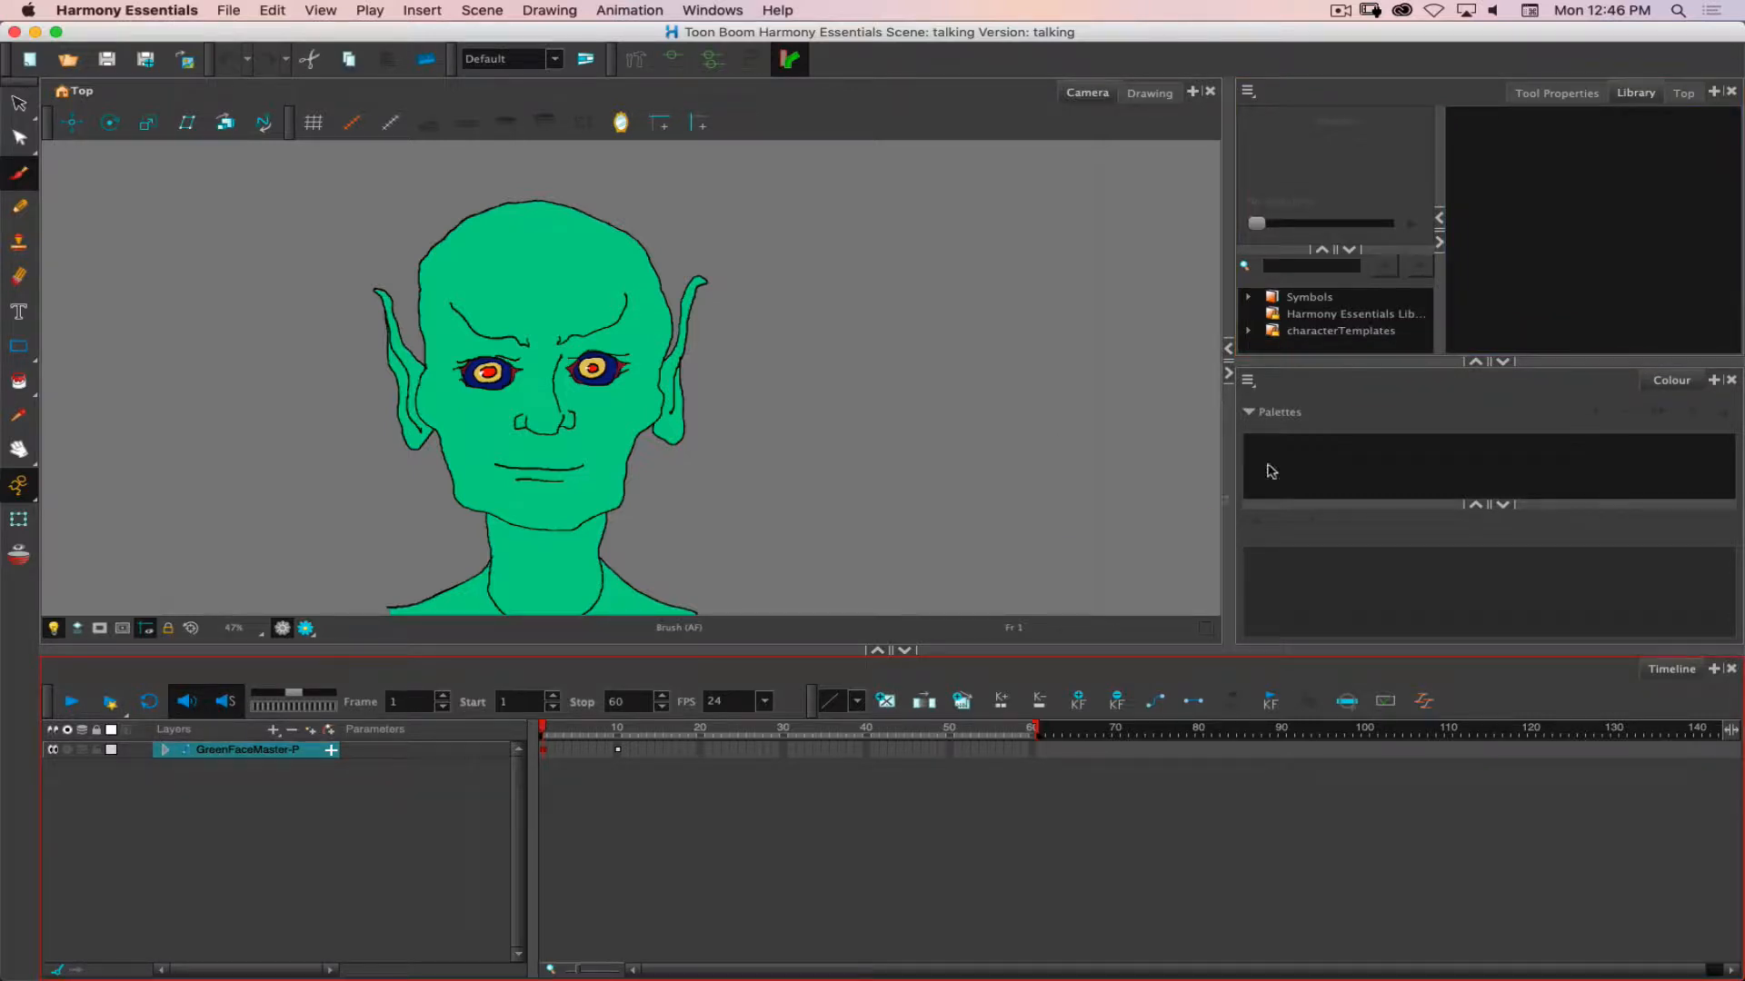
pyautogui.moveTo(1550, 223); pyautogui.dragTo(1550, 224)
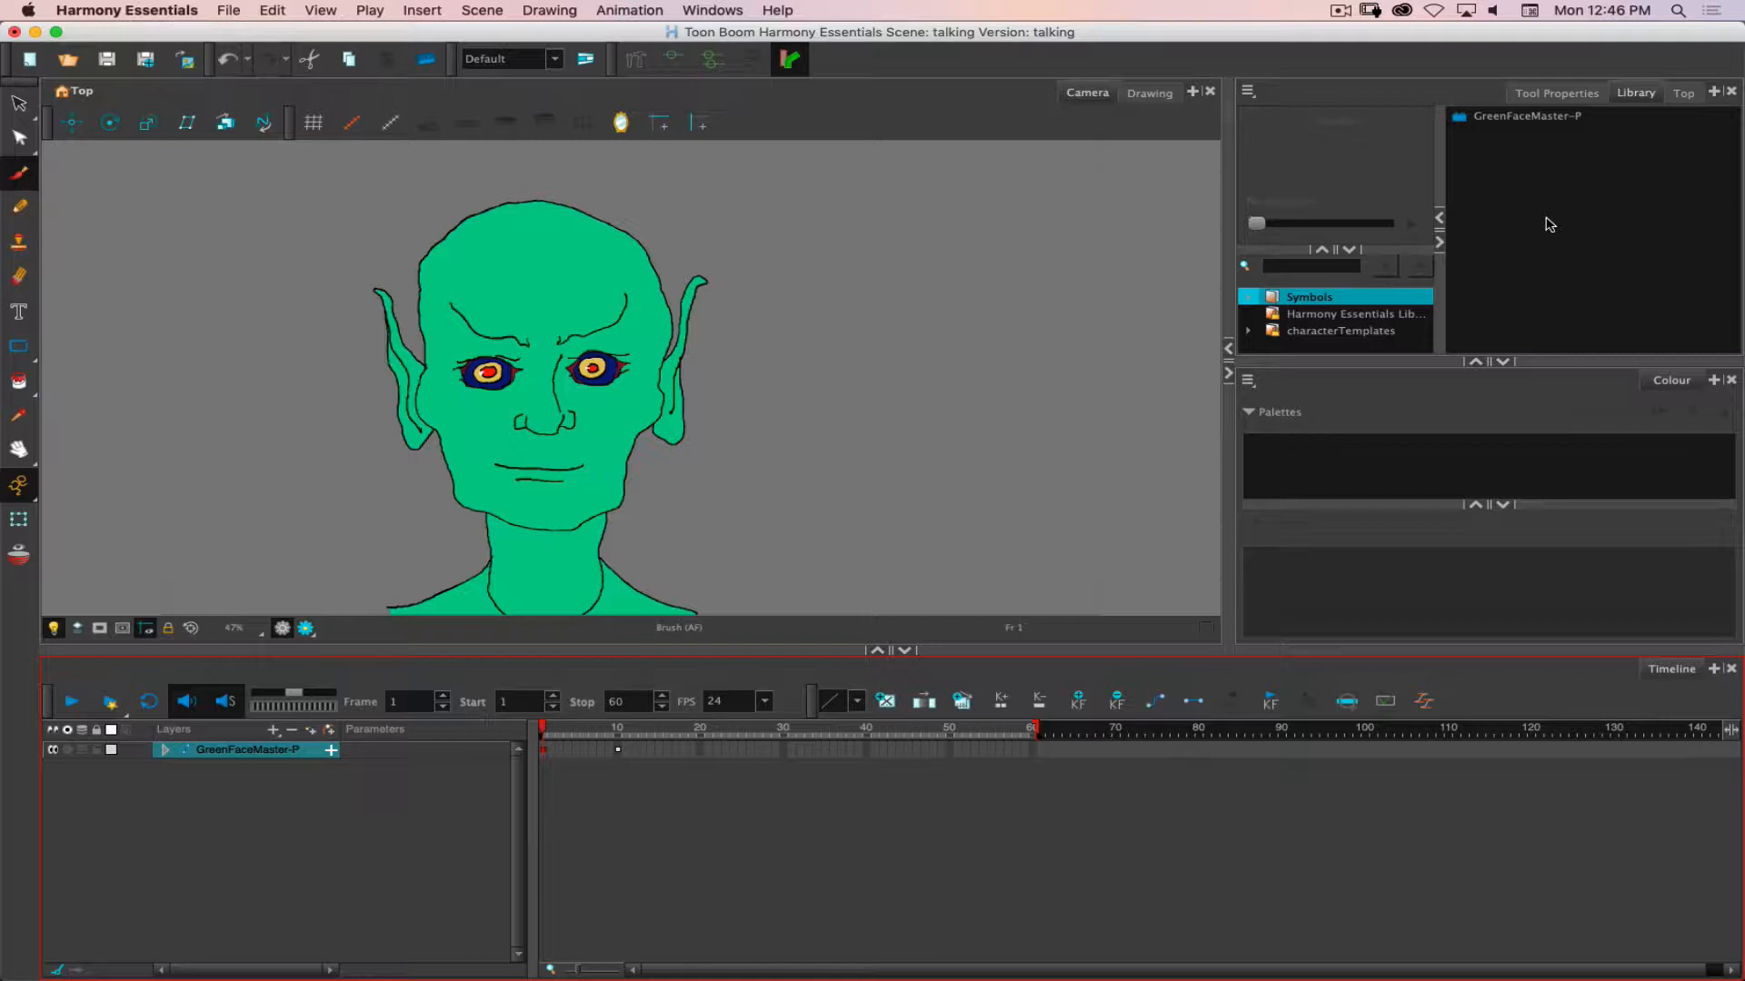
pyautogui.press('super+z')
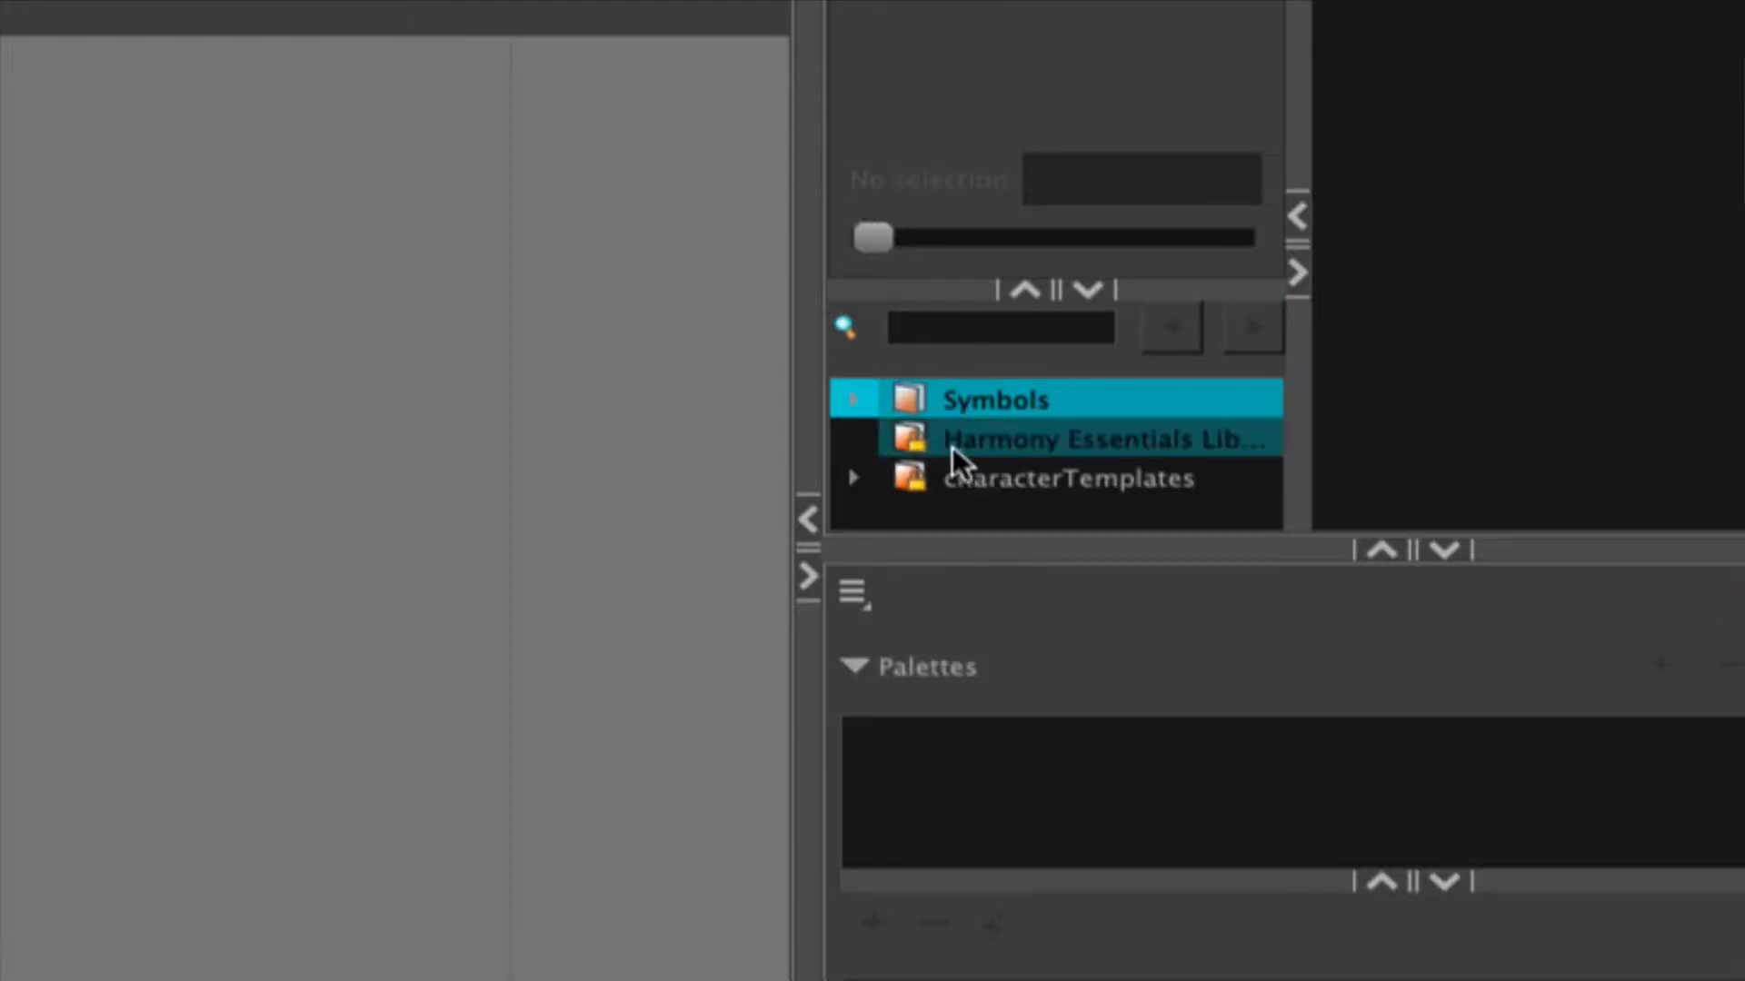
# Grant the right to modify the characterTemplates library.
pyautogui.click(961, 468)
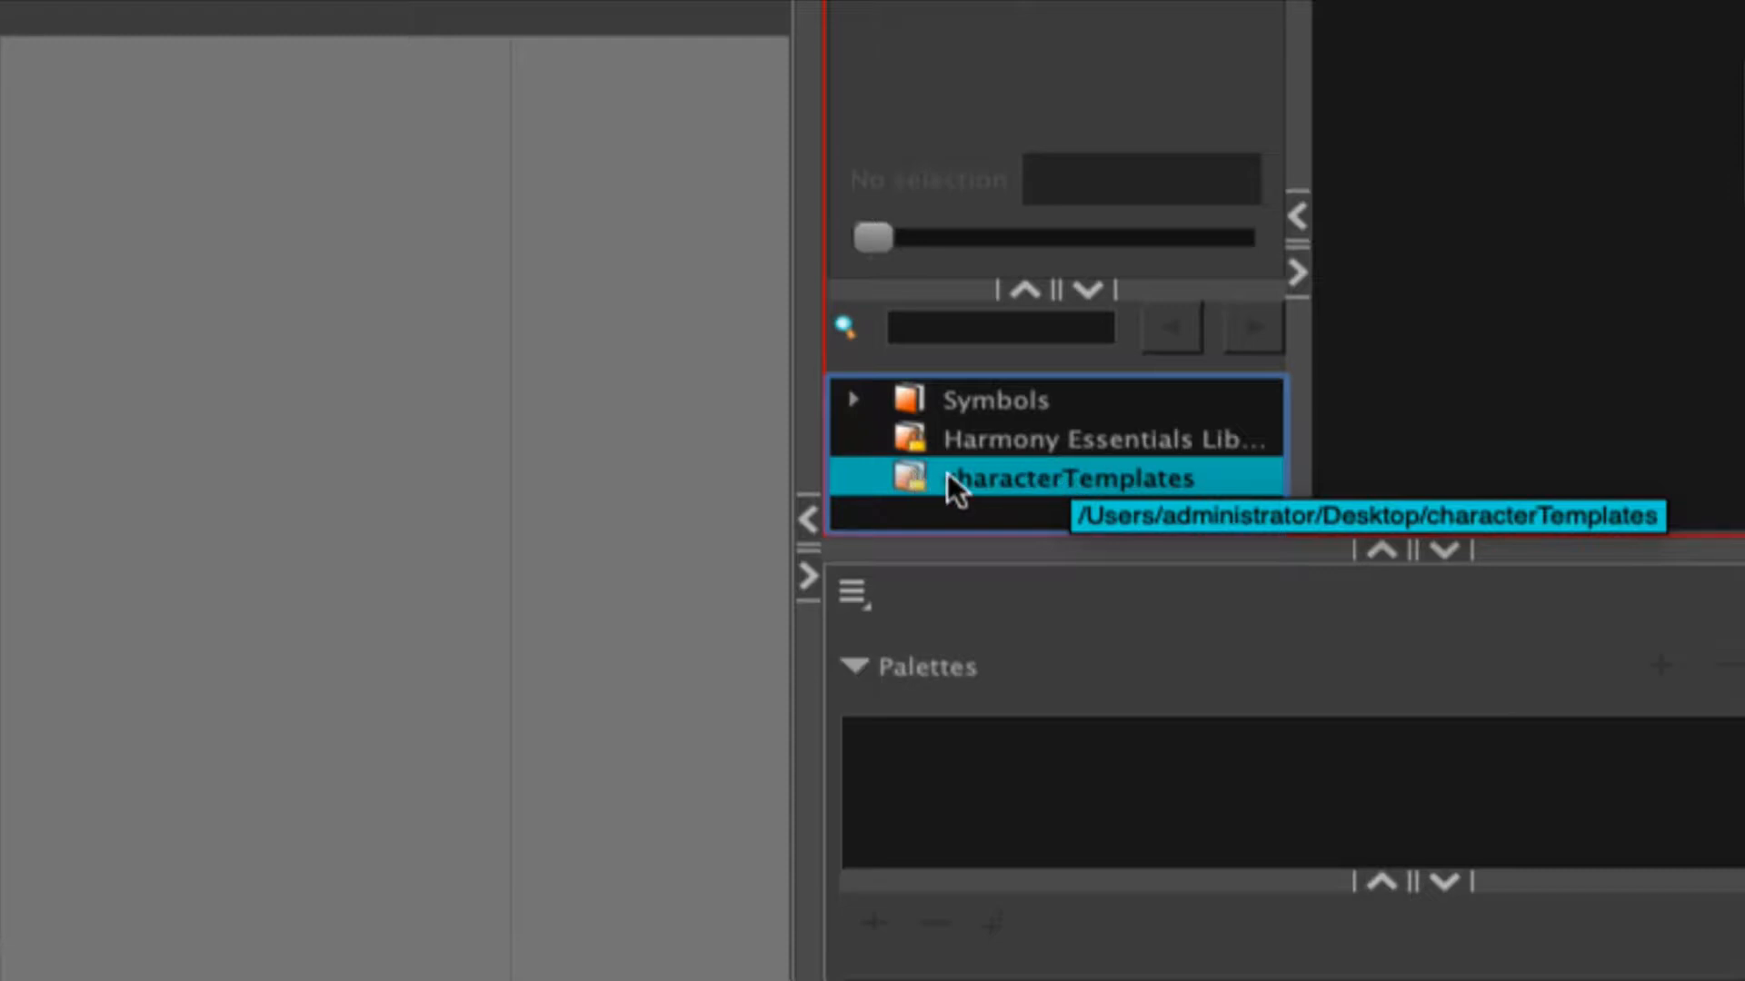
pyautogui.rightClick(1001, 471)
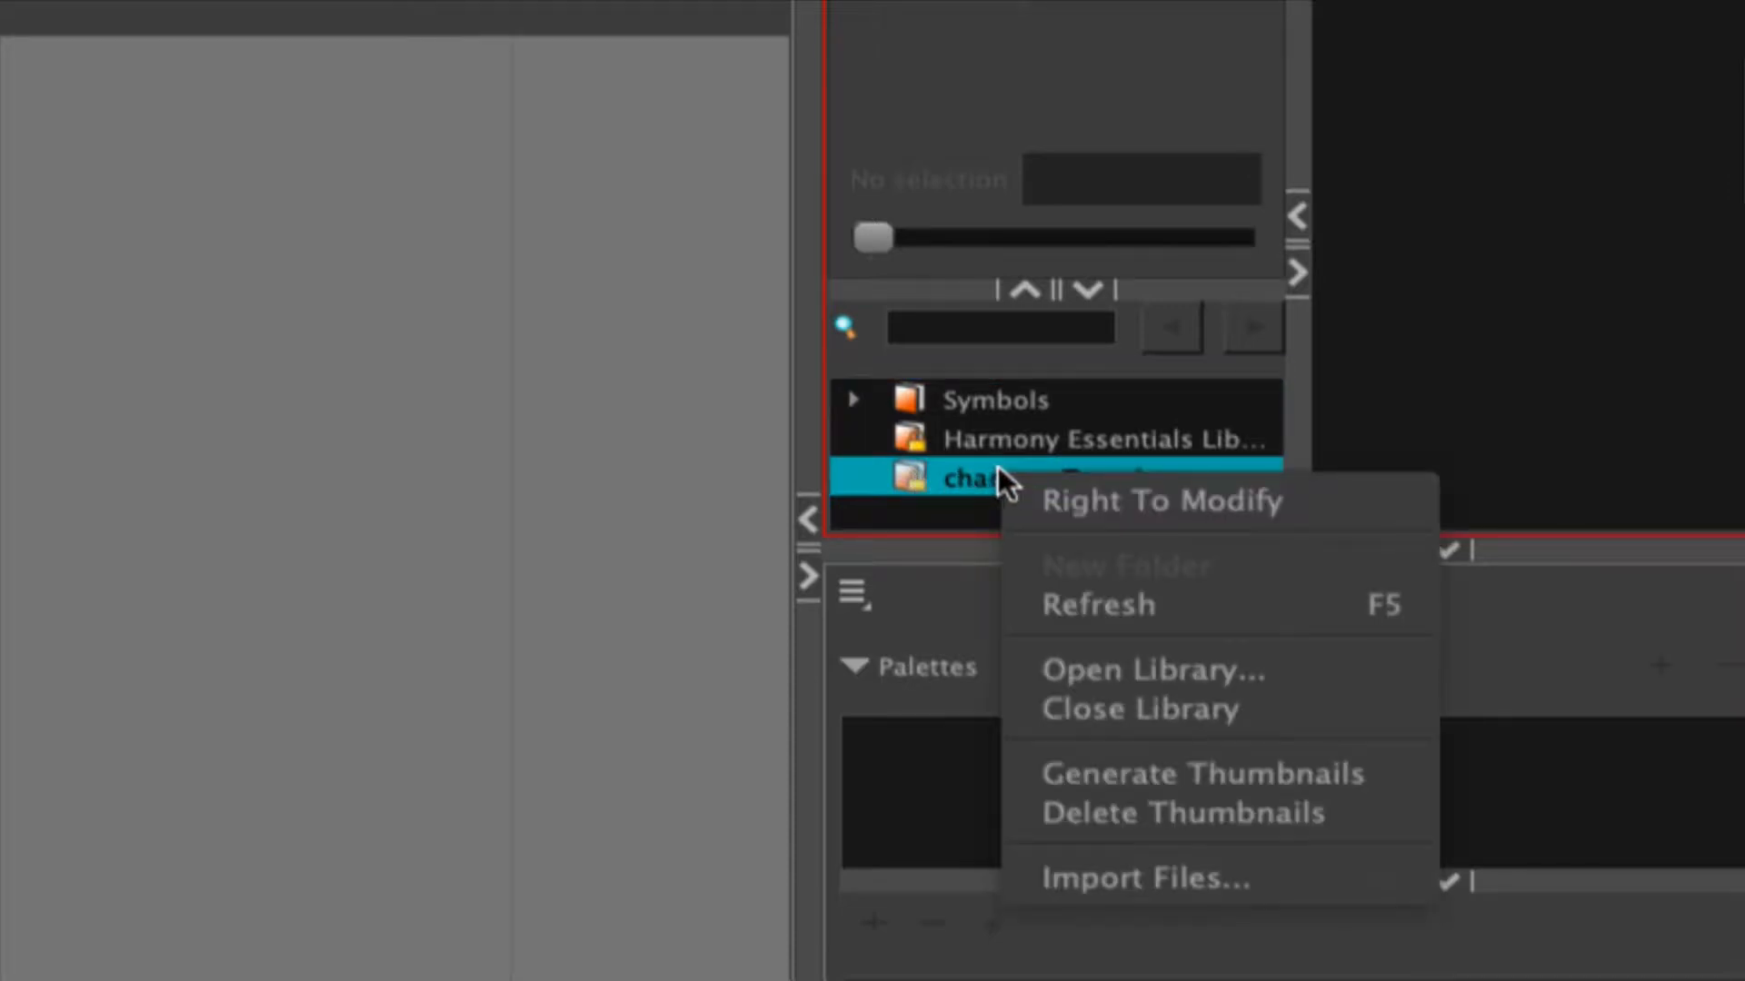
pyautogui.click(1343, 504)
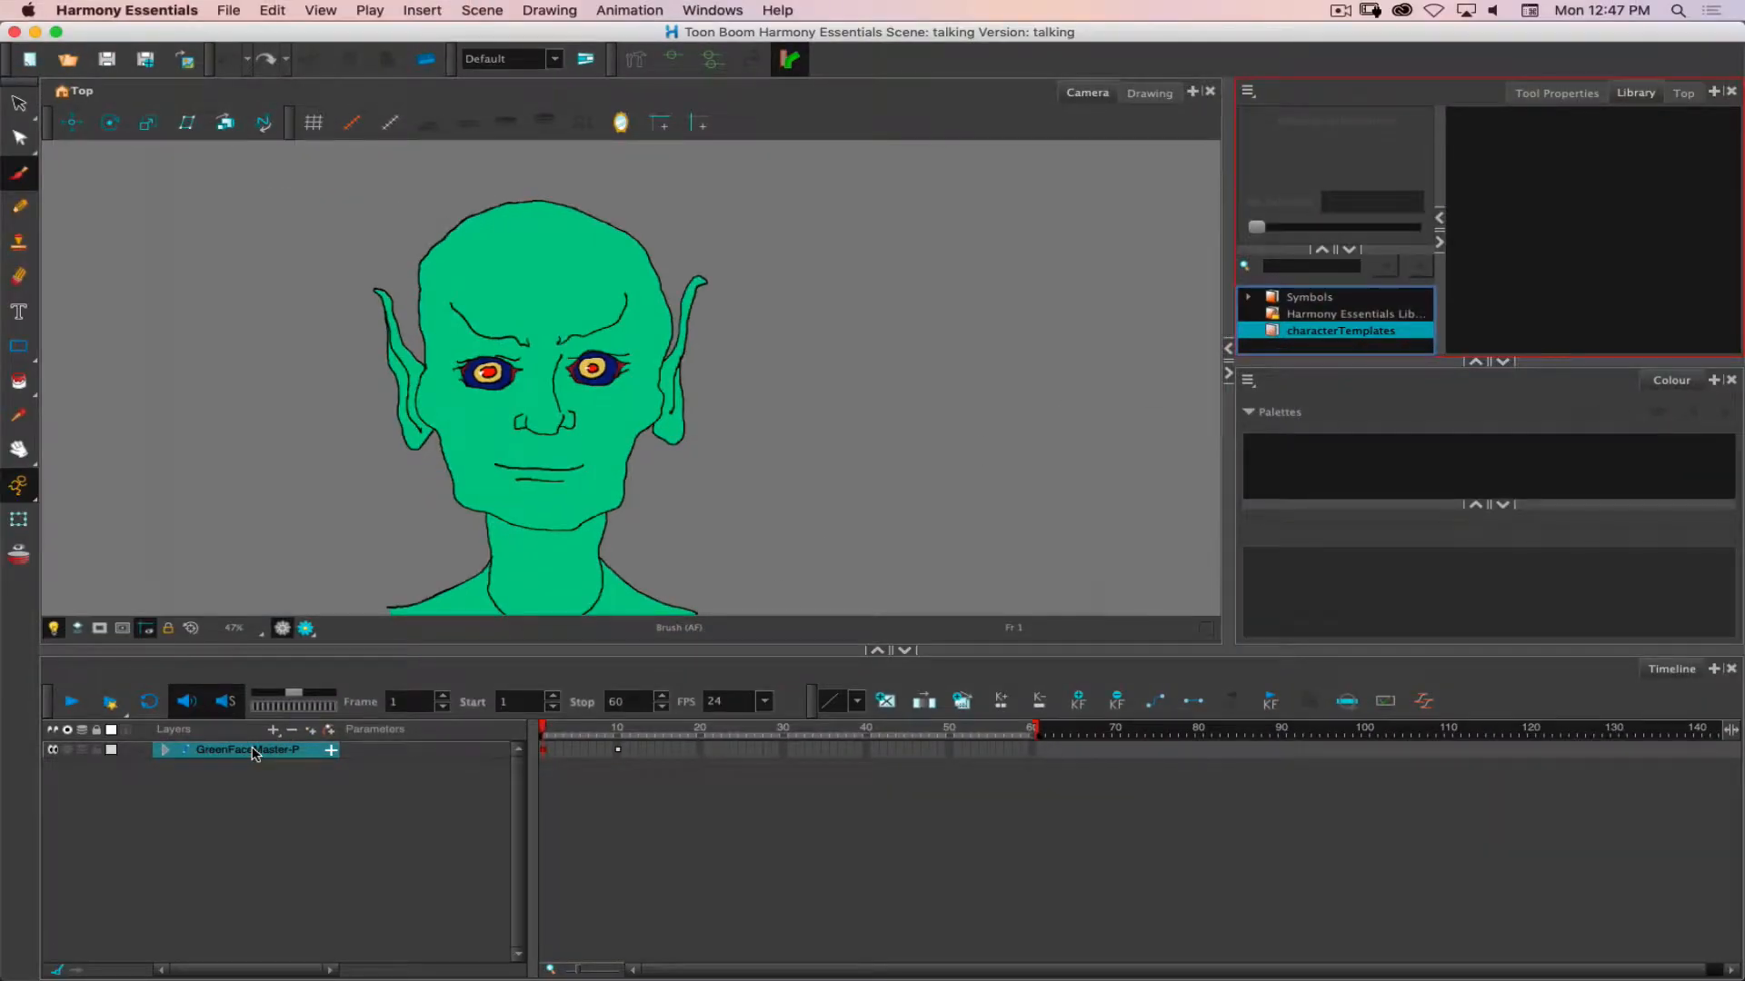
# Save GreenFaceMaster-P into the characterTemplates library as a template named green2face.
pyautogui.click(208, 757)
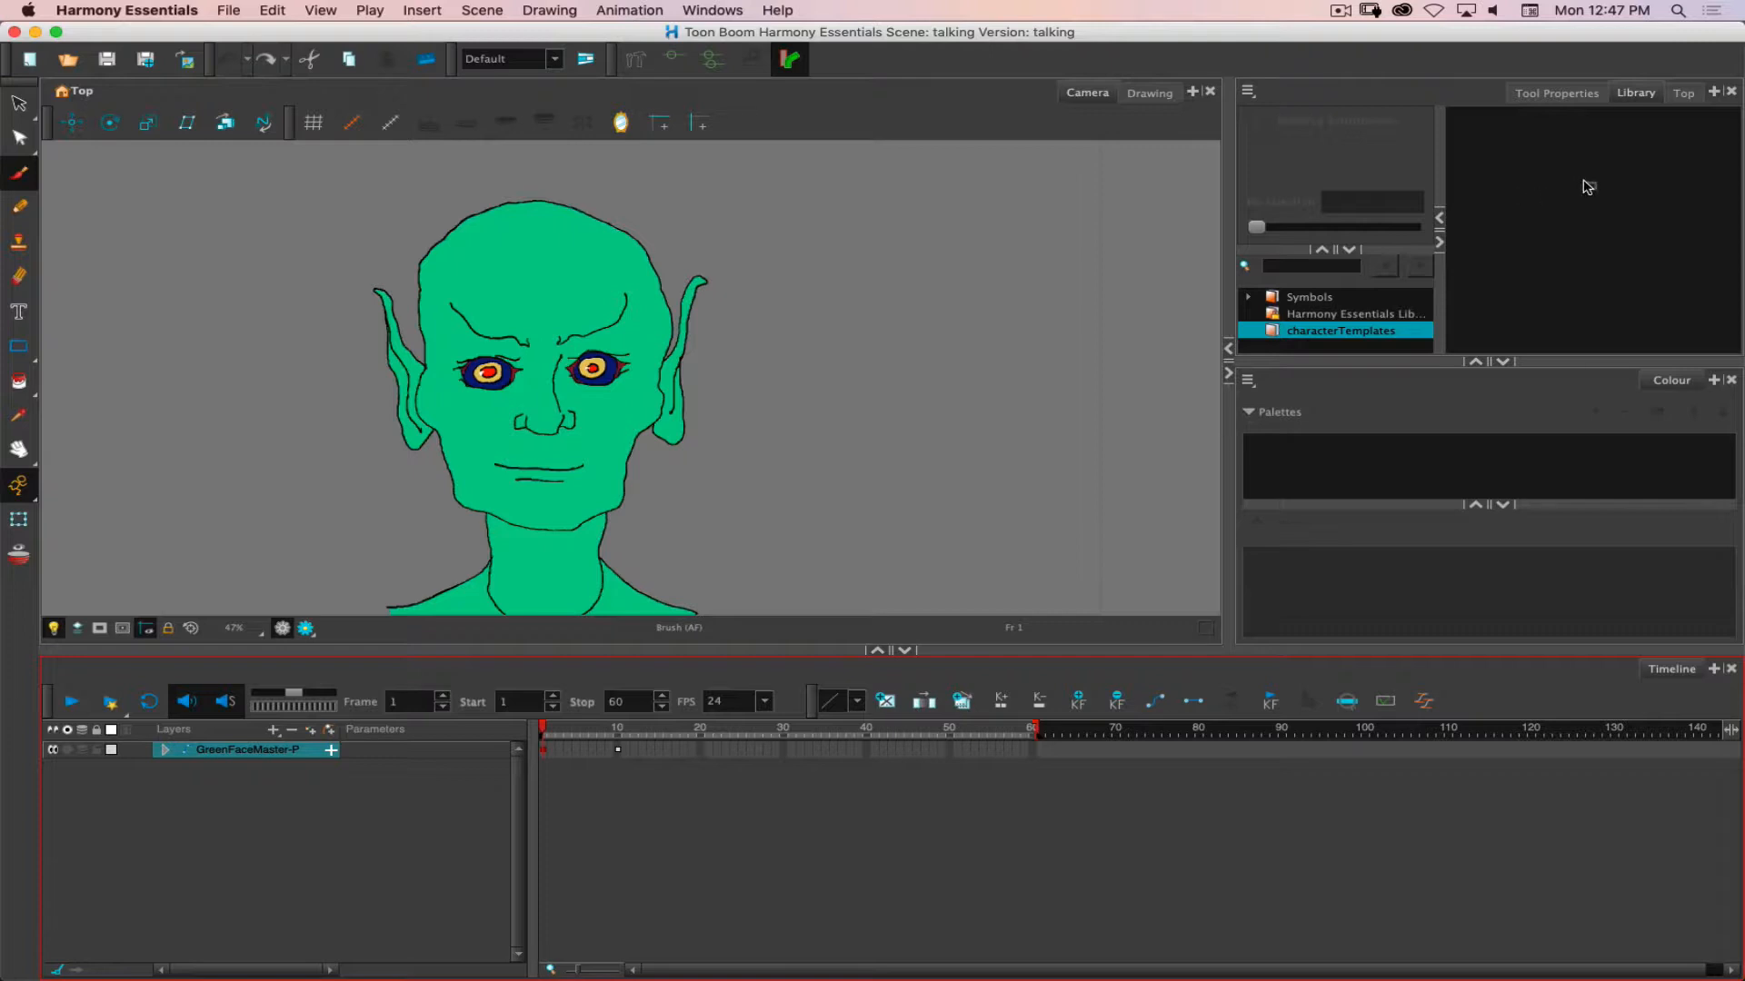
pyautogui.moveTo(1587, 186); pyautogui.dragTo(1586, 182)
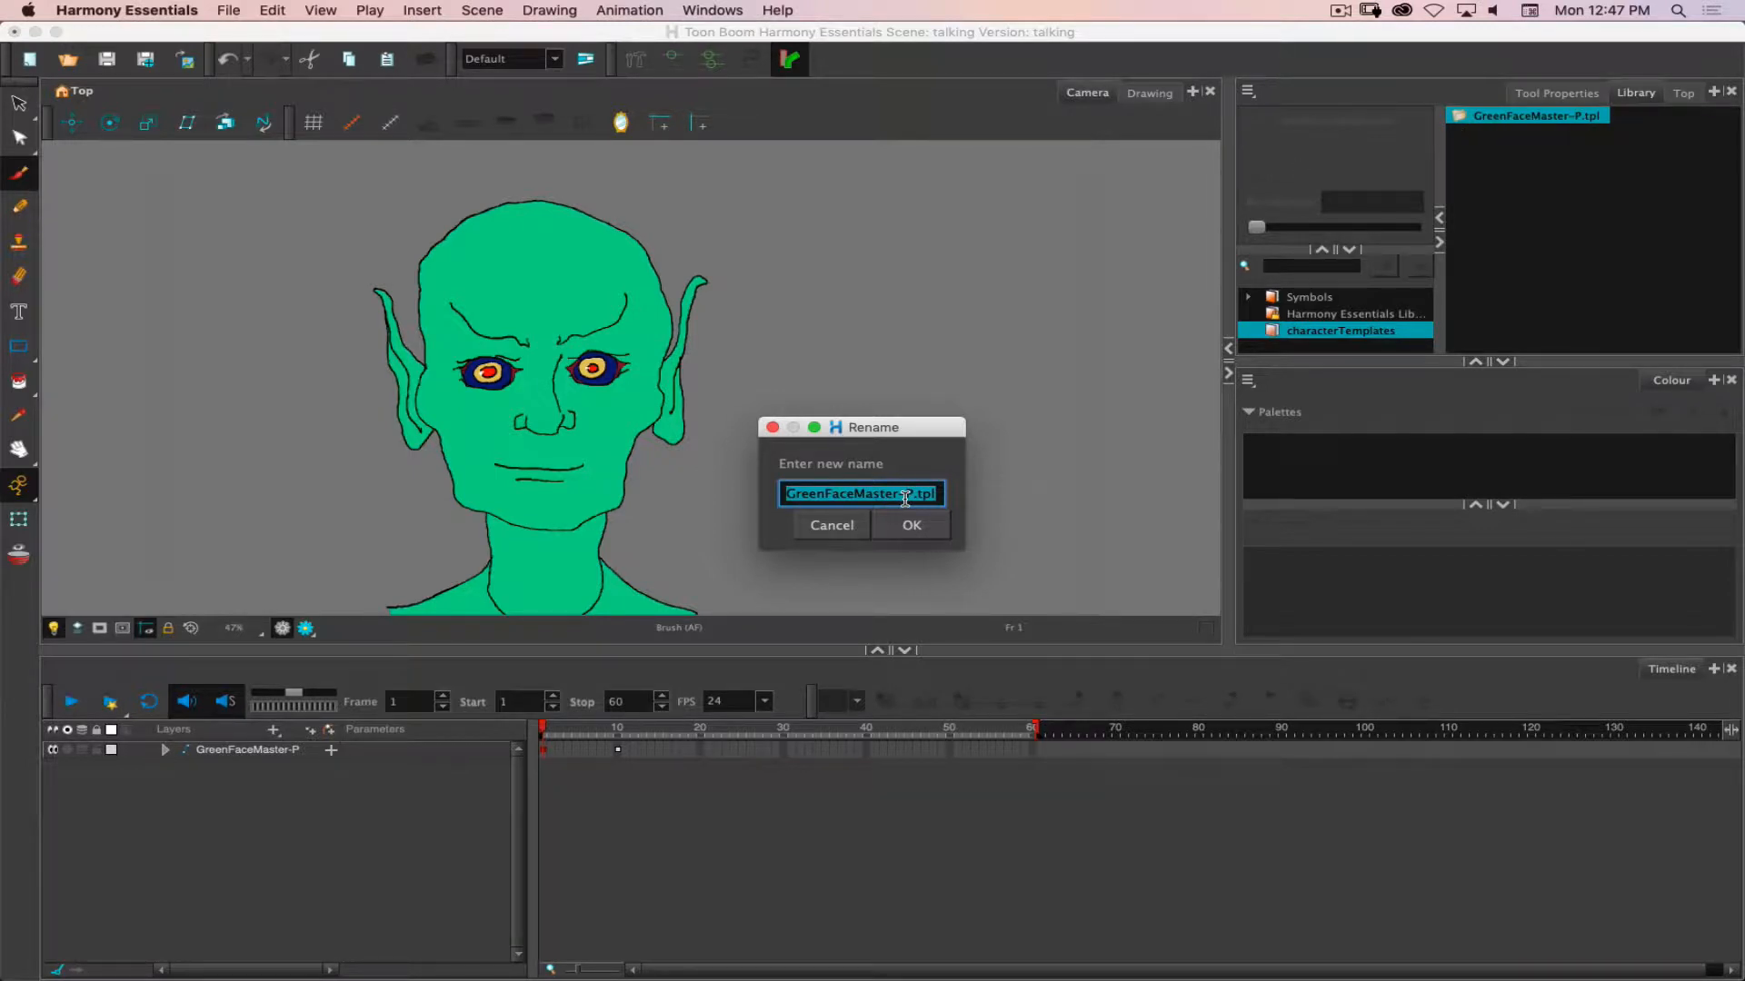
pyautogui.write('gr')
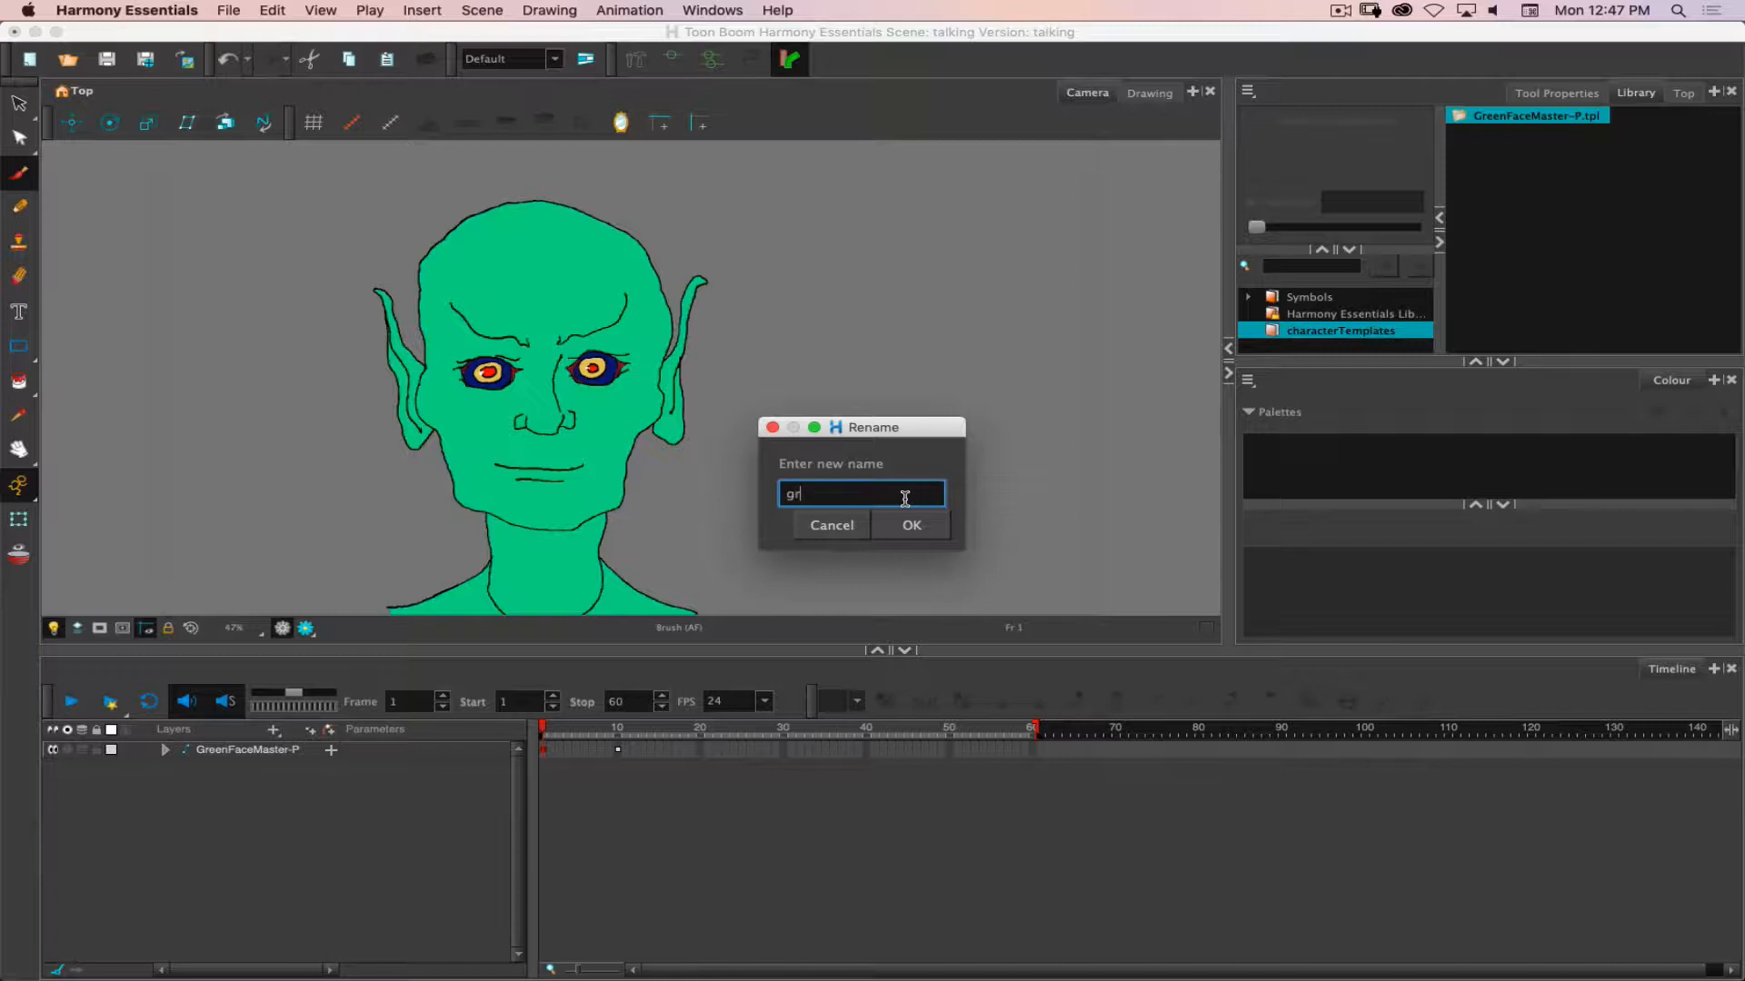
pyautogui.write('een2face')
pyautogui.press('Return')
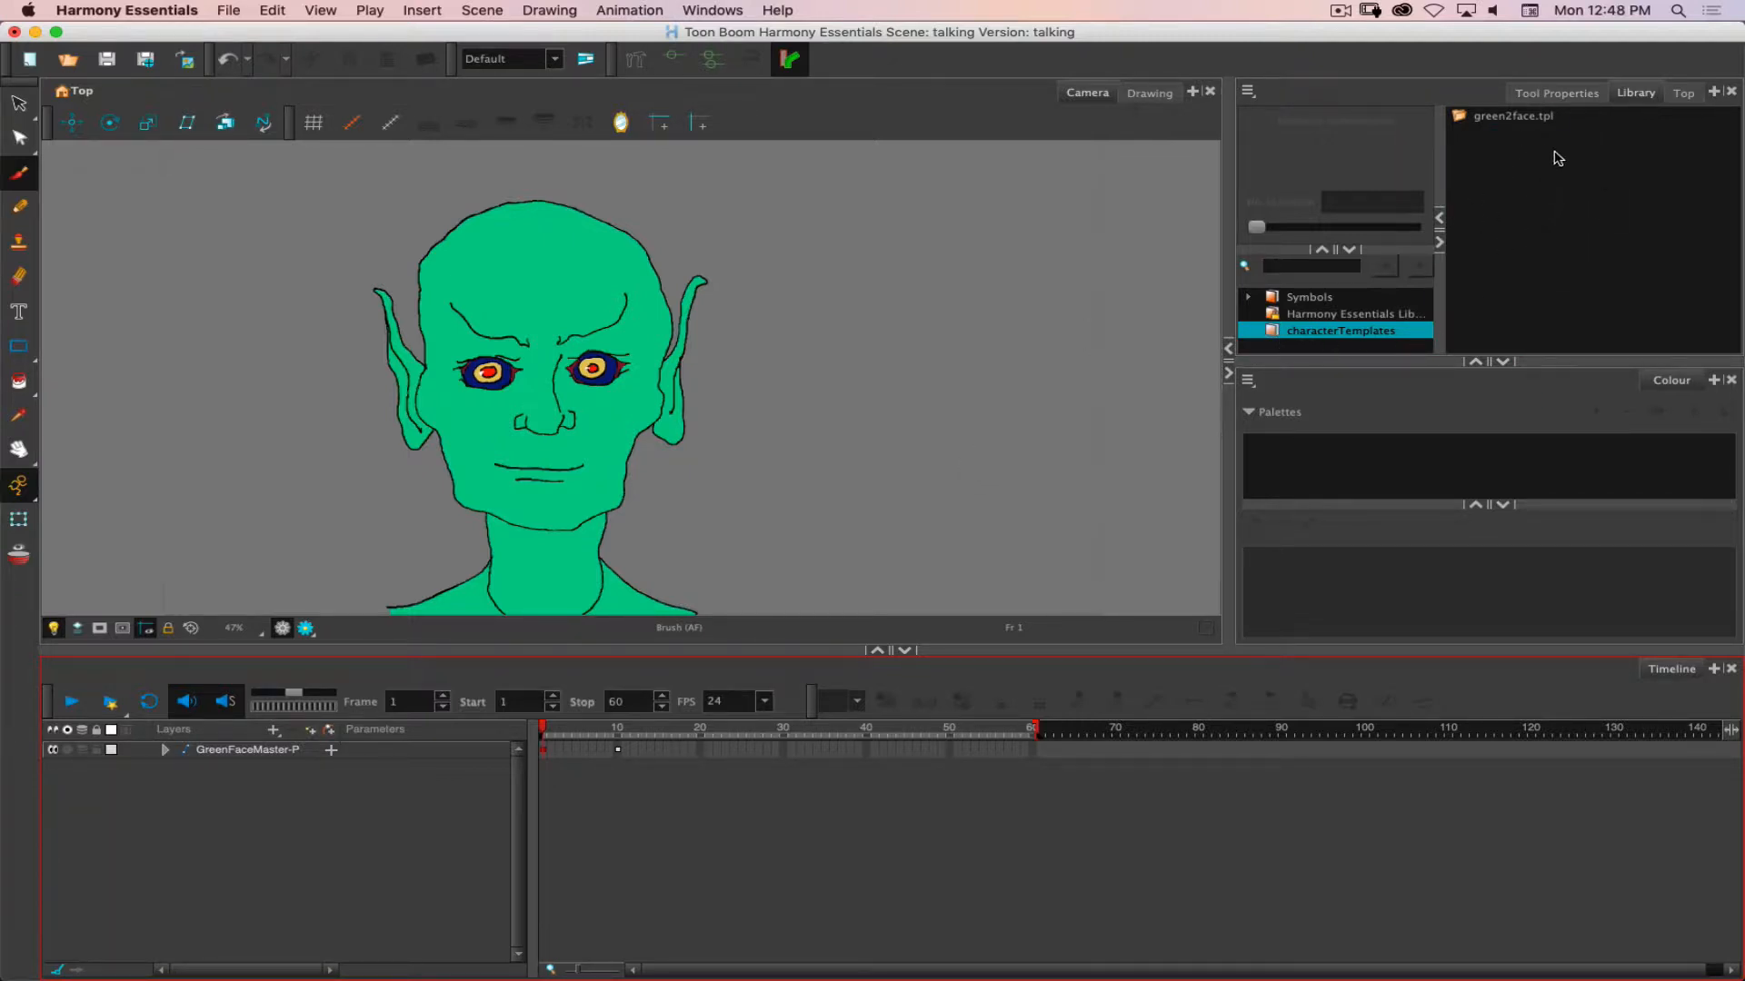
# Examine the layers under Master-P in the characterRig scene, including the mouth drawing at frame 2.
pyautogui.click(1278, 270)
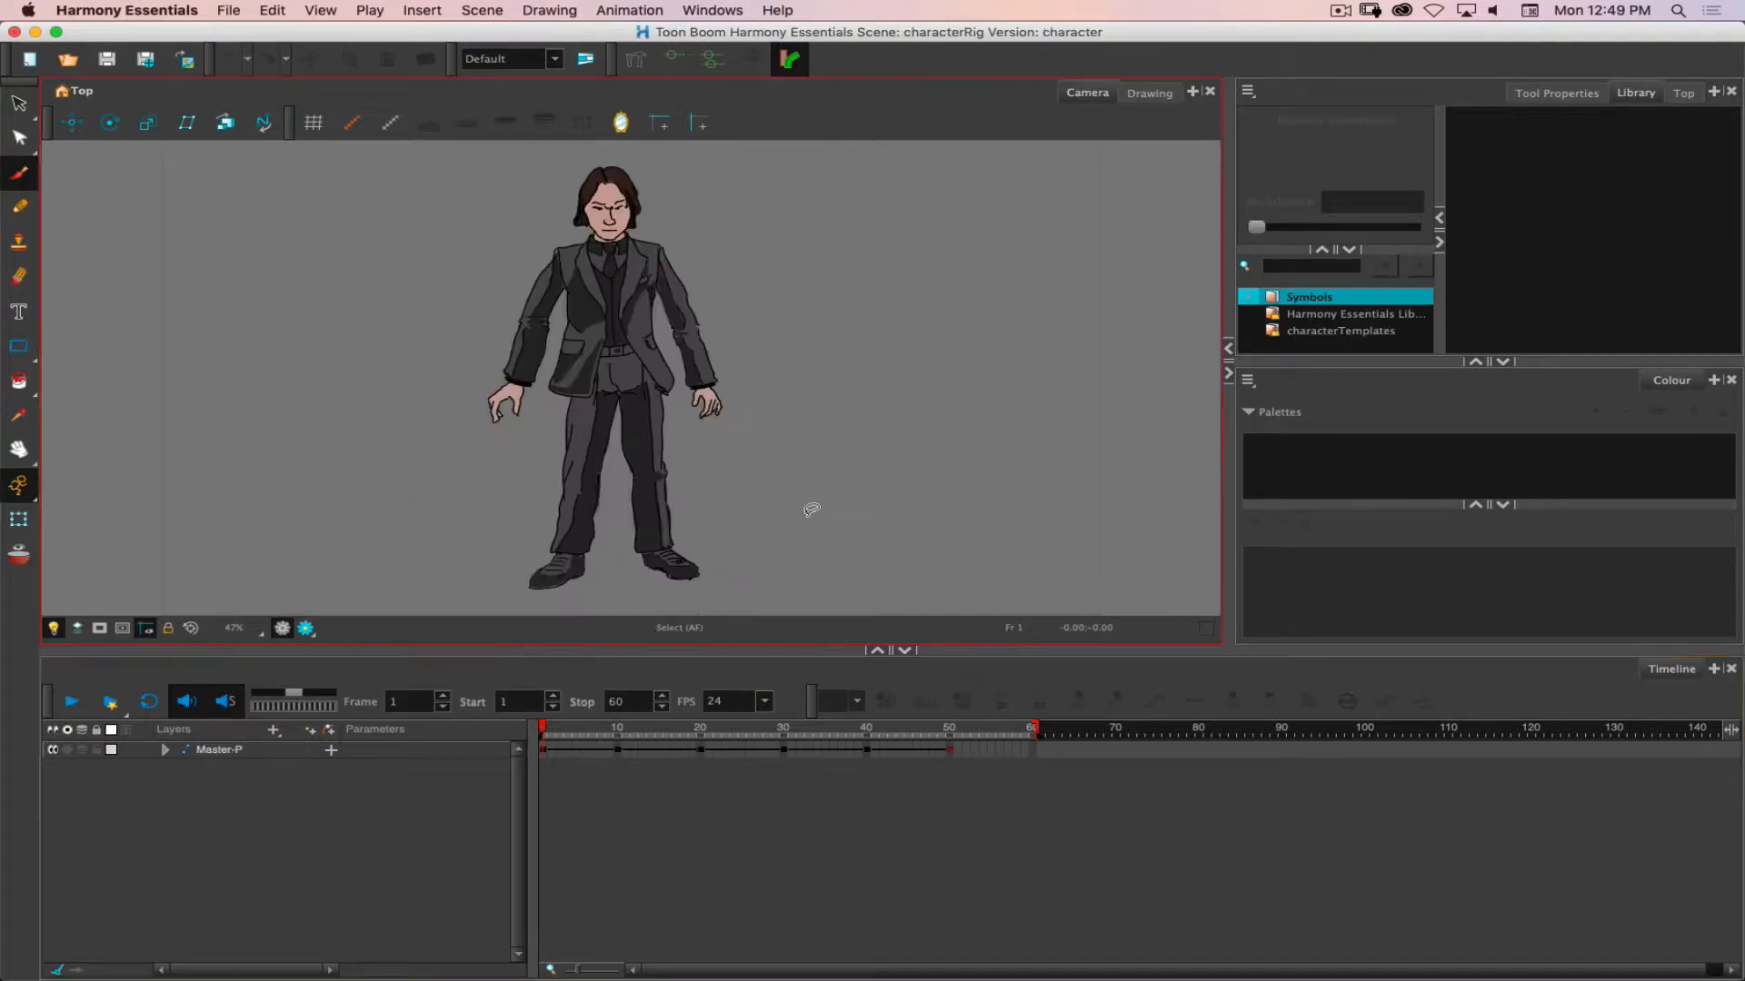
pyautogui.click(165, 751)
pyautogui.scroll(-1, 232, 789)
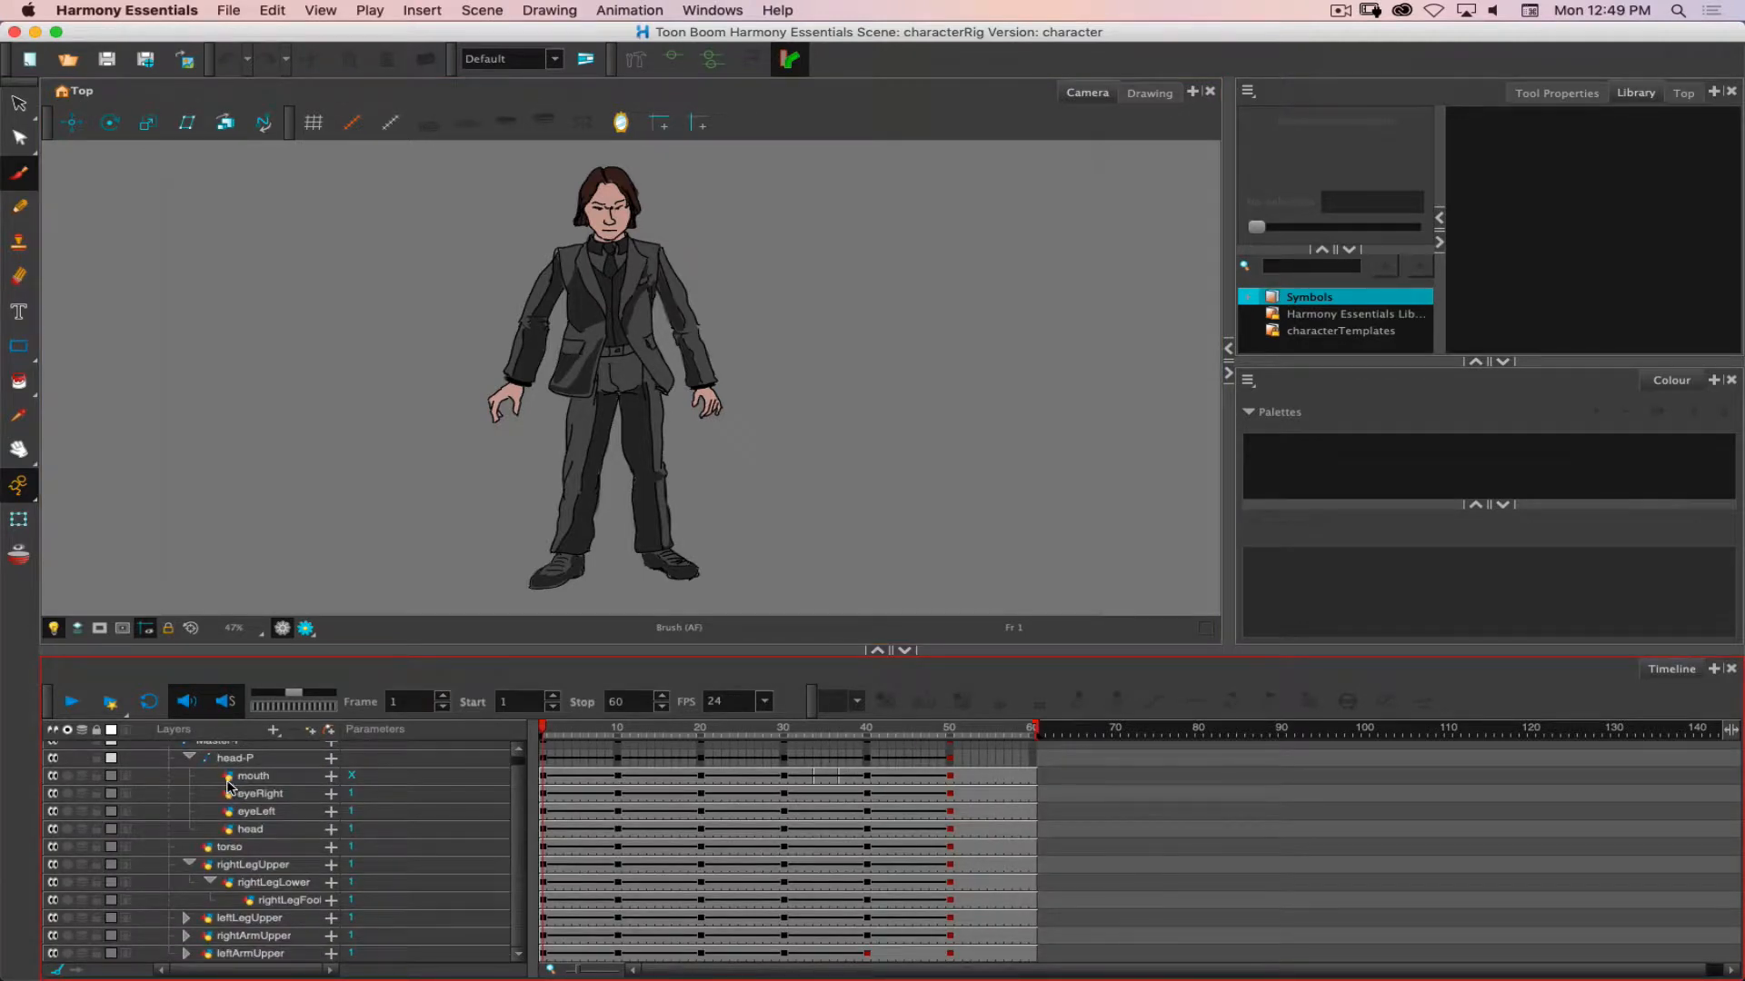
pyautogui.click(553, 777)
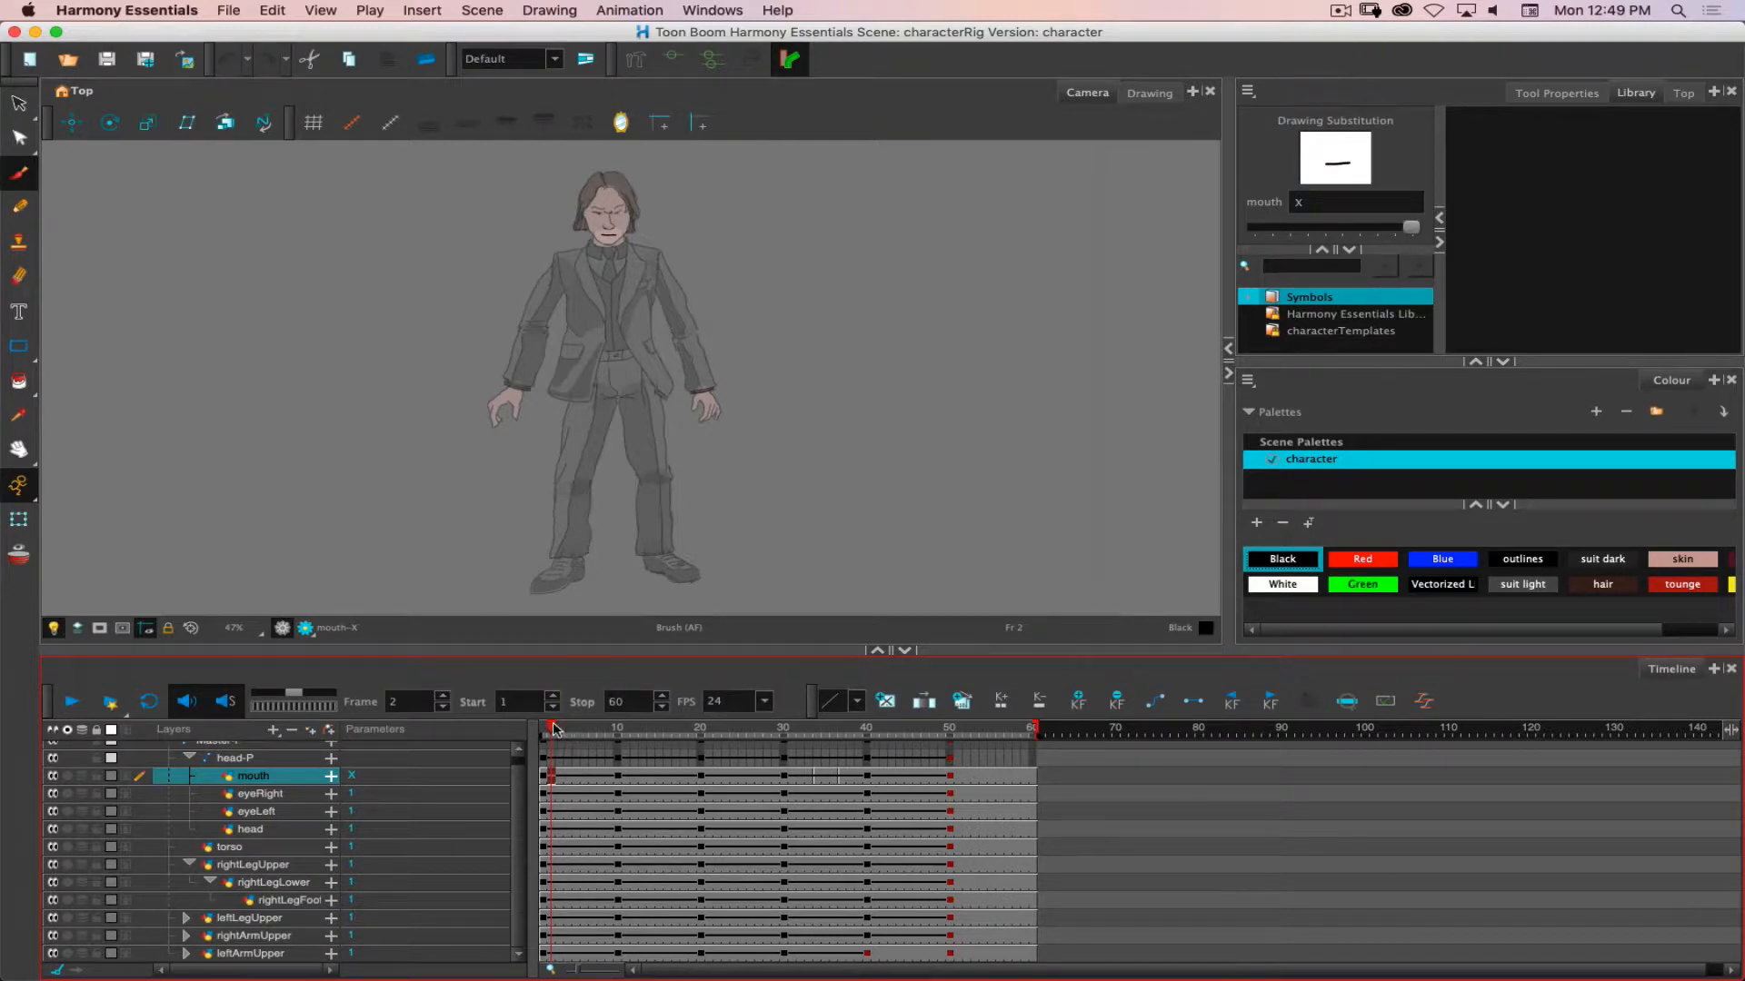
pyautogui.click(189, 758)
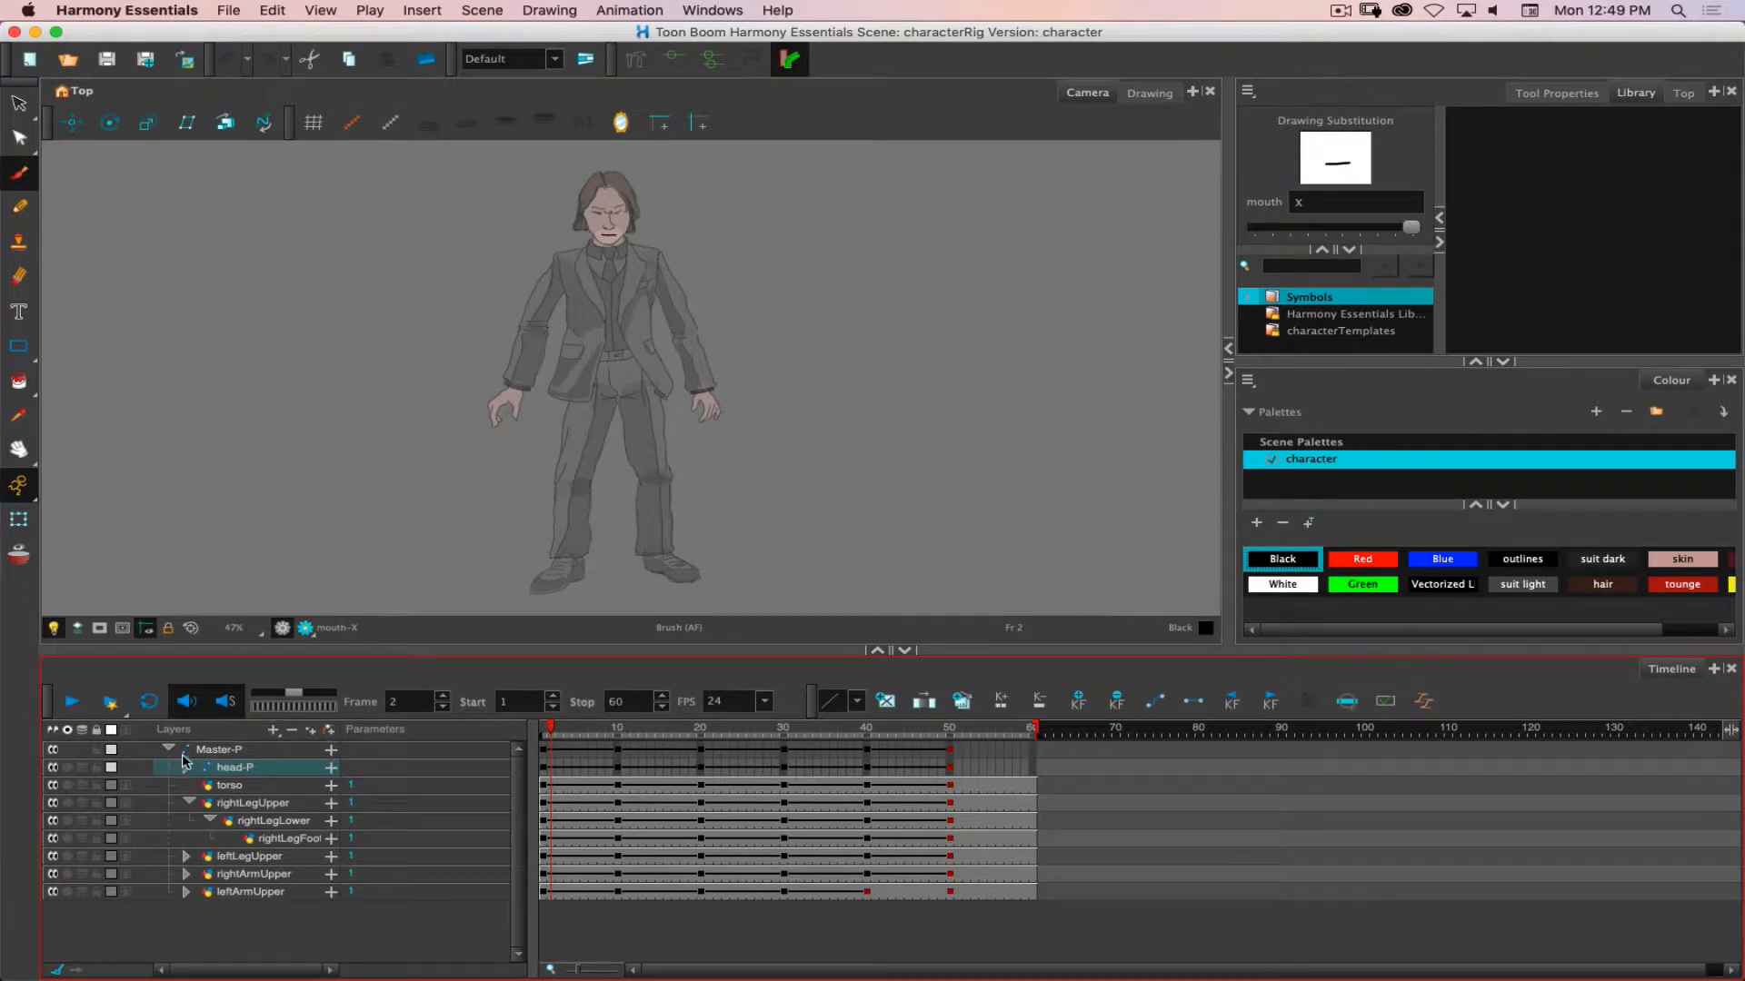
pyautogui.click(169, 749)
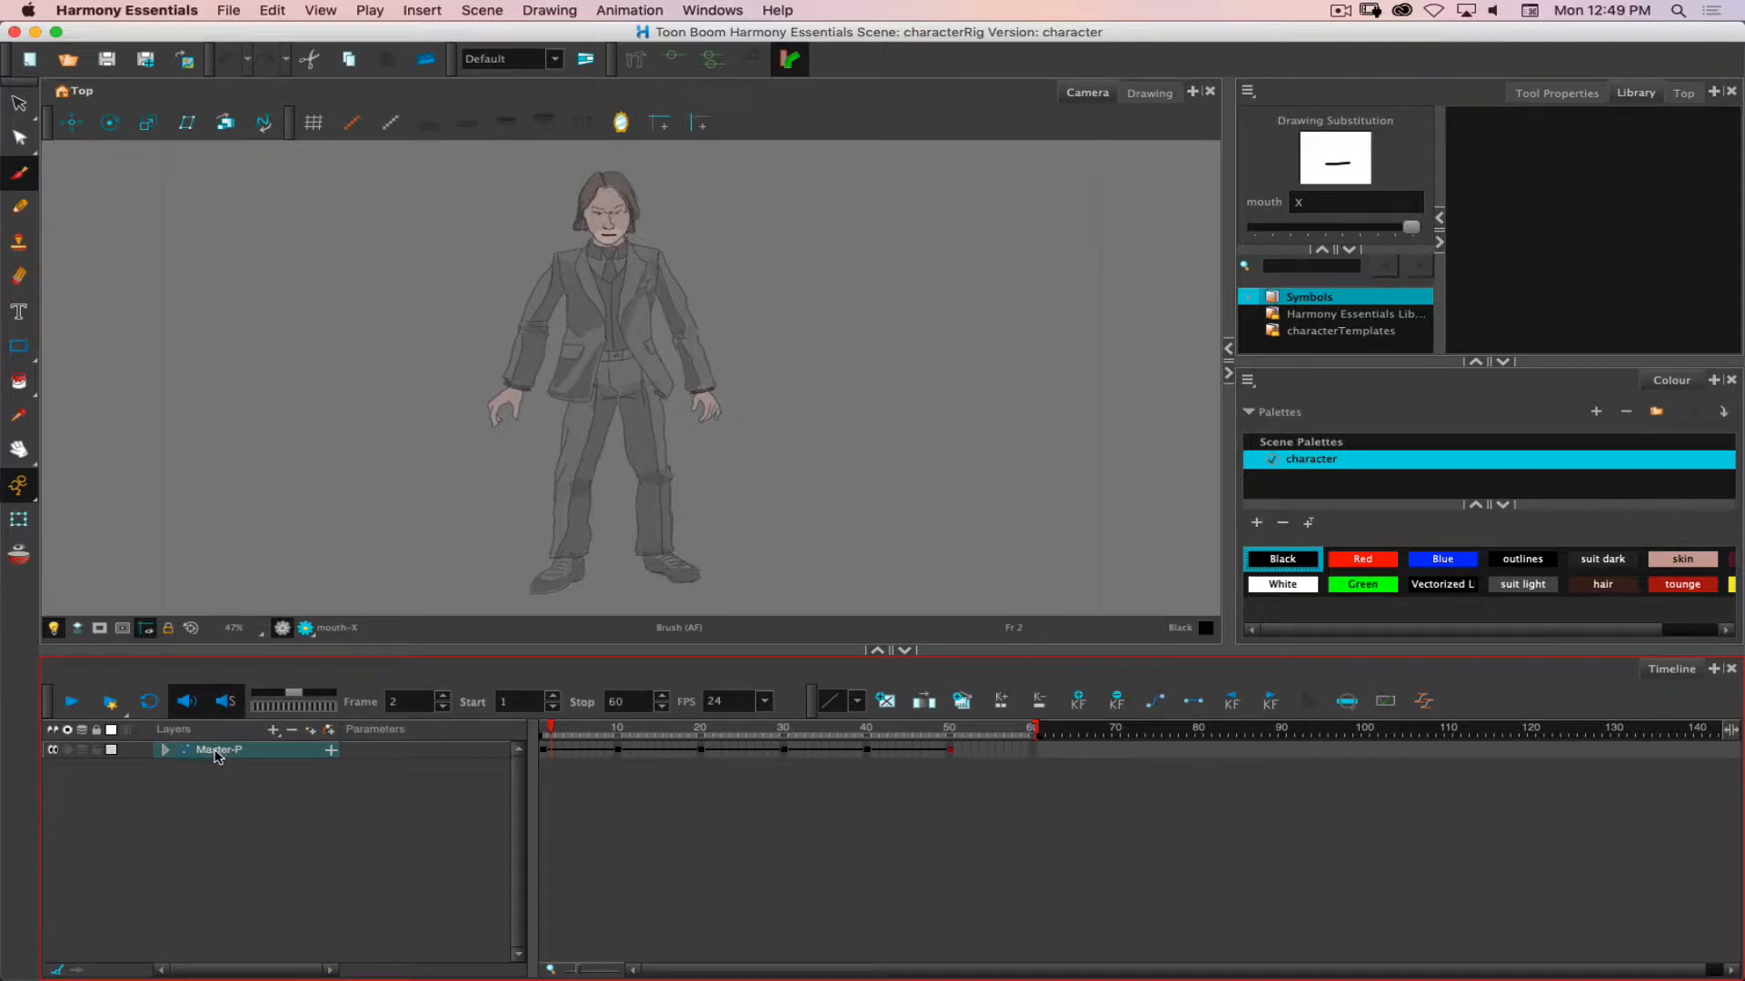
# Rename the Master-P peg as JW-Master-P and select its first frame.
pyautogui.click(216, 755)
pyautogui.doubleClick(216, 752)
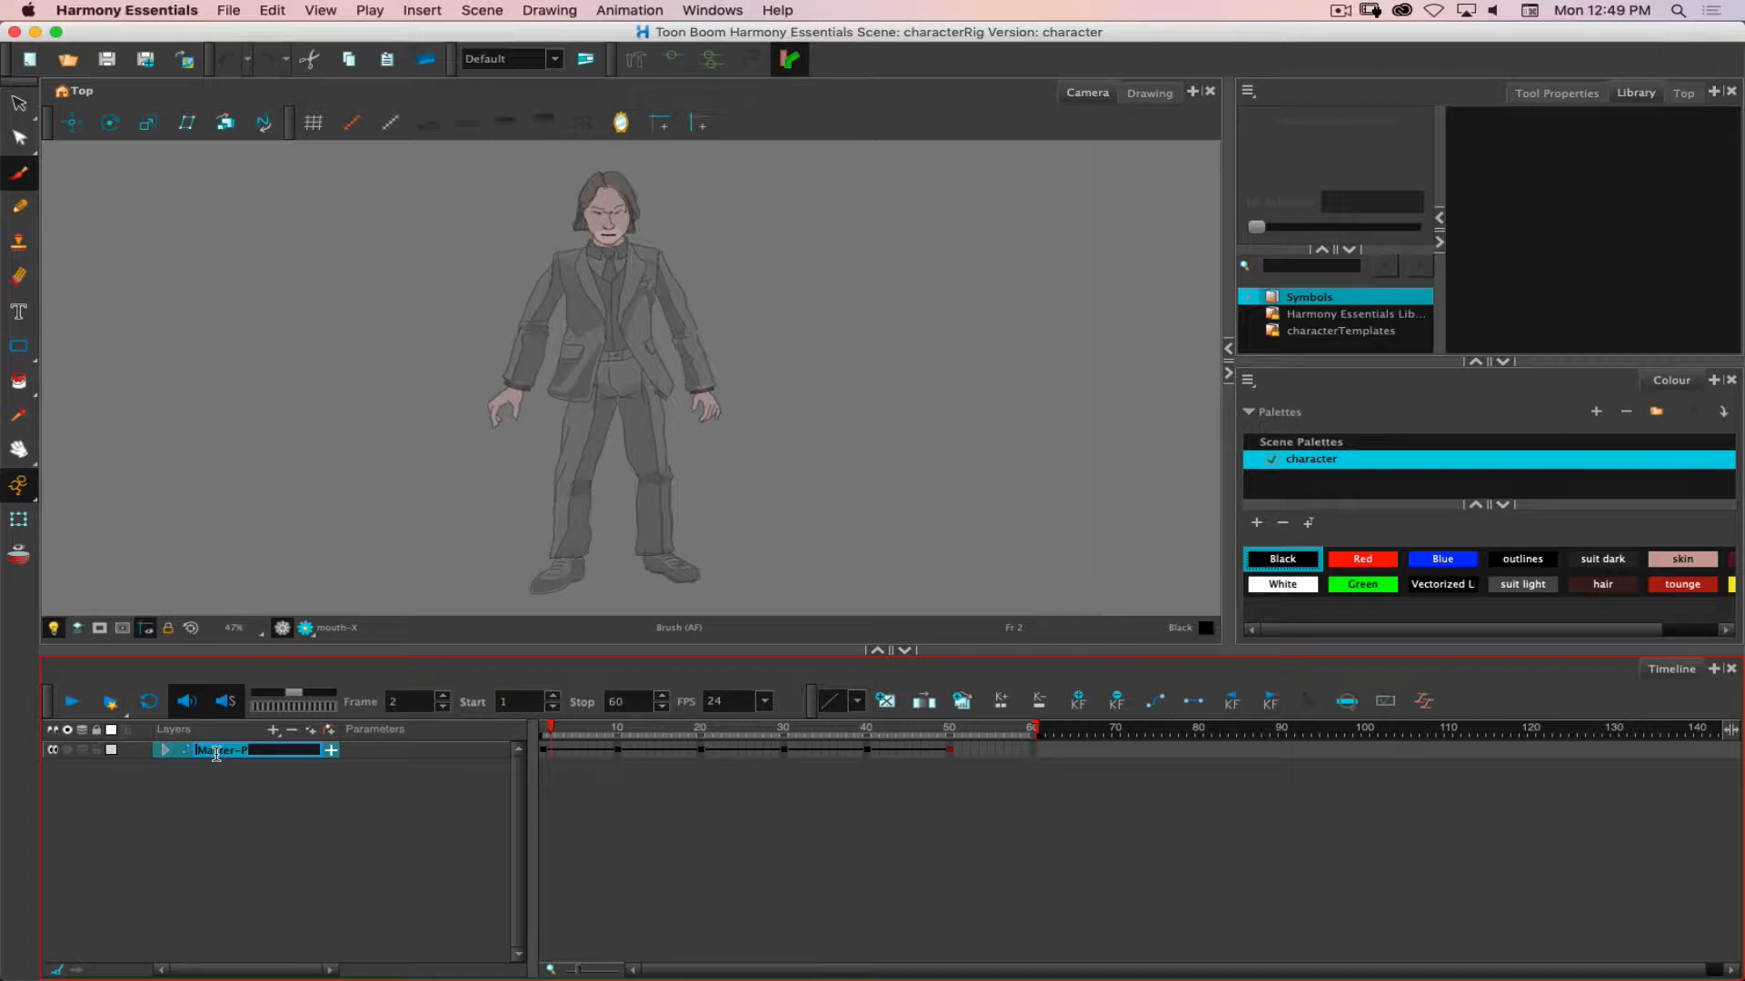
pyautogui.write('Wh')
pyautogui.write('-Ma')
pyautogui.press('Return')
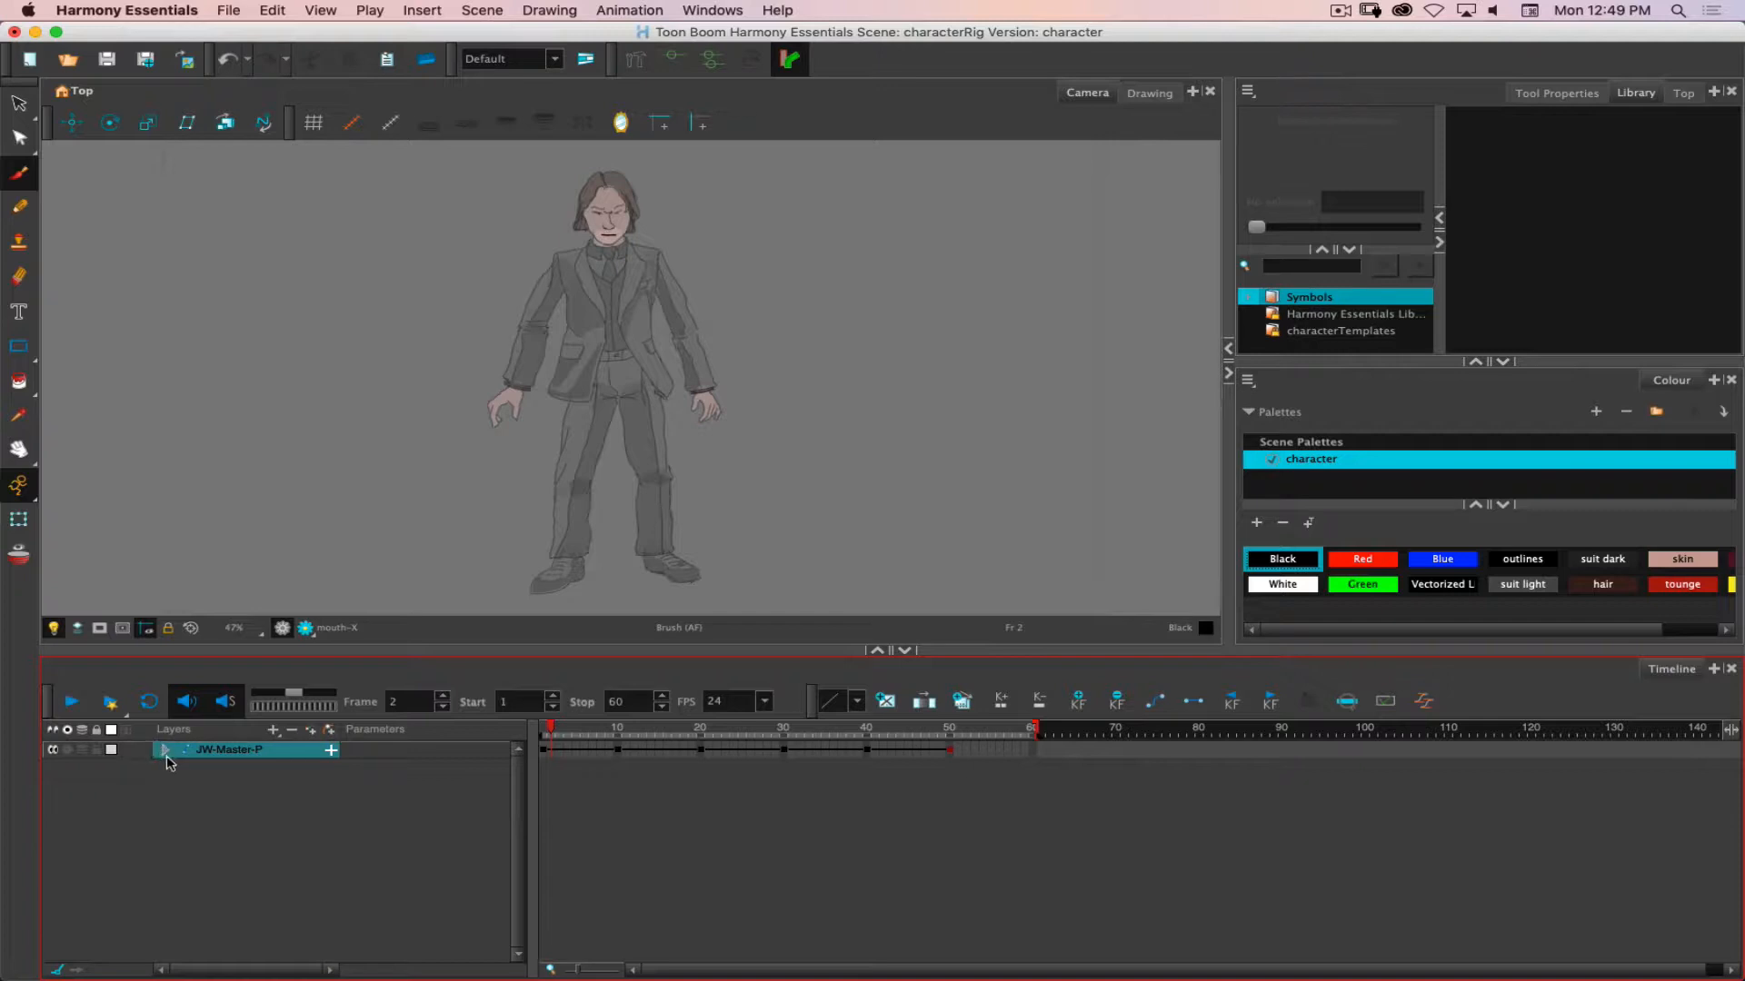
pyautogui.click(544, 749)
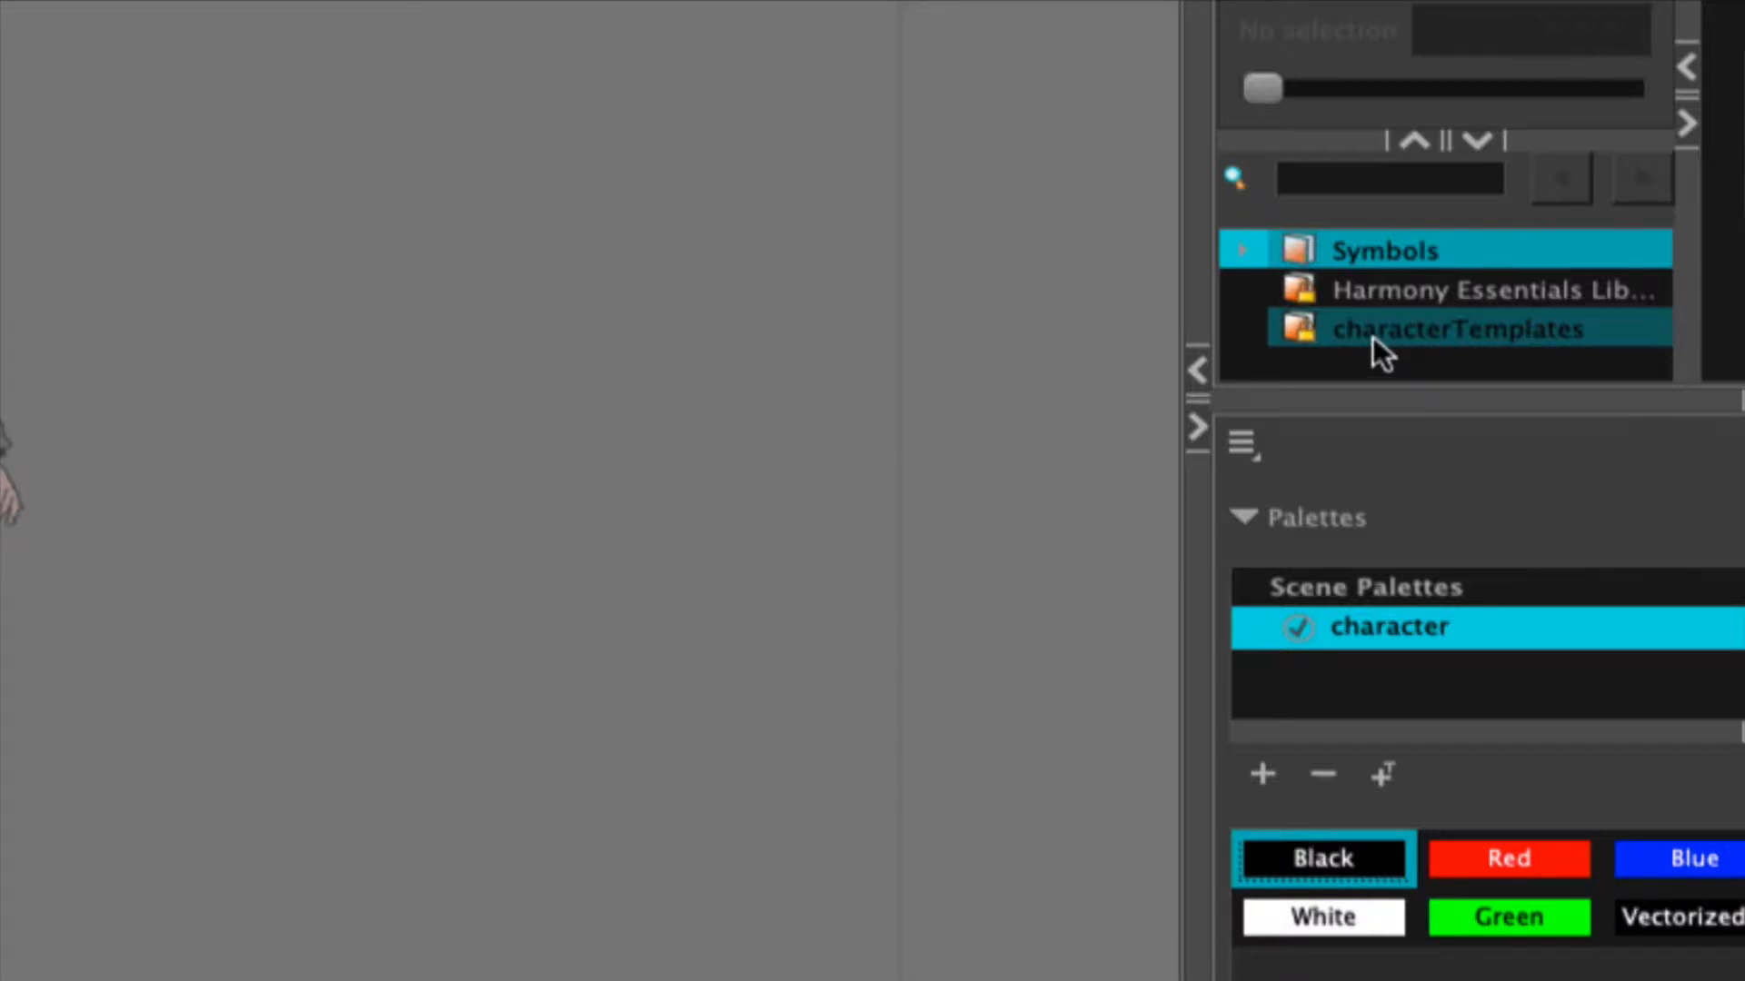
# Grant the right to modify the characterTemplates library and save JW-Master-P into it as a template named jw.
pyautogui.rightClick(1372, 337)
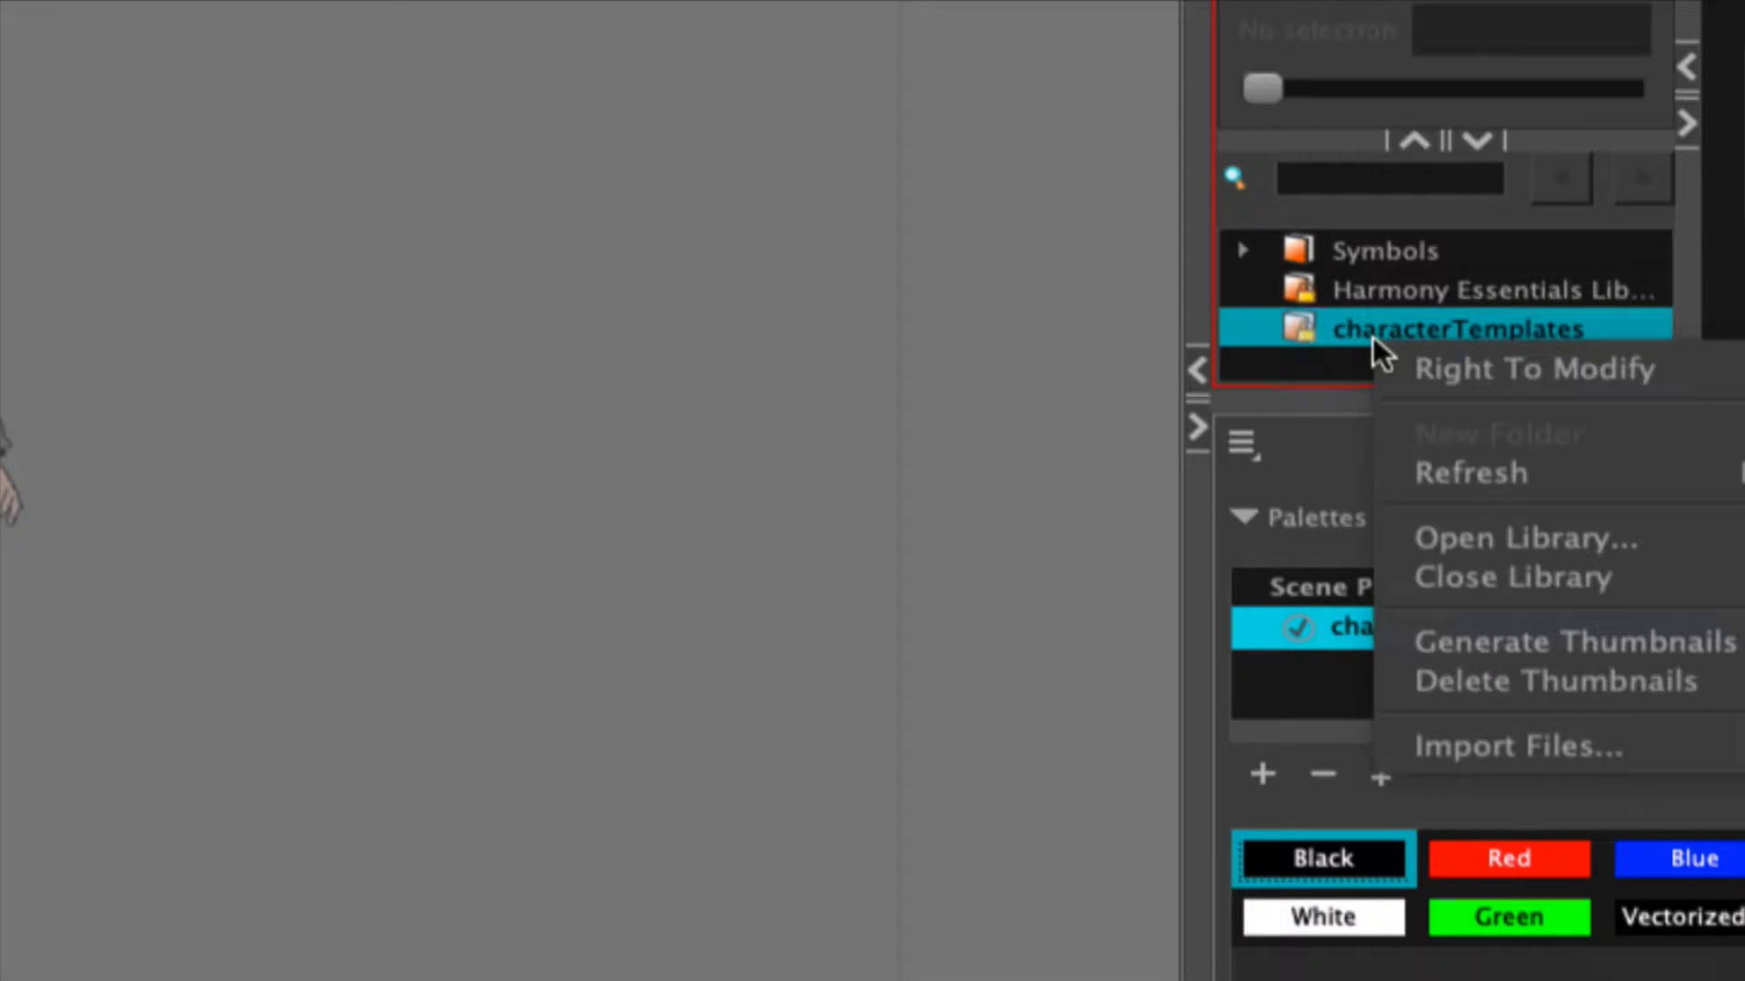
pyautogui.click(1419, 369)
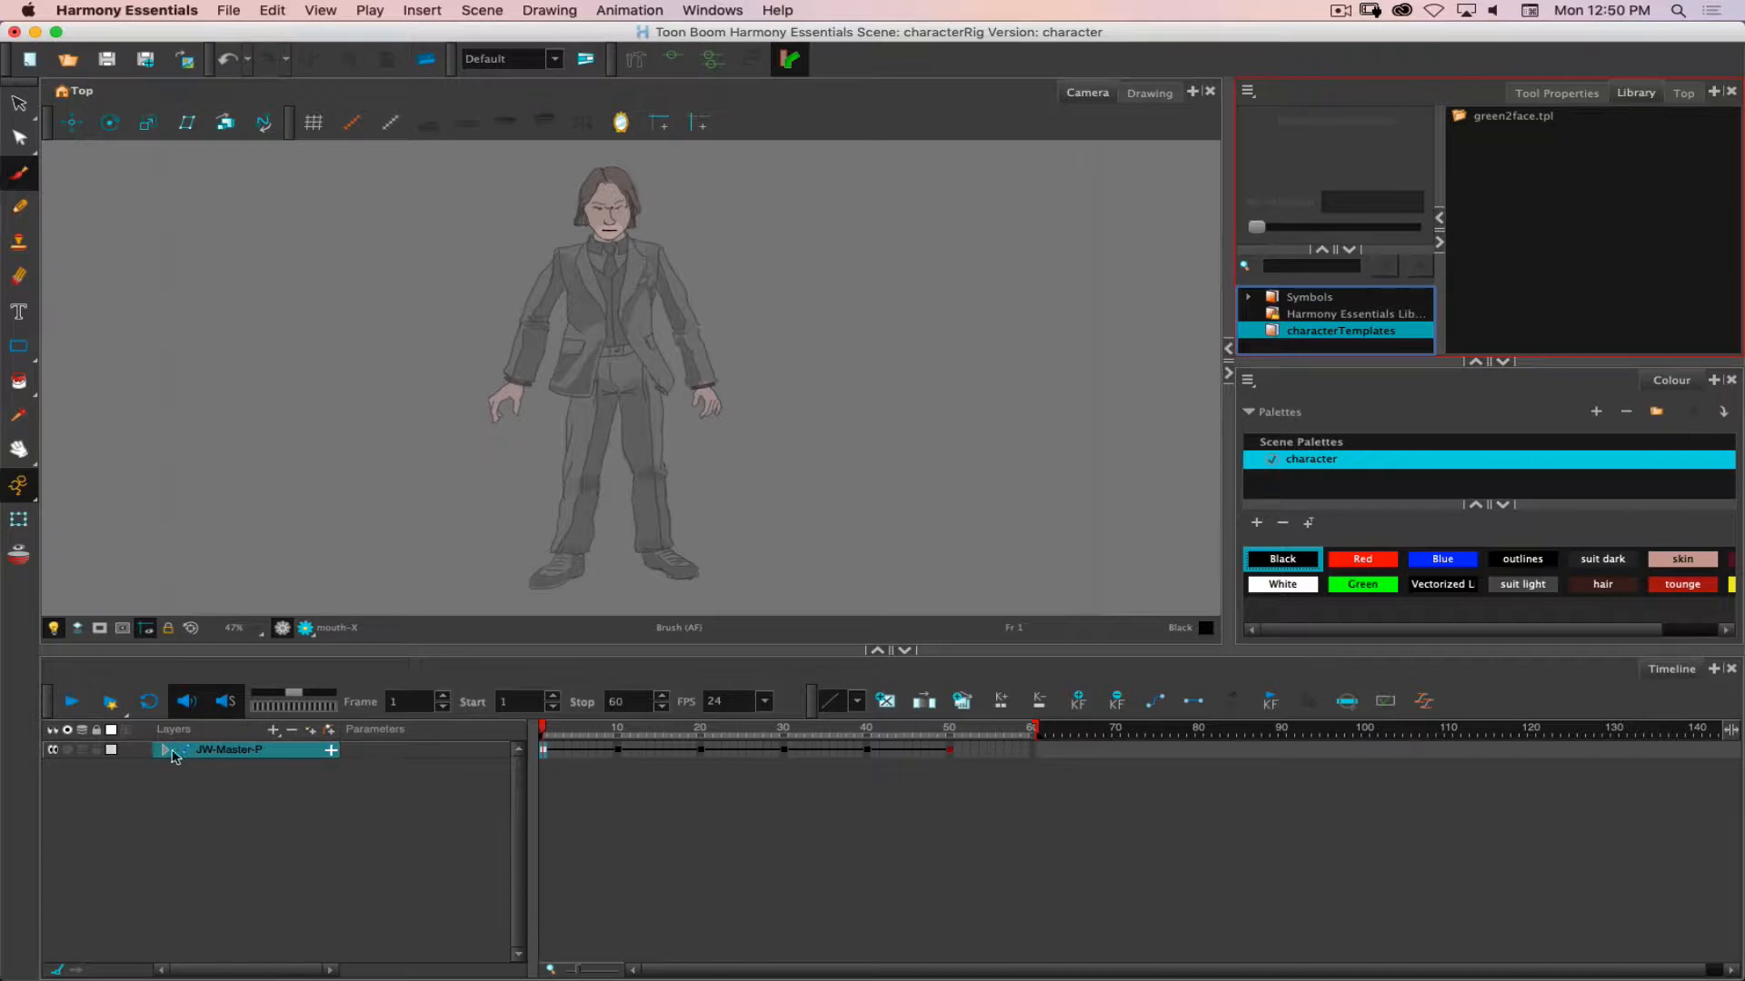
pyautogui.click(182, 750)
pyautogui.moveTo(1536, 182); pyautogui.dragTo(1533, 185)
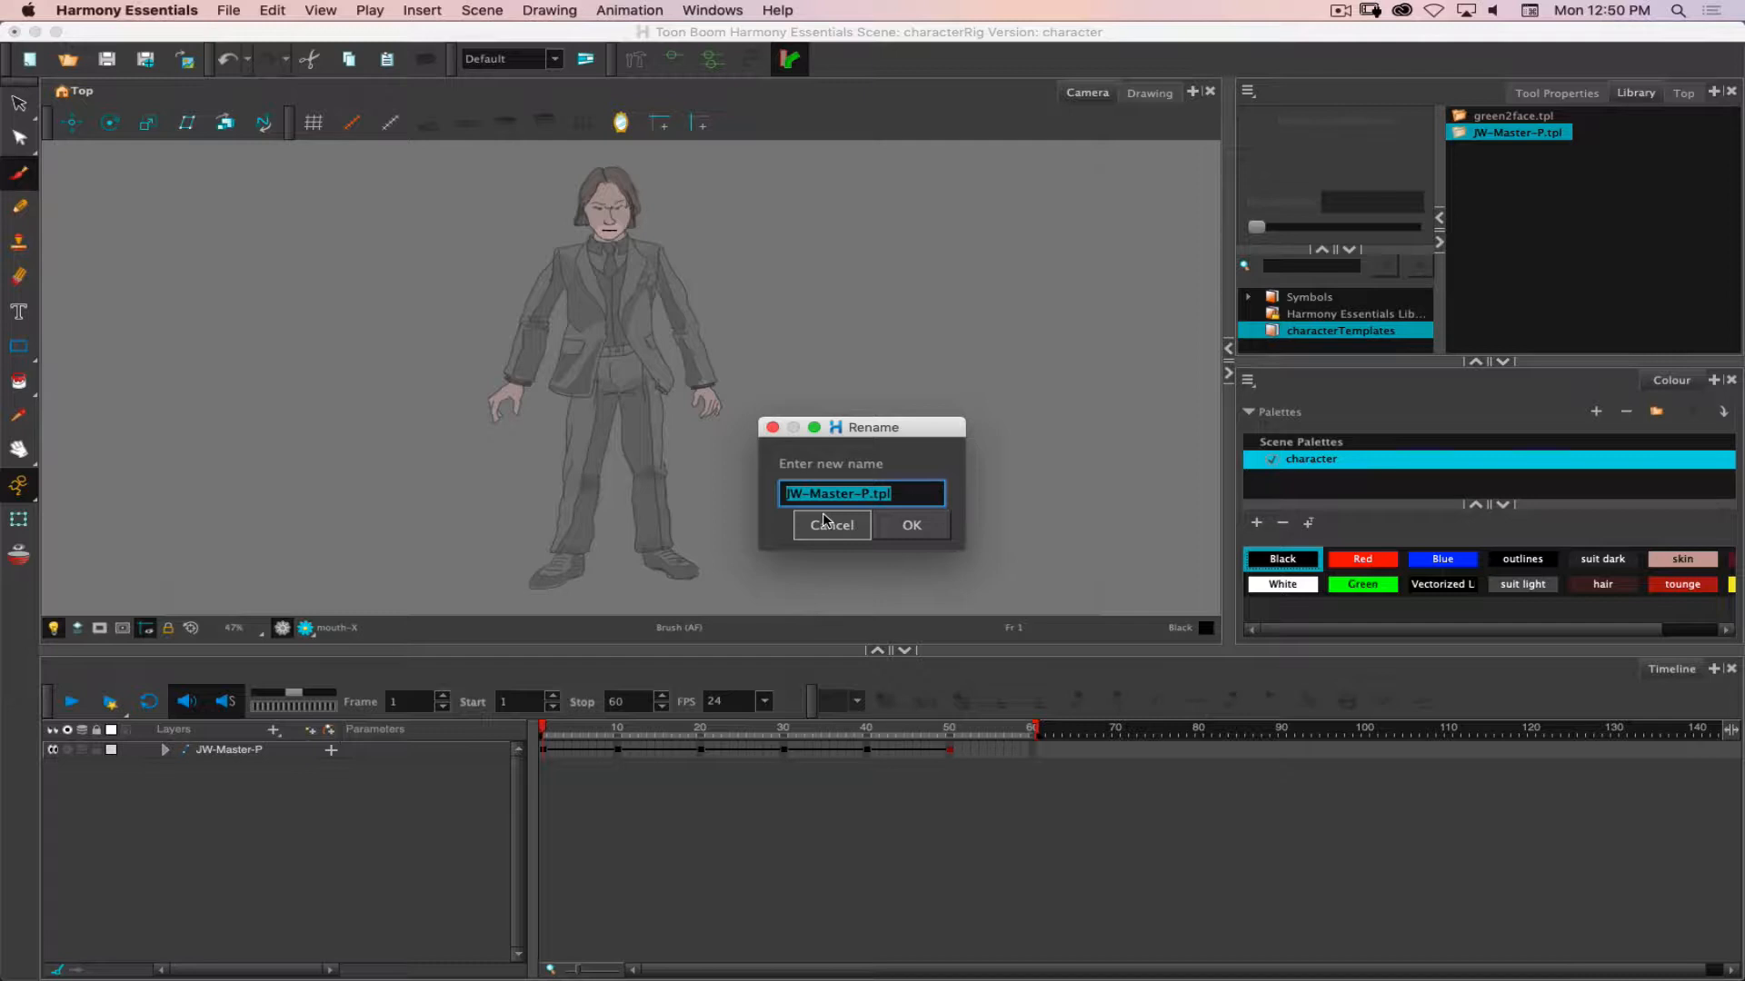
pyautogui.write('jw')
pyautogui.press('Return')
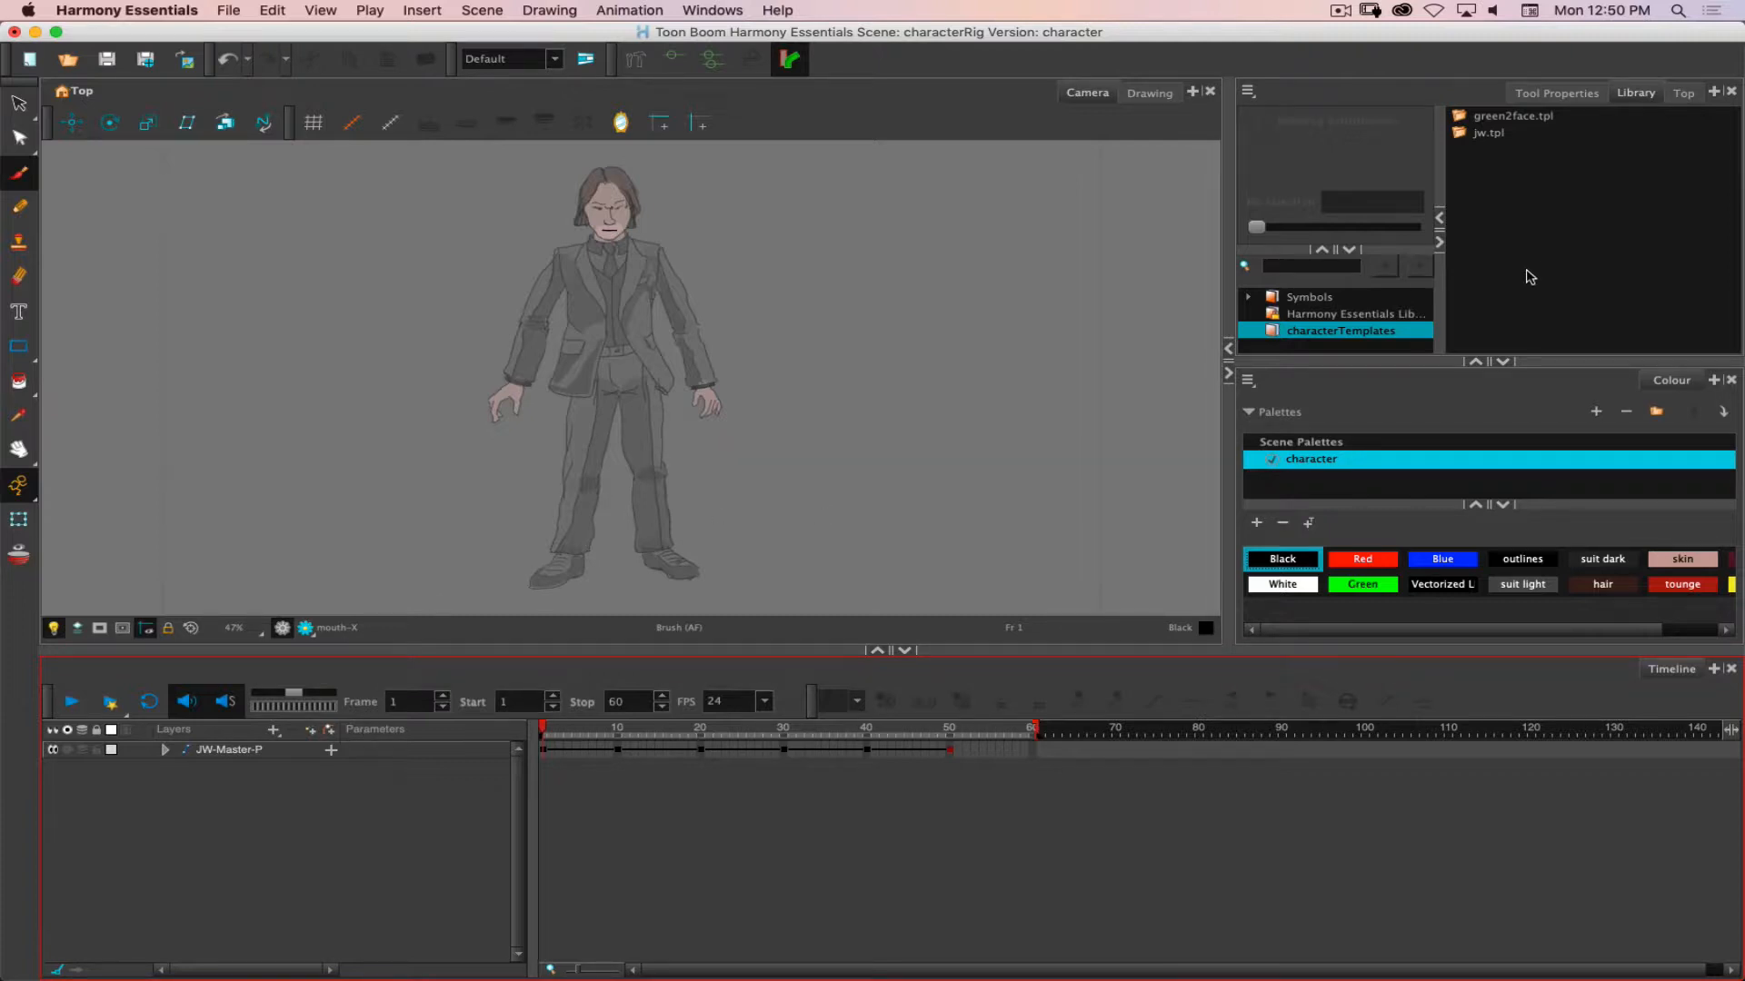
# Show the templates in the characterTemplates library as thumbnails.
pyautogui.rightClick(1551, 208)
pyautogui.moveTo(1581, 218)
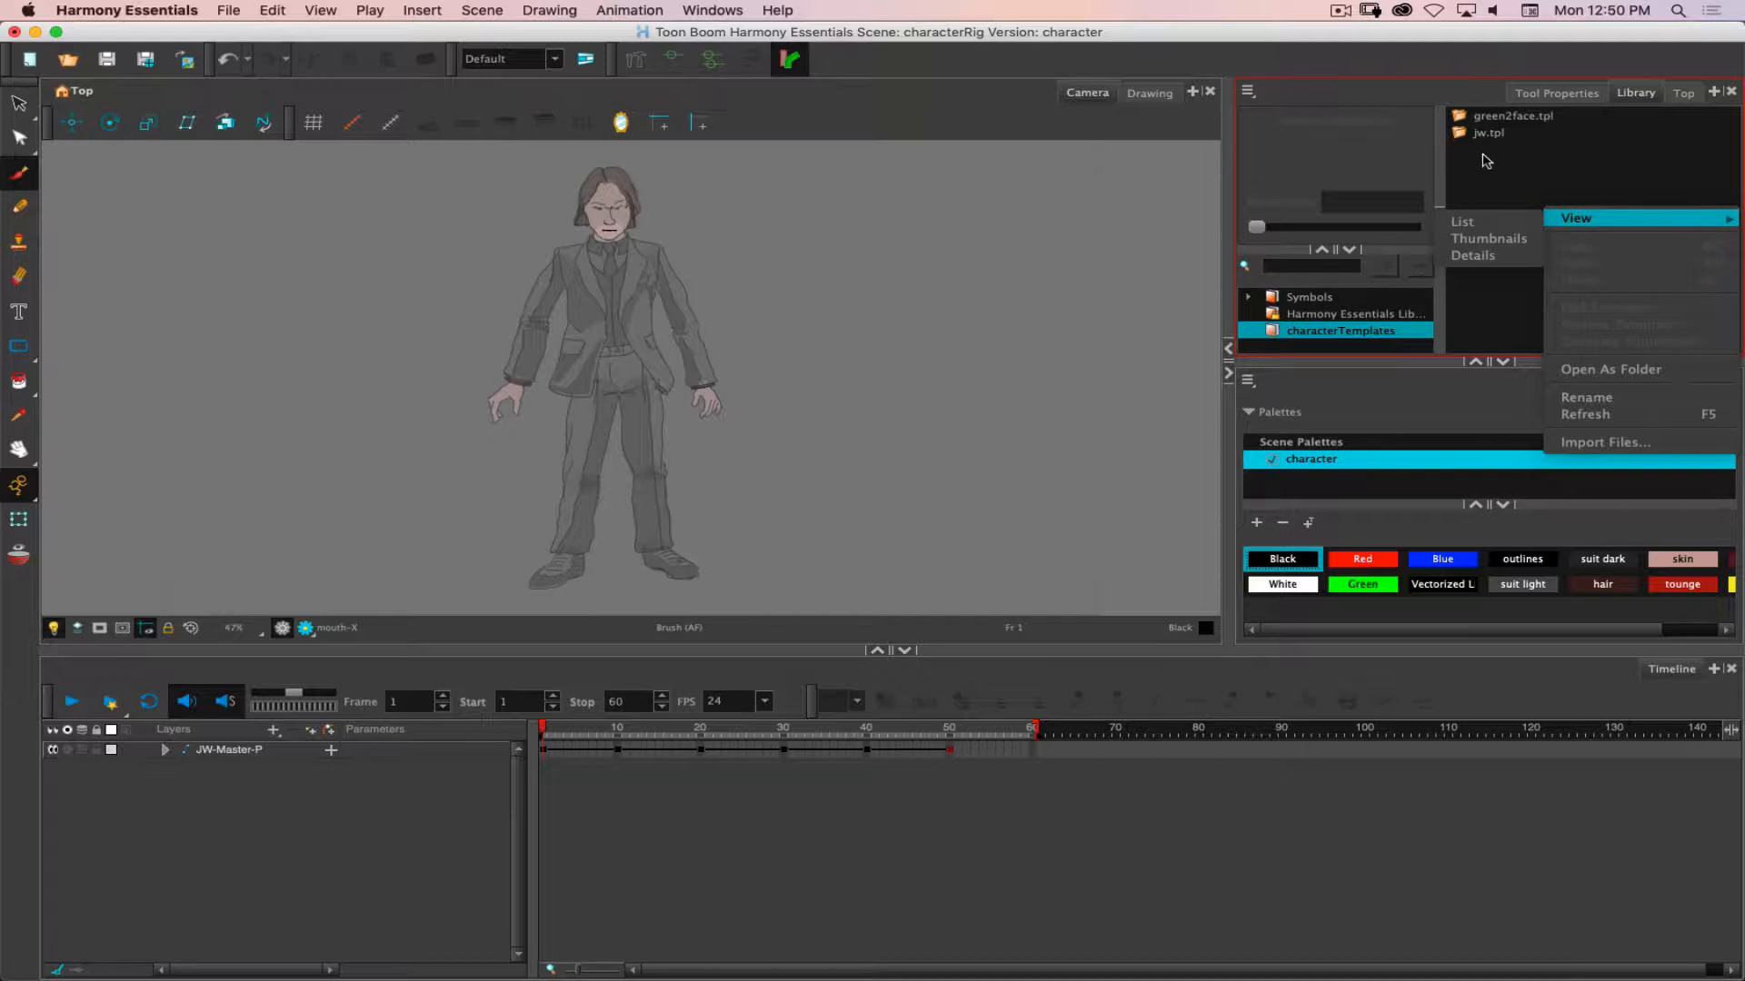
pyautogui.click(1496, 246)
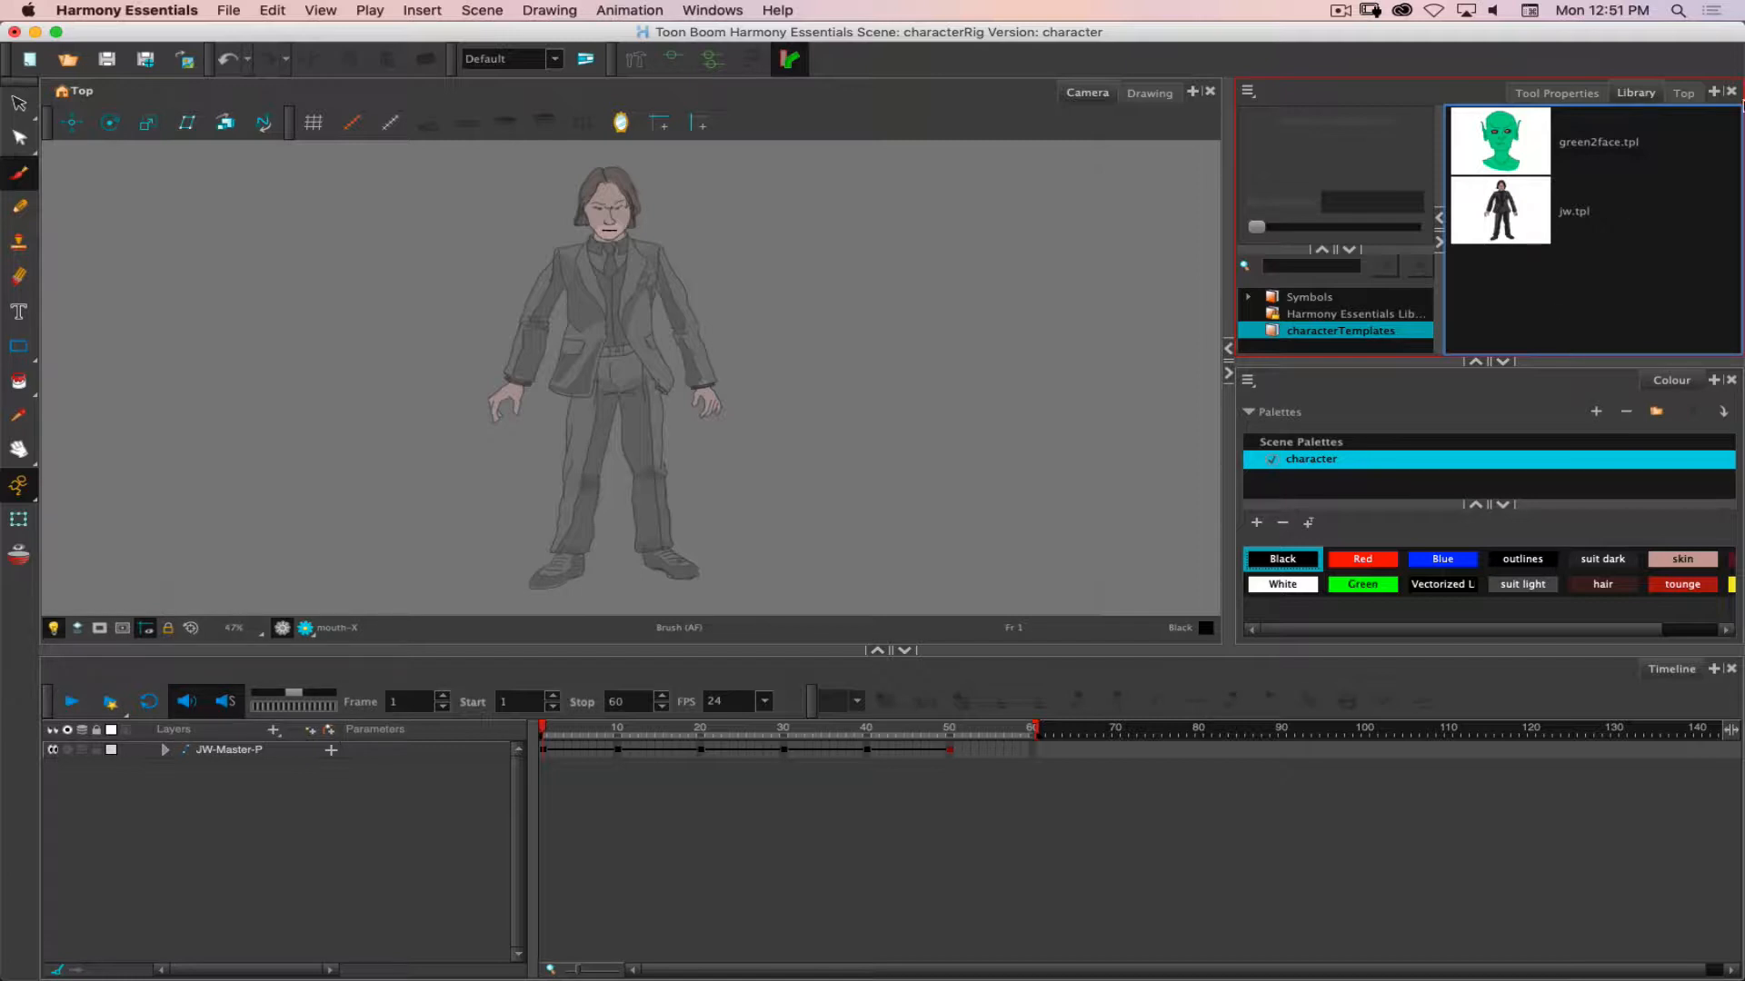
# Create an HDTV_1080p24 scene named NewScene on the Desktop without saving the changes to the current scene.
pyautogui.click(227, 10)
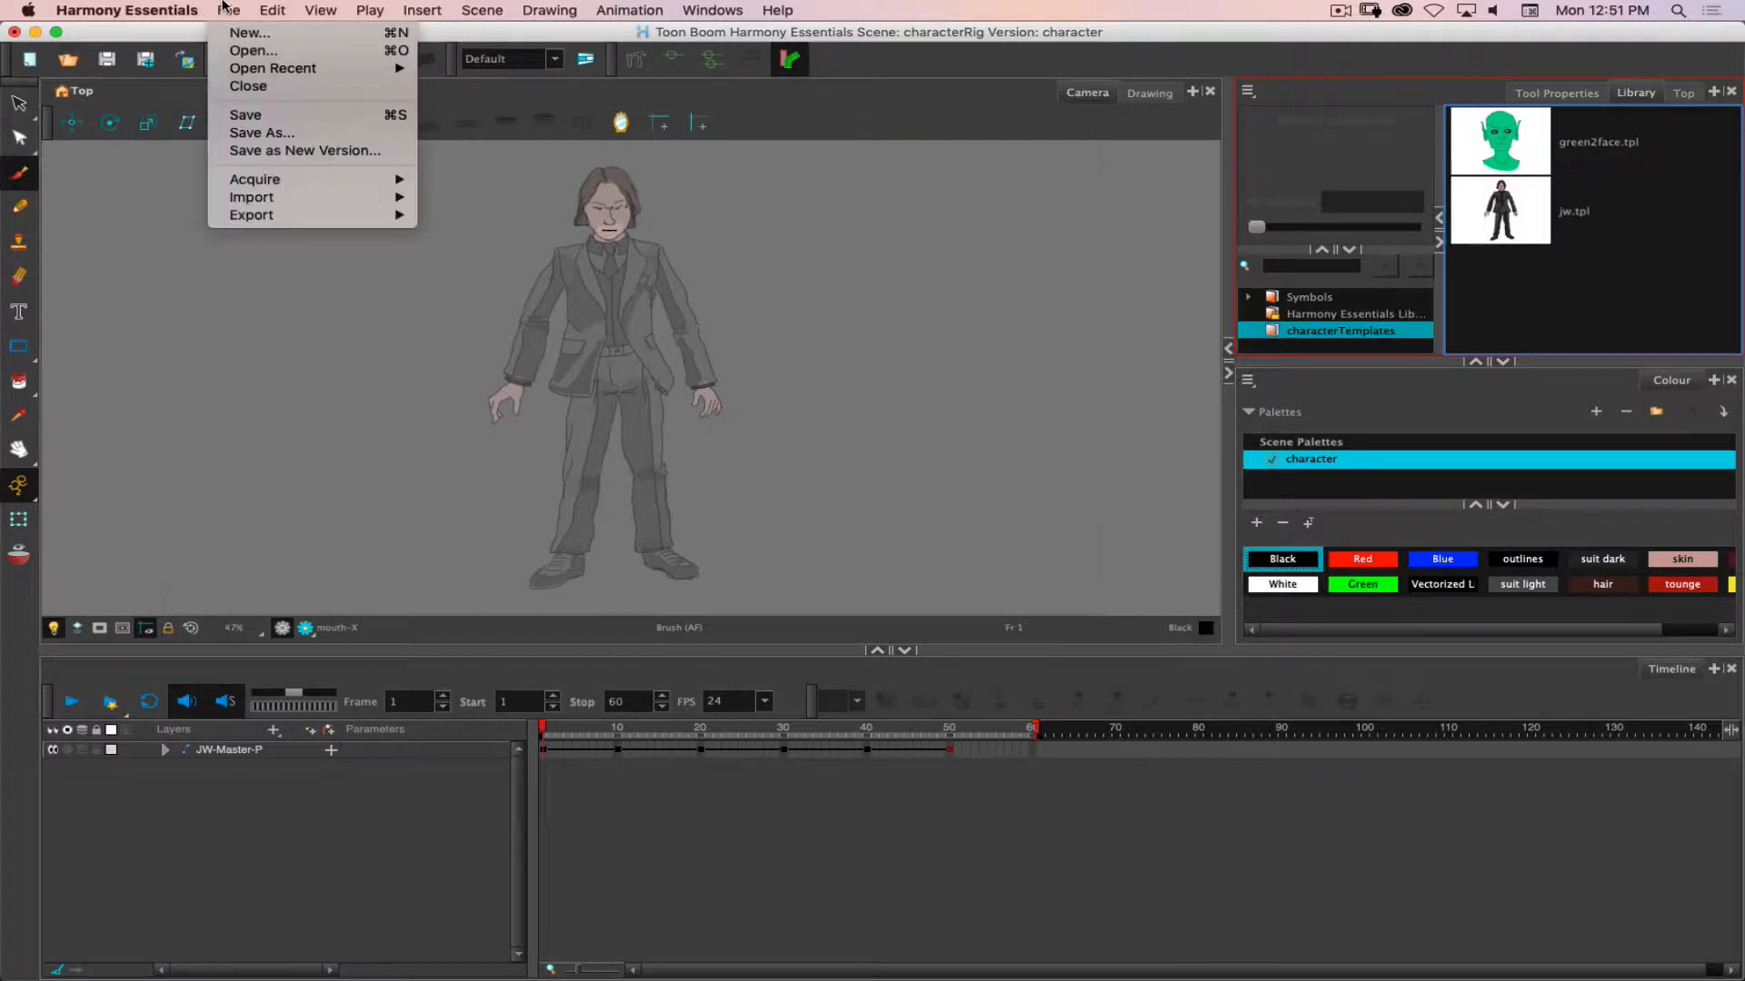
pyautogui.click(247, 36)
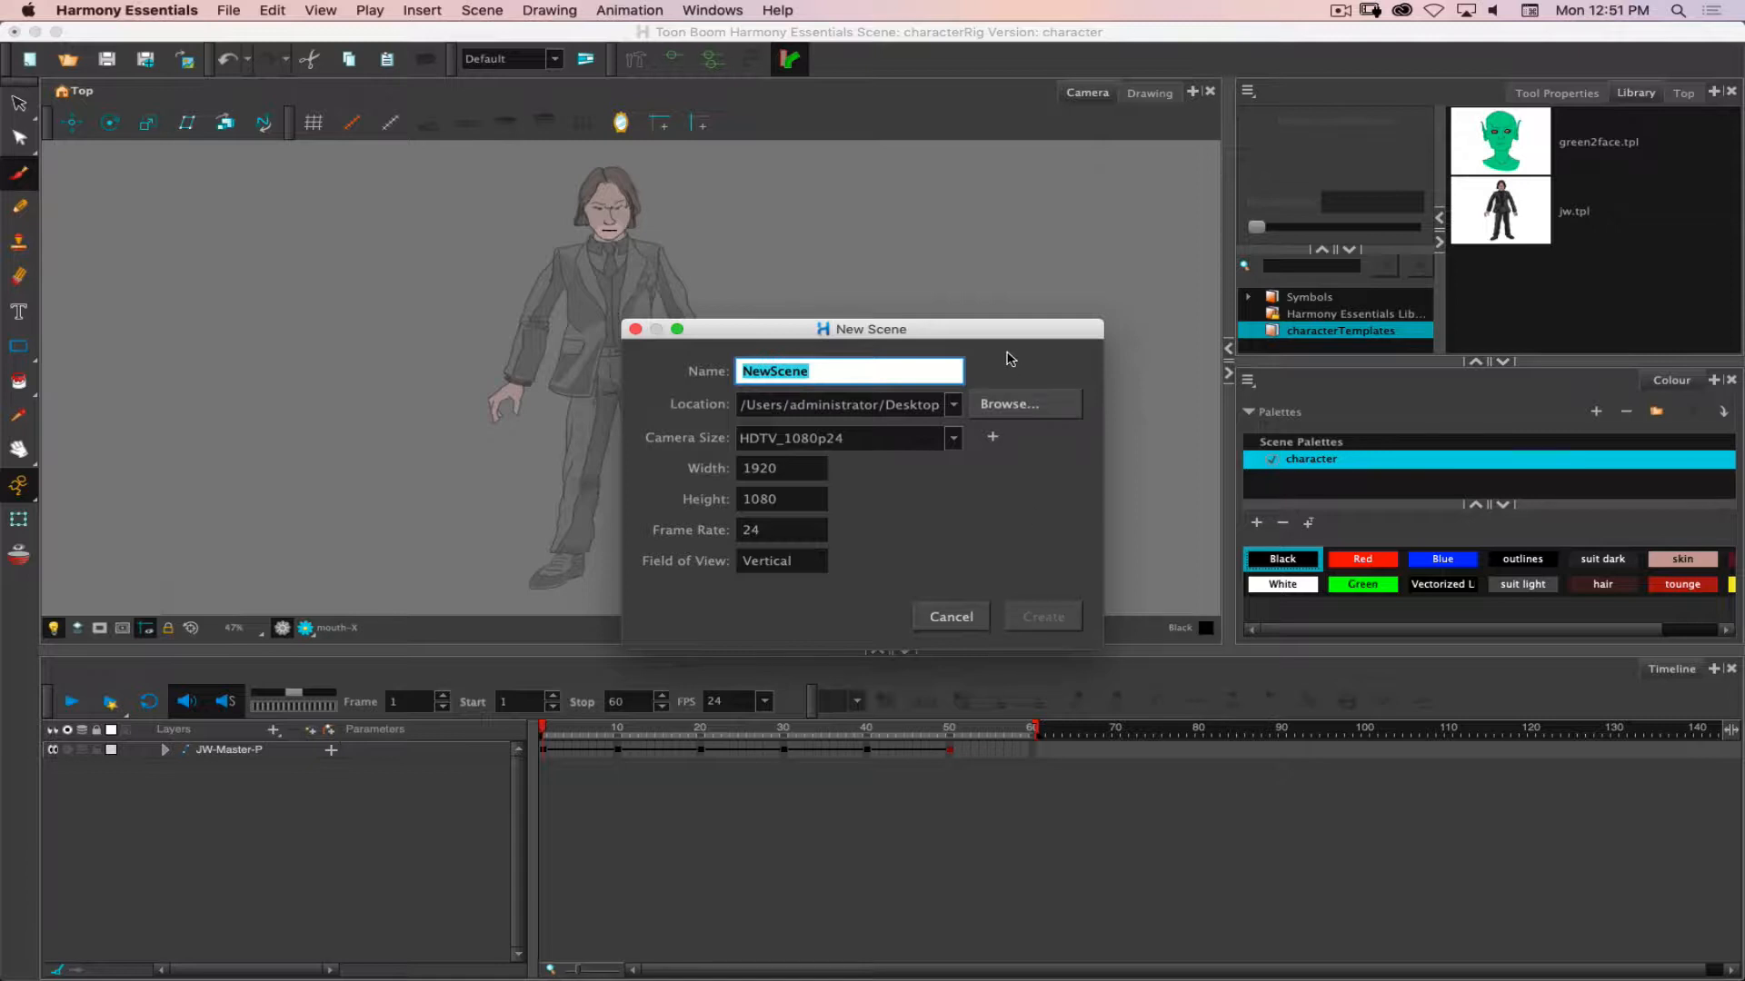
pyautogui.click(837, 372)
pyautogui.write('k')
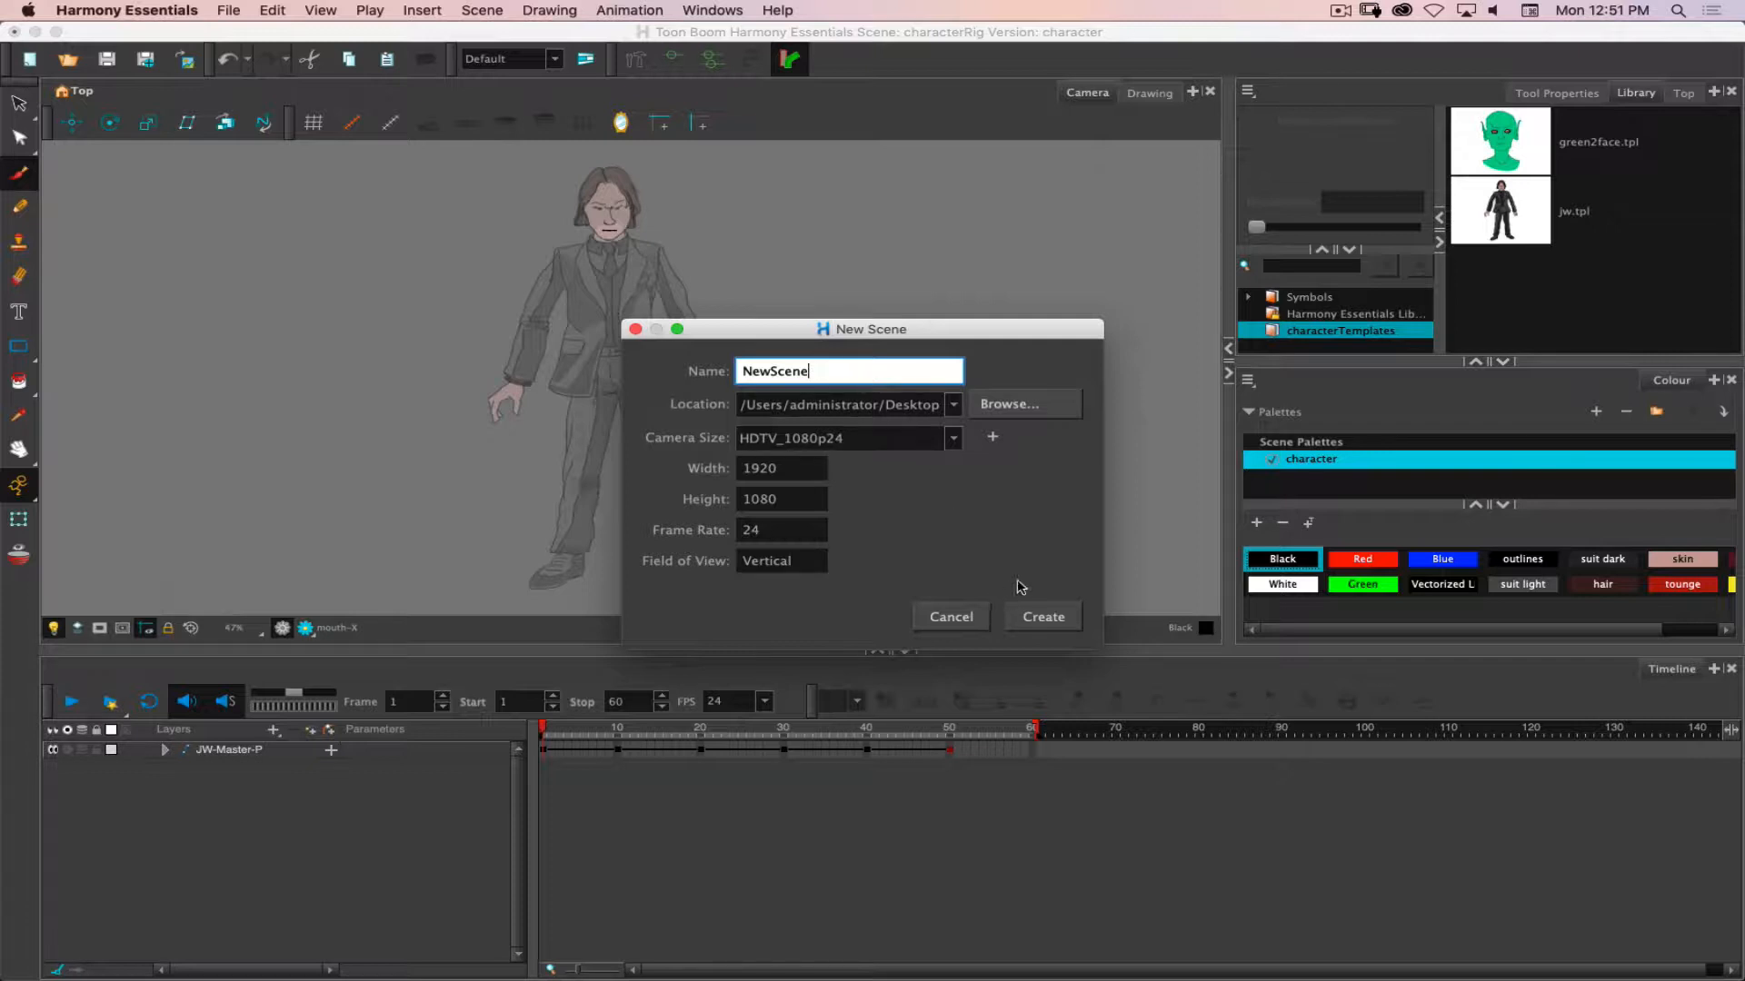
pyautogui.click(1045, 616)
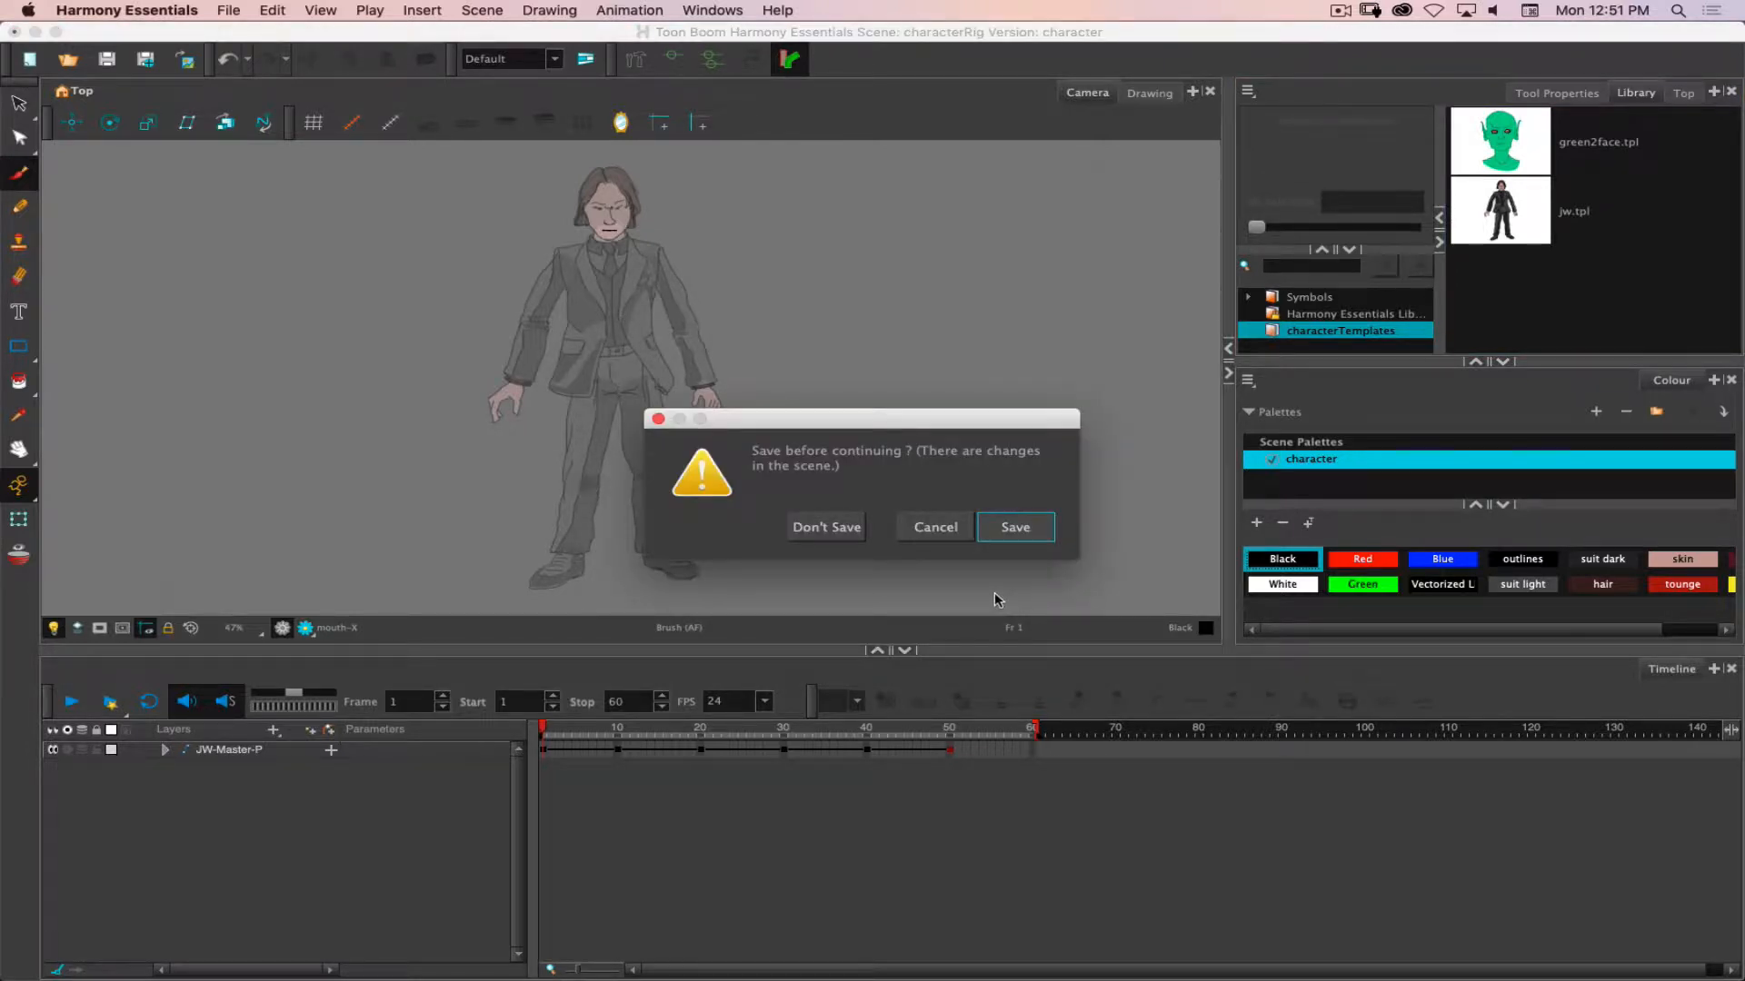
pyautogui.click(823, 529)
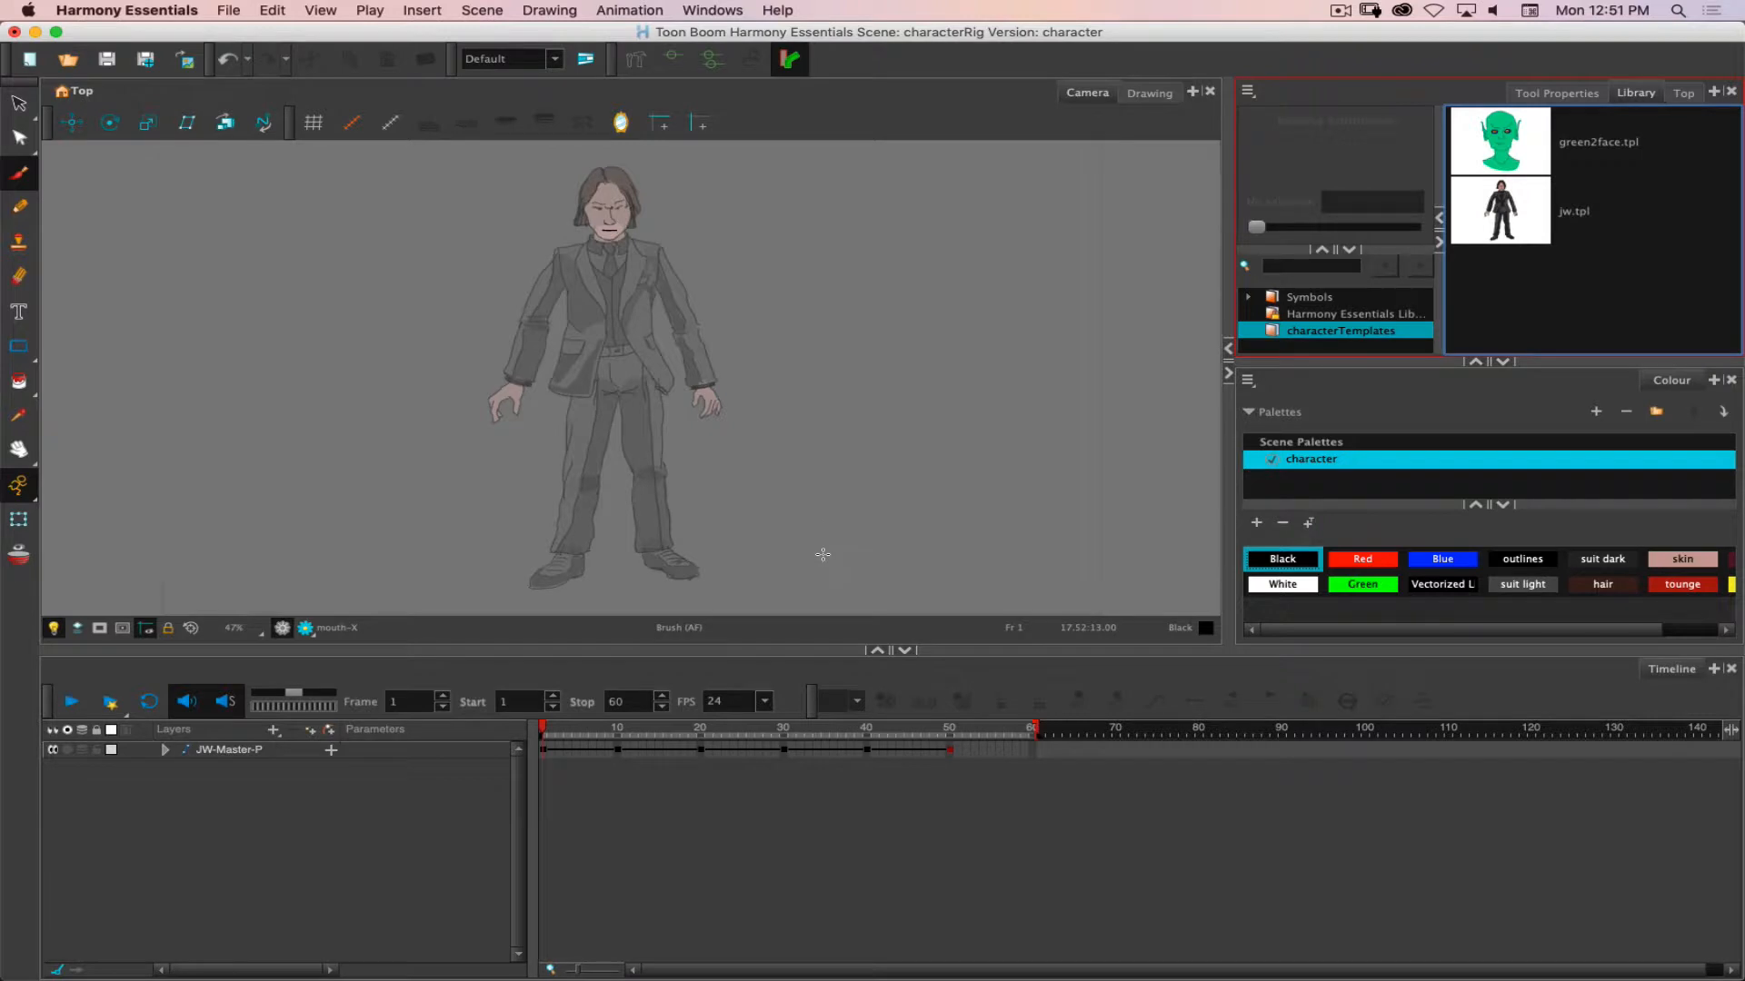
pyautogui.click(819, 560)
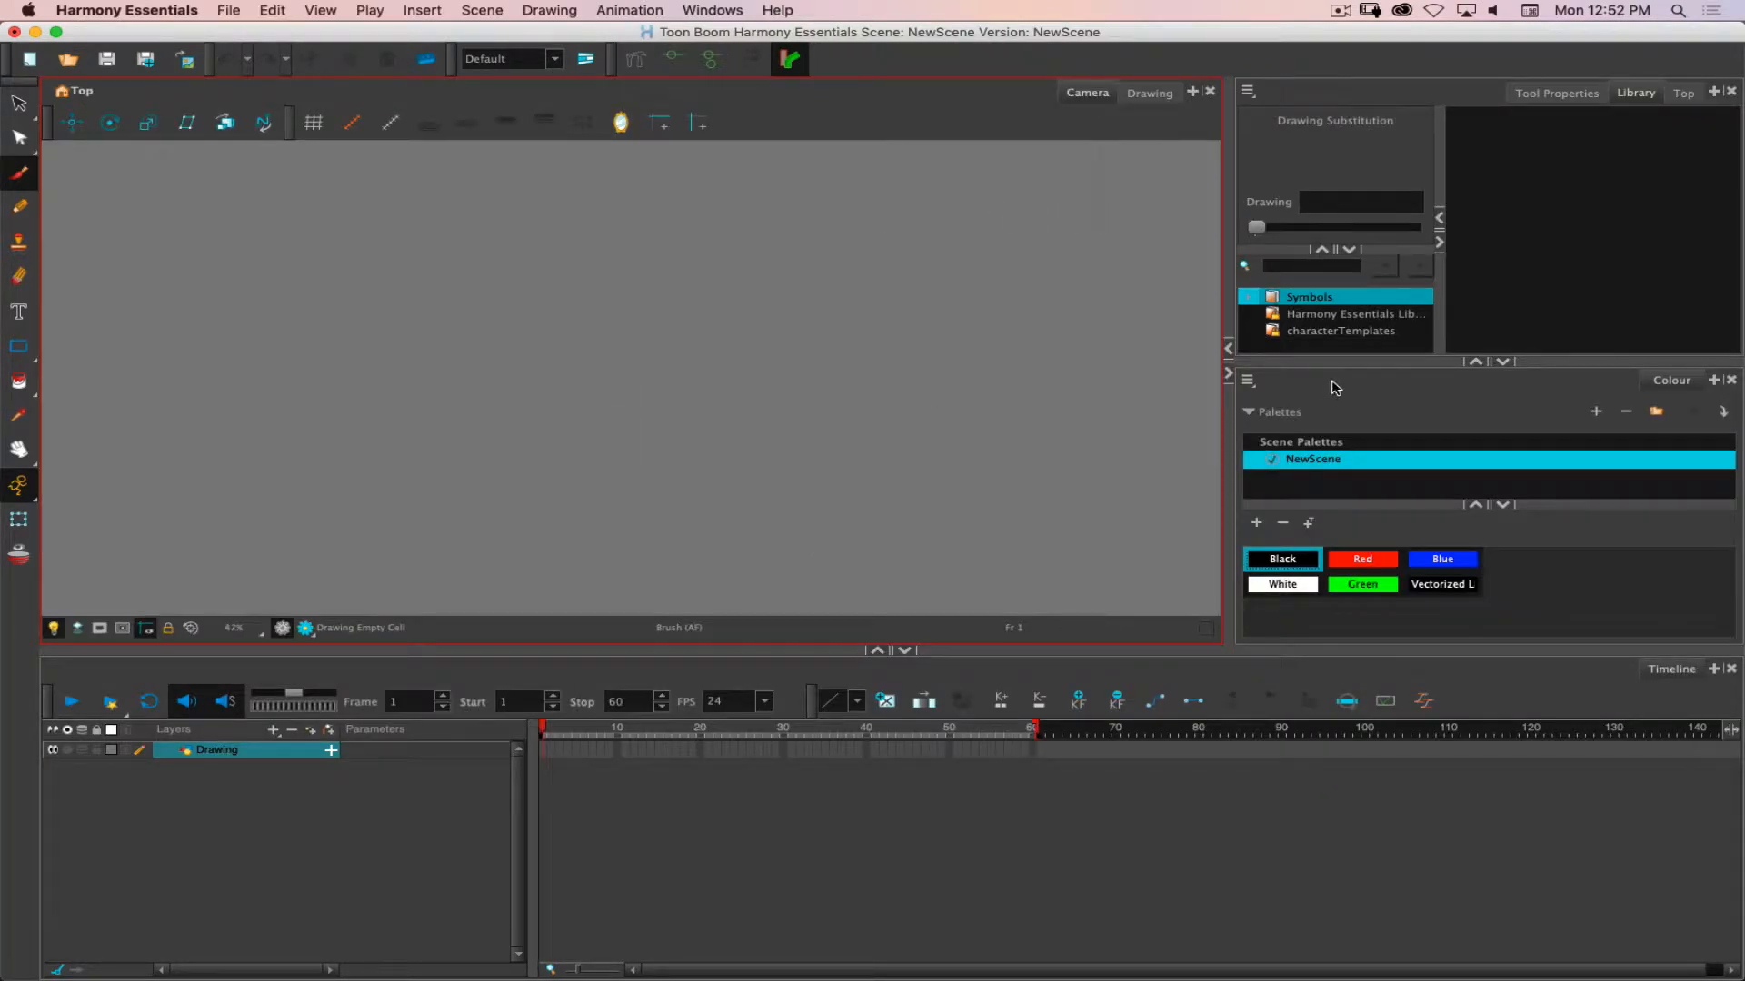
# Add the jw and green2face templates from the characterTemplates library to the new scene.
pyautogui.click(1321, 330)
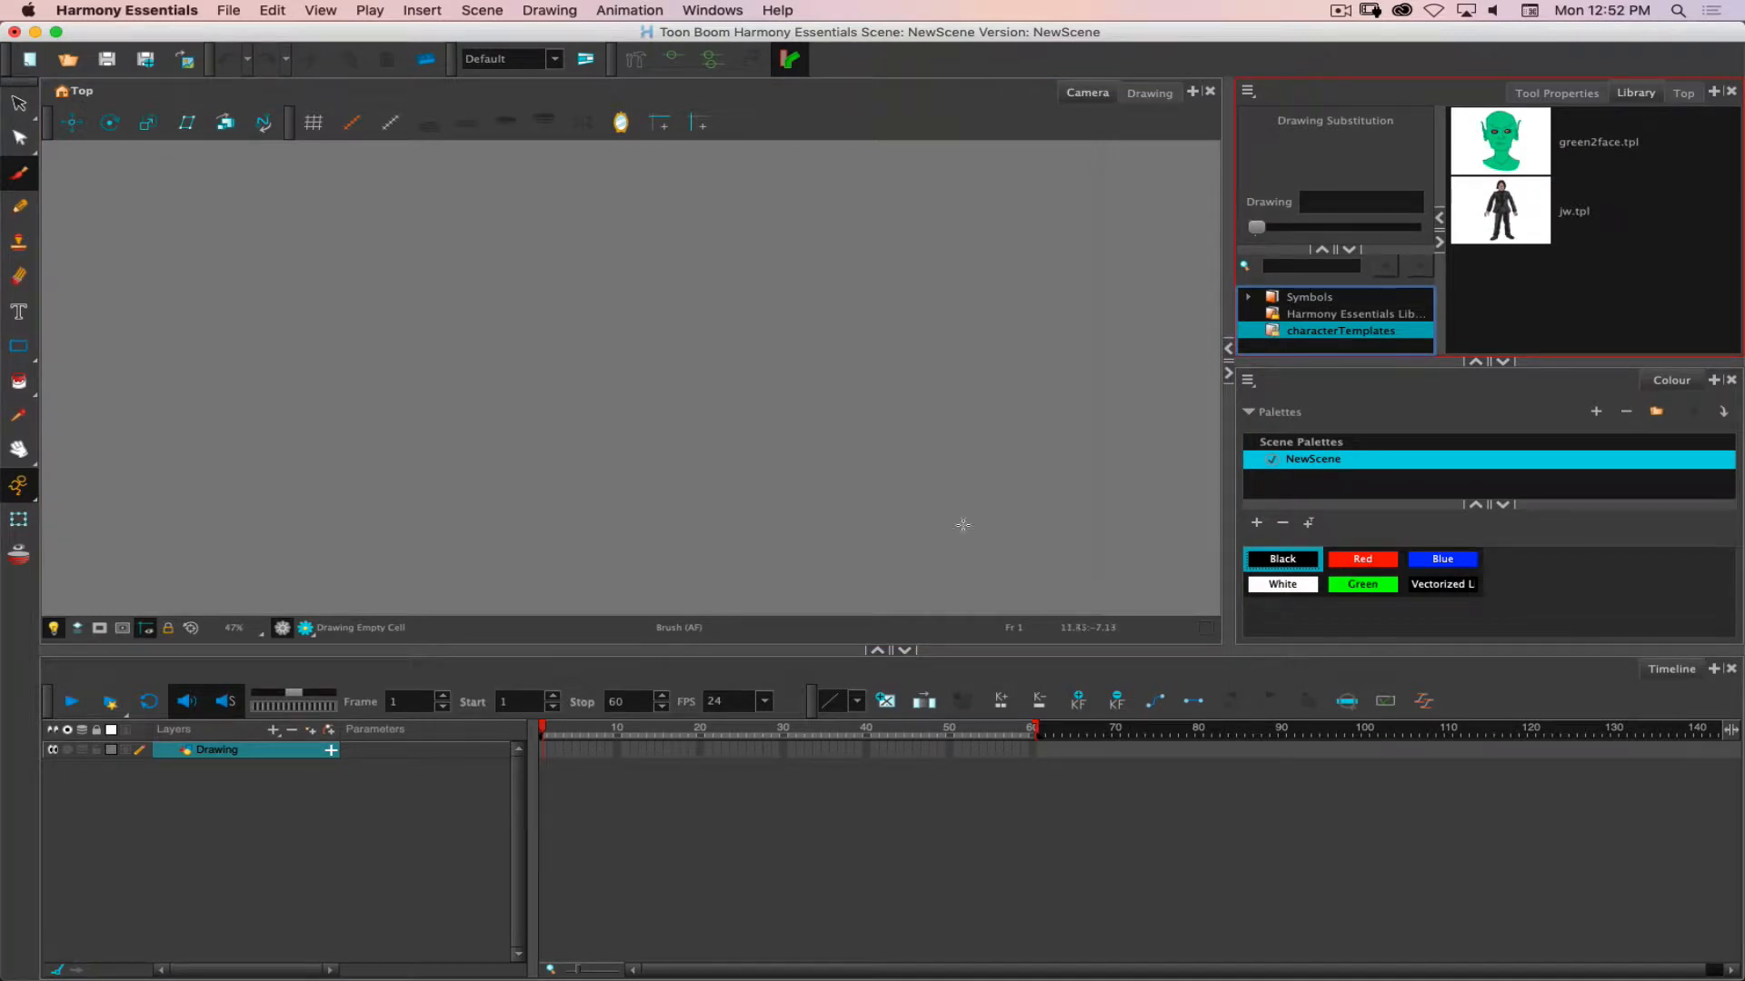
pyautogui.click(1503, 209)
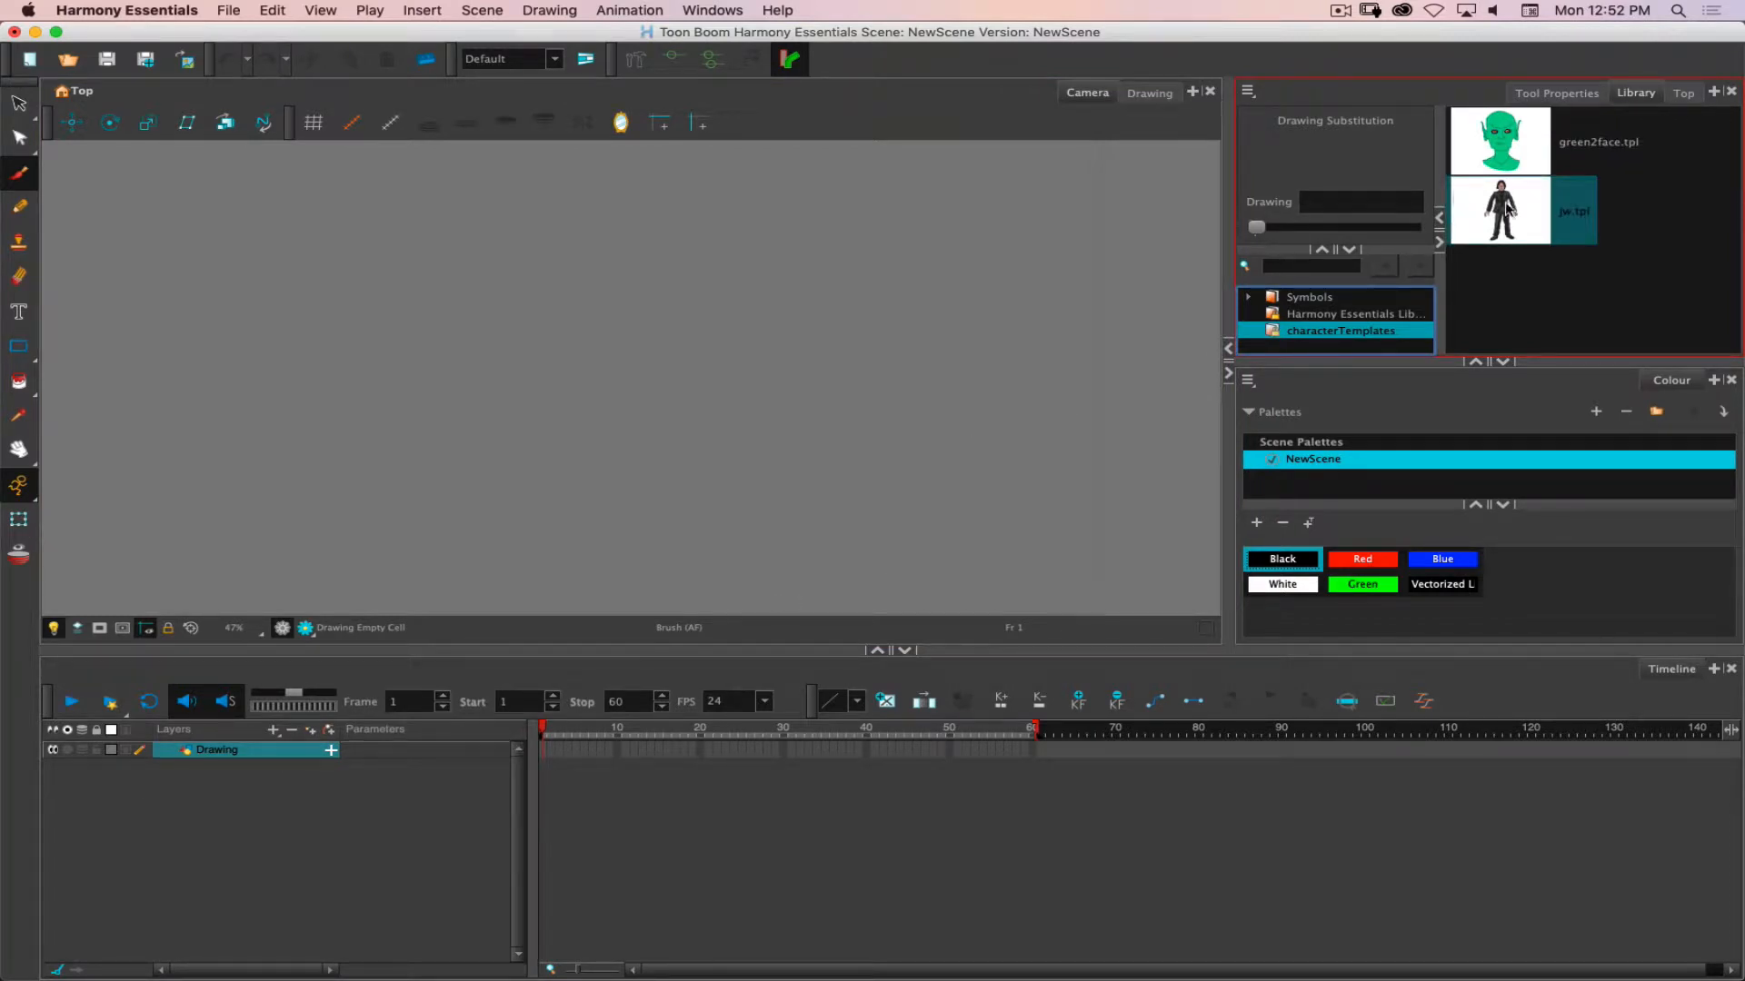
pyautogui.moveTo(1519, 209); pyautogui.dragTo(378, 351)
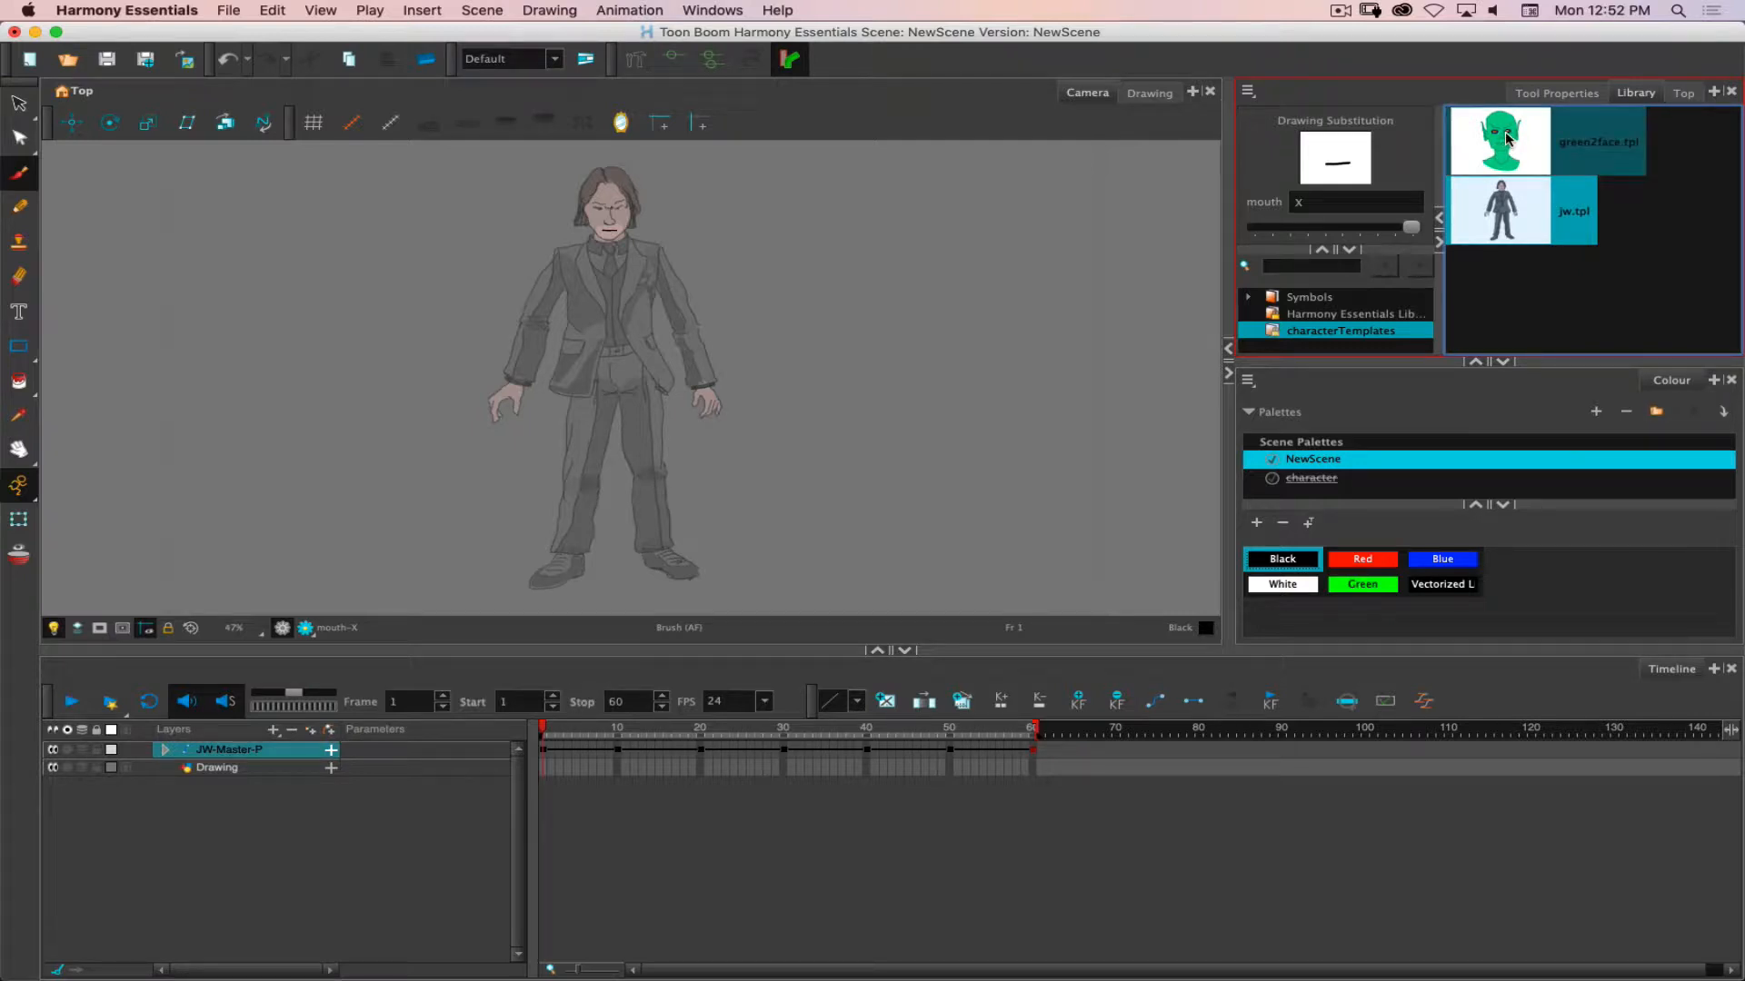
pyautogui.moveTo(1506, 139); pyautogui.dragTo(836, 371)
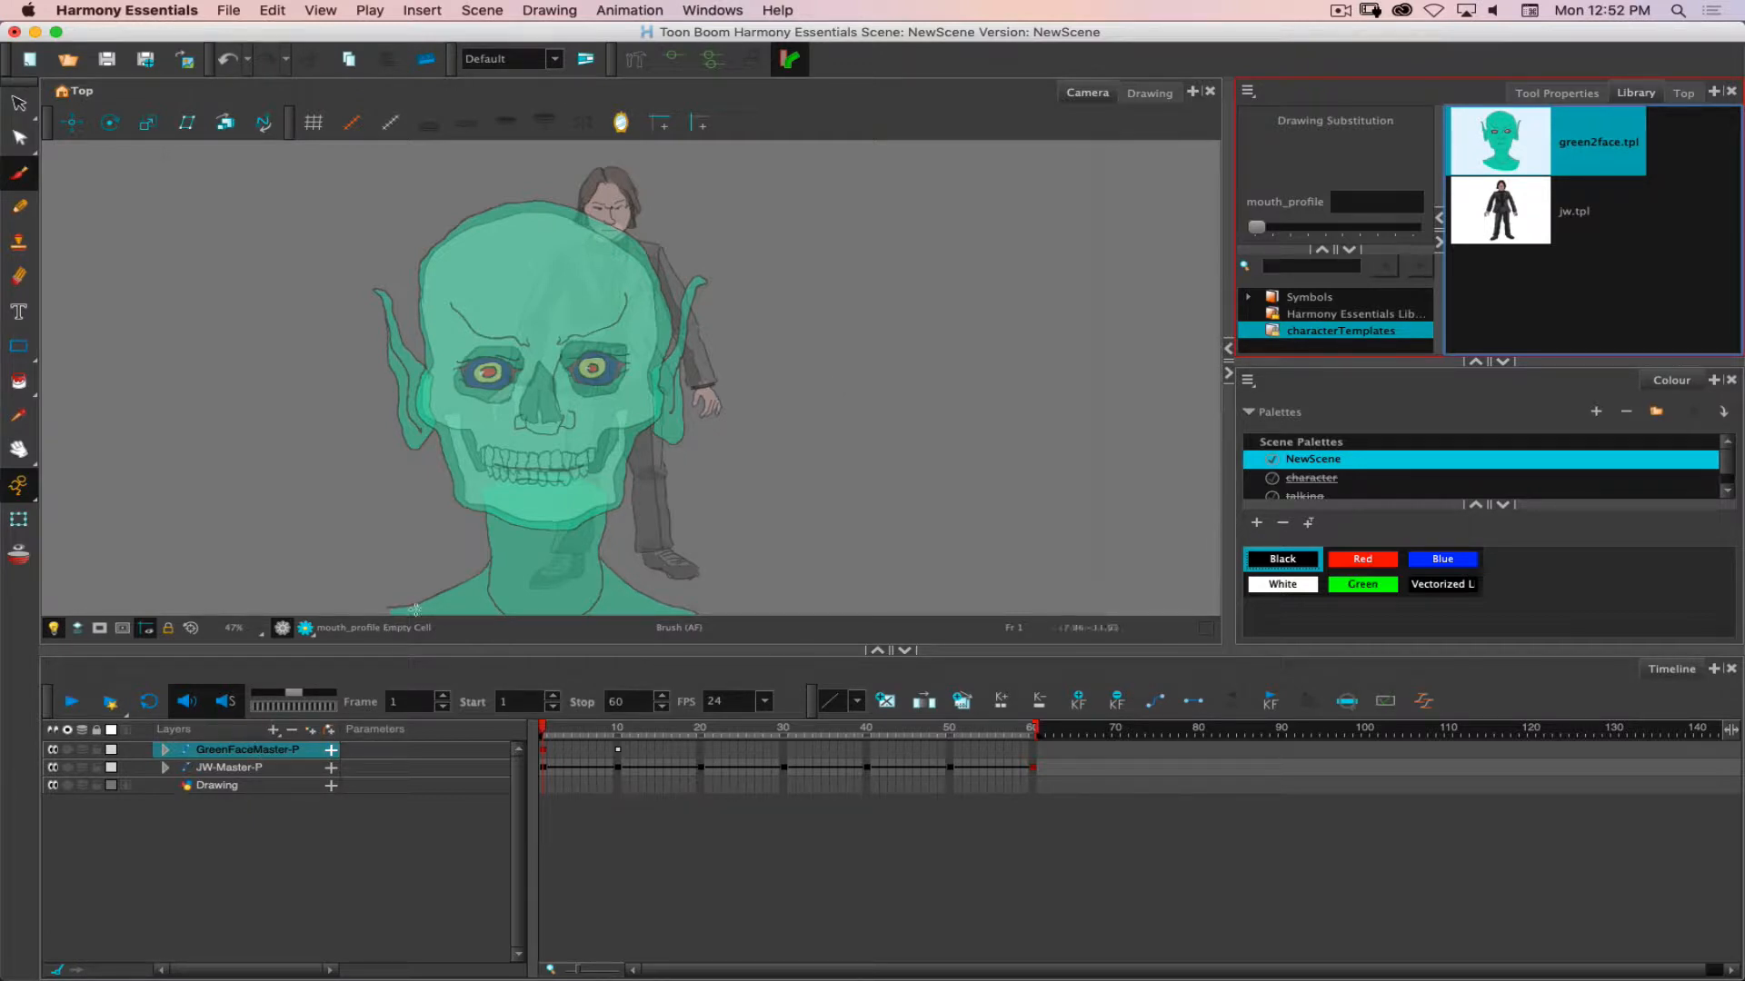
# Move GreenFaceMaster-P left at frame 1 with the Translate tool so it stands beside the suited character.
pyautogui.click(72, 122)
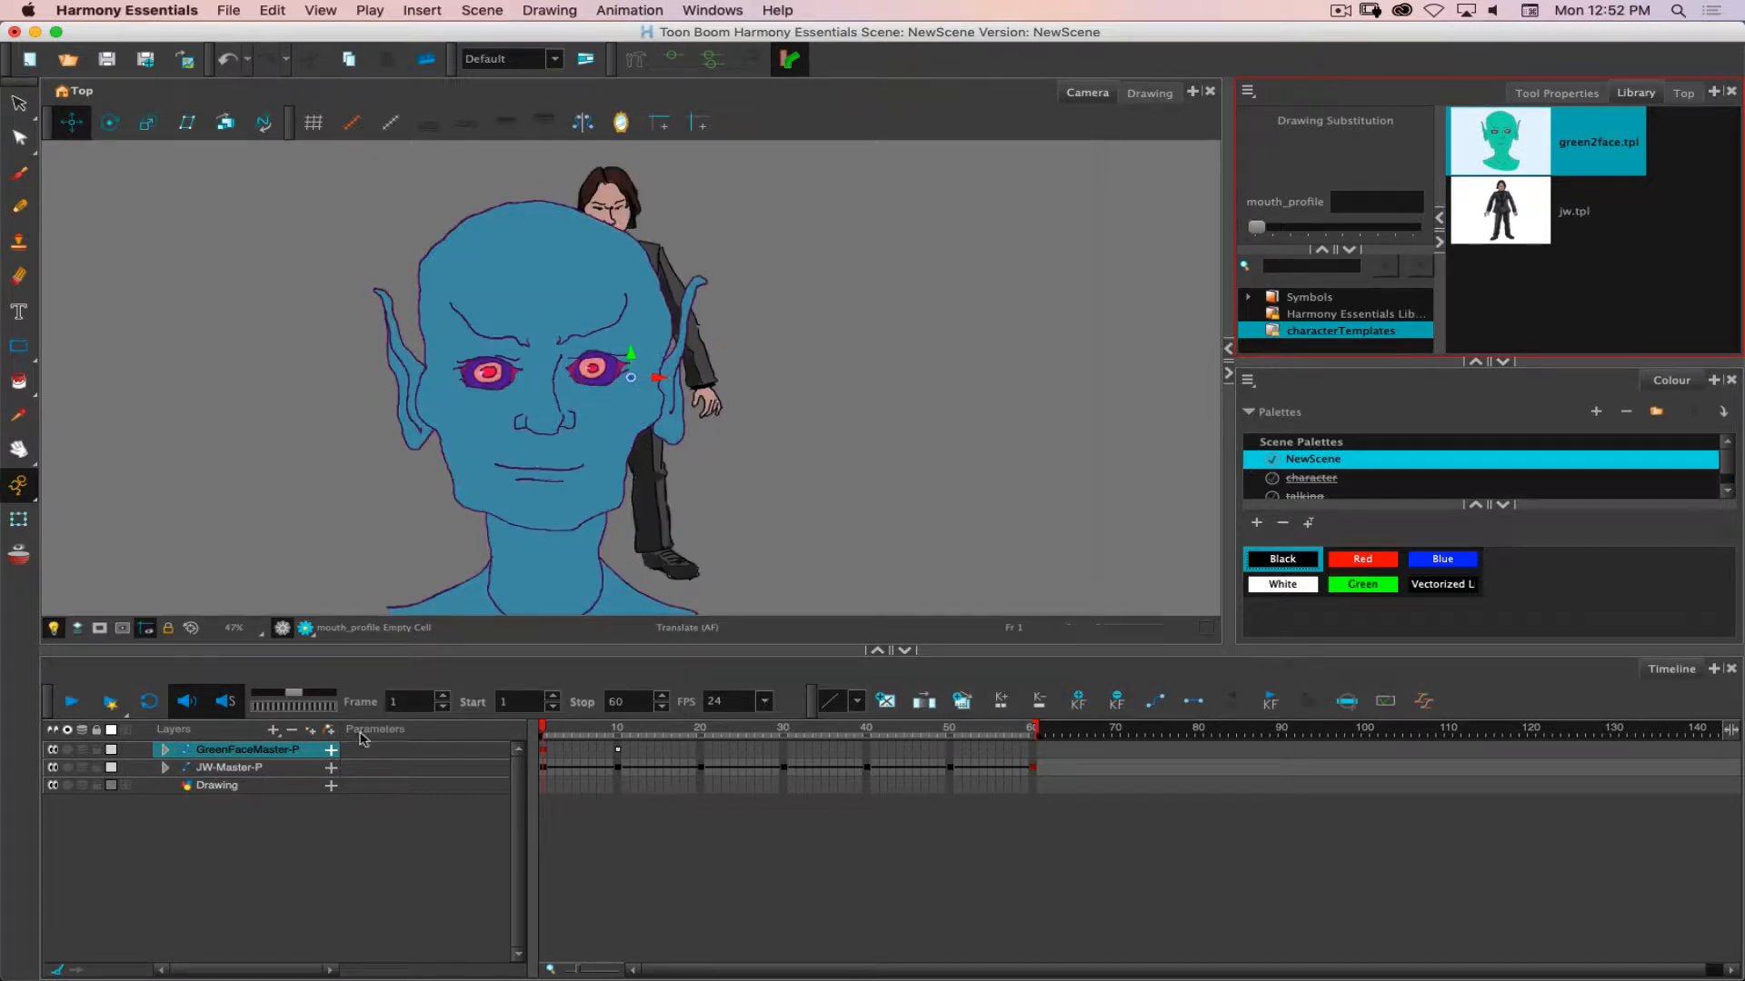
pyautogui.click(543, 749)
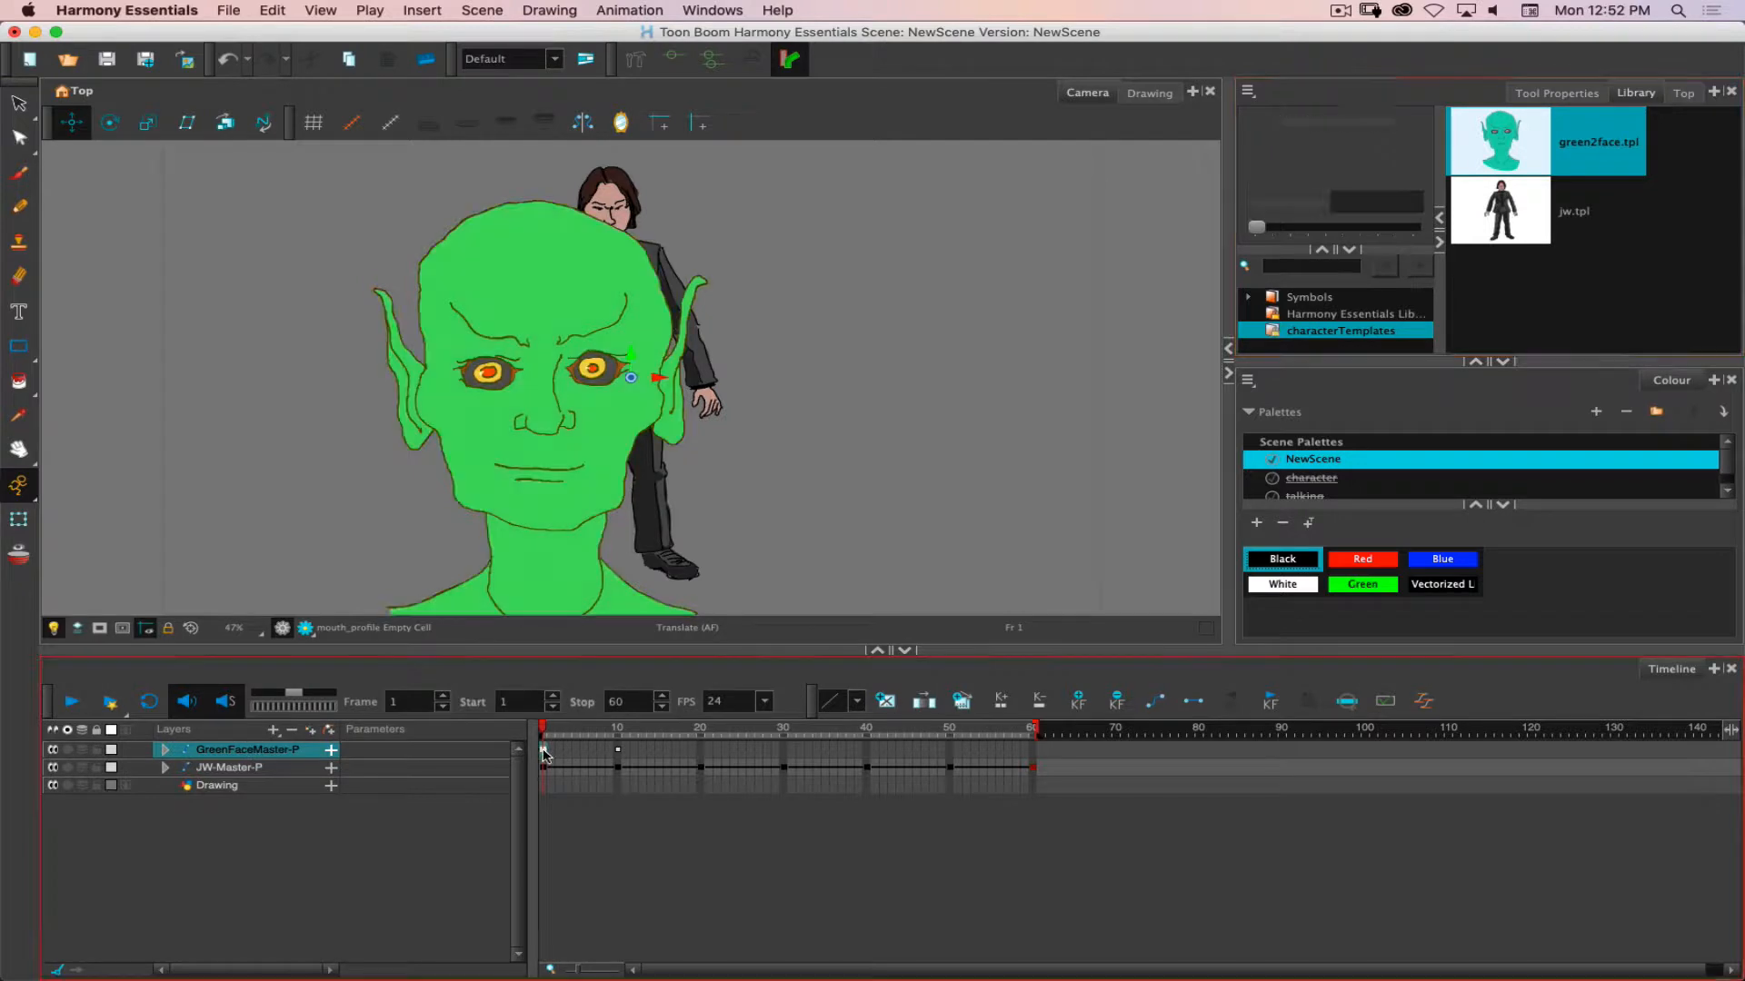
pyautogui.moveTo(664, 378); pyautogui.dragTo(483, 374)
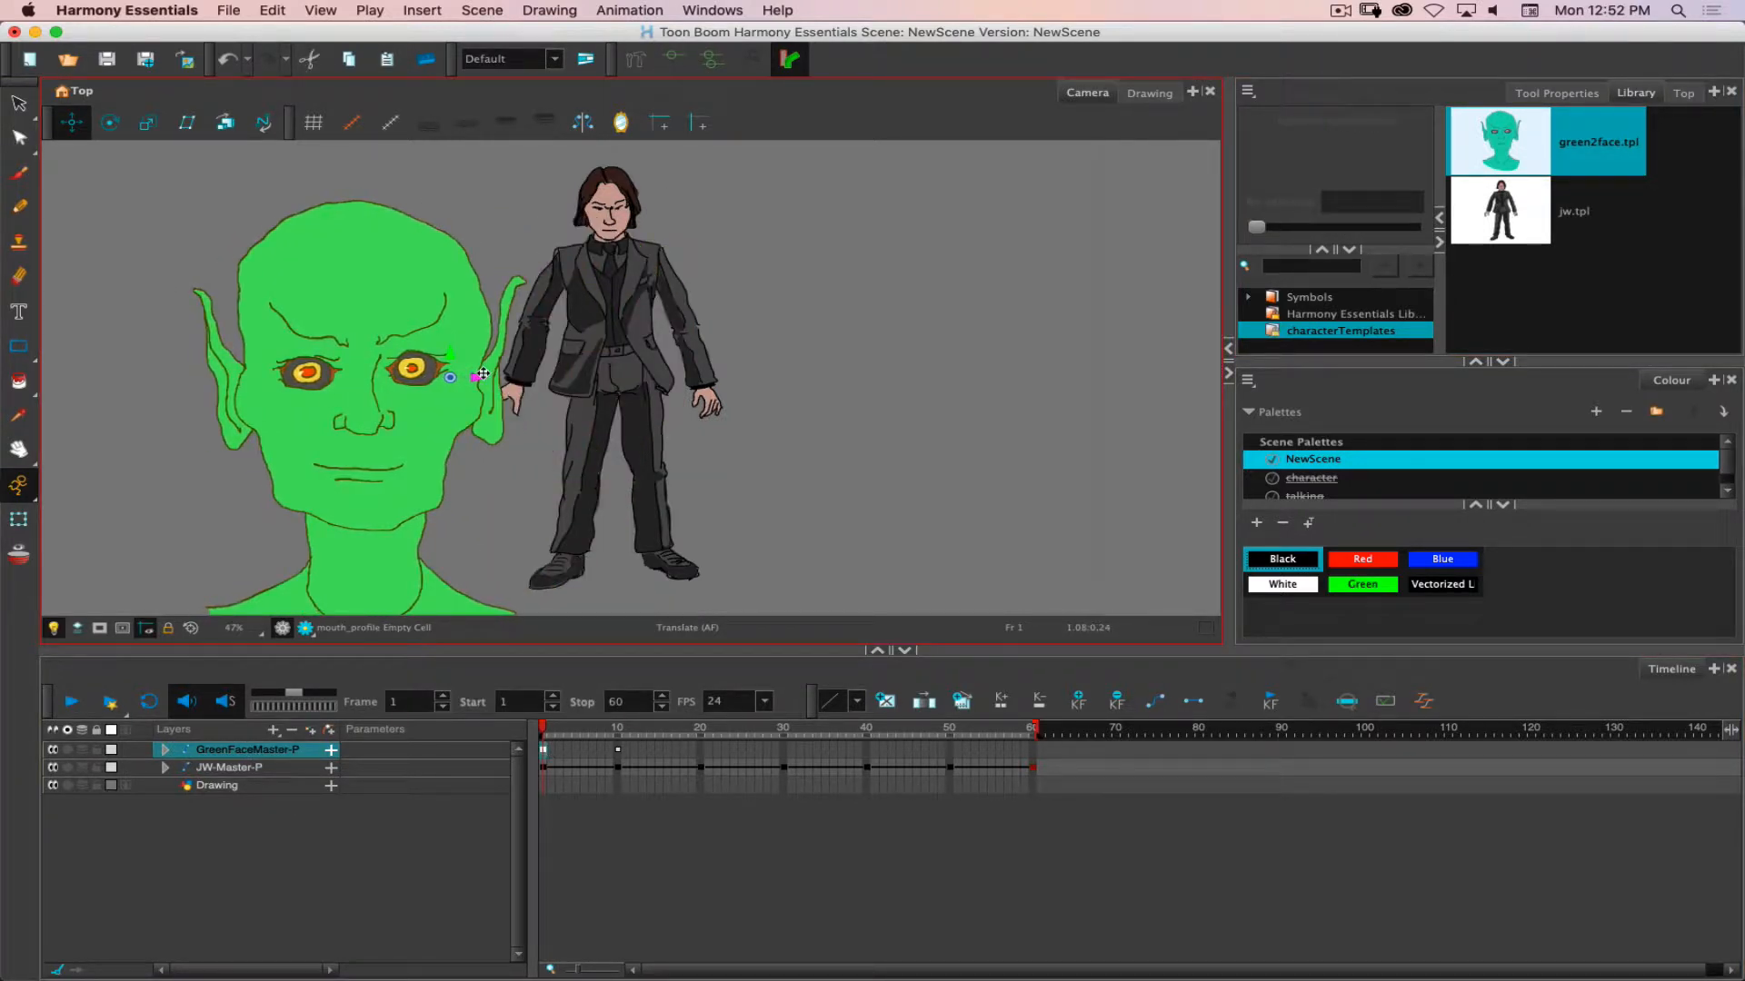
# Delete JW-Master-P's keyframes after frame 1, through frame 60, and select its first frame.
pyautogui.click(542, 768)
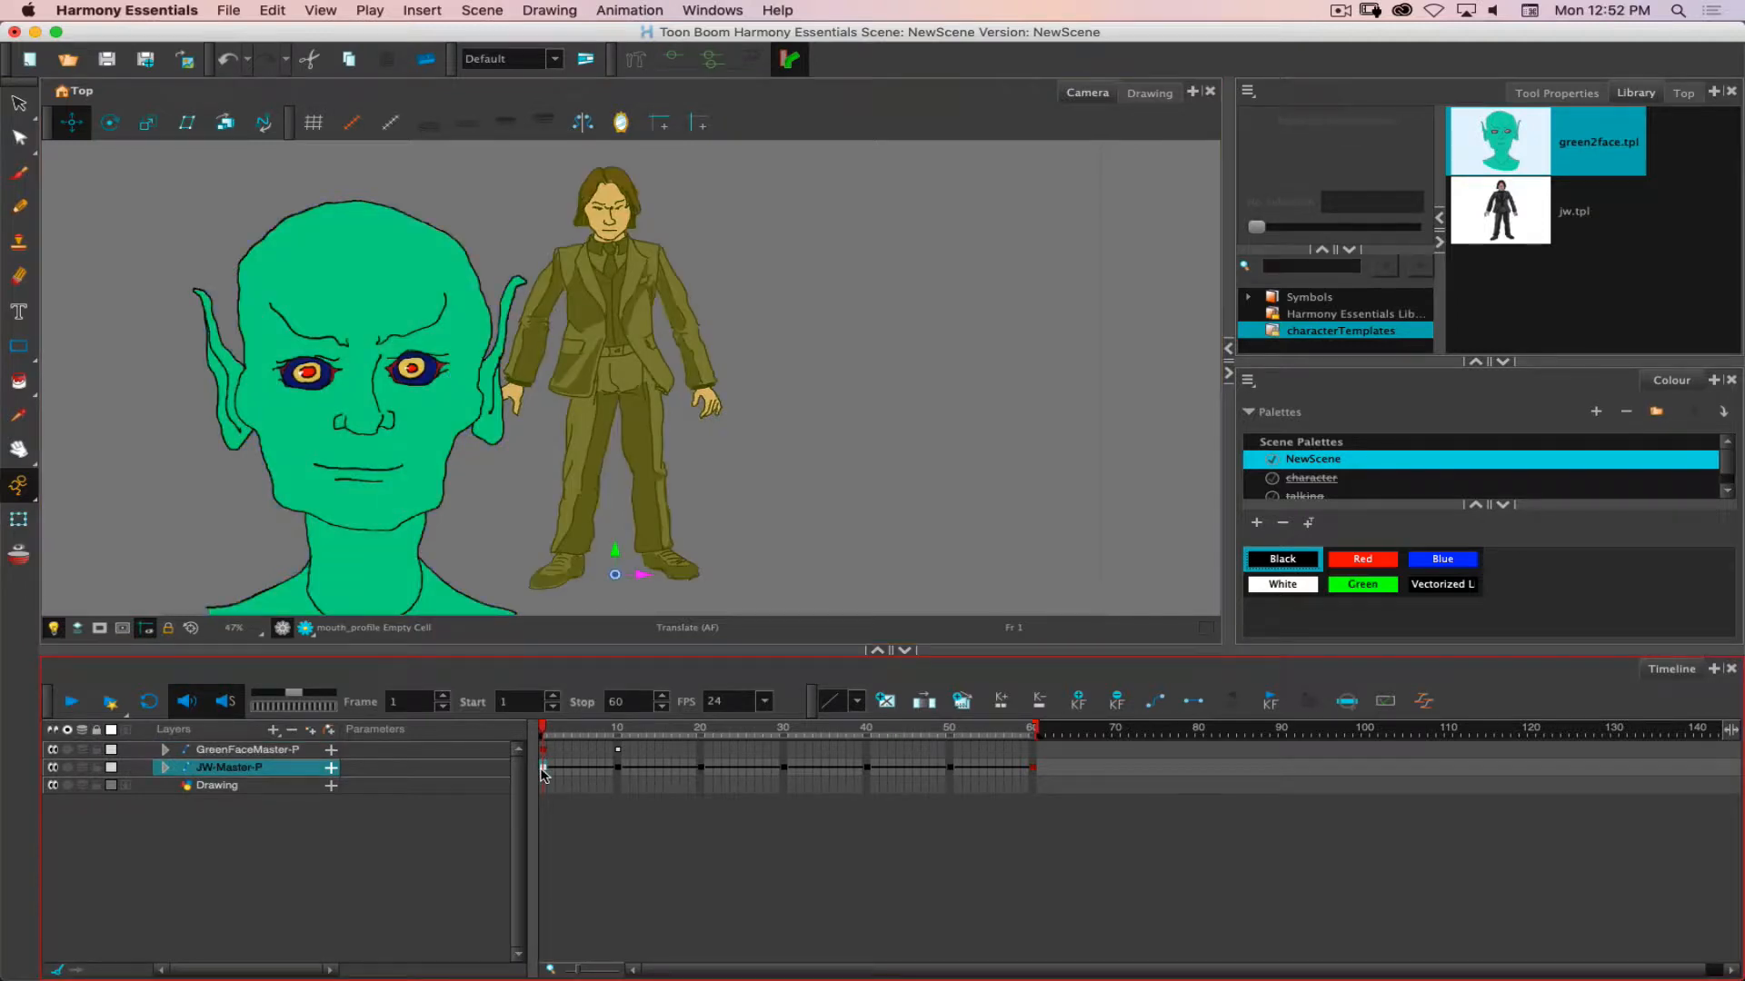
pyautogui.click(1027, 768)
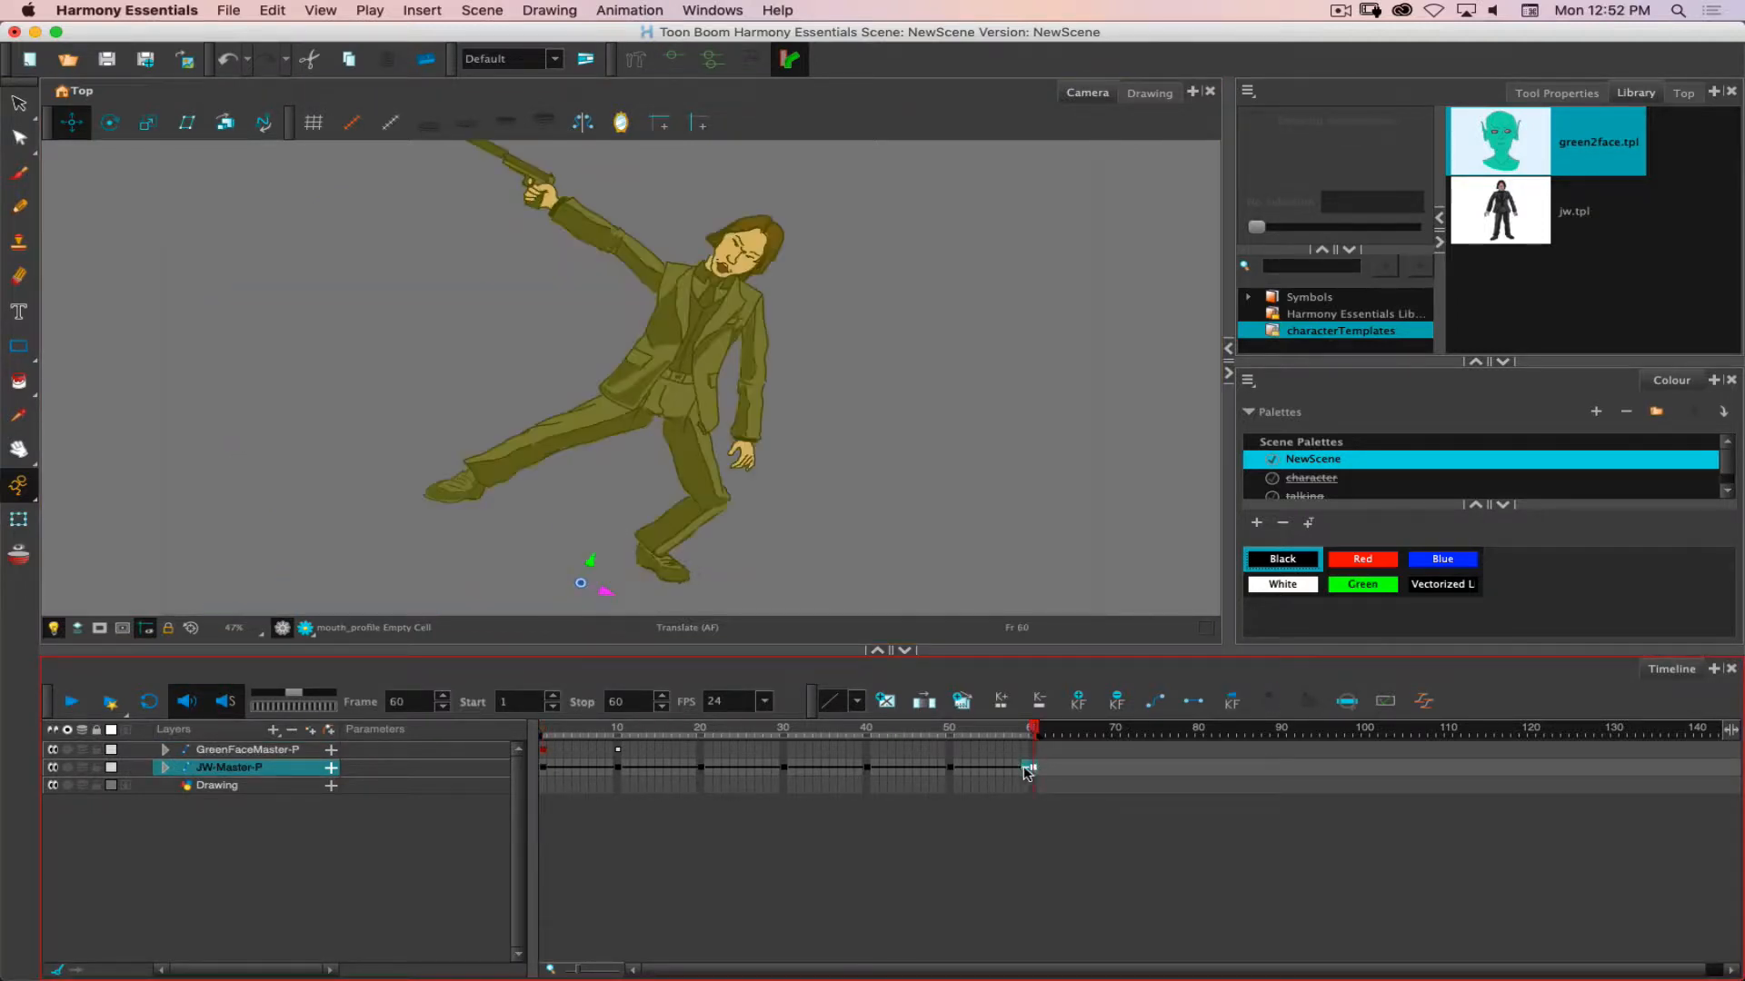
pyautogui.moveTo(1027, 772); pyautogui.dragTo(550, 771)
pyautogui.click(544, 770)
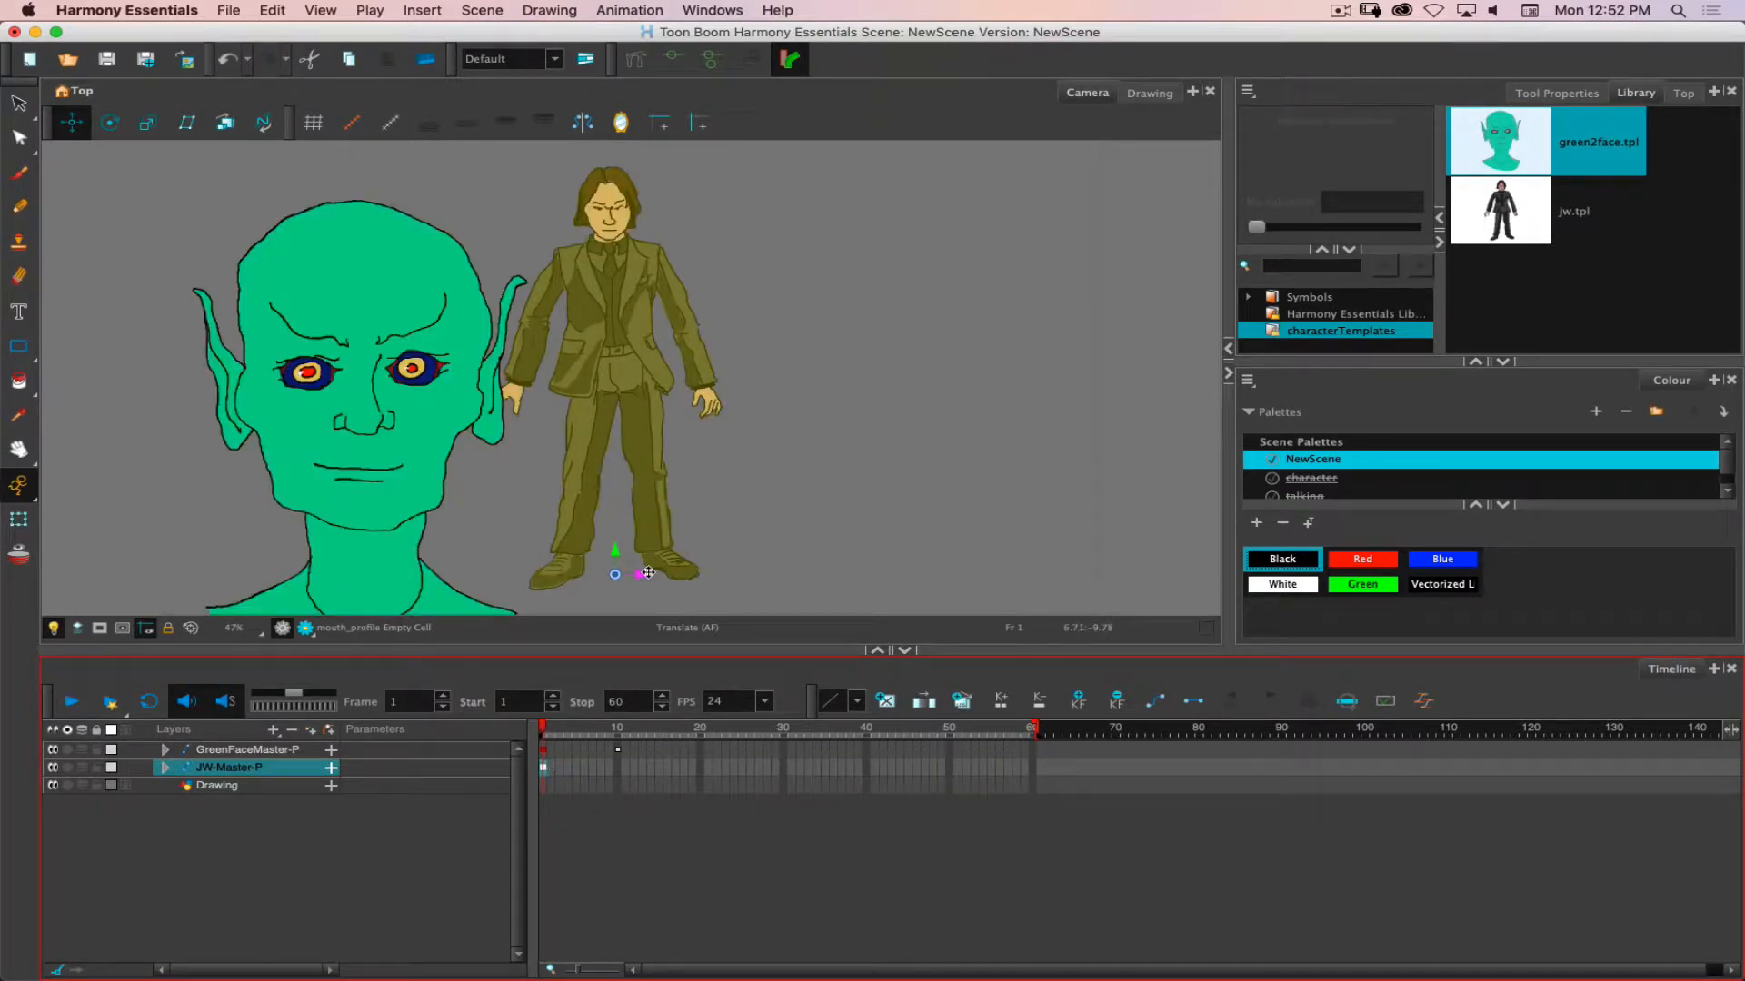
# Move JW-Master-P to the right of the green face, scale it up, and lower it until its head is level with the face.
pyautogui.moveTo(646, 573); pyautogui.dragTo(849, 658)
pyautogui.click(148, 123)
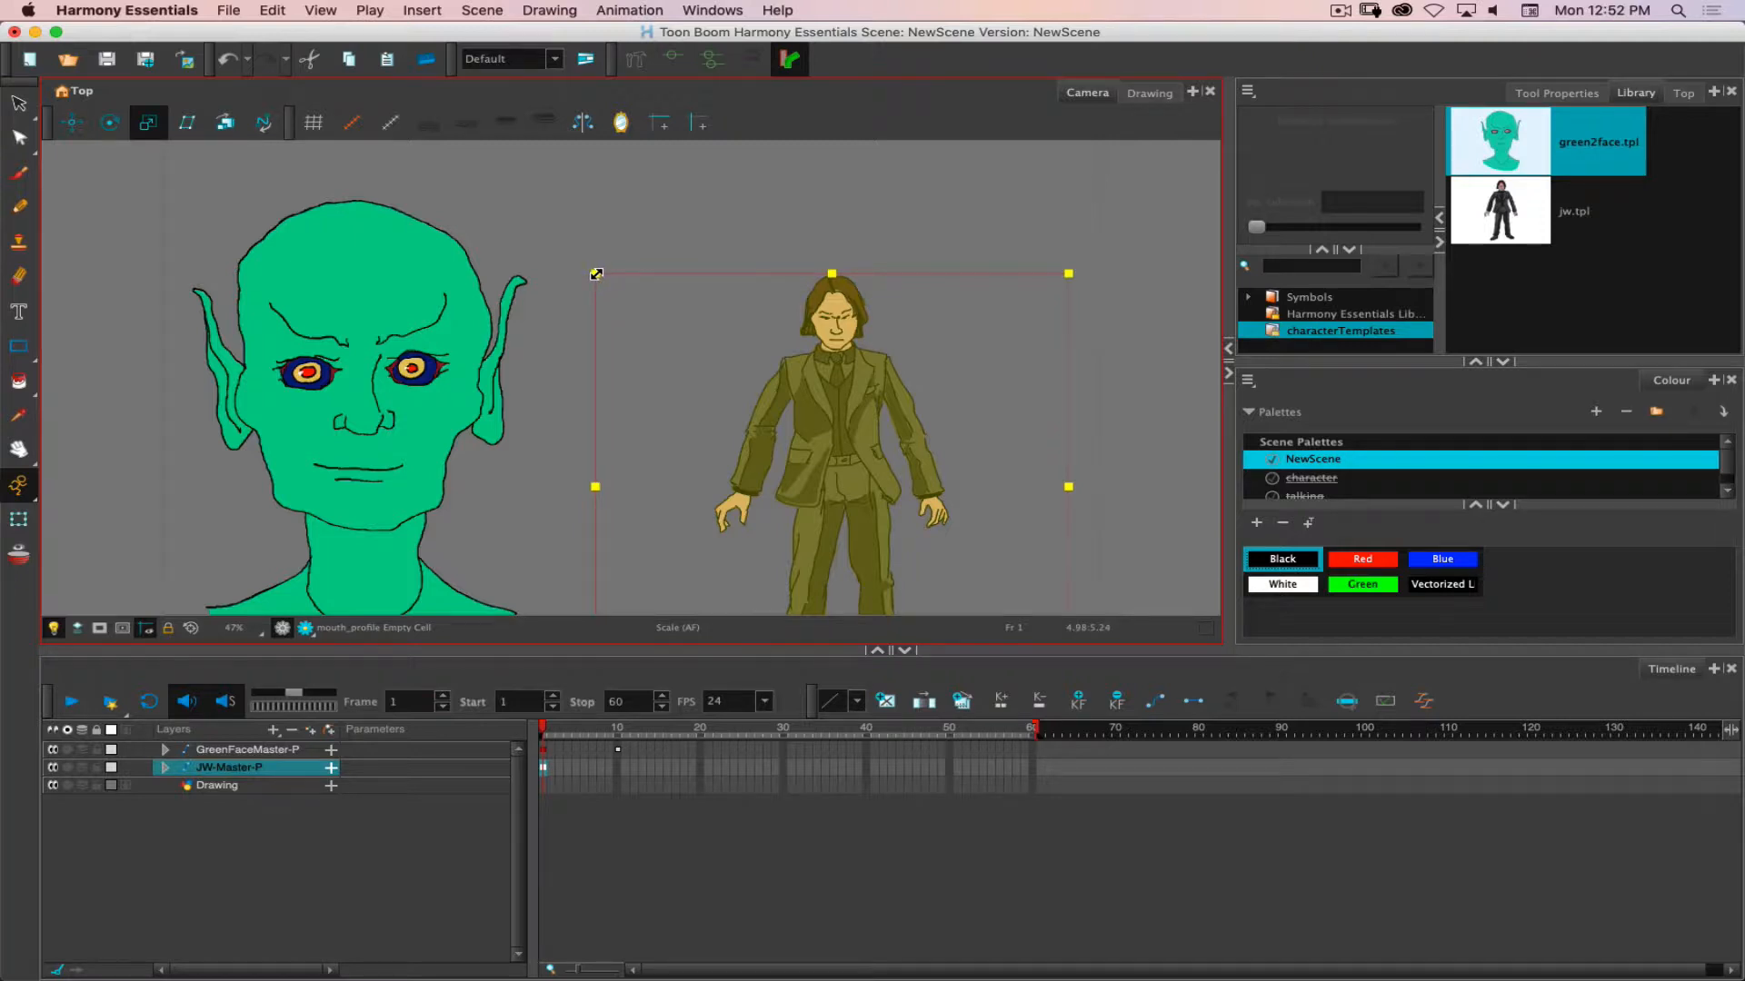
pyautogui.moveTo(596, 274); pyautogui.dragTo(349, 58)
pyautogui.click(72, 122)
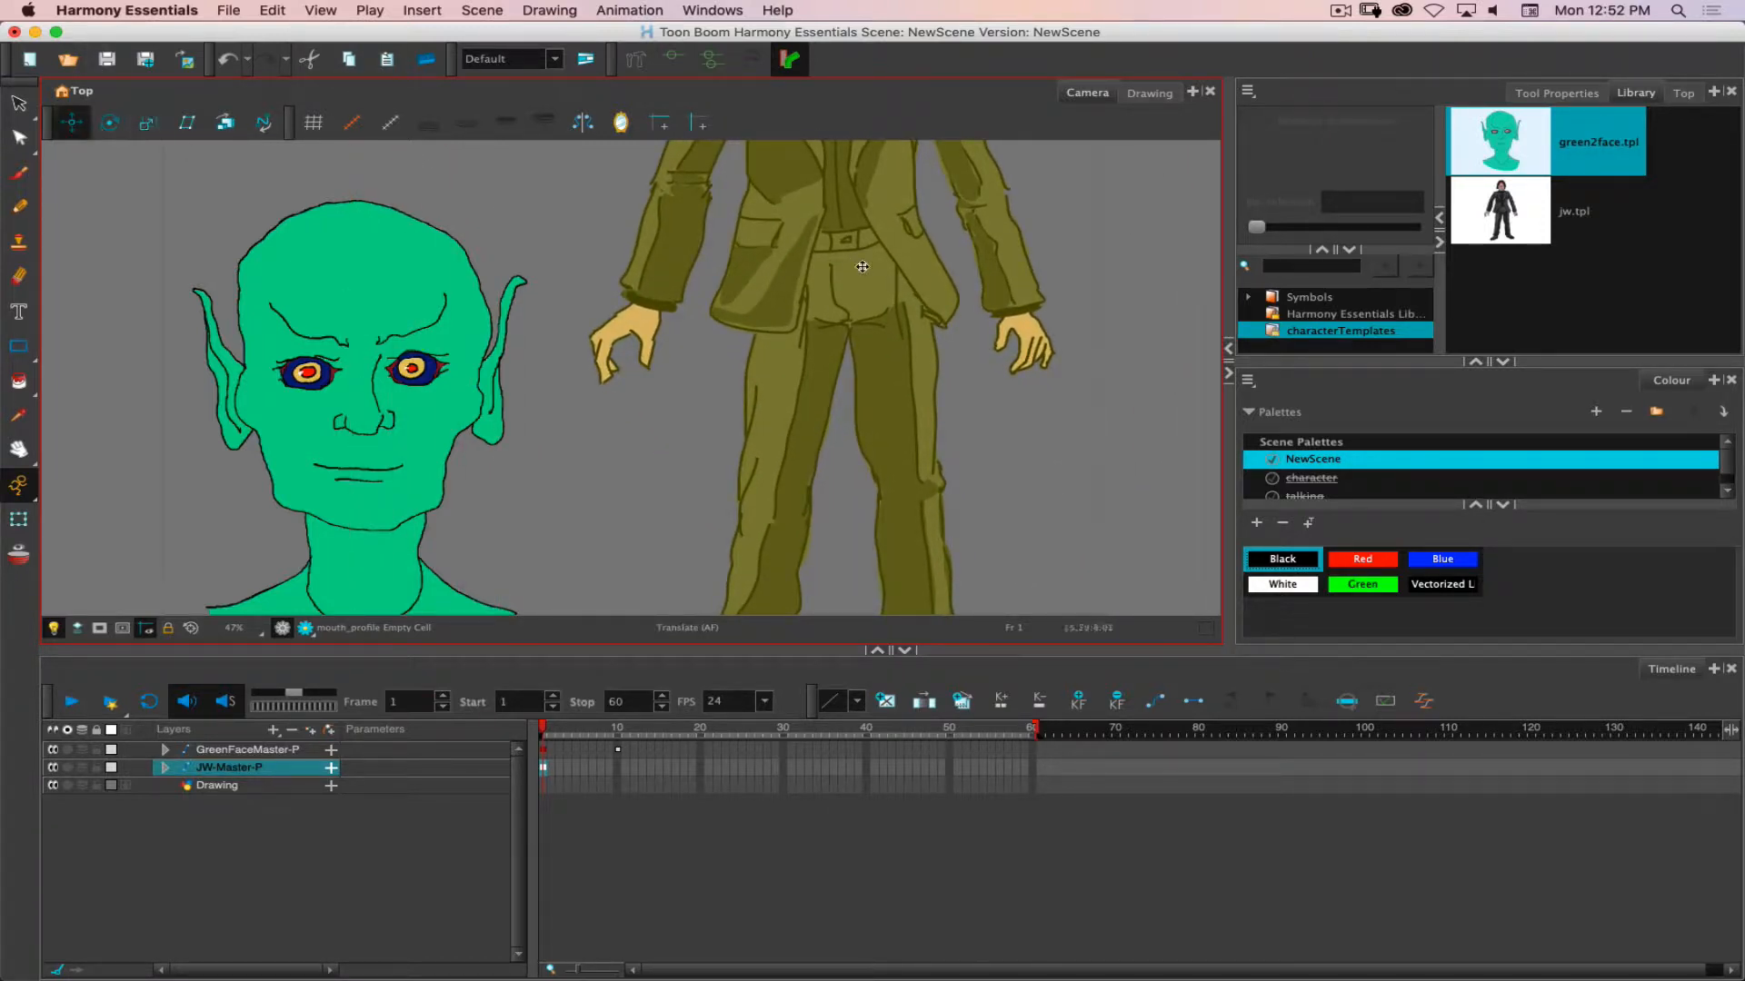
pyautogui.moveTo(799, 212); pyautogui.dragTo(800, 552)
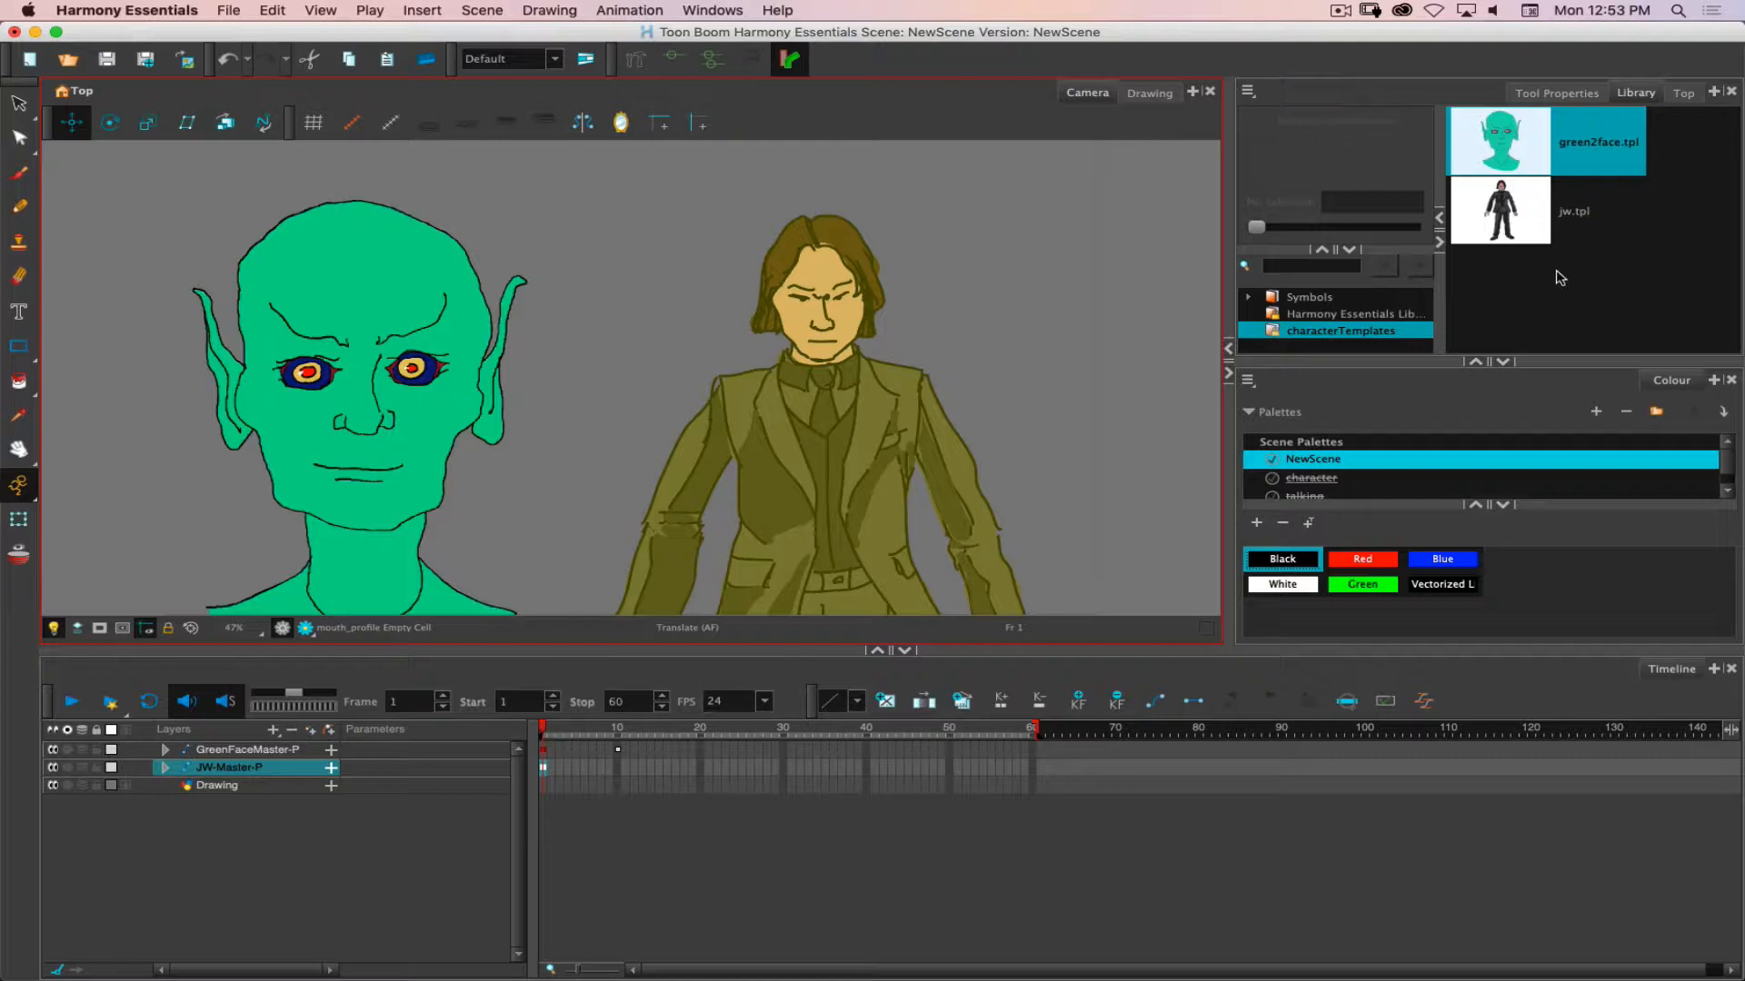
# Add a second green2face template to the scene and move it at frame 1 to the right of the suited character.
pyautogui.click(1500, 194)
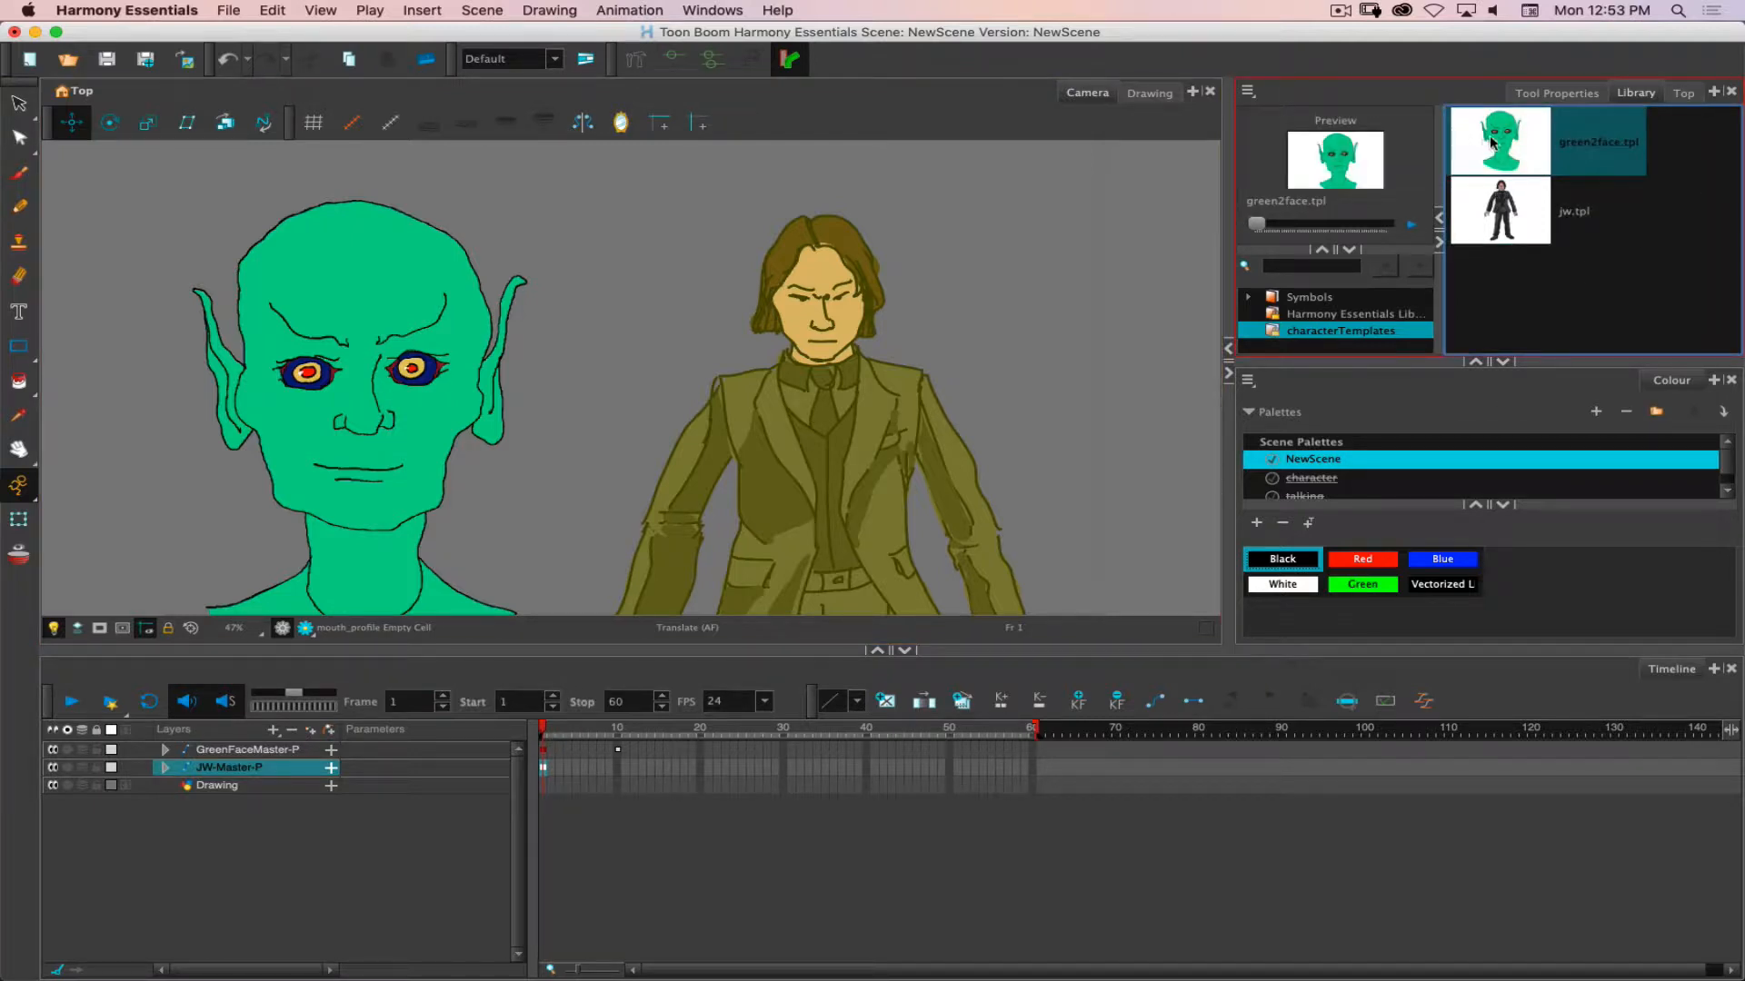
pyautogui.moveTo(1492, 142); pyautogui.dragTo(811, 475)
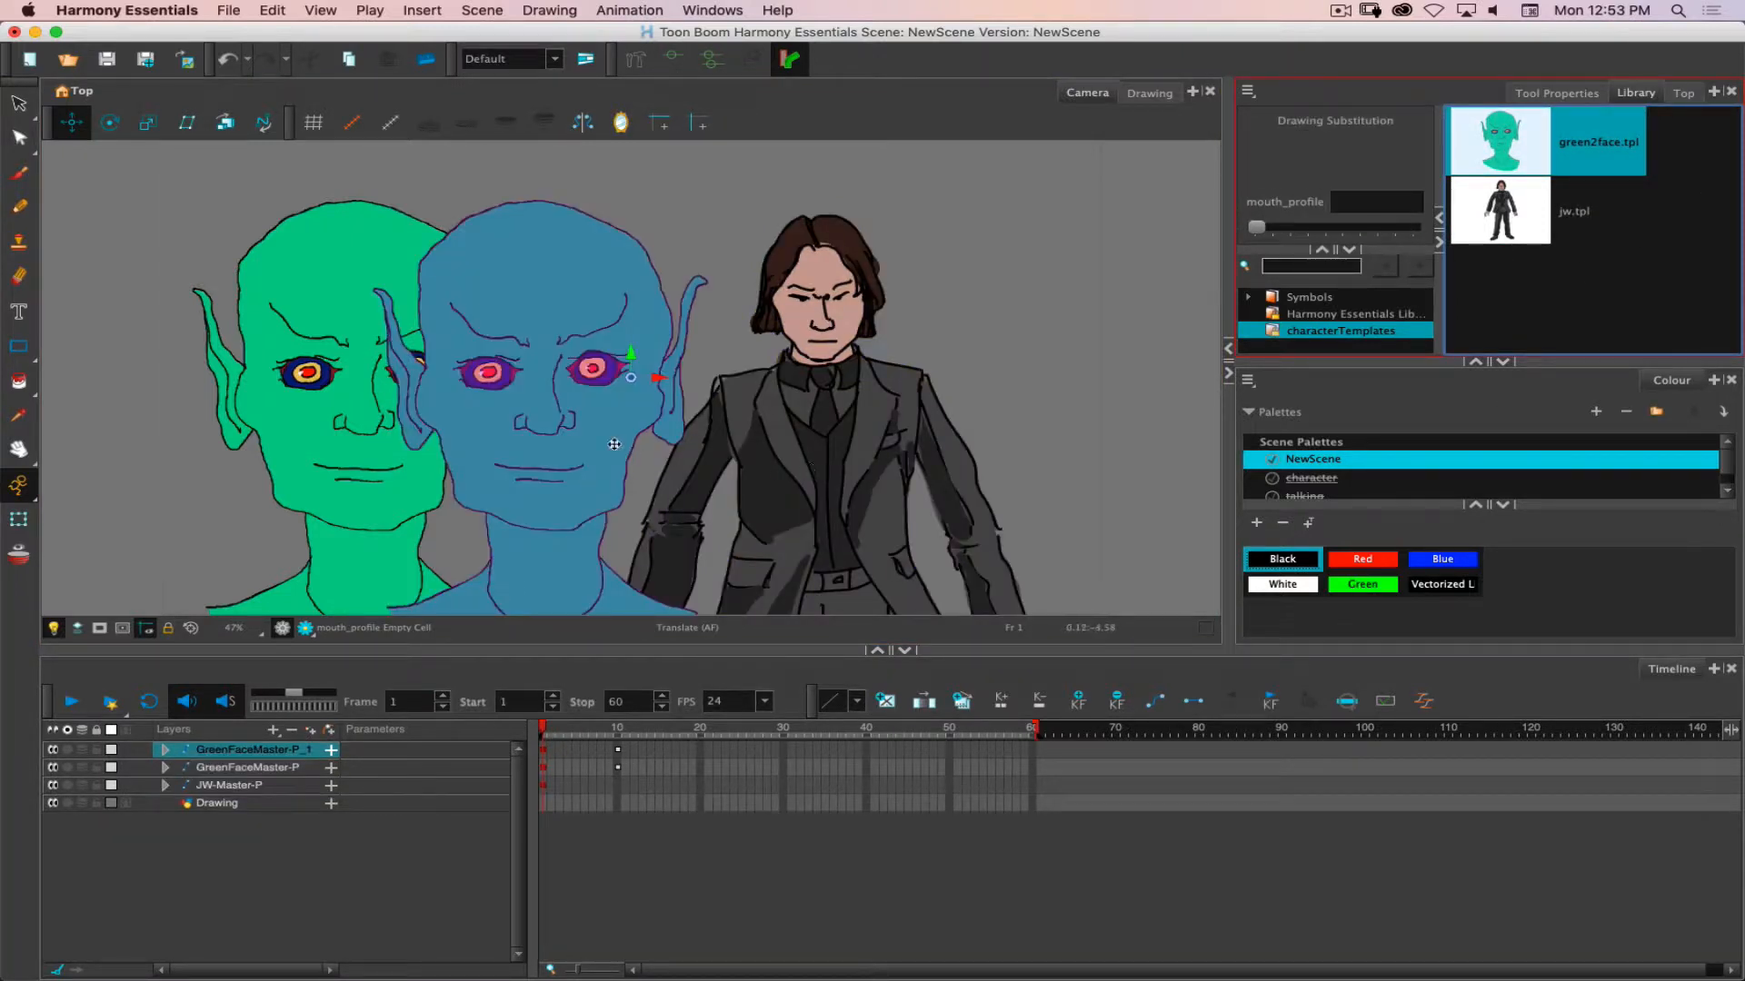
pyautogui.click(545, 749)
pyautogui.moveTo(558, 343); pyautogui.dragTo(1070, 333)
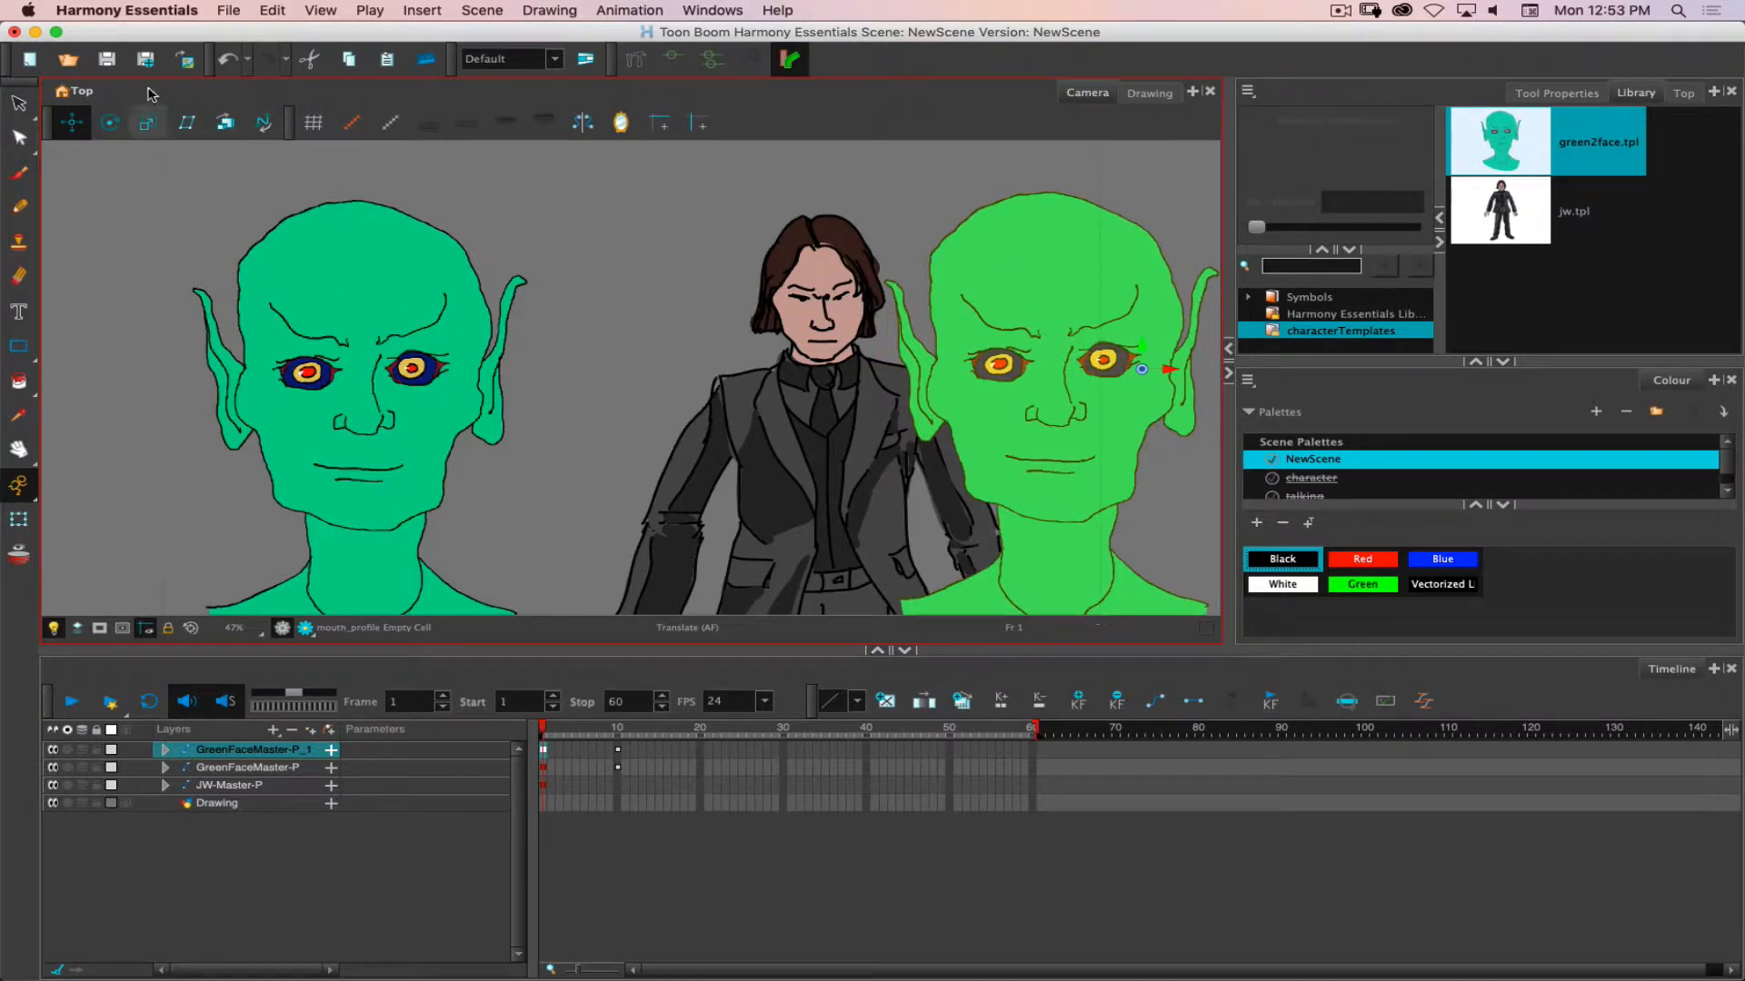
# Select frame 2 of the face_1 layer under GreenFaceMaster-P_1 and make the talking palette active.
pyautogui.click(20, 173)
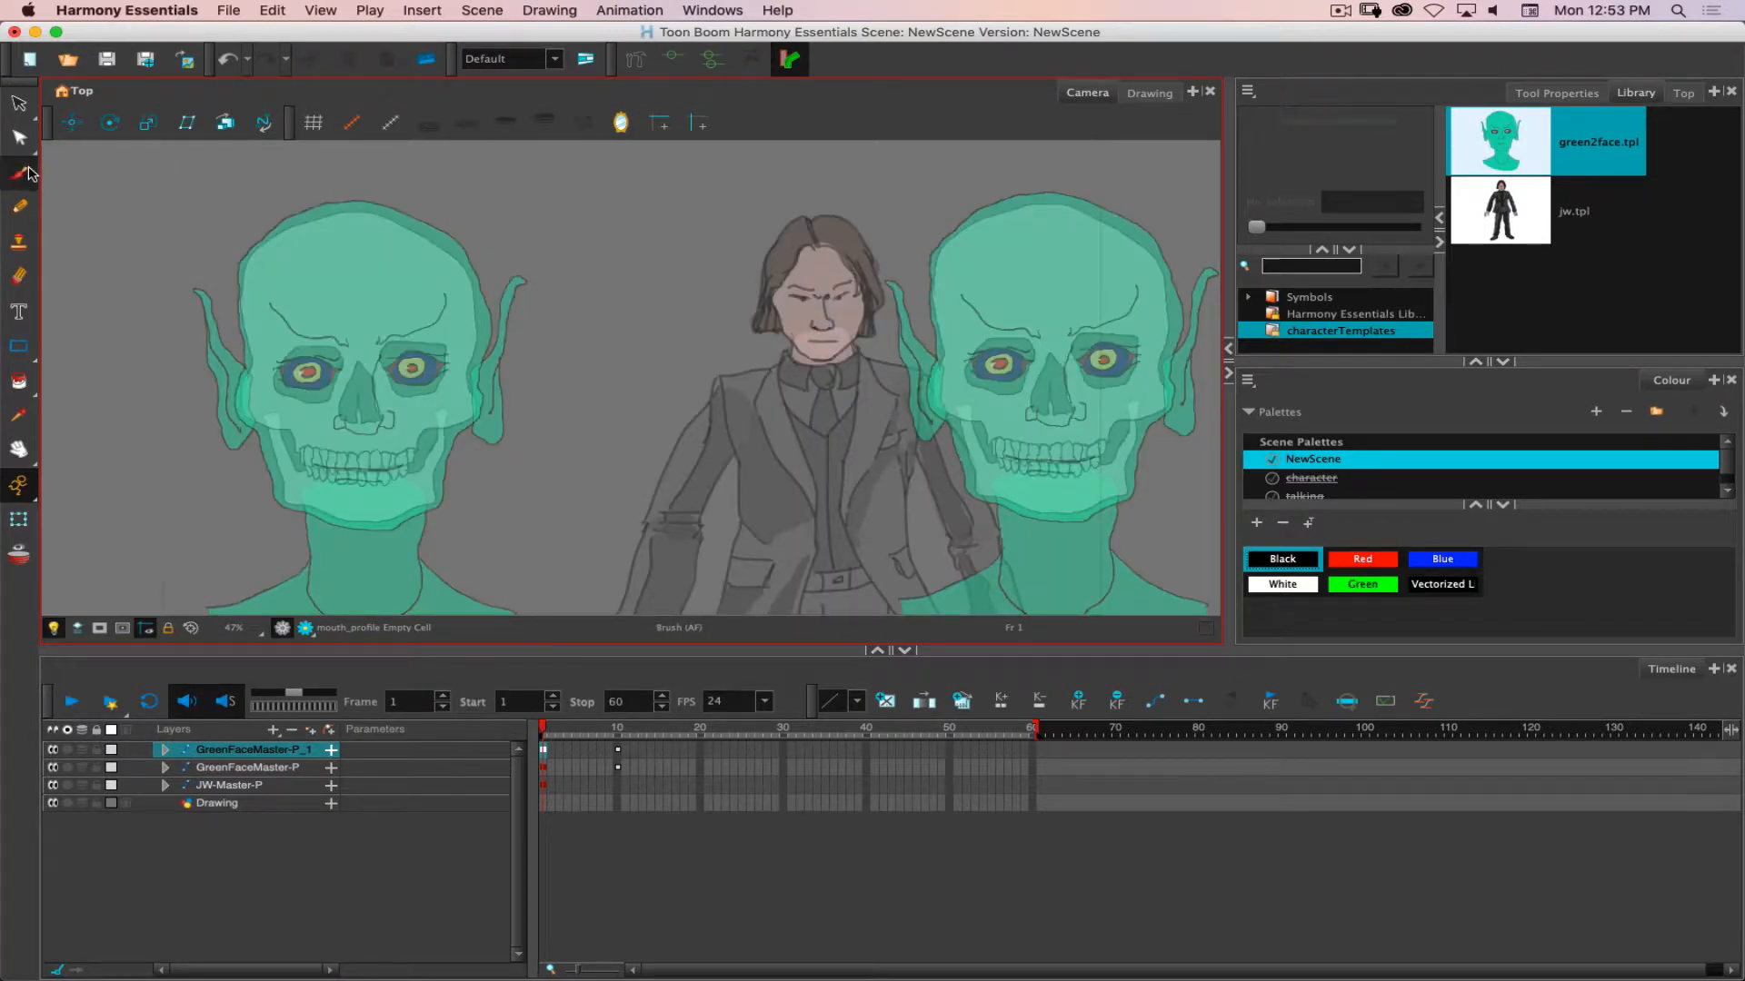
pyautogui.click(166, 750)
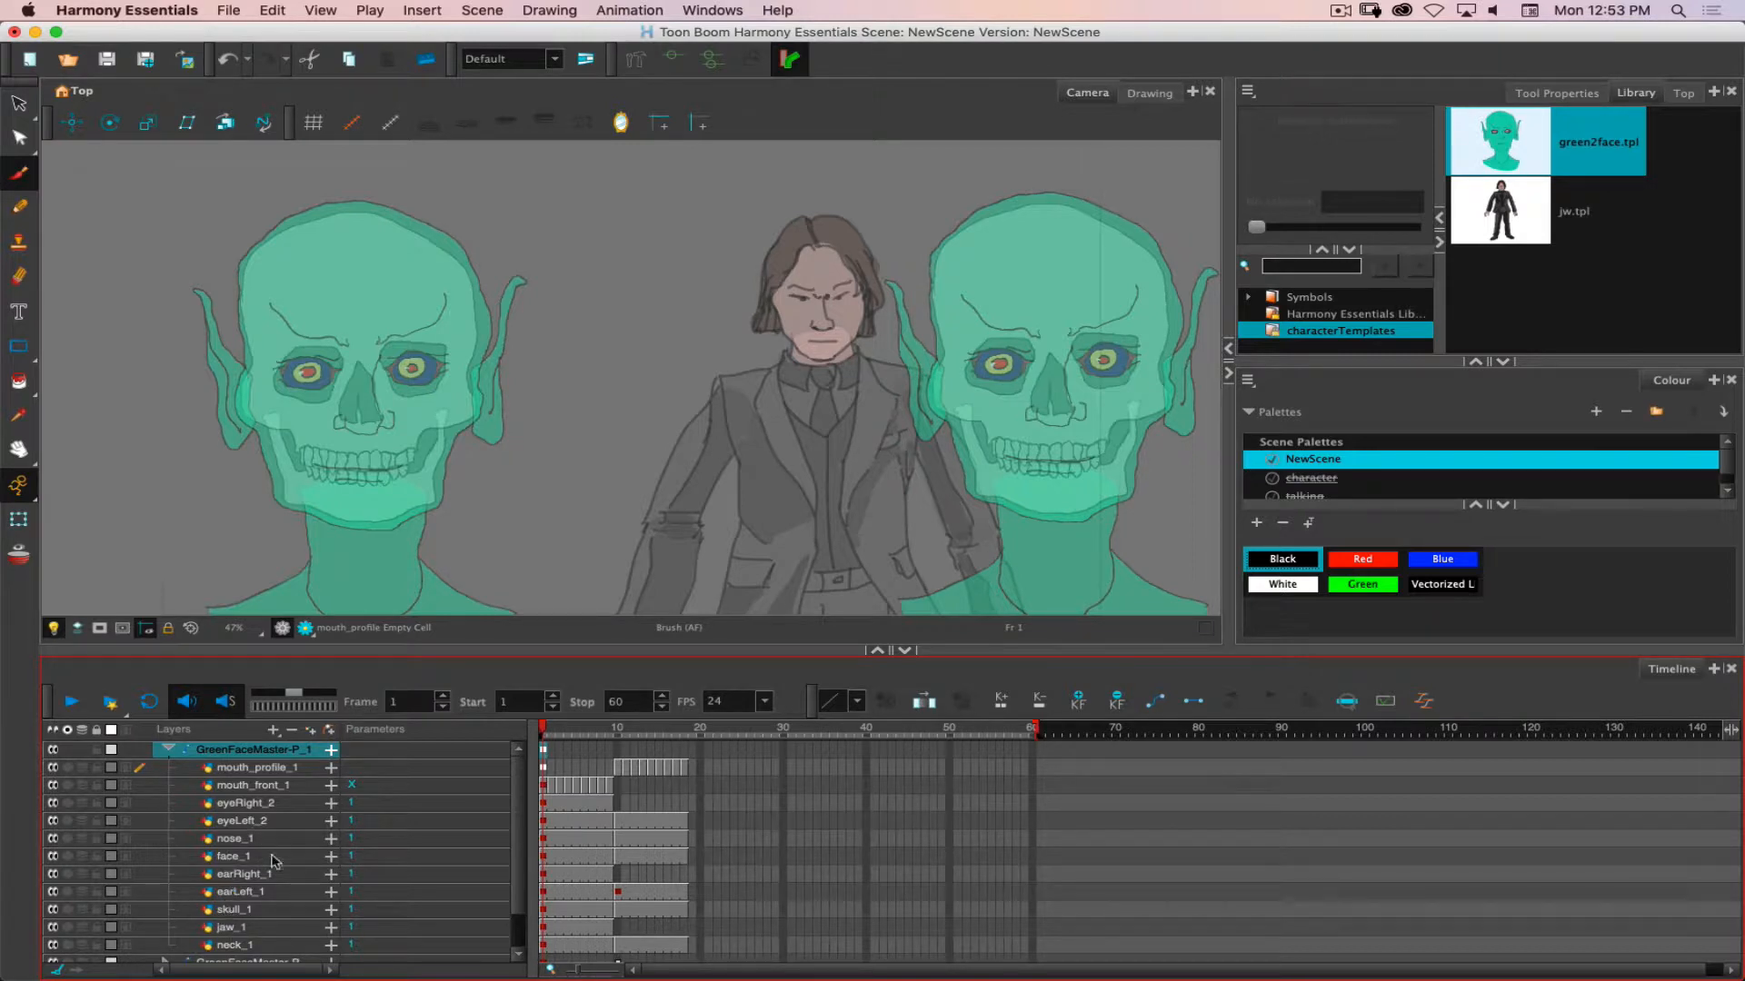
pyautogui.click(550, 857)
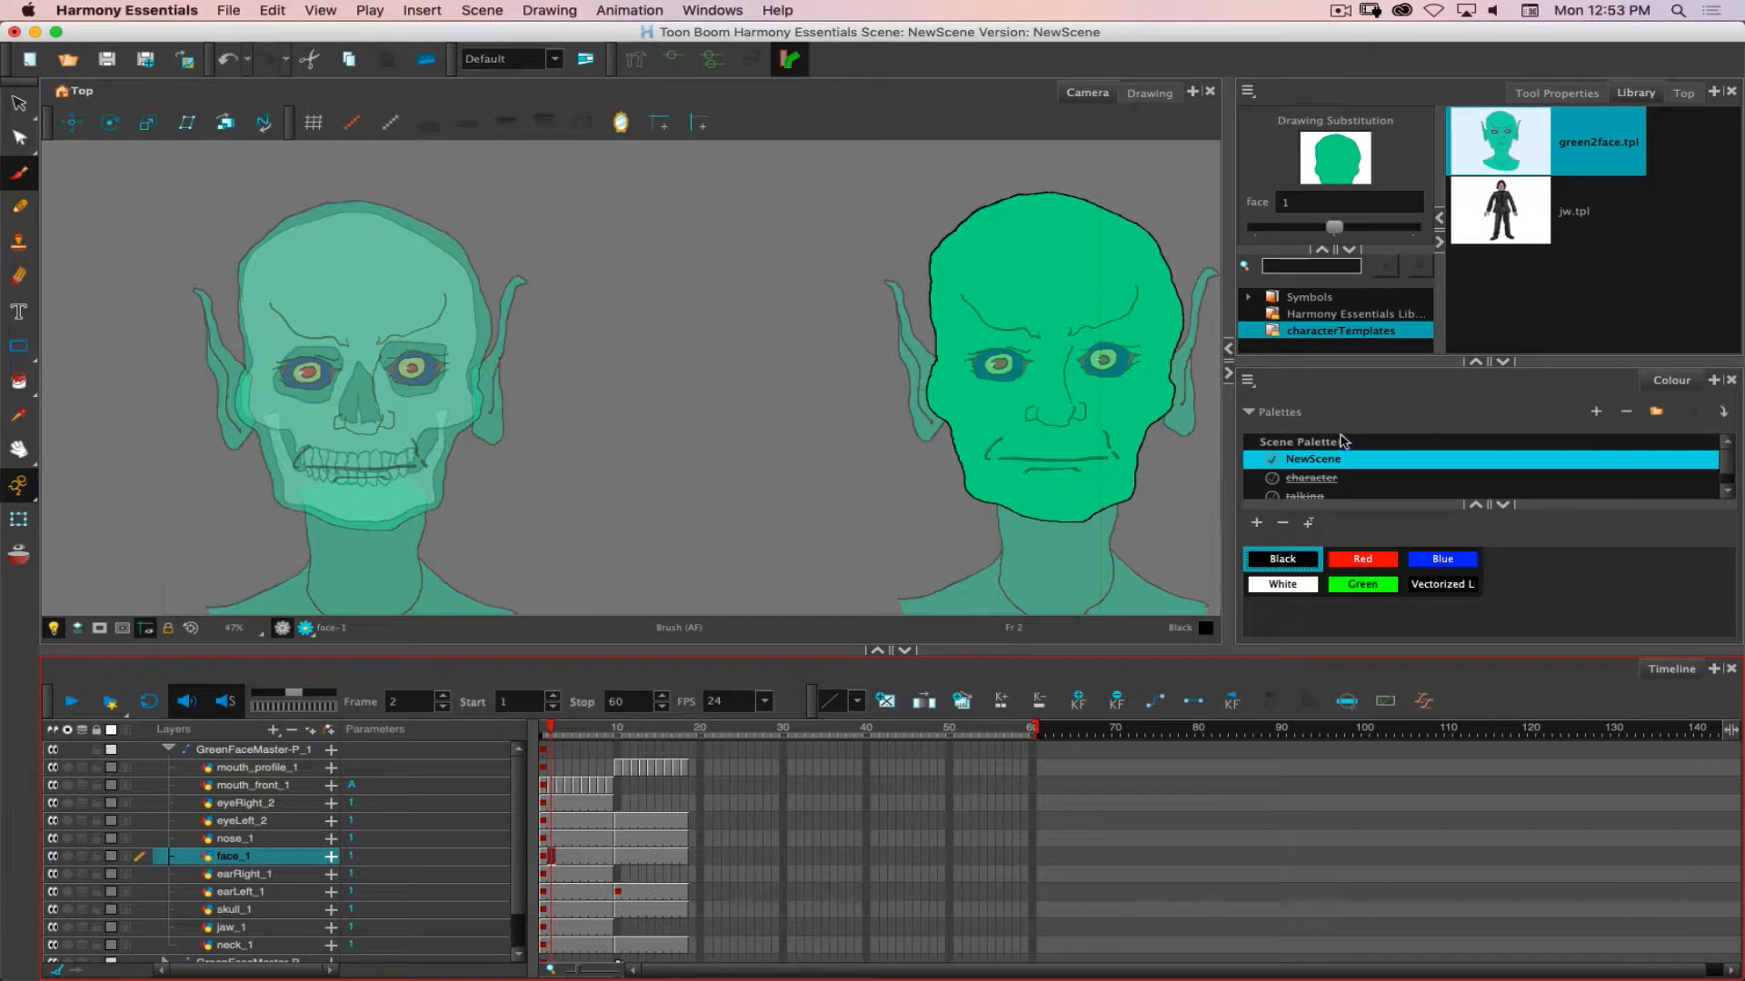
pyautogui.scroll(-1, 1320, 498)
pyautogui.click(1309, 482)
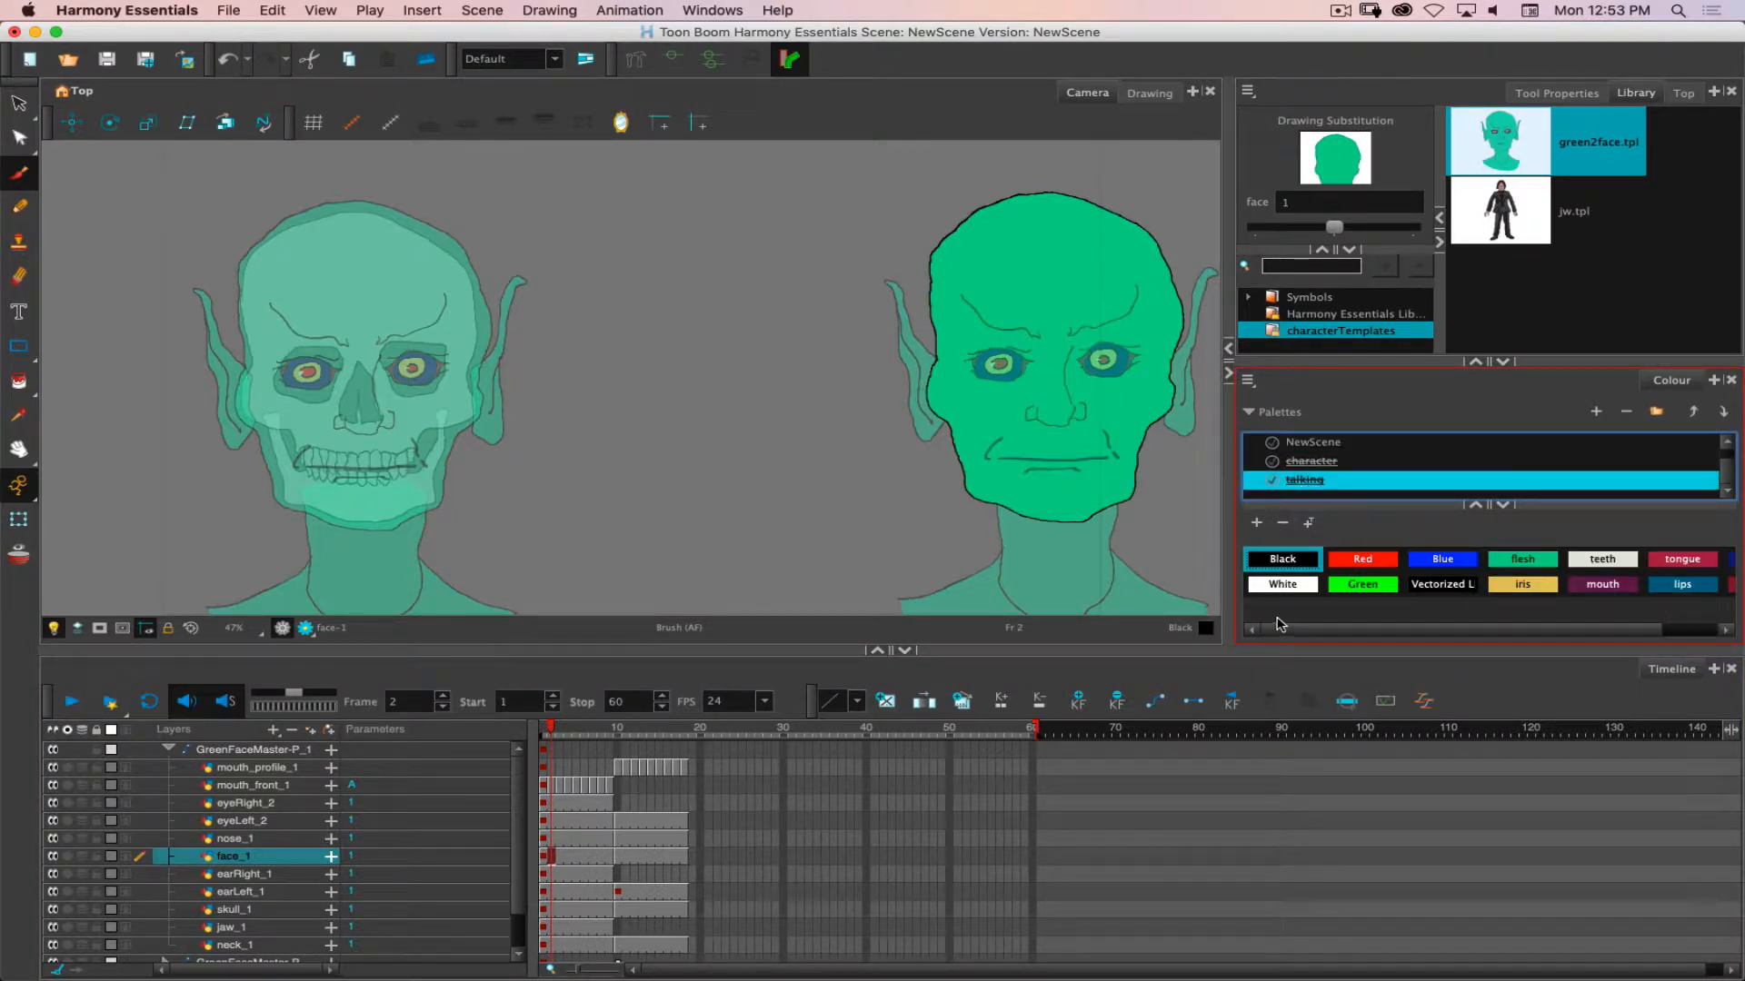
# Add a pale turquoise colour (R 175, G 232, B 230) to the talking palette and paint the second character's front face drawing with it.
pyautogui.click(18, 380)
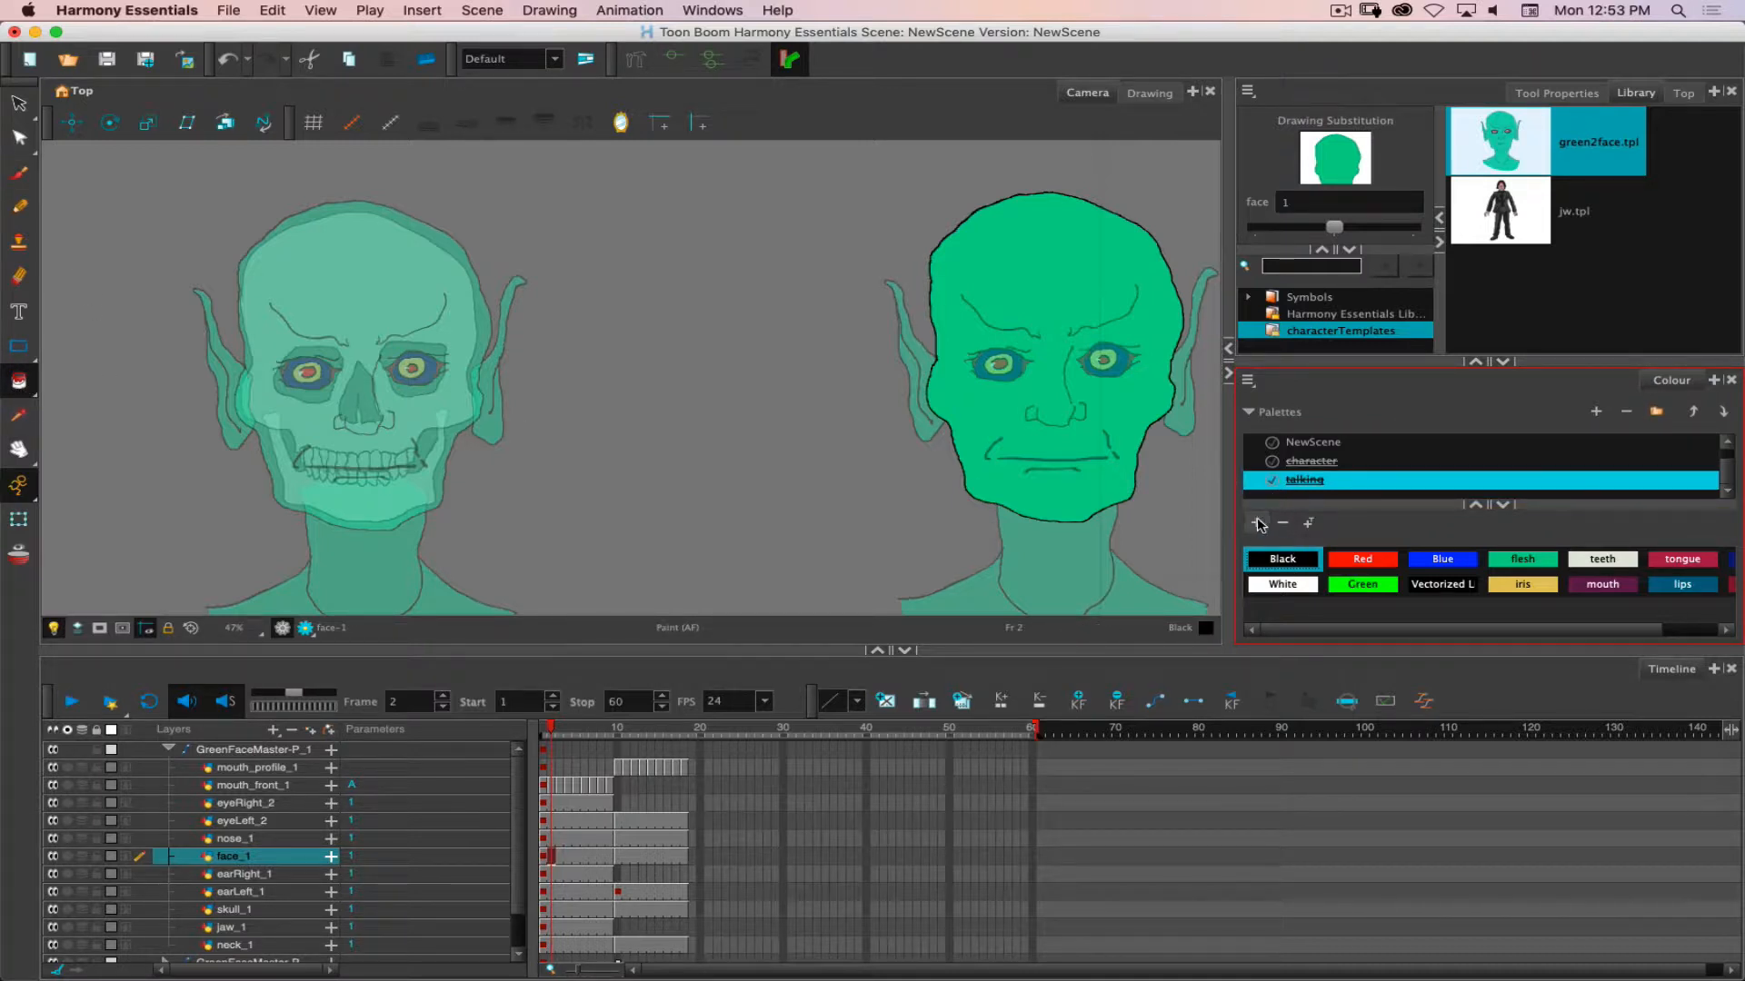
pyautogui.click(1256, 522)
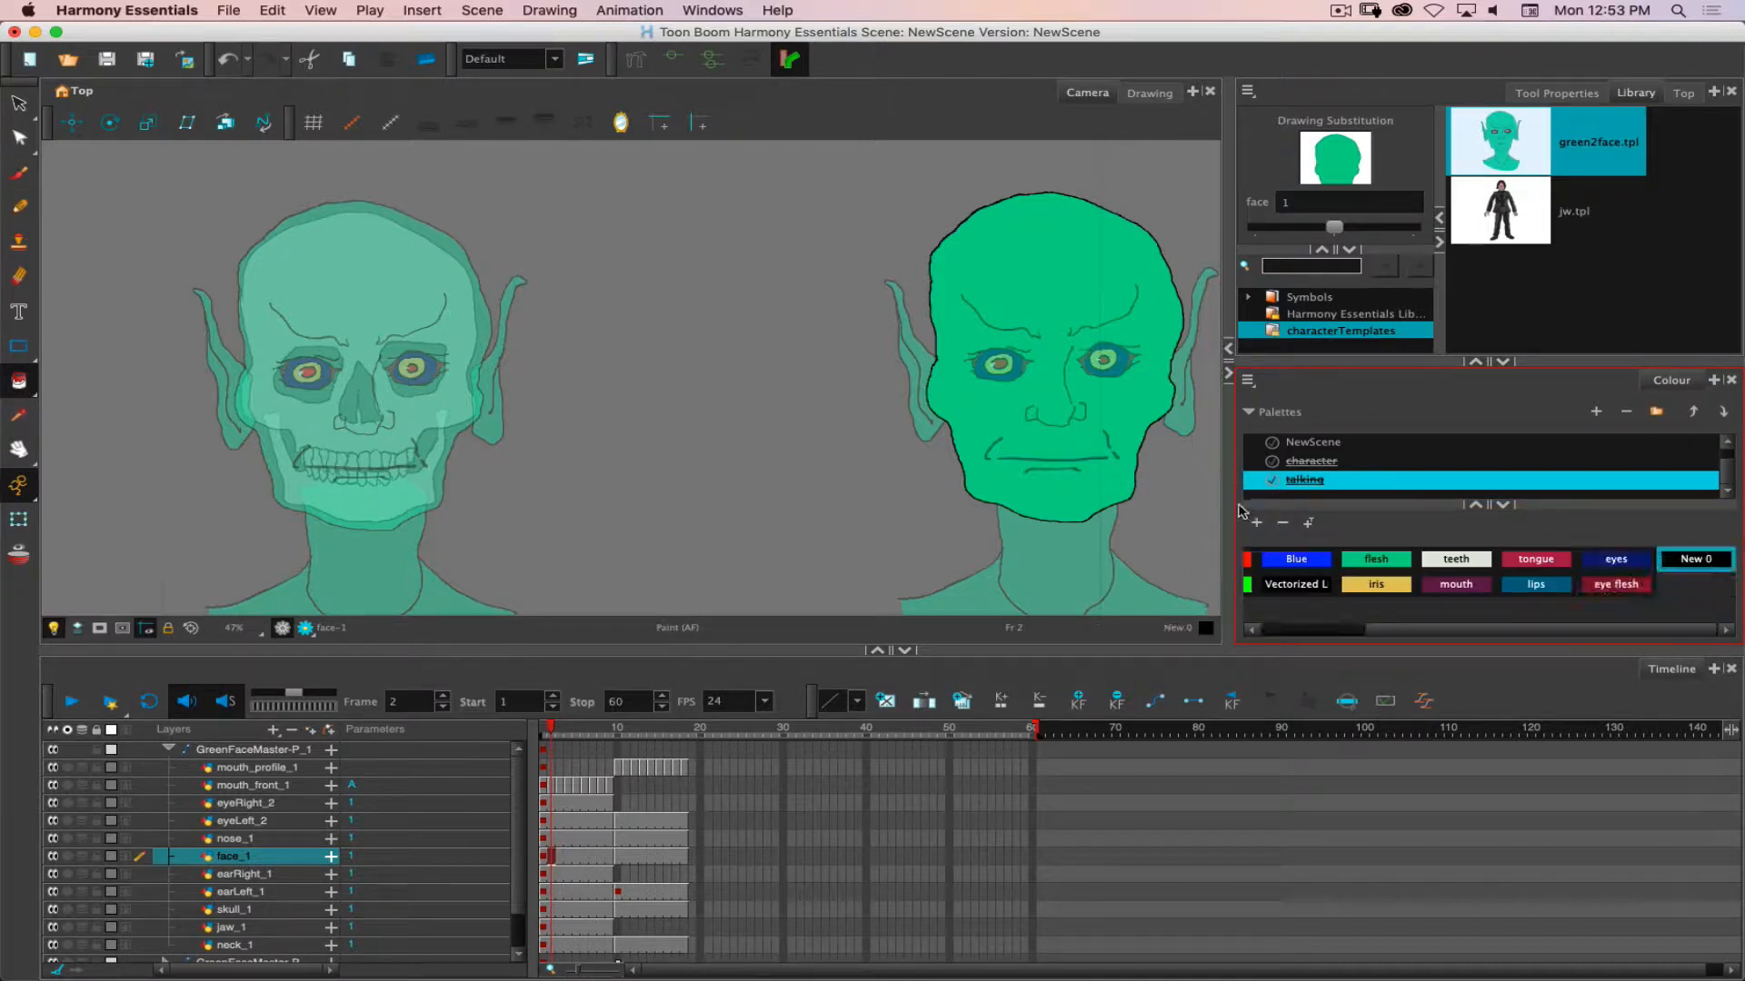
pyautogui.doubleClick(1695, 559)
pyautogui.doubleClick(1670, 568)
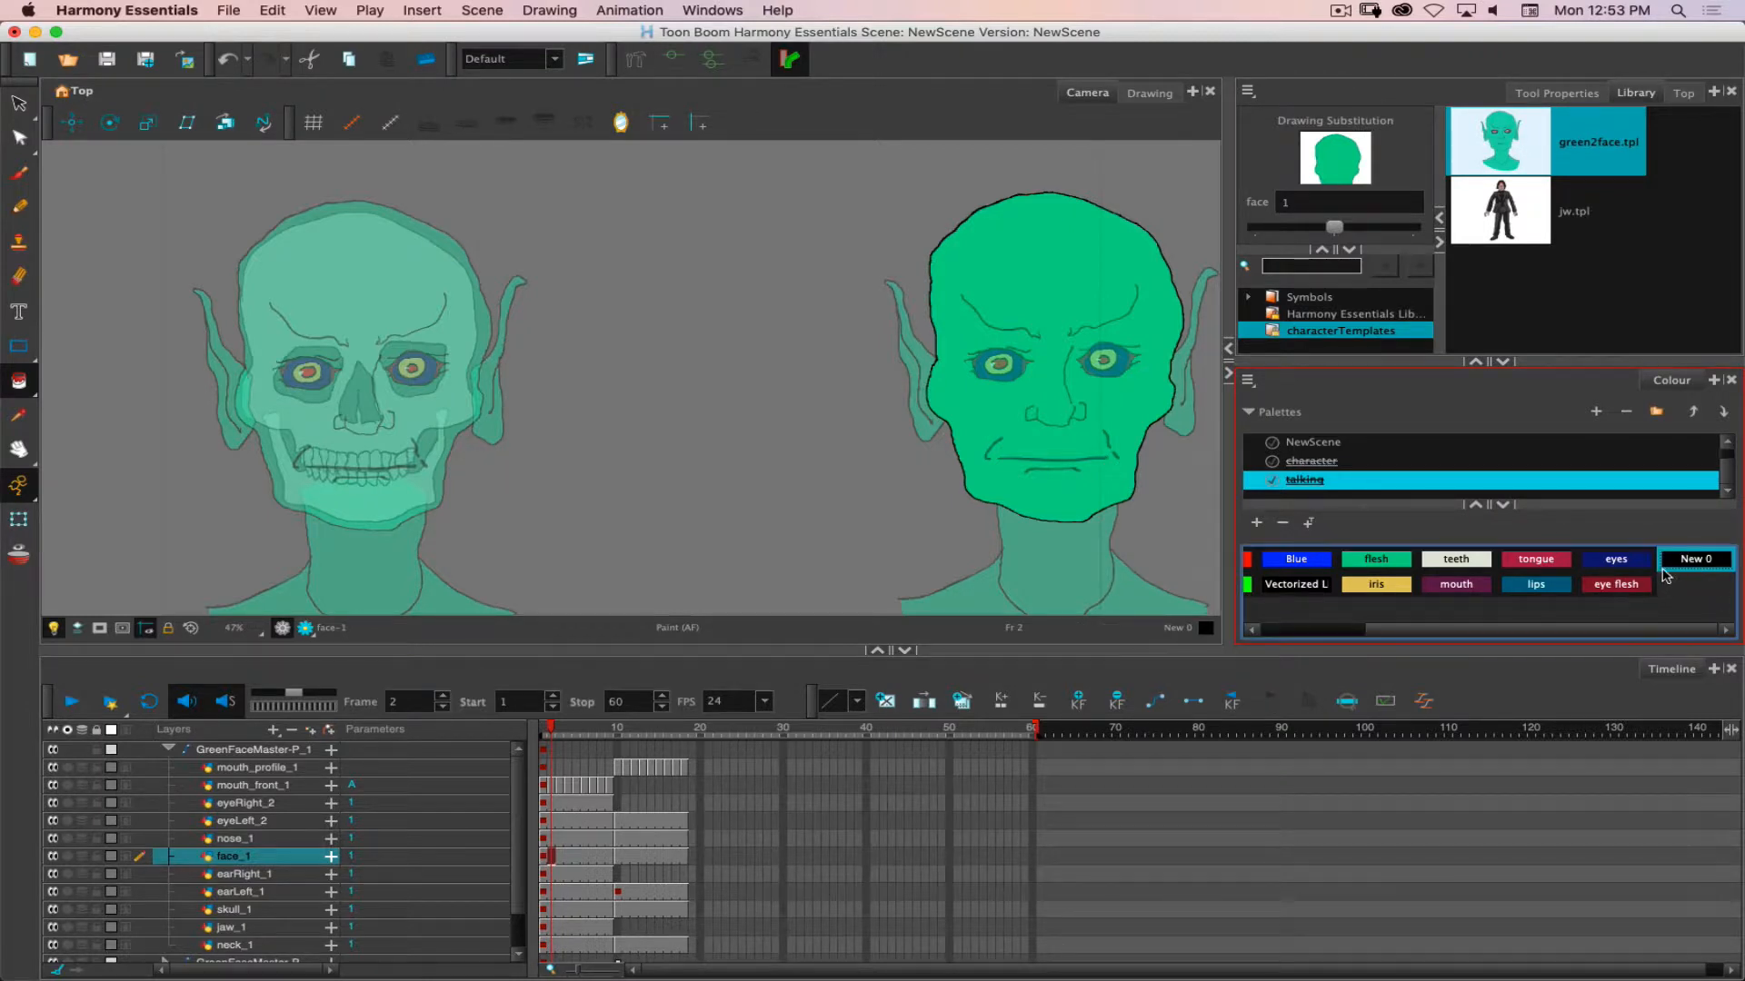
pyautogui.moveTo(829, 443); pyautogui.dragTo(863, 383)
pyautogui.click(804, 338)
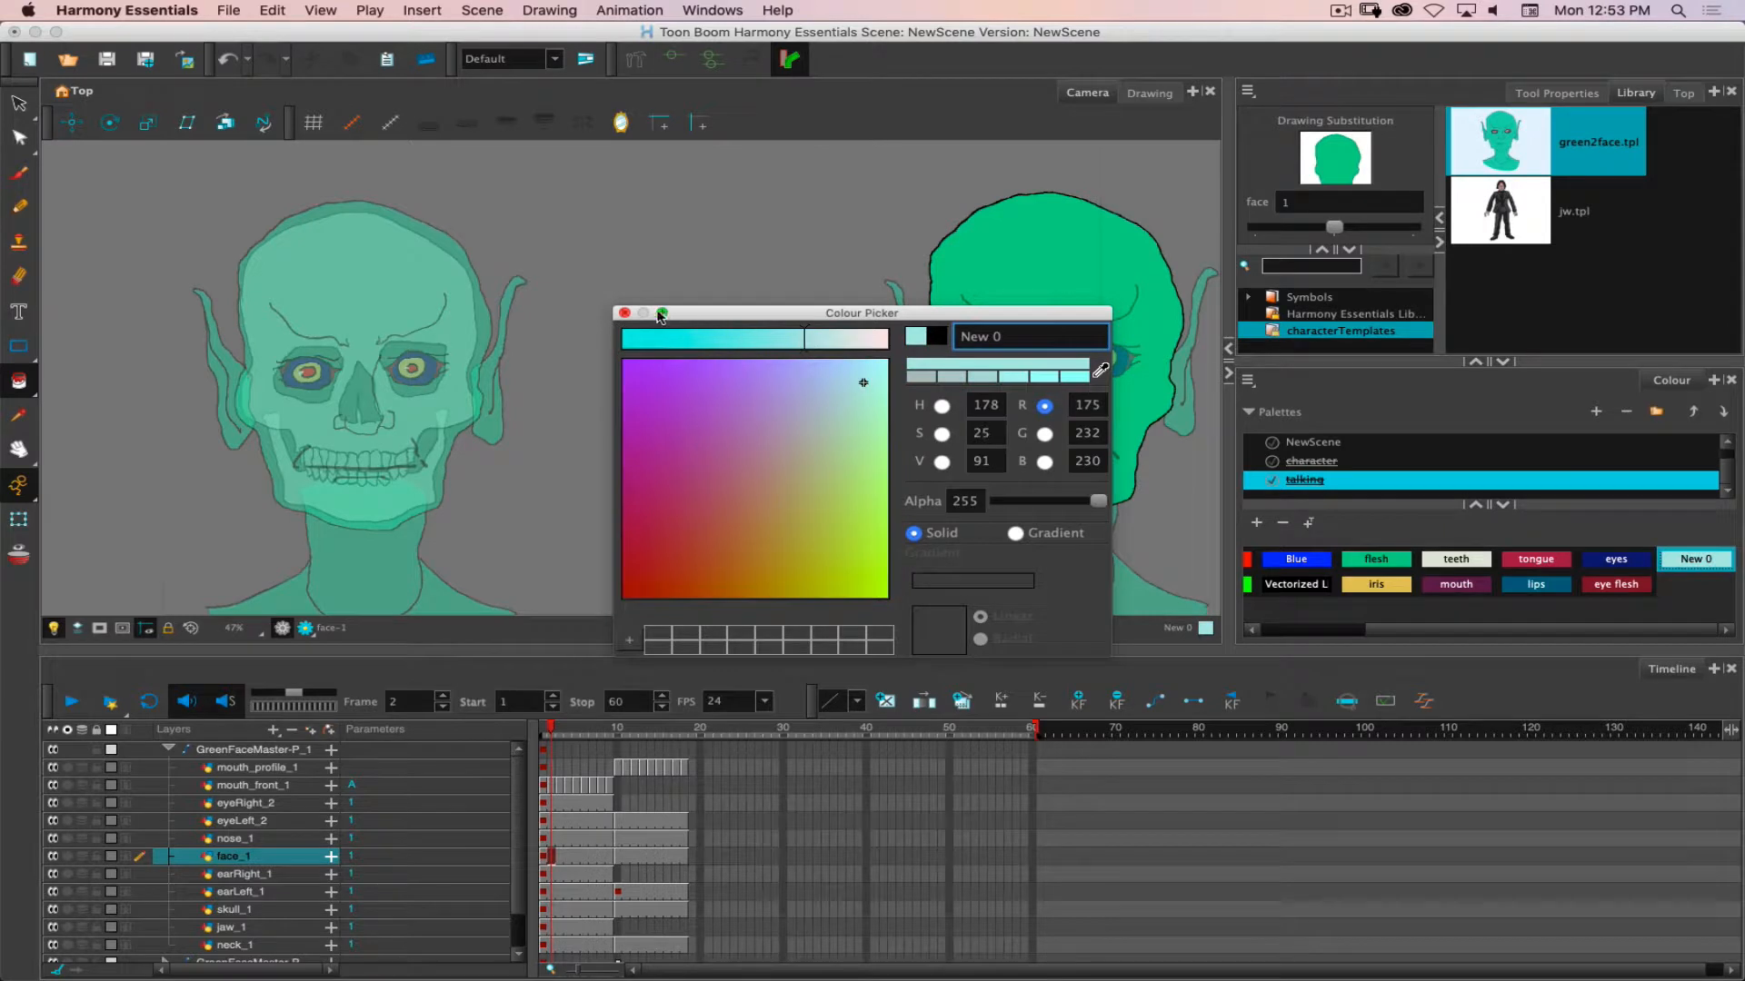
pyautogui.click(624, 313)
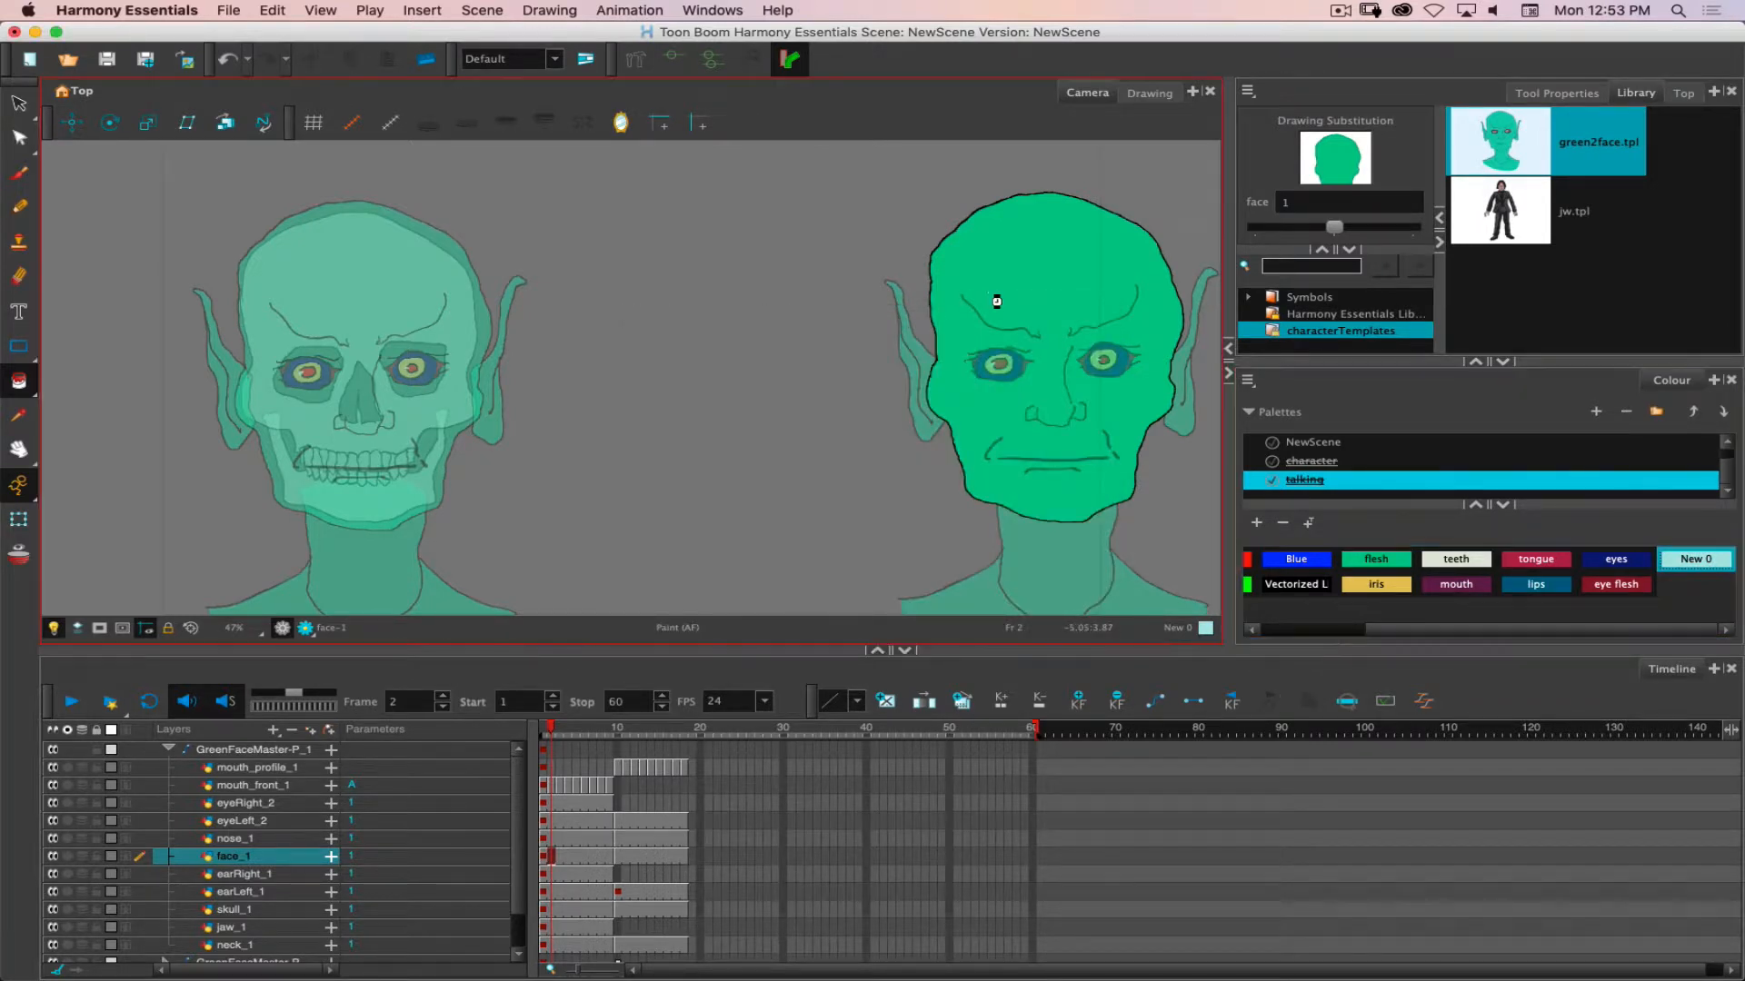
pyautogui.click(933, 304)
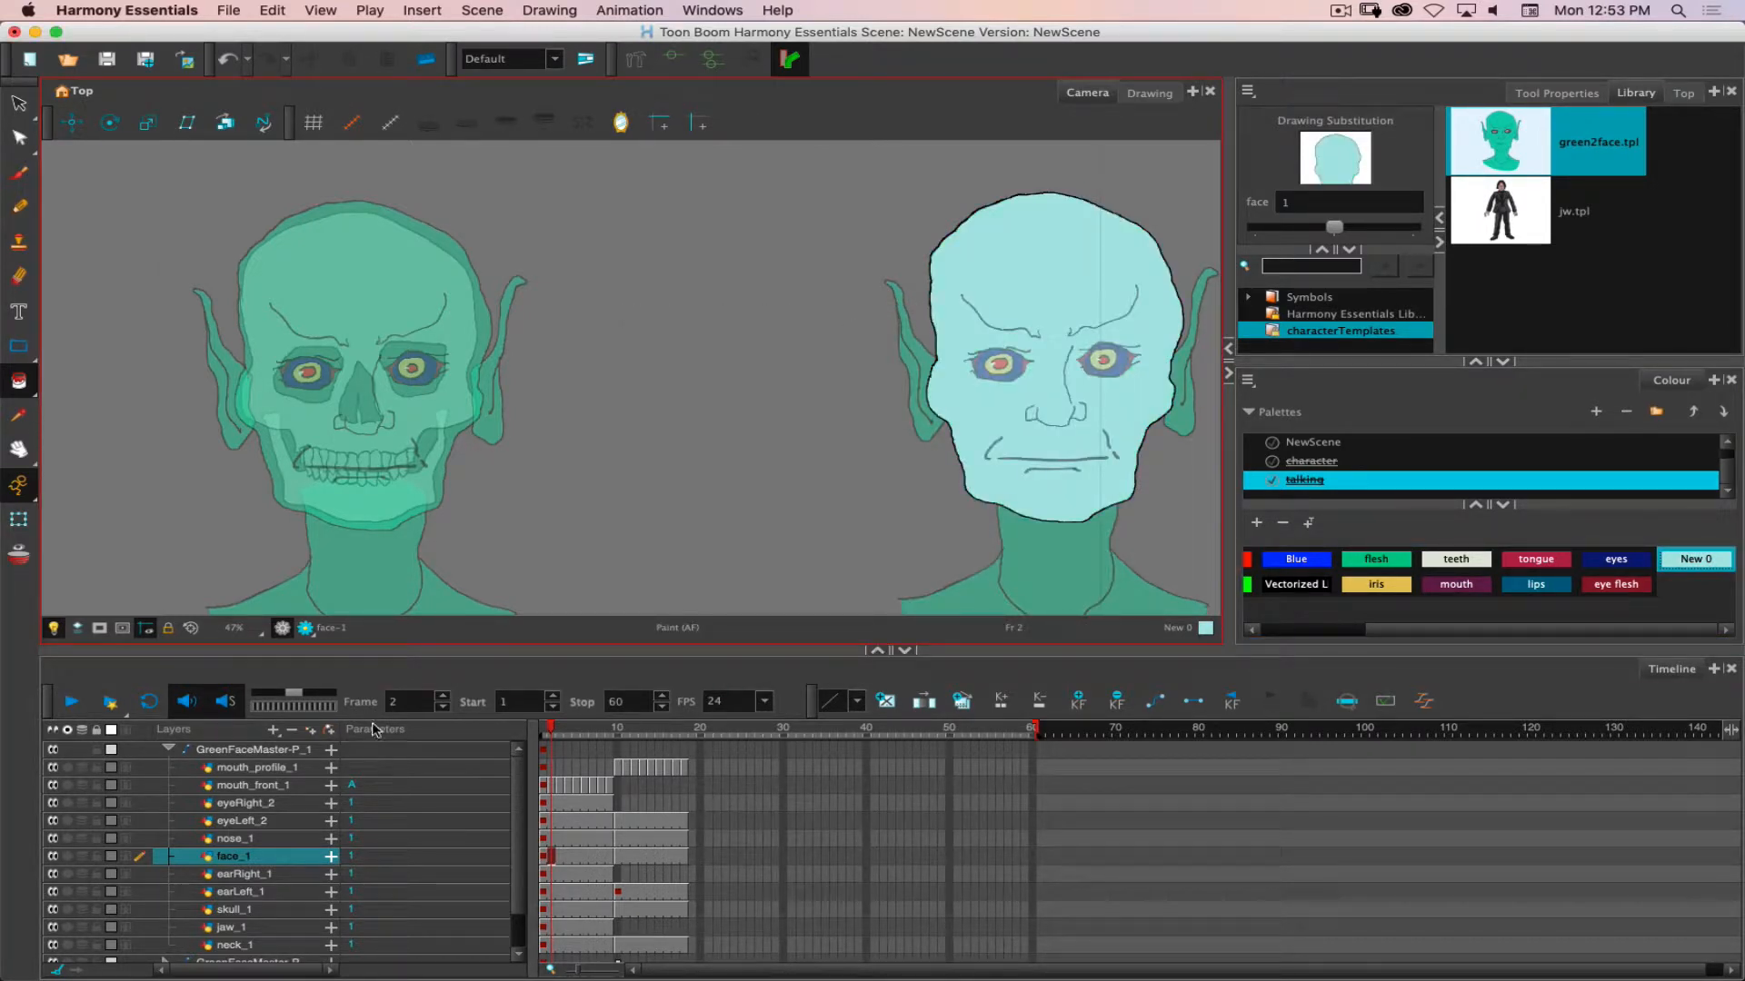
pyautogui.click(53, 628)
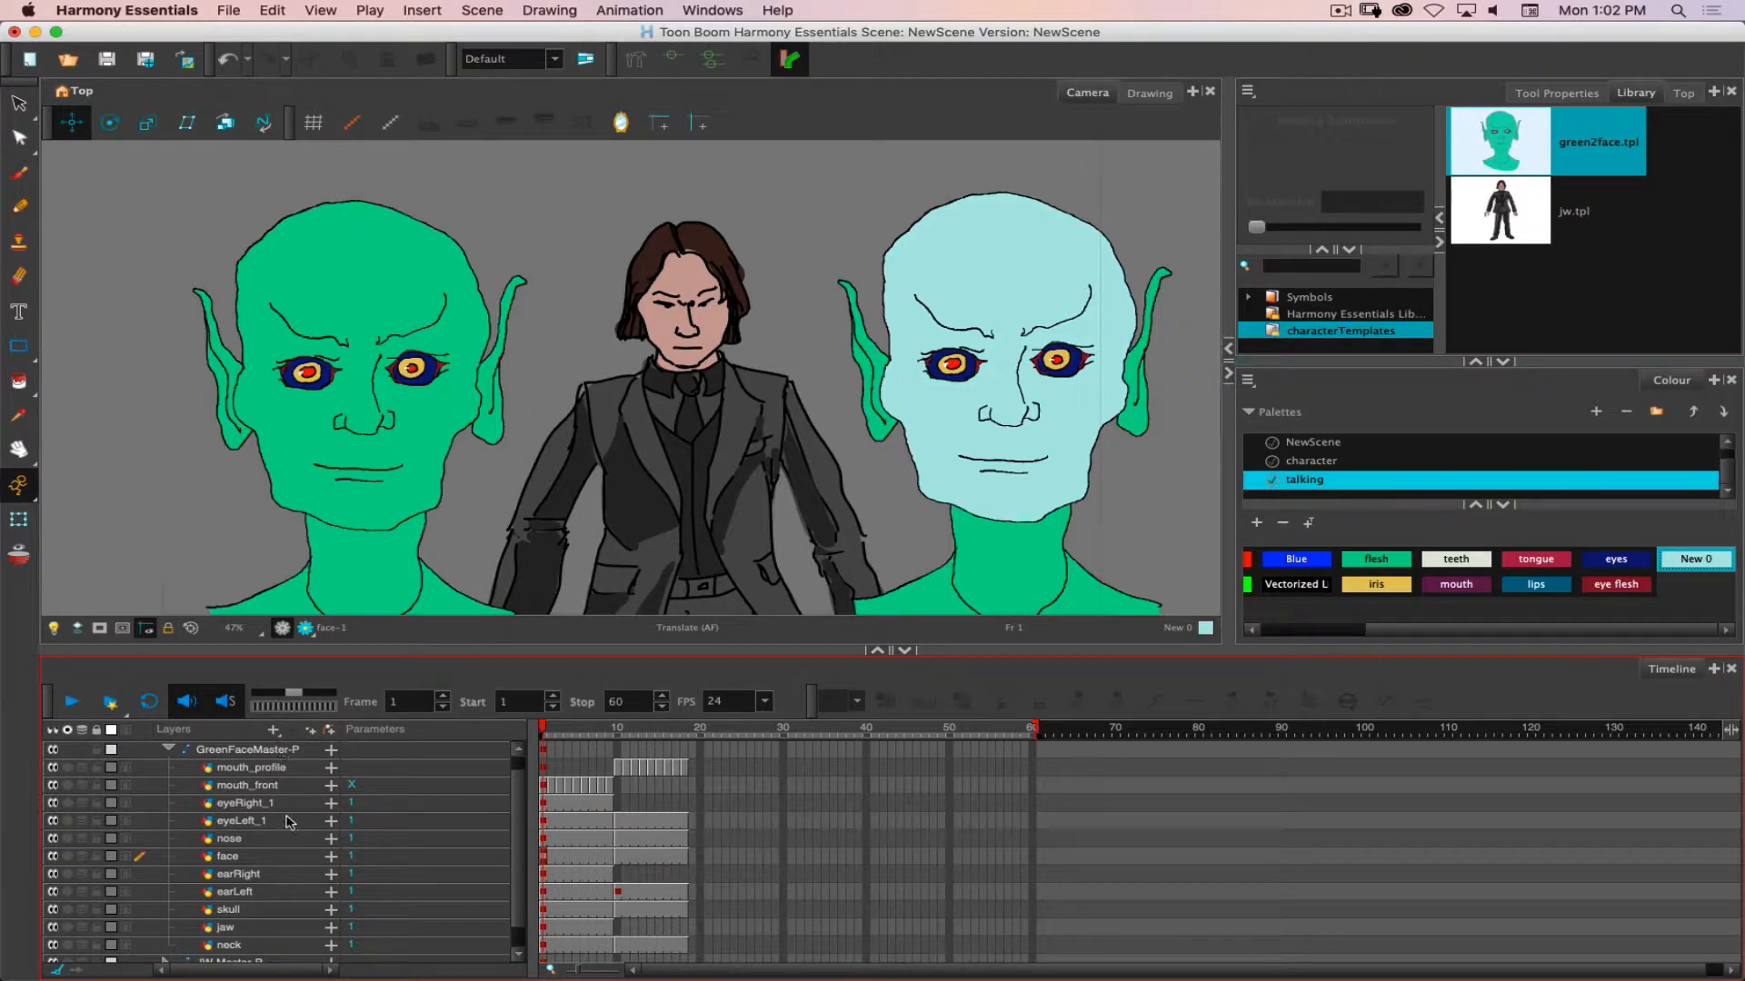
# Compare the heads' front and profile poses across frames 3 to 13 and inspect the first character's eyeLeft_1 and eyeRight_1 cells.
pyautogui.click(561, 728)
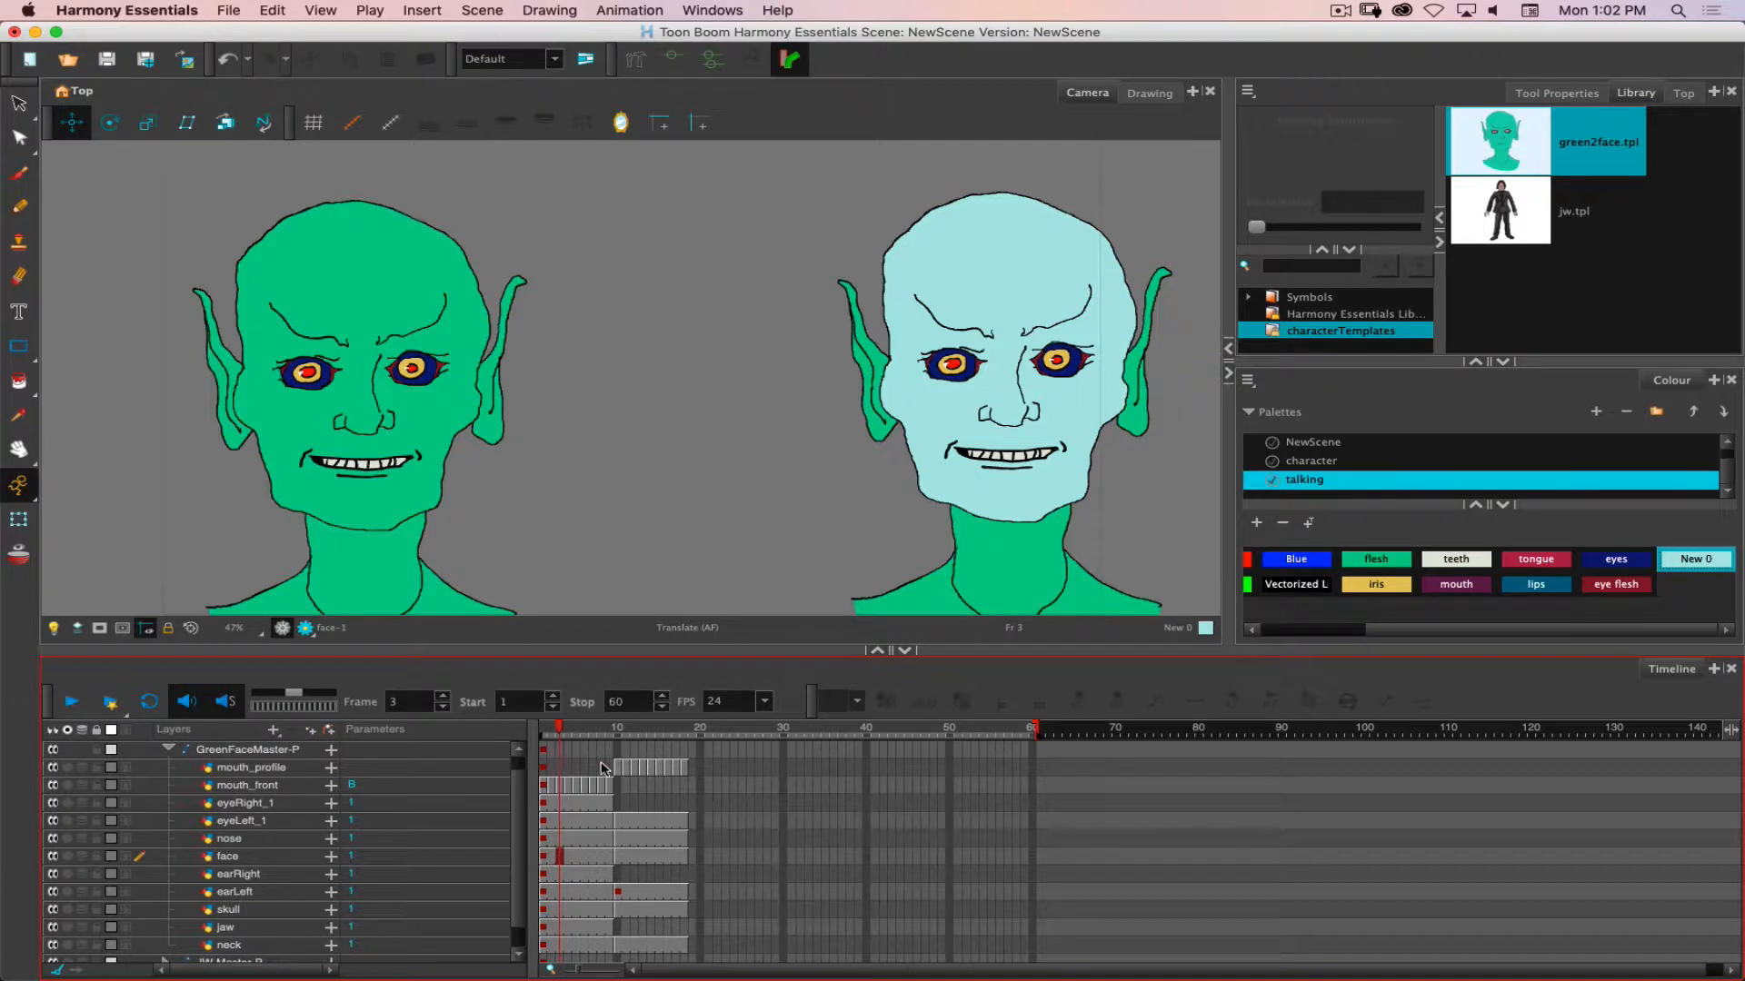
pyautogui.moveTo(556, 729); pyautogui.dragTo(642, 734)
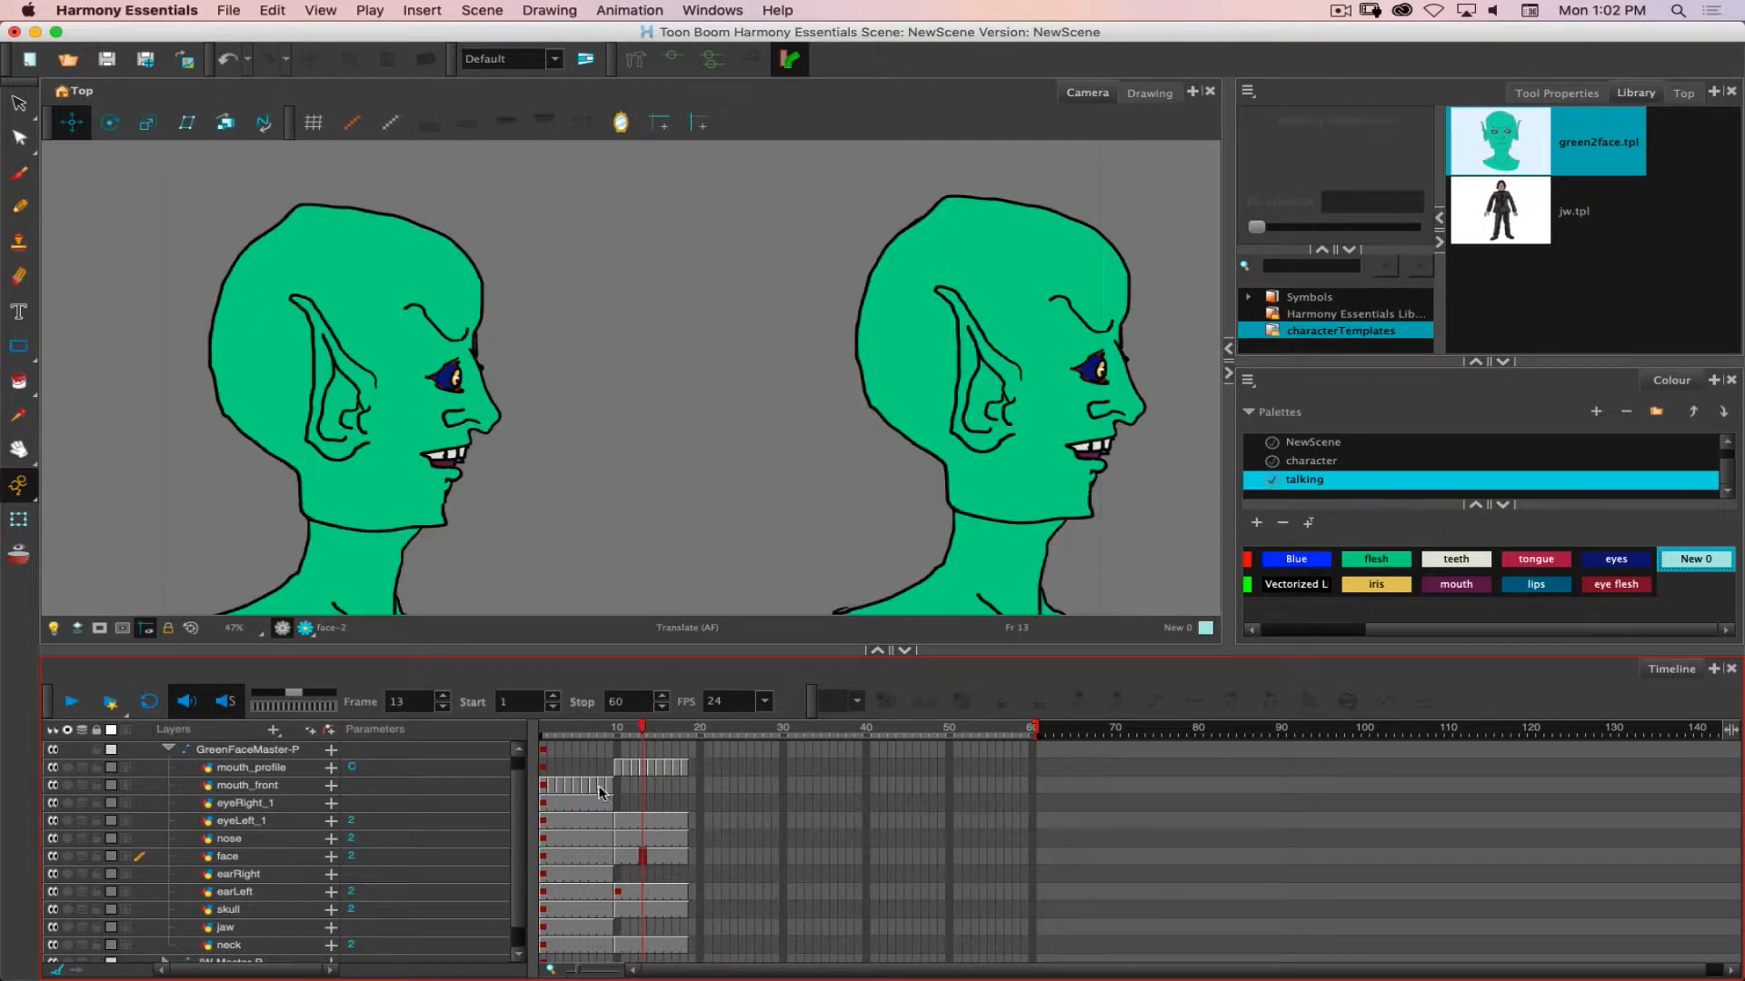
pyautogui.moveTo(646, 729); pyautogui.dragTo(596, 730)
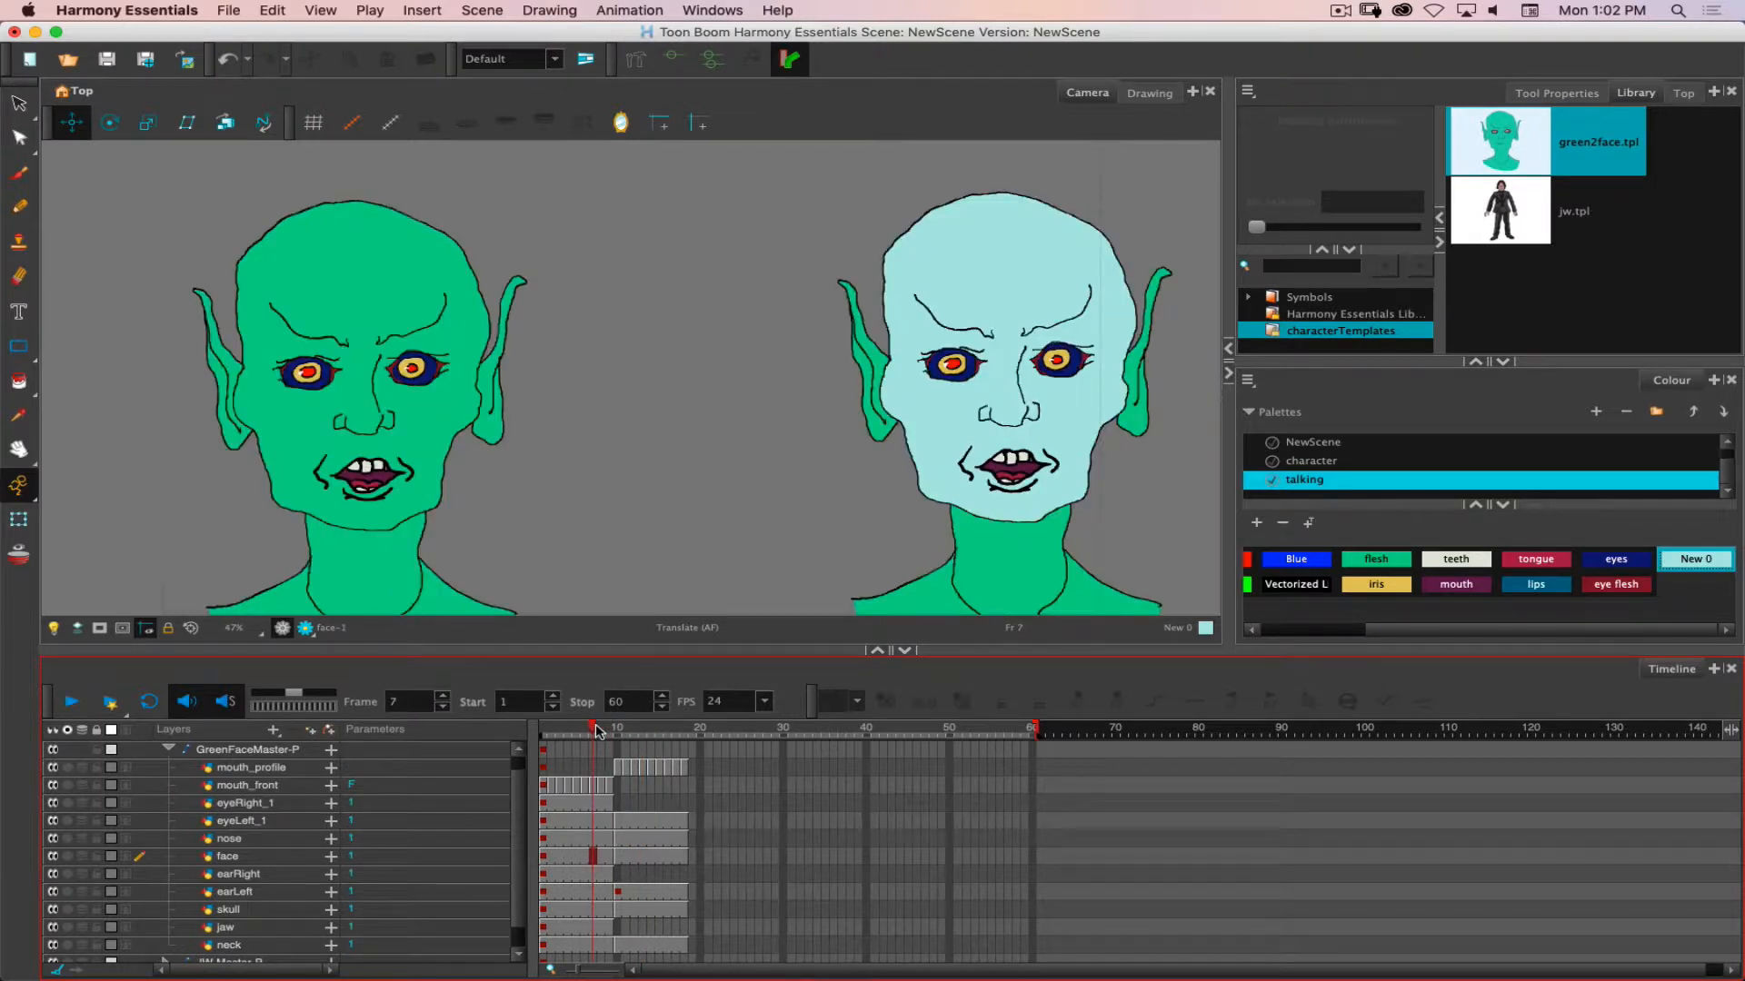
pyautogui.click(639, 823)
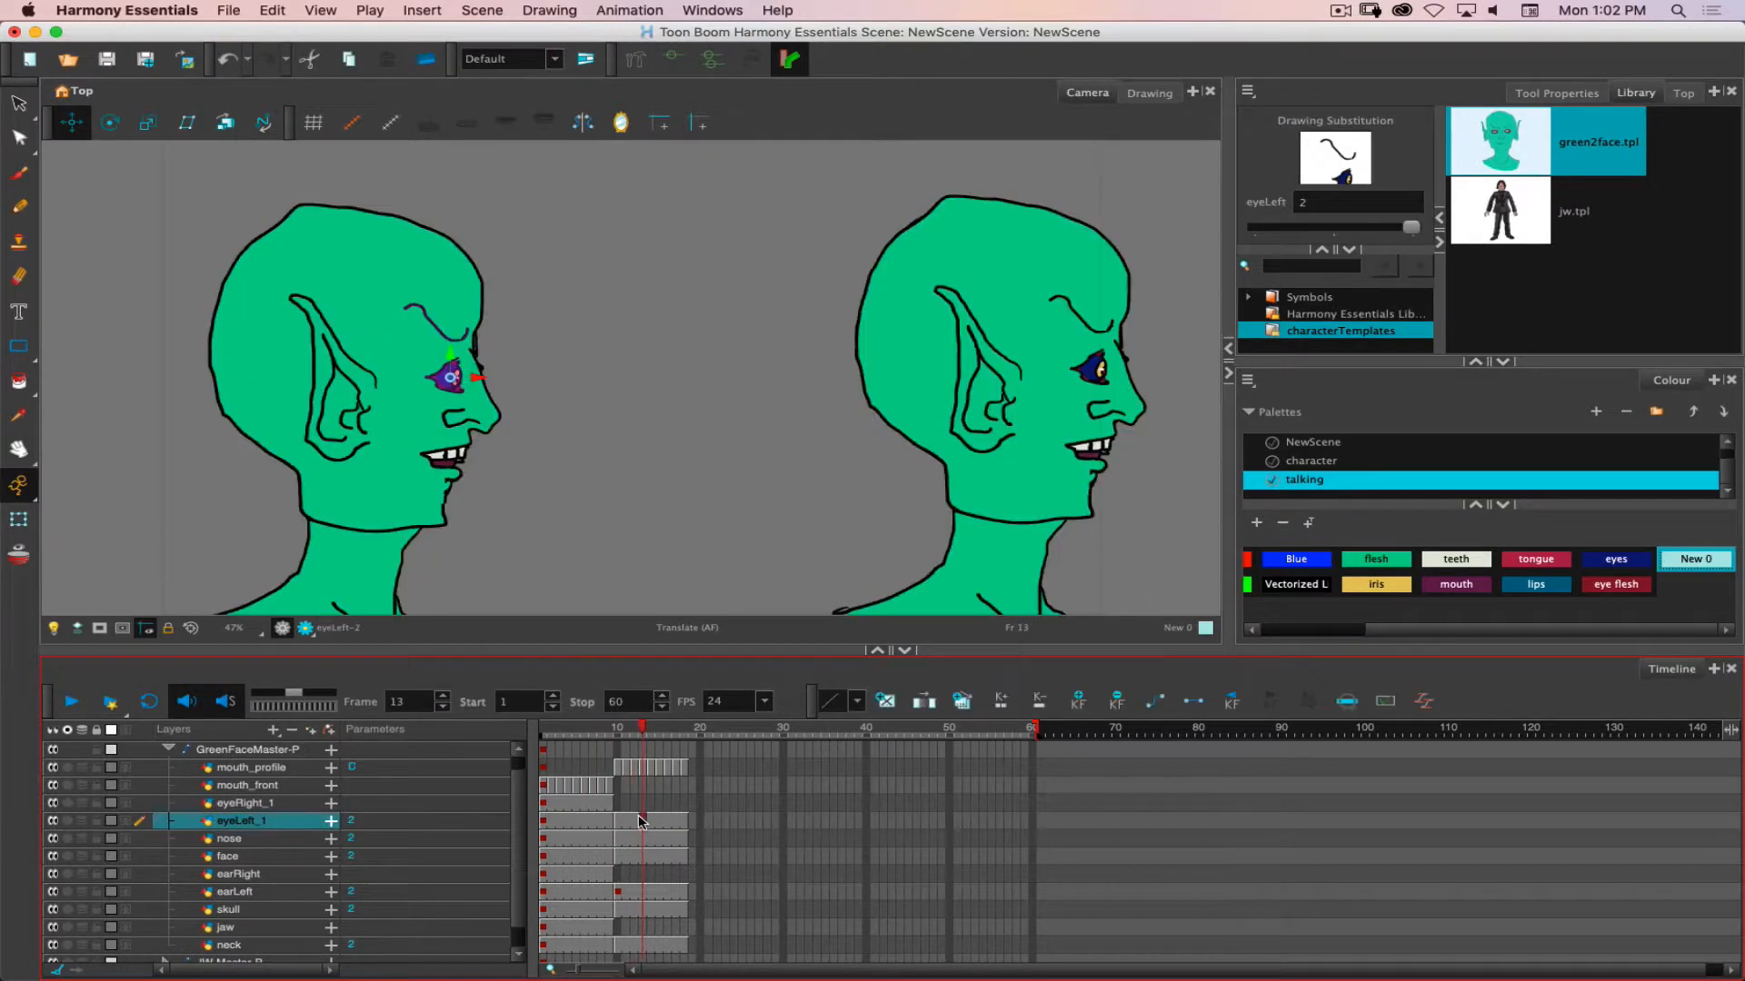
pyautogui.click(633, 803)
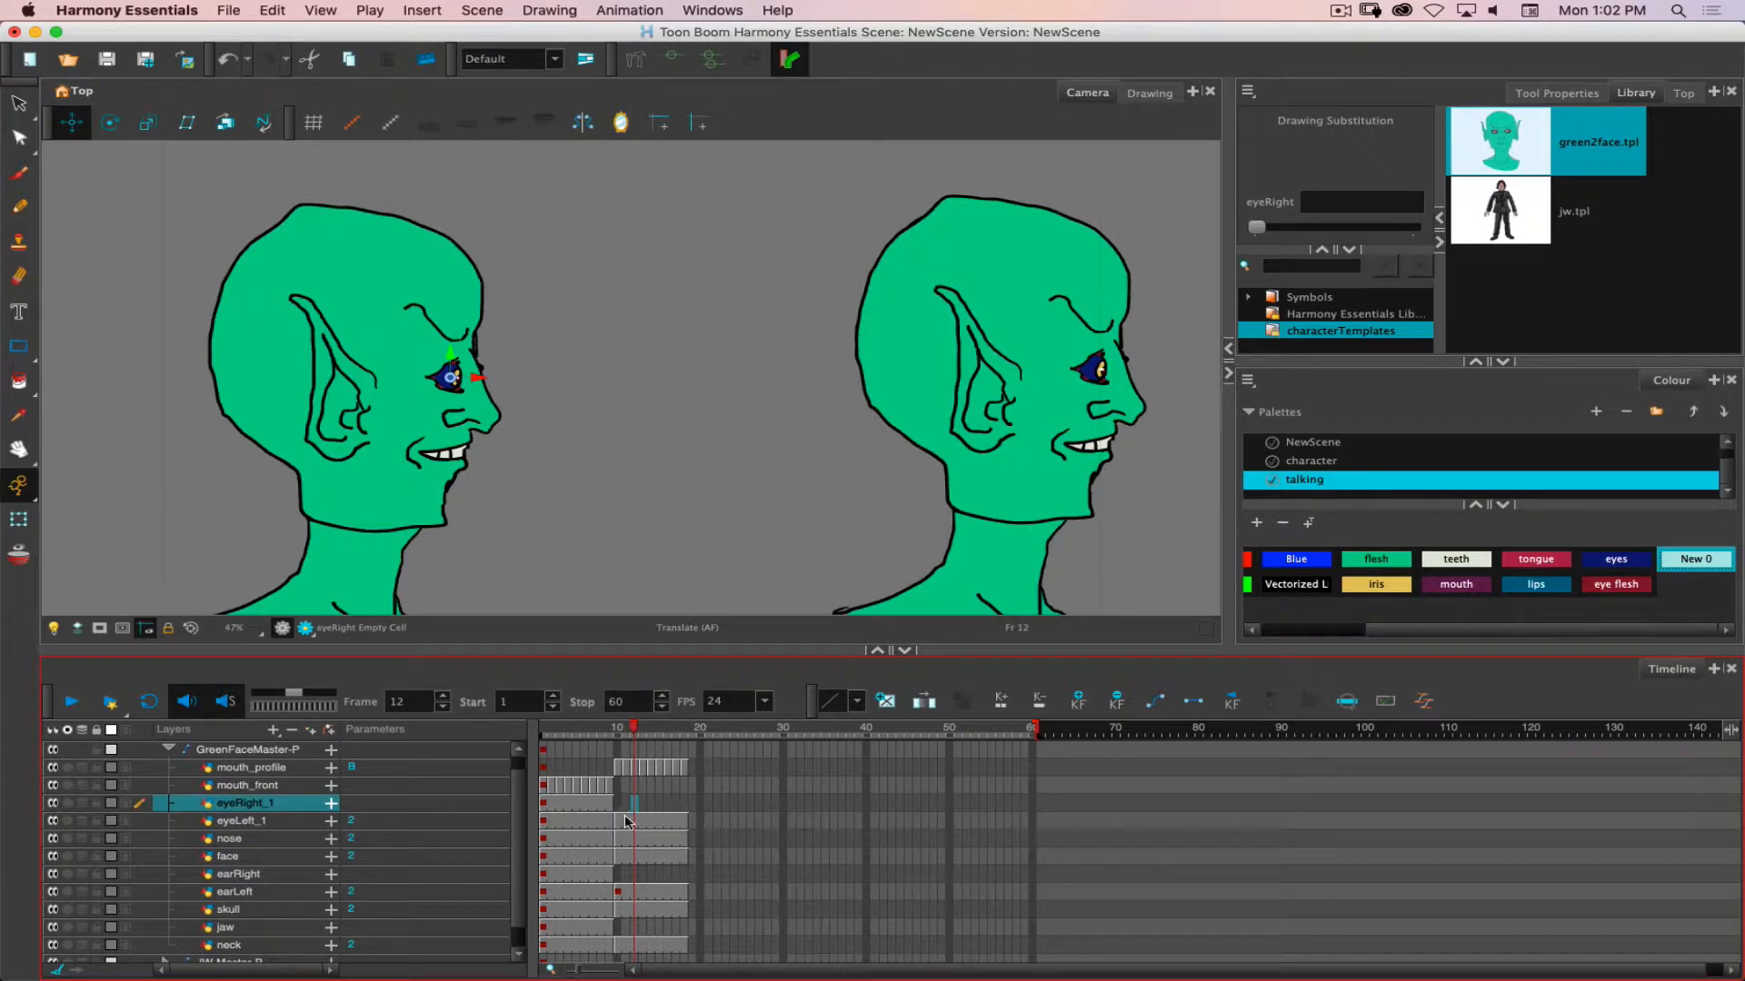
# Set the drawing substitution of GreenFaceMaster-P's neck layer at frame 17 to drawing 1.
pyautogui.scroll(-1, 631, 834)
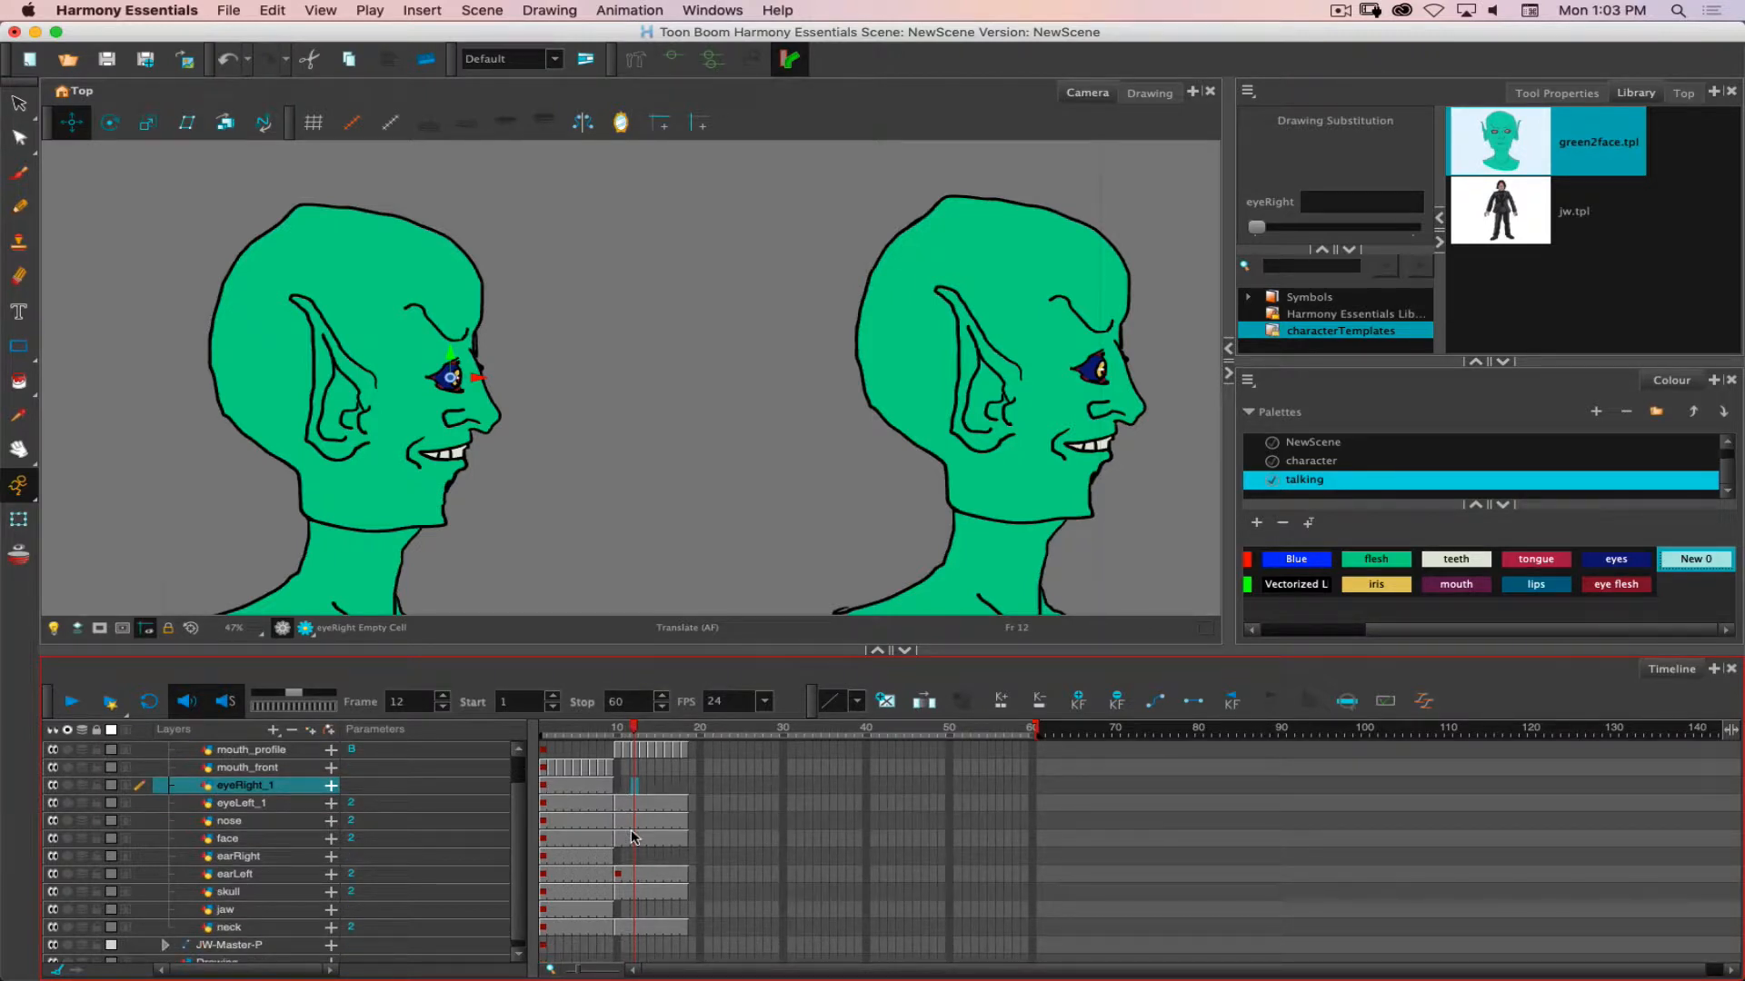
pyautogui.click(677, 927)
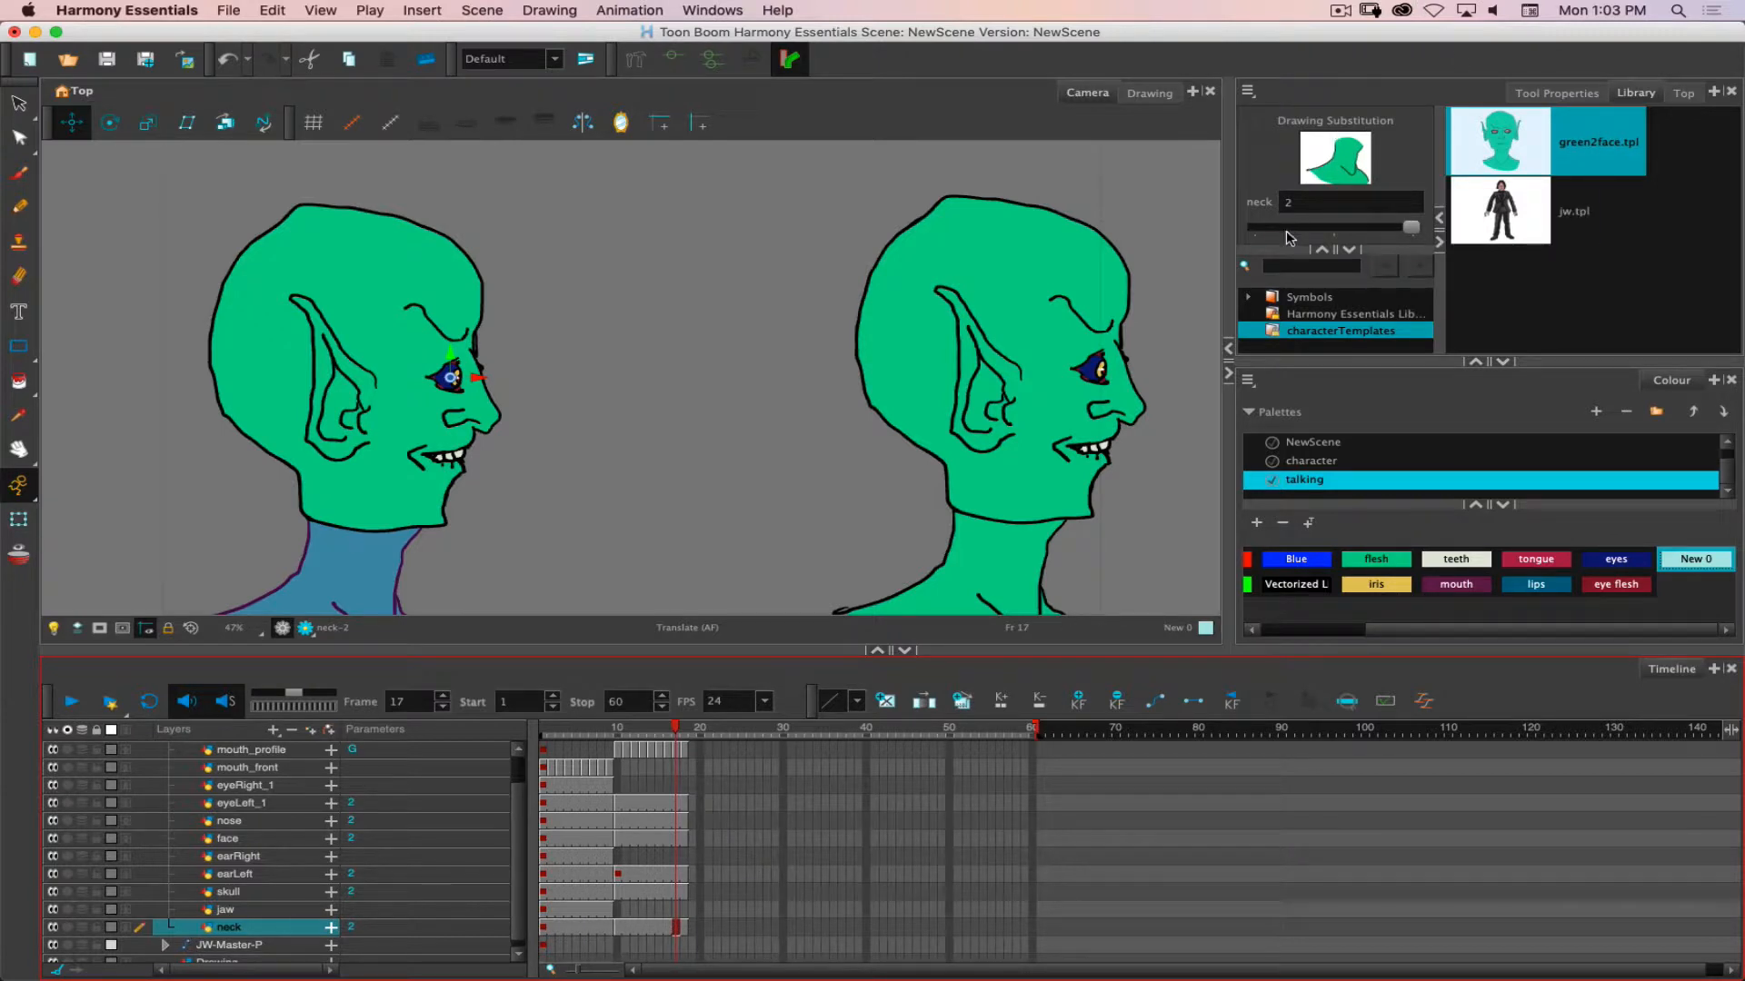
pyautogui.click(1329, 233)
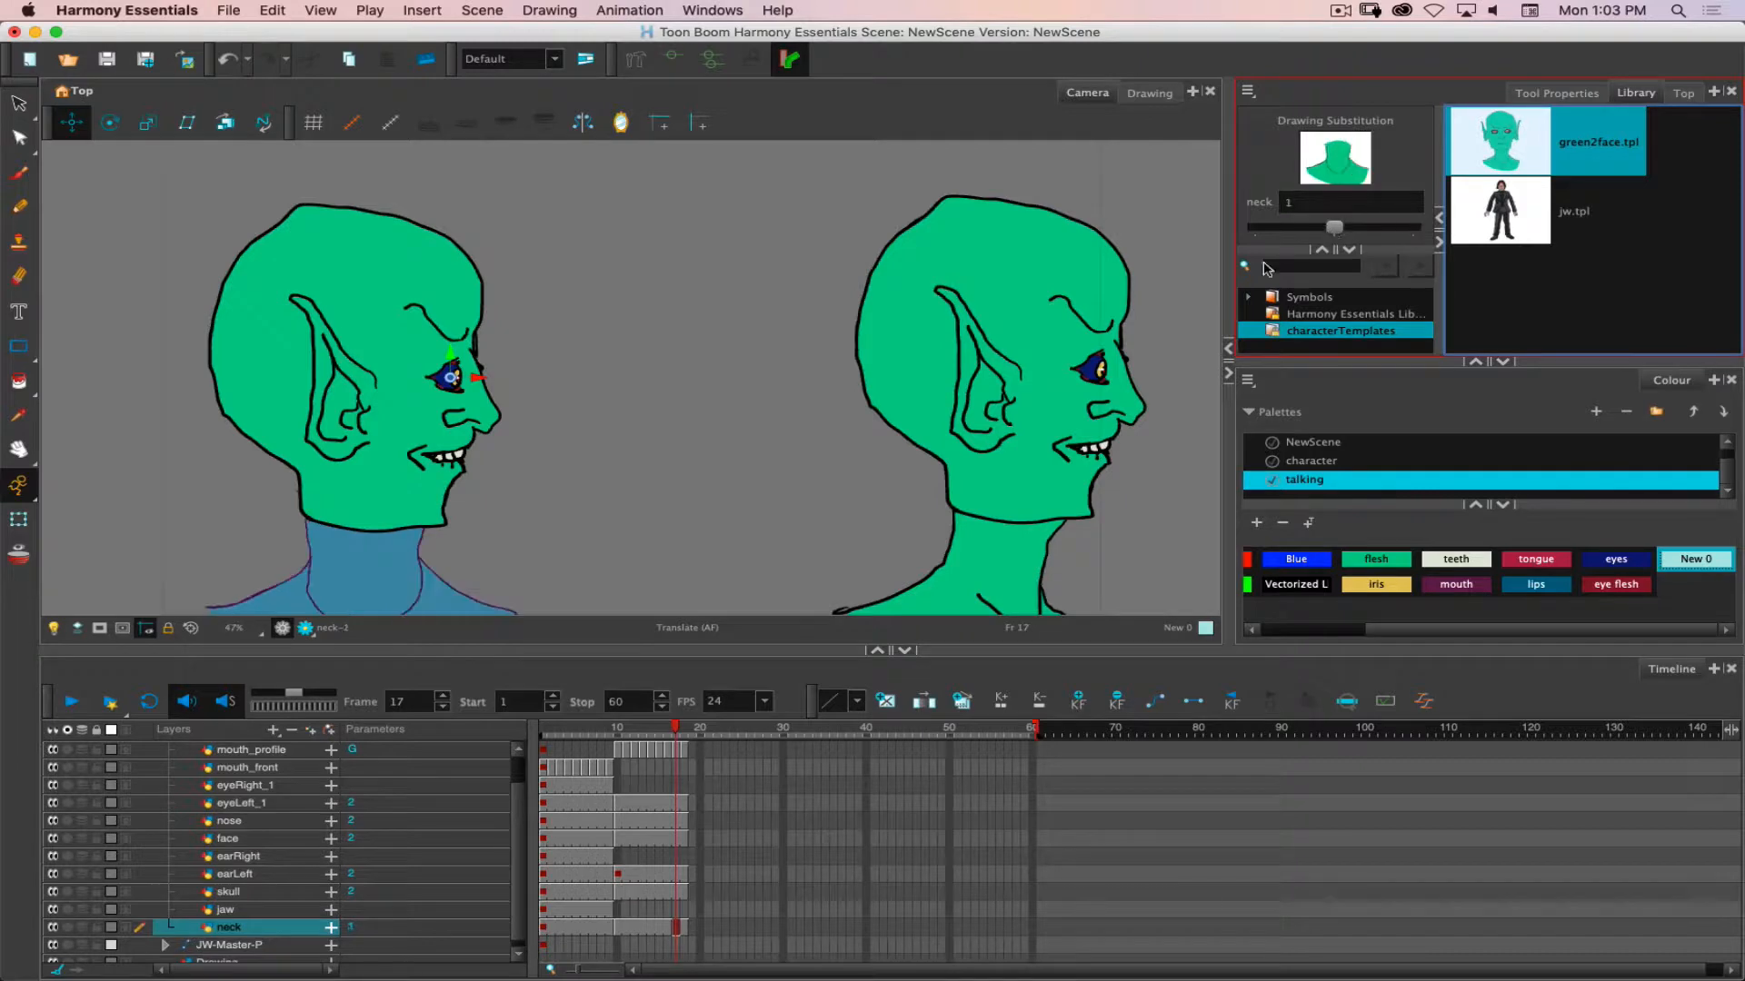
# Examine which drawings the neck, skull and earLeft layers use in the front frames and in the profile frames from frame 10.
pyautogui.click(596, 926)
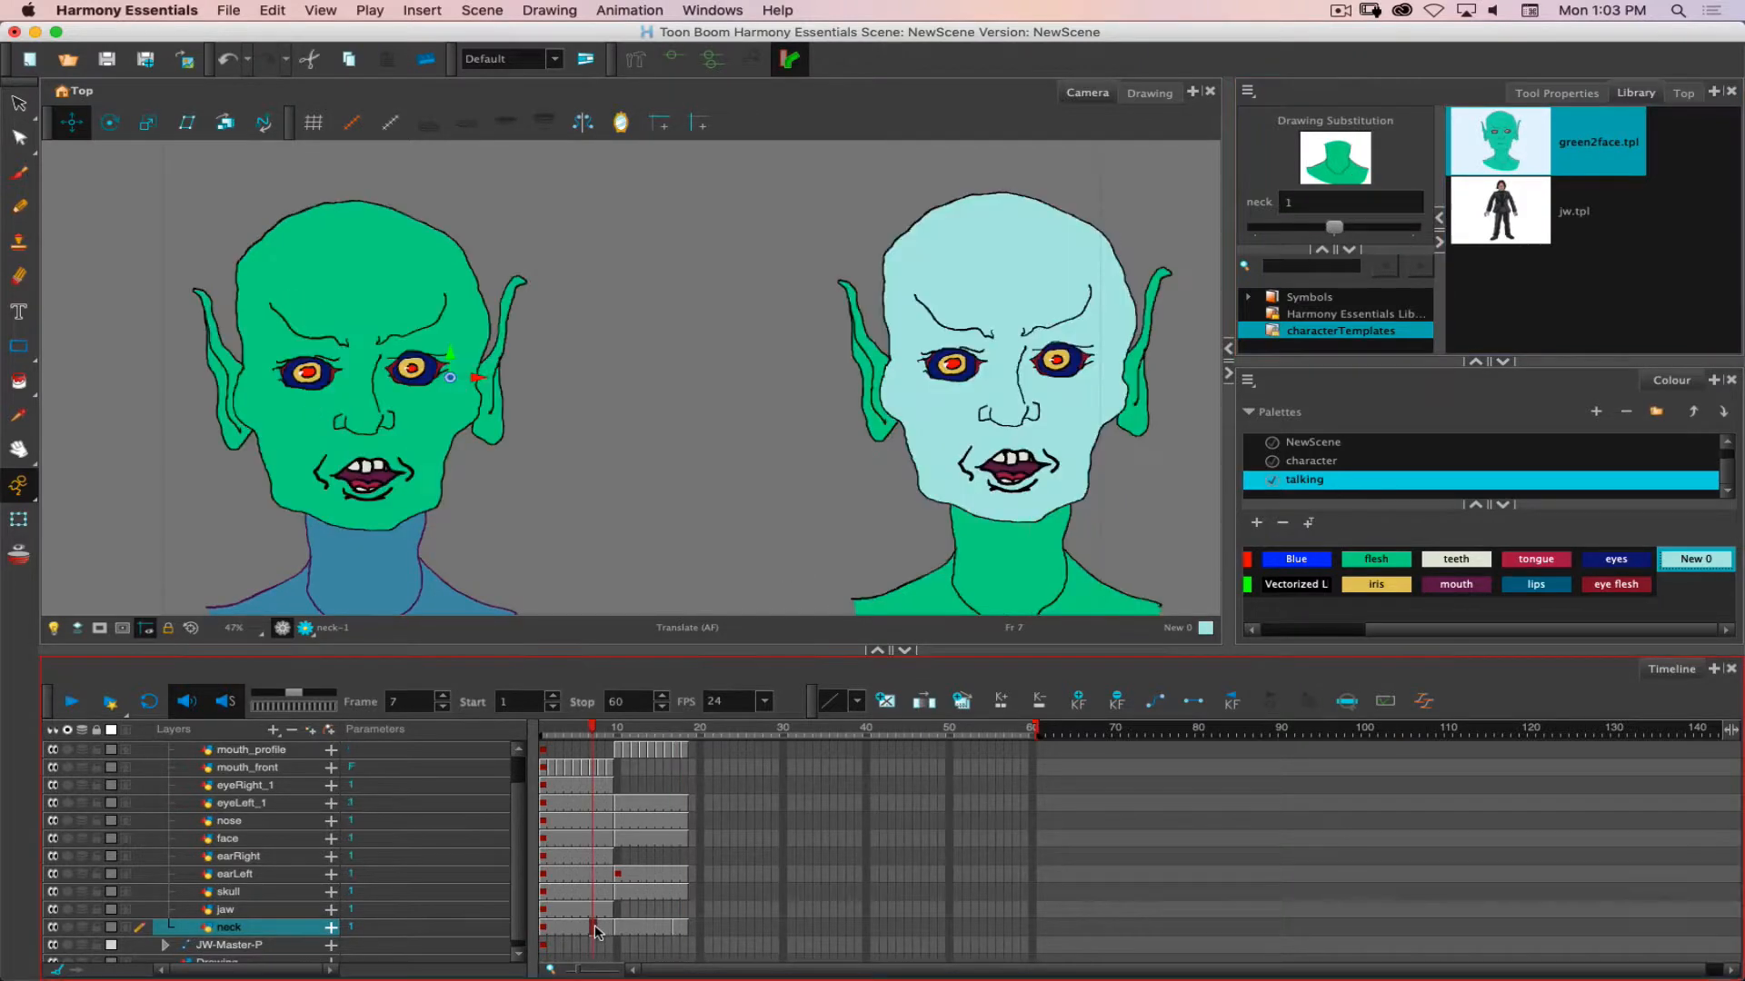
pyautogui.click(650, 928)
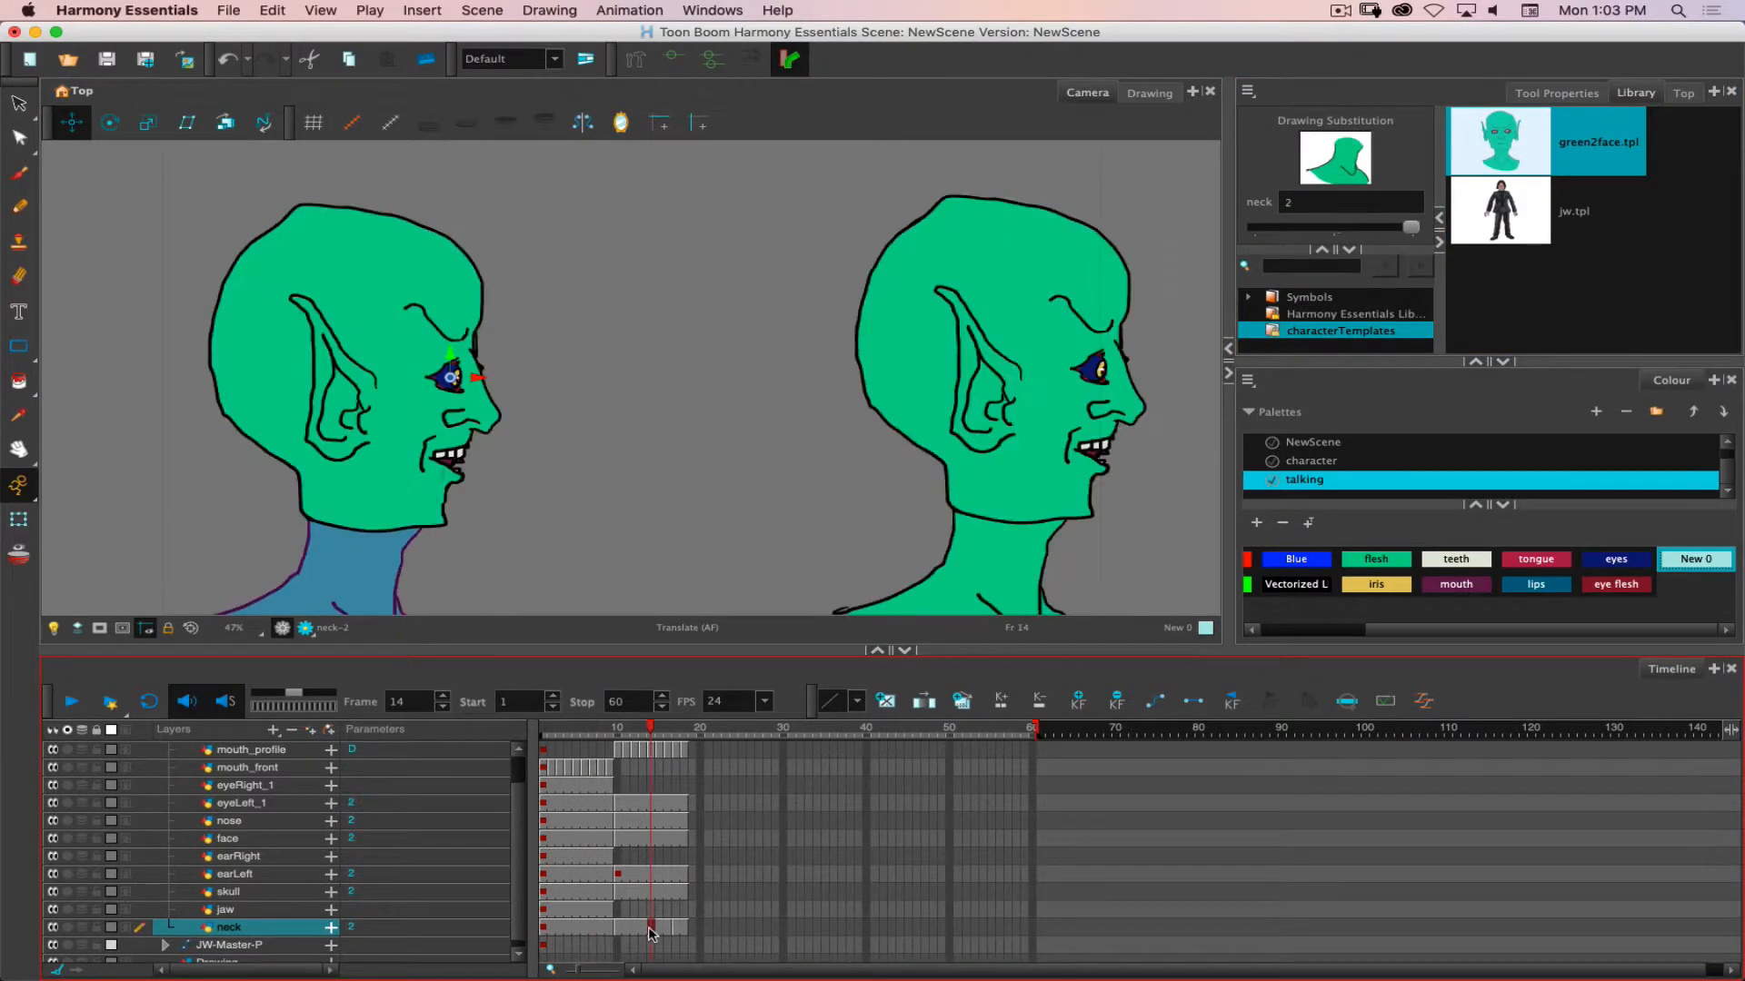
pyautogui.click(592, 891)
pyautogui.click(635, 893)
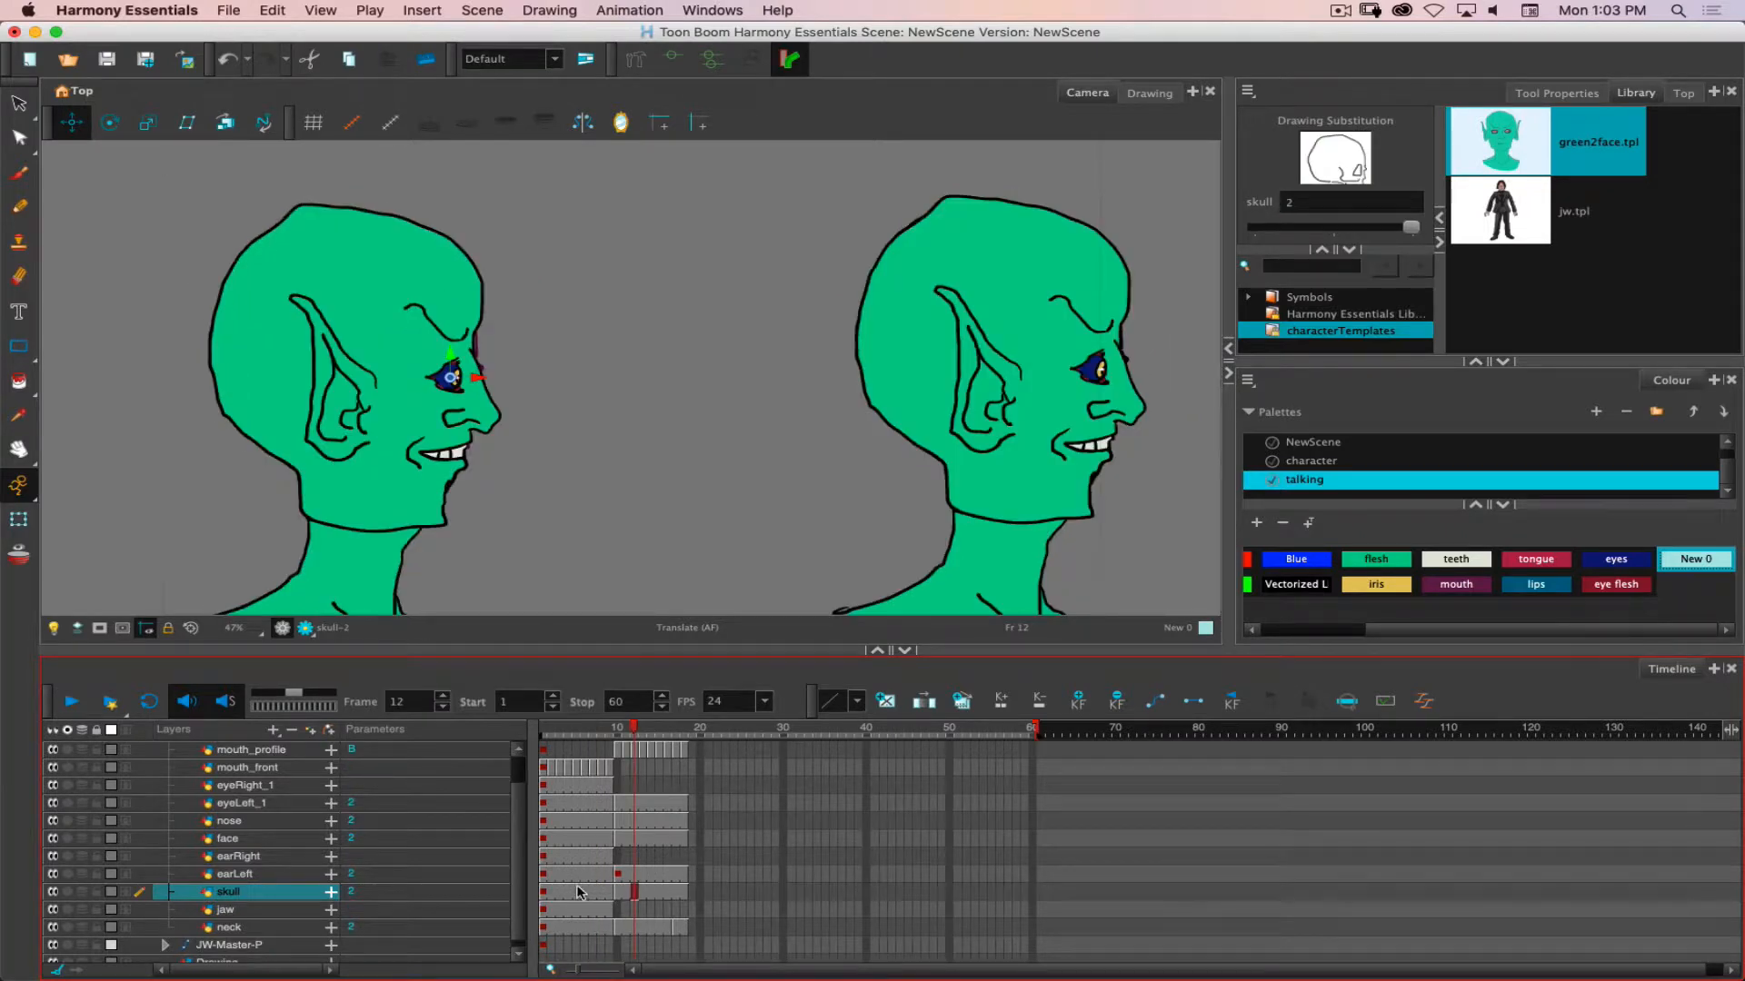
pyautogui.click(601, 874)
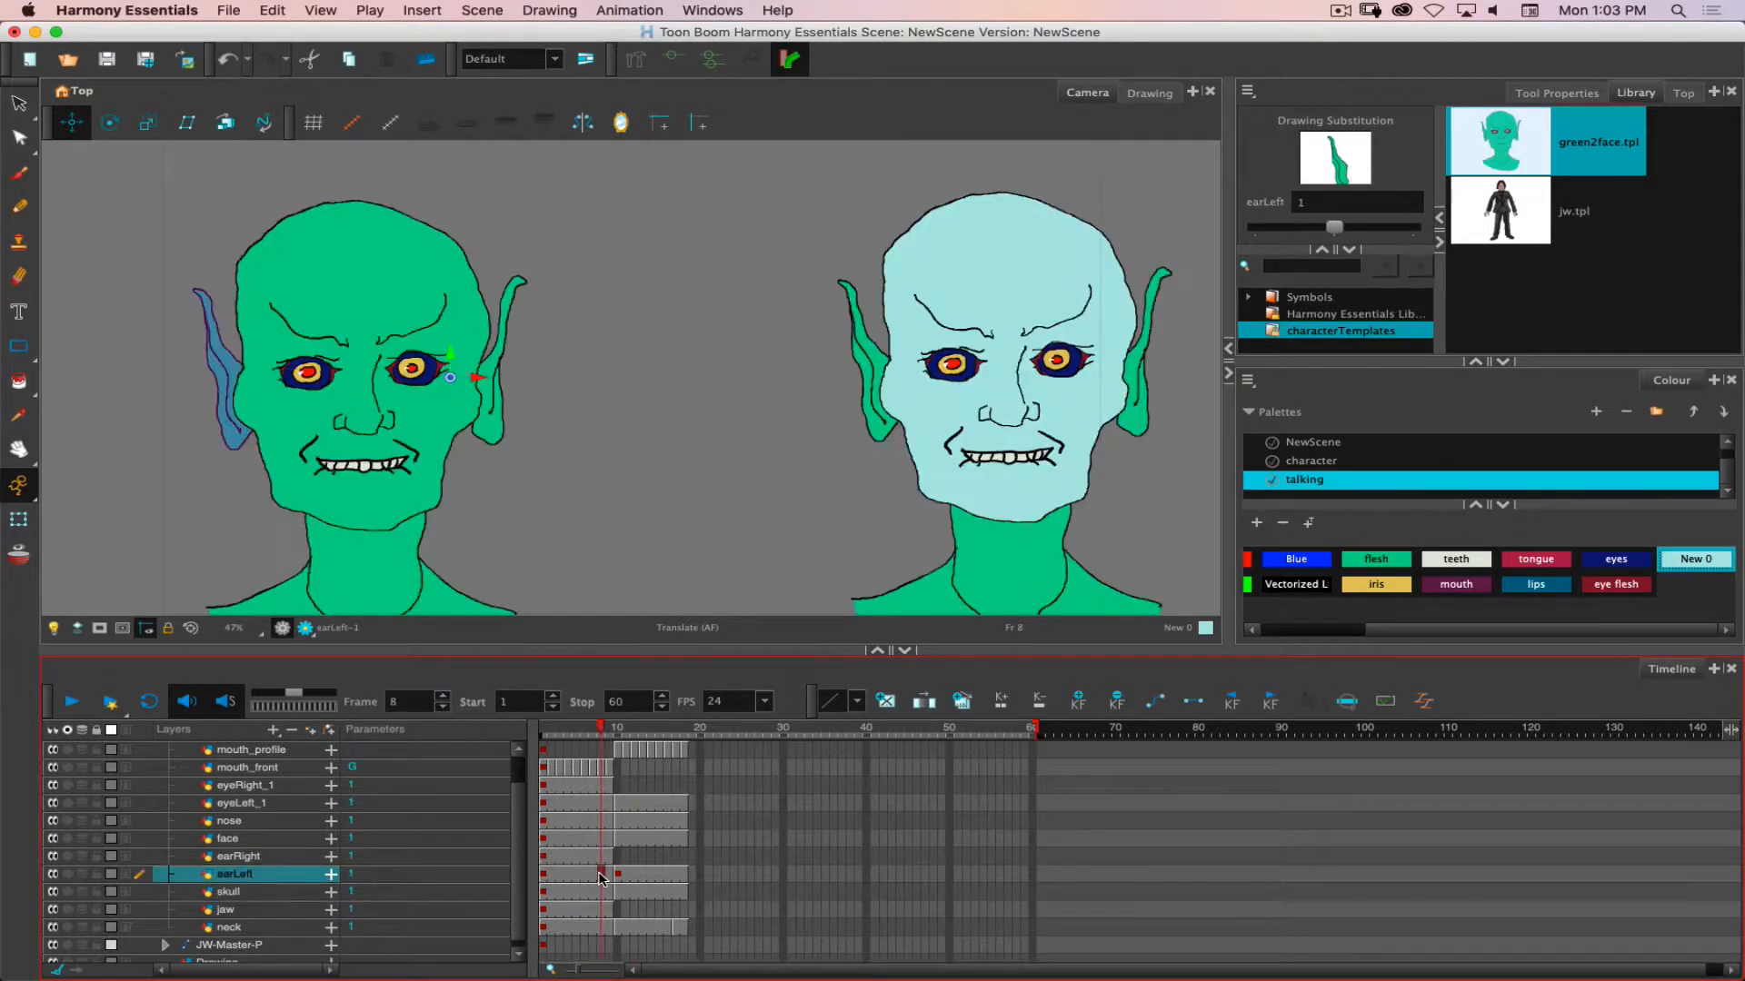
pyautogui.click(642, 875)
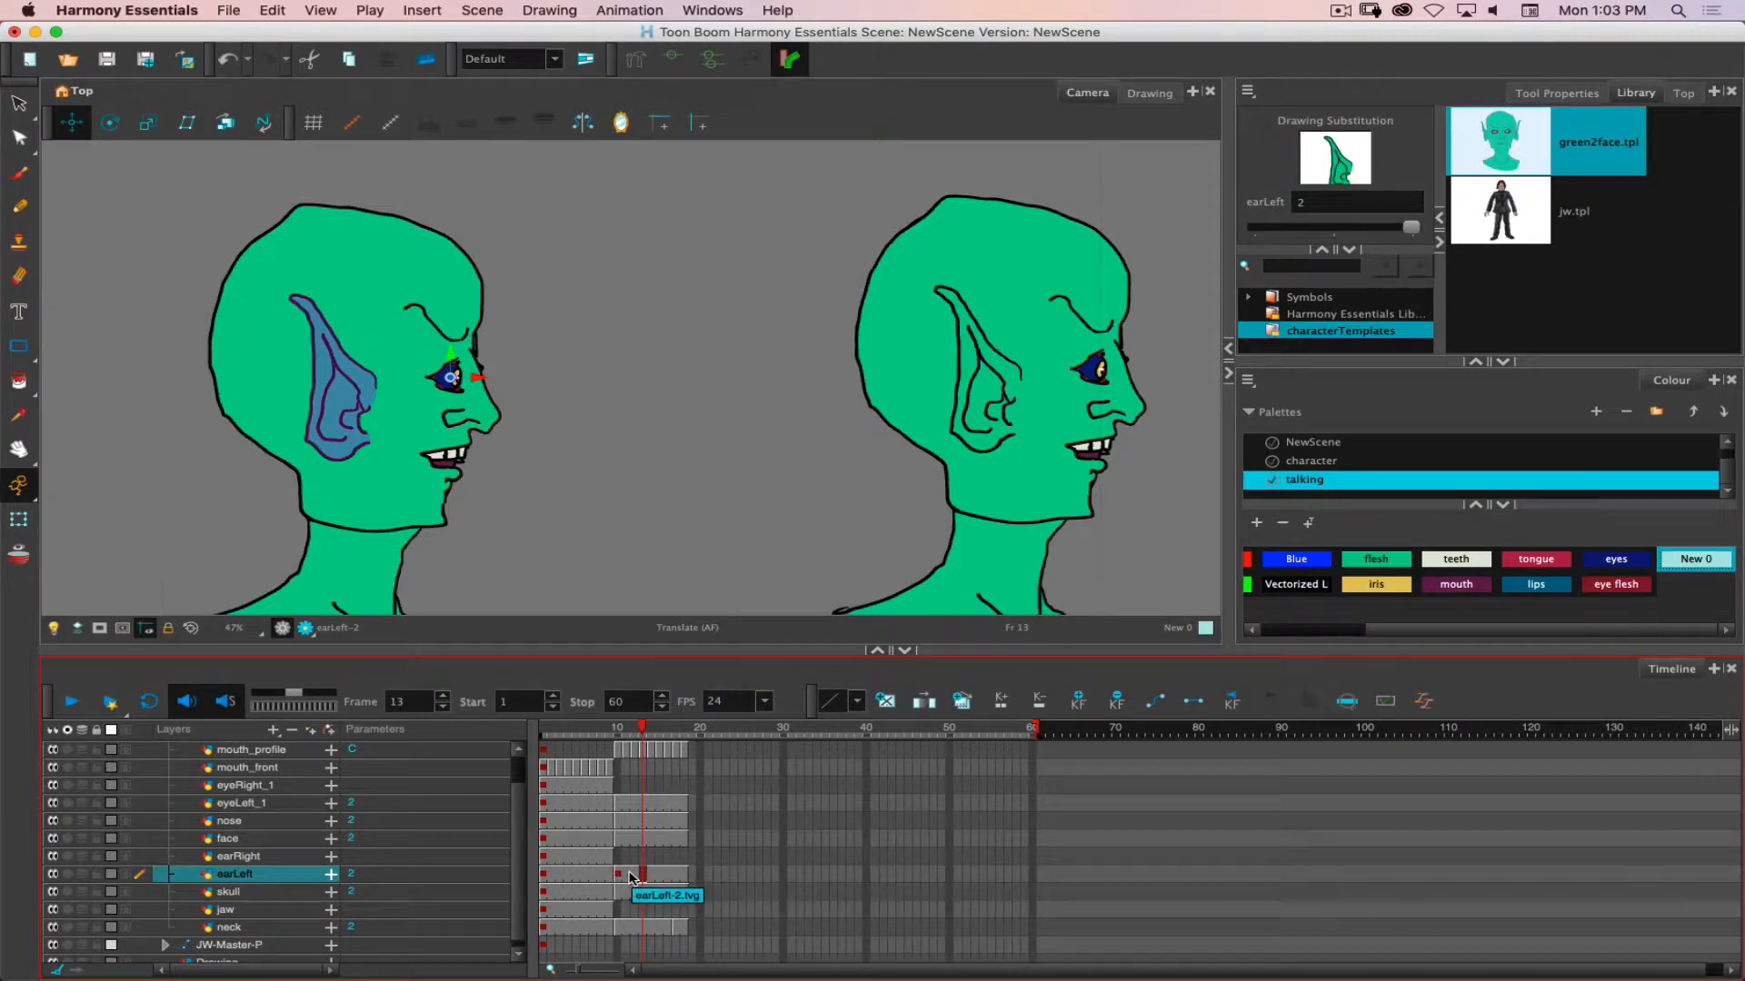
pyautogui.click(618, 875)
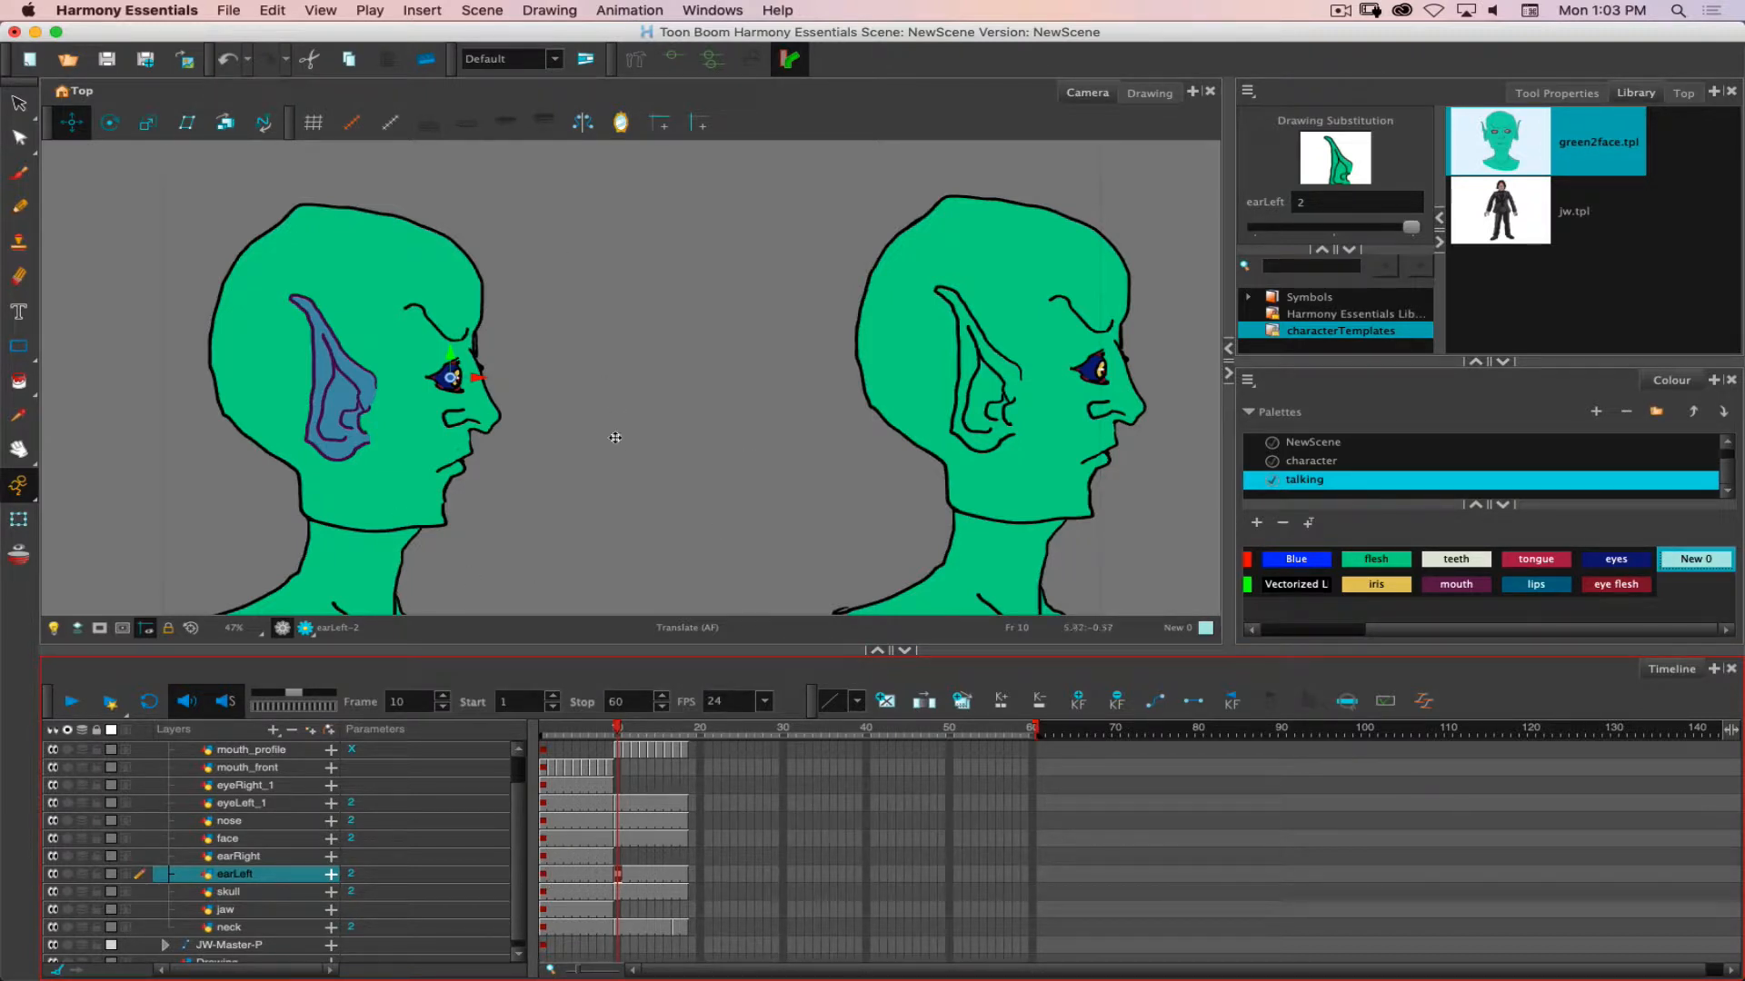
pyautogui.click(558, 874)
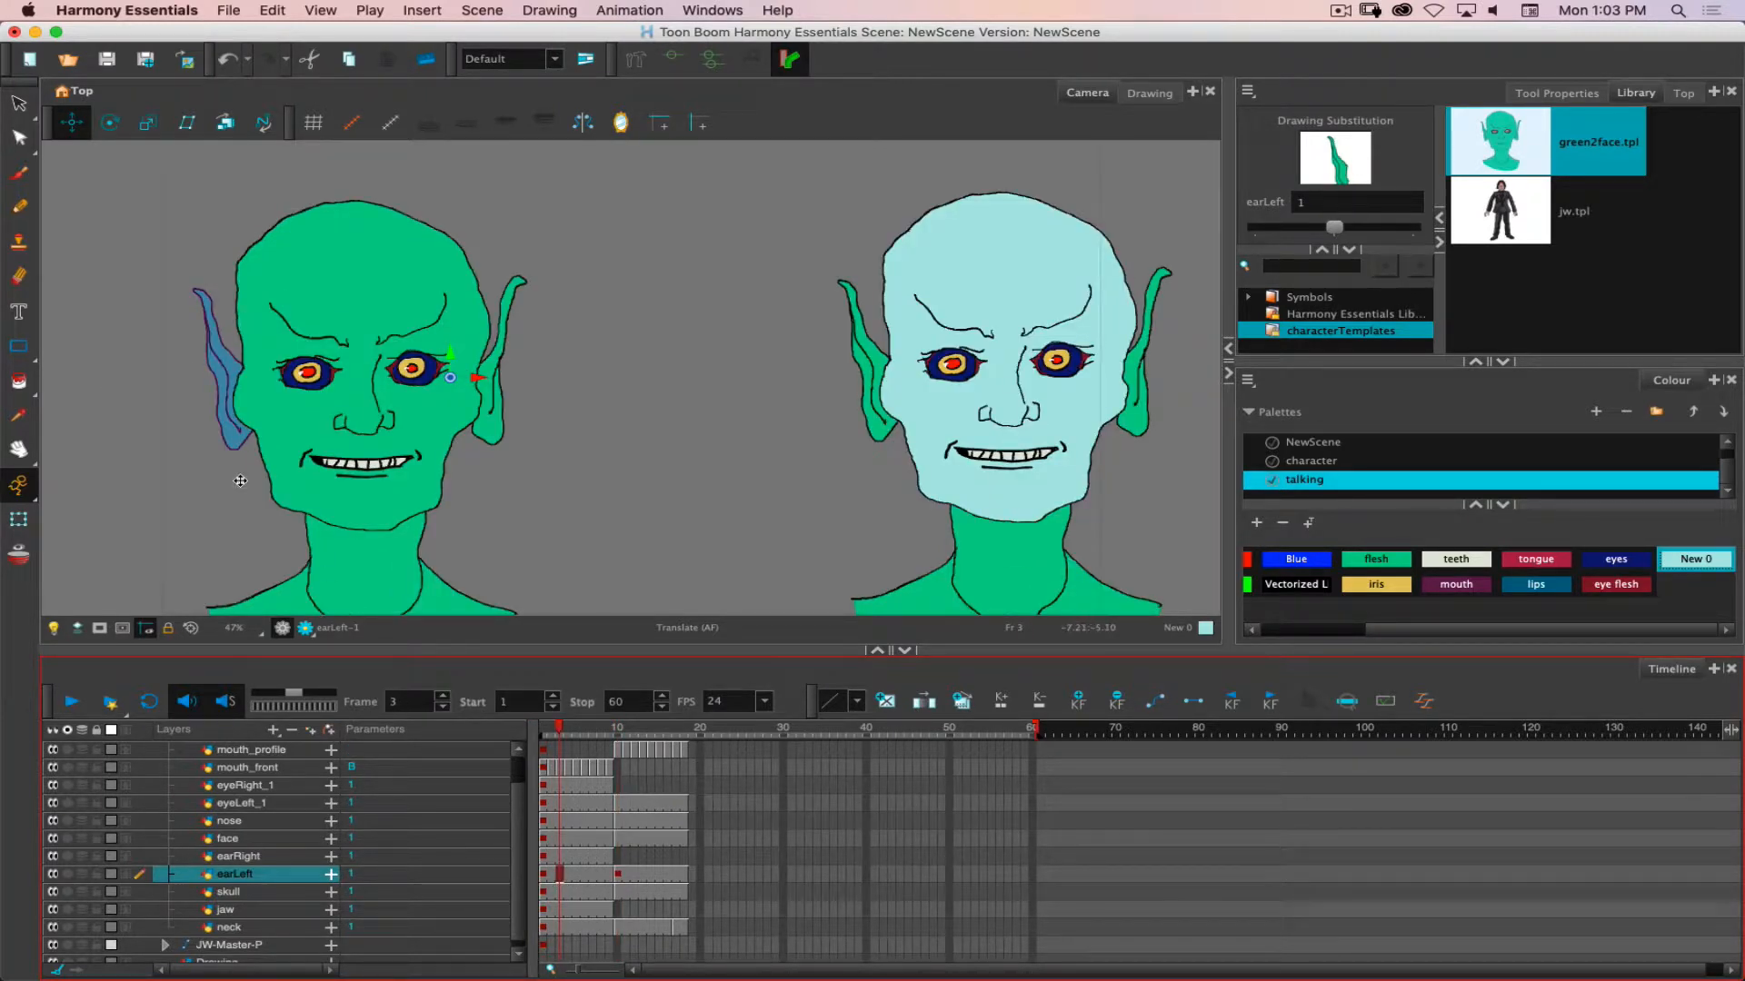
pyautogui.click(618, 874)
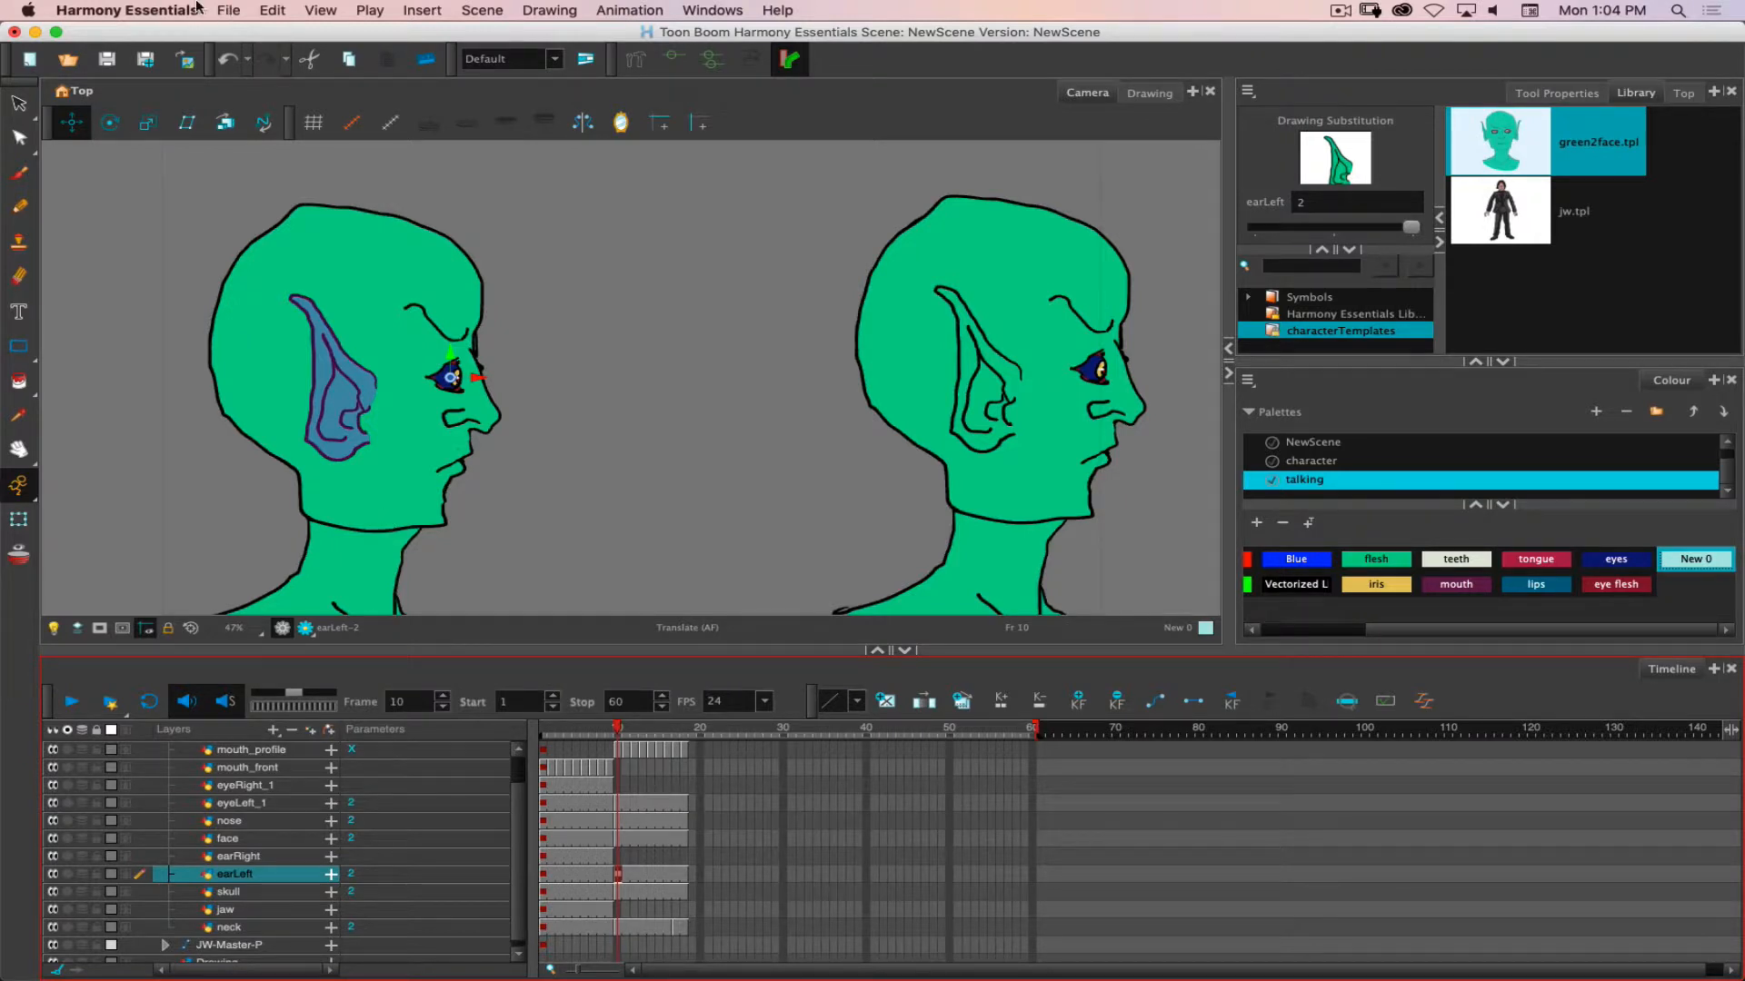
pyautogui.click(159, 10)
pyautogui.click(145, 70)
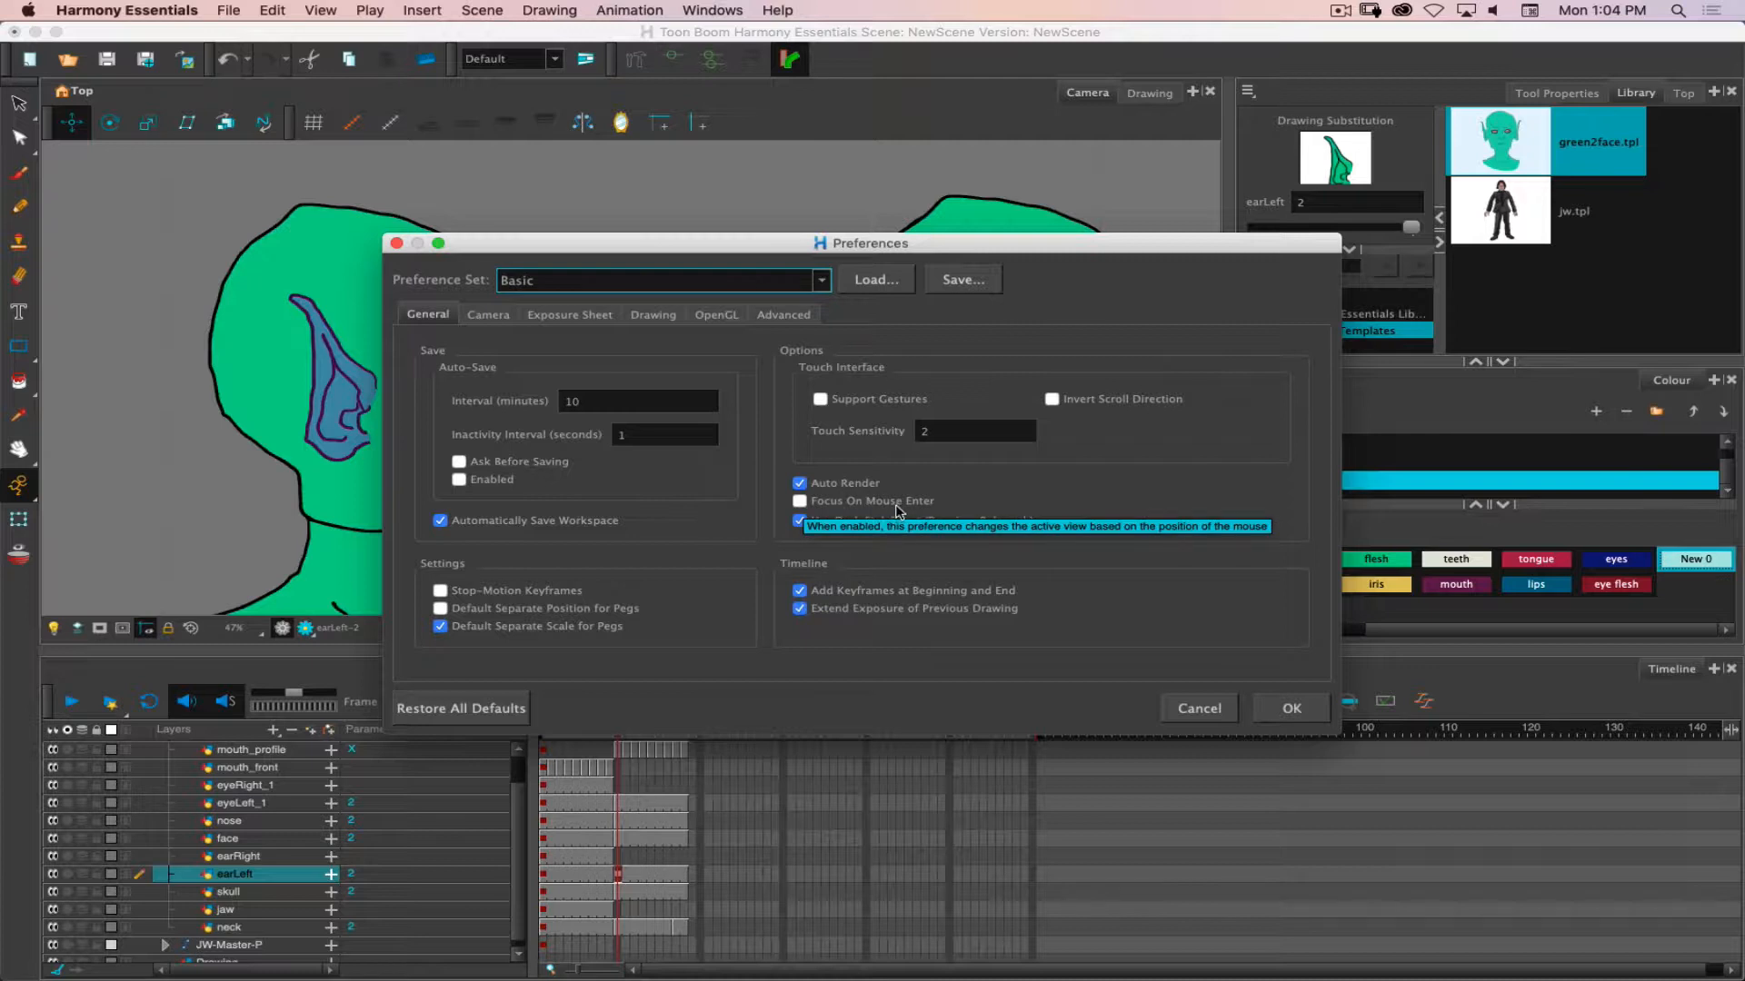
pyautogui.click(800, 502)
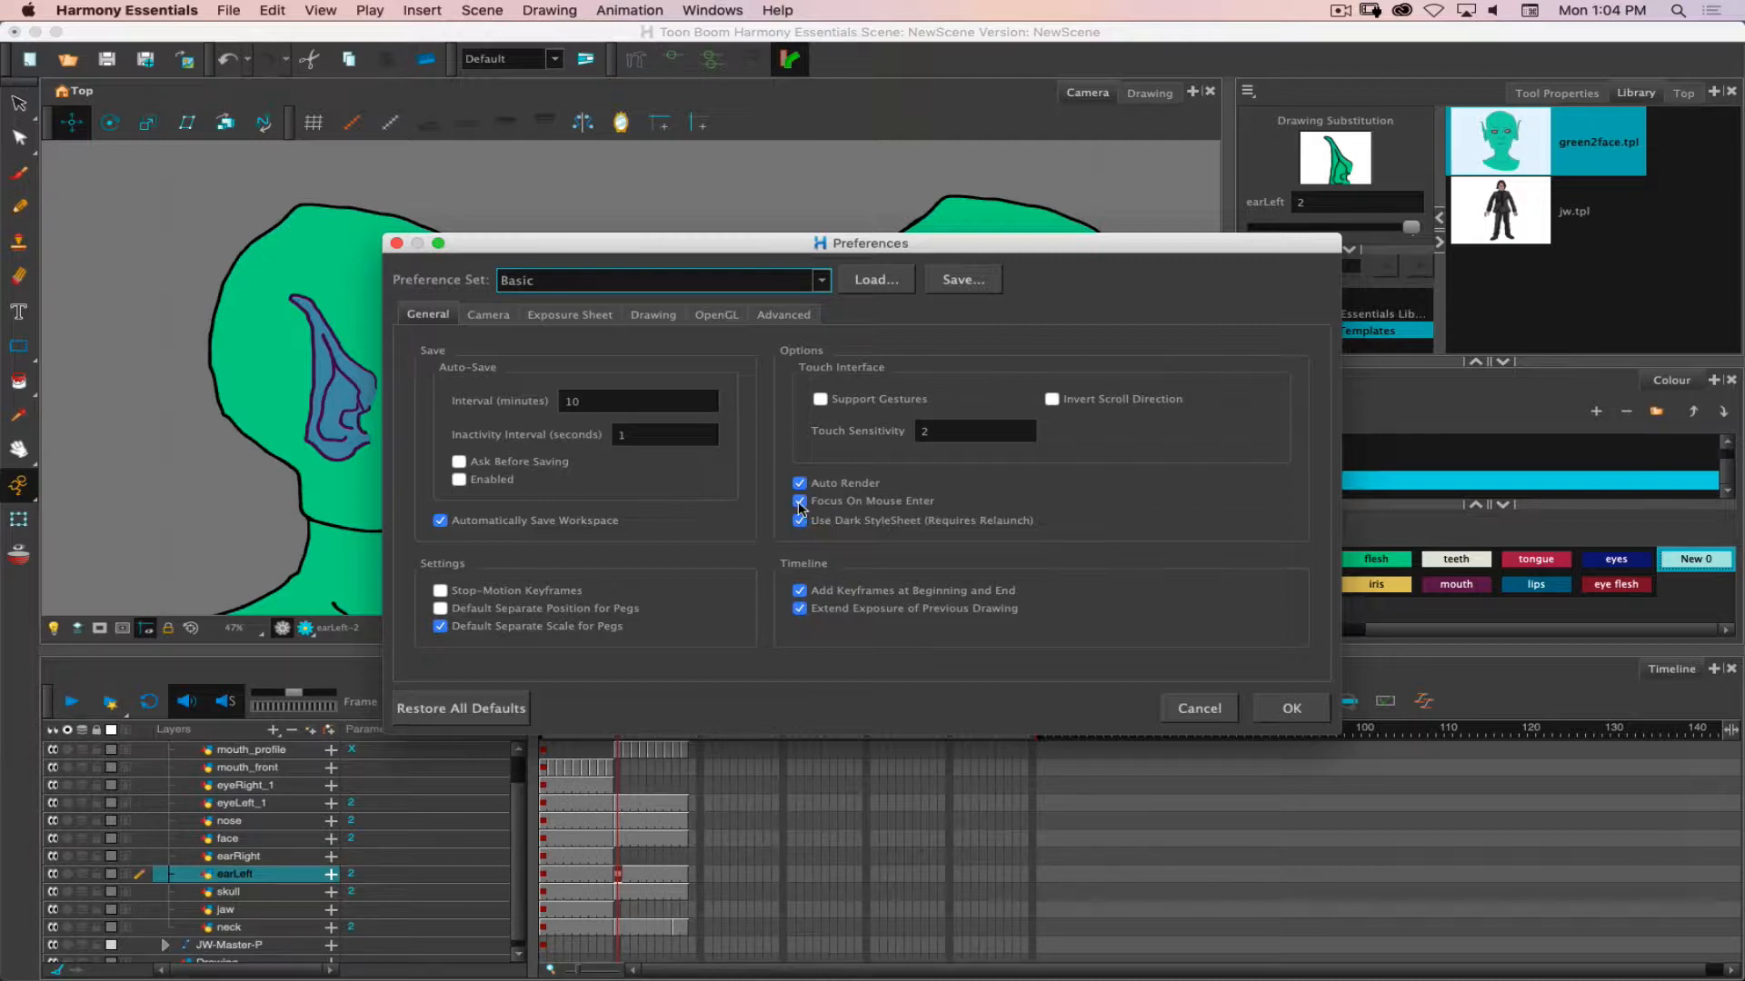
pyautogui.click(1217, 709)
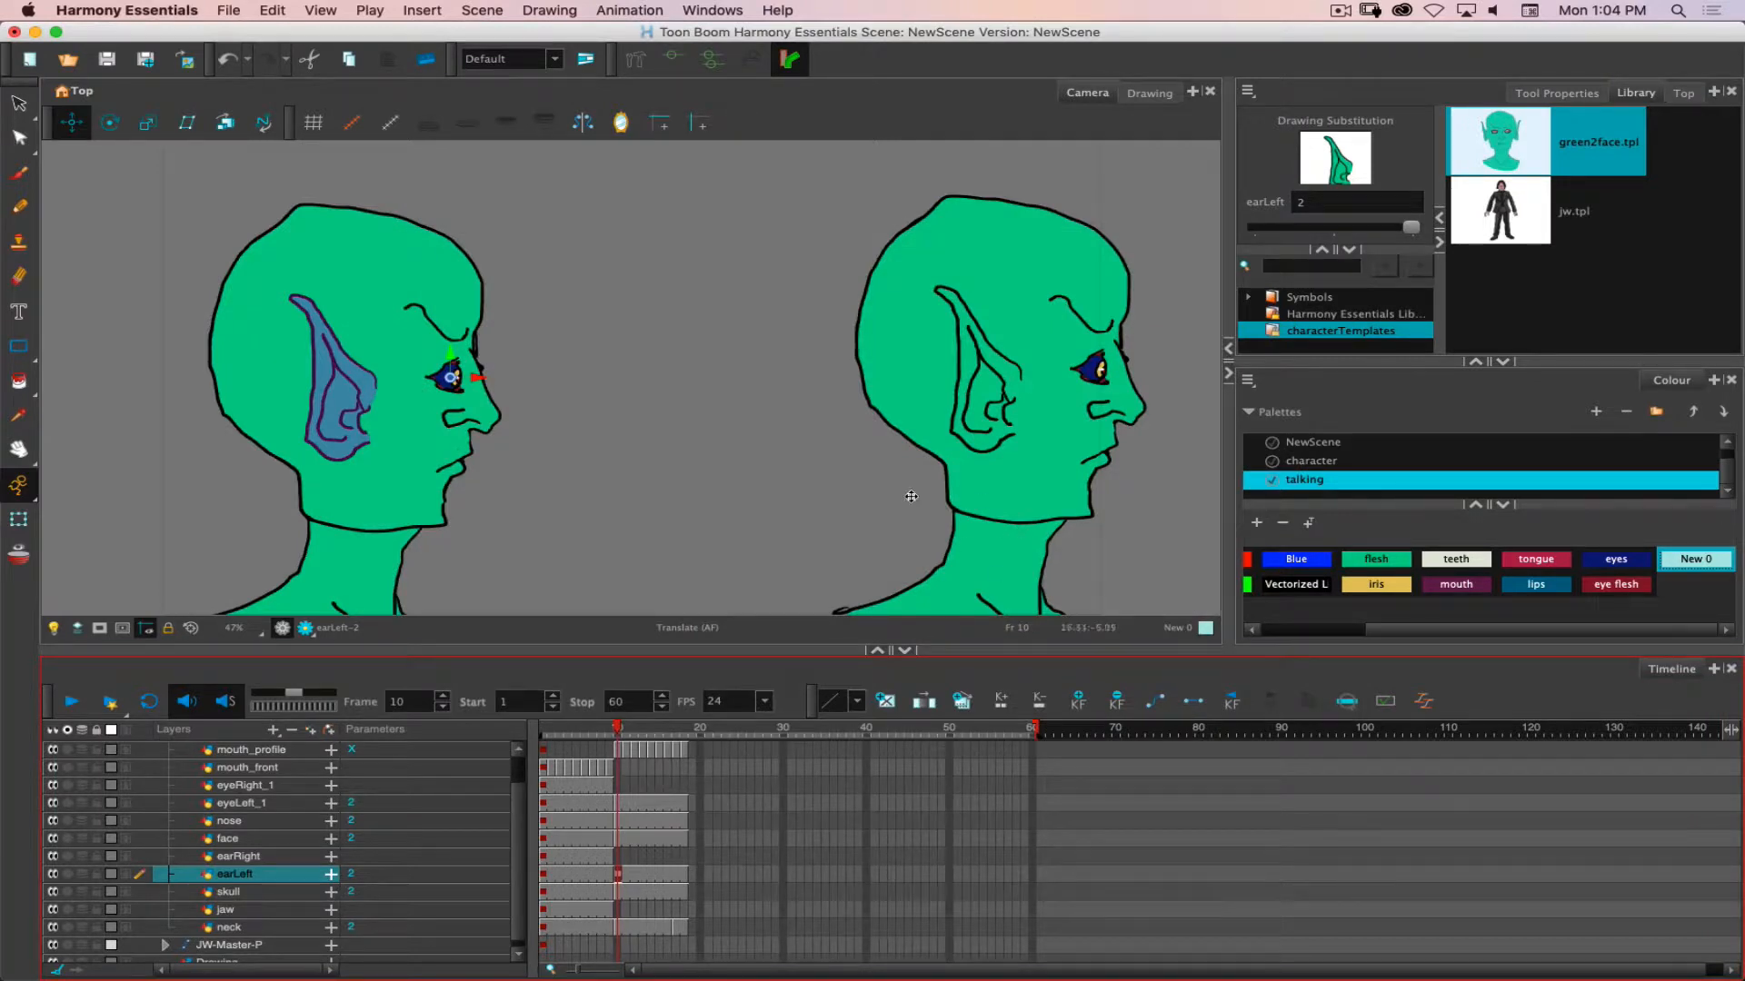
# Give focus to the main scene view, the template library and the timeline in turn.
pyautogui.click(804, 115)
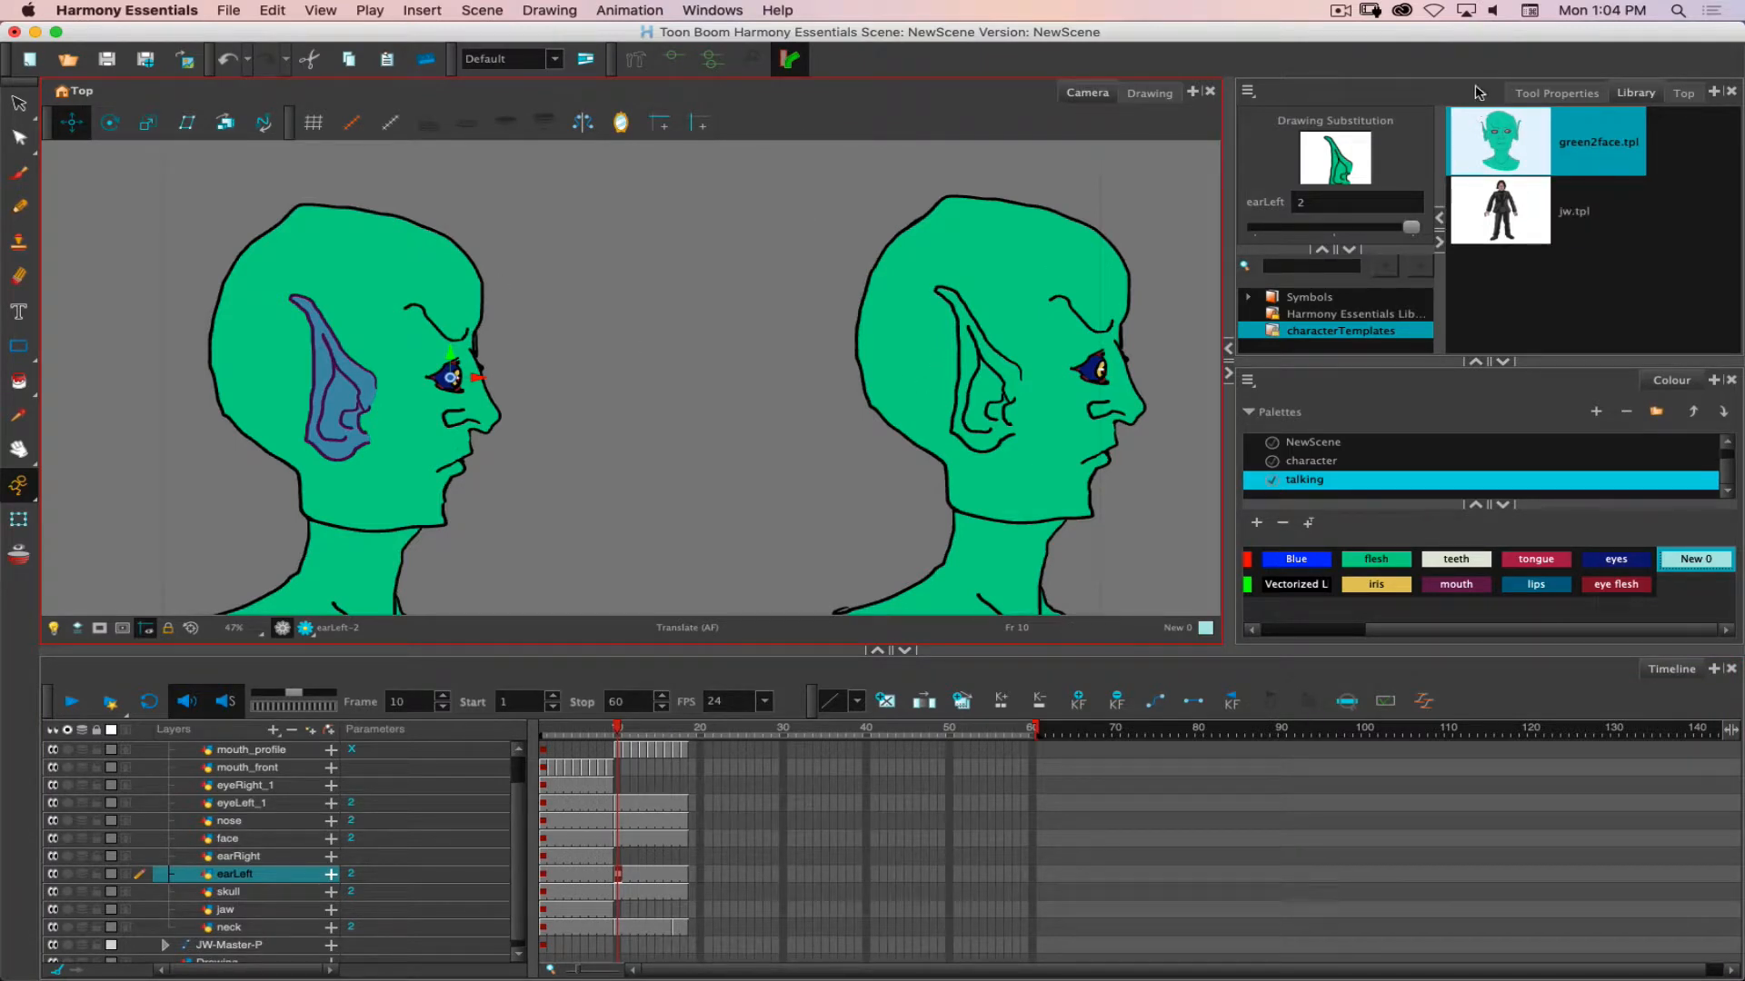
pyautogui.click(1636, 94)
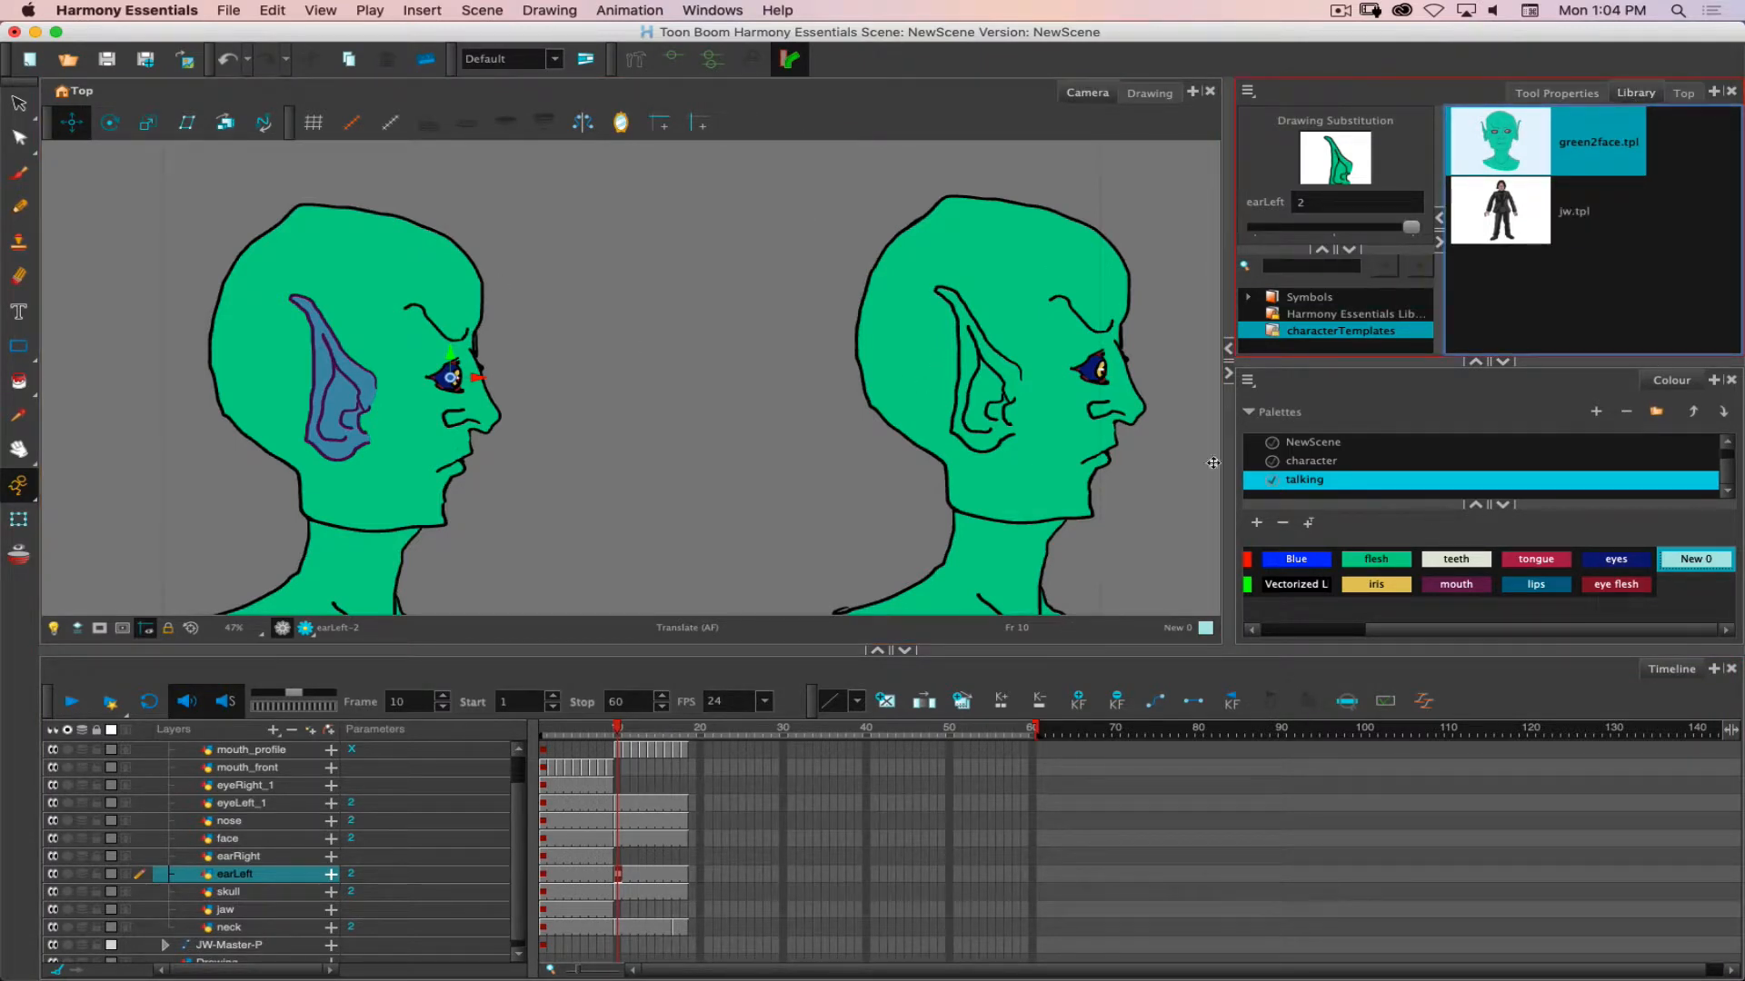
pyautogui.click(752, 671)
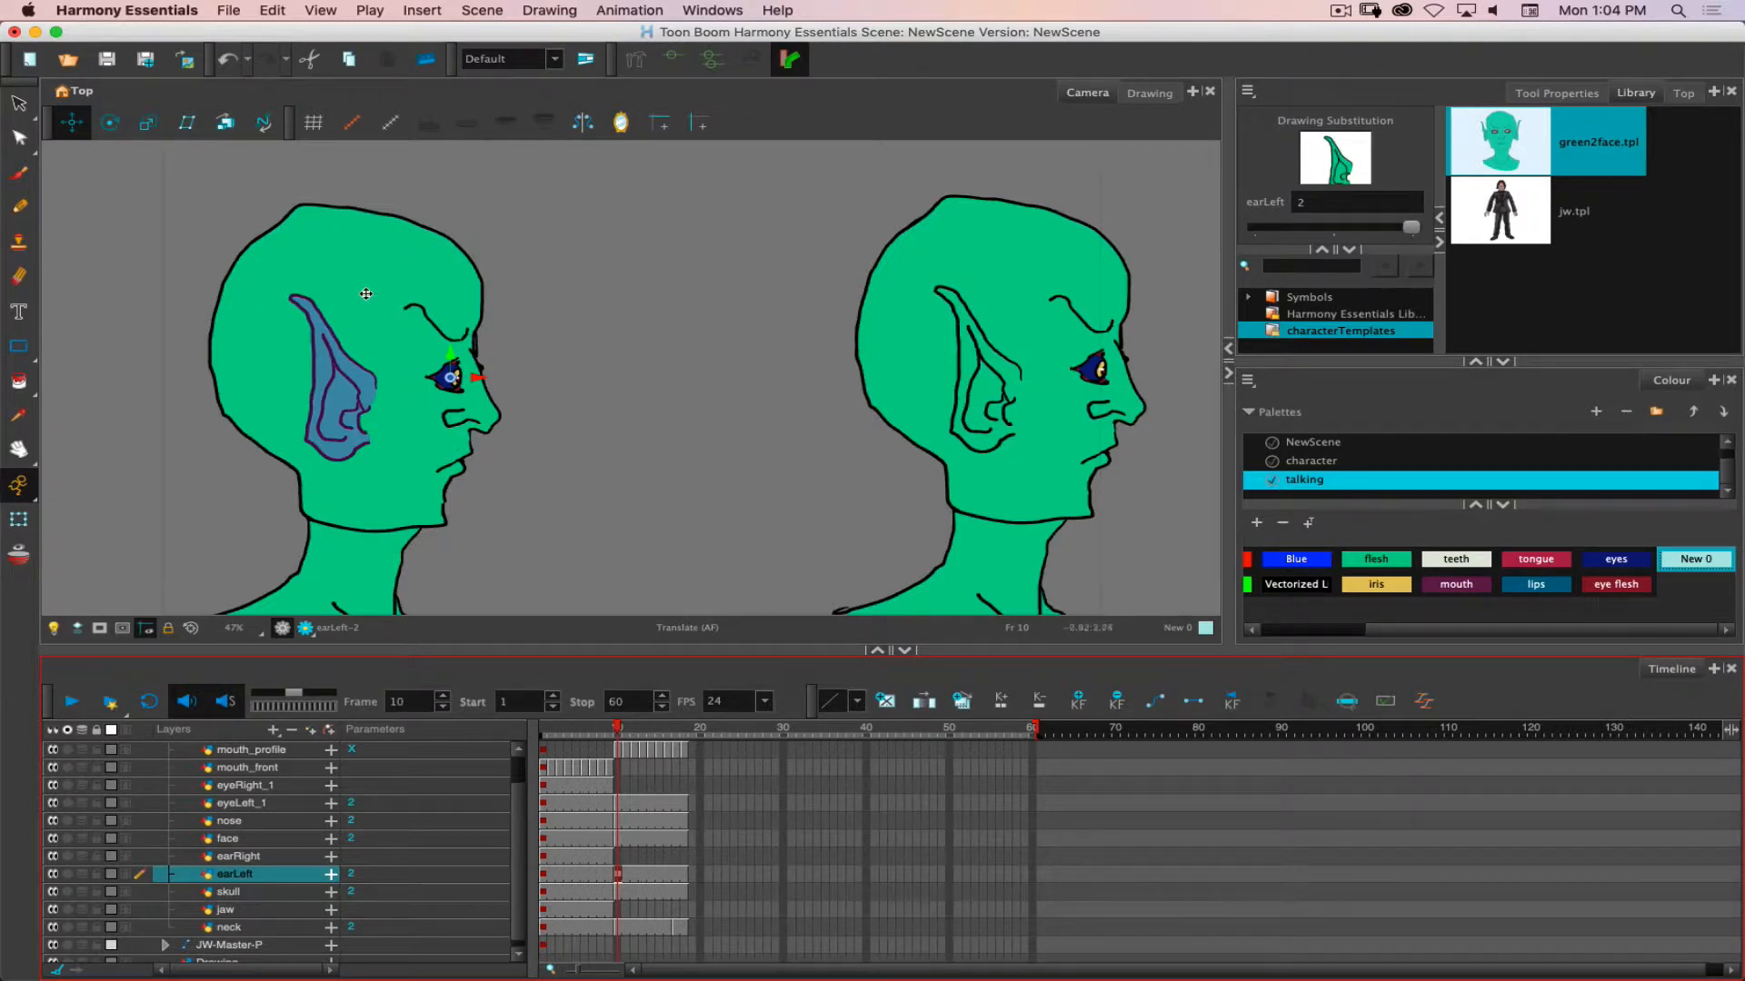
# Enable the Focus On Mouse Enter preference and apply it.
pyautogui.click(136, 10)
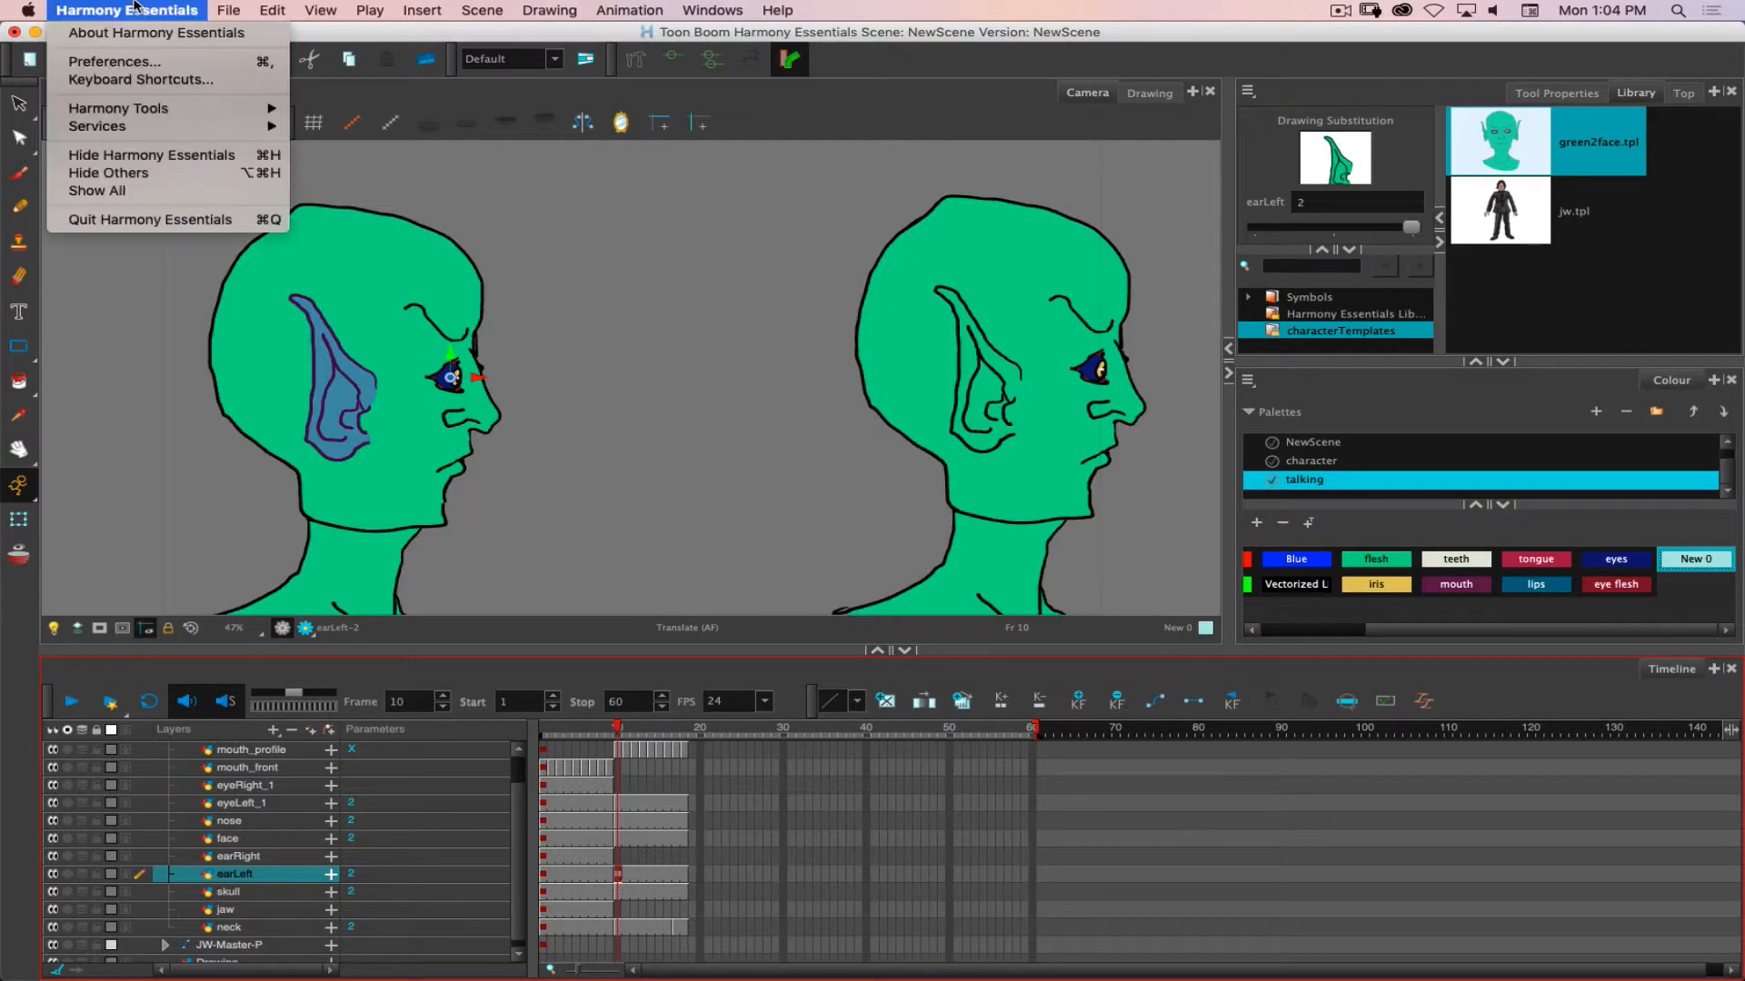
pyautogui.click(144, 61)
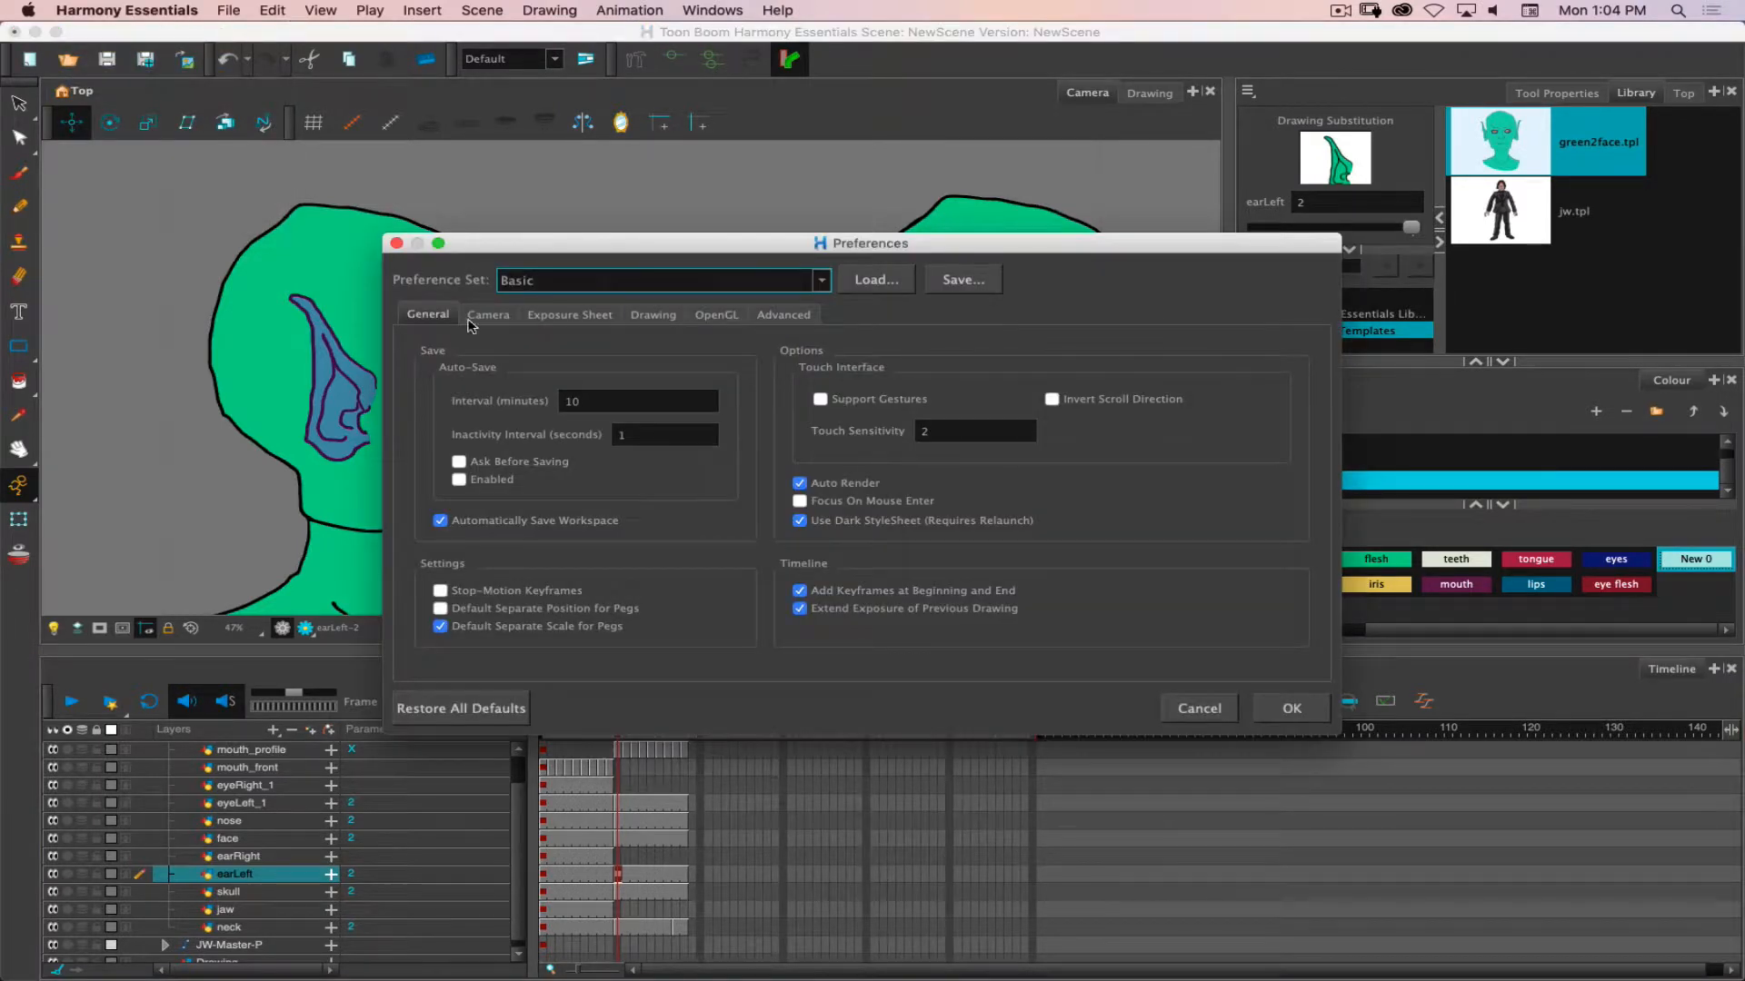
pyautogui.click(800, 503)
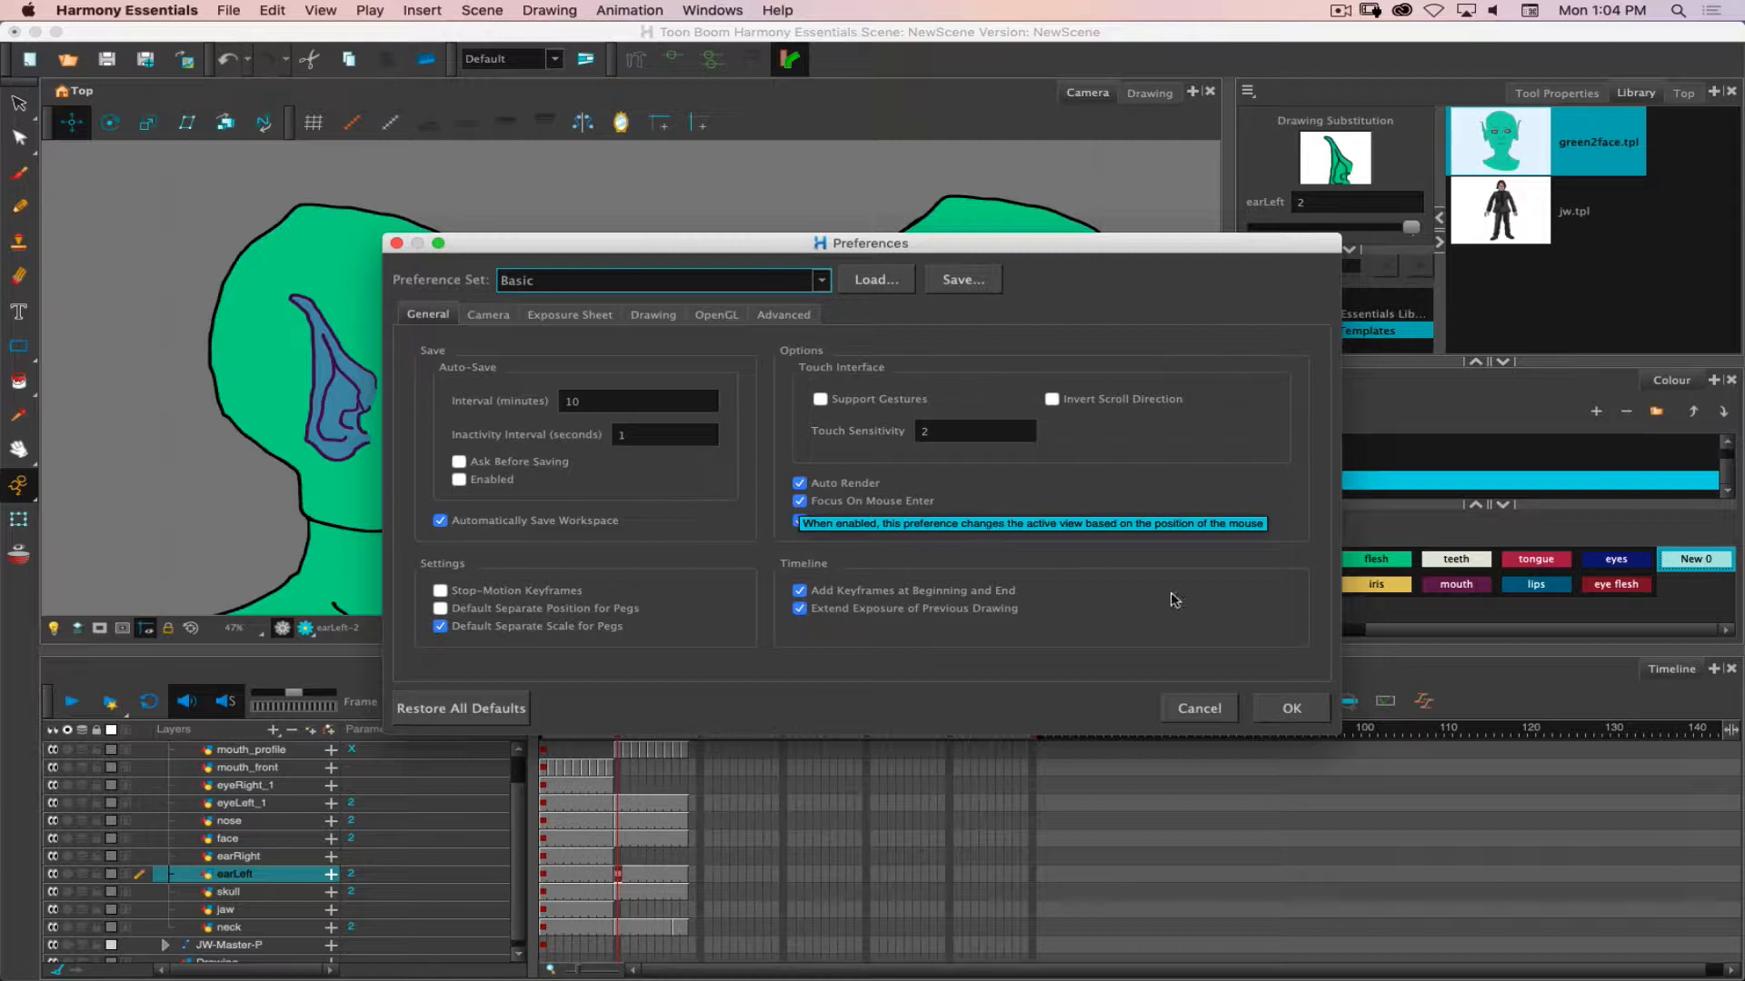
pyautogui.click(1294, 707)
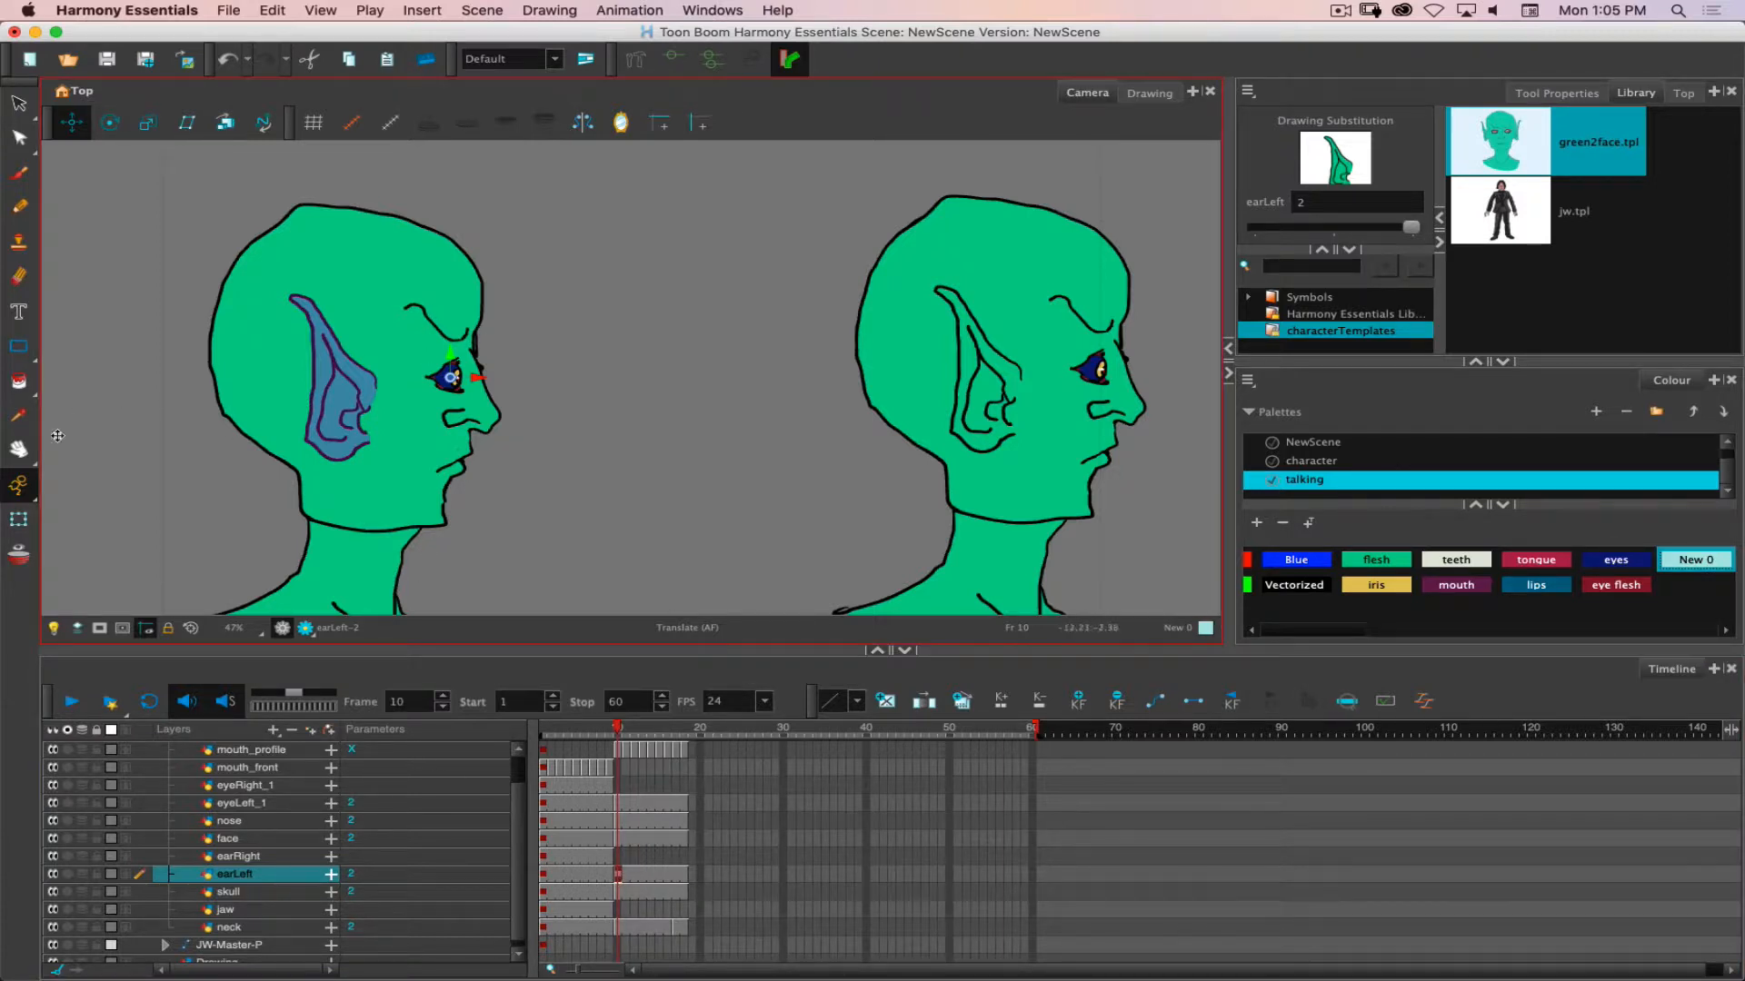
# Activate the Transform tool on the selected earLeft drawing and show the scene's Top view.
pyautogui.click(23, 519)
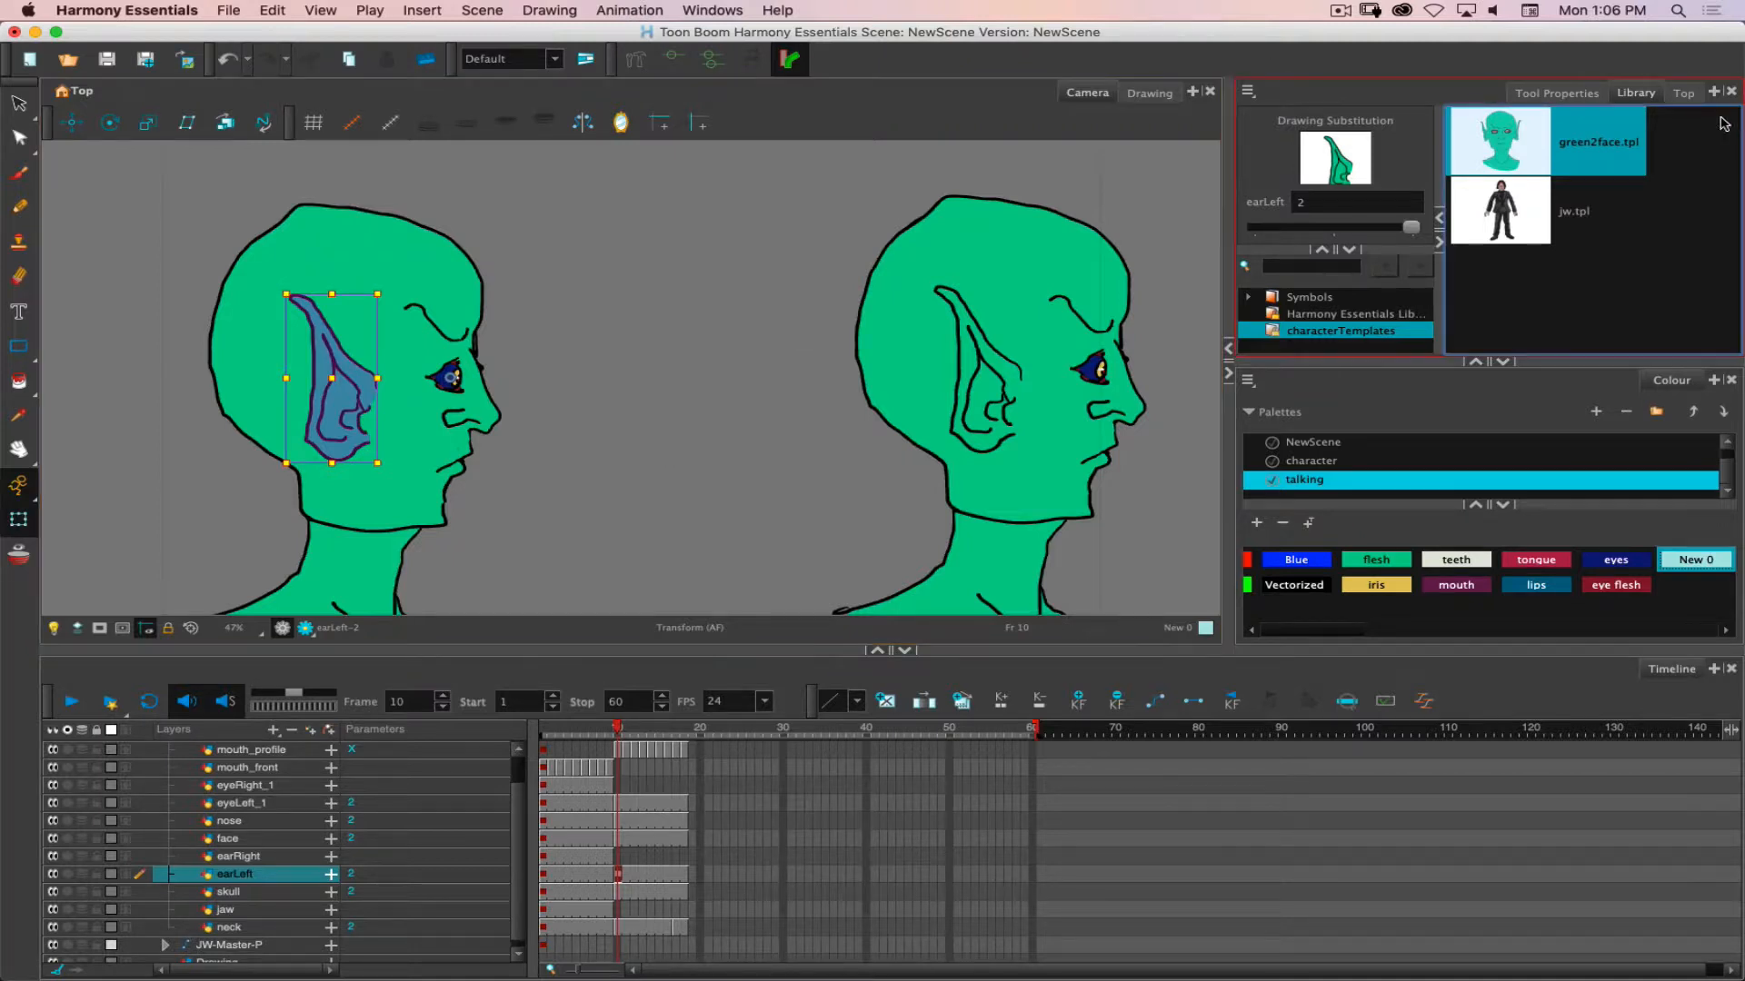
pyautogui.click(1683, 94)
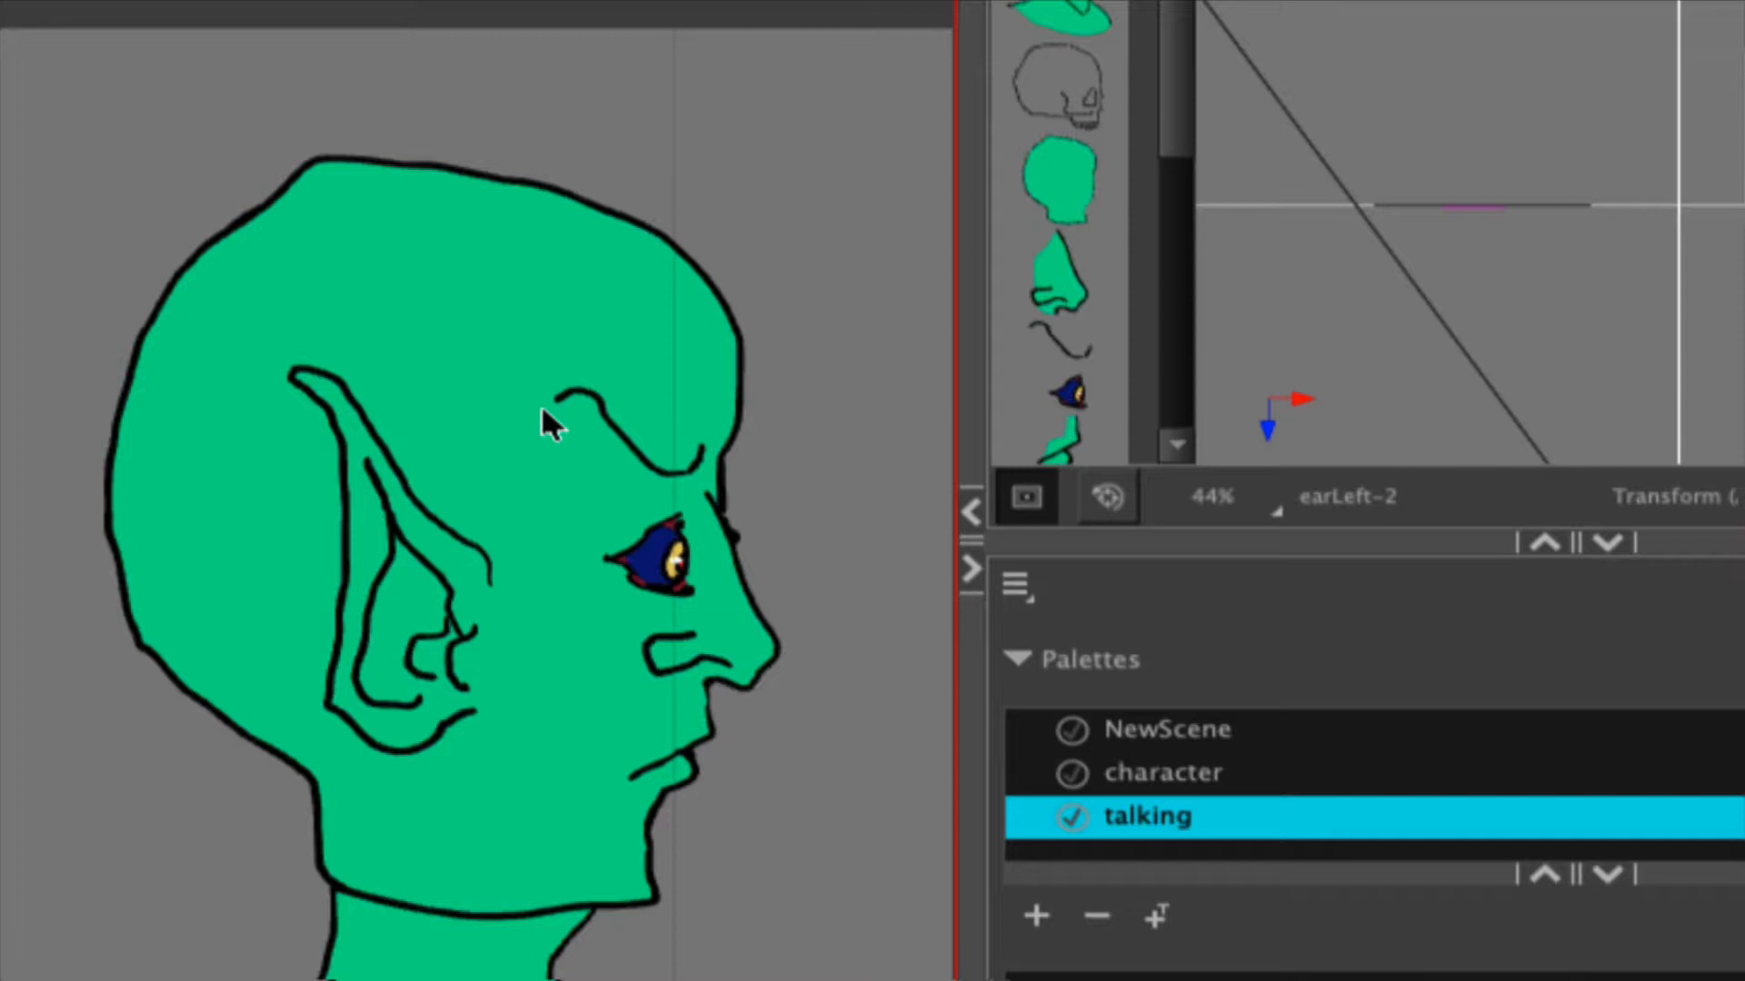
# With the earLeft layer's properties open, nudge the profile ear back in depth behind the face and forward again.
pyautogui.hotkey('alt', 'Up')
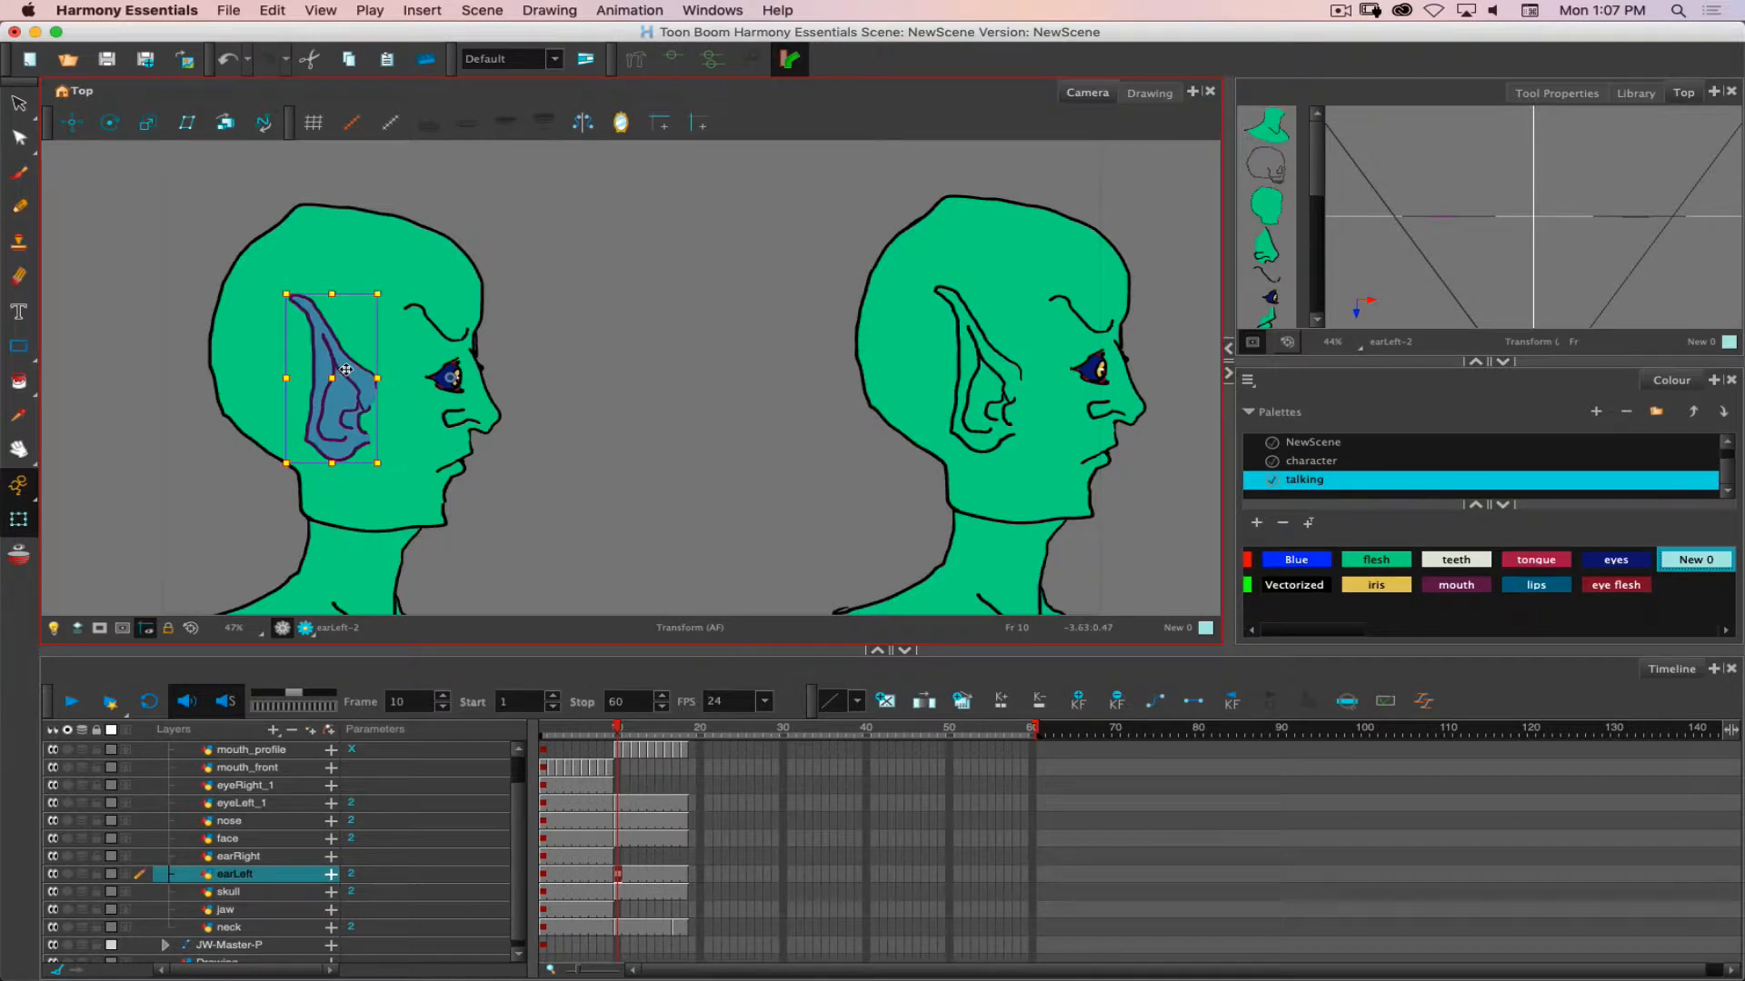
pyautogui.doubleClick(208, 876)
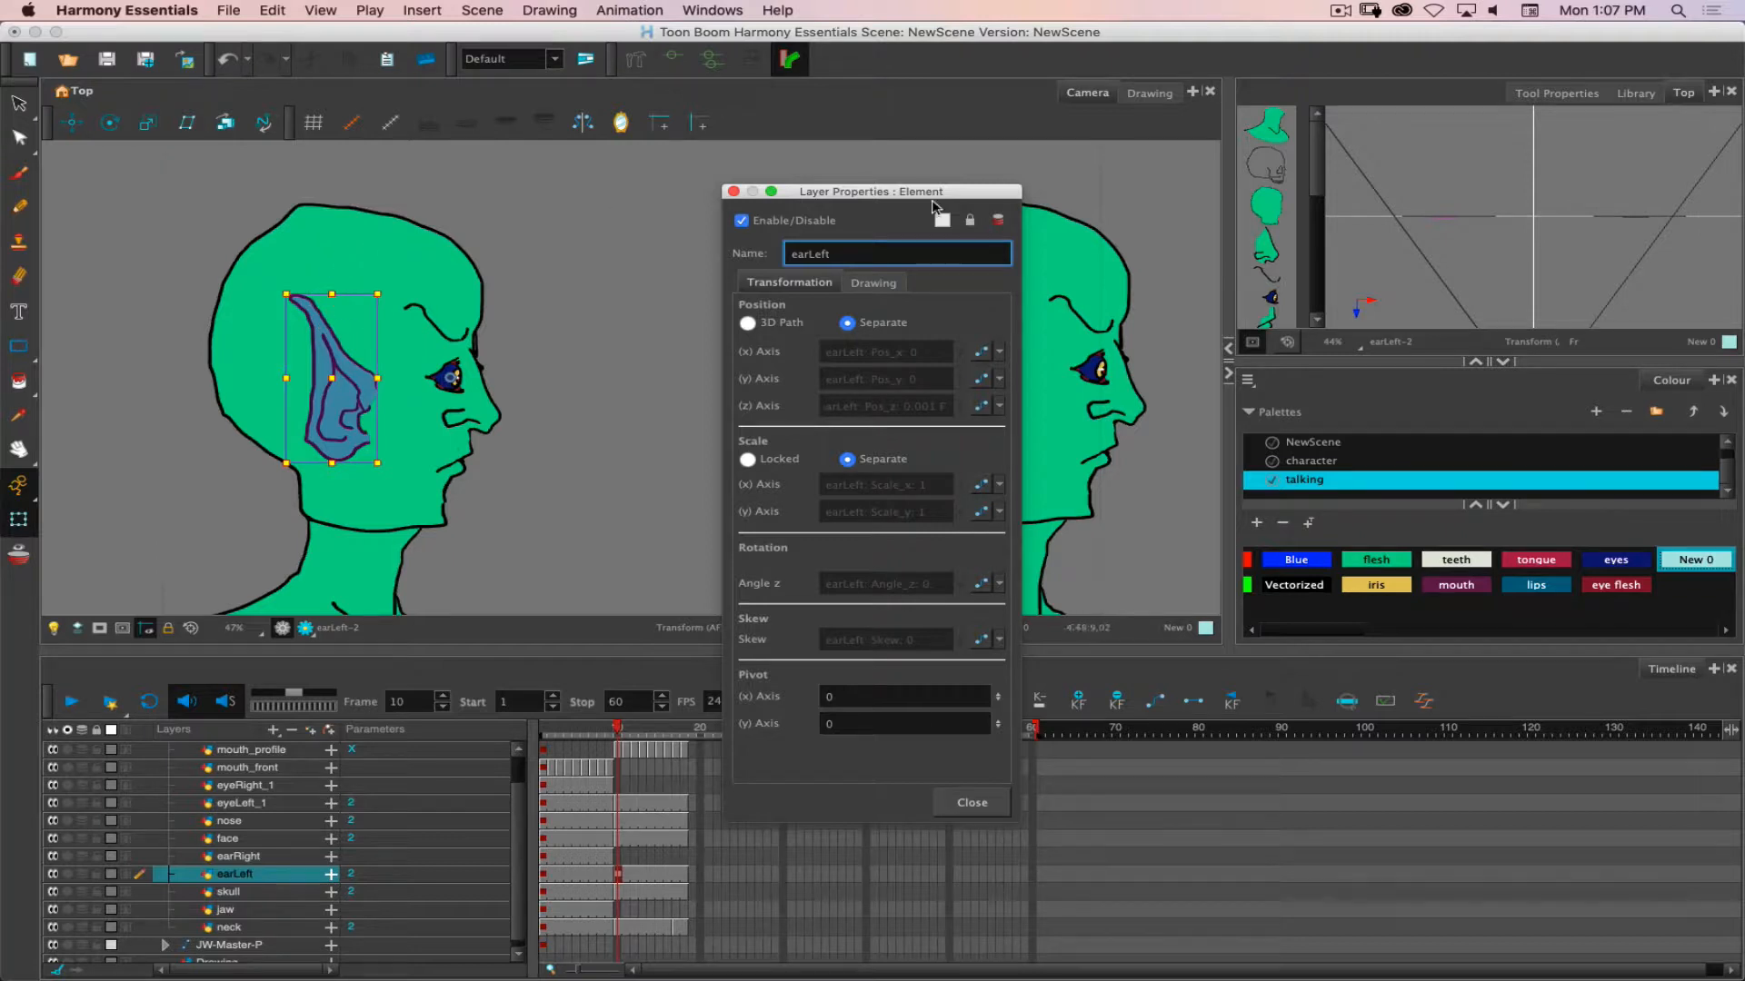
pyautogui.click(526, 339)
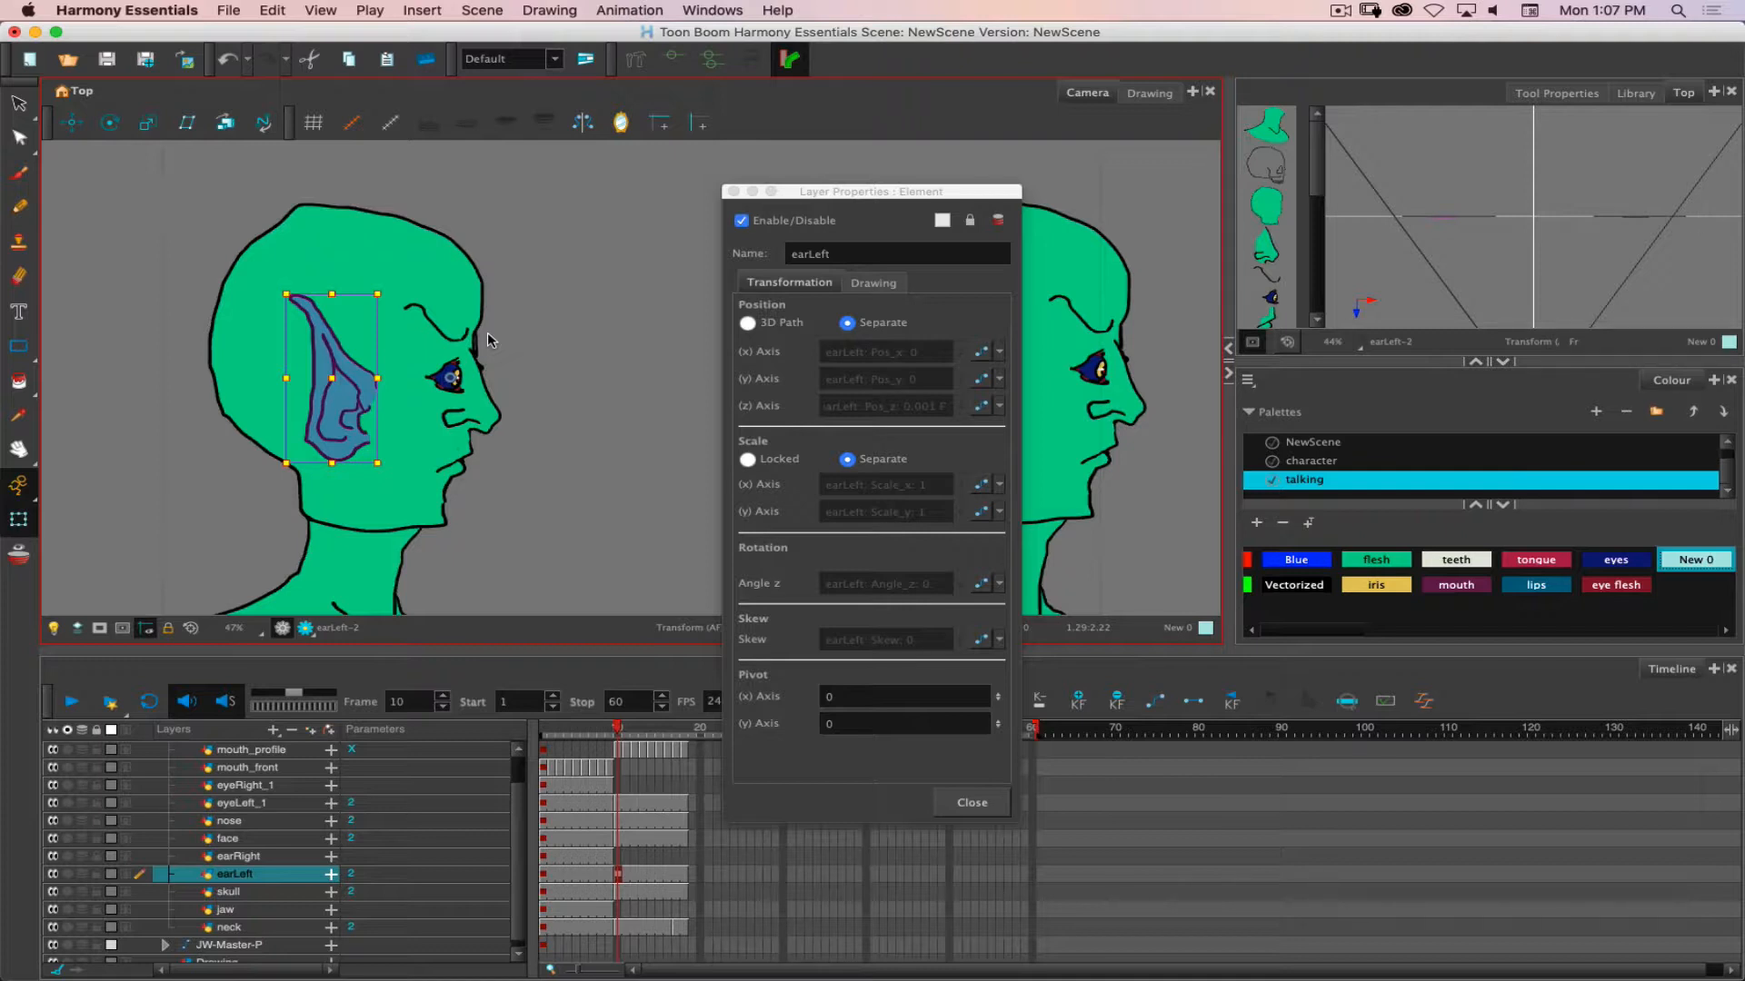
pyautogui.hotkey('alt', 'Up')
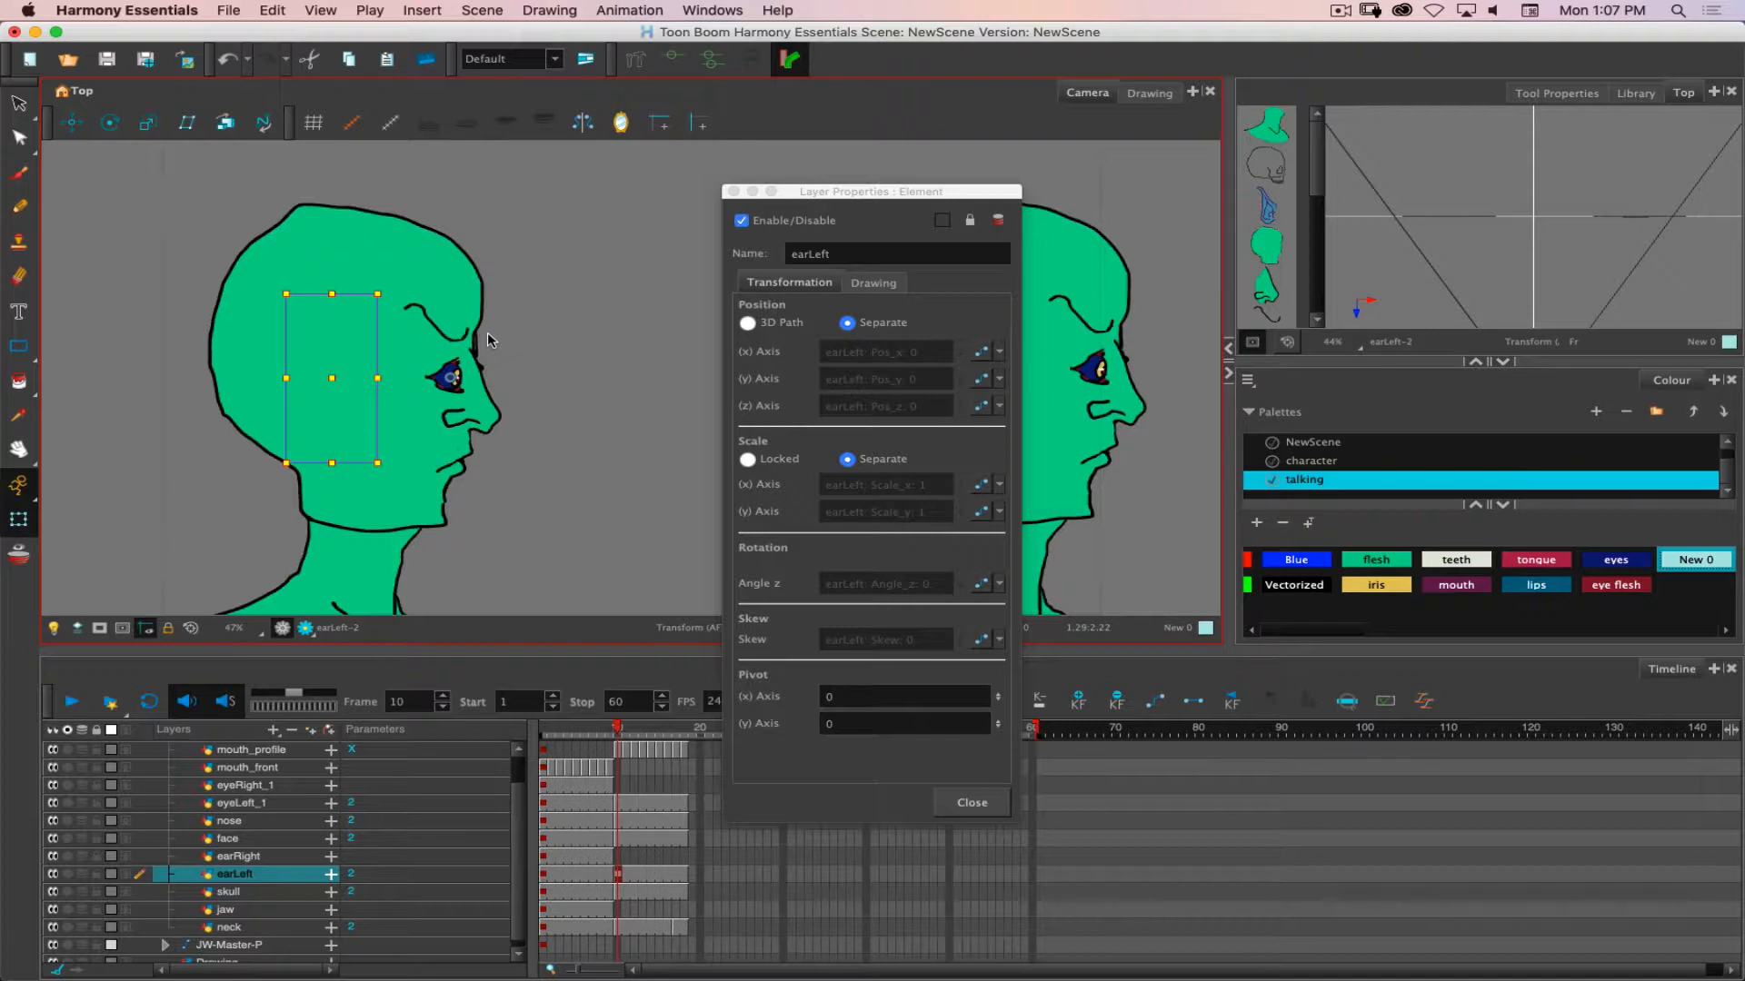
pyautogui.hotkey('alt', 'Up')
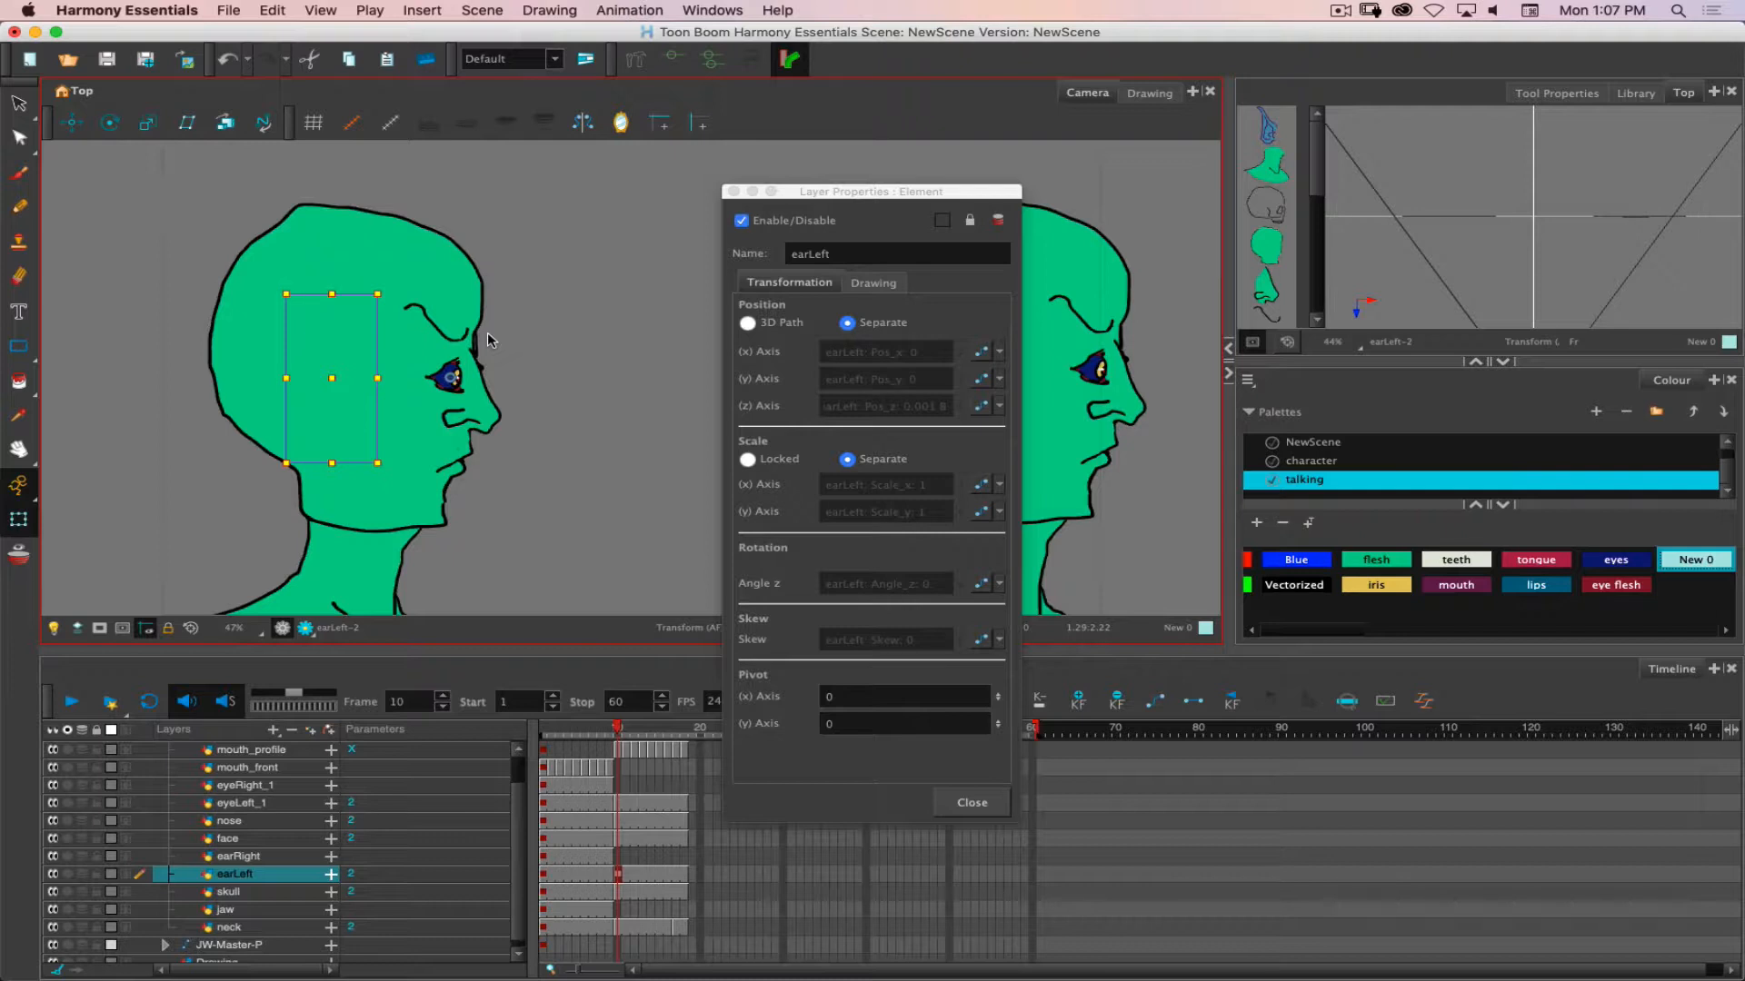
pyautogui.hotkey('alt', 'Down')
pyautogui.hotkey('alt', 'Down')
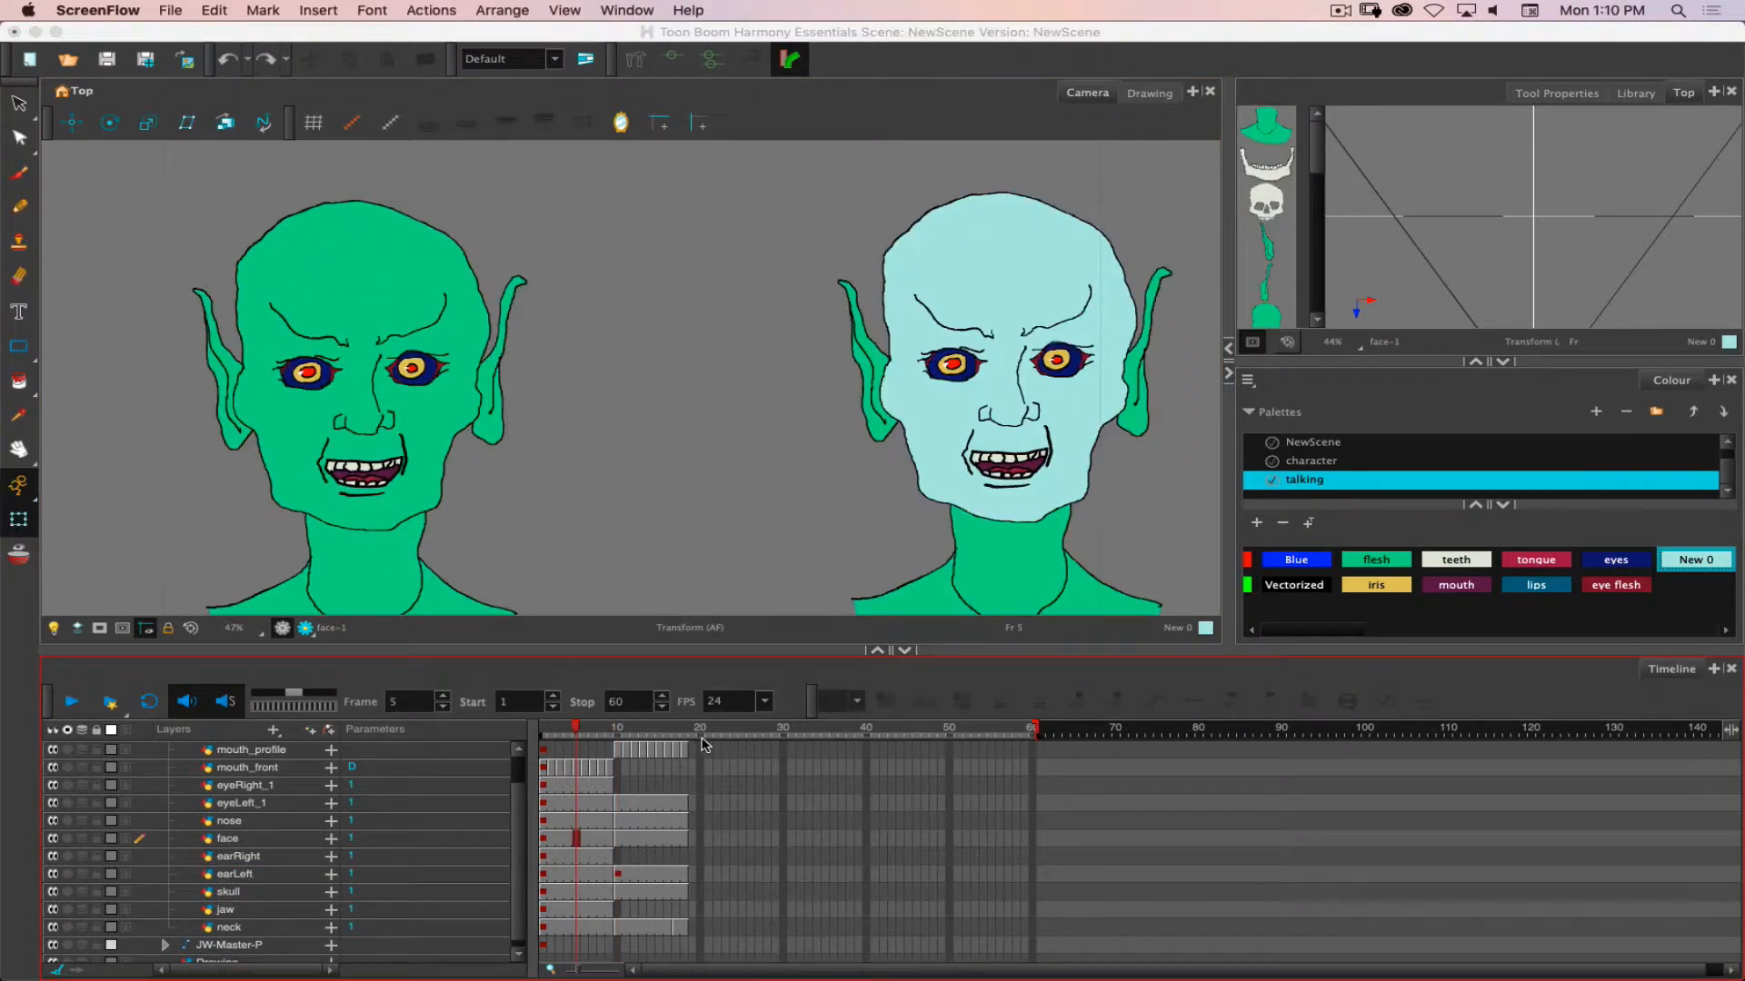
# Delete the exposures from frame 2 onward on all GreenFaceMaster-P drawing layers, from mouth_profile down to neck.
pyautogui.scroll(1, 696, 755)
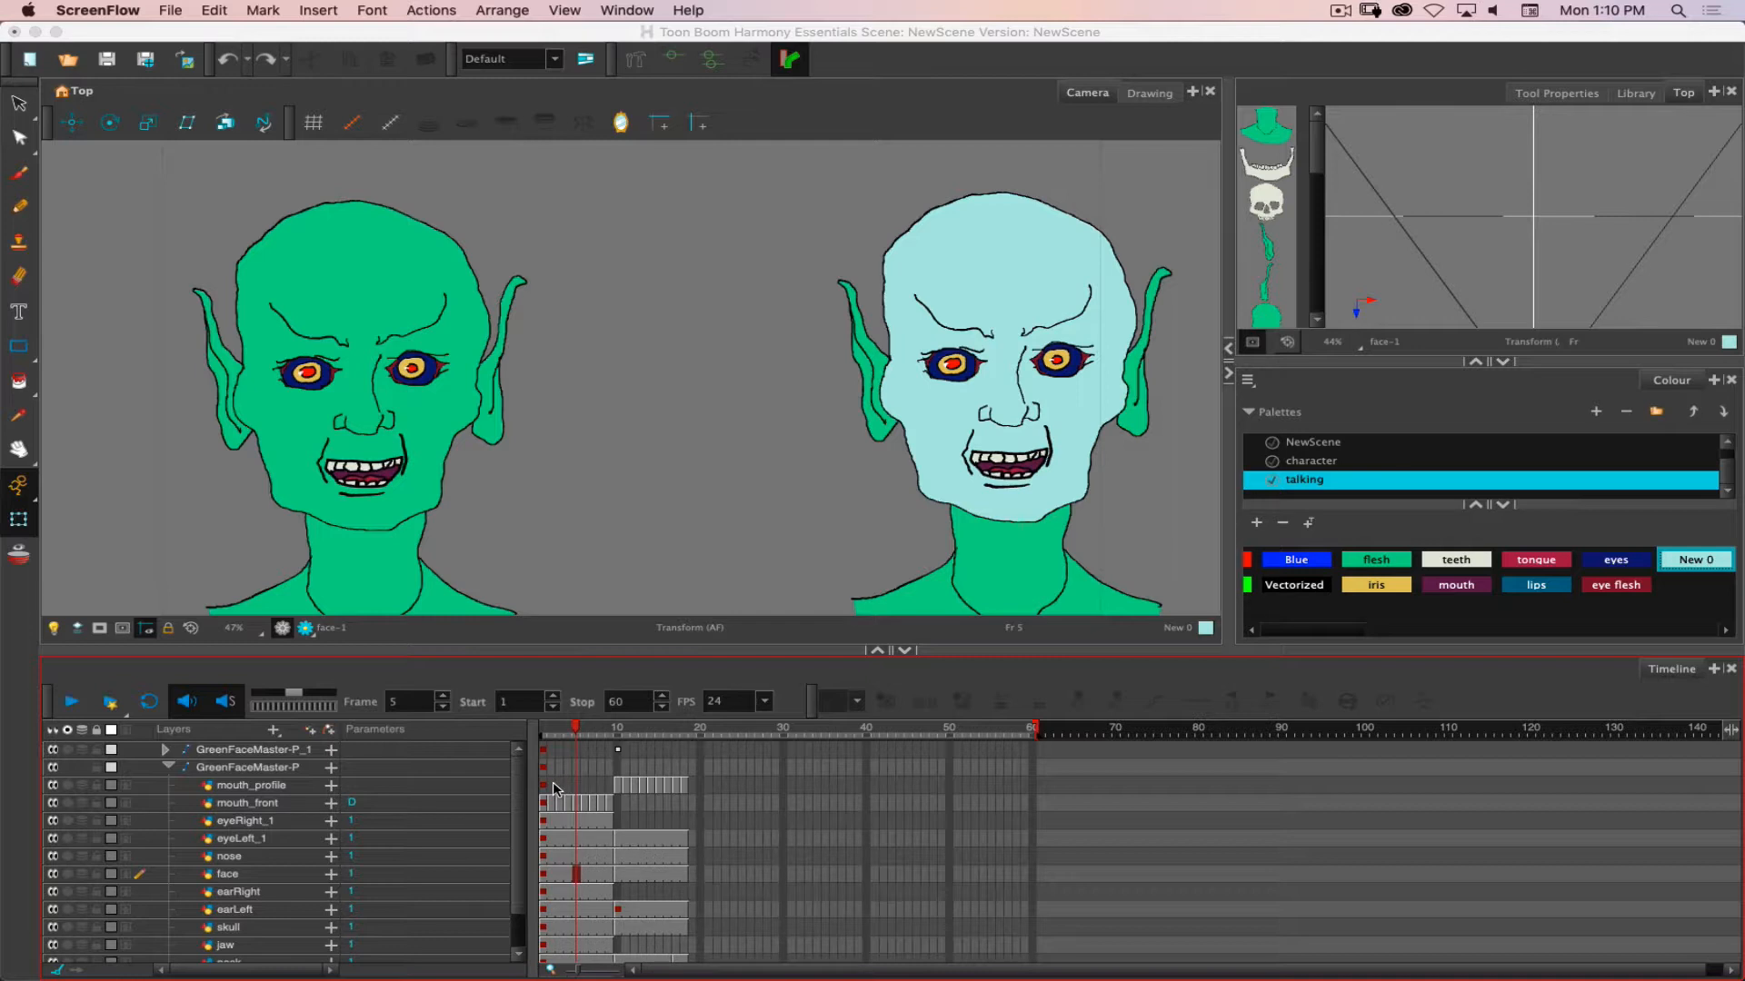
pyautogui.moveTo(552, 781)
pyautogui.mouseDown()
pyautogui.moveTo(741, 913)
pyautogui.moveTo(691, 954)
pyautogui.moveTo(669, 811)
pyautogui.moveTo(684, 927)
pyautogui.mouseUp()
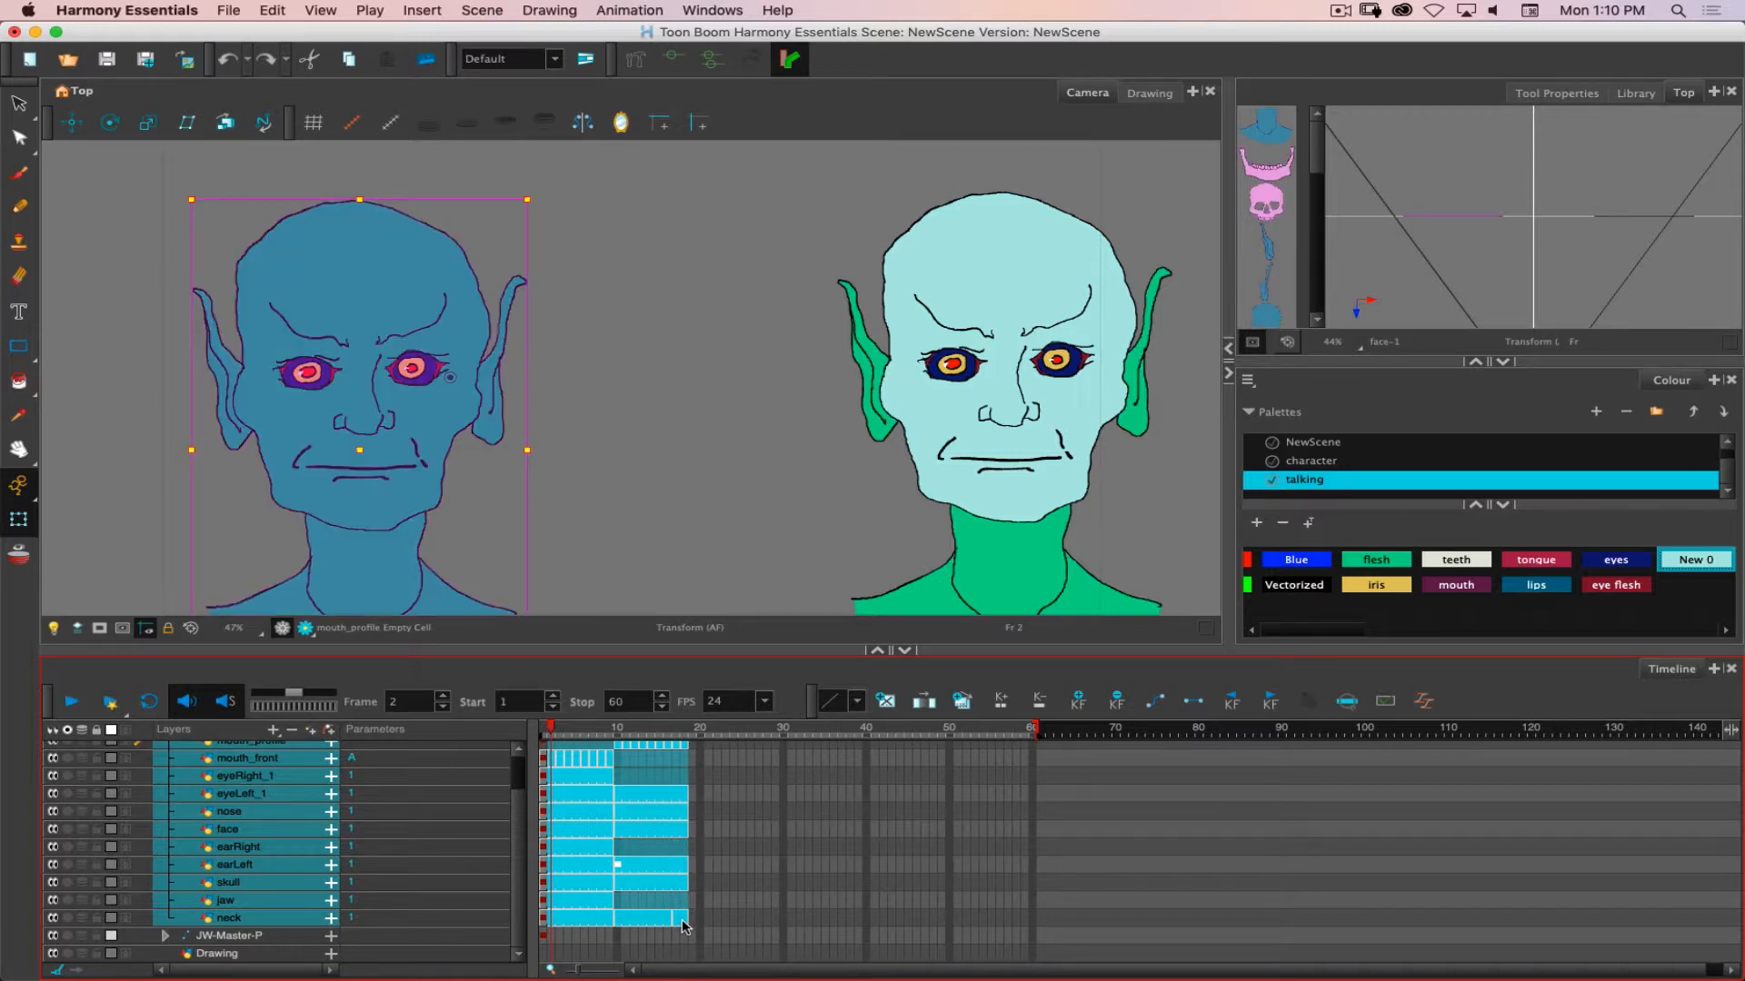
pyautogui.press('Delete')
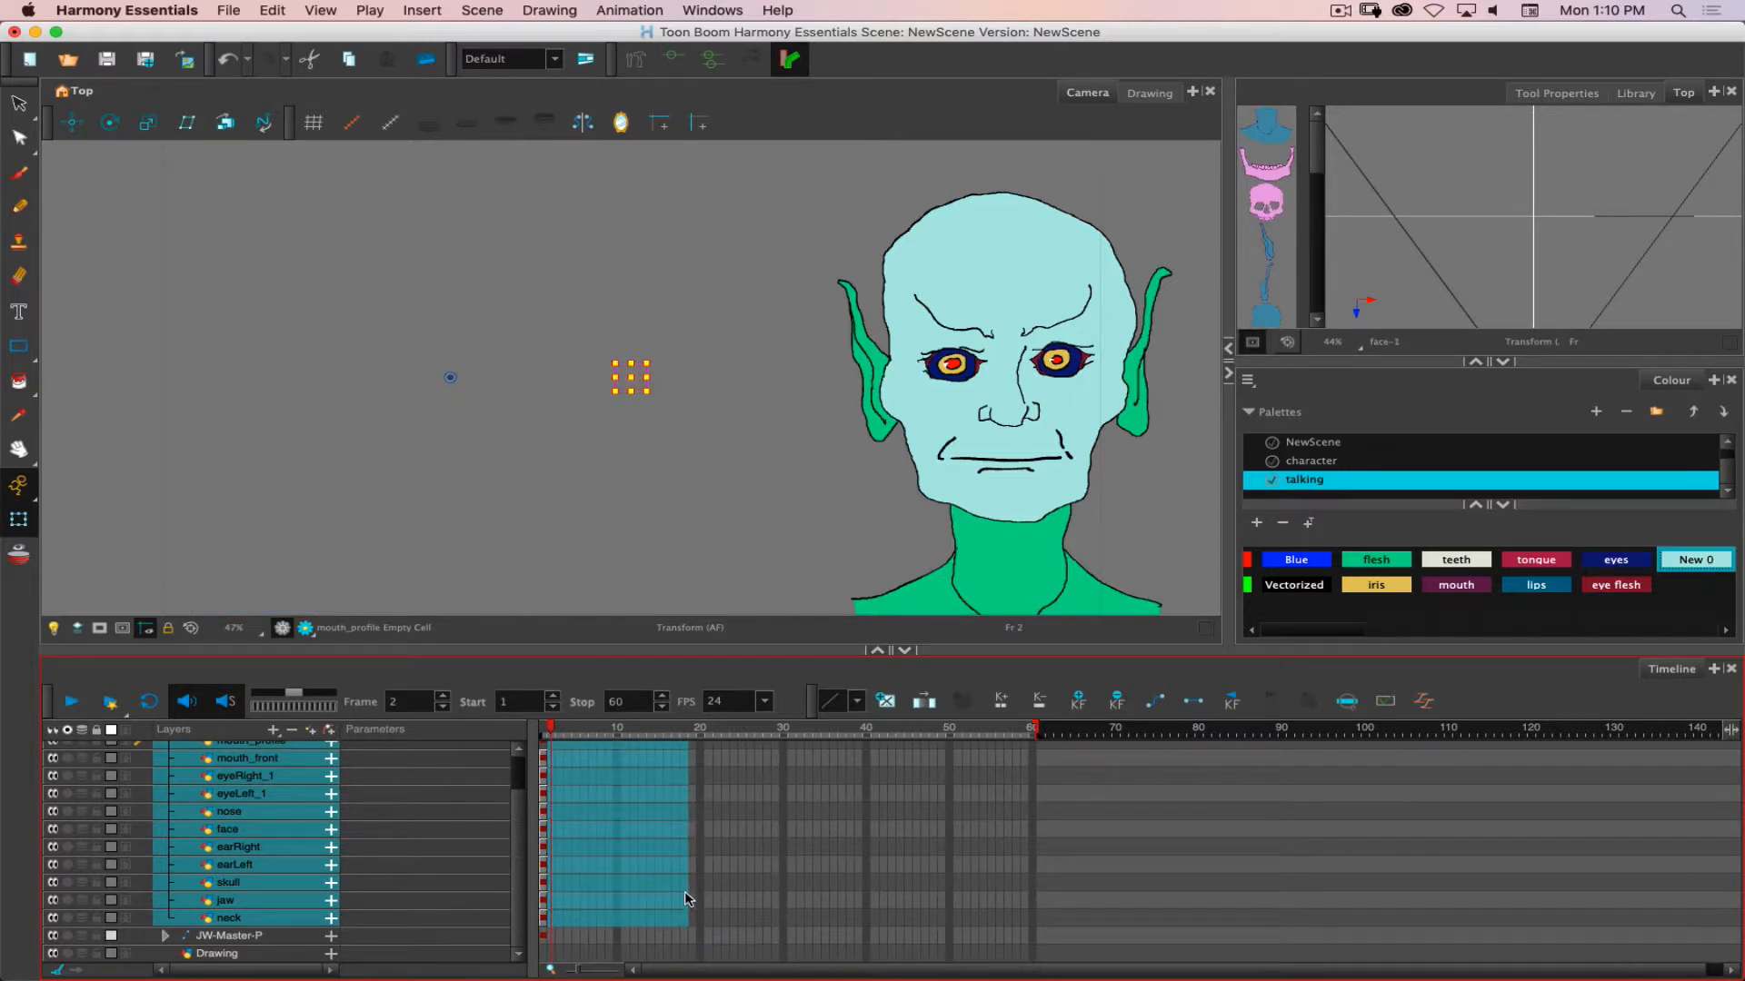
# Extend the frame 1 exposures of the mouth_front through neck layers to frame 60.
pyautogui.click(545, 729)
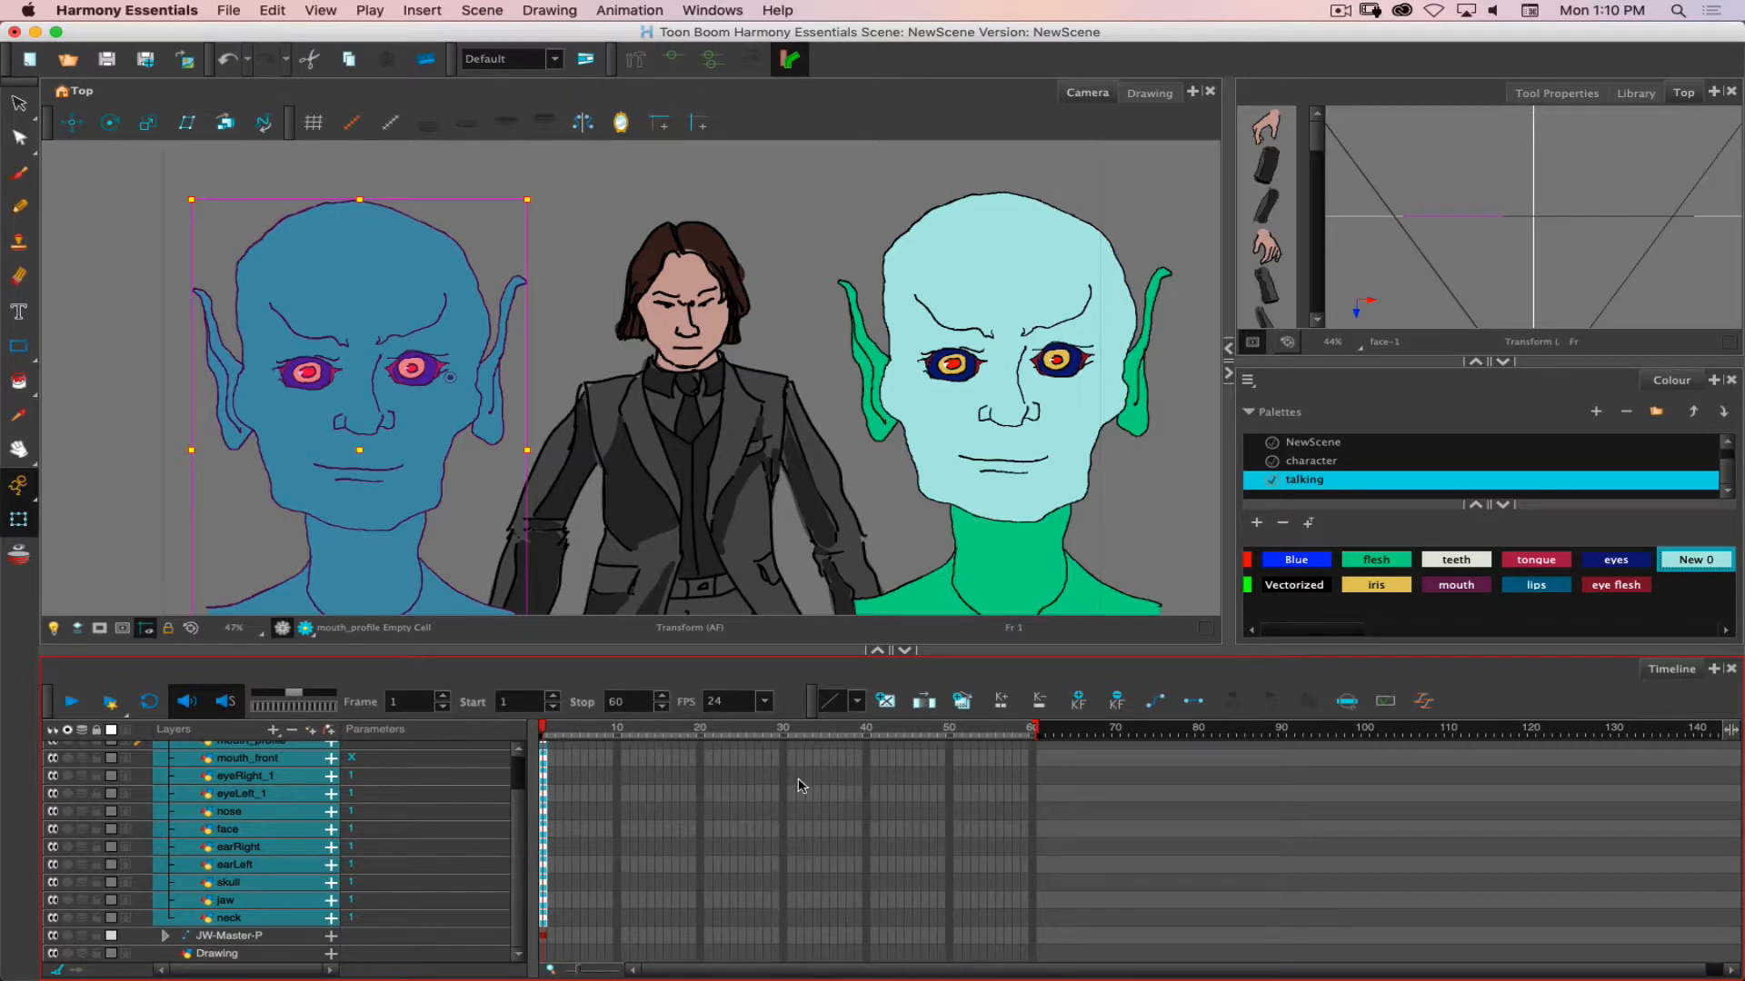
pyautogui.moveTo(1033, 759); pyautogui.dragTo(1033, 922)
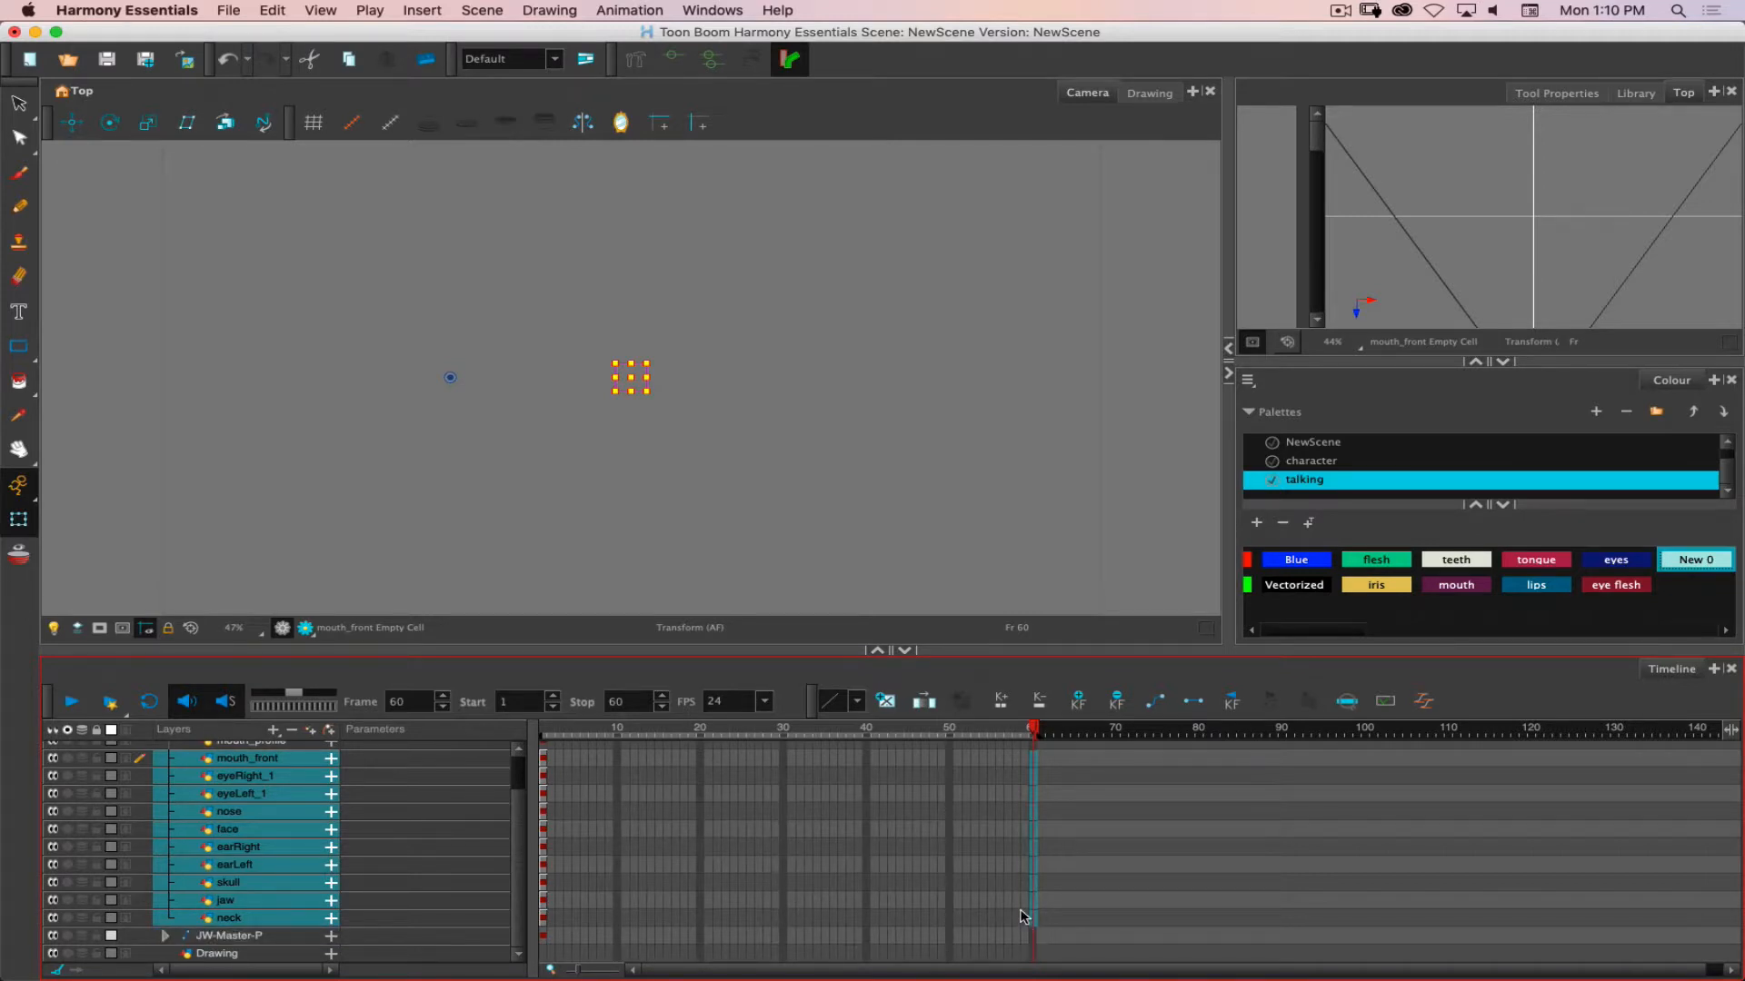
pyautogui.press('F5')
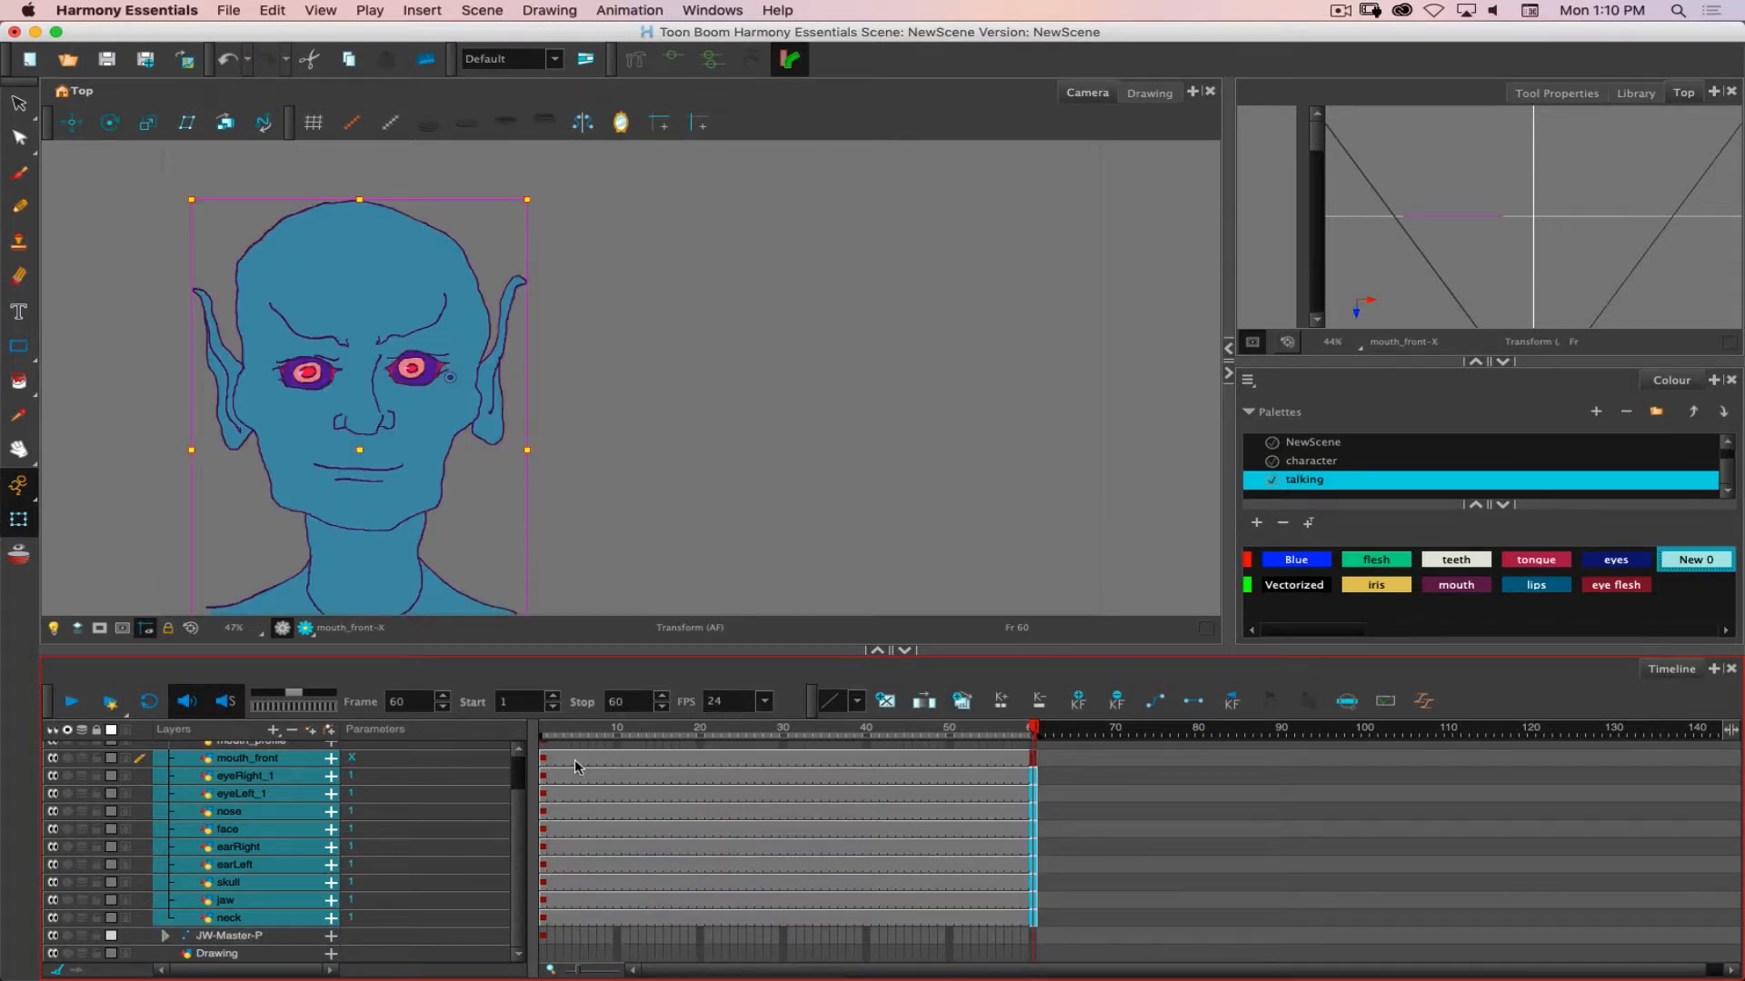
# Substitute drawing X on the mouth_profile layer at frame 30 and extend its exposure to frame 60.
pyautogui.moveTo(564, 730); pyautogui.dragTo(784, 732)
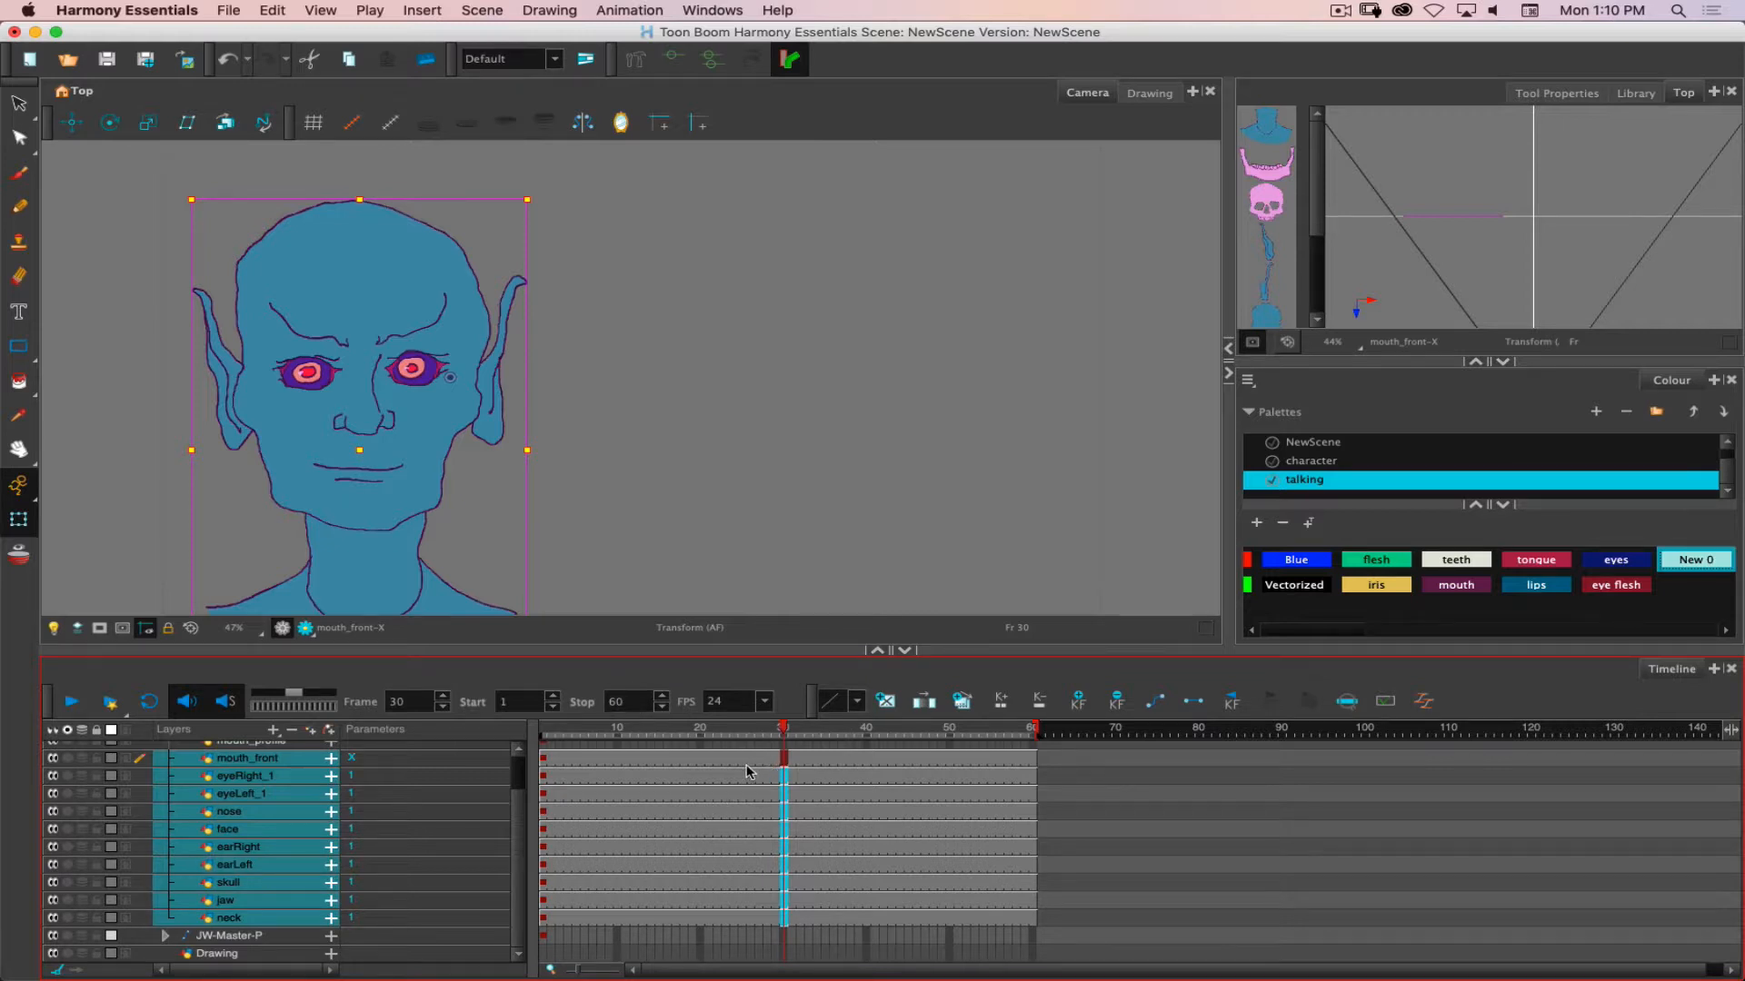
pyautogui.scroll(2, 746, 772)
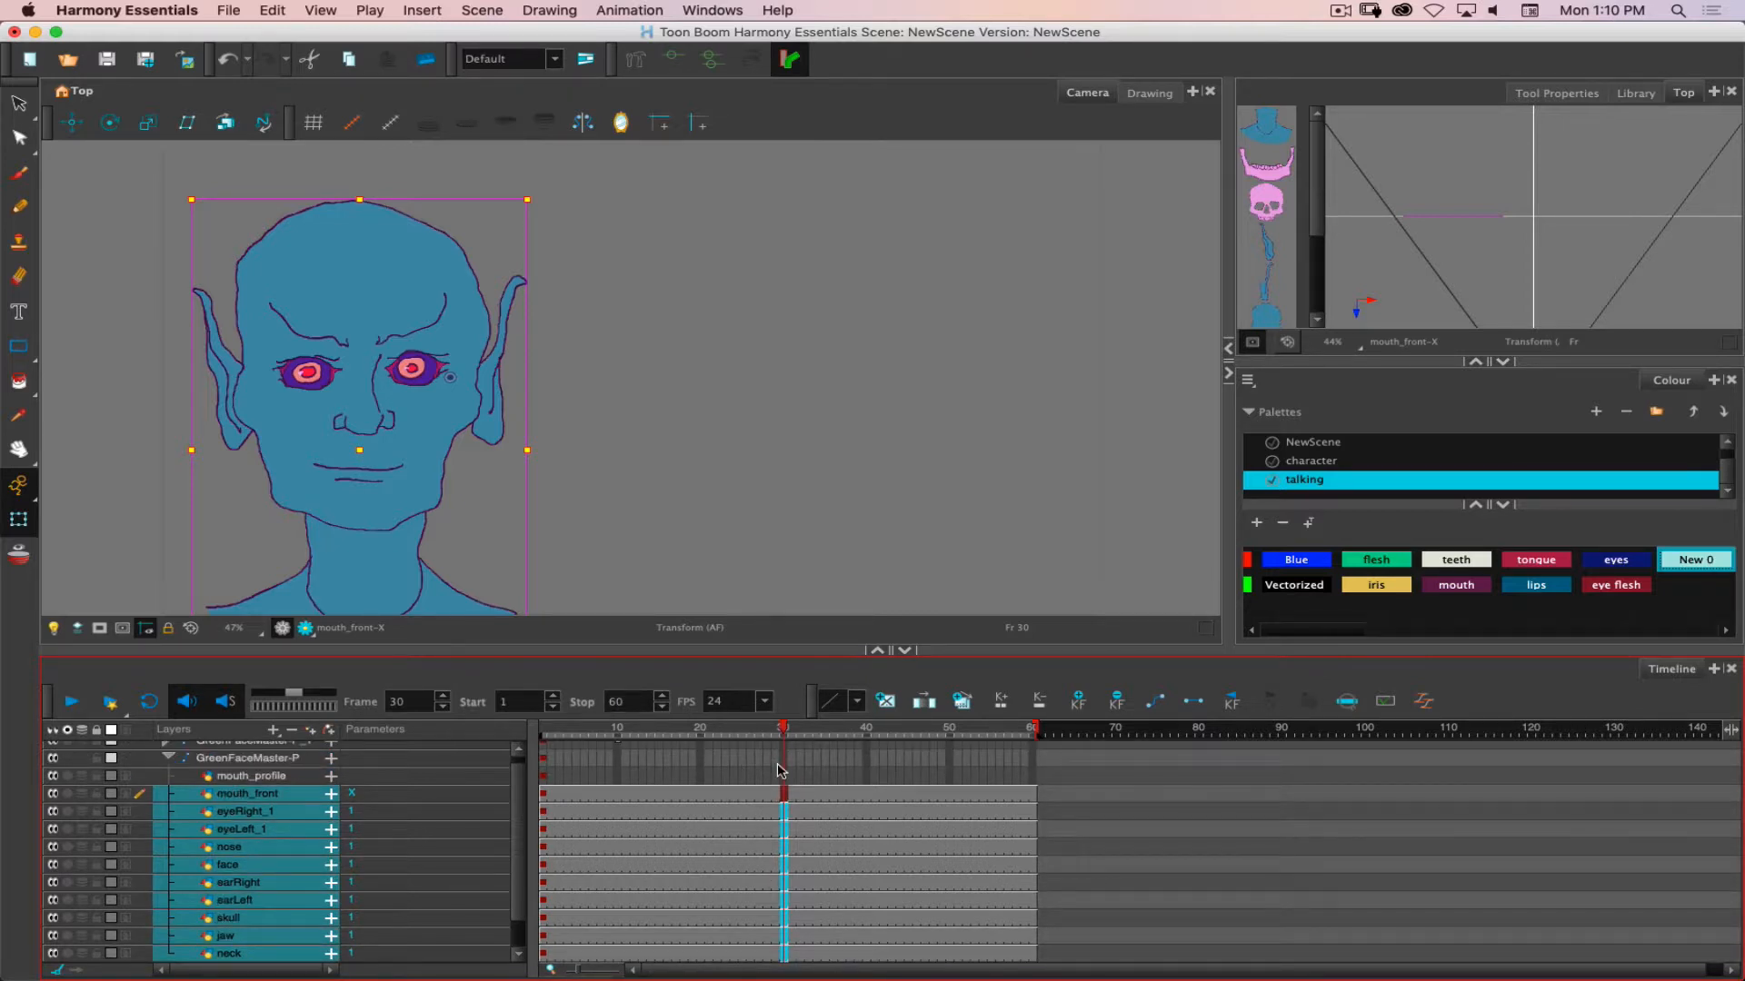
pyautogui.click(784, 777)
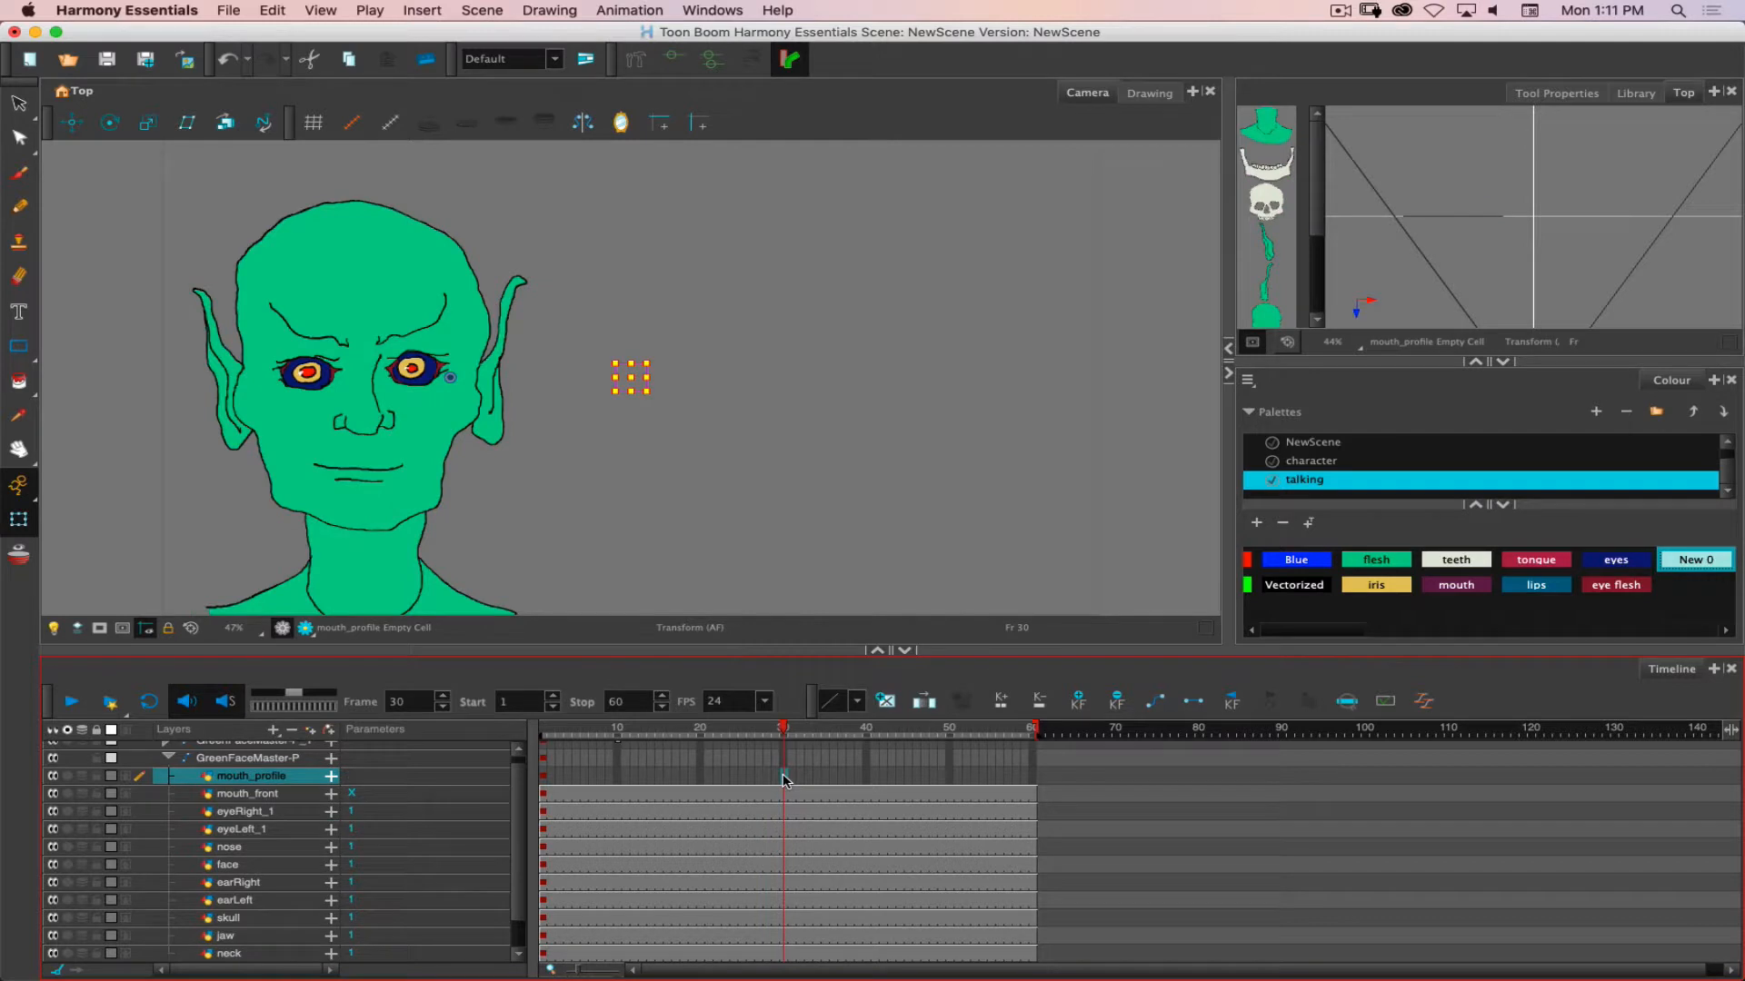
pyautogui.click(1635, 93)
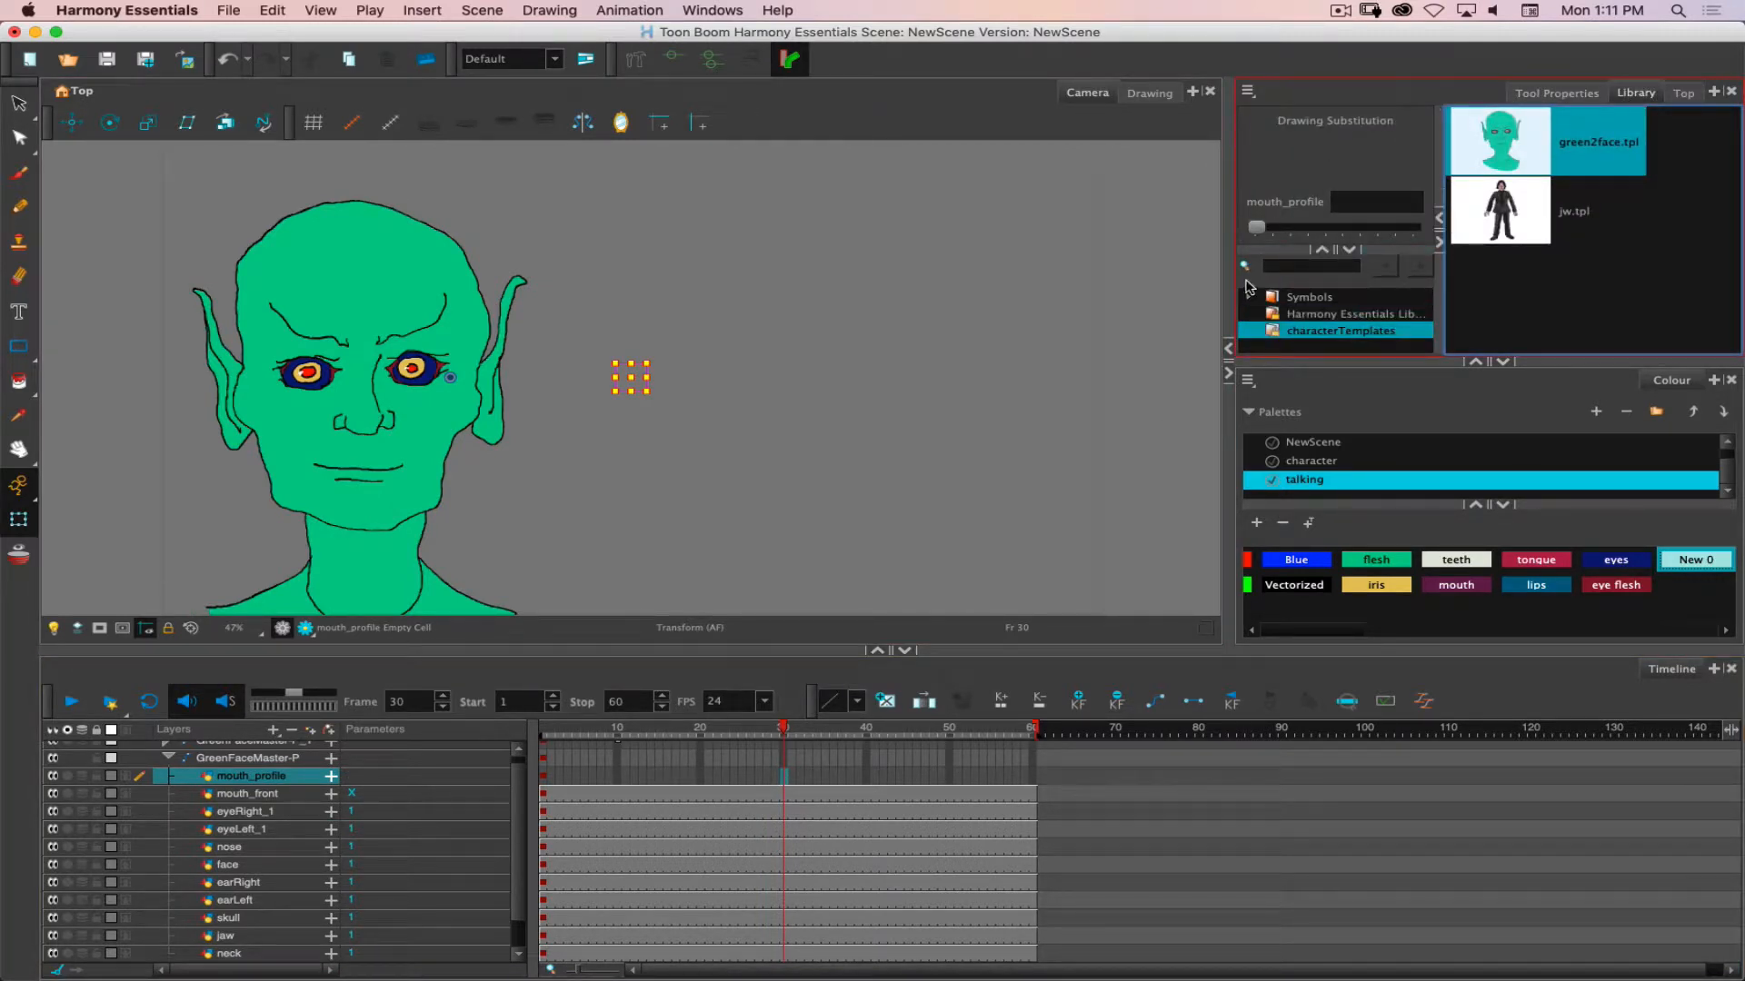
pyautogui.click(795, 743)
pyautogui.click(1259, 228)
pyautogui.click(1414, 232)
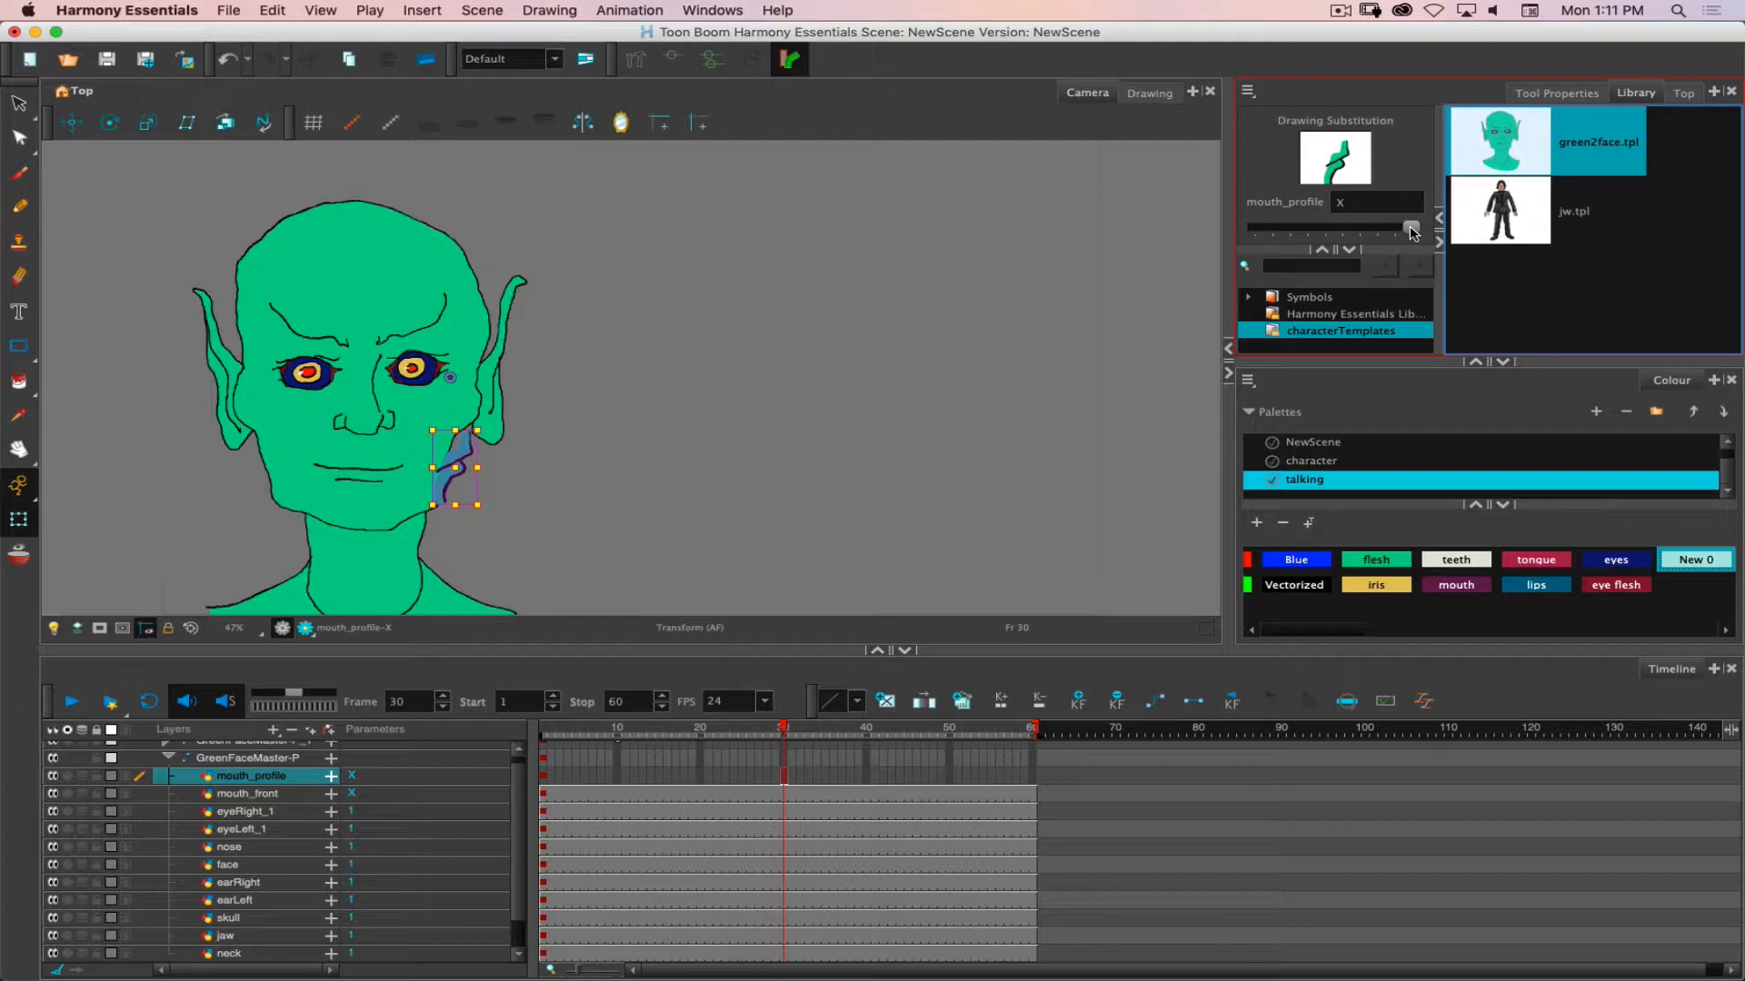
pyautogui.moveTo(1411, 228)
pyautogui.mouseDown()
pyautogui.moveTo(1278, 237)
pyautogui.moveTo(1413, 230)
pyautogui.mouseUp()
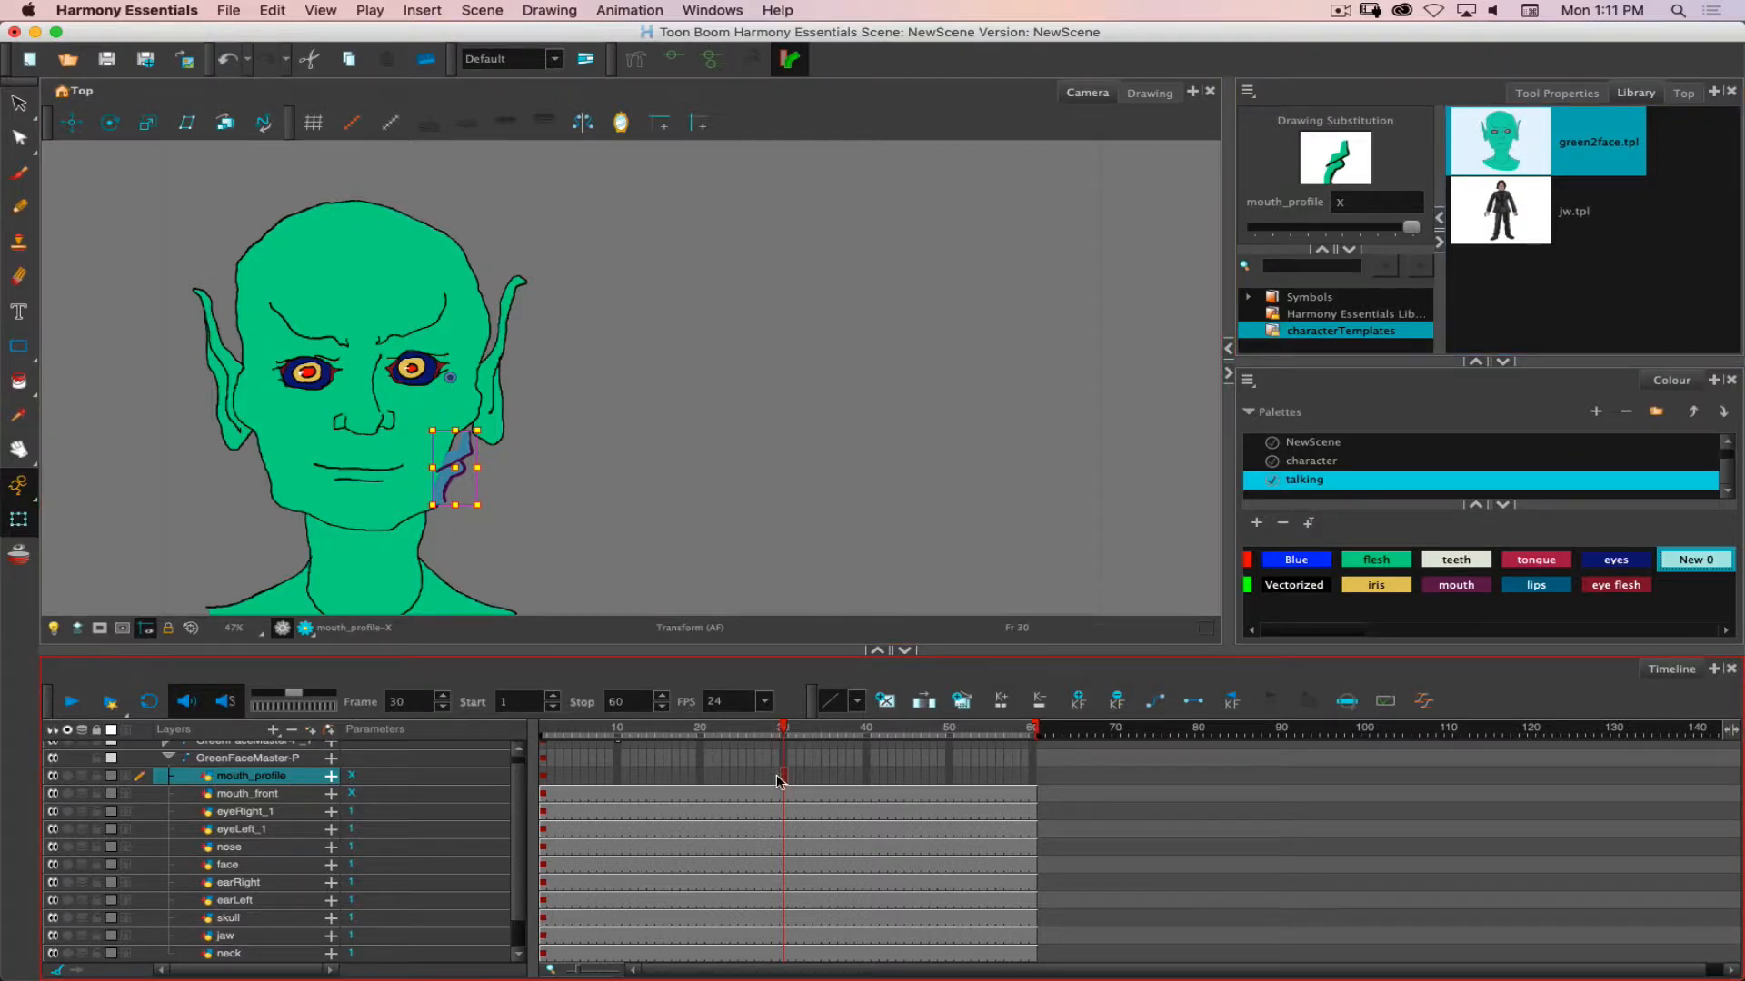
pyautogui.click(1032, 774)
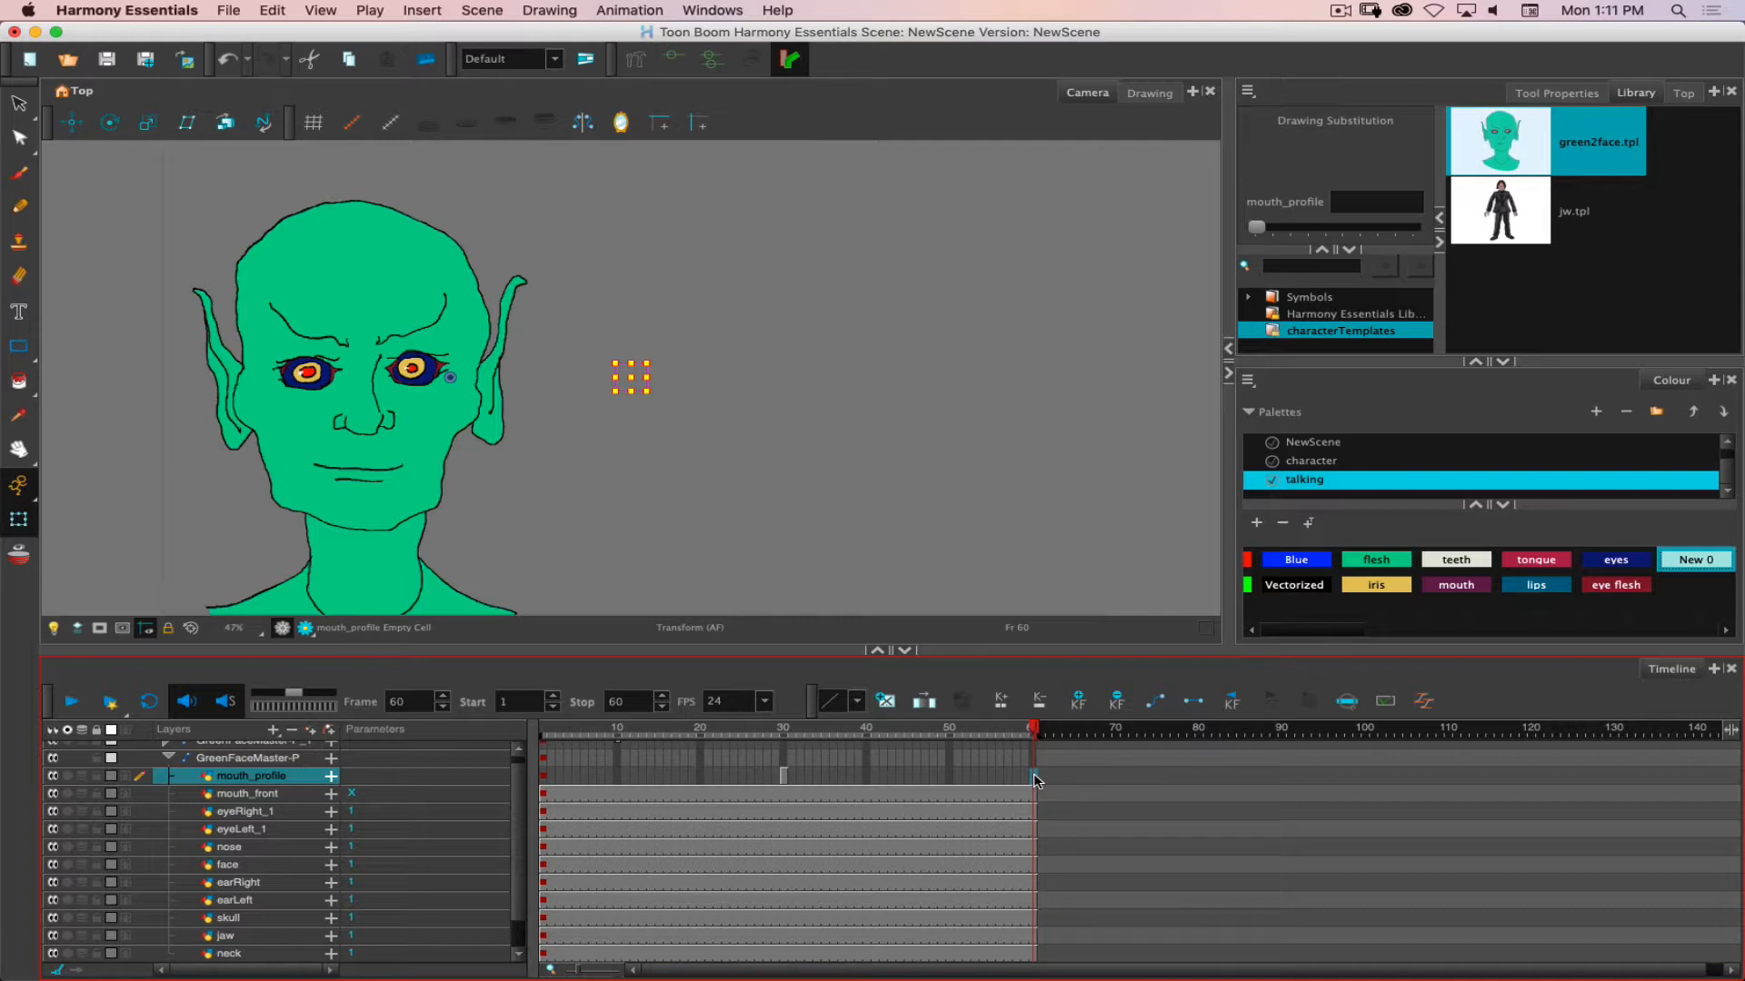
pyautogui.press('F5')
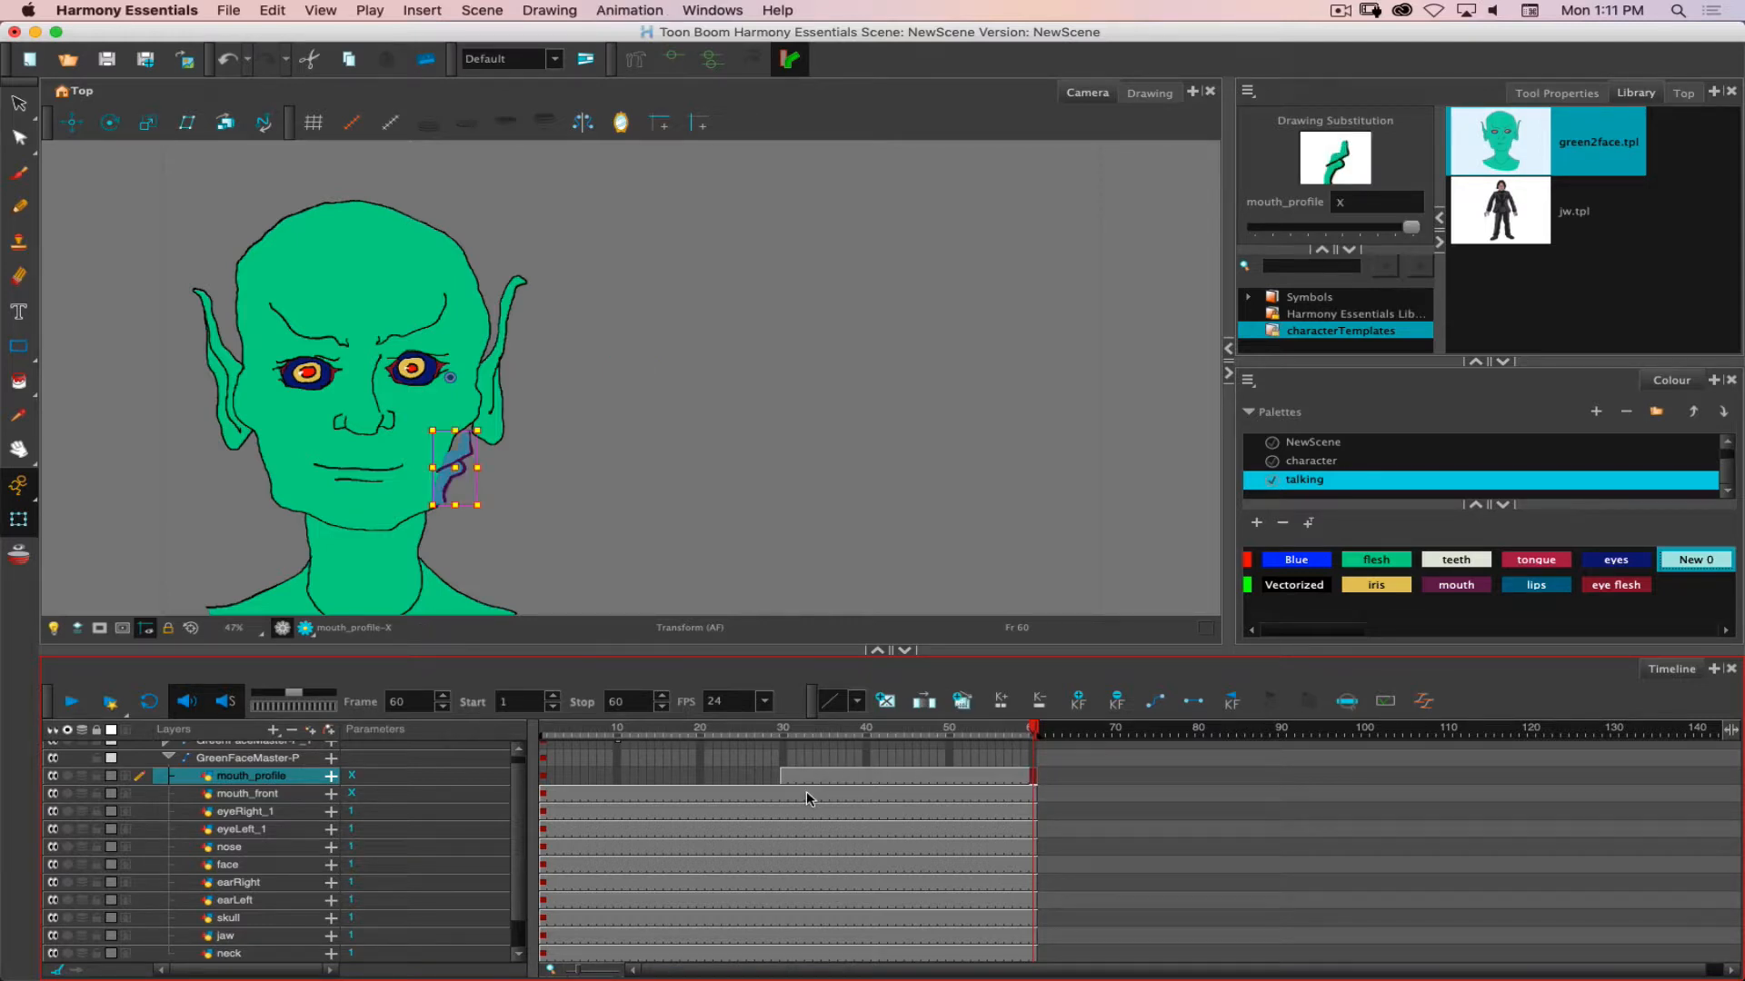
# Delete the exposures from frame 30 to frame 60 on the mouth_front through neck layers.
pyautogui.scroll(-1, 795, 807)
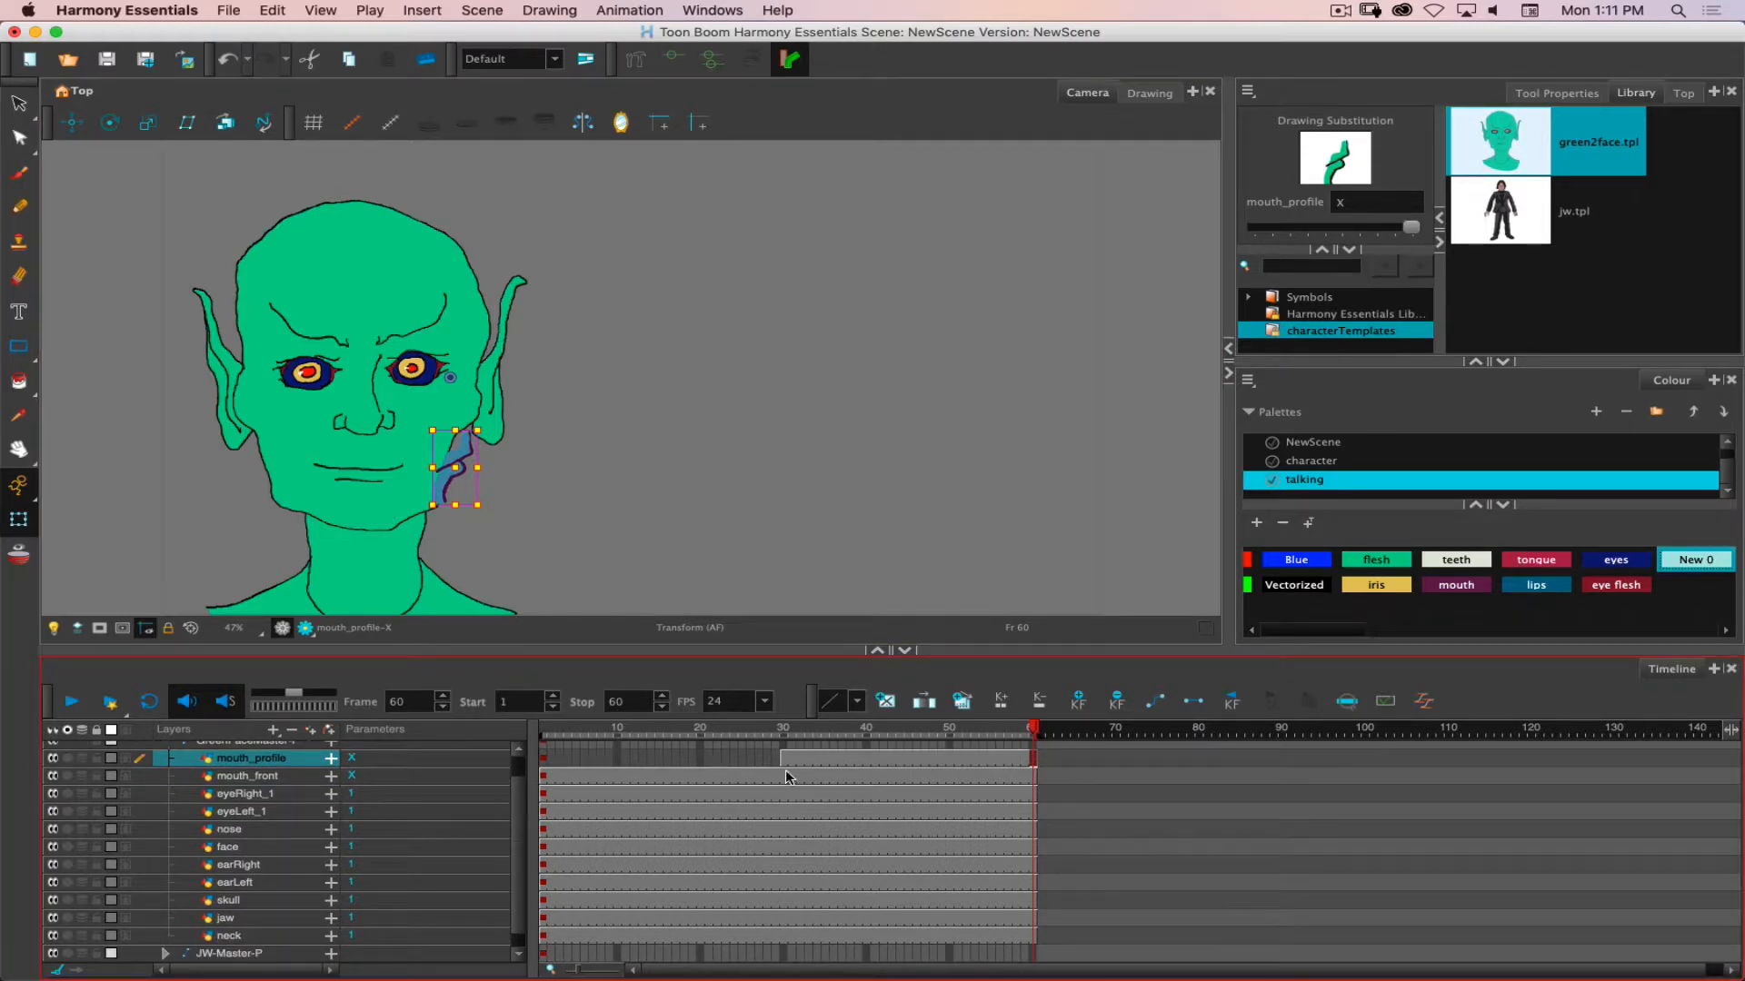
pyautogui.moveTo(784, 774); pyautogui.dragTo(1029, 950)
pyautogui.press('Delete')
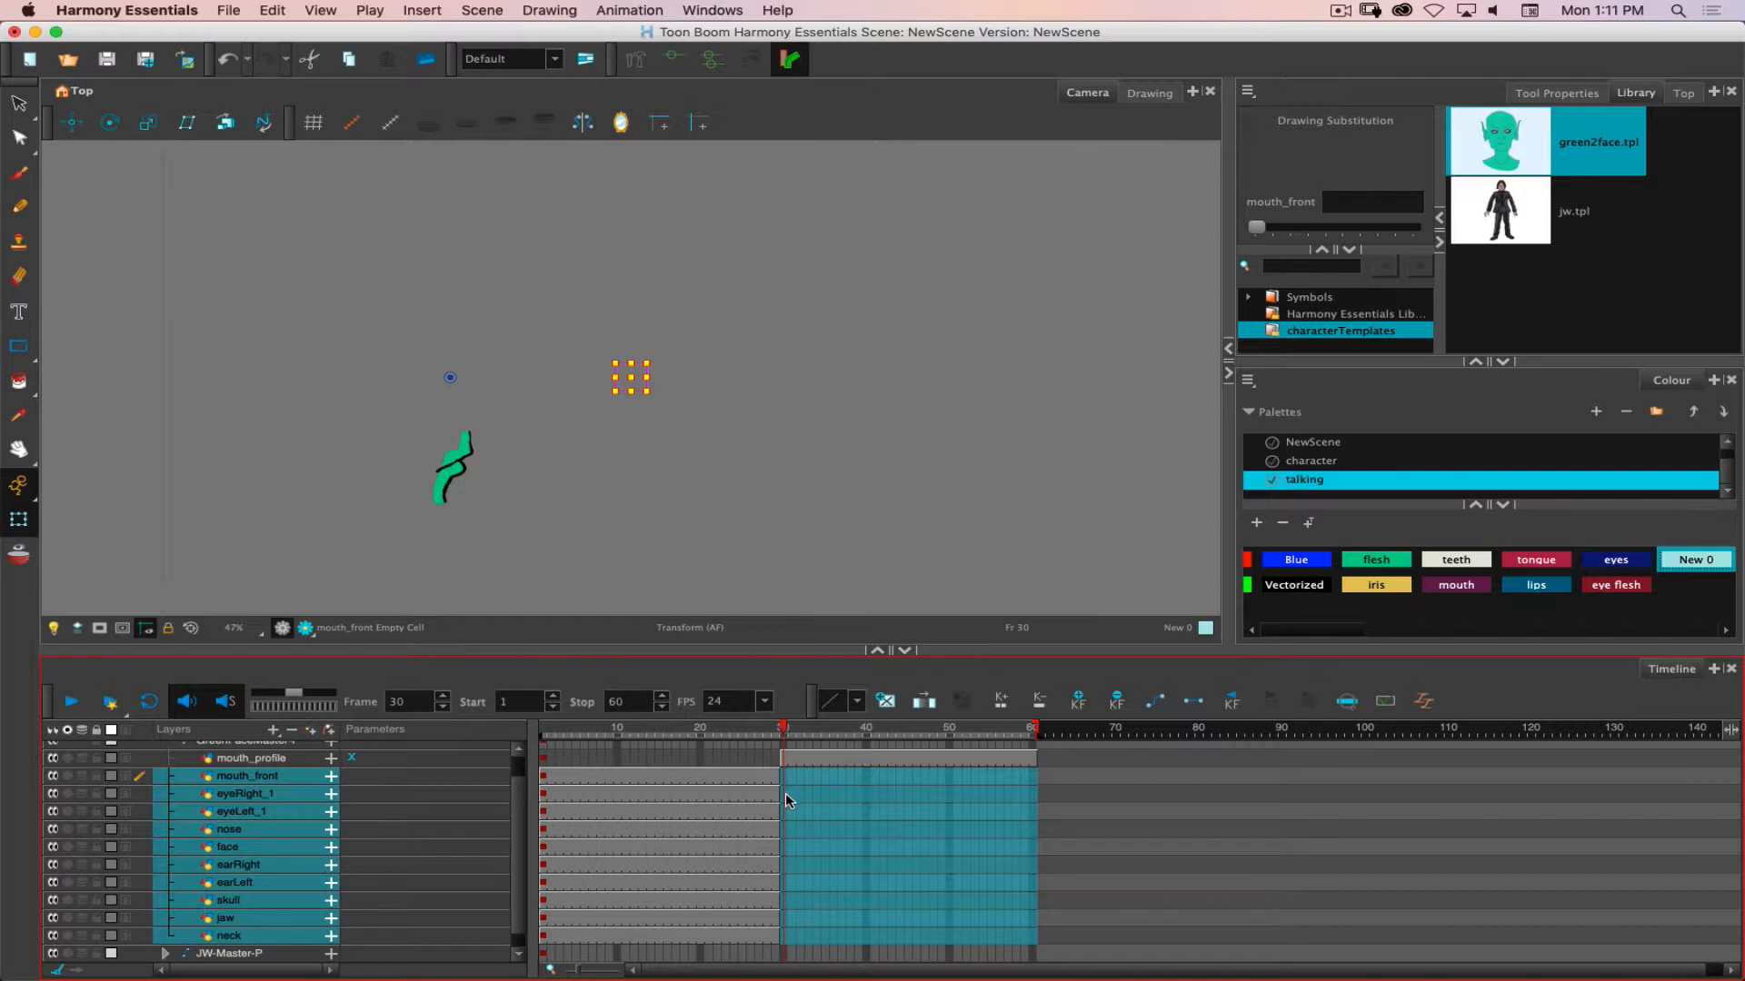
# Substitute drawing 2 on the eyeLeft_1 layer at frame 30.
pyautogui.click(785, 793)
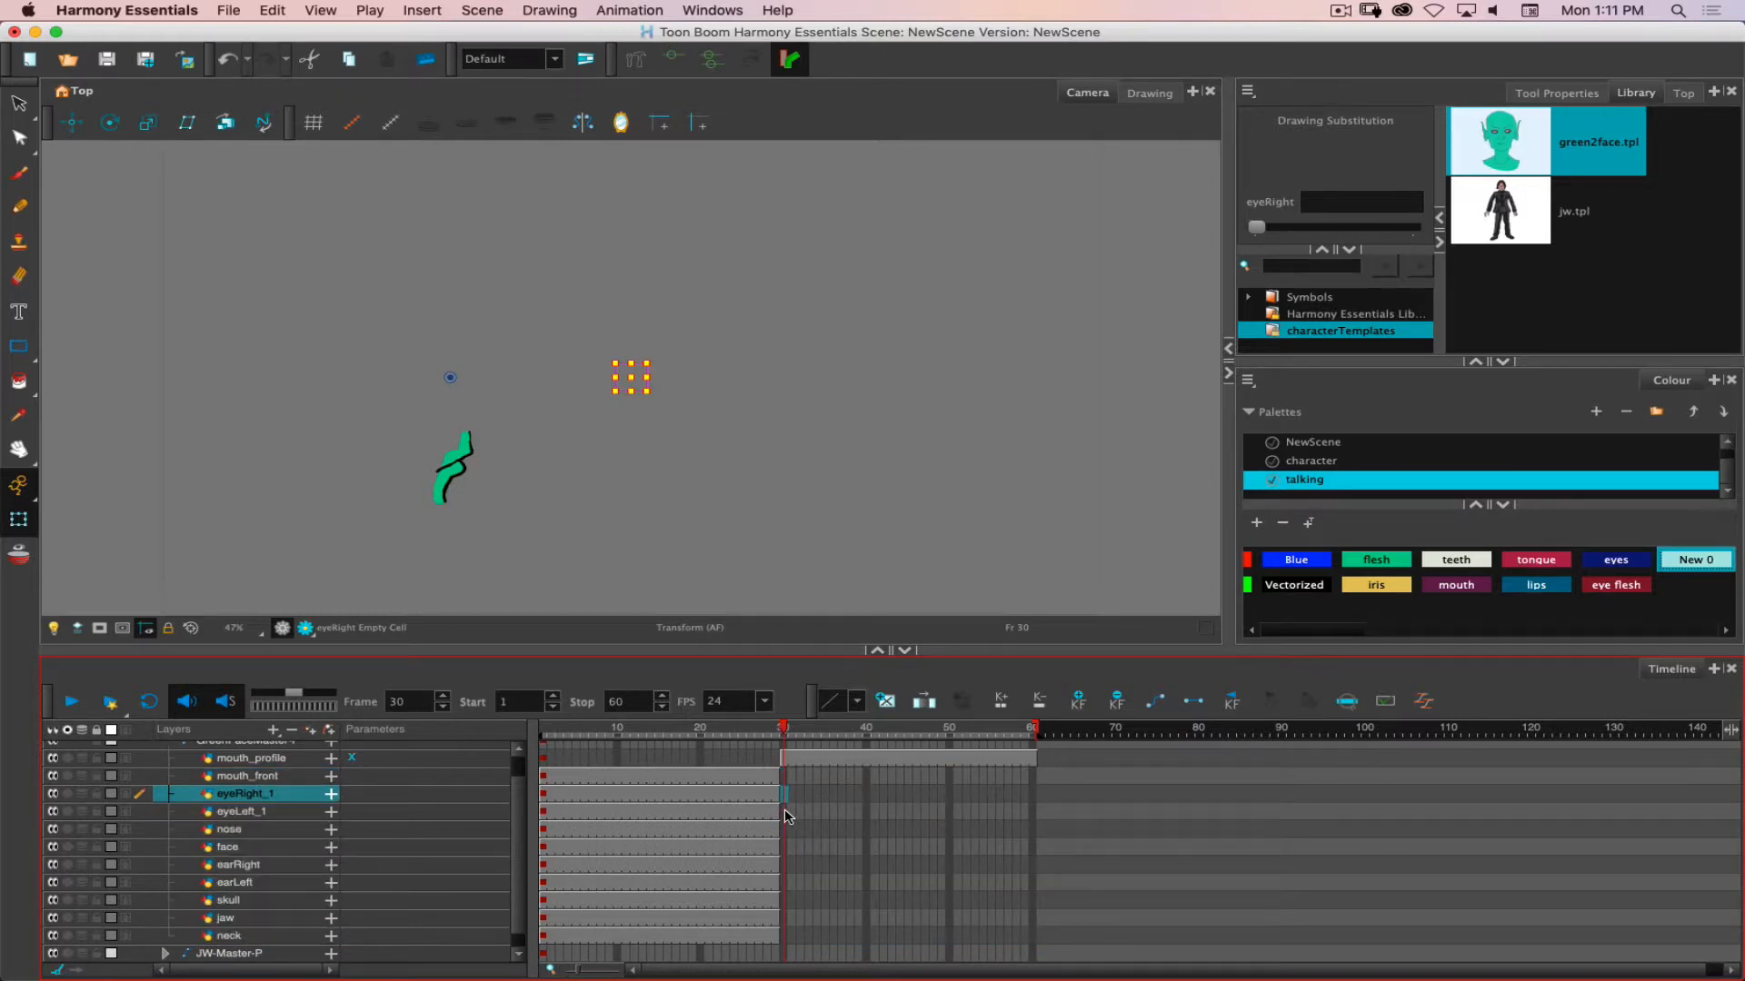
pyautogui.click(785, 813)
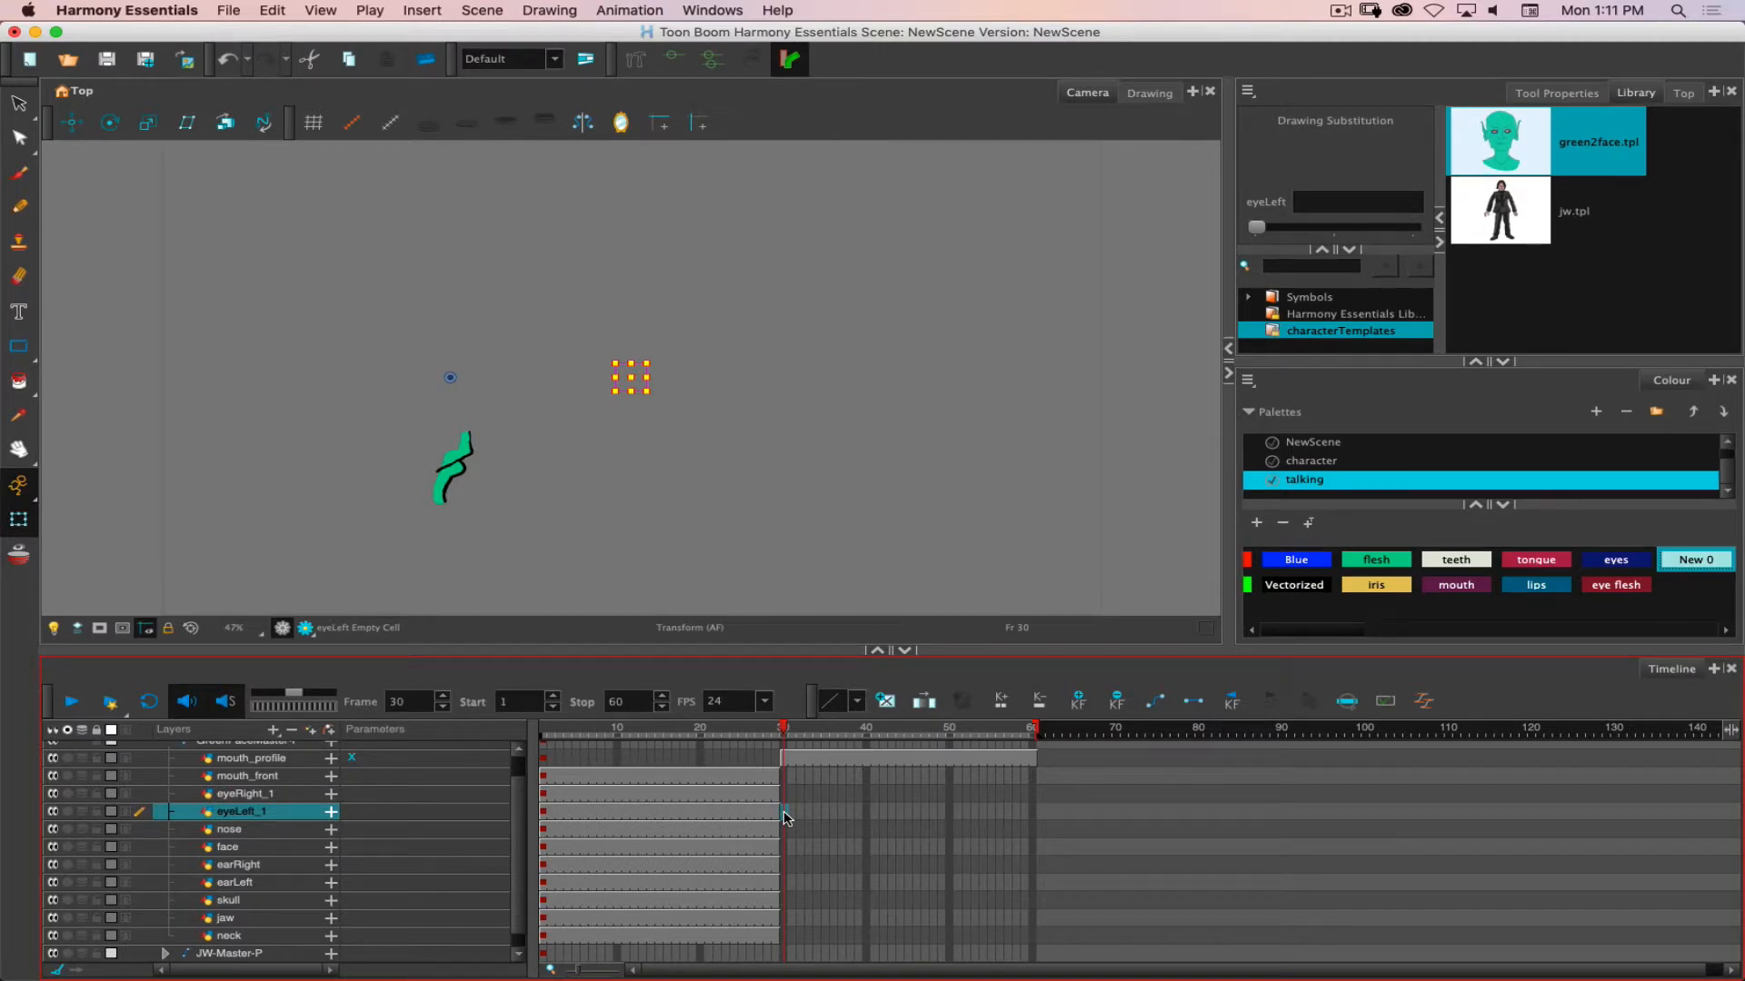
pyautogui.click(1333, 229)
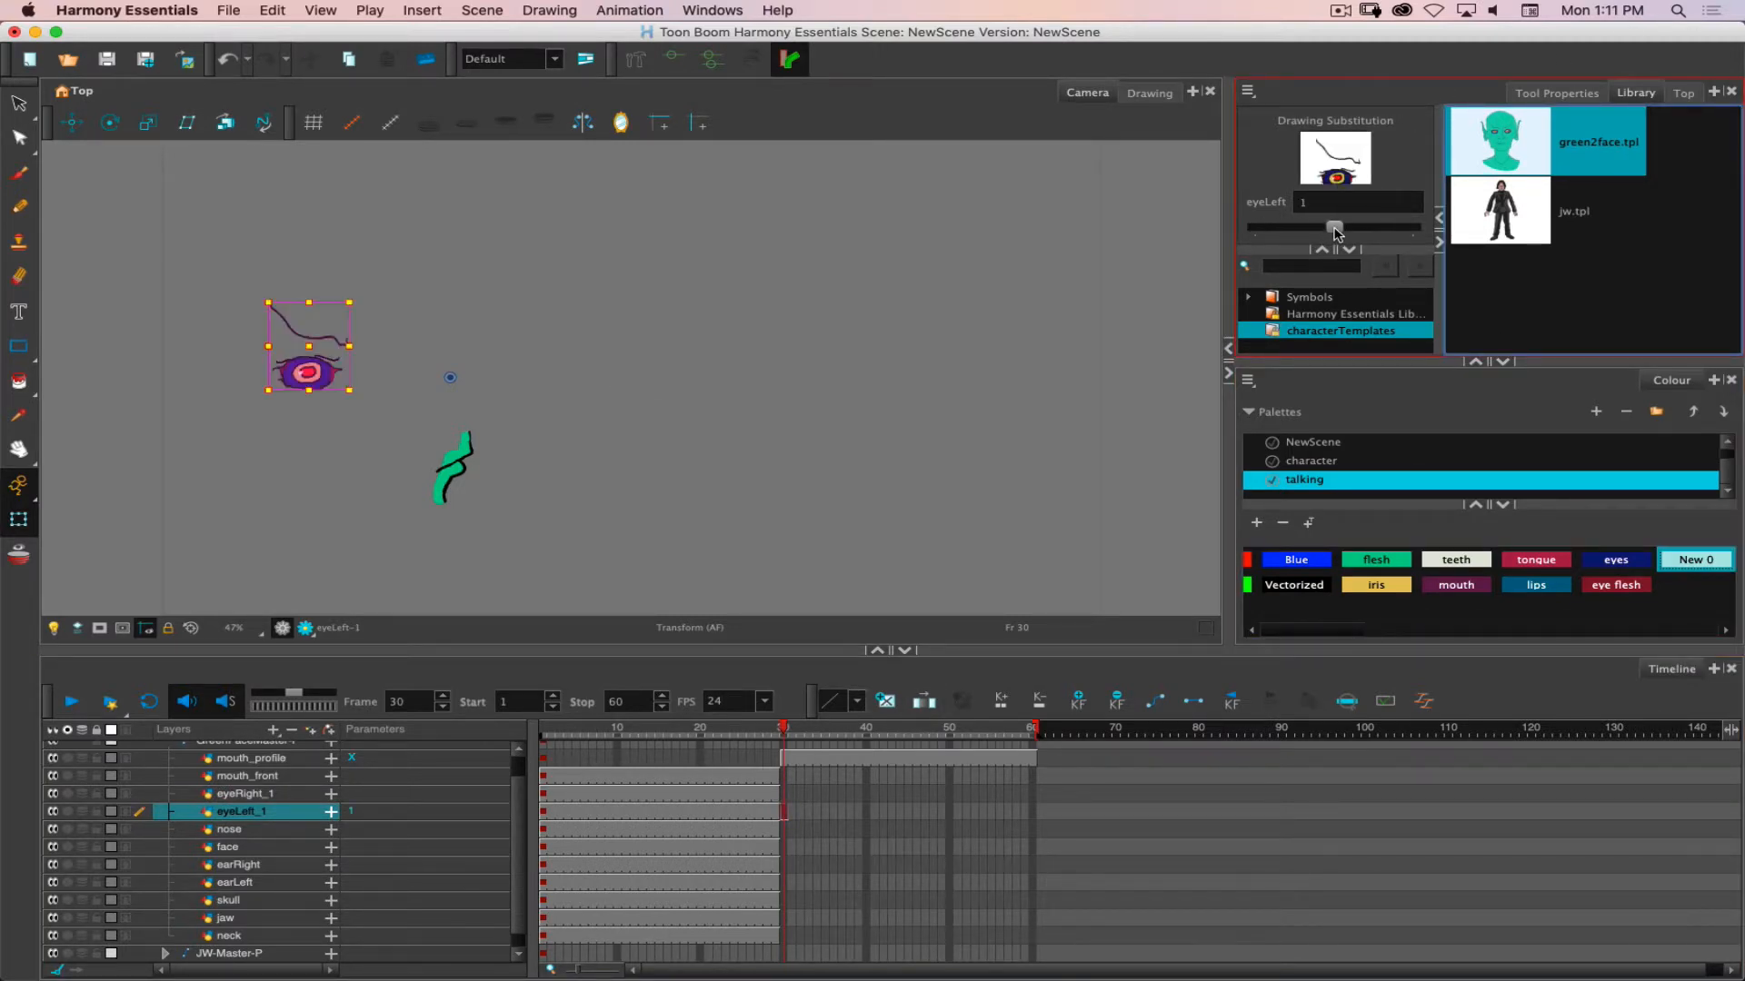
pyautogui.click(1411, 228)
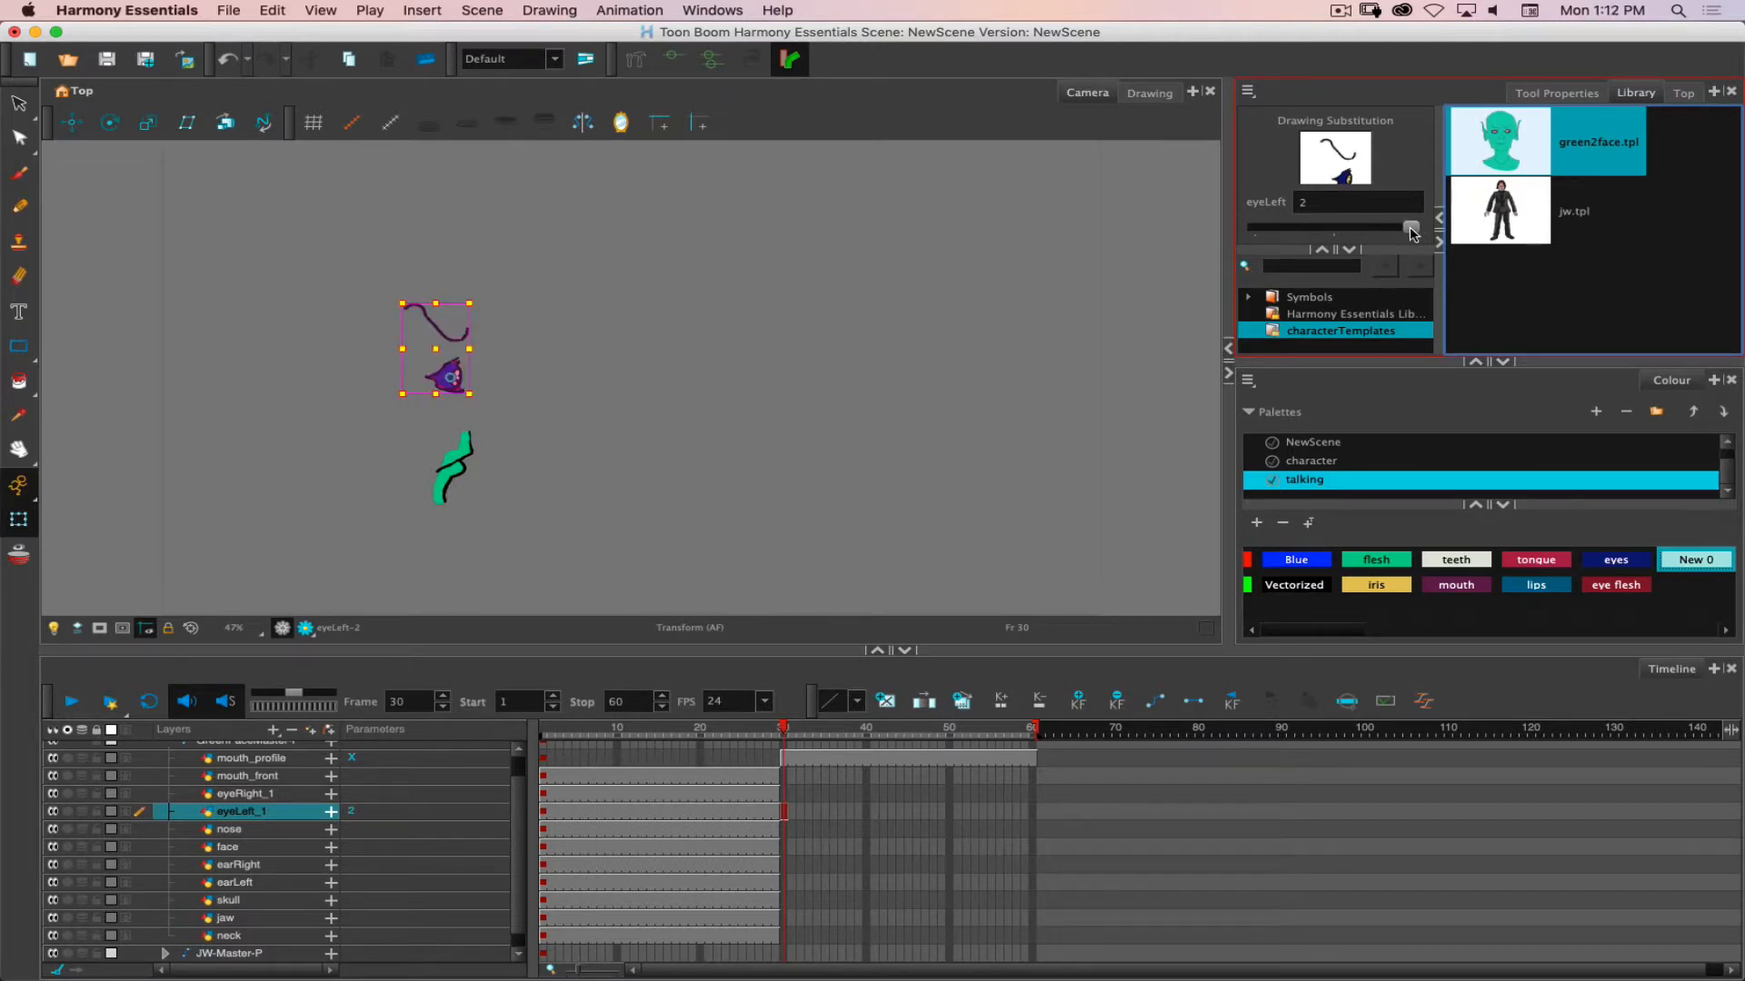
# Substitute drawing 2 on the nose and face layers at frame 30.
pyautogui.click(787, 836)
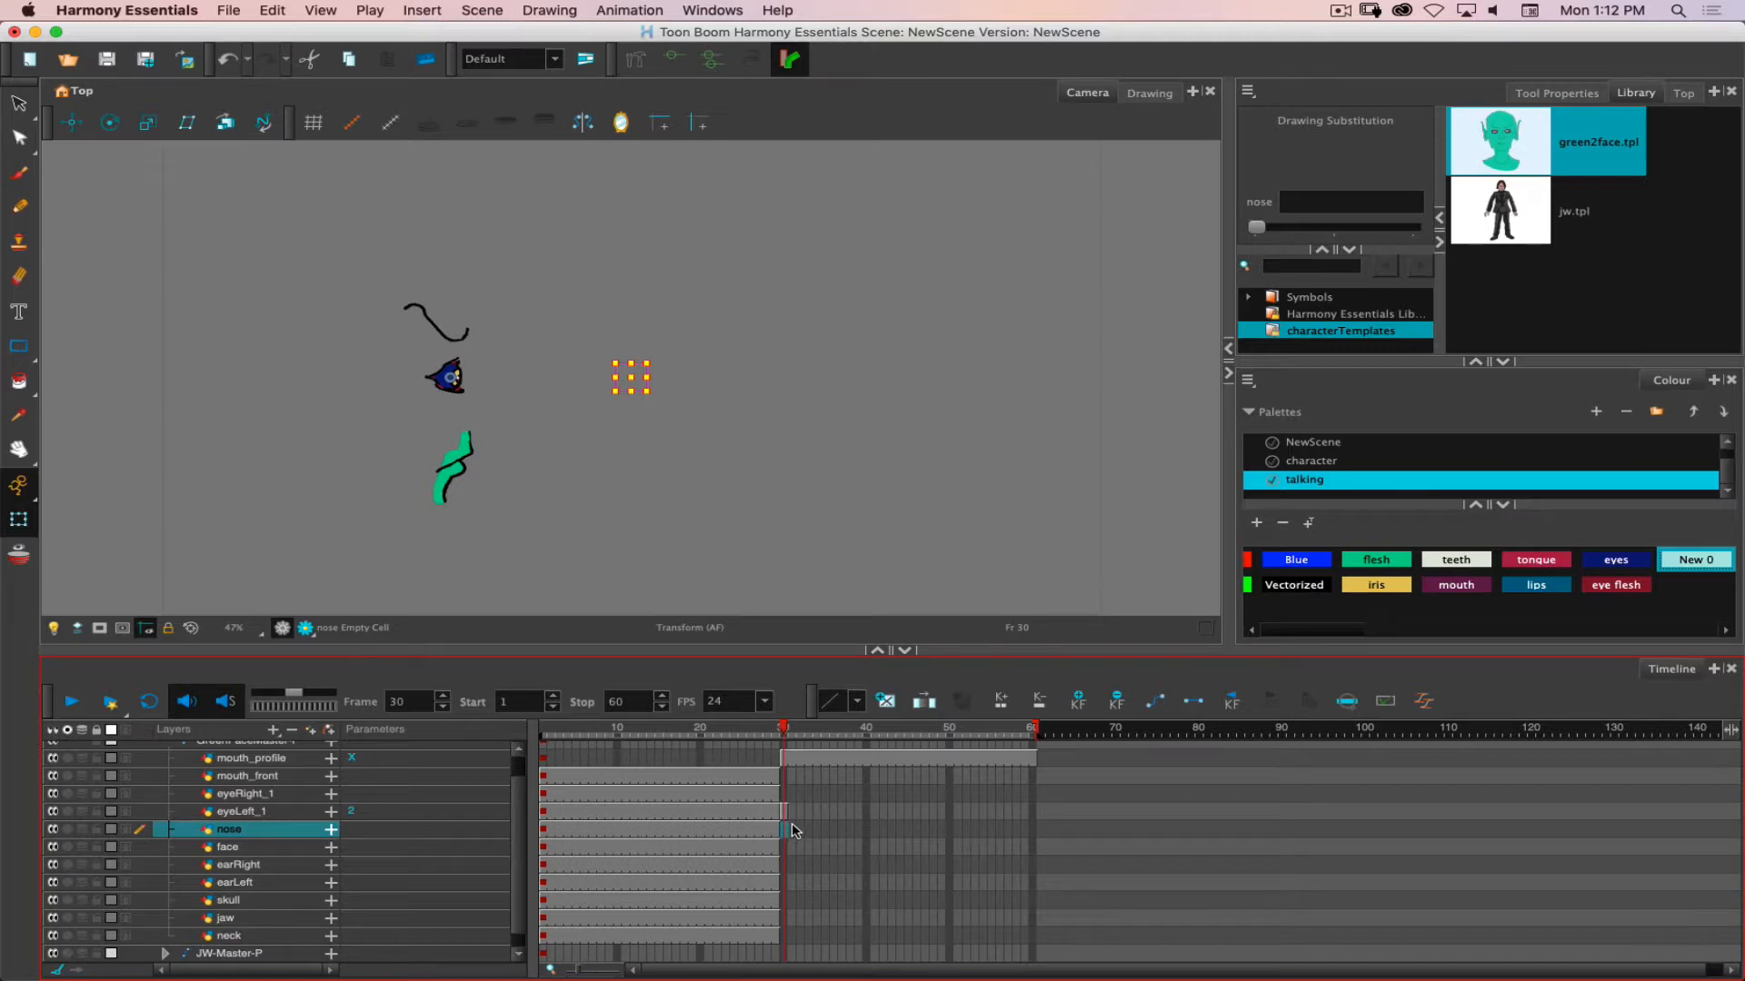
pyautogui.press(']')
pyautogui.press(']')
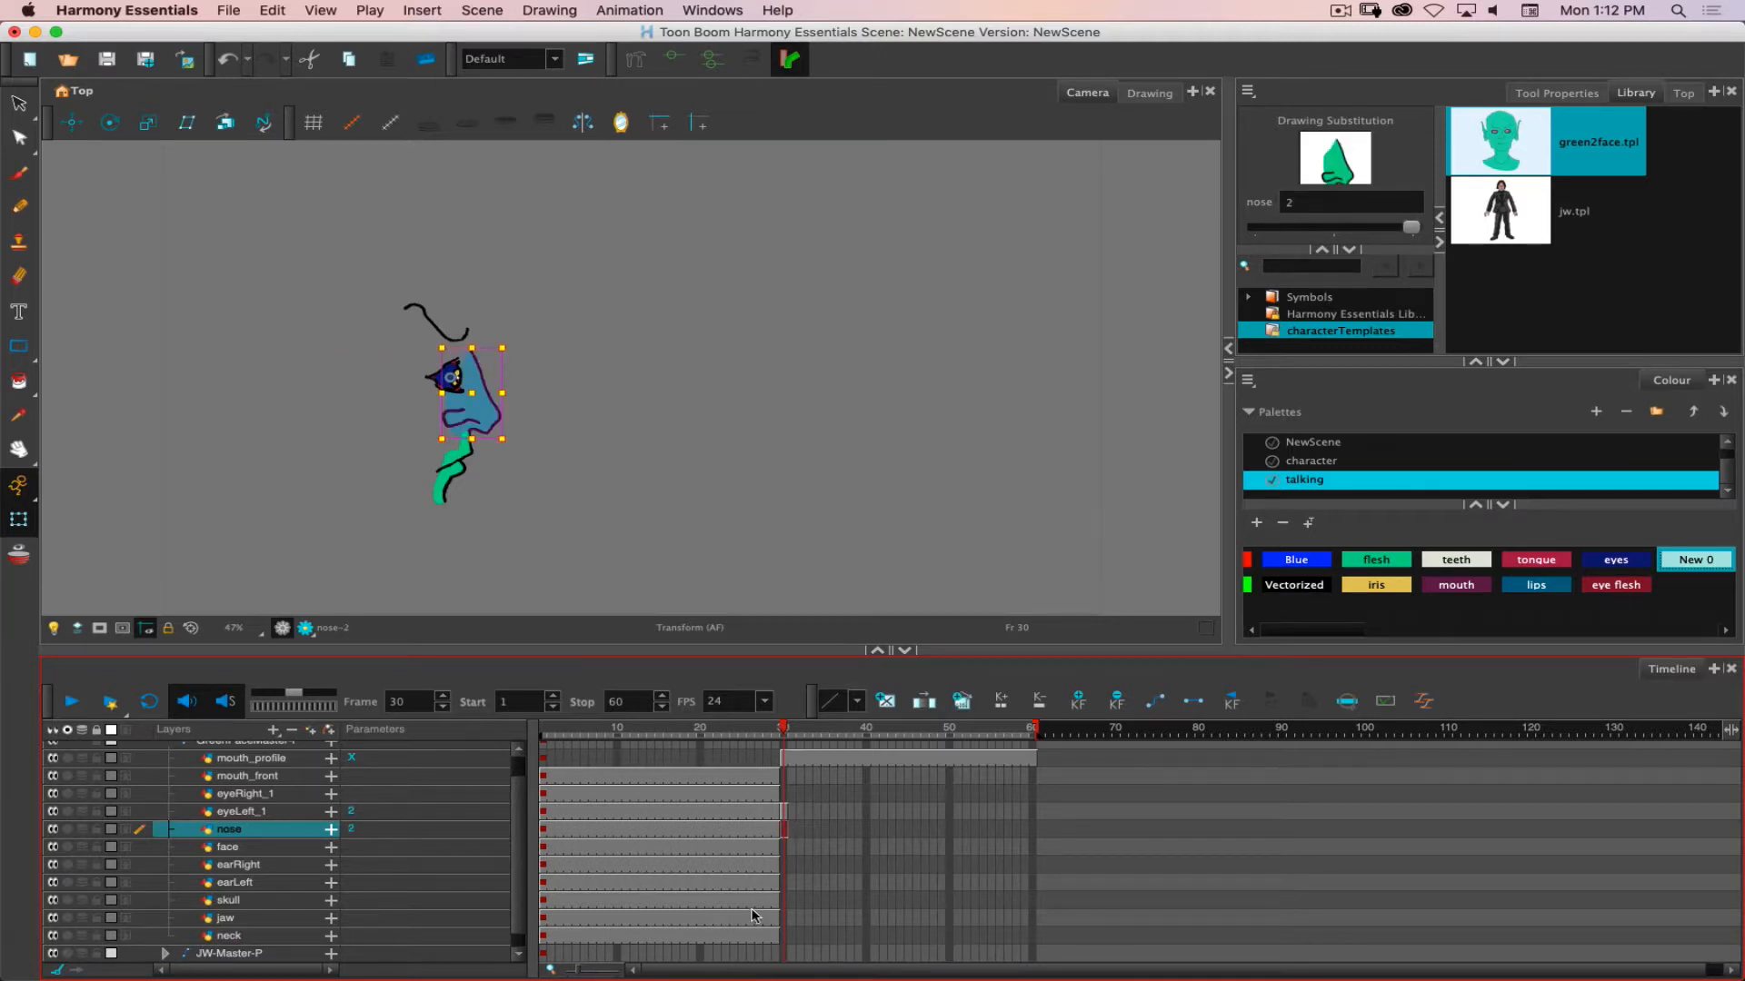
pyautogui.click(786, 852)
pyautogui.write('2')
pyautogui.press('Return')
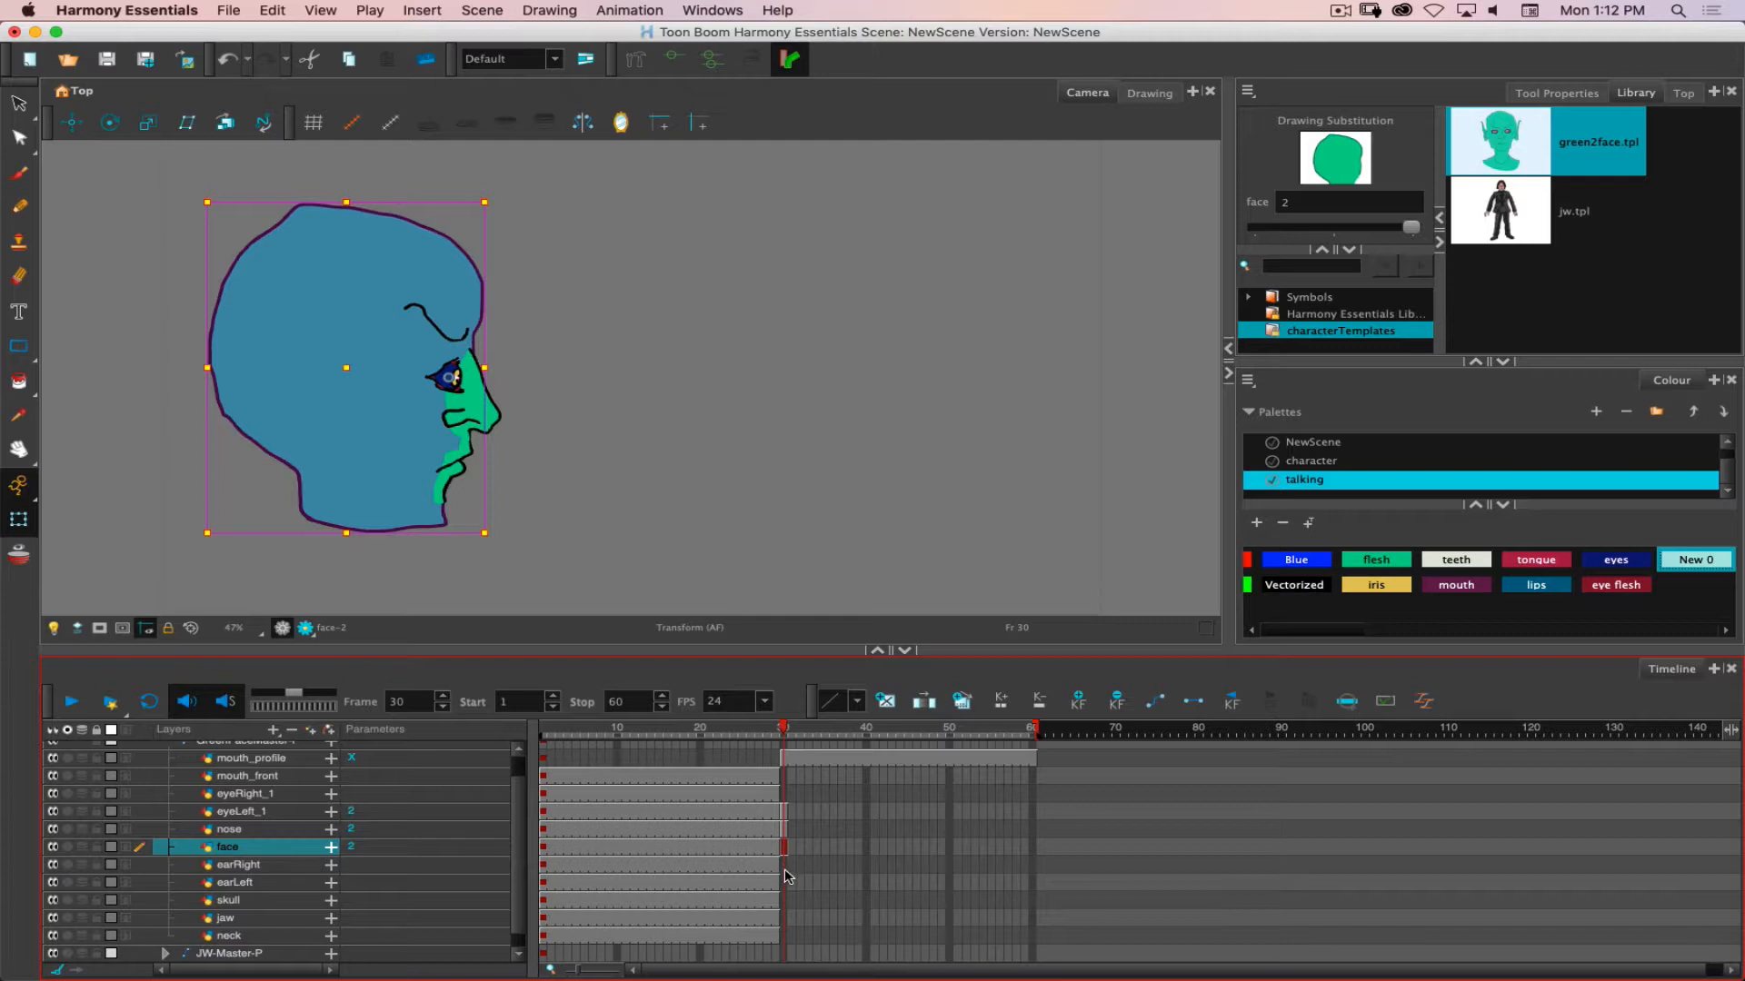
# Substitute drawing 2 on the earLeft and neck layers at frame 30.
pyautogui.click(786, 890)
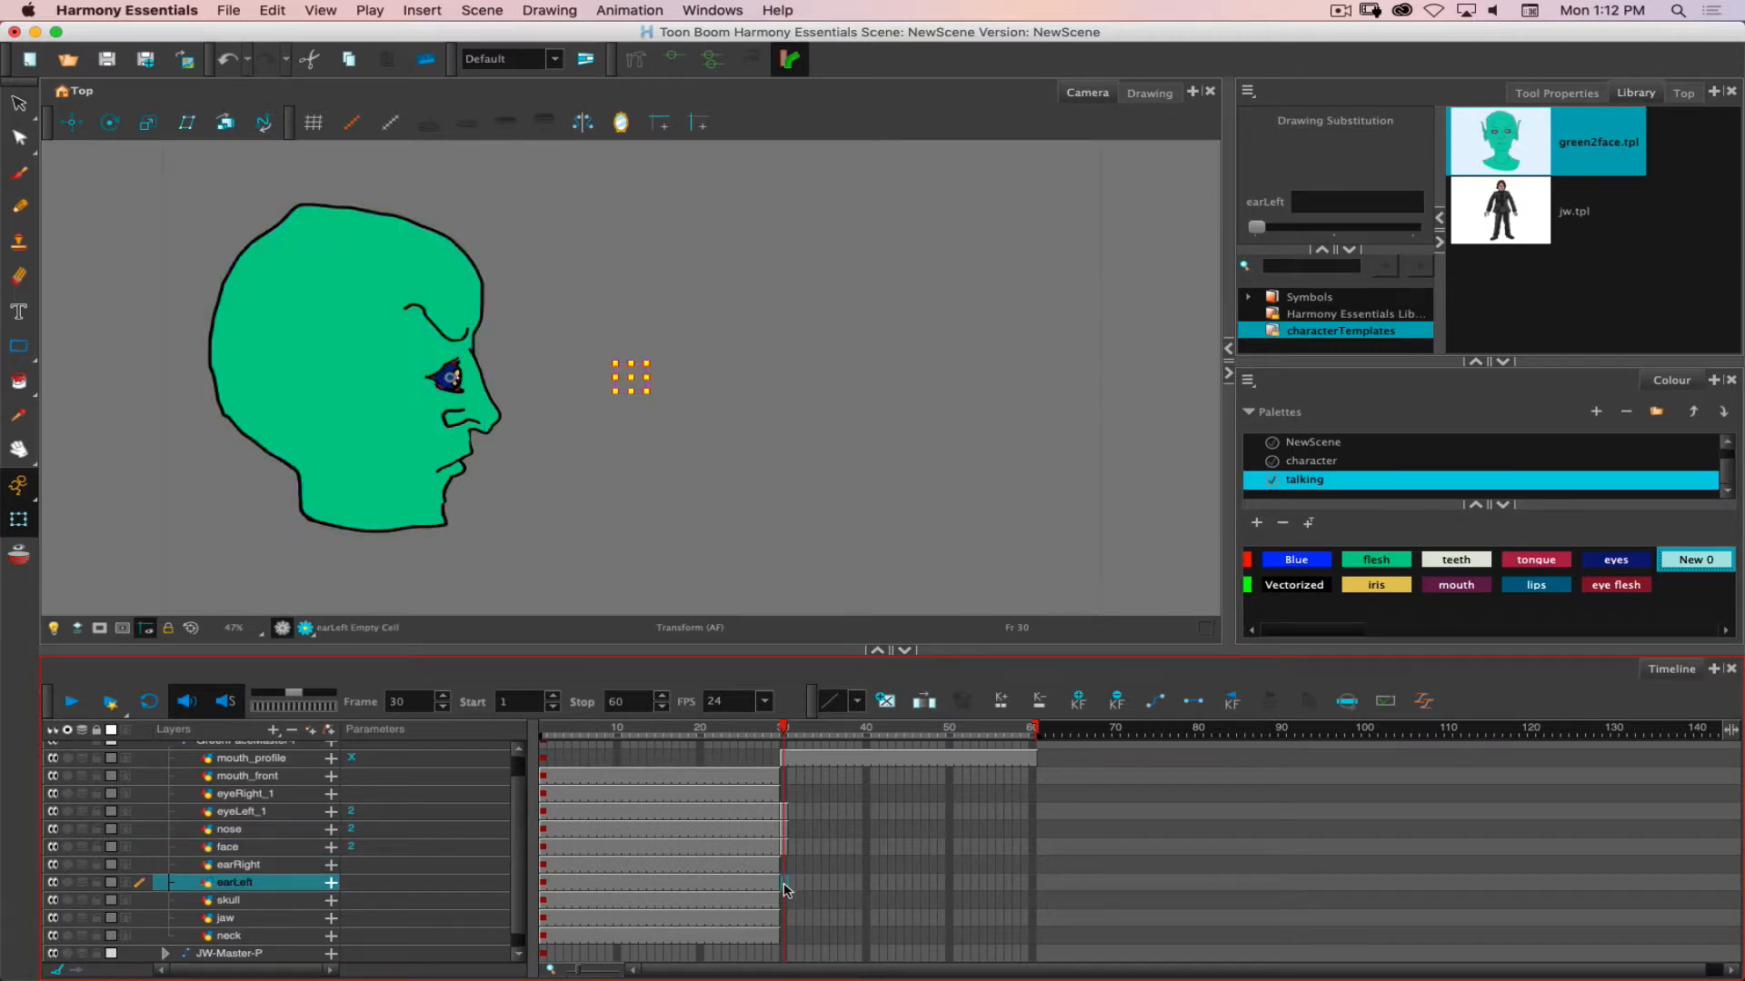
pyautogui.press('+')
pyautogui.press('+')
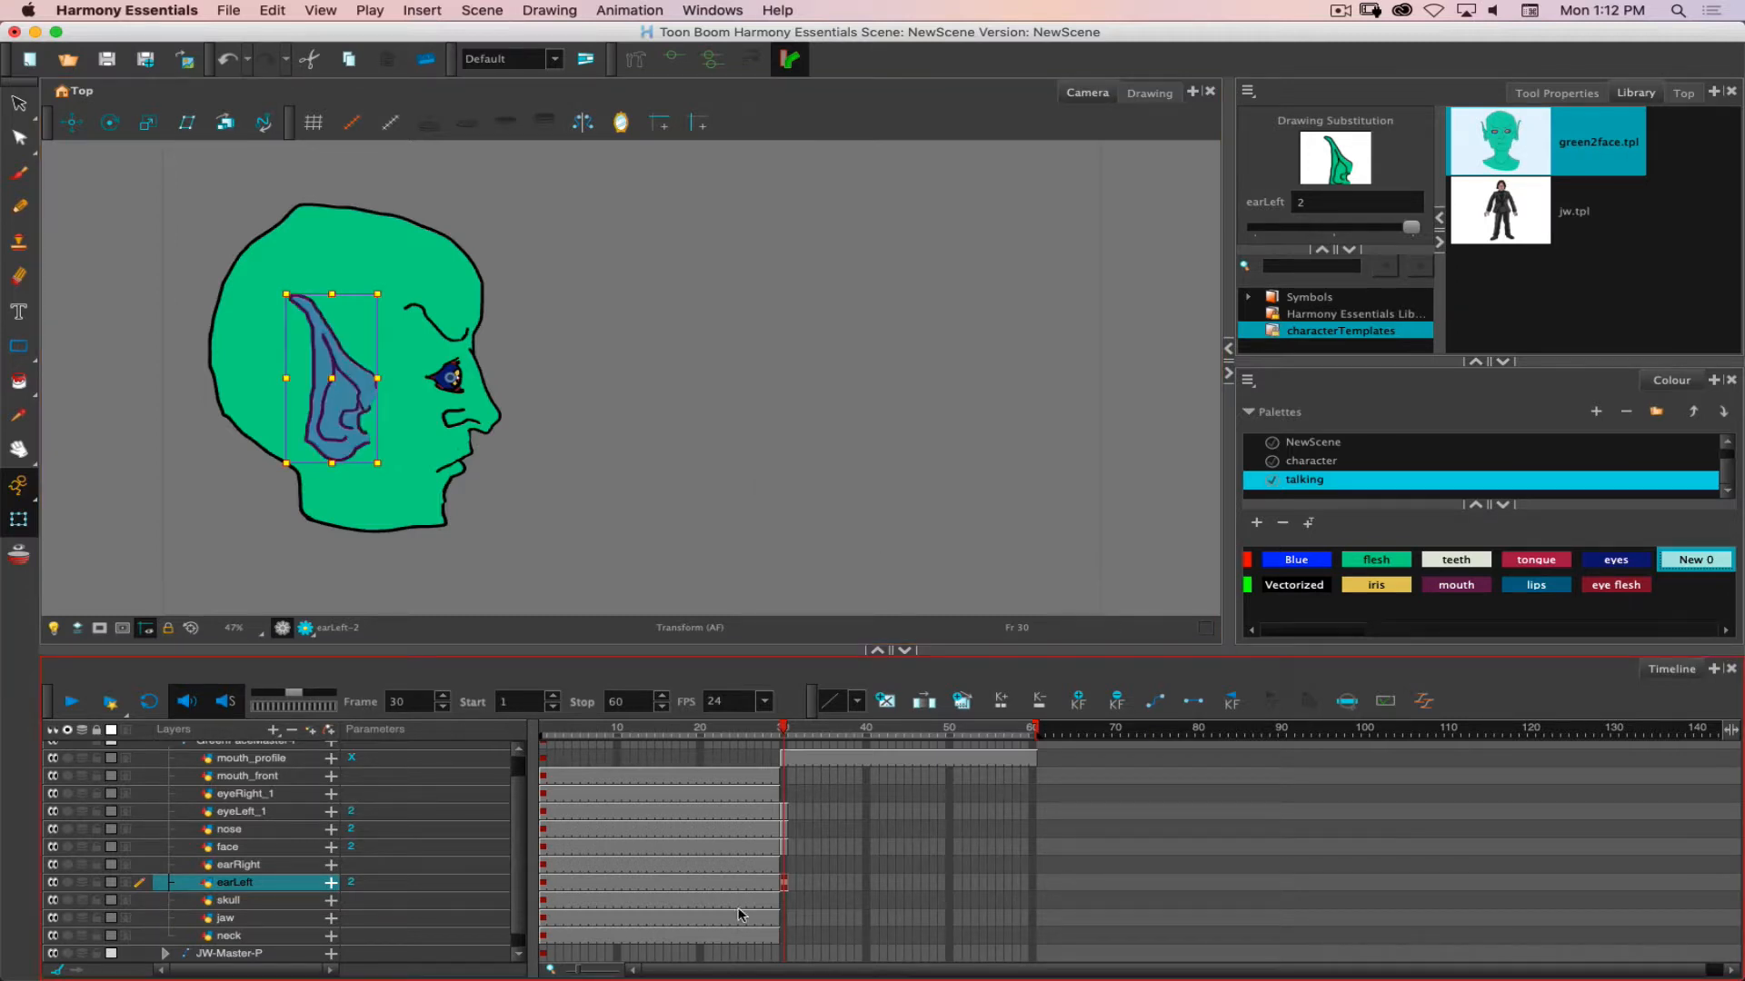
pyautogui.click(786, 901)
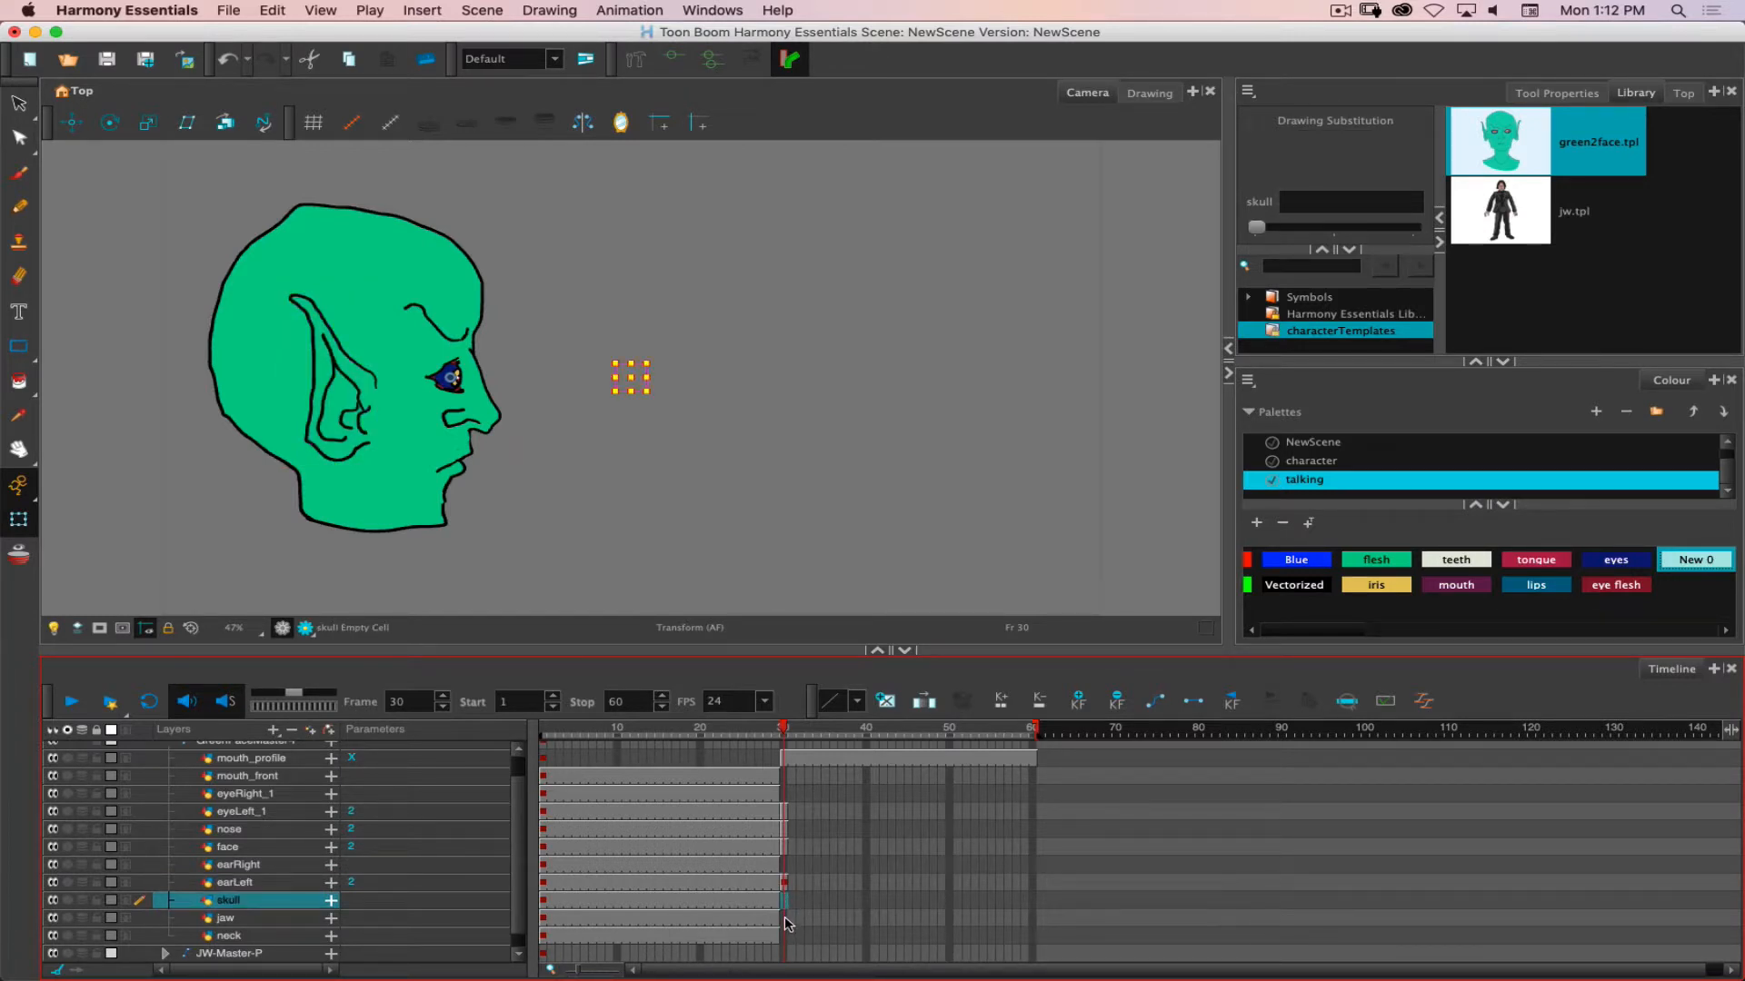
pyautogui.click(784, 936)
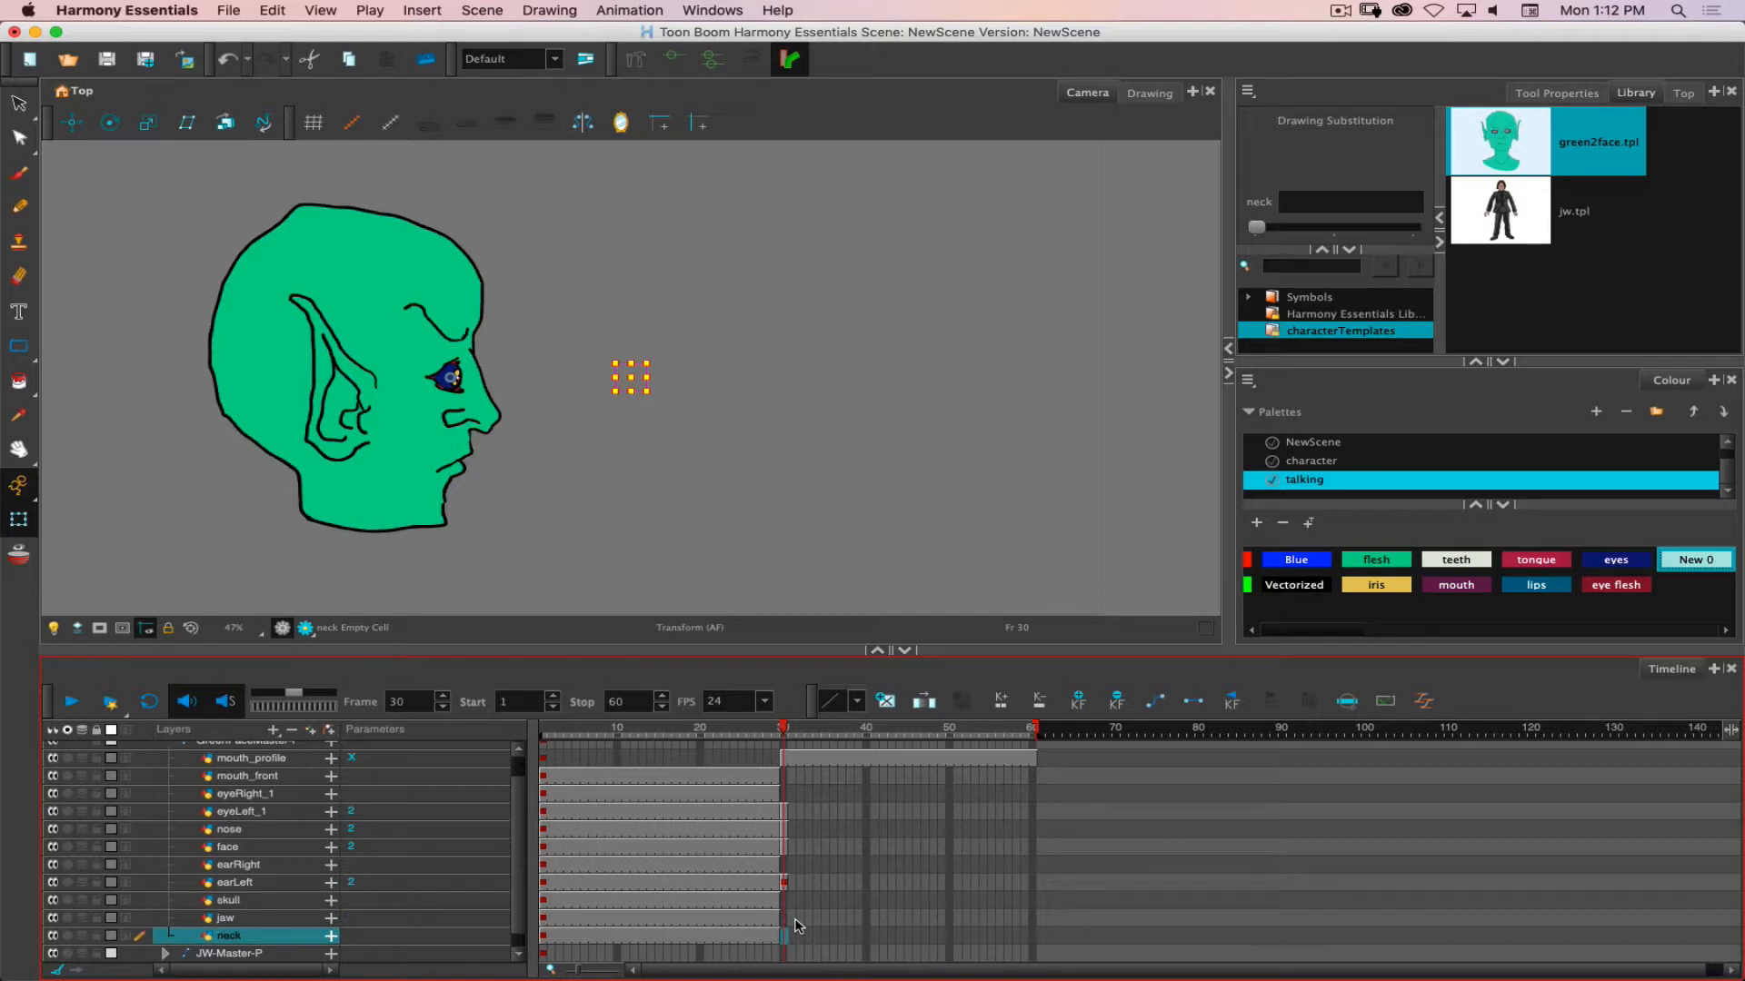
pyautogui.press(']')
pyautogui.press(']')
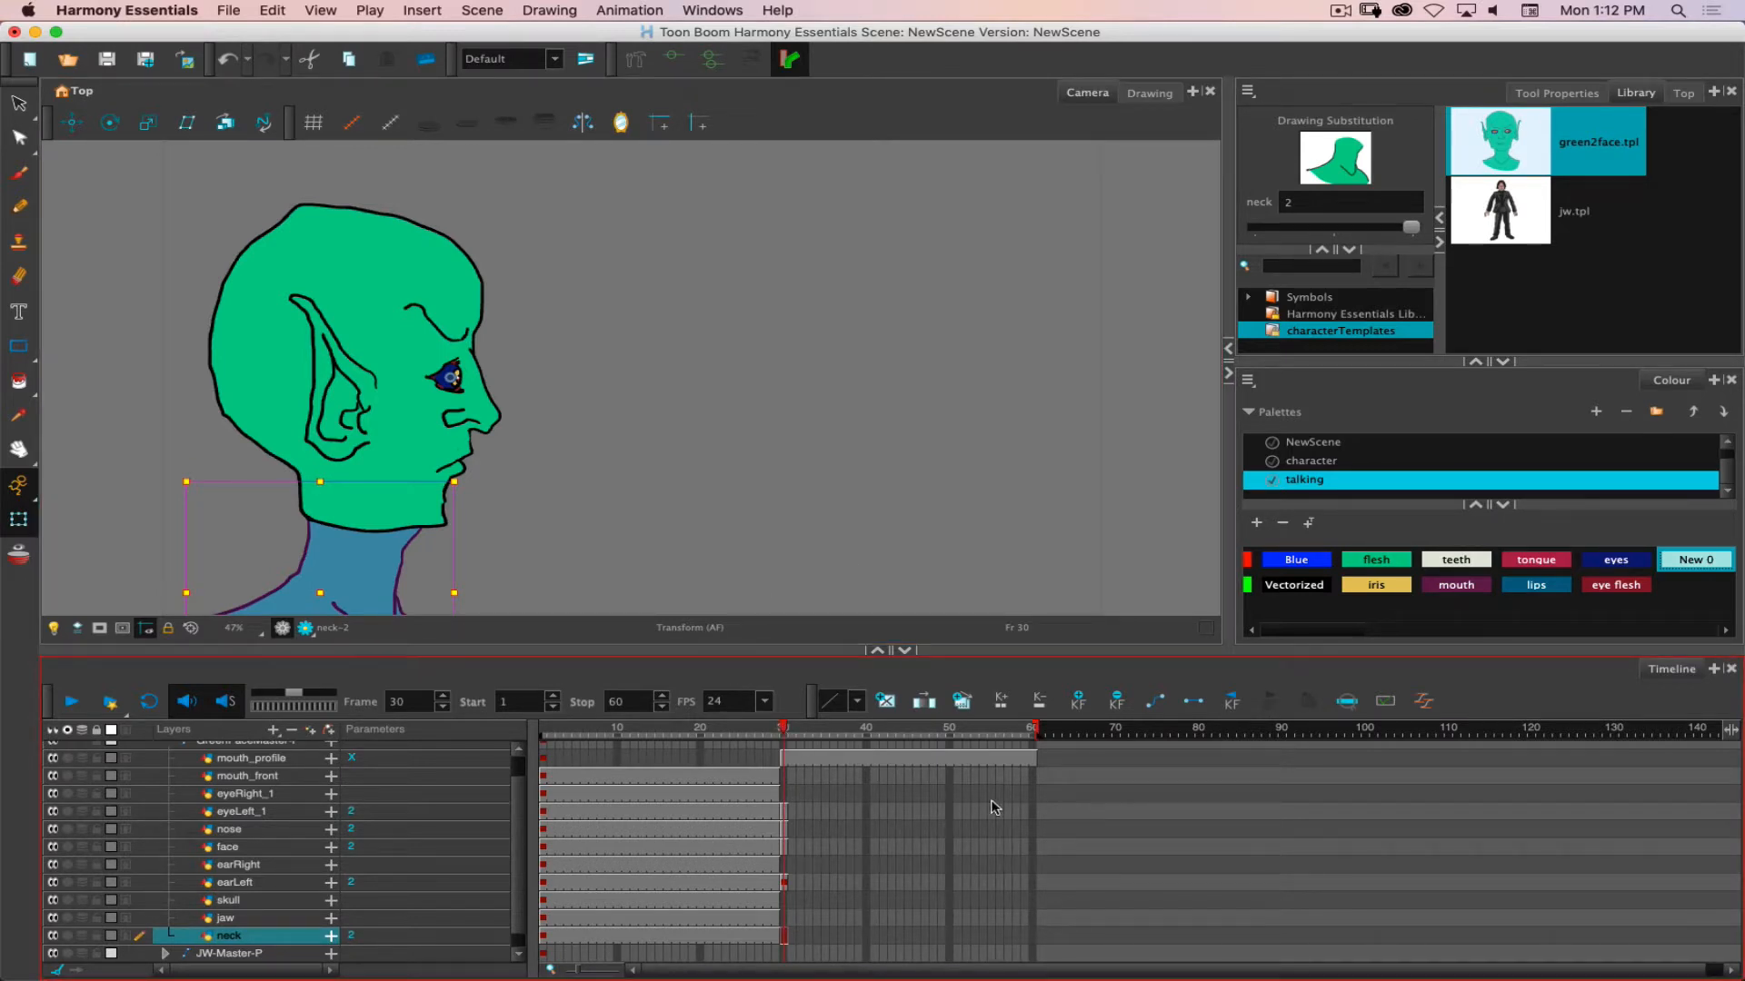
# Extend the drawing 2 exposures on the eyeLeft_1, nose, face, earLeft and neck layers to frame 60.
pyautogui.moveTo(1037, 811); pyautogui.dragTo(1037, 852)
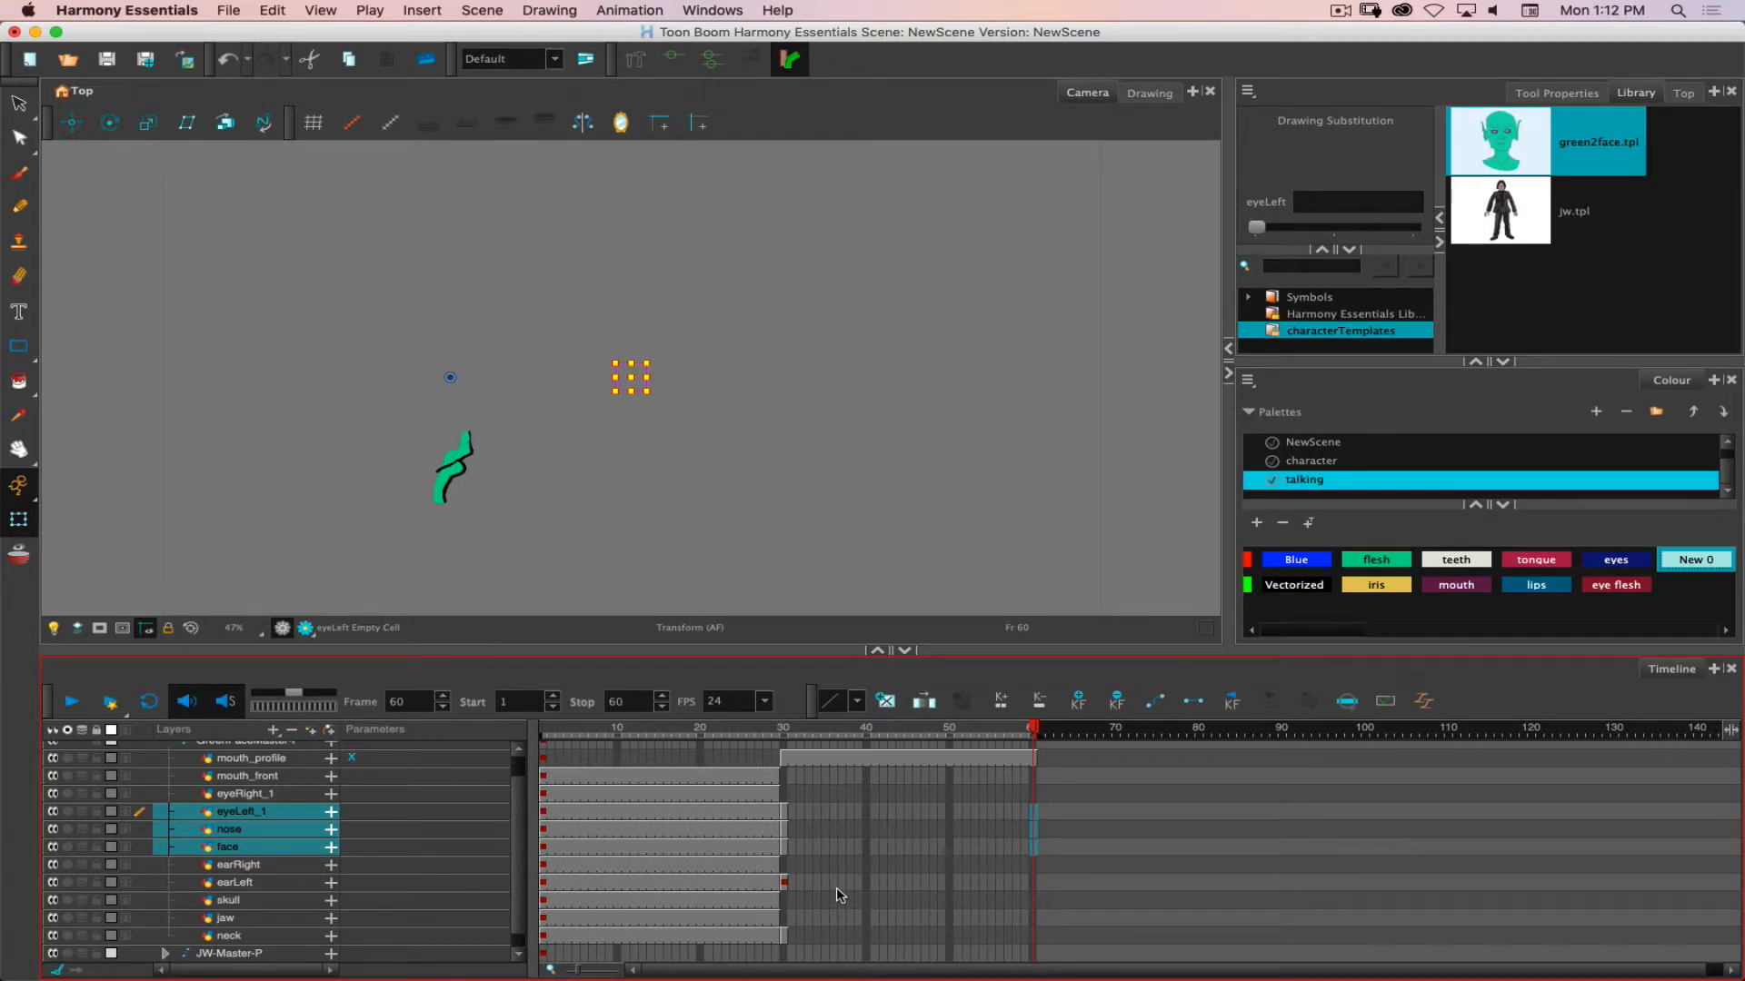
pyautogui.press('F5')
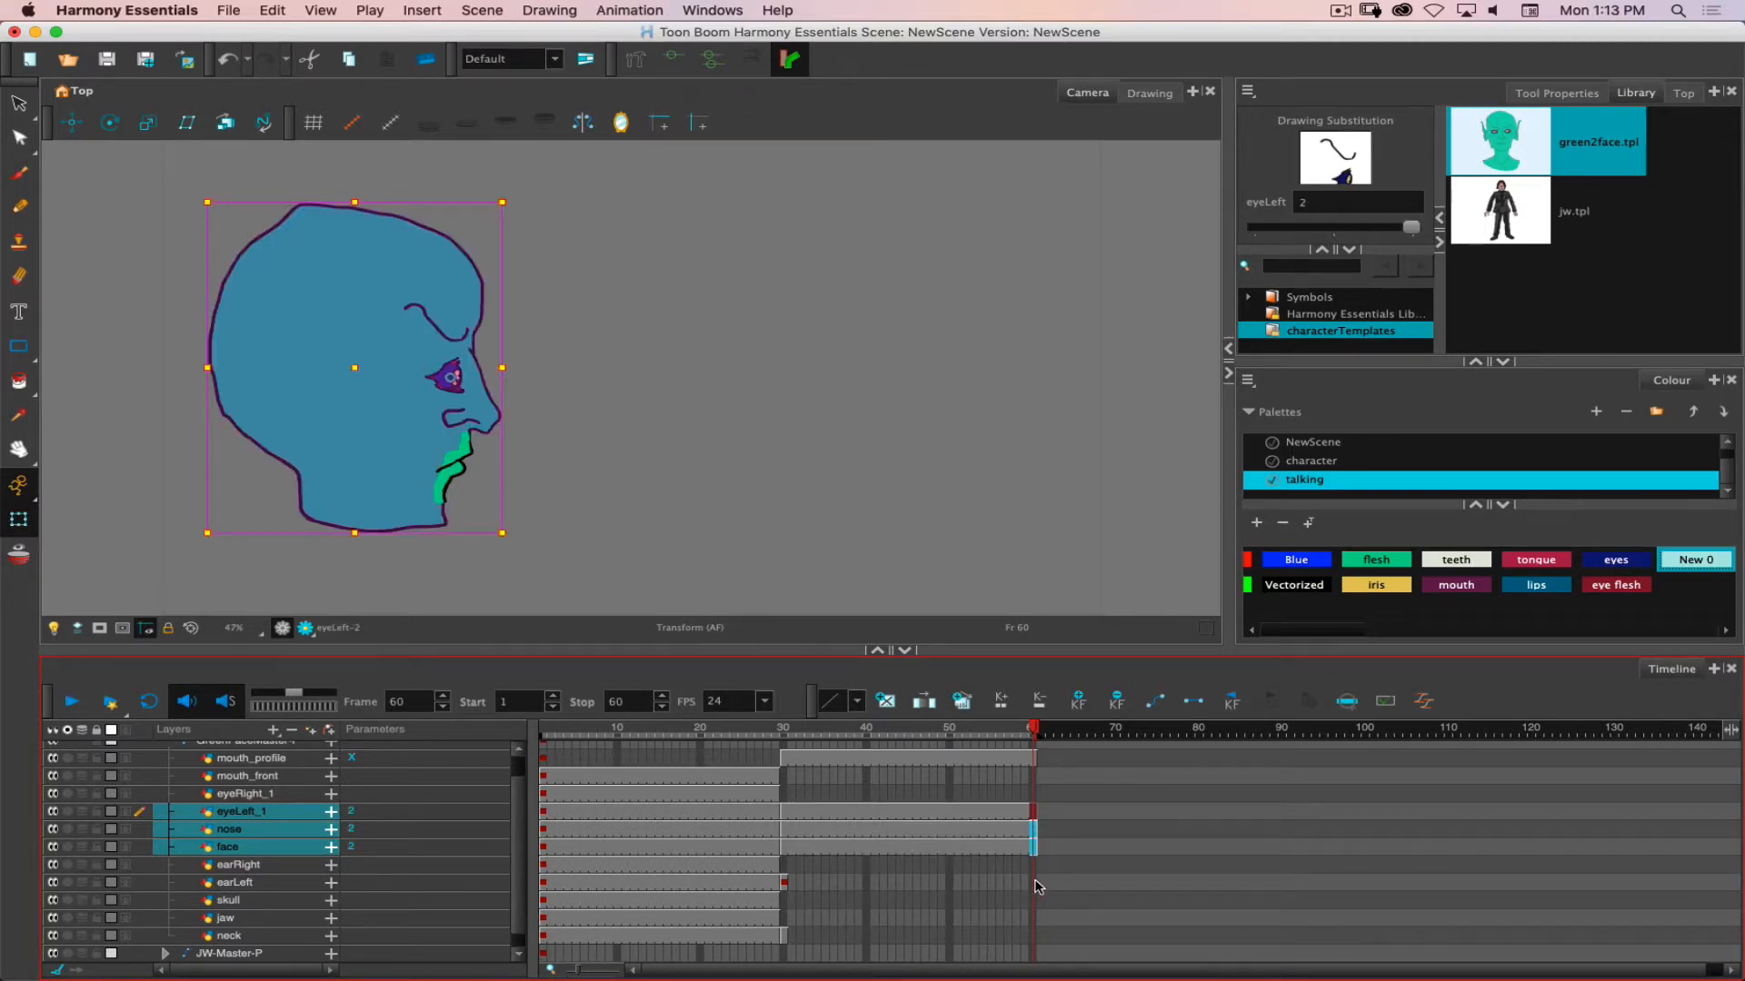
pyautogui.click(1033, 882)
pyautogui.press('F5')
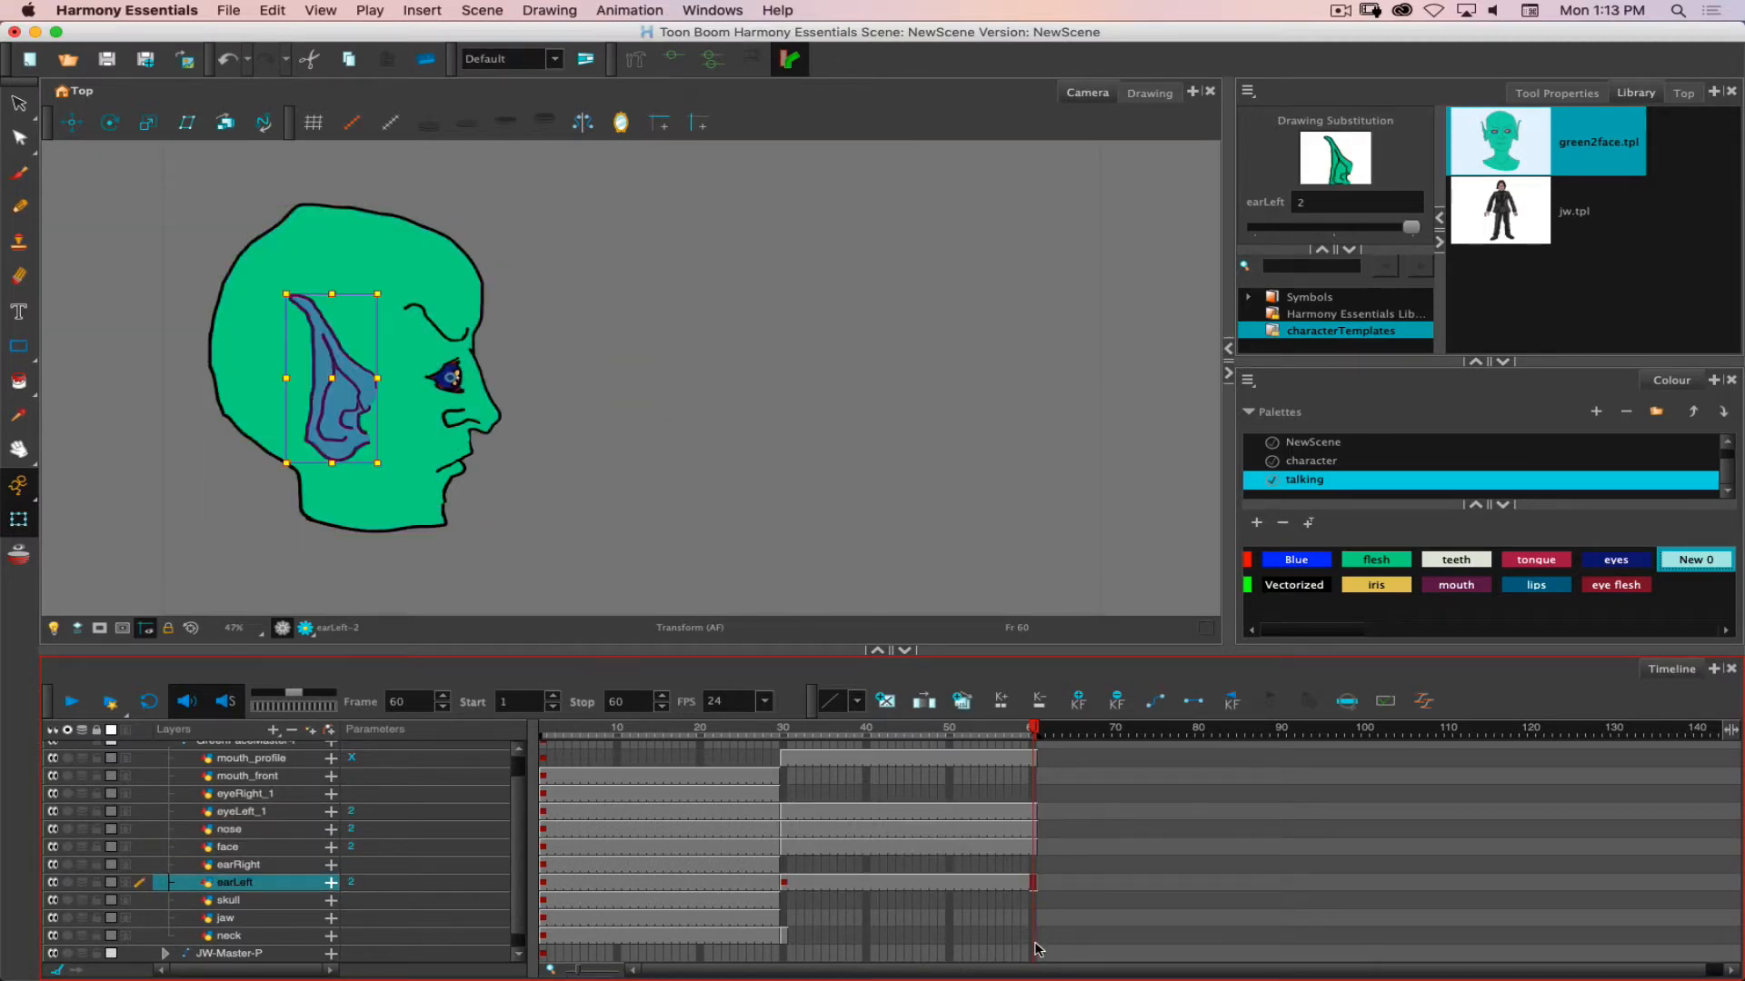
pyautogui.click(1033, 941)
pyautogui.press('F5')
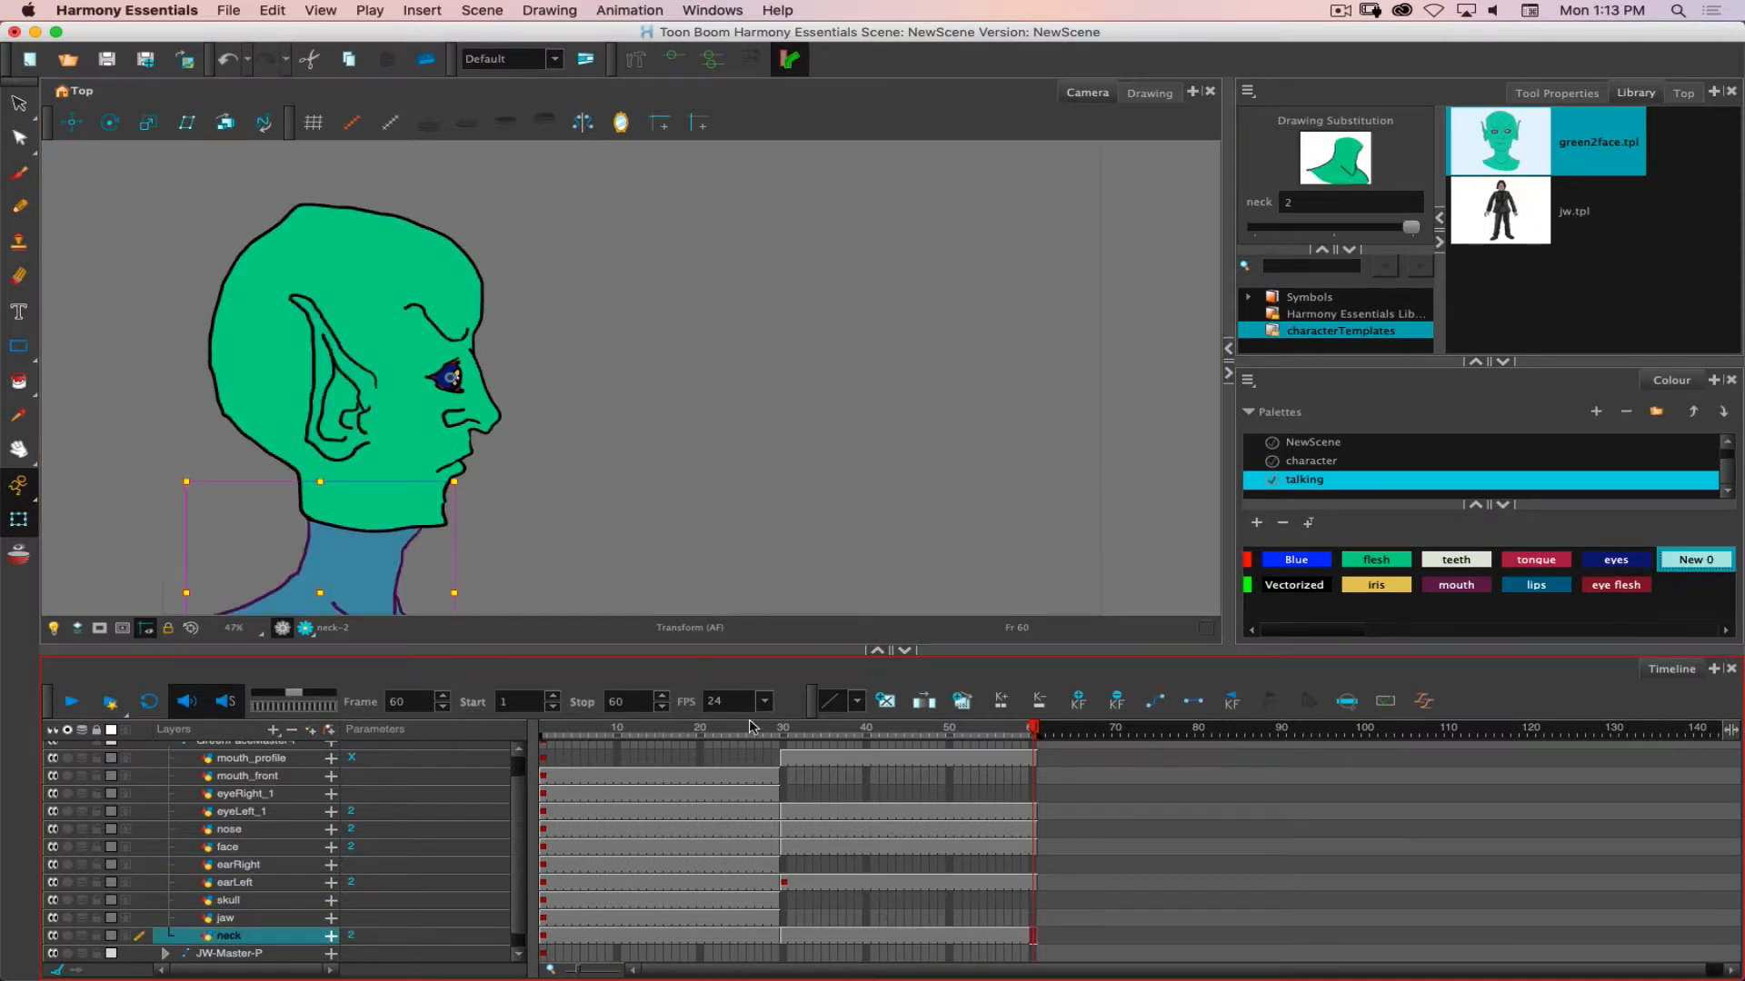
pyautogui.moveTo(828, 736)
pyautogui.mouseDown()
pyautogui.moveTo(733, 734)
pyautogui.moveTo(843, 738)
pyautogui.moveTo(741, 732)
pyautogui.moveTo(800, 727)
pyautogui.mouseUp()
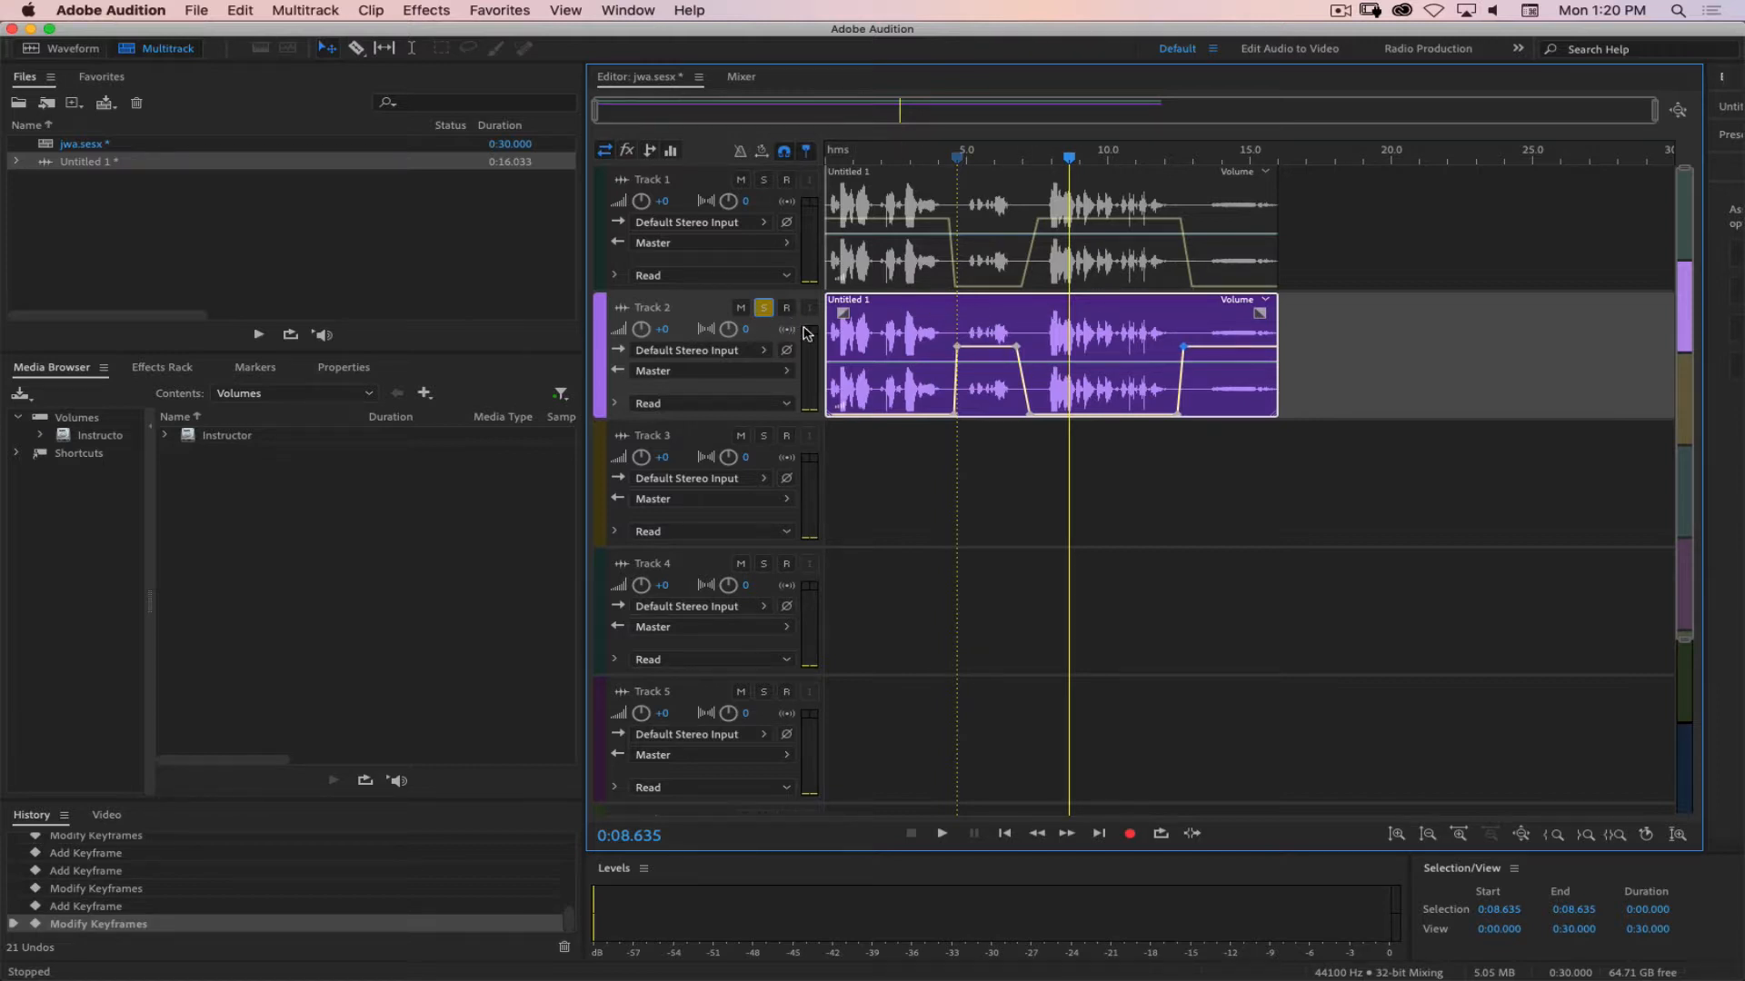
# In Adobe Audition, start a multitrack mixdown export of the entire session and name the file jwa_alien.mp3.
pyautogui.click(191, 13)
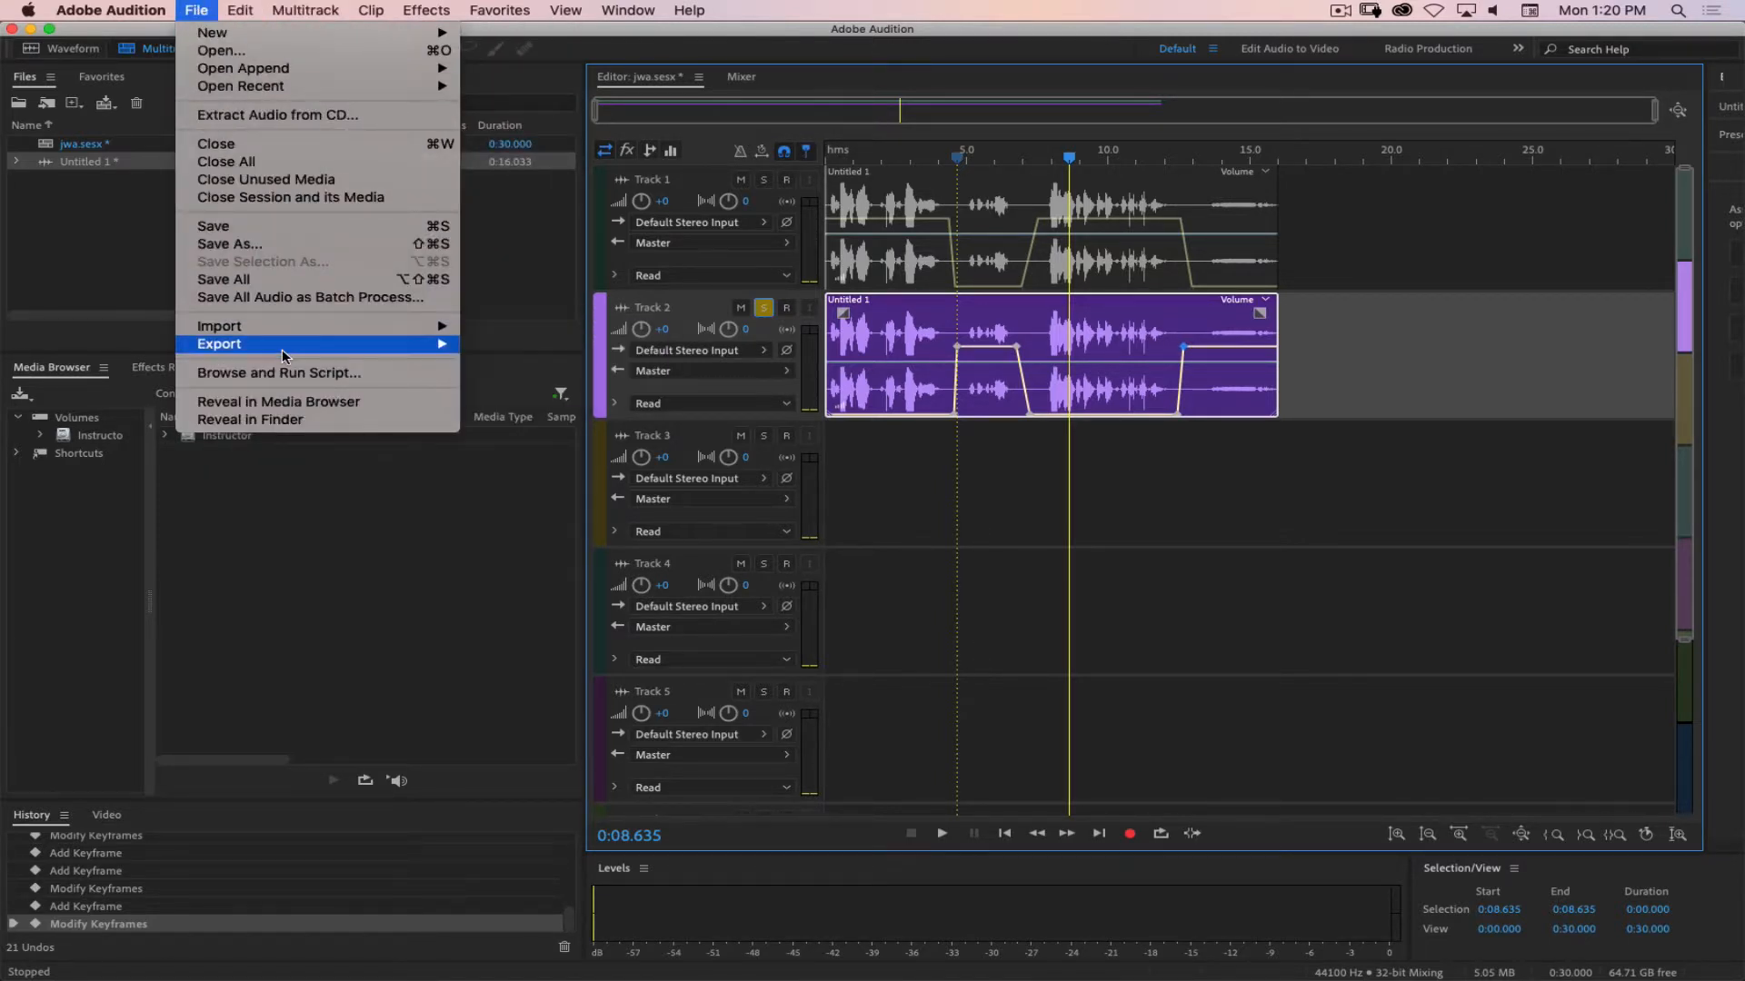
pyautogui.moveTo(412, 347)
pyautogui.moveTo(536, 428)
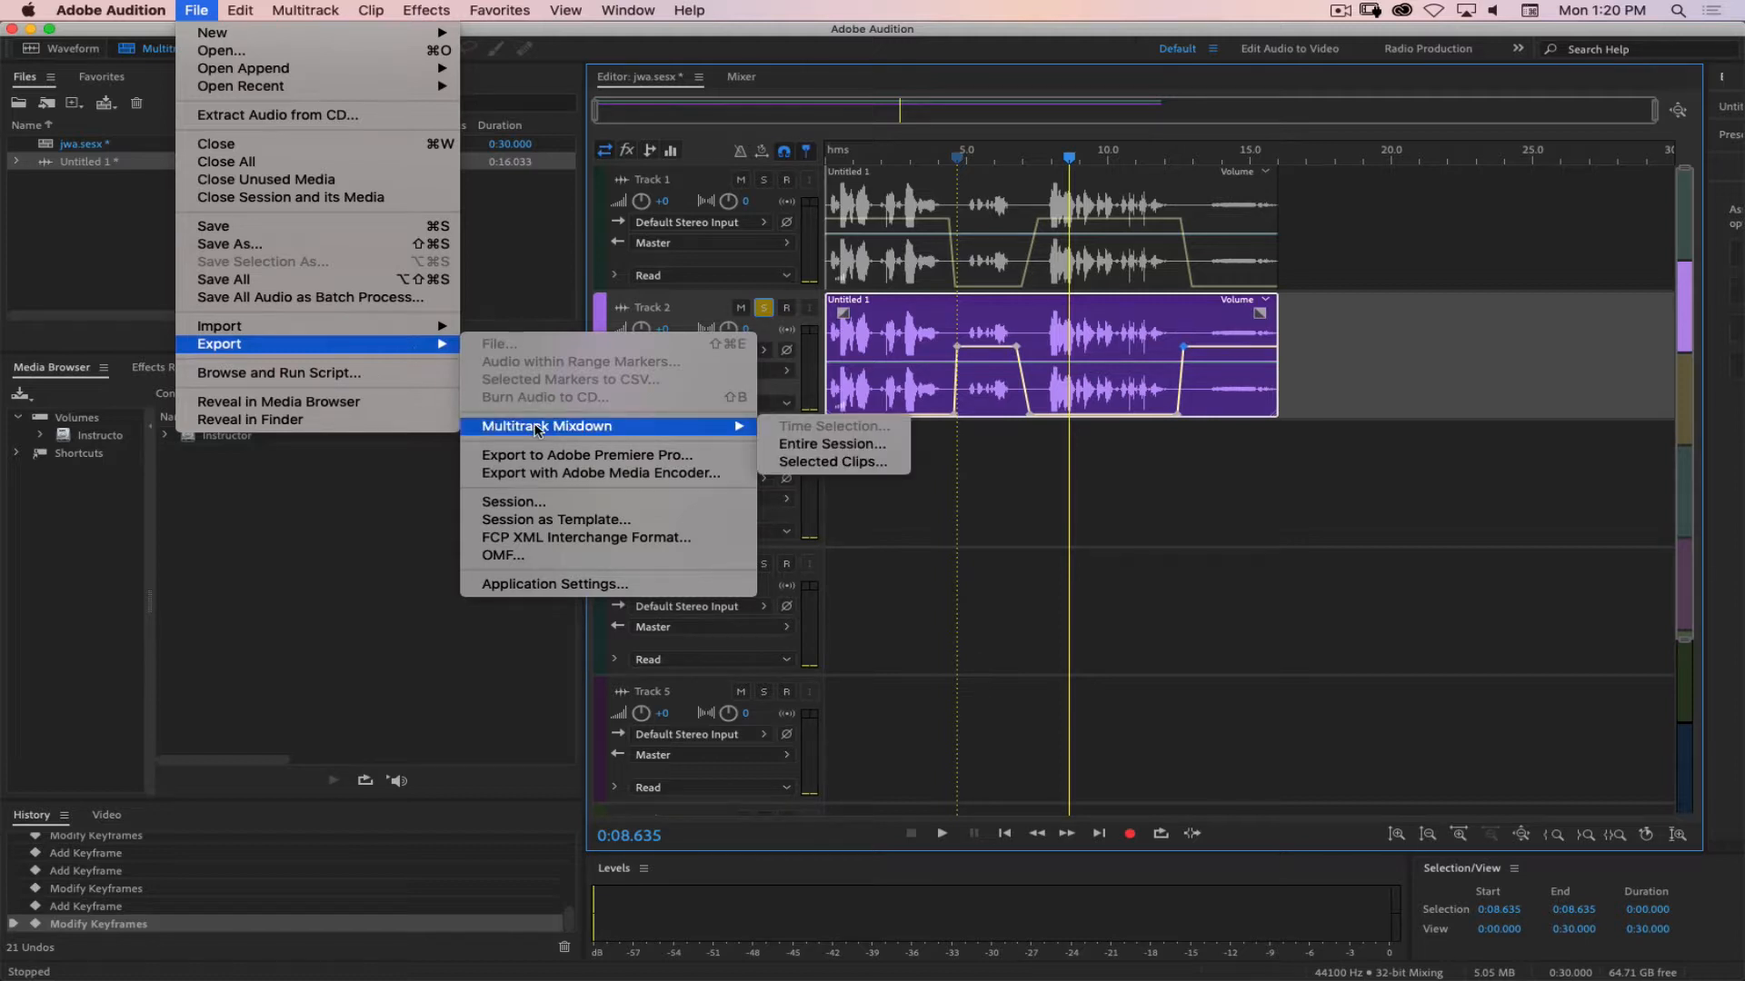
pyautogui.click(825, 444)
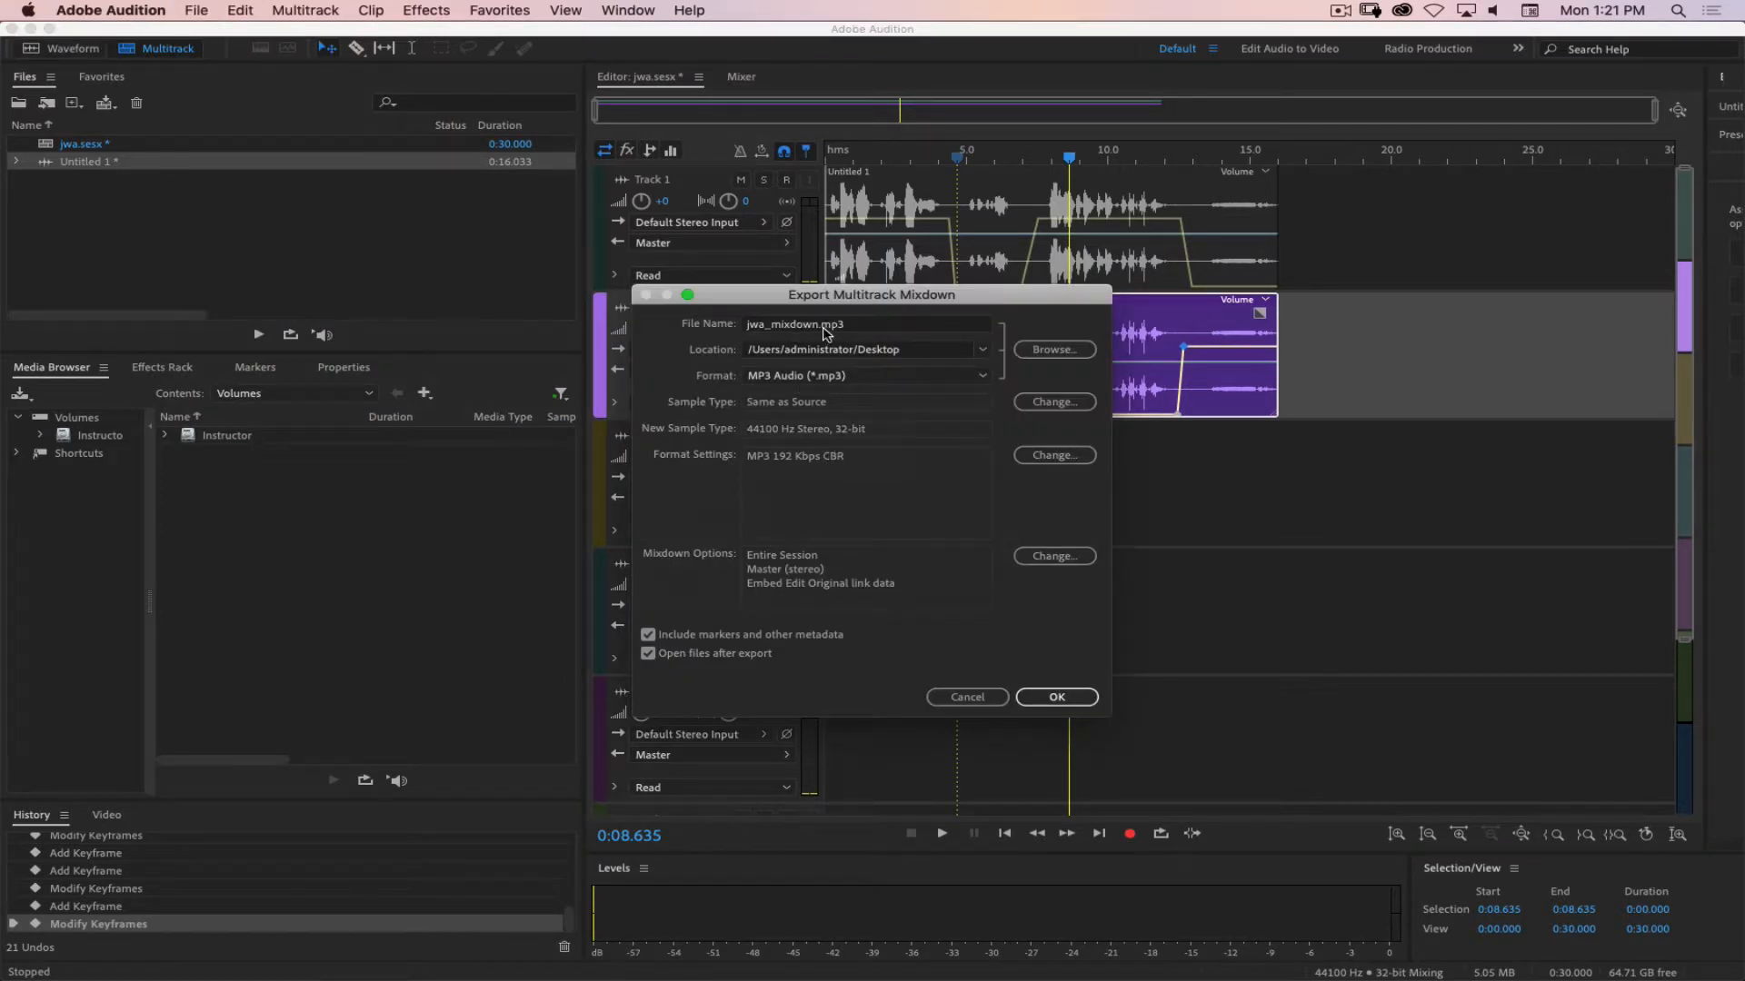
pyautogui.click(817, 325)
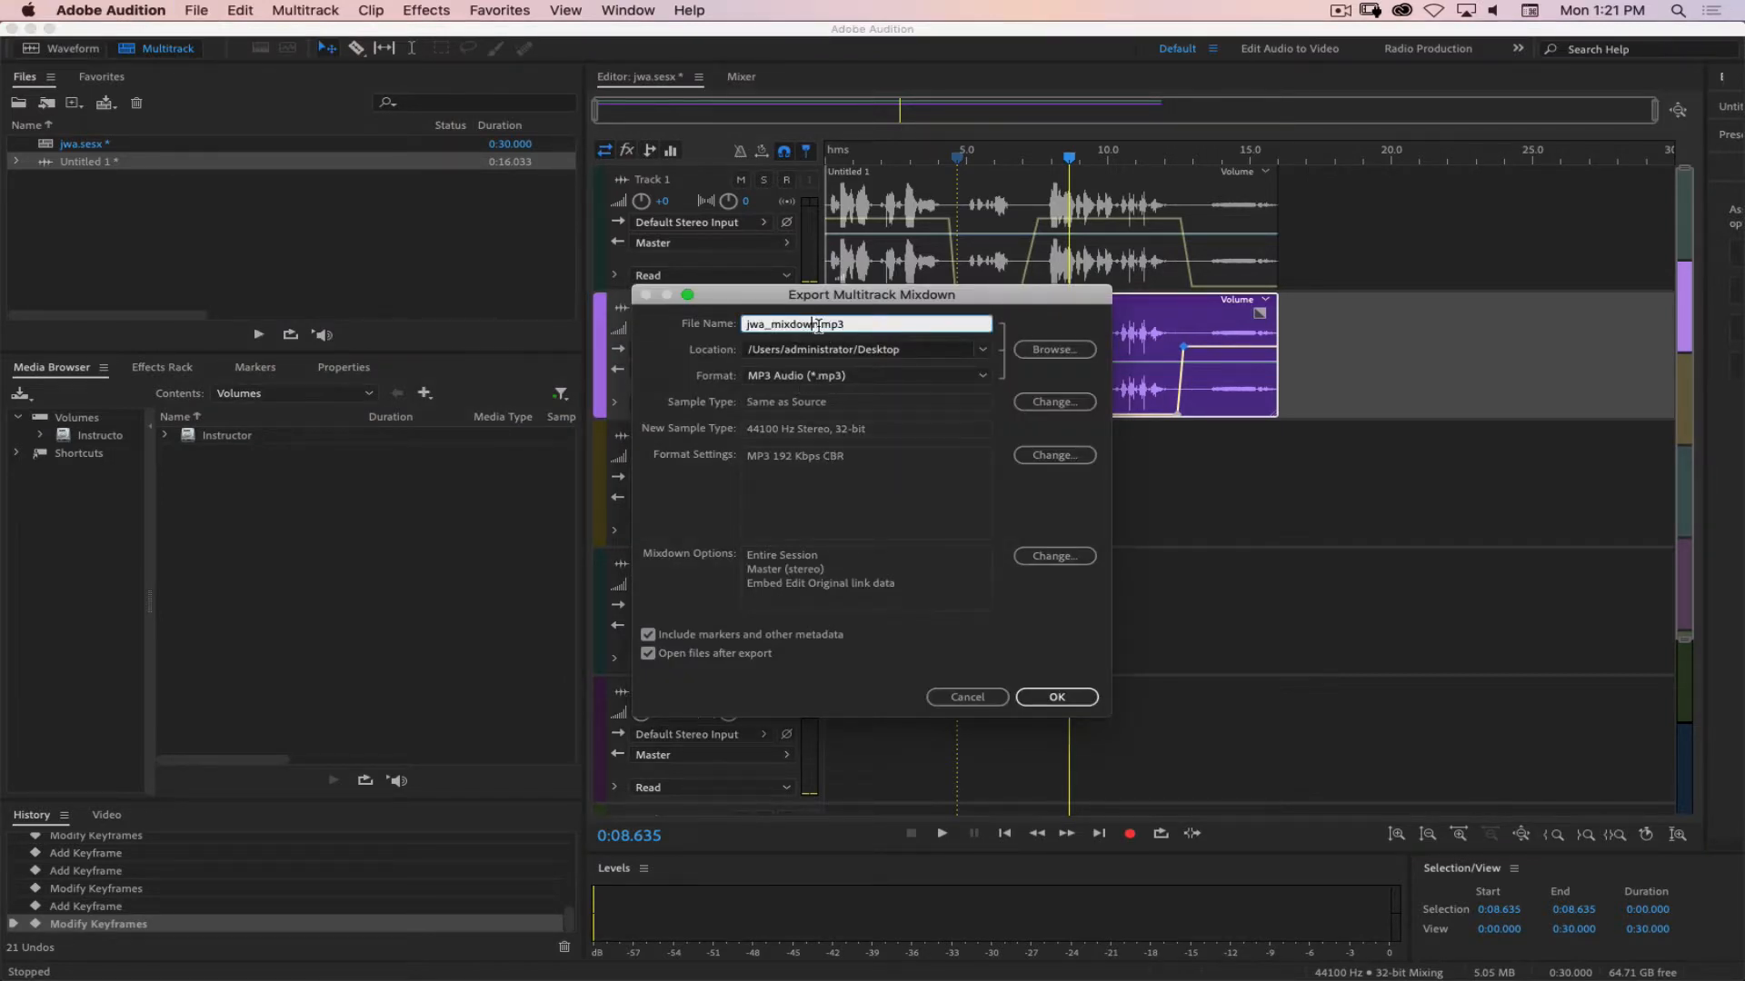
pyautogui.moveTo(818, 324); pyautogui.dragTo(769, 329)
pyautogui.write('alien')
# Set the jwa folder on the Desktop as the export location and export the jwa_alien.mp3 mixdown.
pyautogui.click(1050, 351)
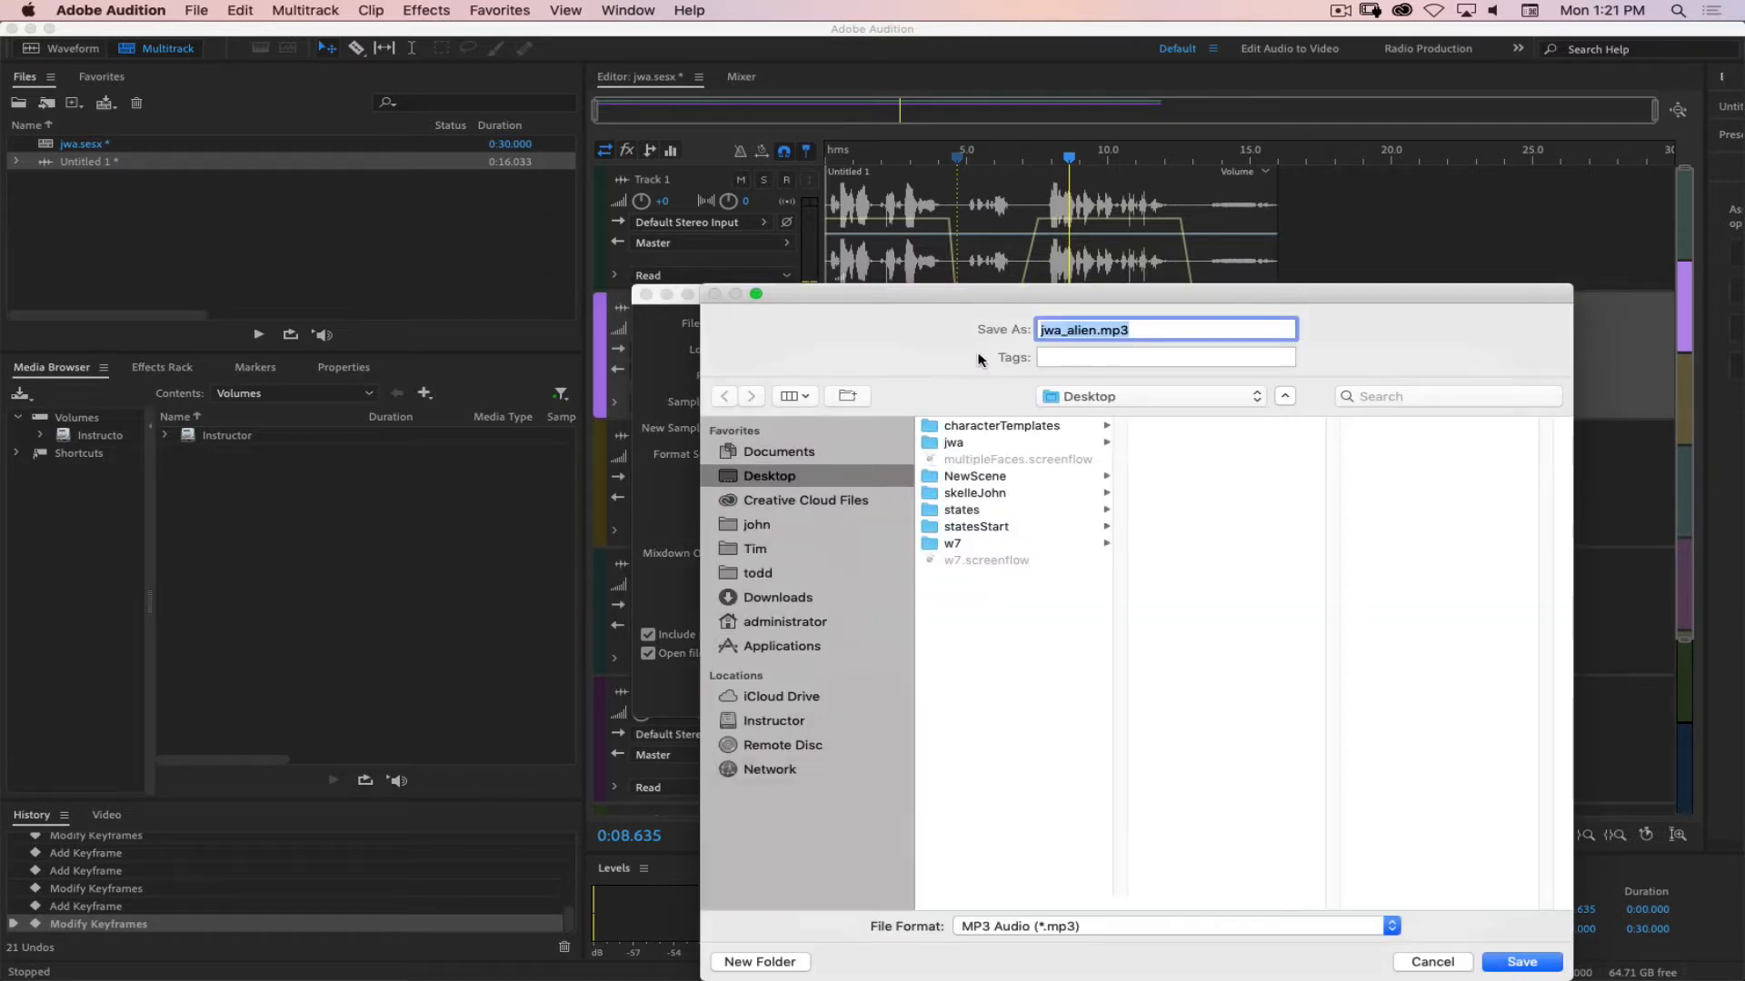
pyautogui.click(951, 444)
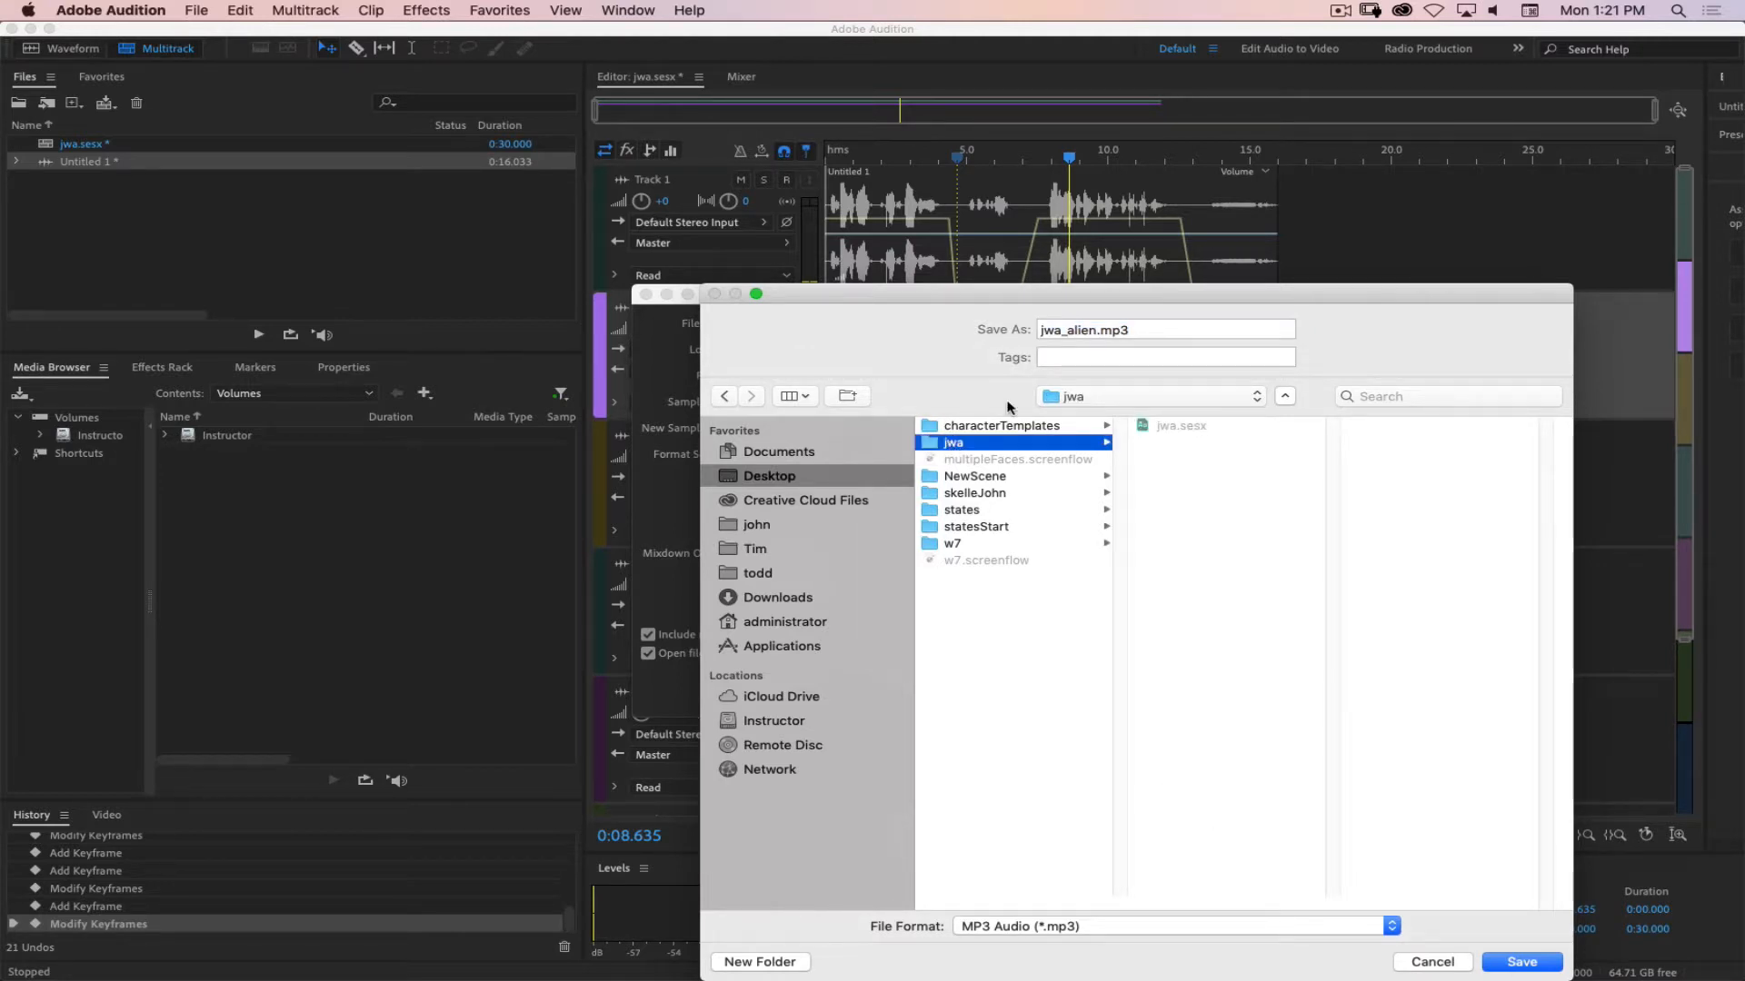
pyautogui.click(963, 479)
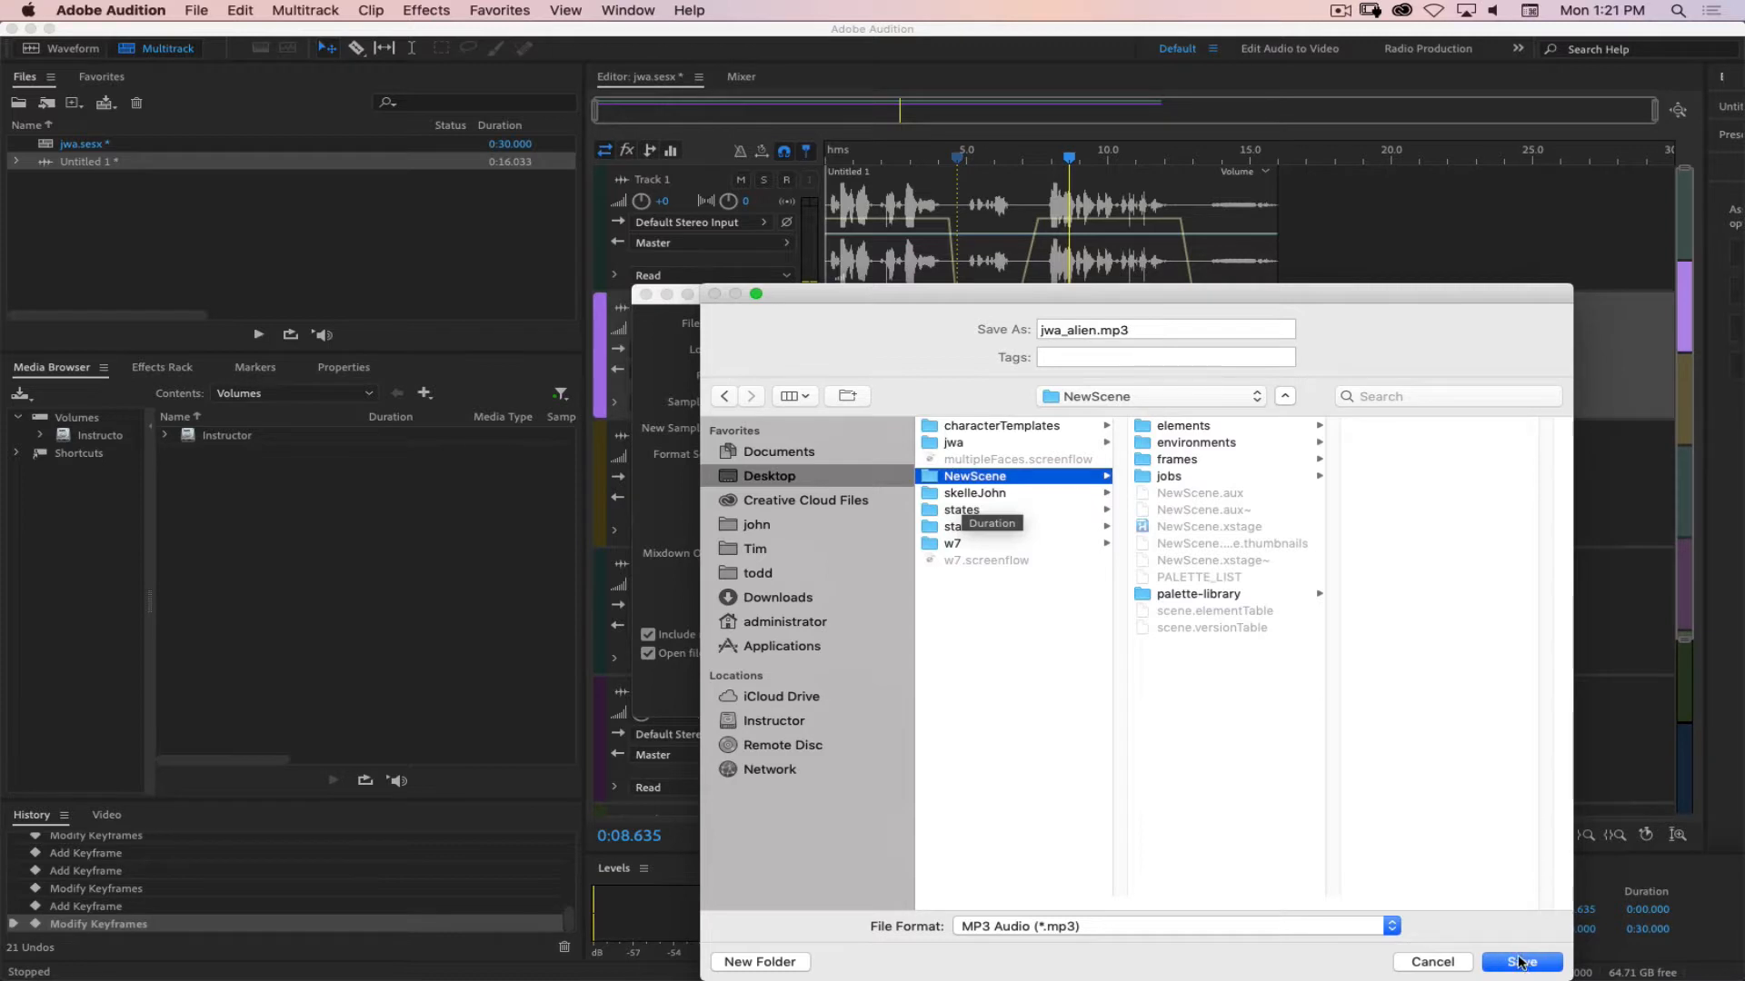
pyautogui.click(968, 443)
pyautogui.click(1530, 966)
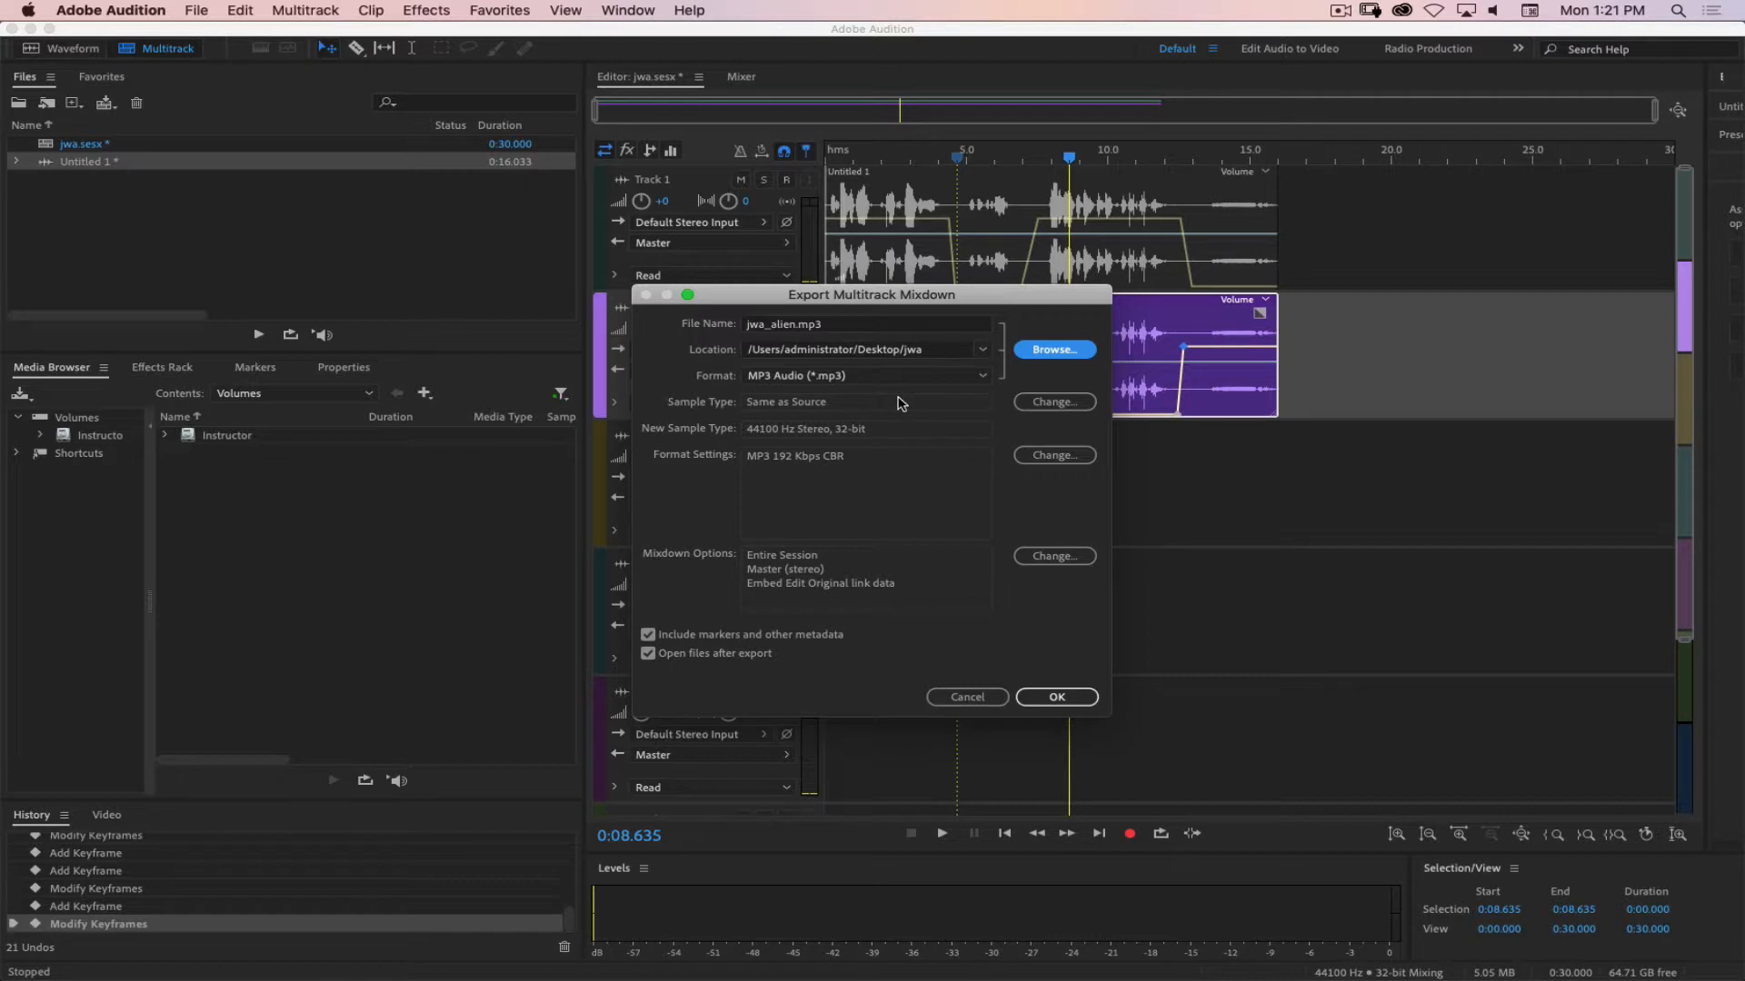
pyautogui.click(1047, 698)
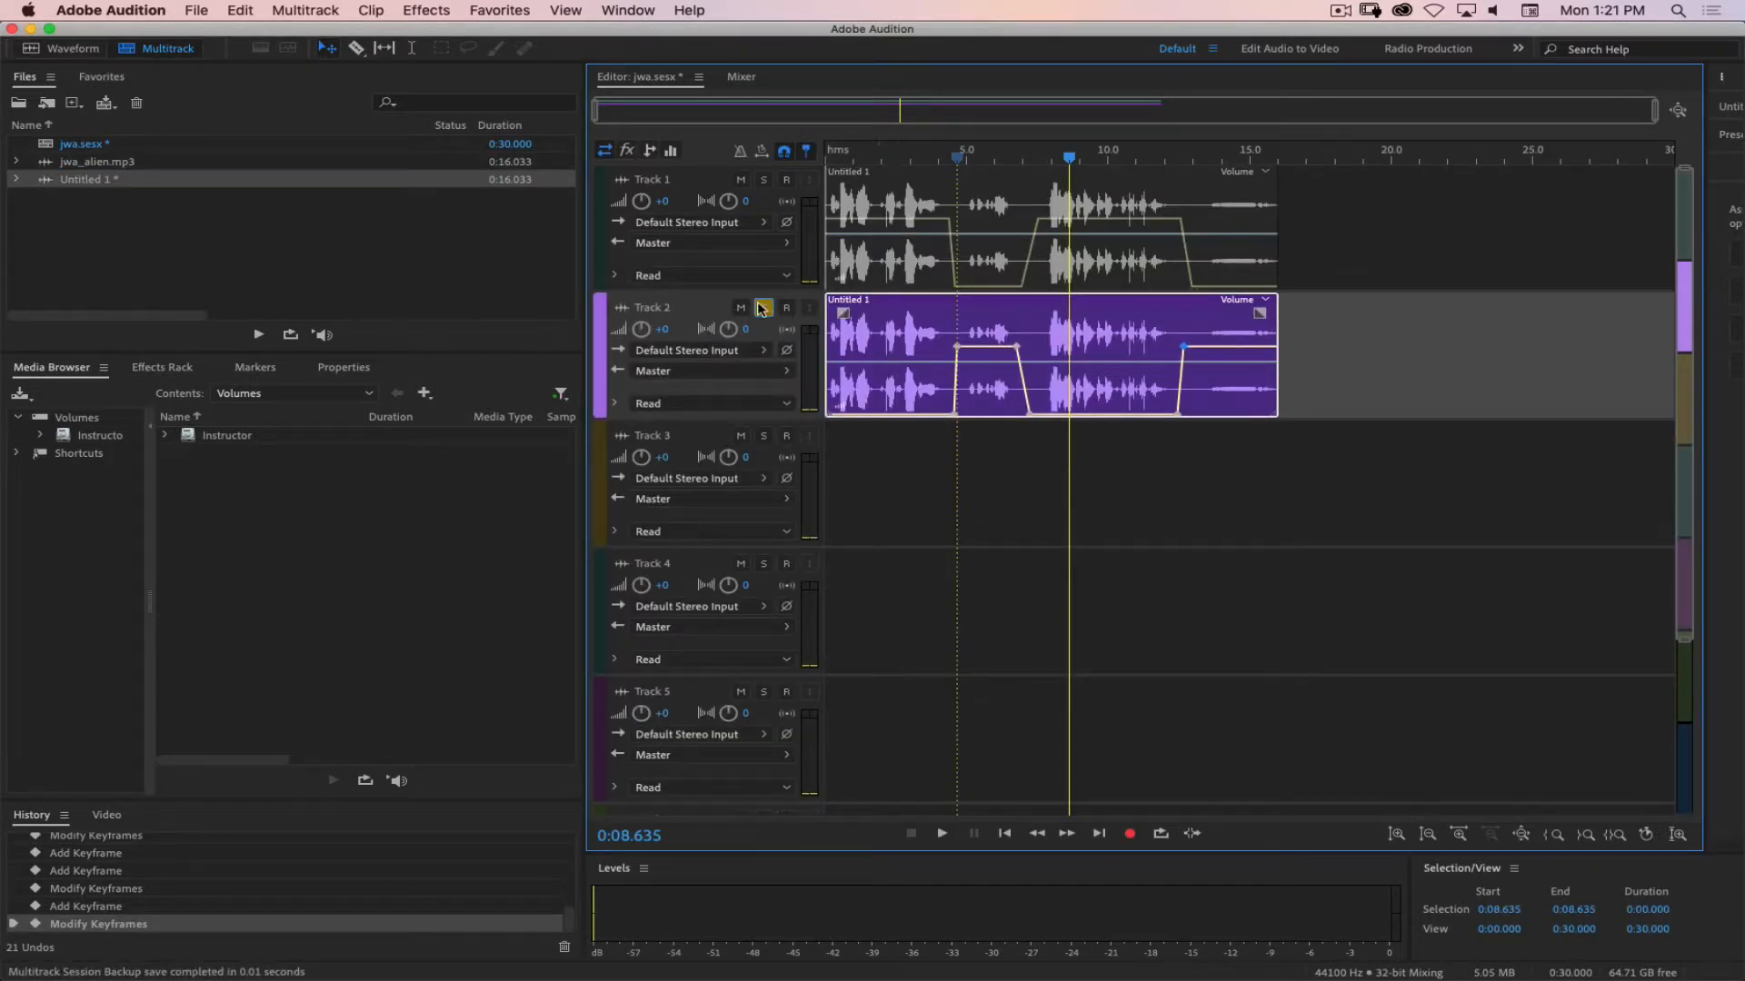
# Solo Track 1 instead of Track 2 and start a multitrack mixdown export of the entire session.
pyautogui.click(763, 179)
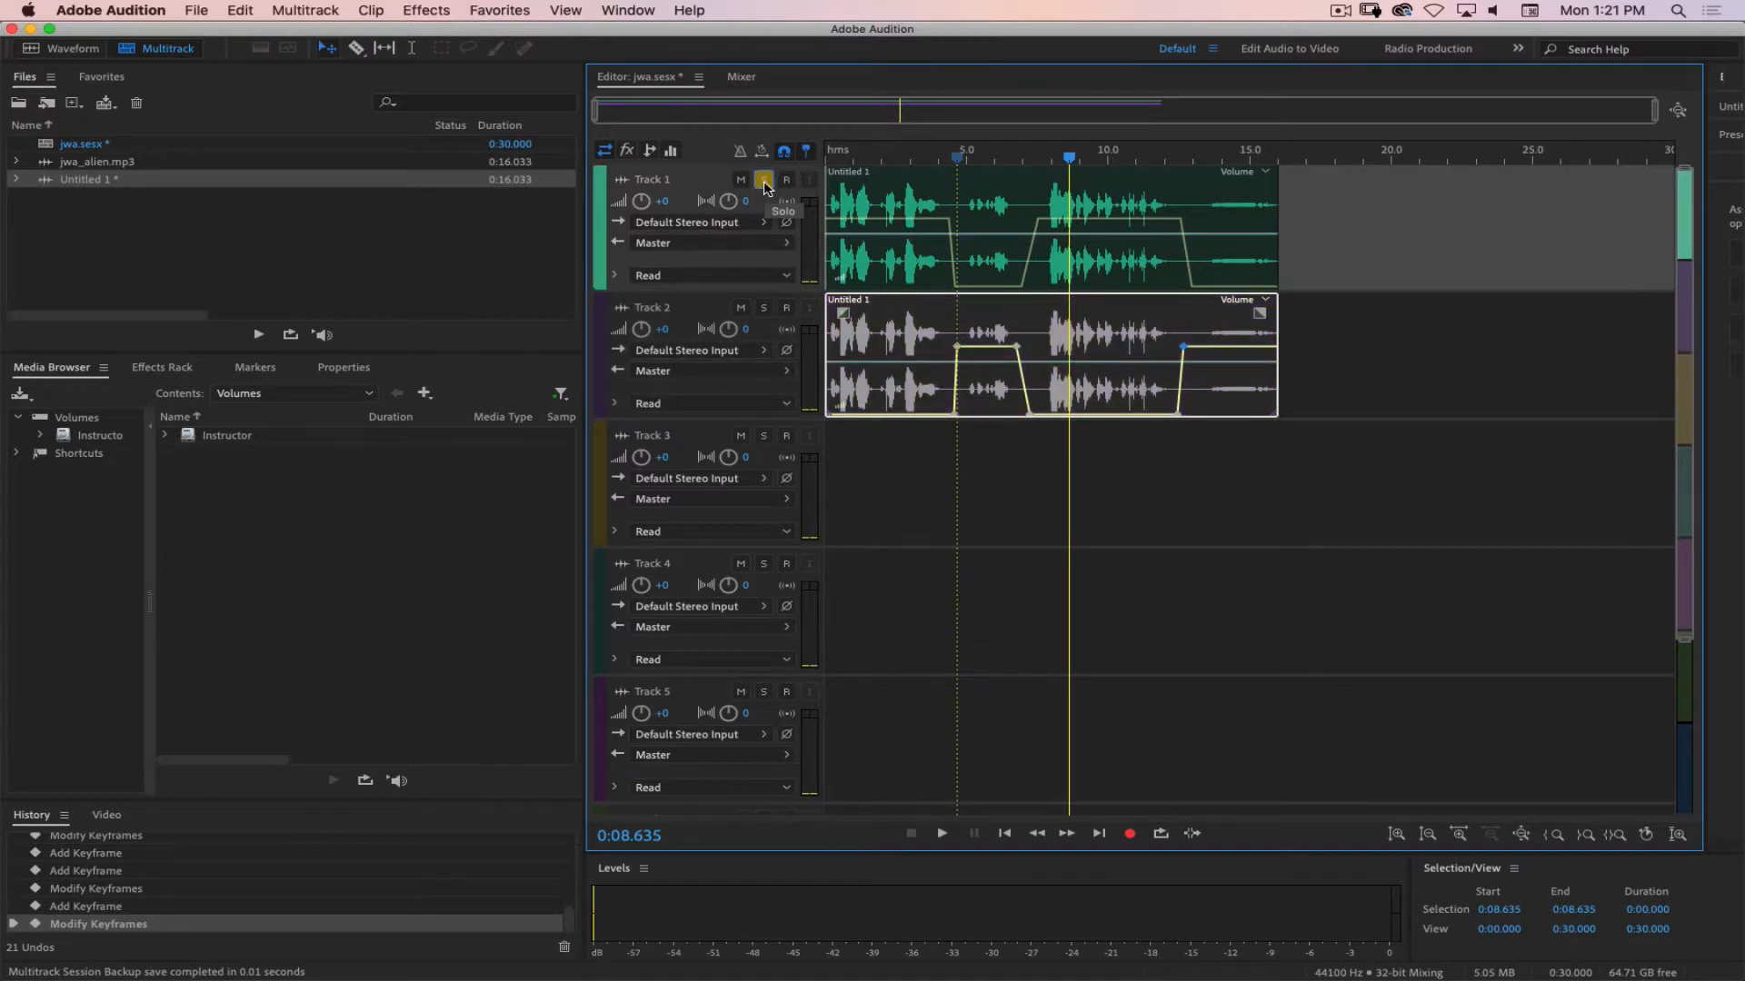
pyautogui.click(196, 10)
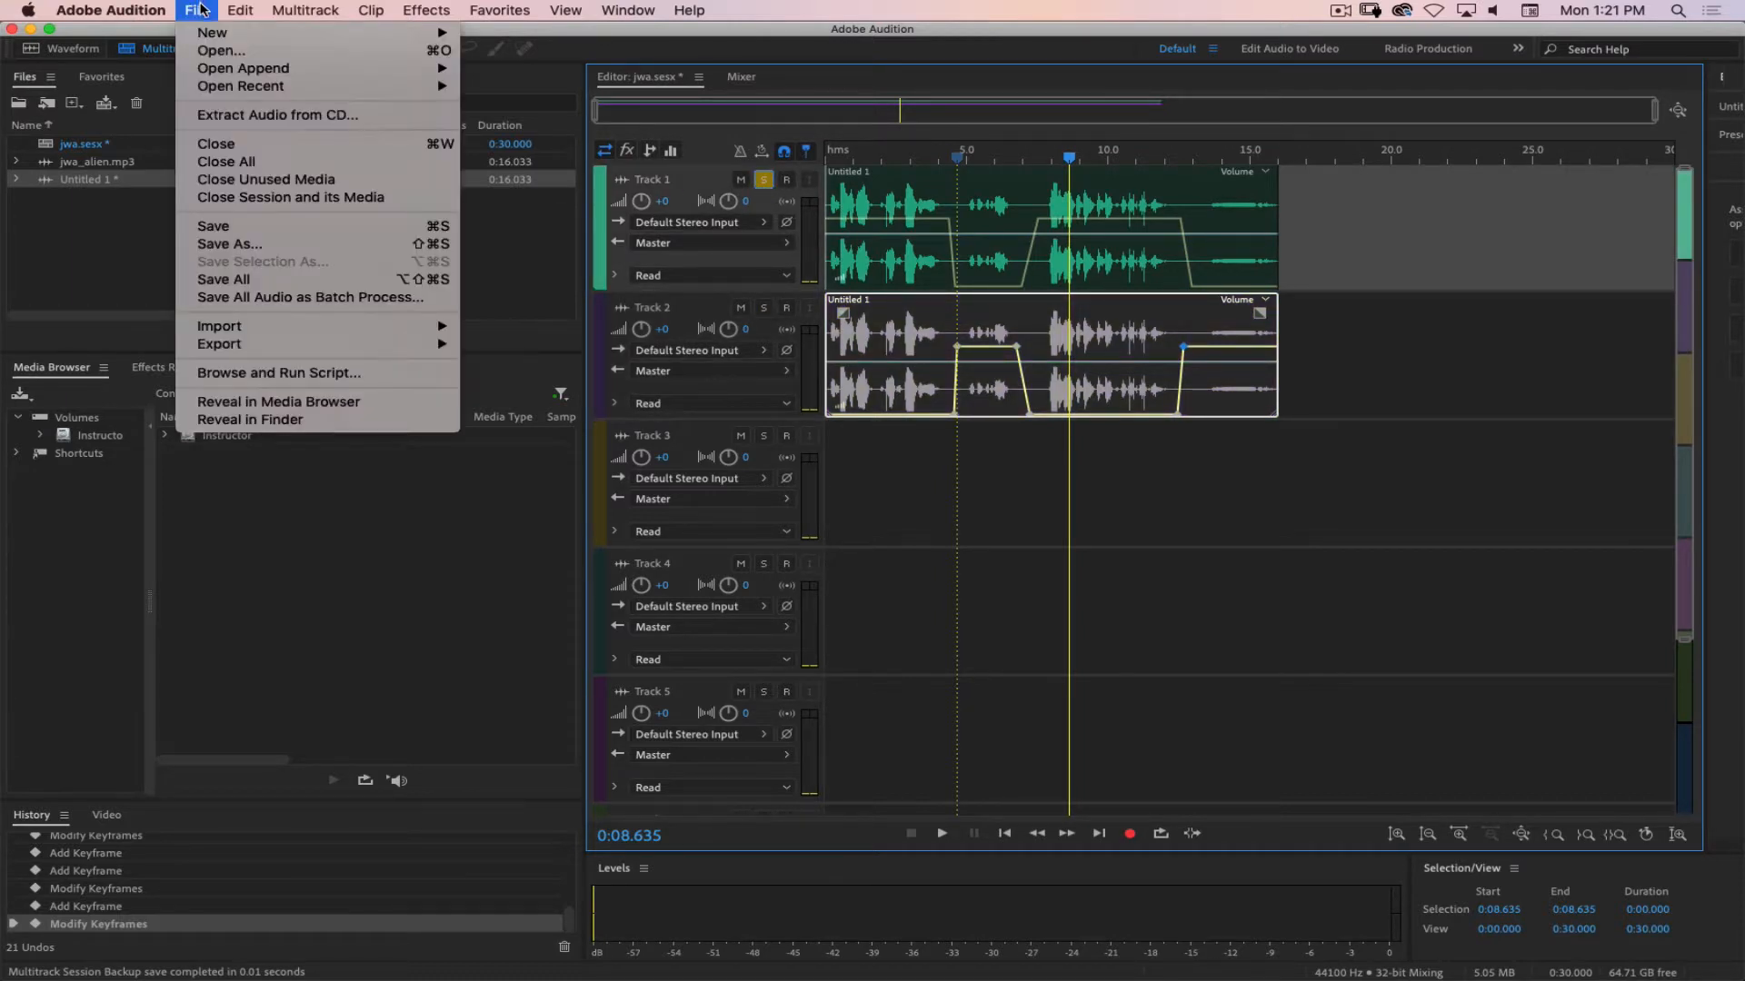
pyautogui.moveTo(234, 345)
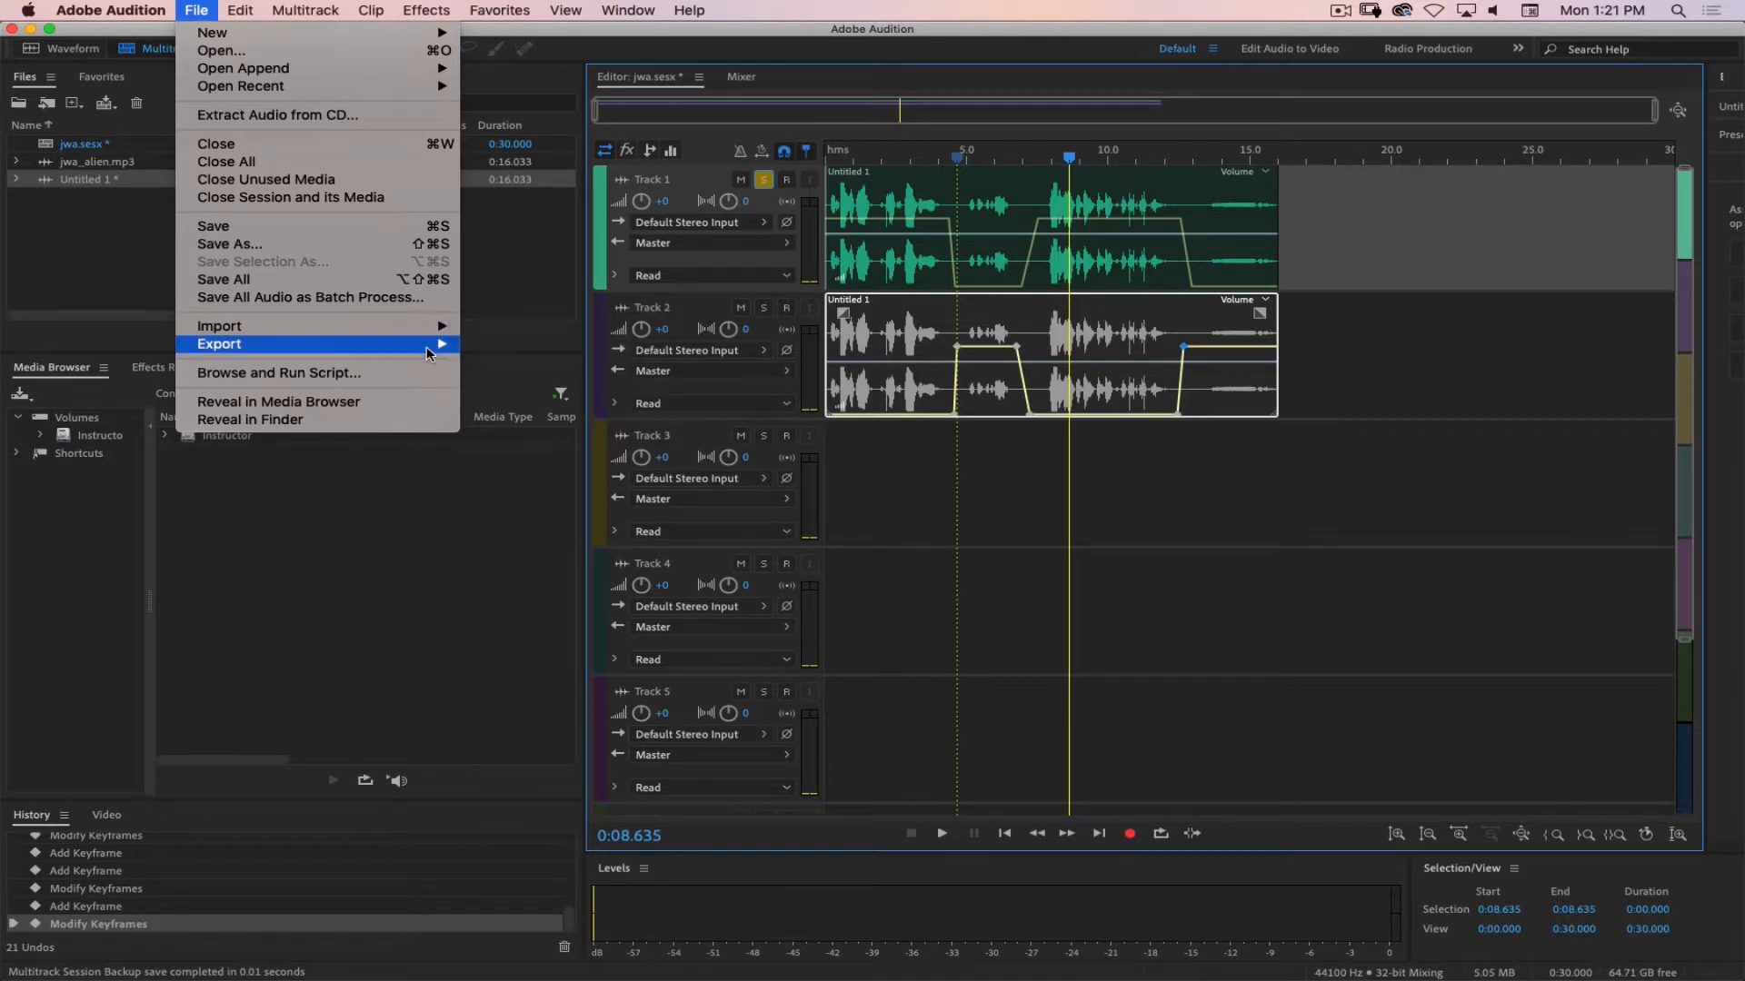
pyautogui.moveTo(429, 352)
pyautogui.moveTo(627, 424)
pyautogui.click(822, 440)
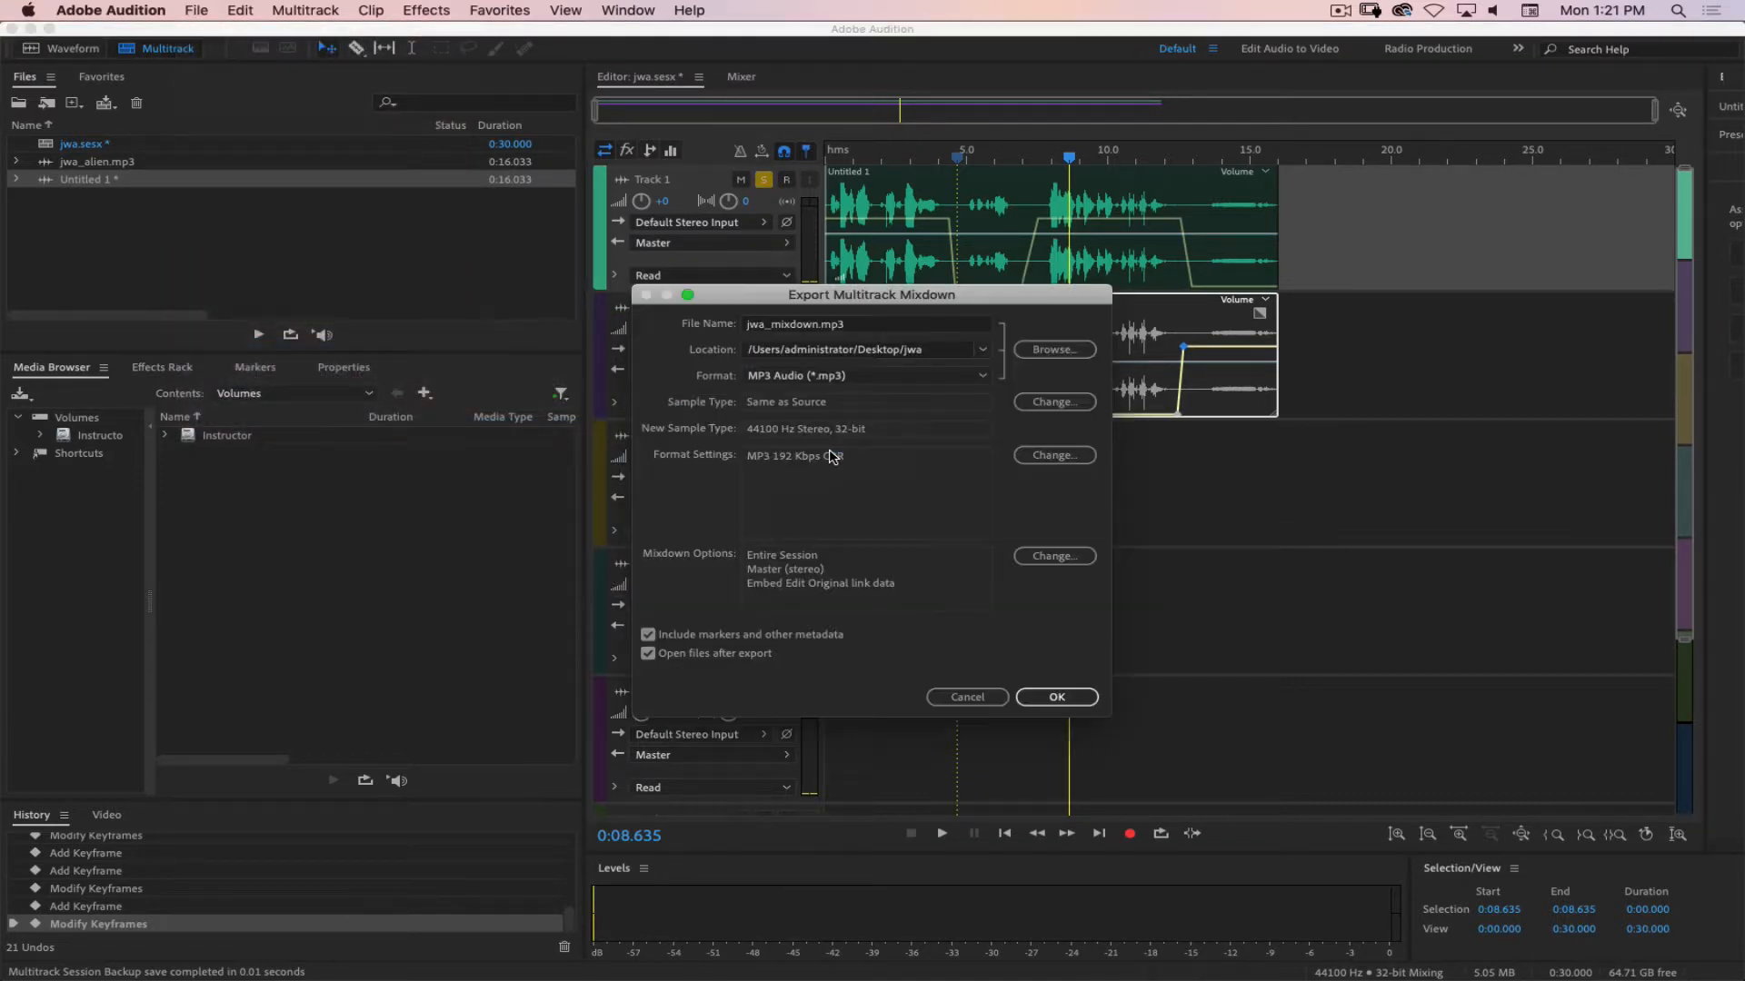
# Name the mixdown jwa_jw.mp3 in the jwa folder and export it.
pyautogui.click(1041, 353)
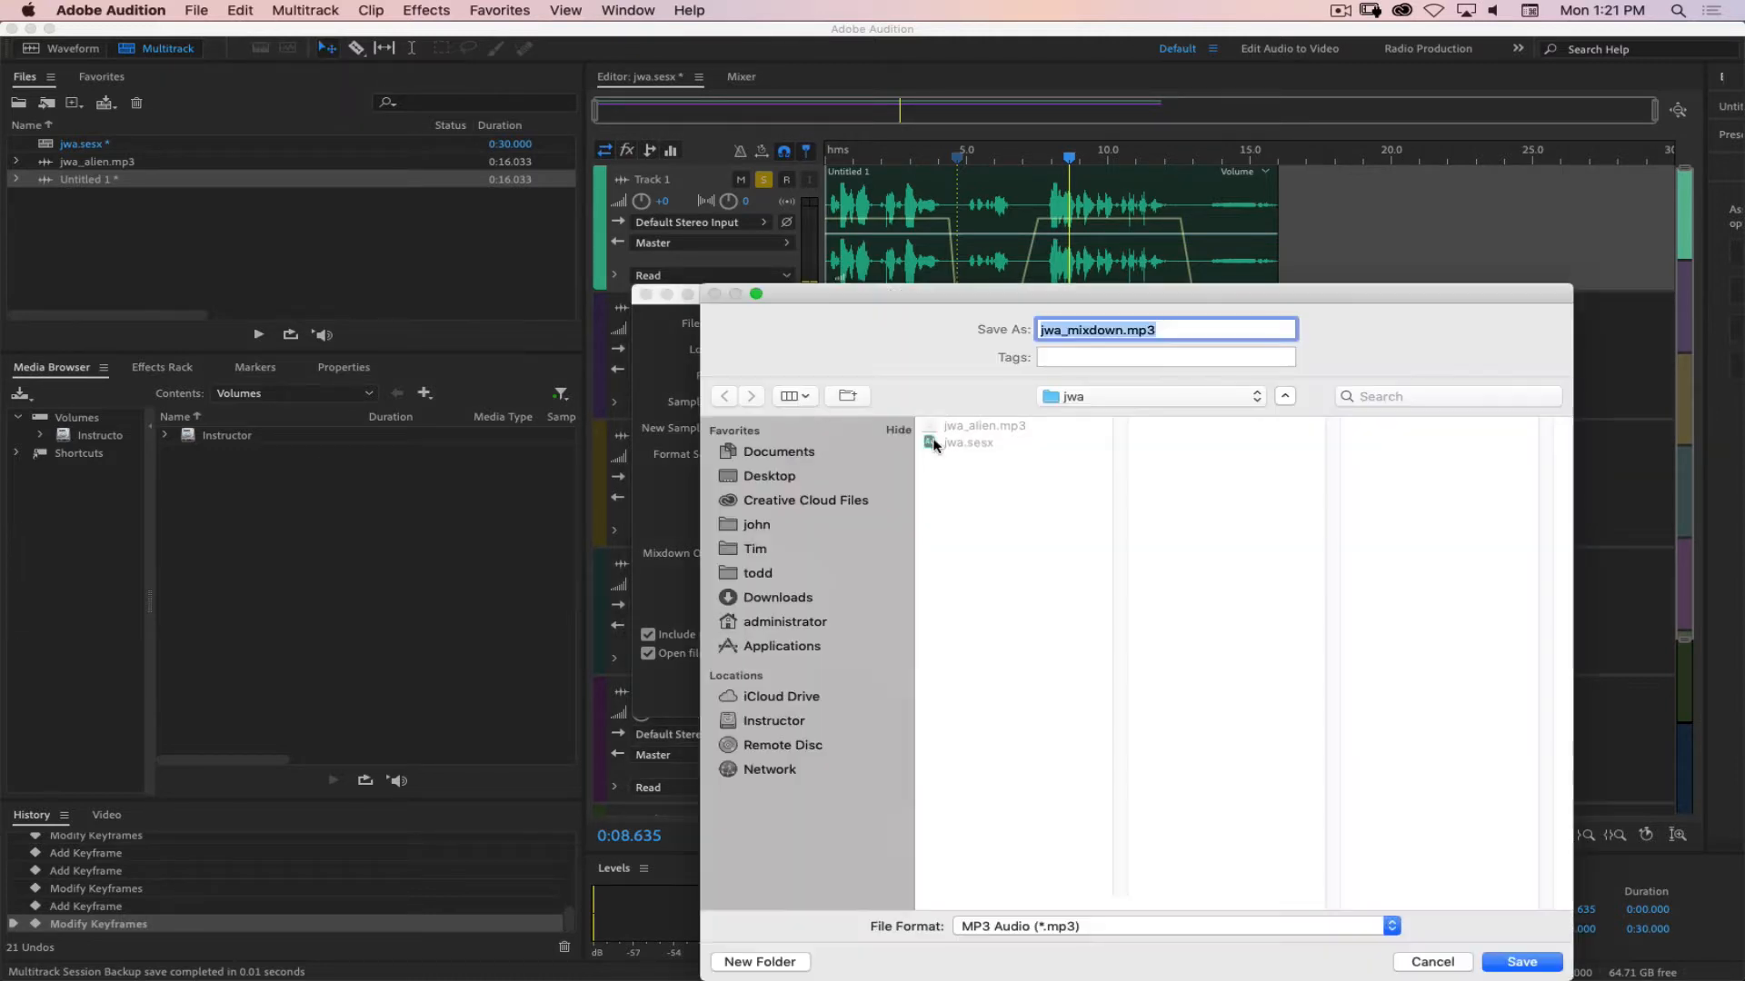
pyautogui.click(1101, 331)
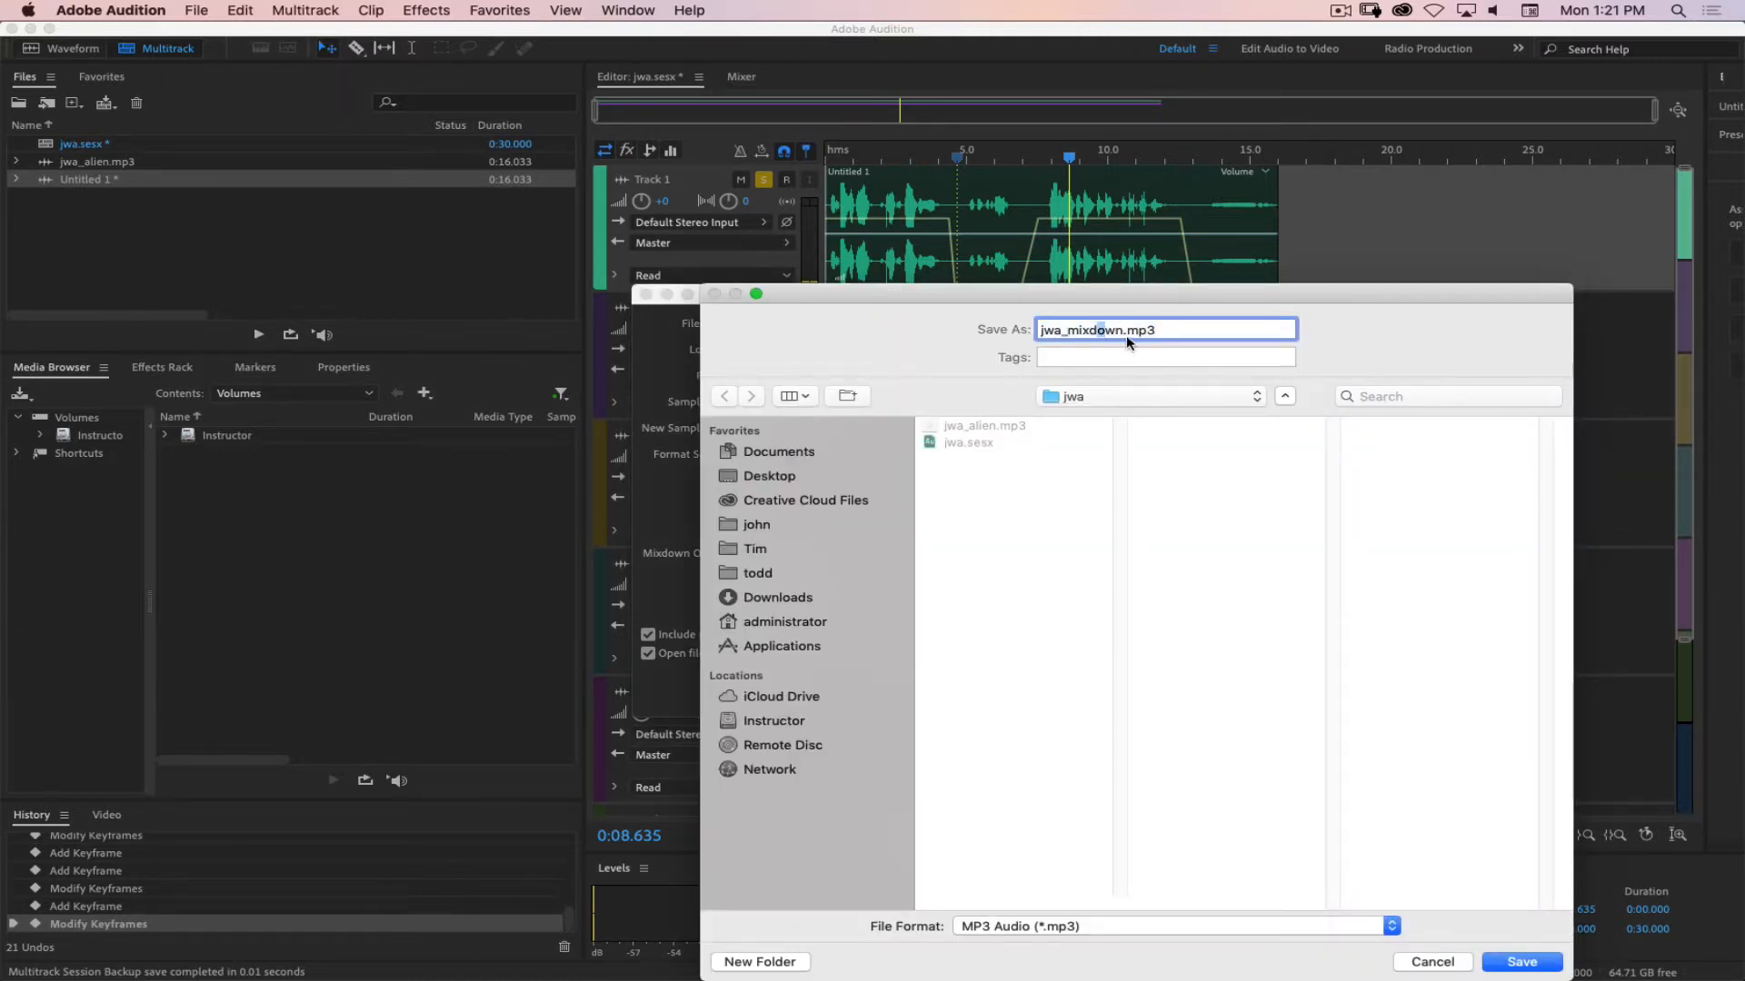
pyautogui.moveTo(1126, 342); pyautogui.dragTo(1074, 342)
pyautogui.write('jw')
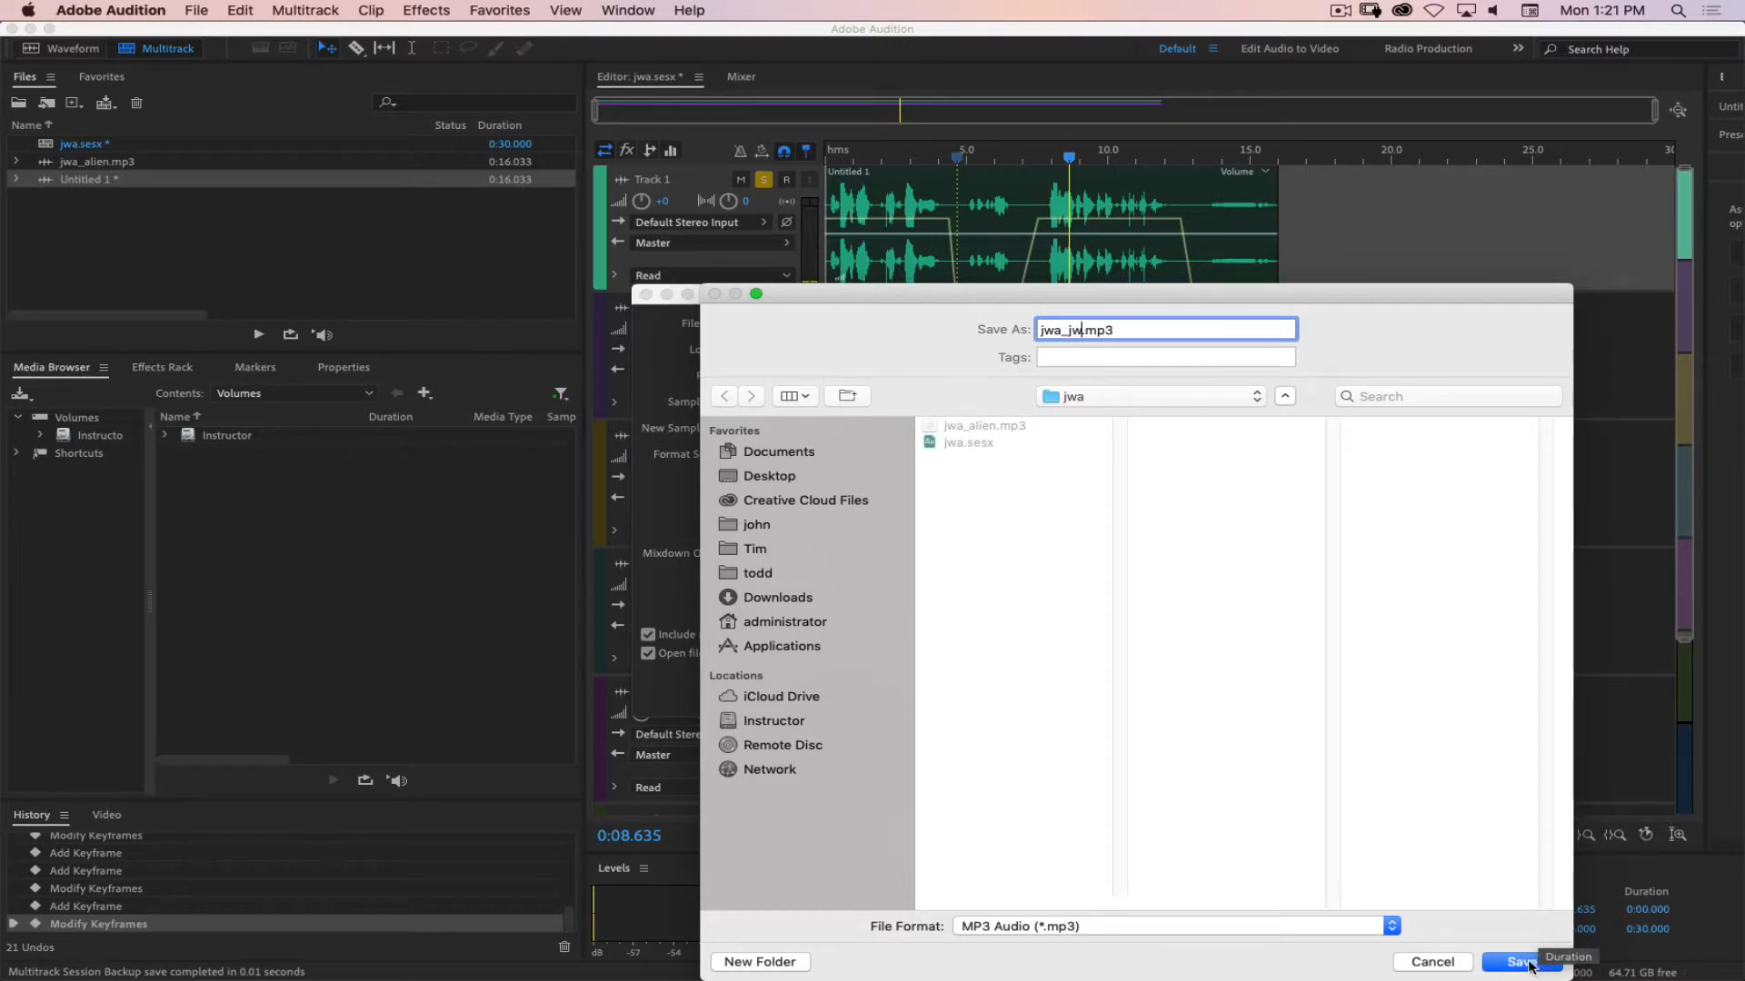
pyautogui.click(1522, 962)
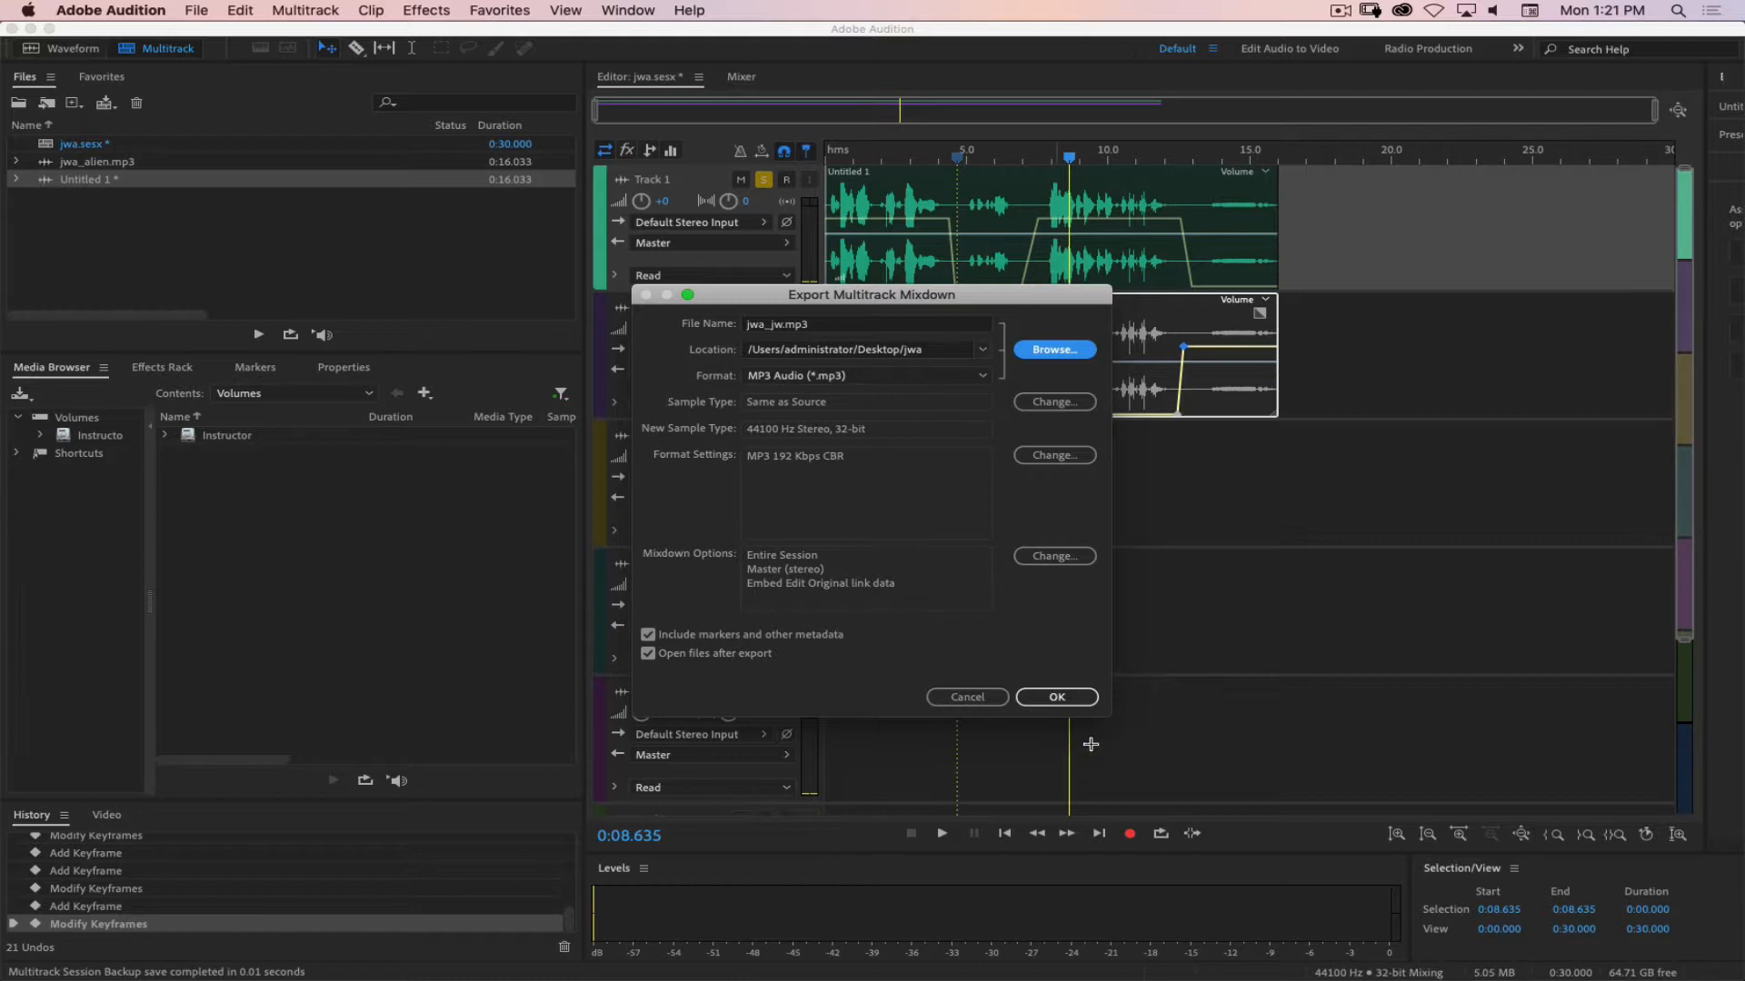
pyautogui.click(1057, 697)
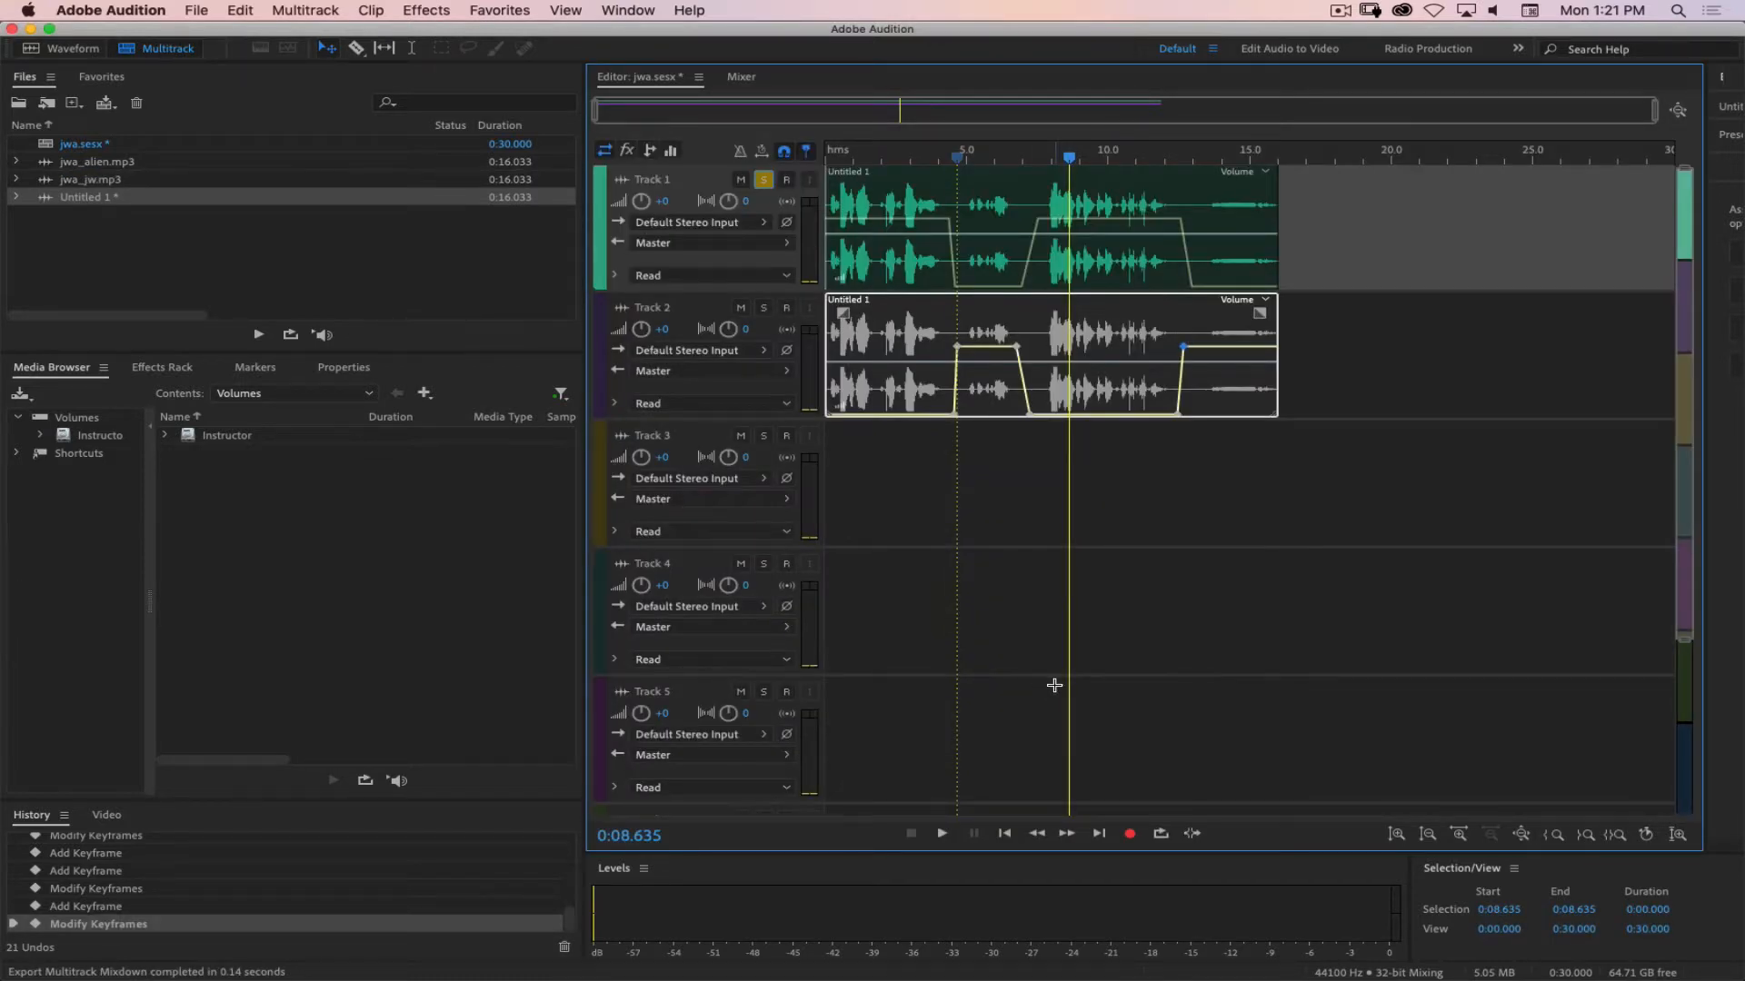
# Add jwa_alien.mp3 to Track 3 and jwa_jw.mp3 to Track 4, and turn off solo on Track 1.
pyautogui.click(132, 247)
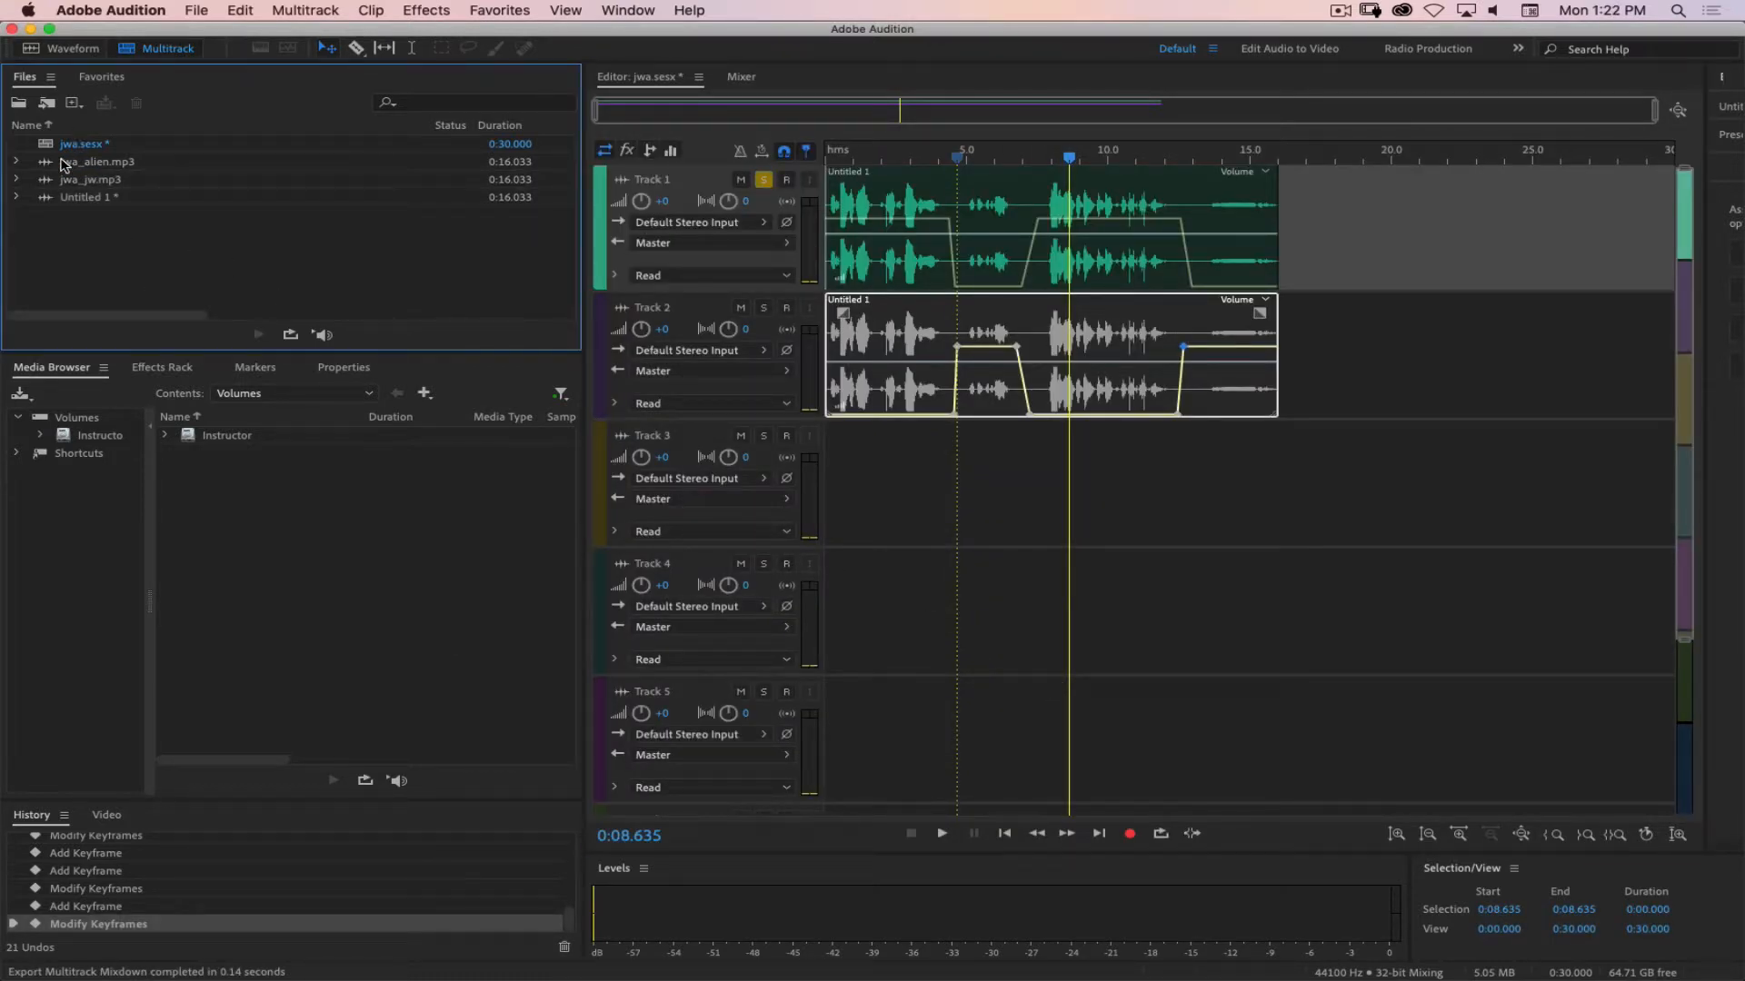
pyautogui.moveTo(77, 167); pyautogui.dragTo(826, 523)
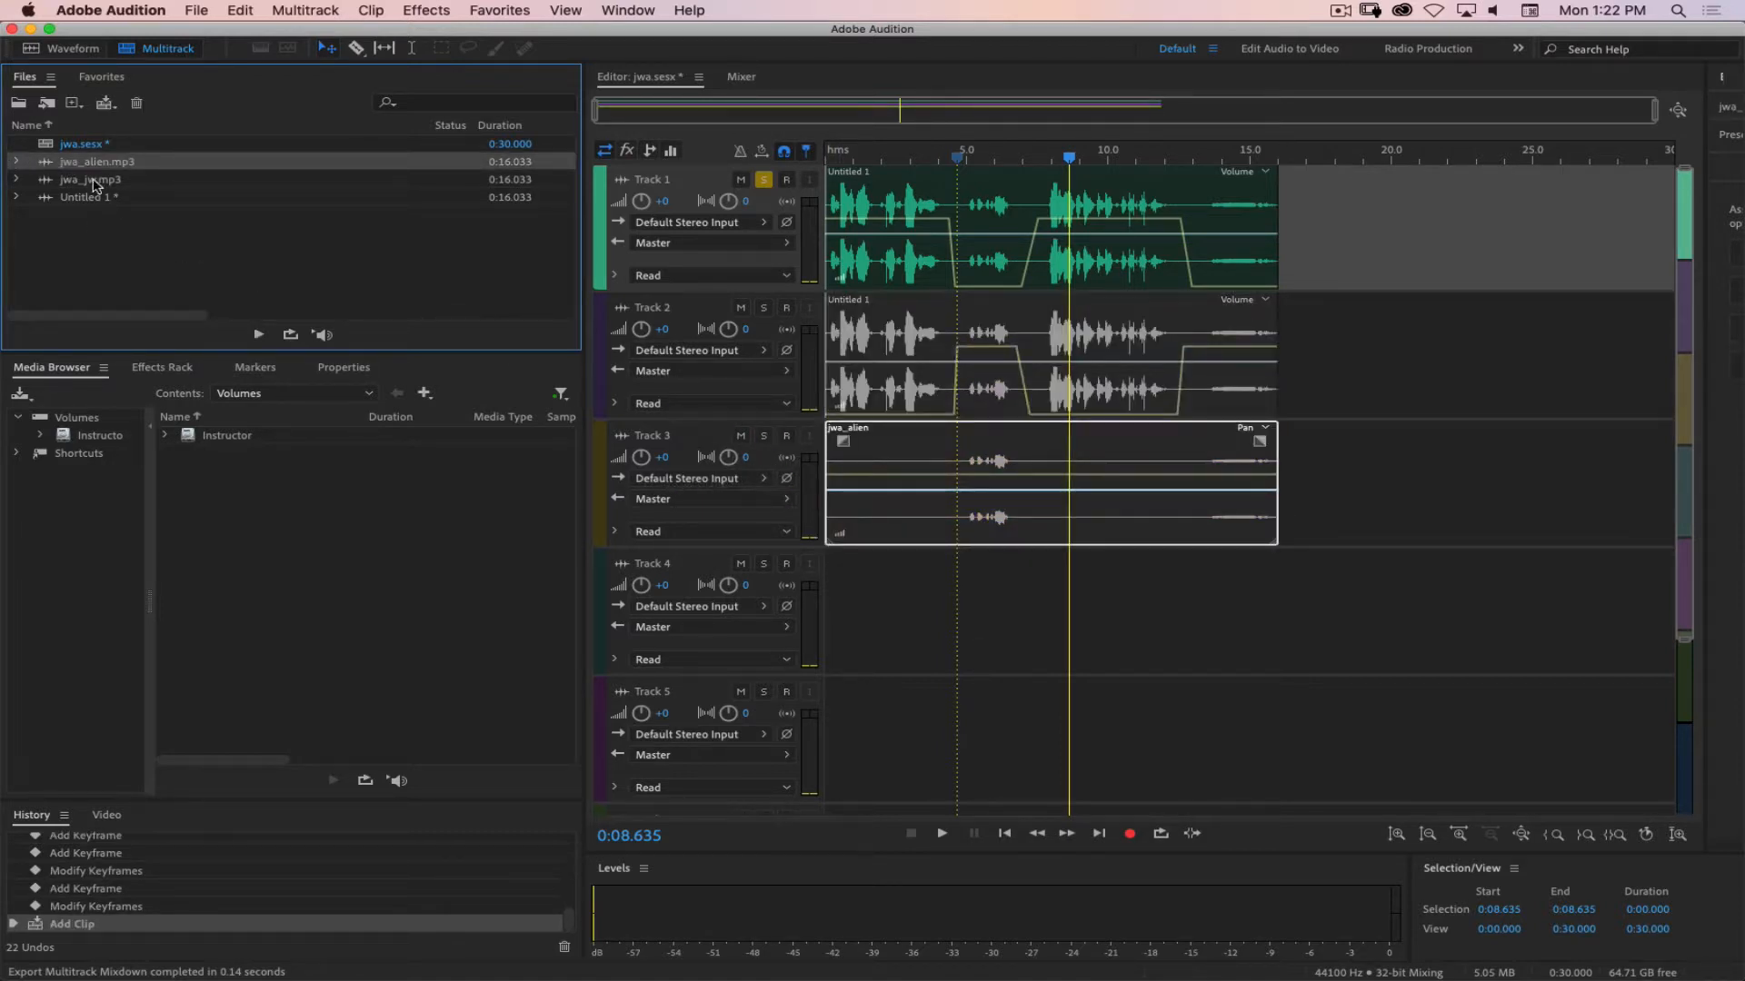
pyautogui.moveTo(86, 179); pyautogui.dragTo(773, 595)
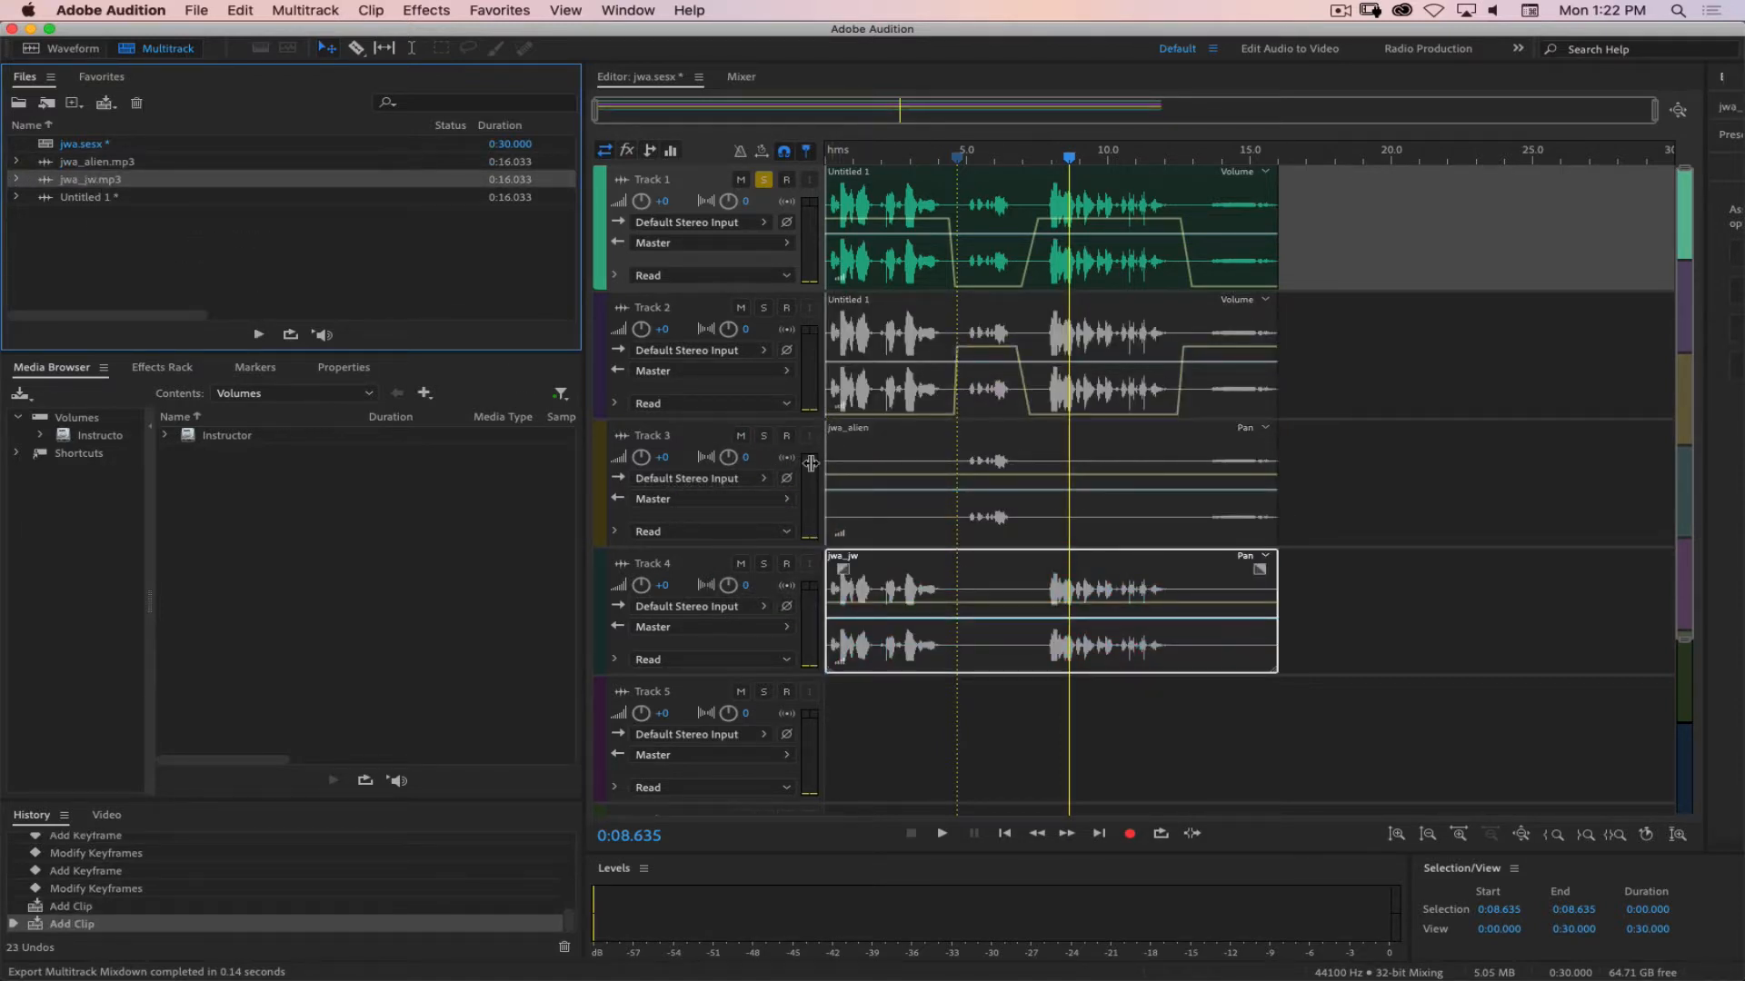
pyautogui.click(909, 480)
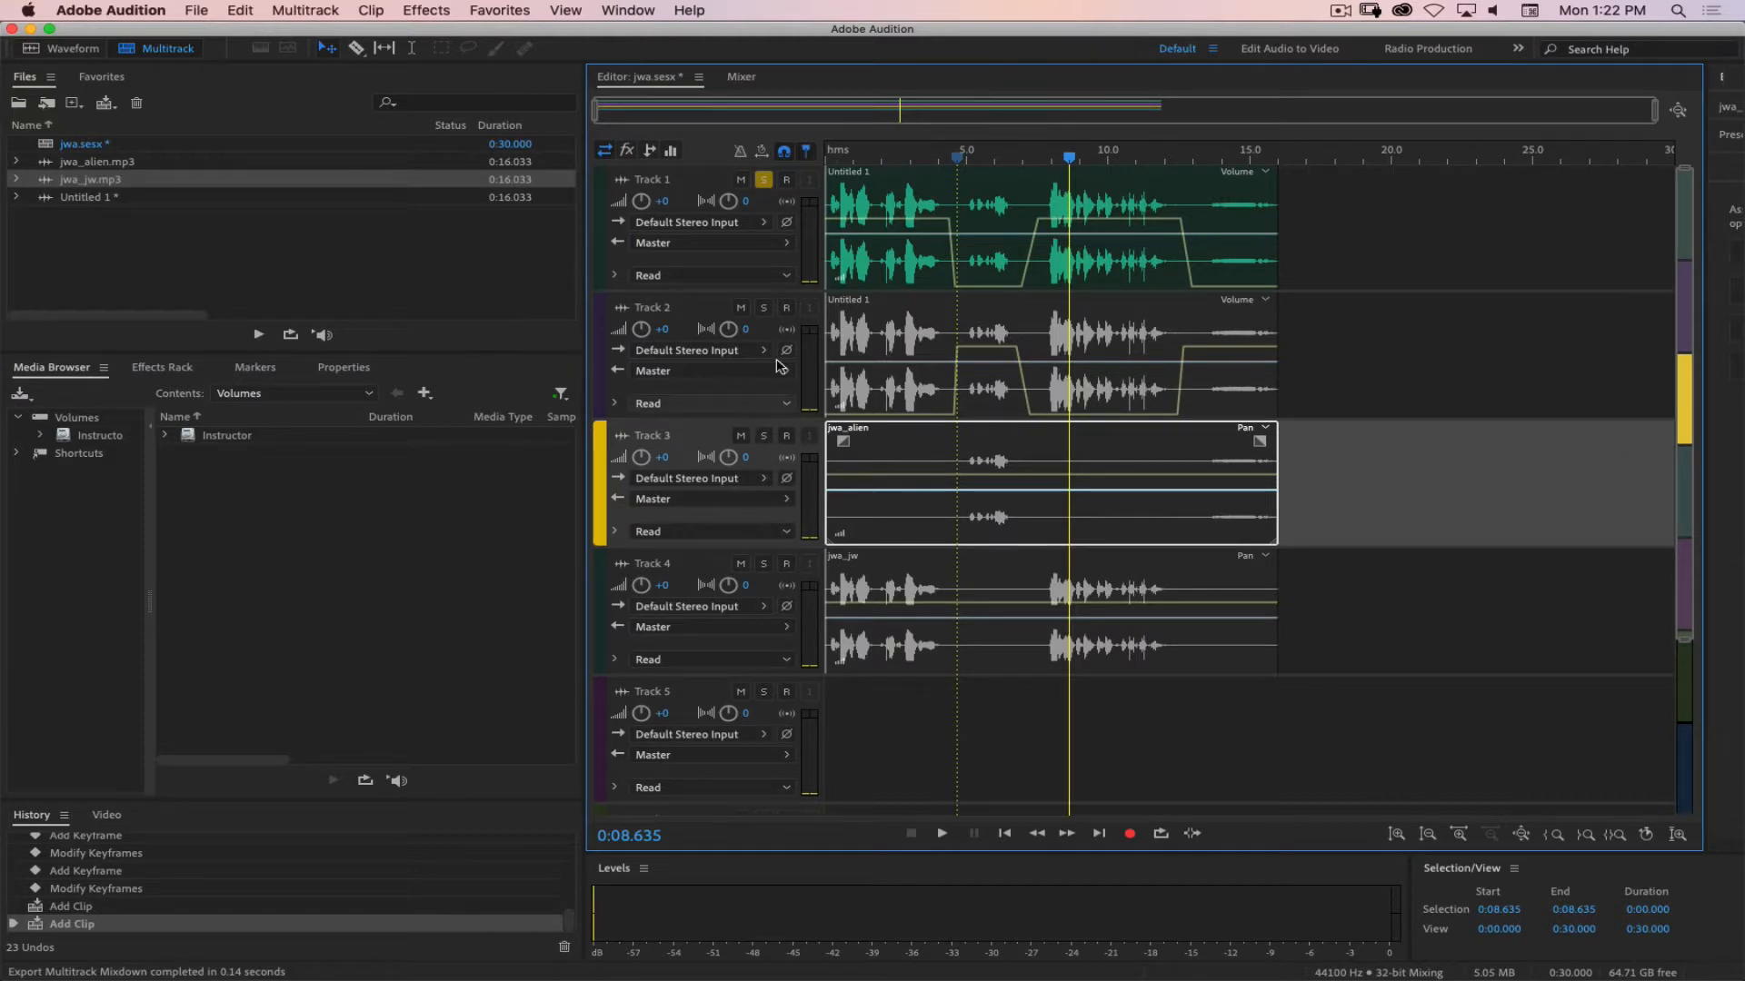
pyautogui.click(763, 179)
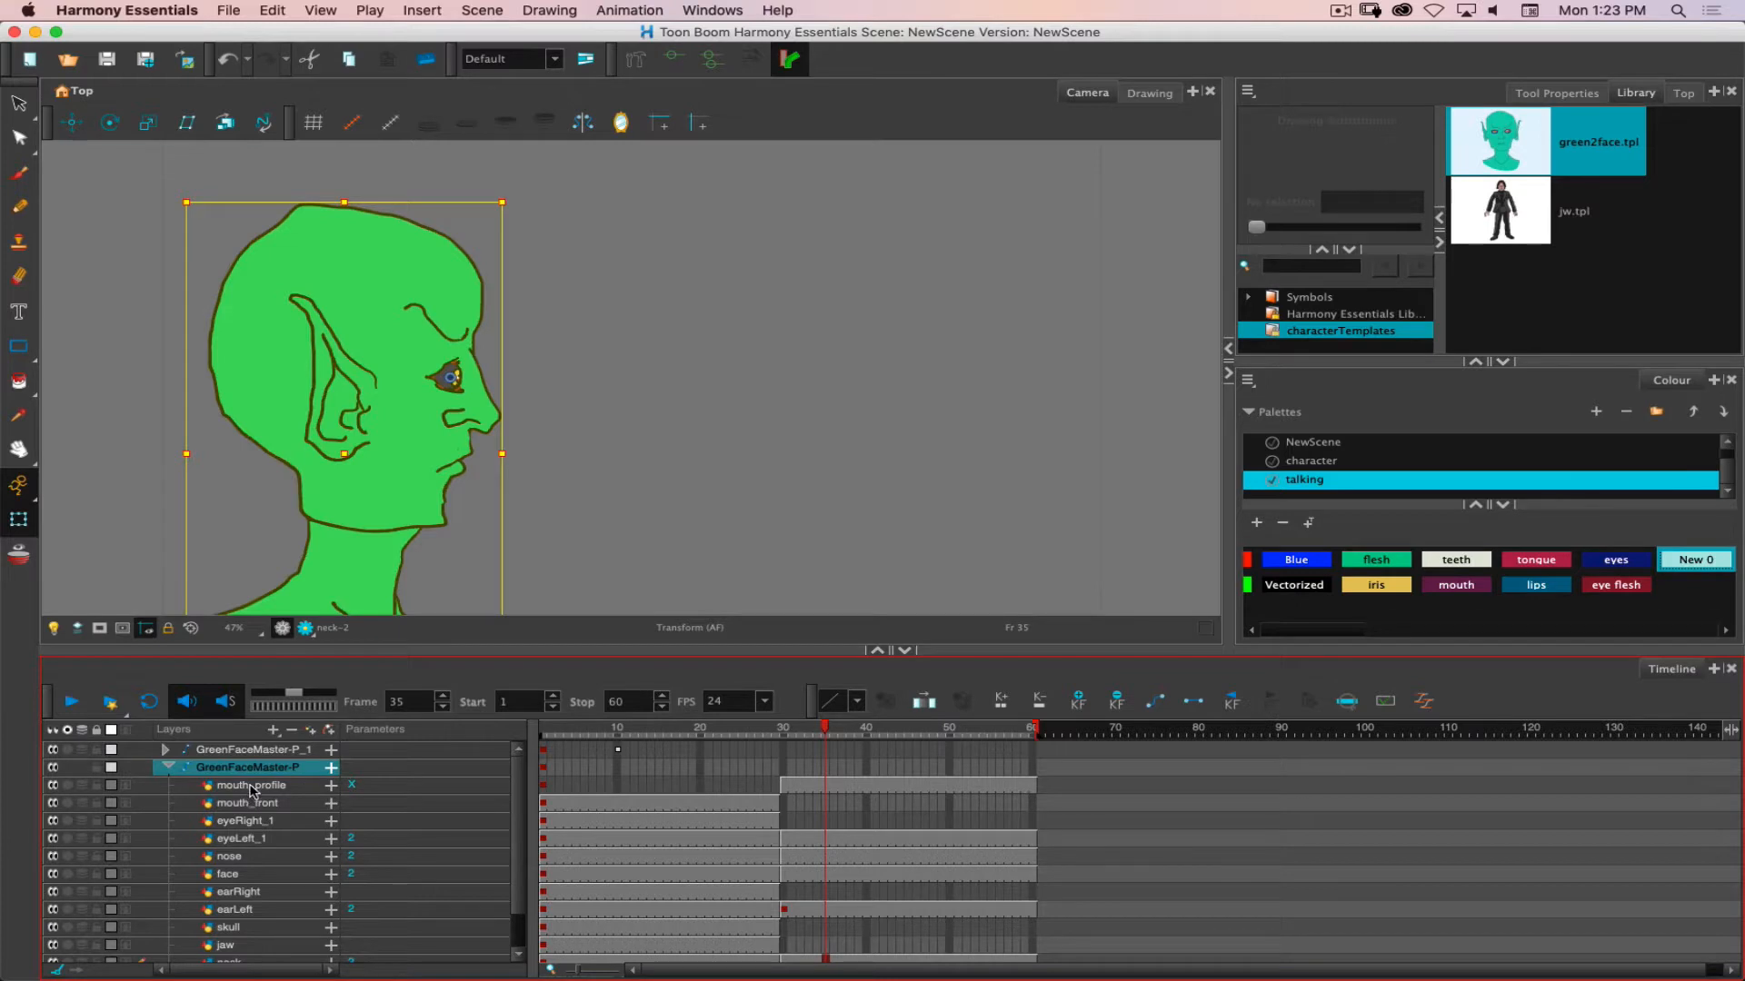
# In Toon Boom Harmony, go to frame 1 and examine the mouth layers under the two GreenFaceMaster pegs and JW-Master-P.
pyautogui.click(252, 786)
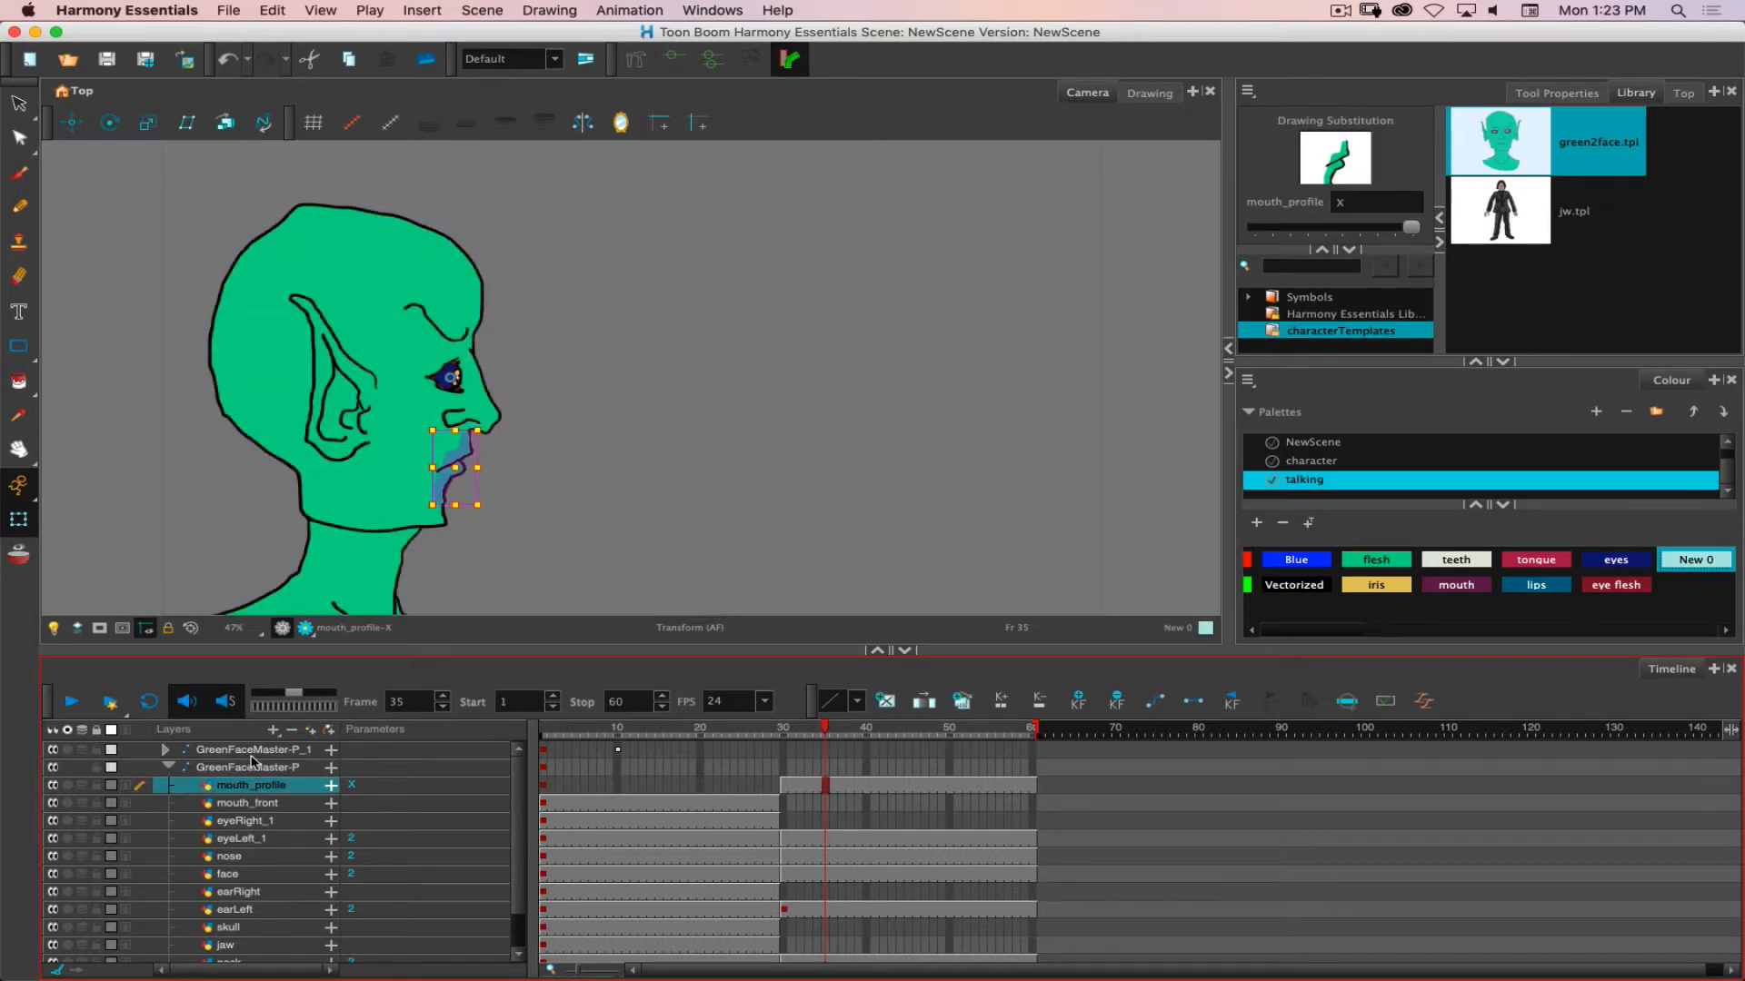
pyautogui.click(244, 751)
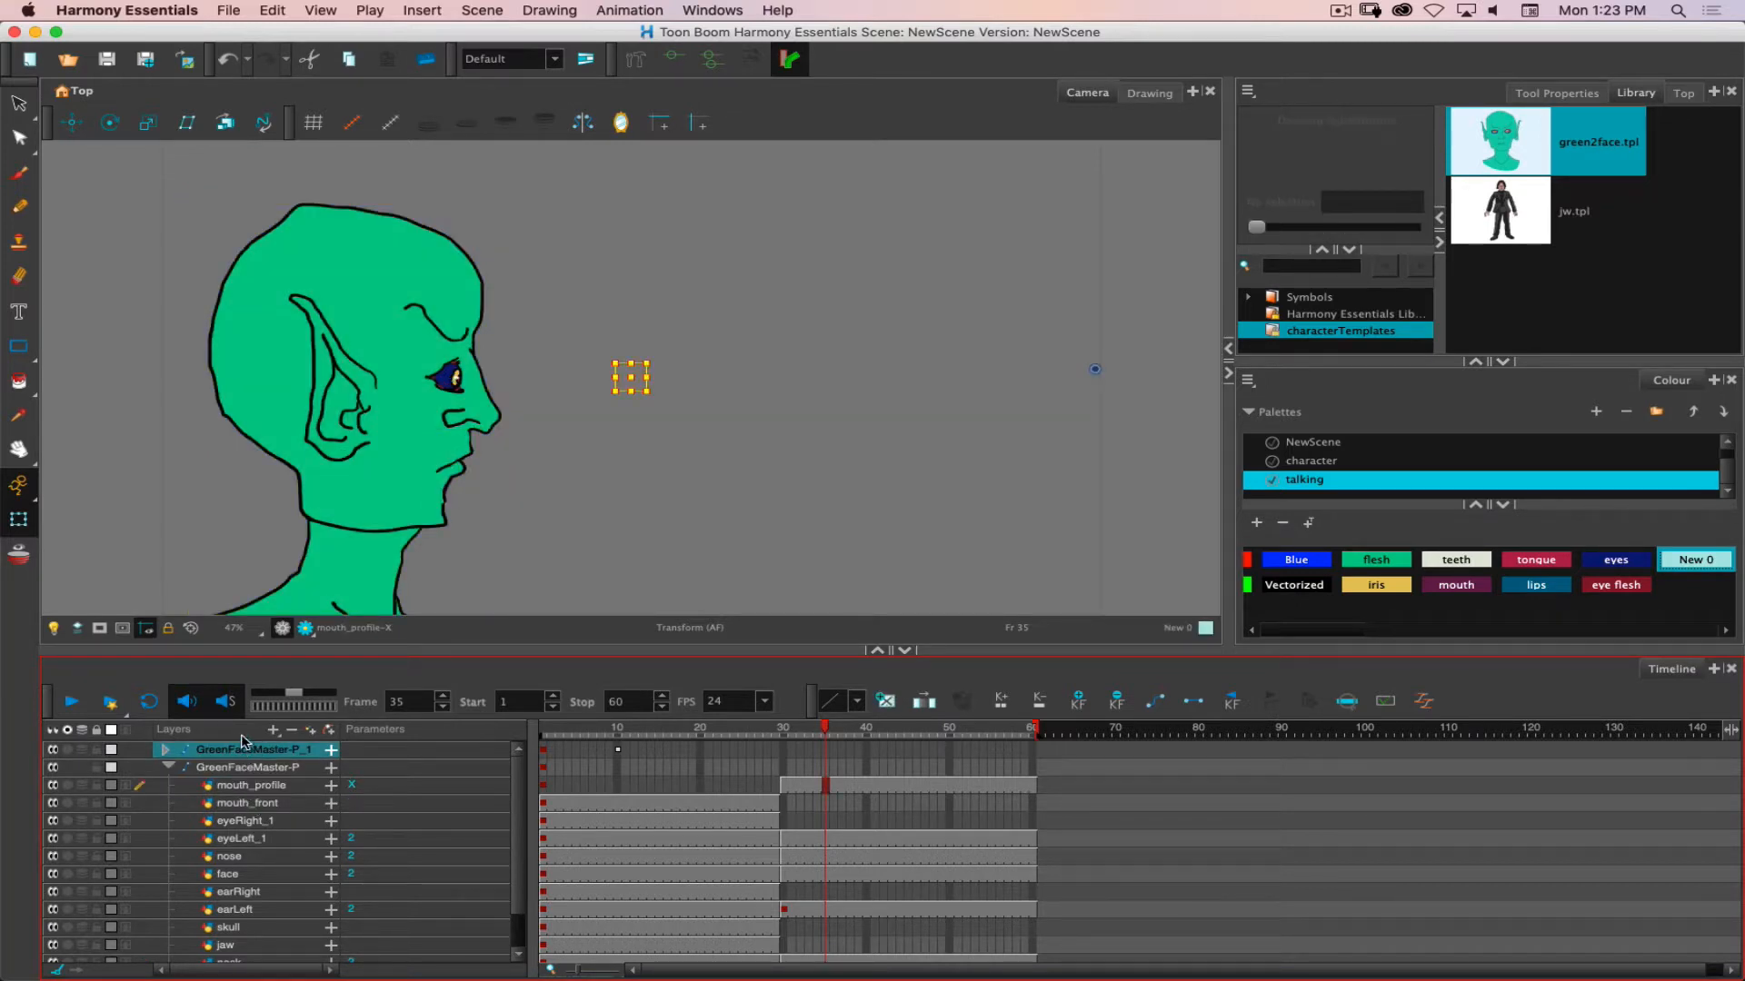
pyautogui.moveTo(648, 730); pyautogui.dragTo(473, 743)
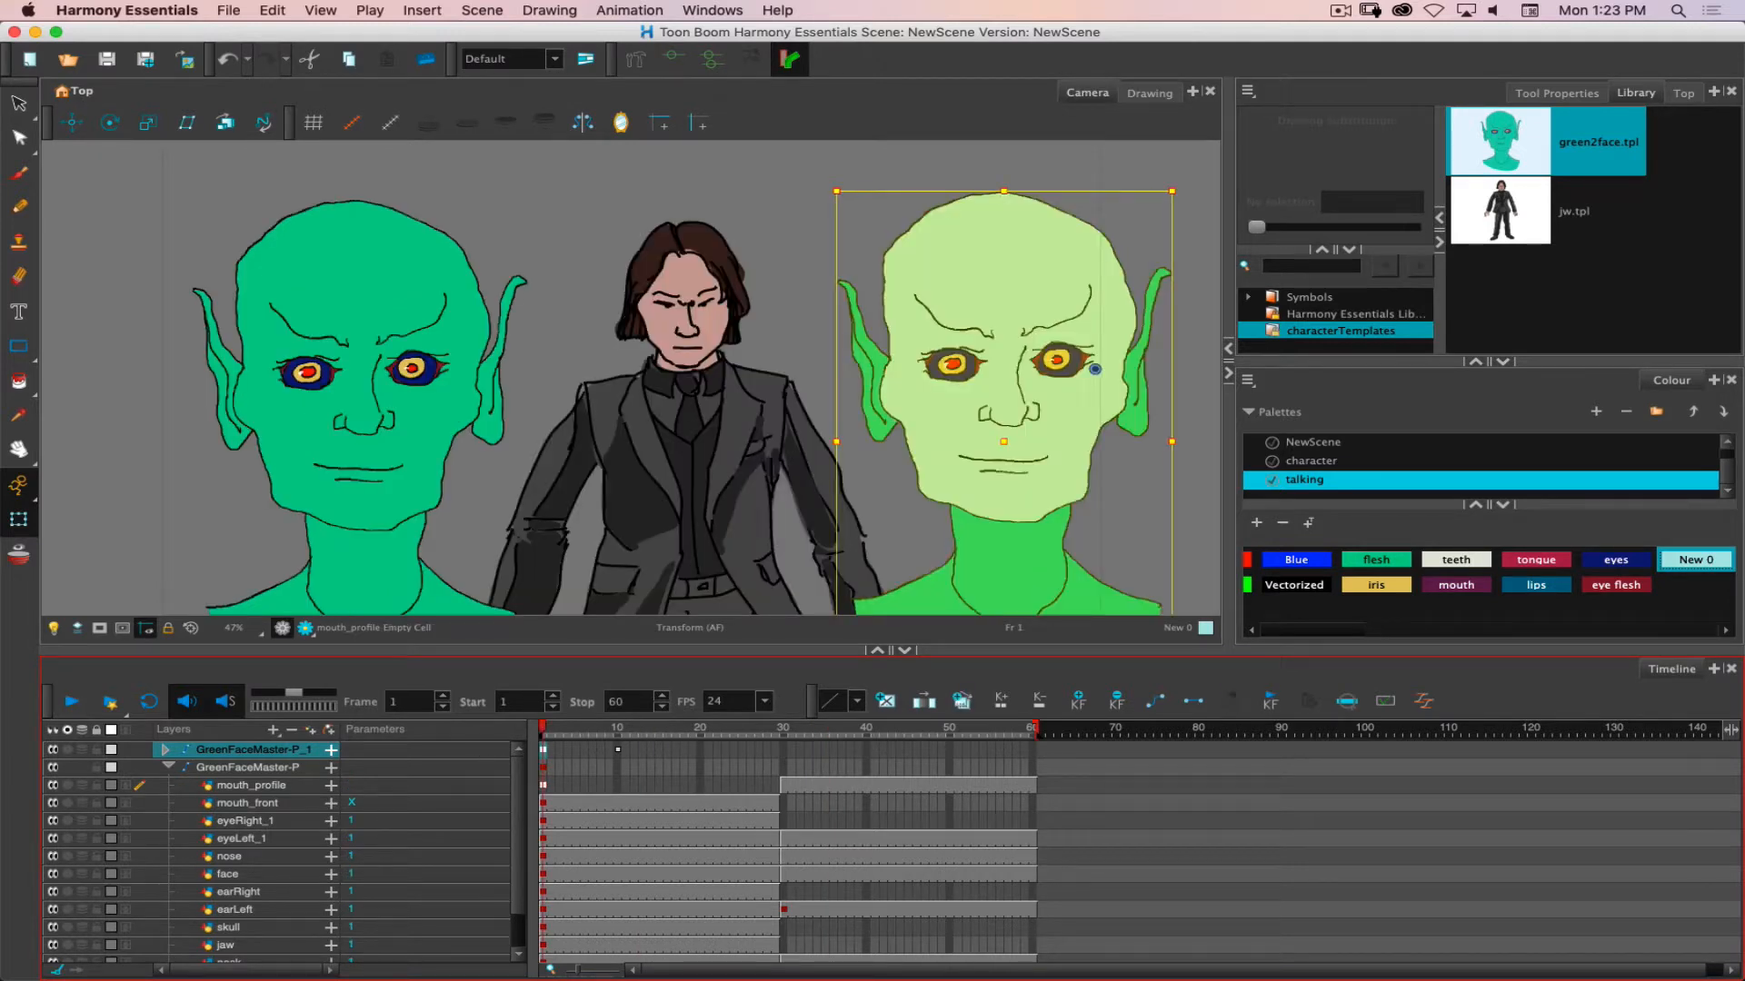
pyautogui.click(166, 752)
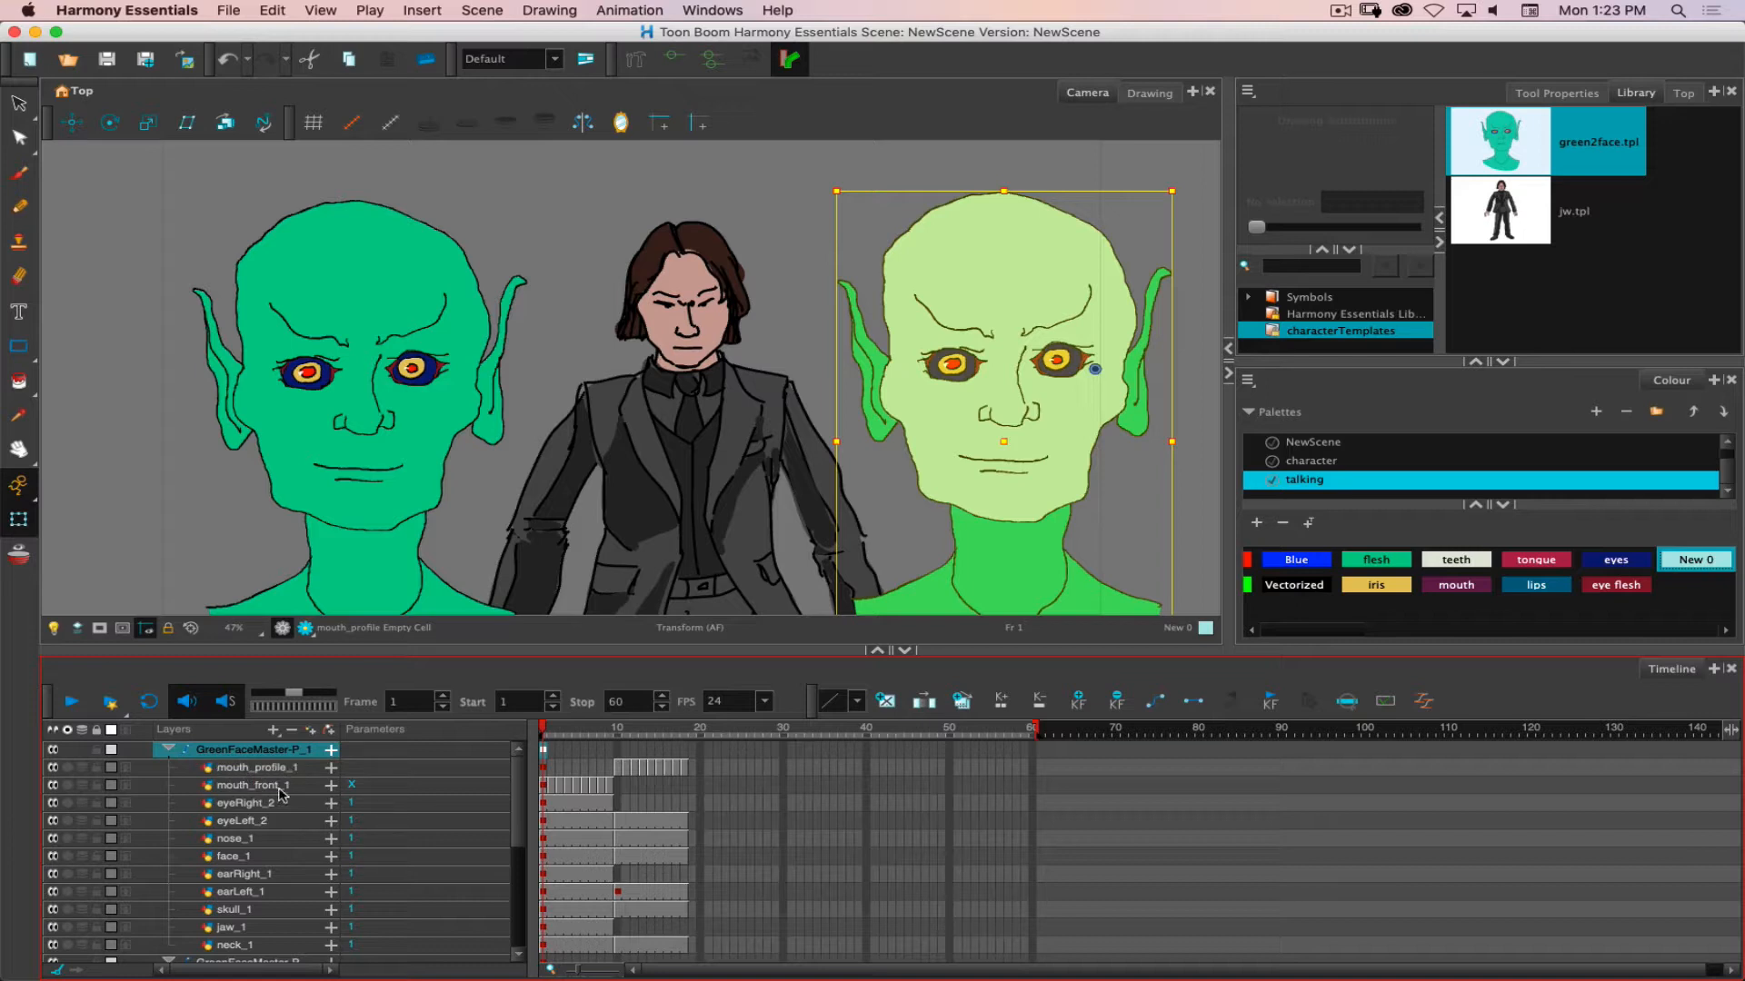
pyautogui.click(166, 750)
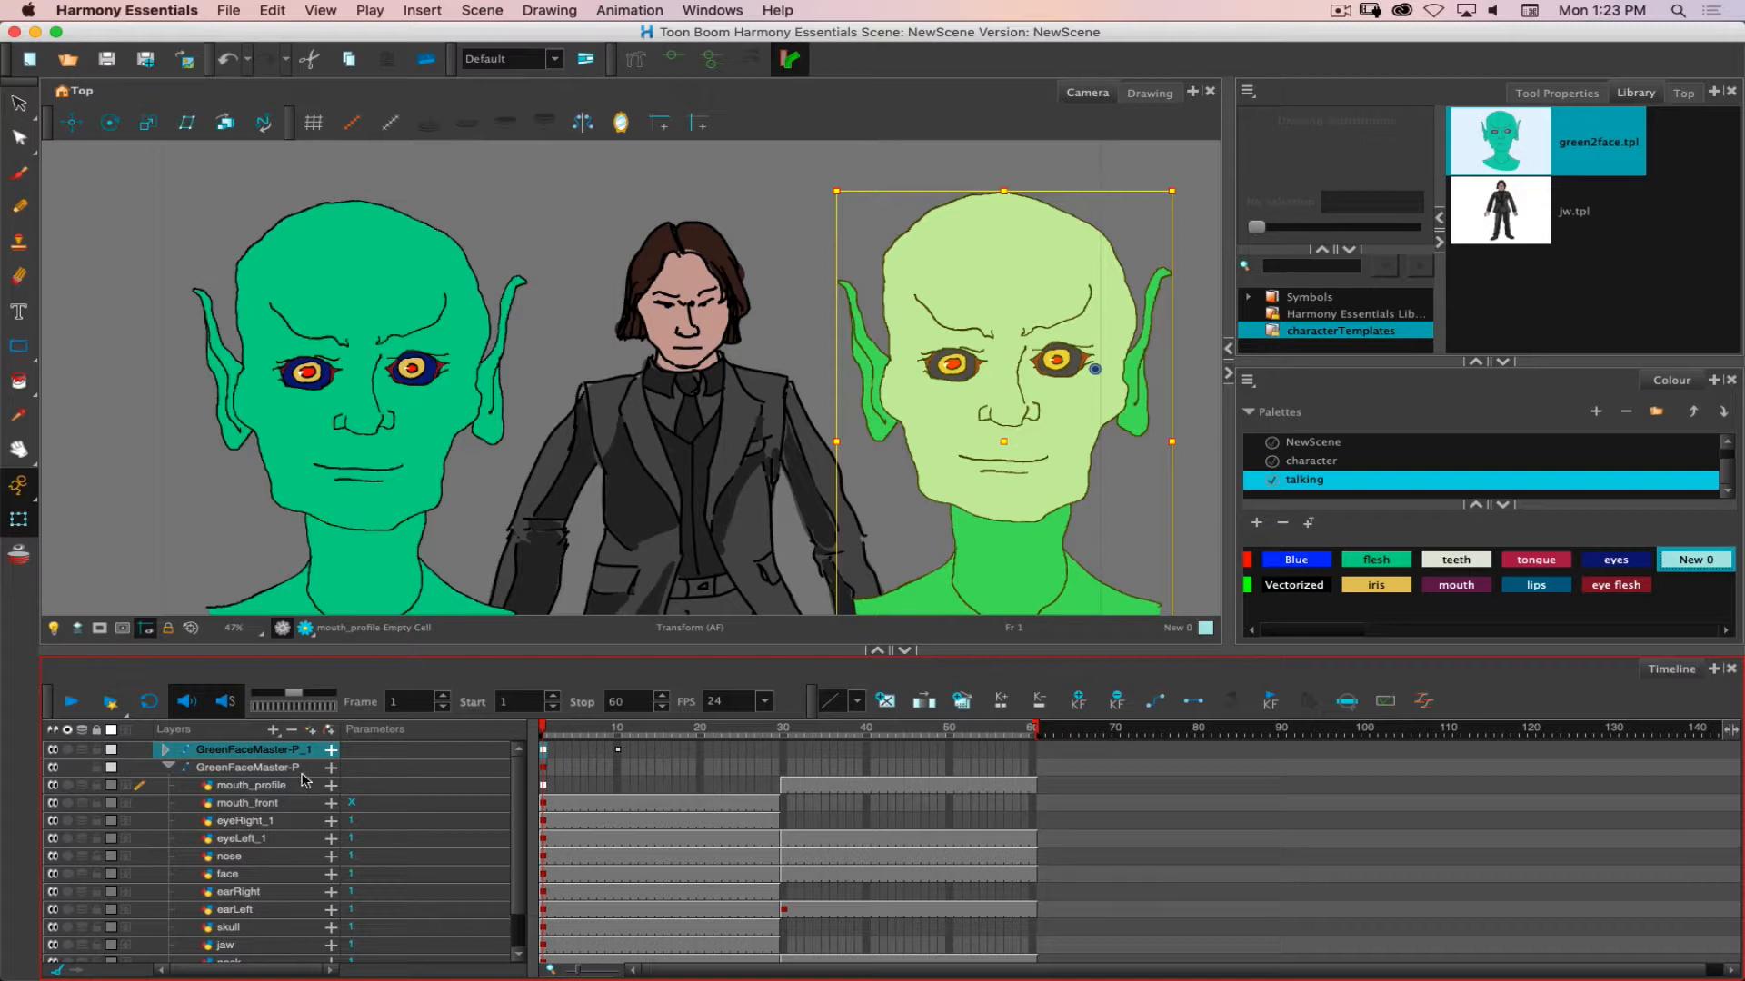
pyautogui.click(169, 768)
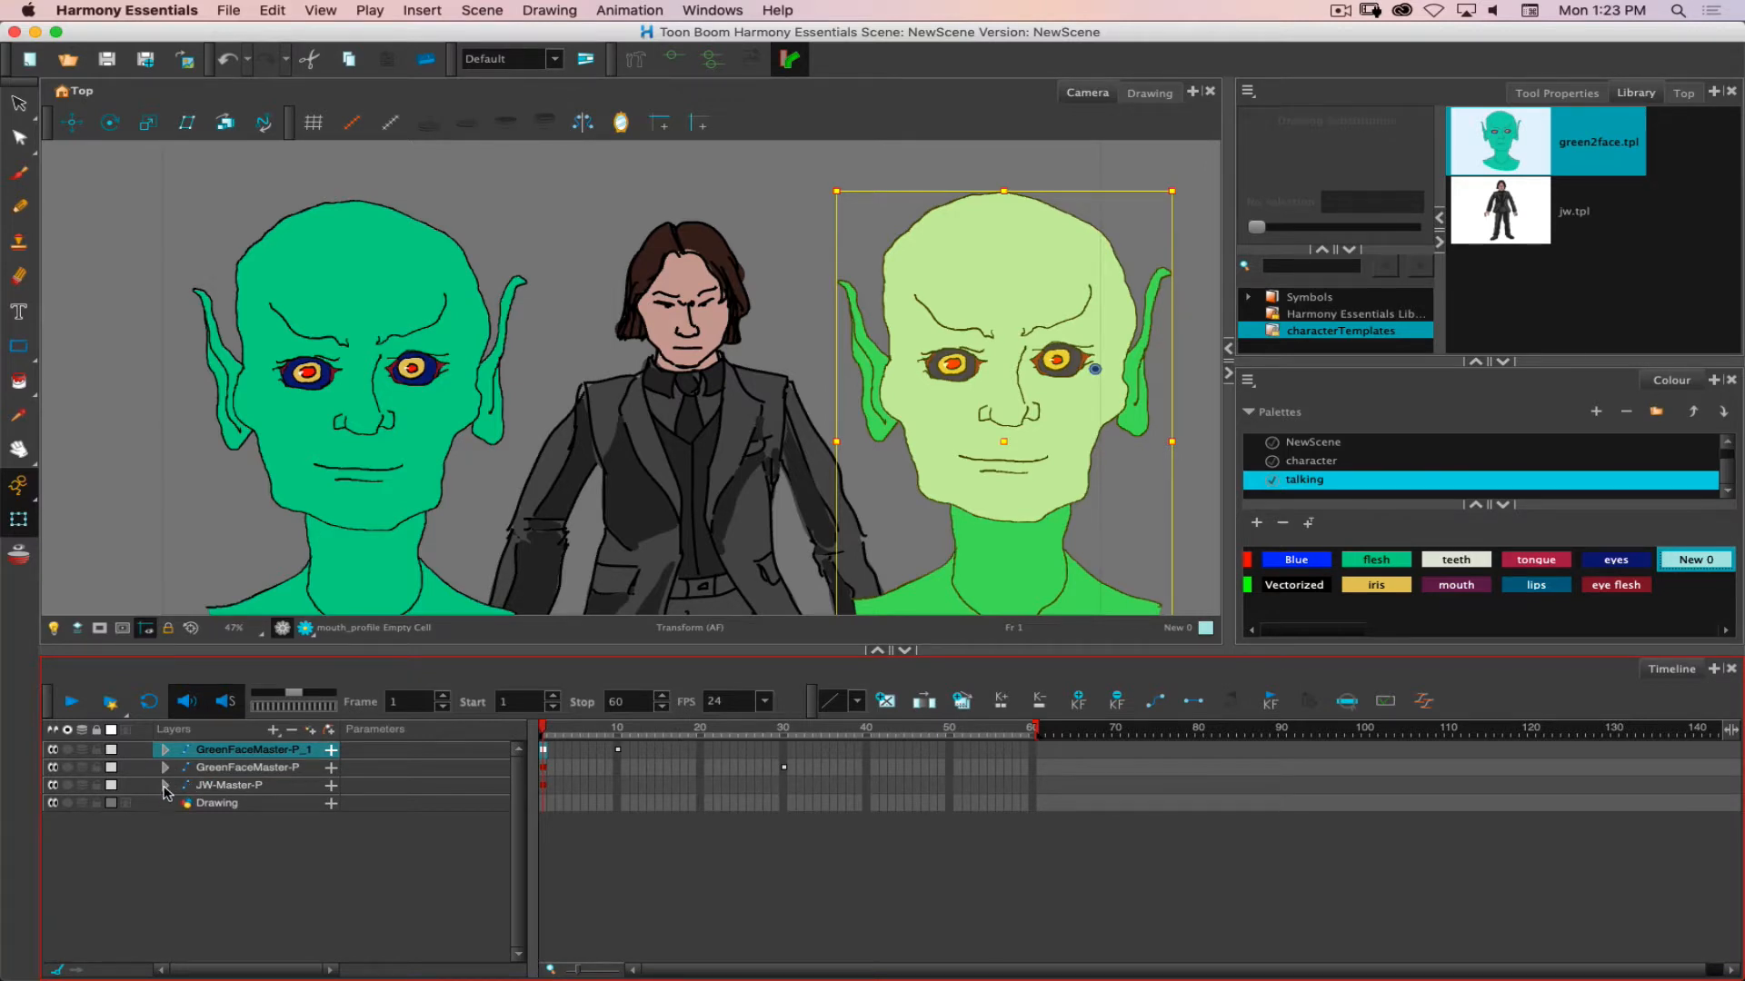
pyautogui.click(166, 785)
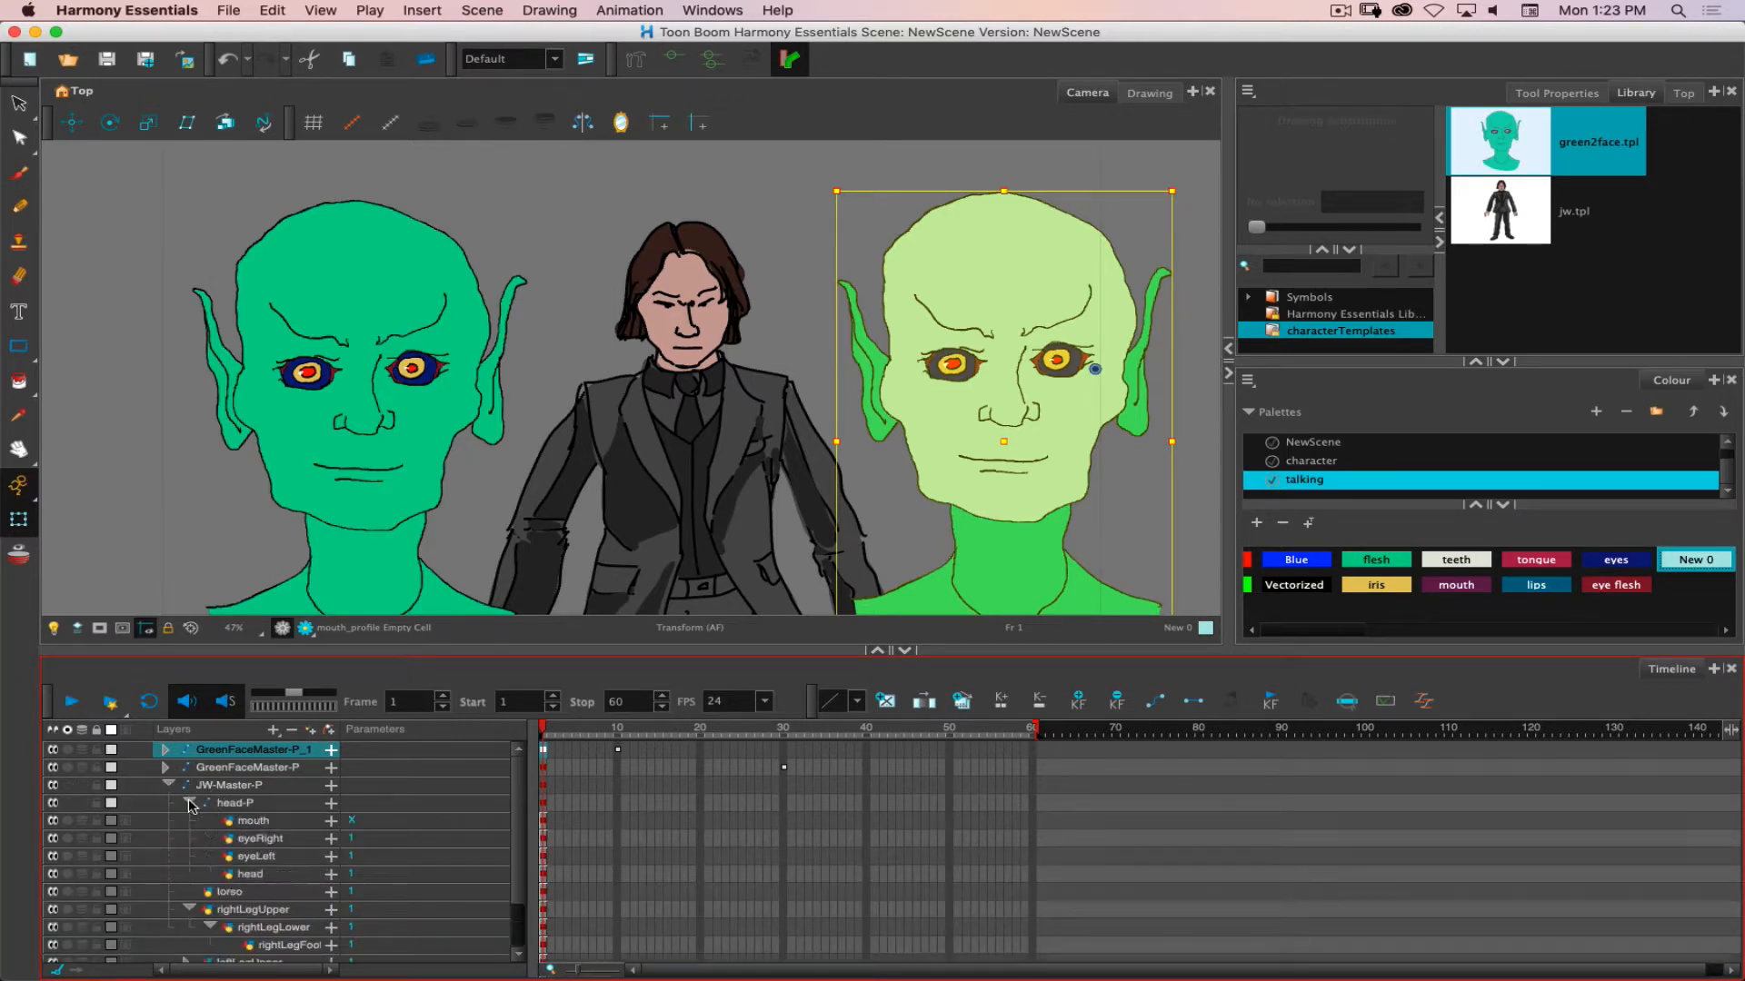
# Collapse JW-Master-P and import the sound jwa_alien.mp3 from the jwa folder on the desktop.
pyautogui.click(255, 823)
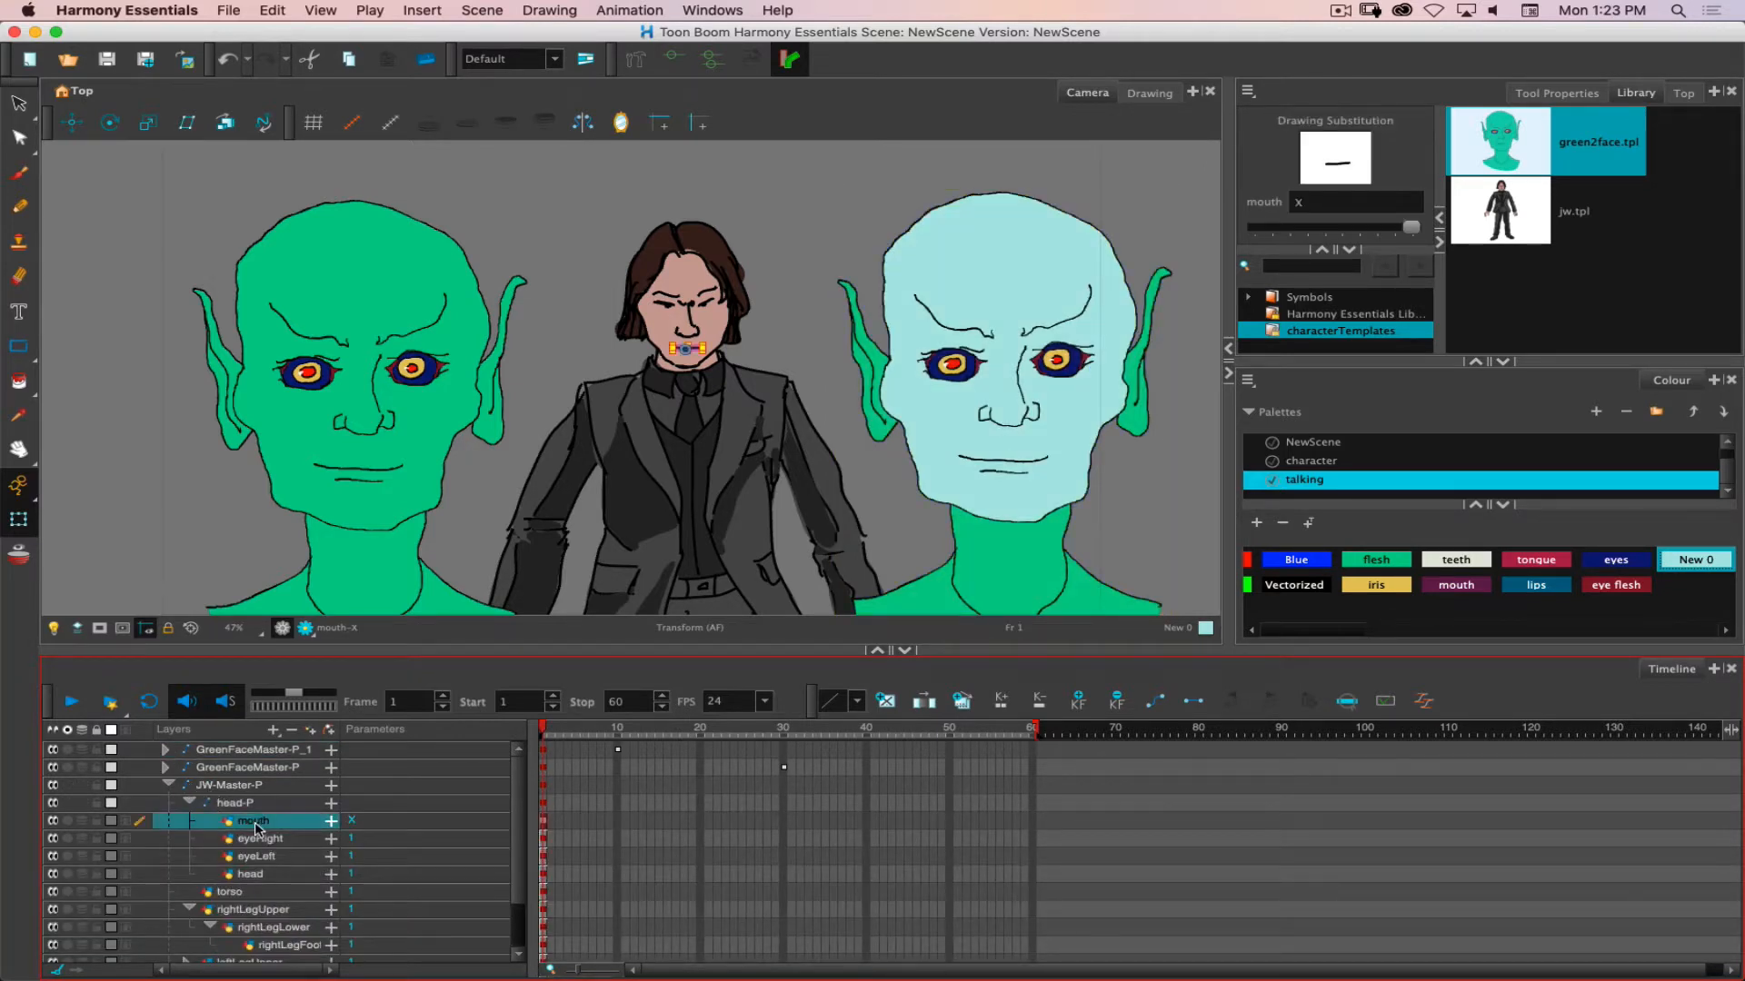
pyautogui.click(166, 785)
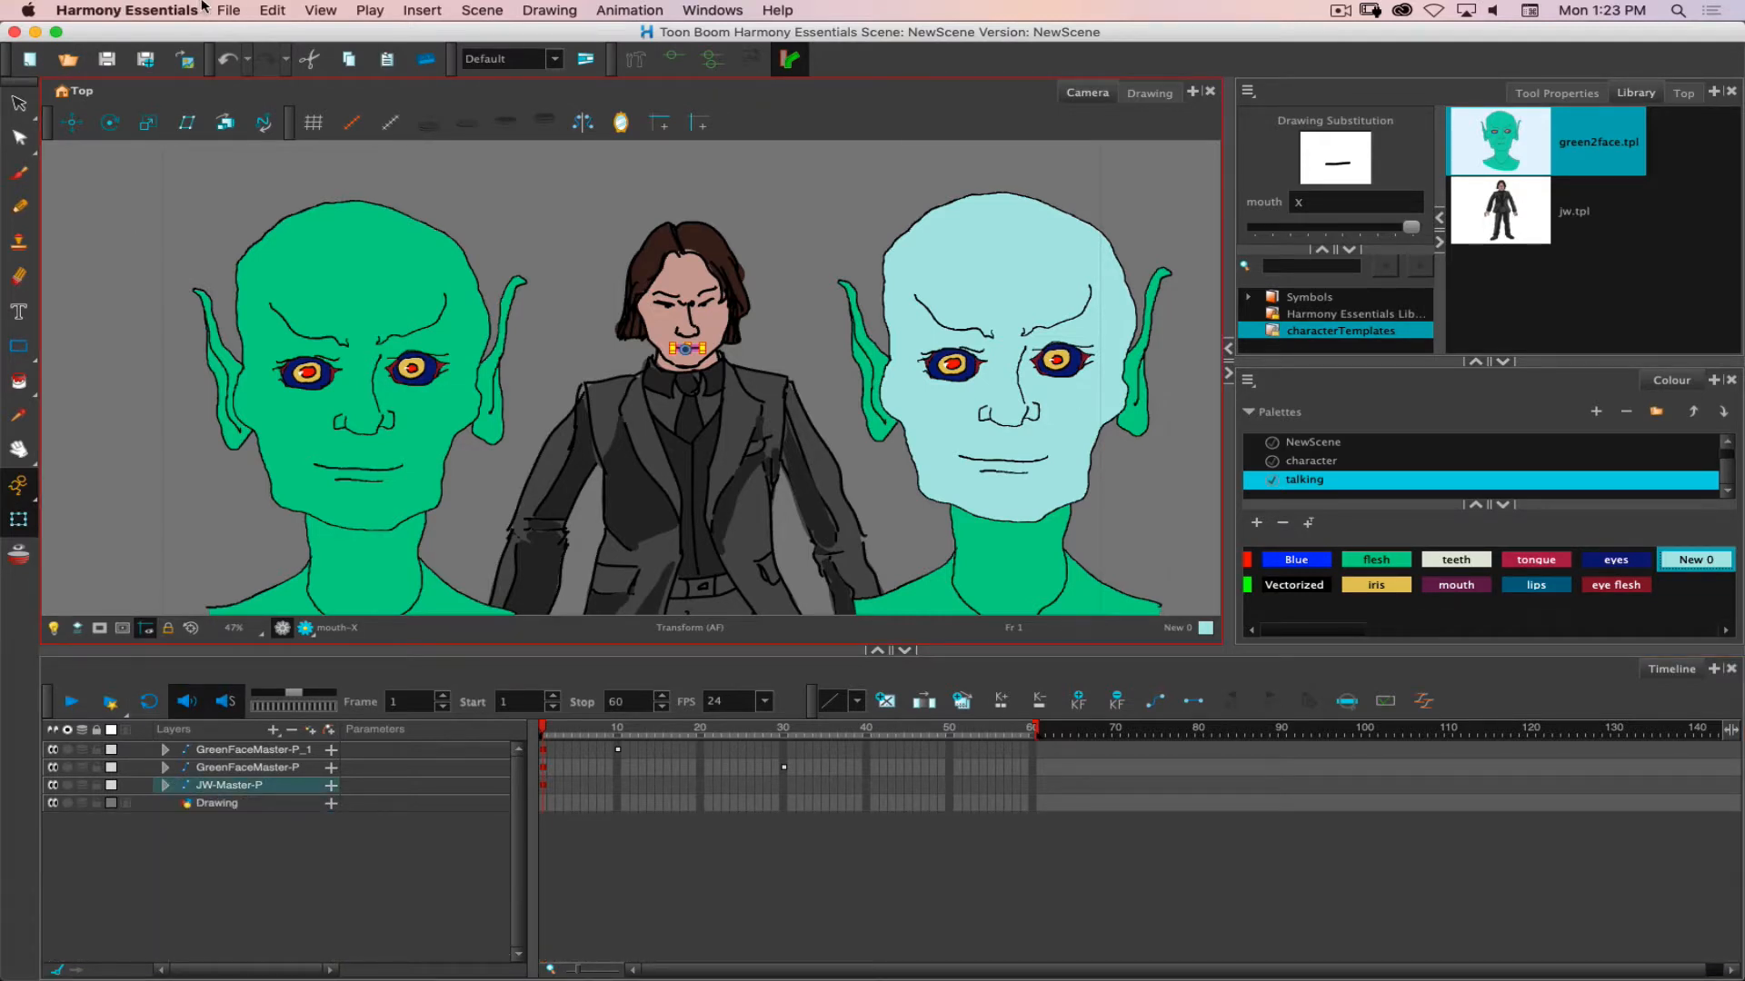
pyautogui.click(228, 10)
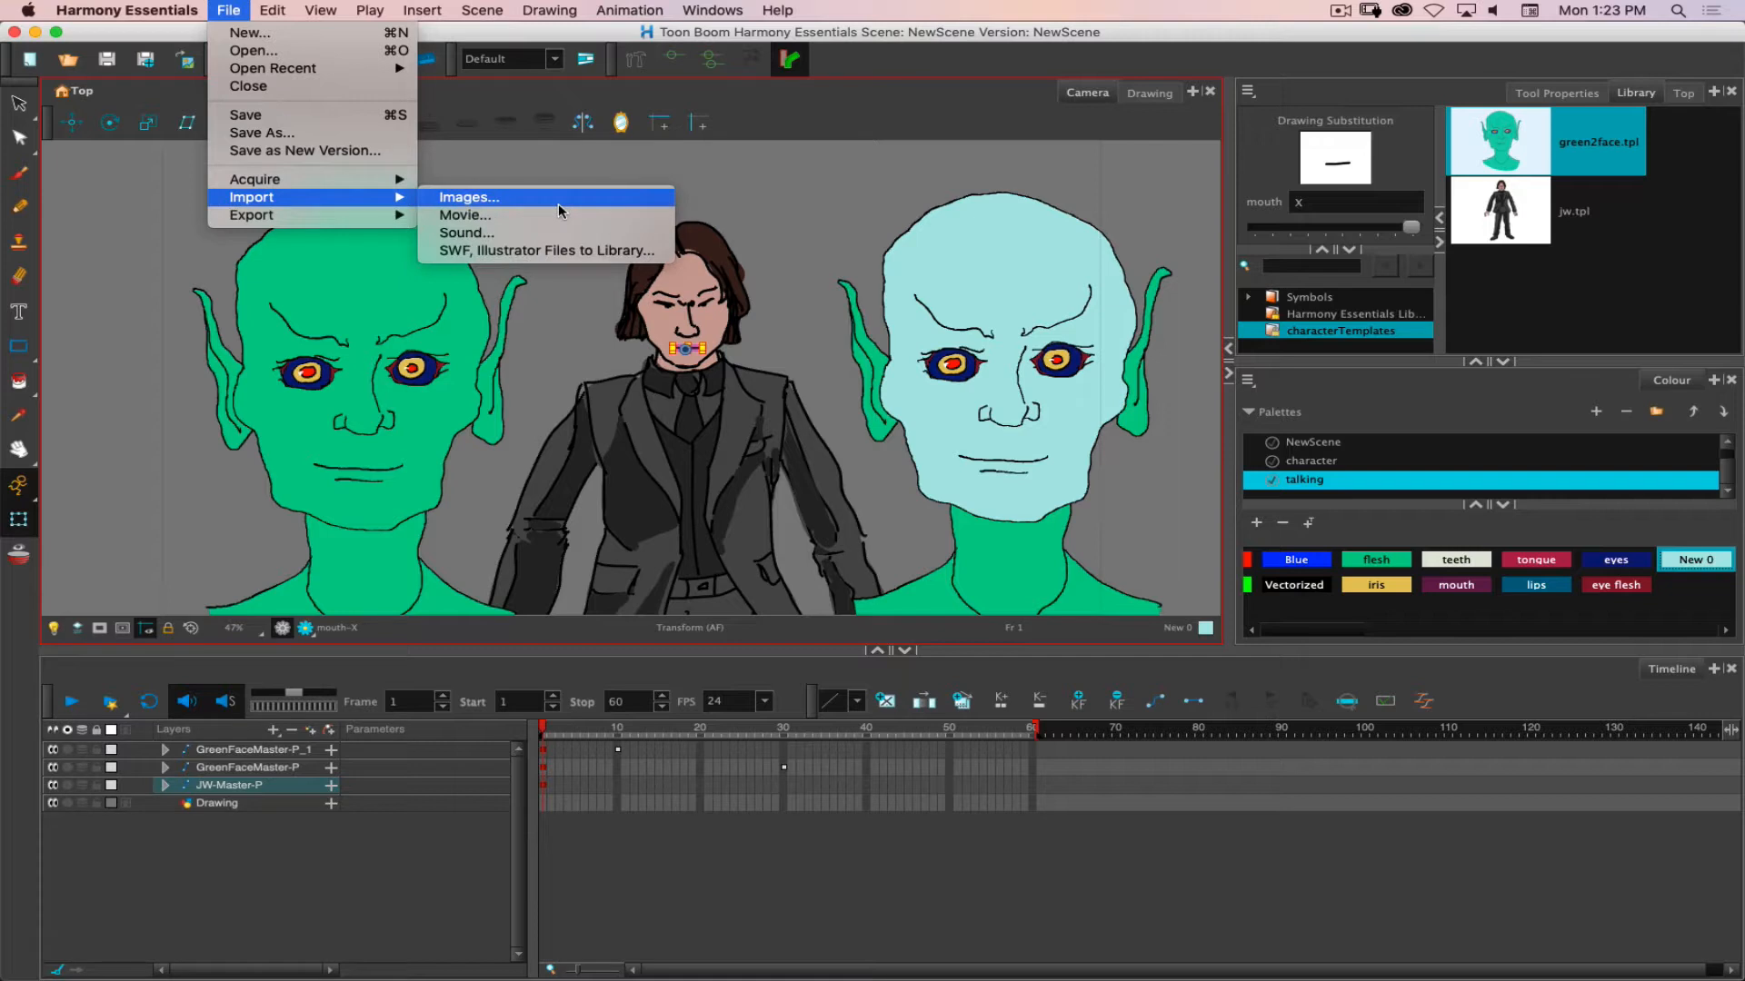
pyautogui.click(545, 232)
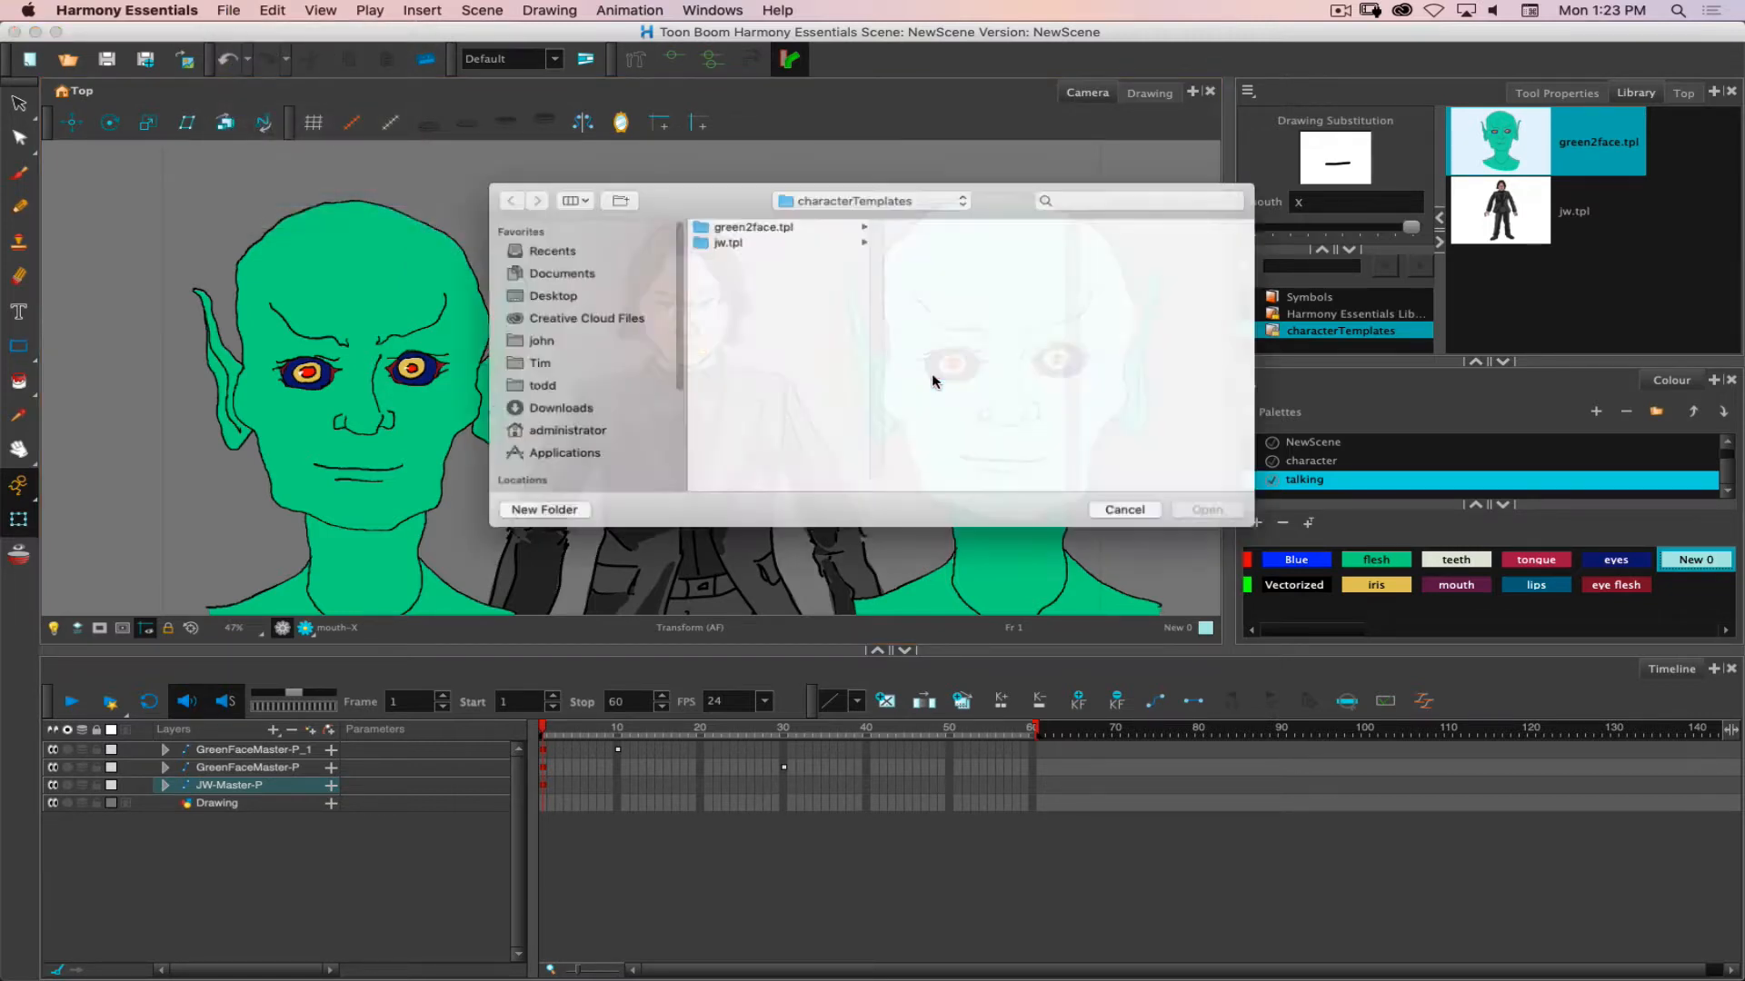
pyautogui.click(799, 192)
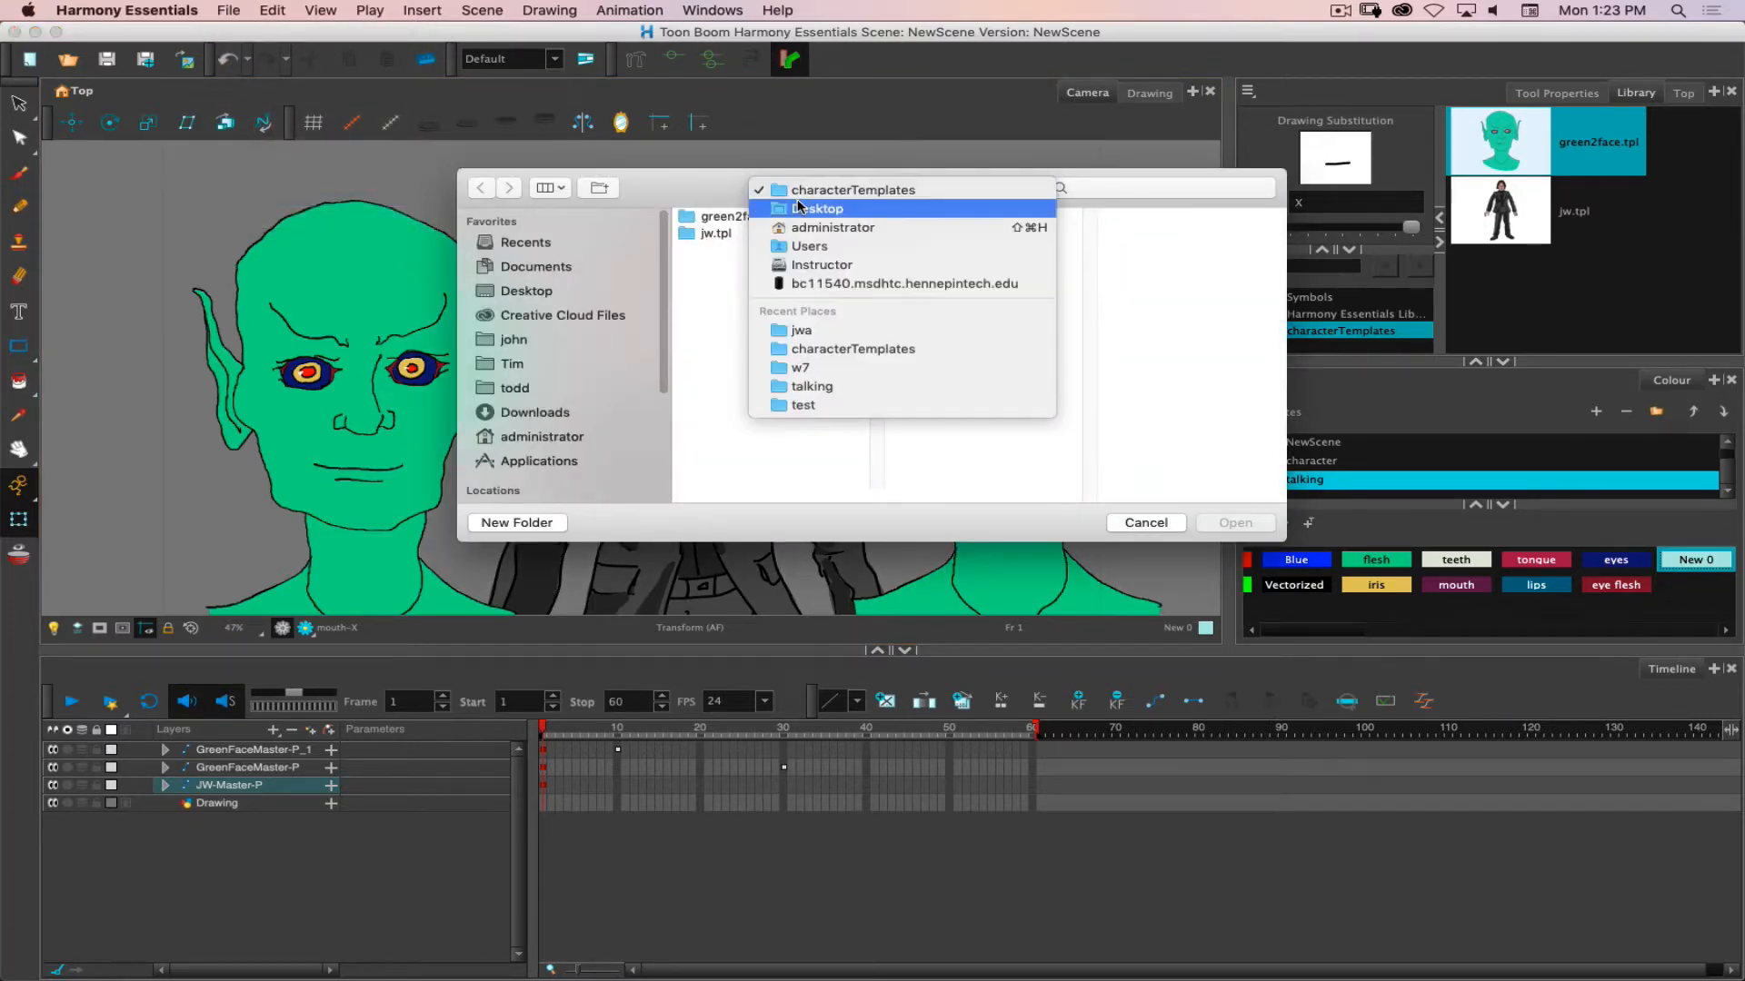
pyautogui.click(797, 207)
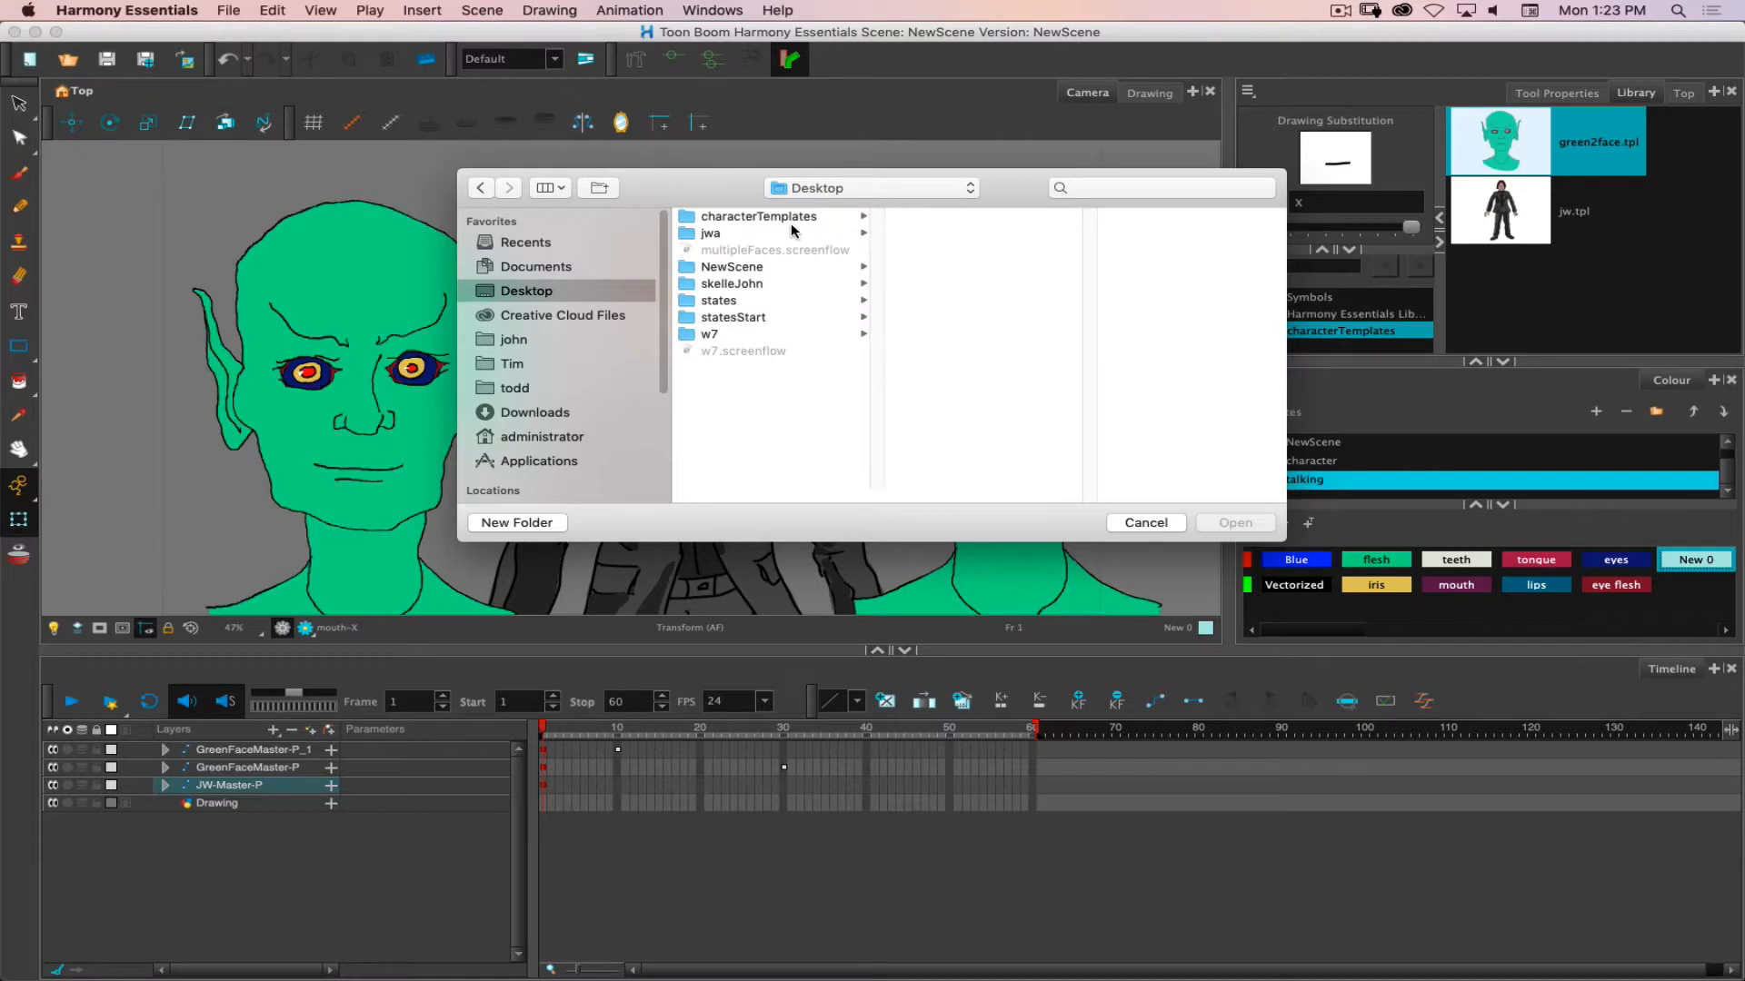
pyautogui.click(727, 233)
pyautogui.click(927, 233)
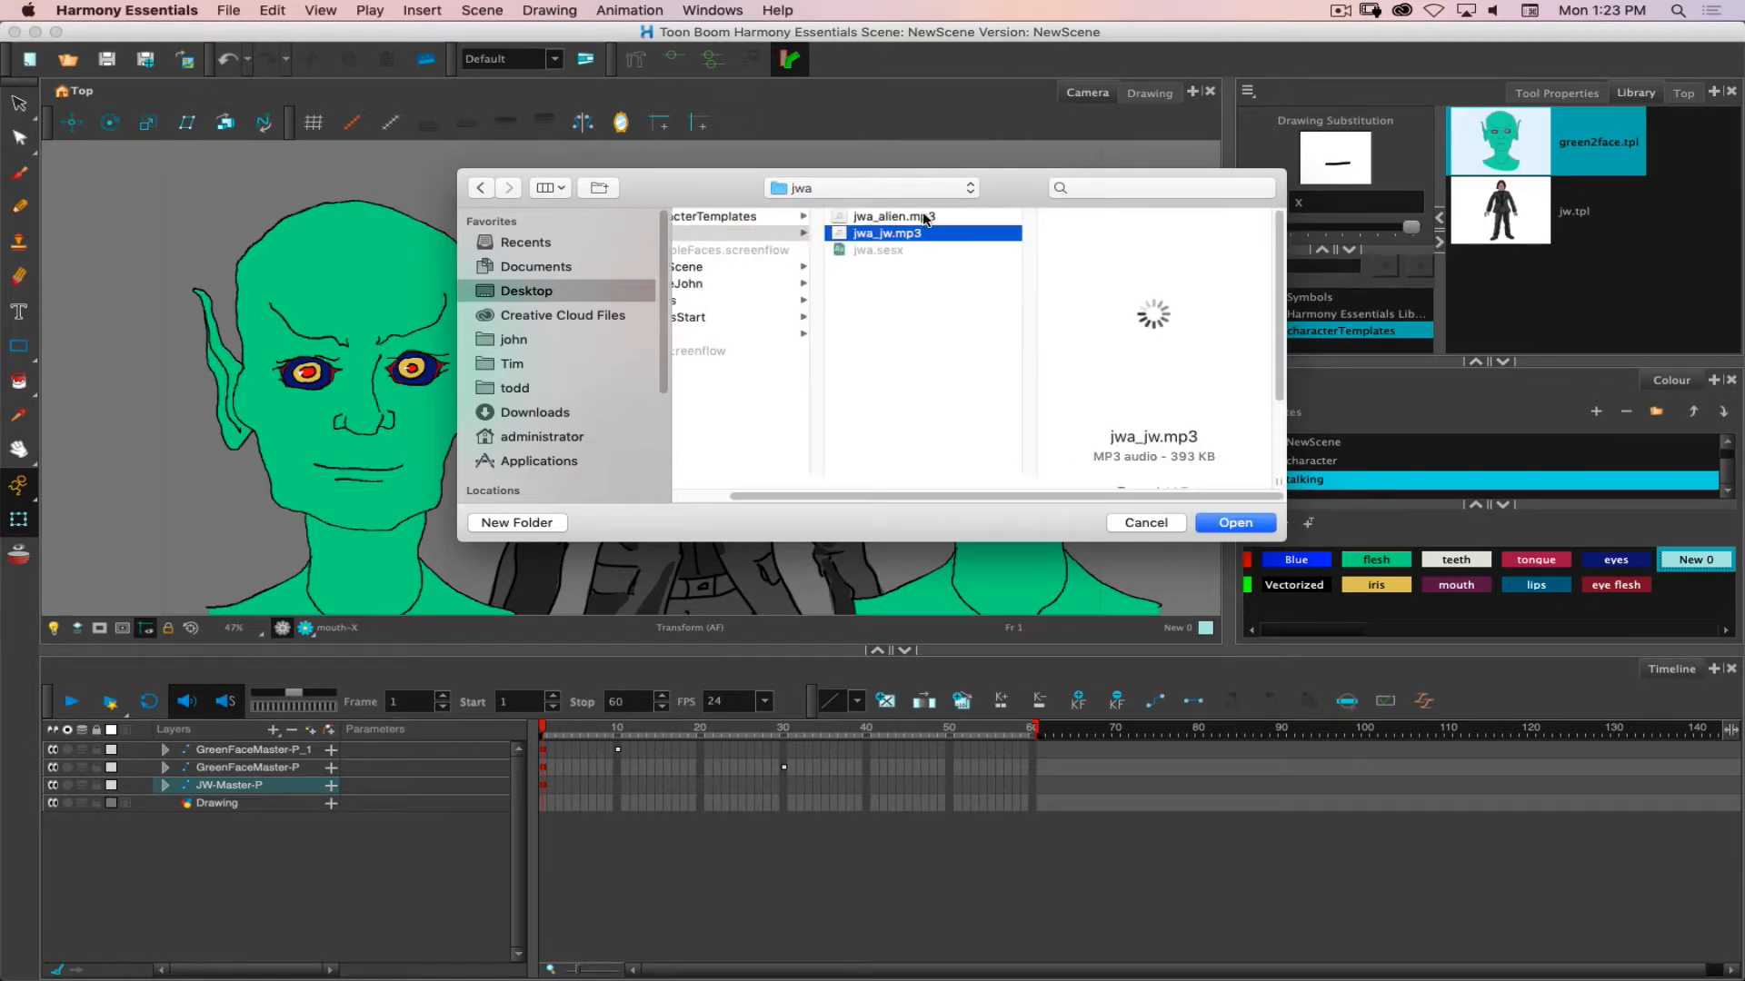
pyautogui.click(923, 219)
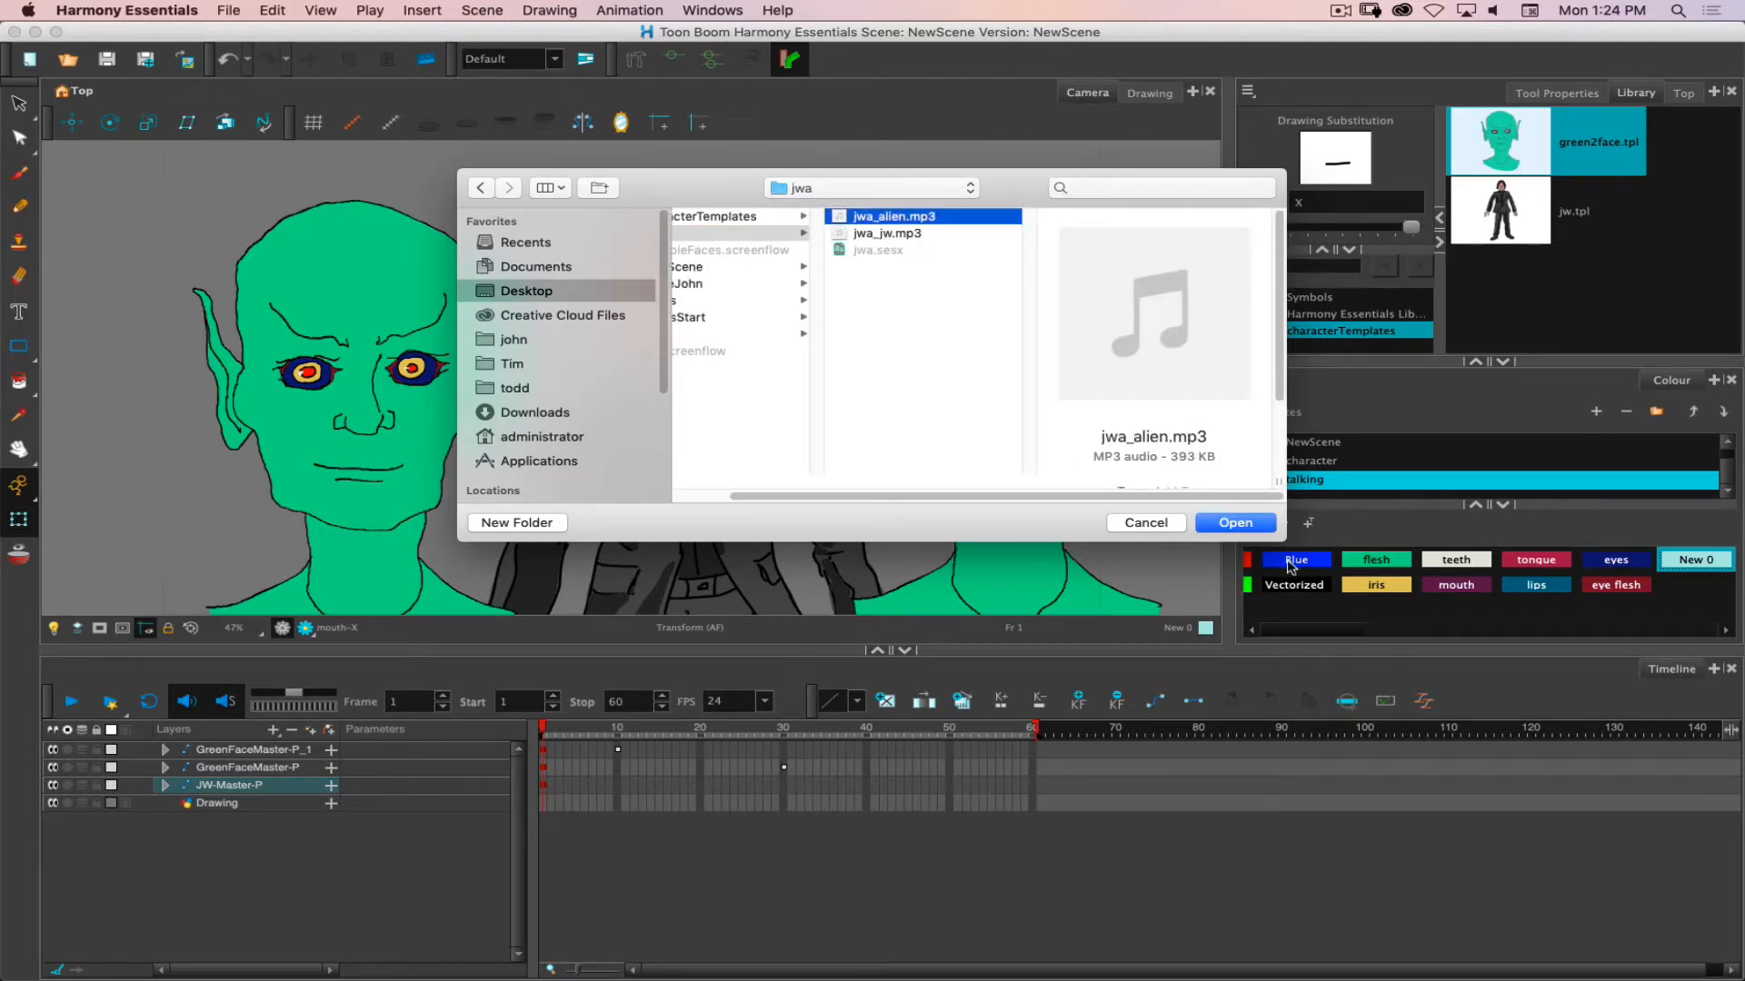
pyautogui.click(1236, 523)
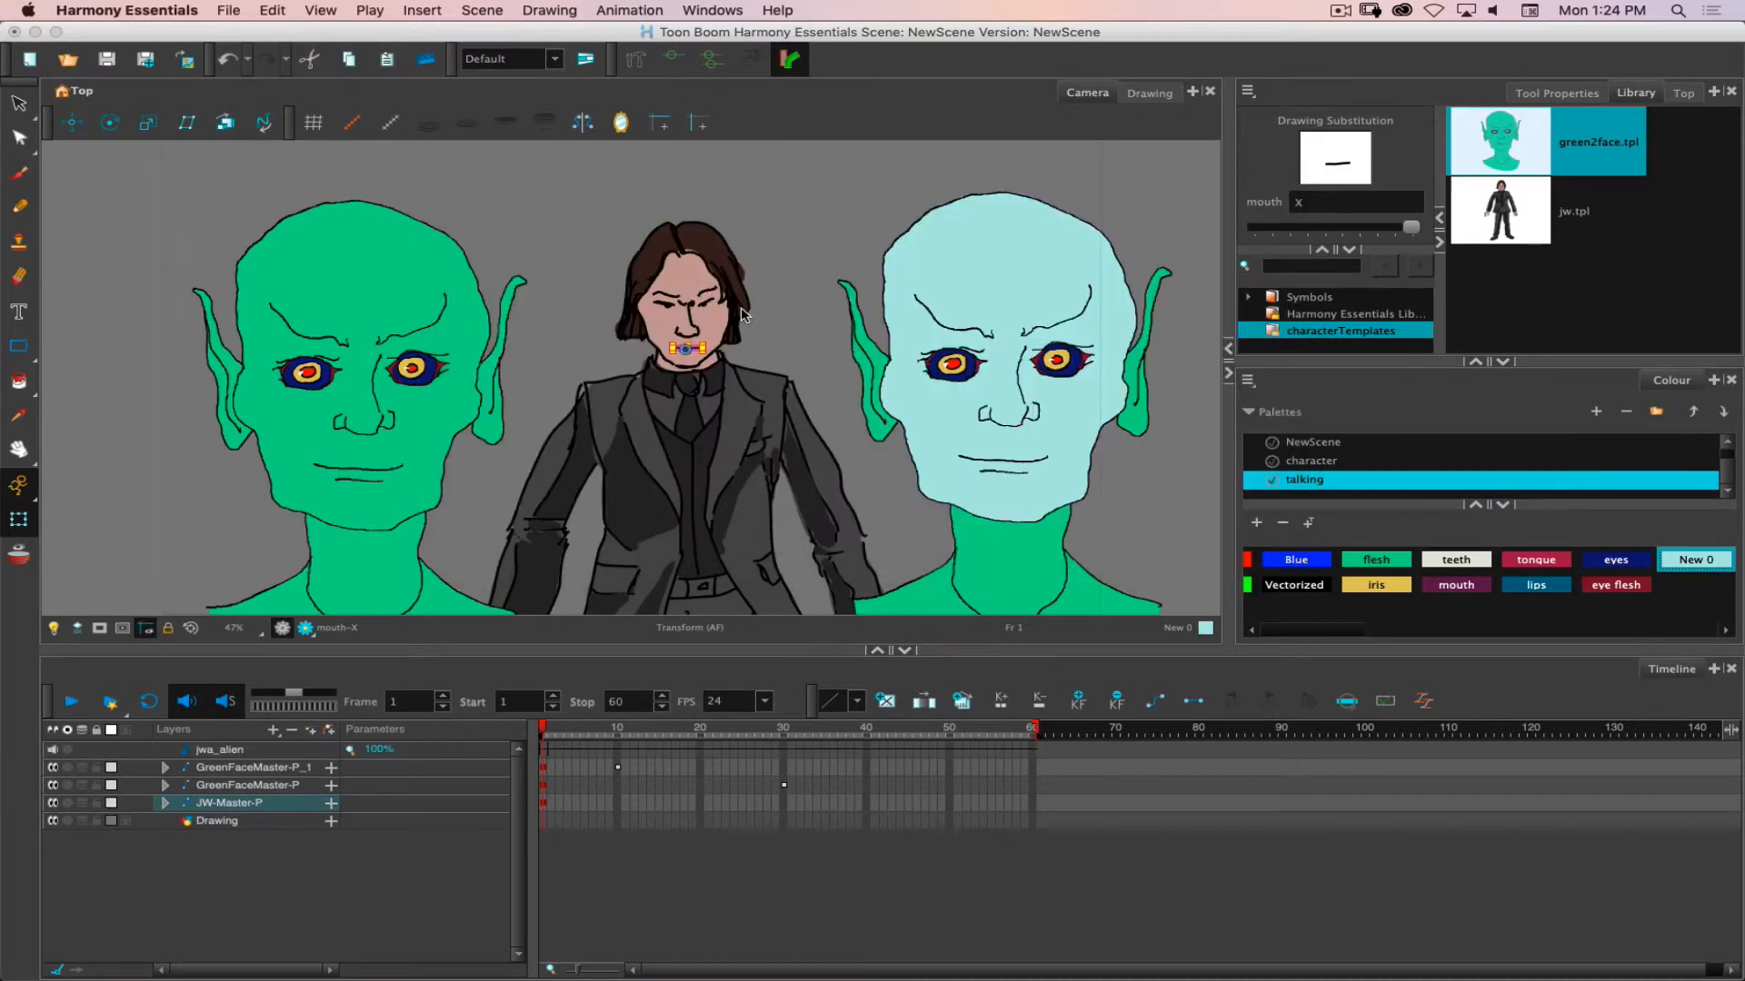
# Import the sound jwa_jw.mp3 from the jwa folder as a second sound layer.
pyautogui.click(232, 7)
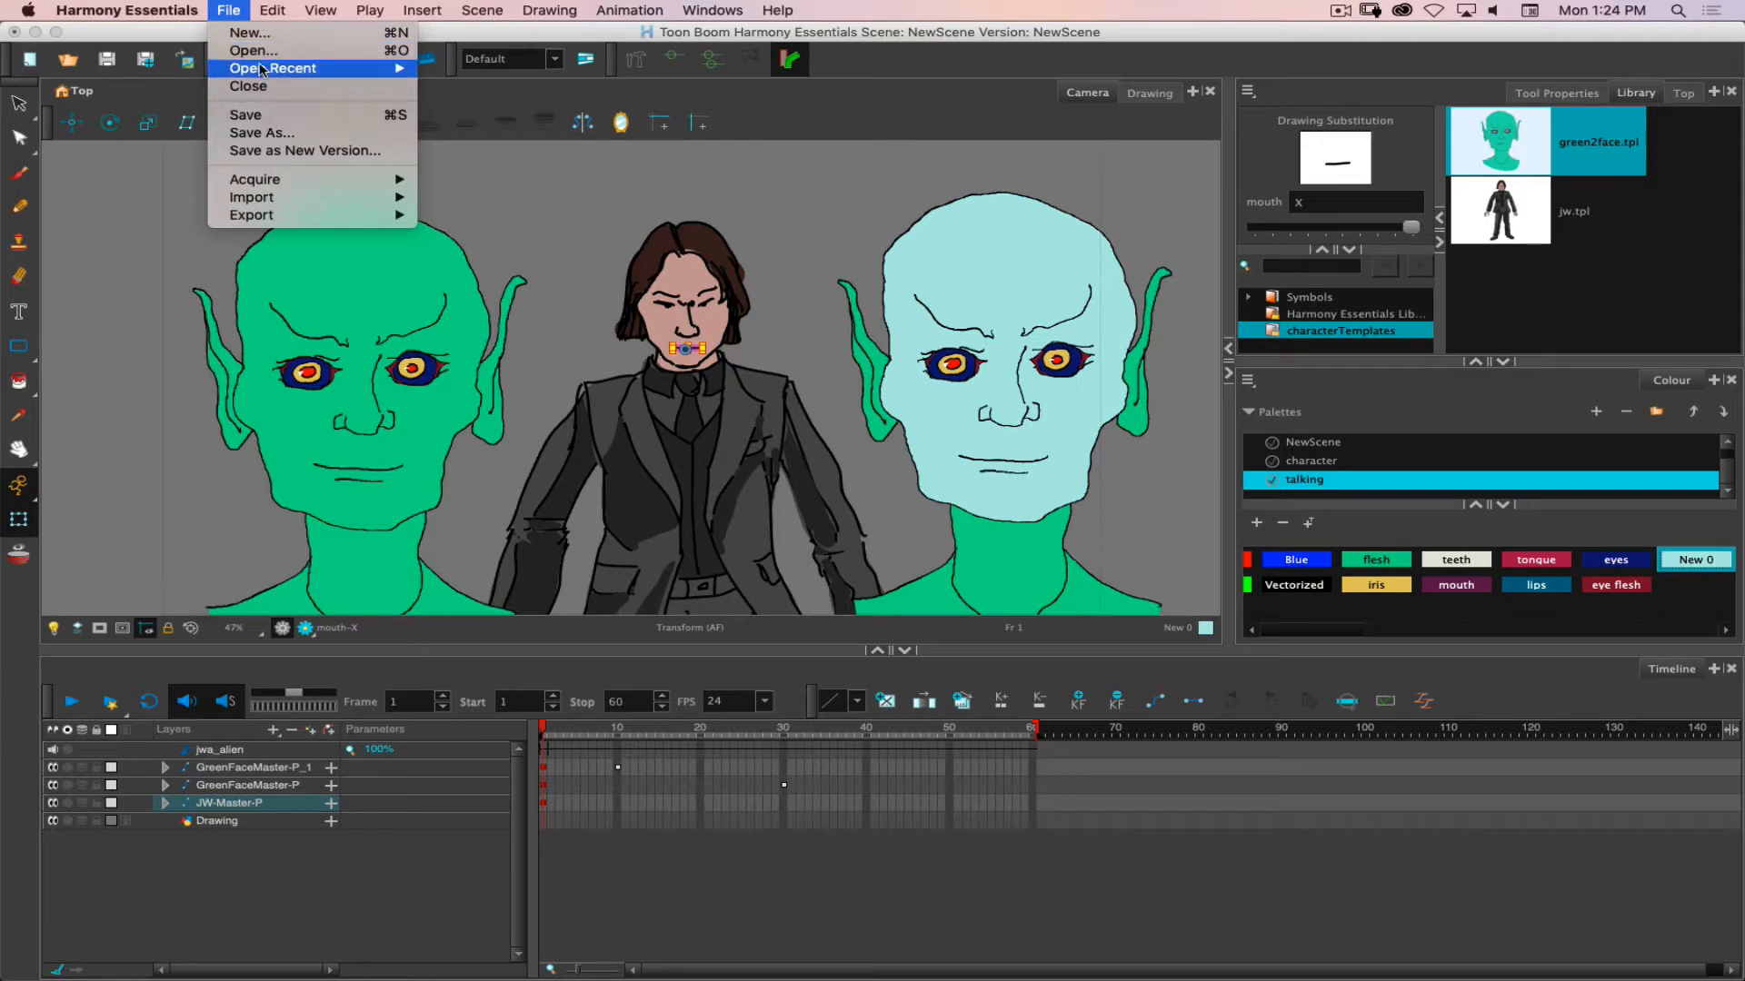
pyautogui.moveTo(273, 200)
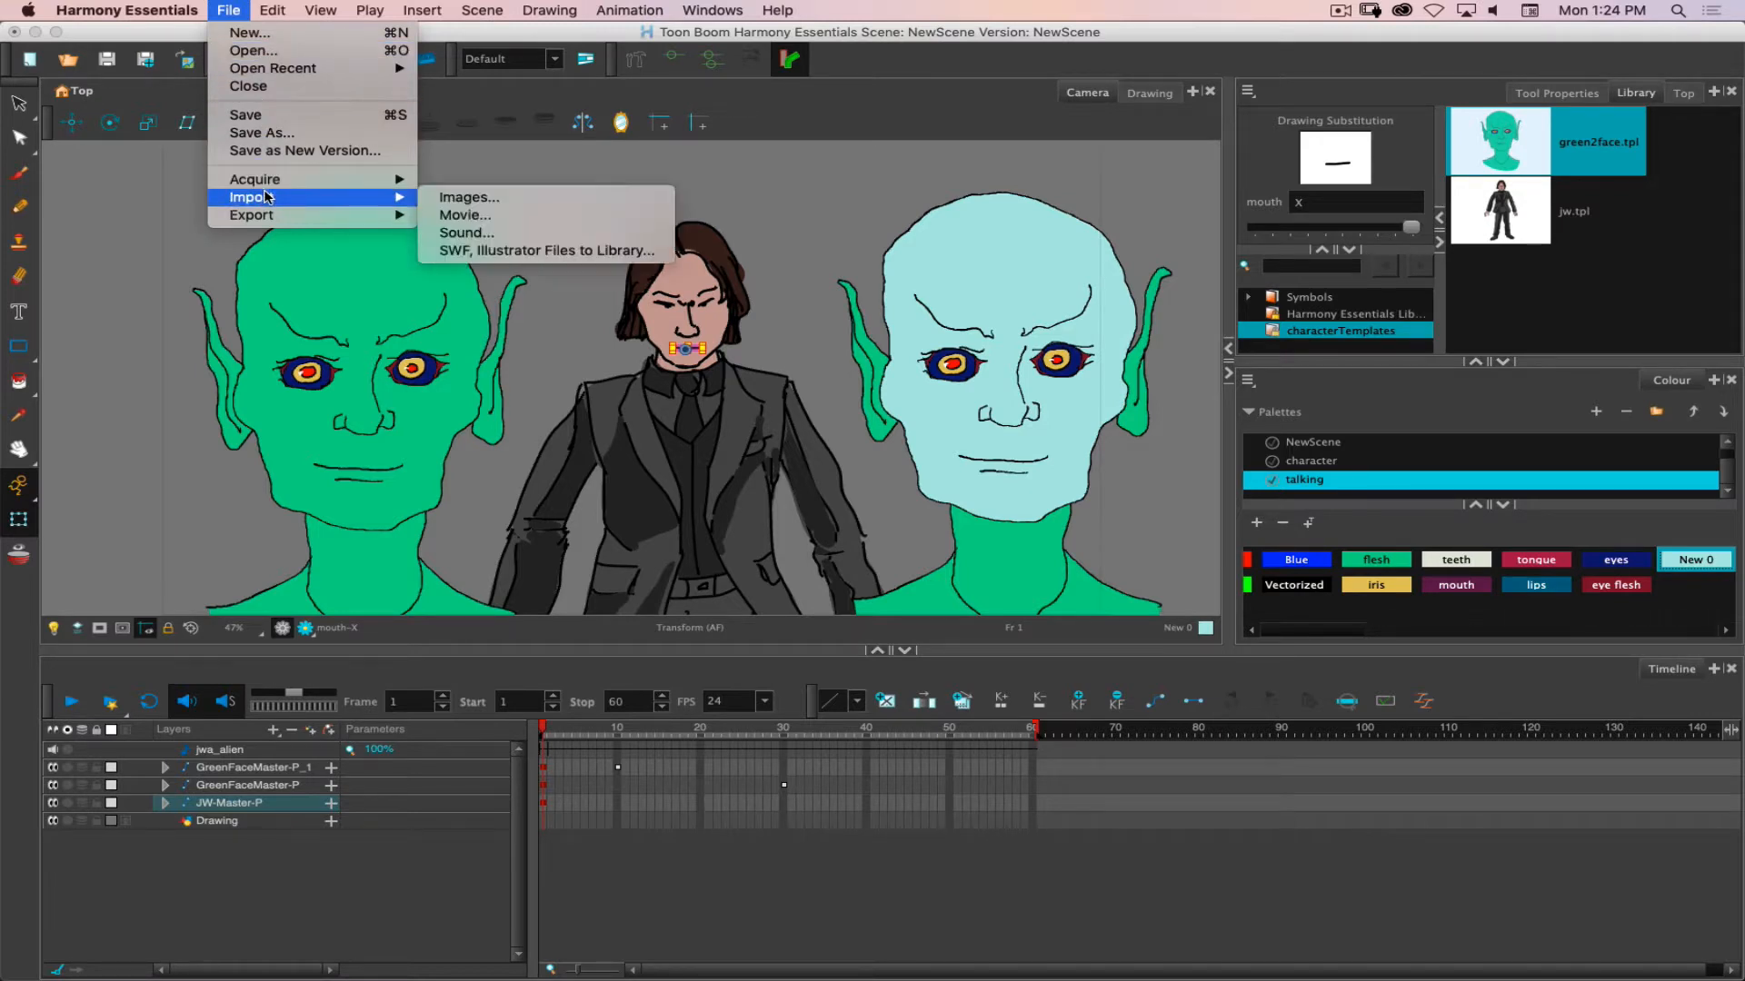
pyautogui.click(452, 233)
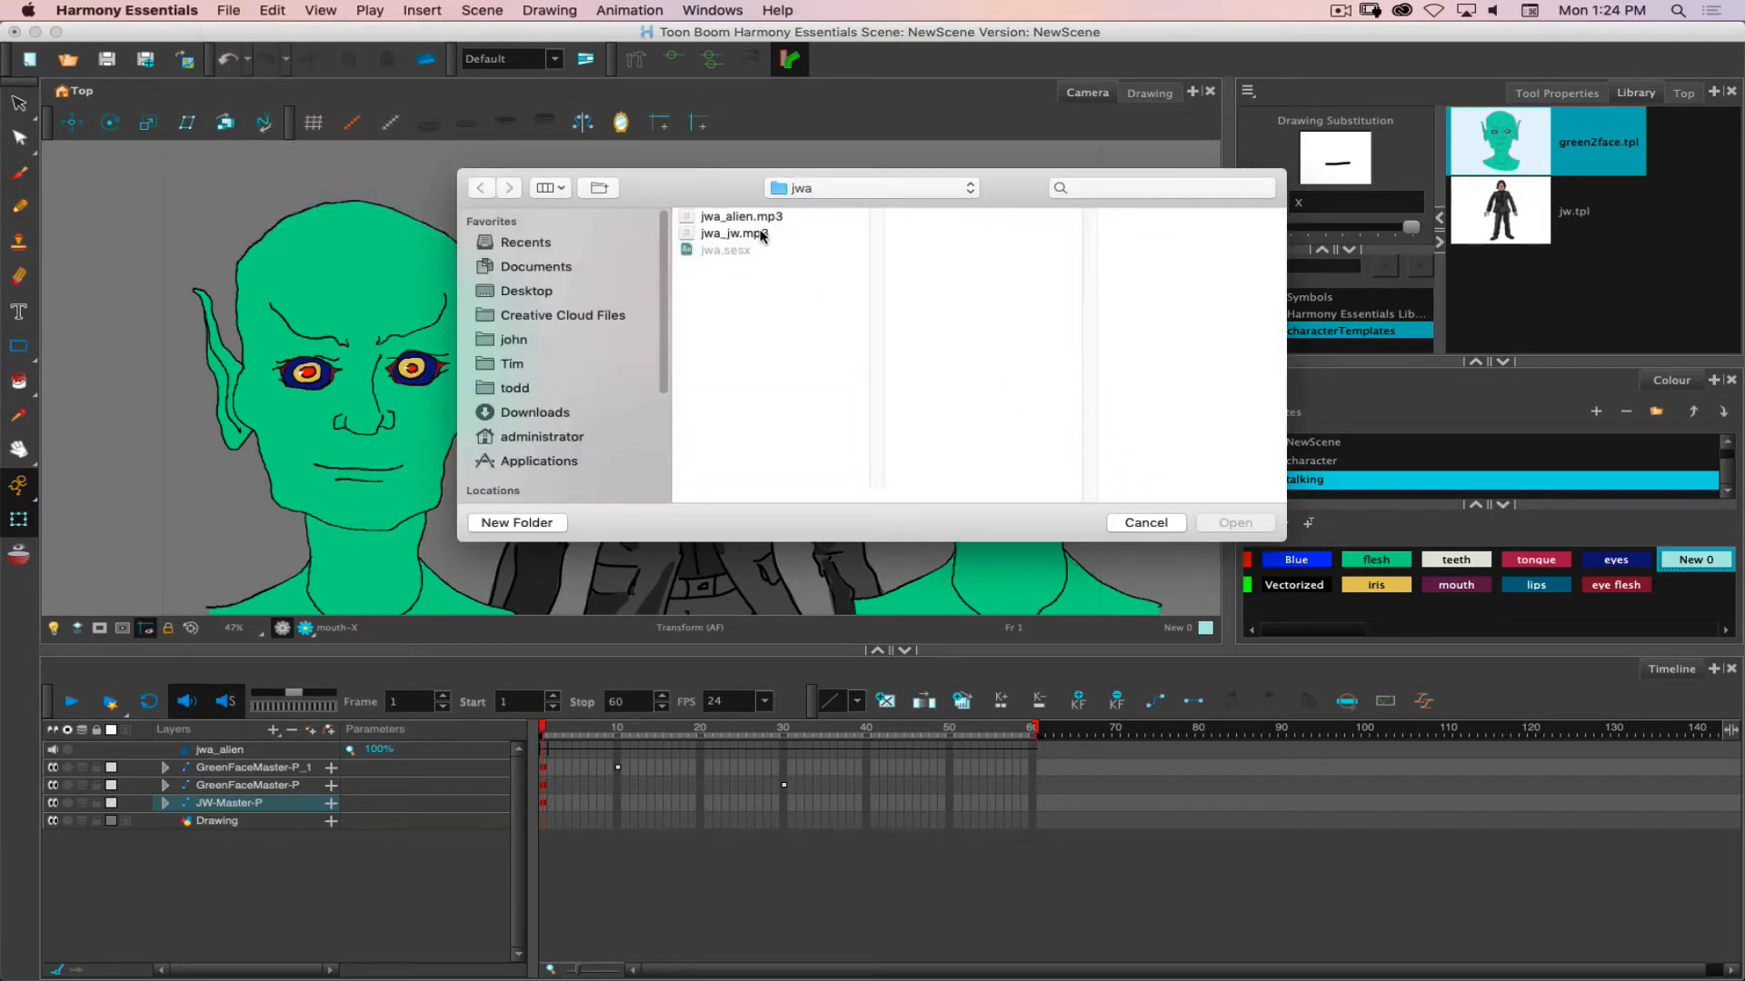
pyautogui.click(760, 233)
pyautogui.click(1237, 524)
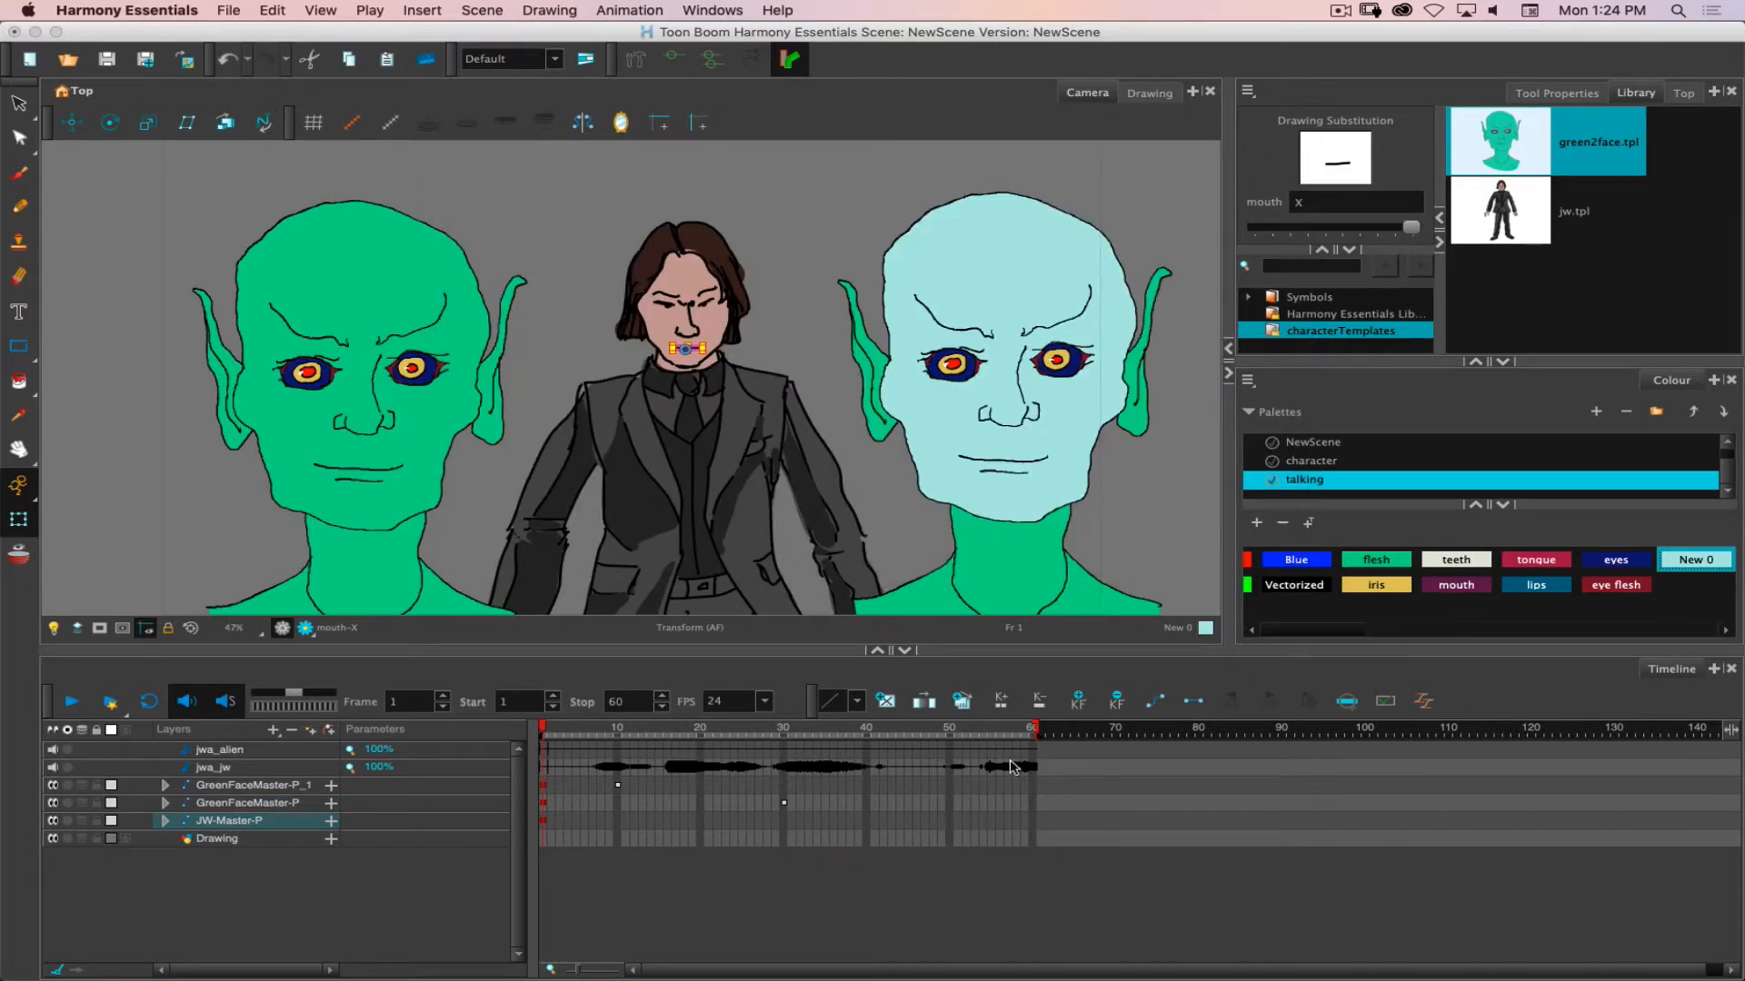
# Extend the scene's end to frame 390 to cover both voice tracks and return the playhead to frame 1.
pyautogui.moveTo(1035, 727)
pyautogui.mouseDown()
pyautogui.moveTo(1272, 731)
pyautogui.moveTo(1396, 757)
pyautogui.moveTo(1542, 725)
pyautogui.moveTo(1726, 740)
pyautogui.mouseUp()
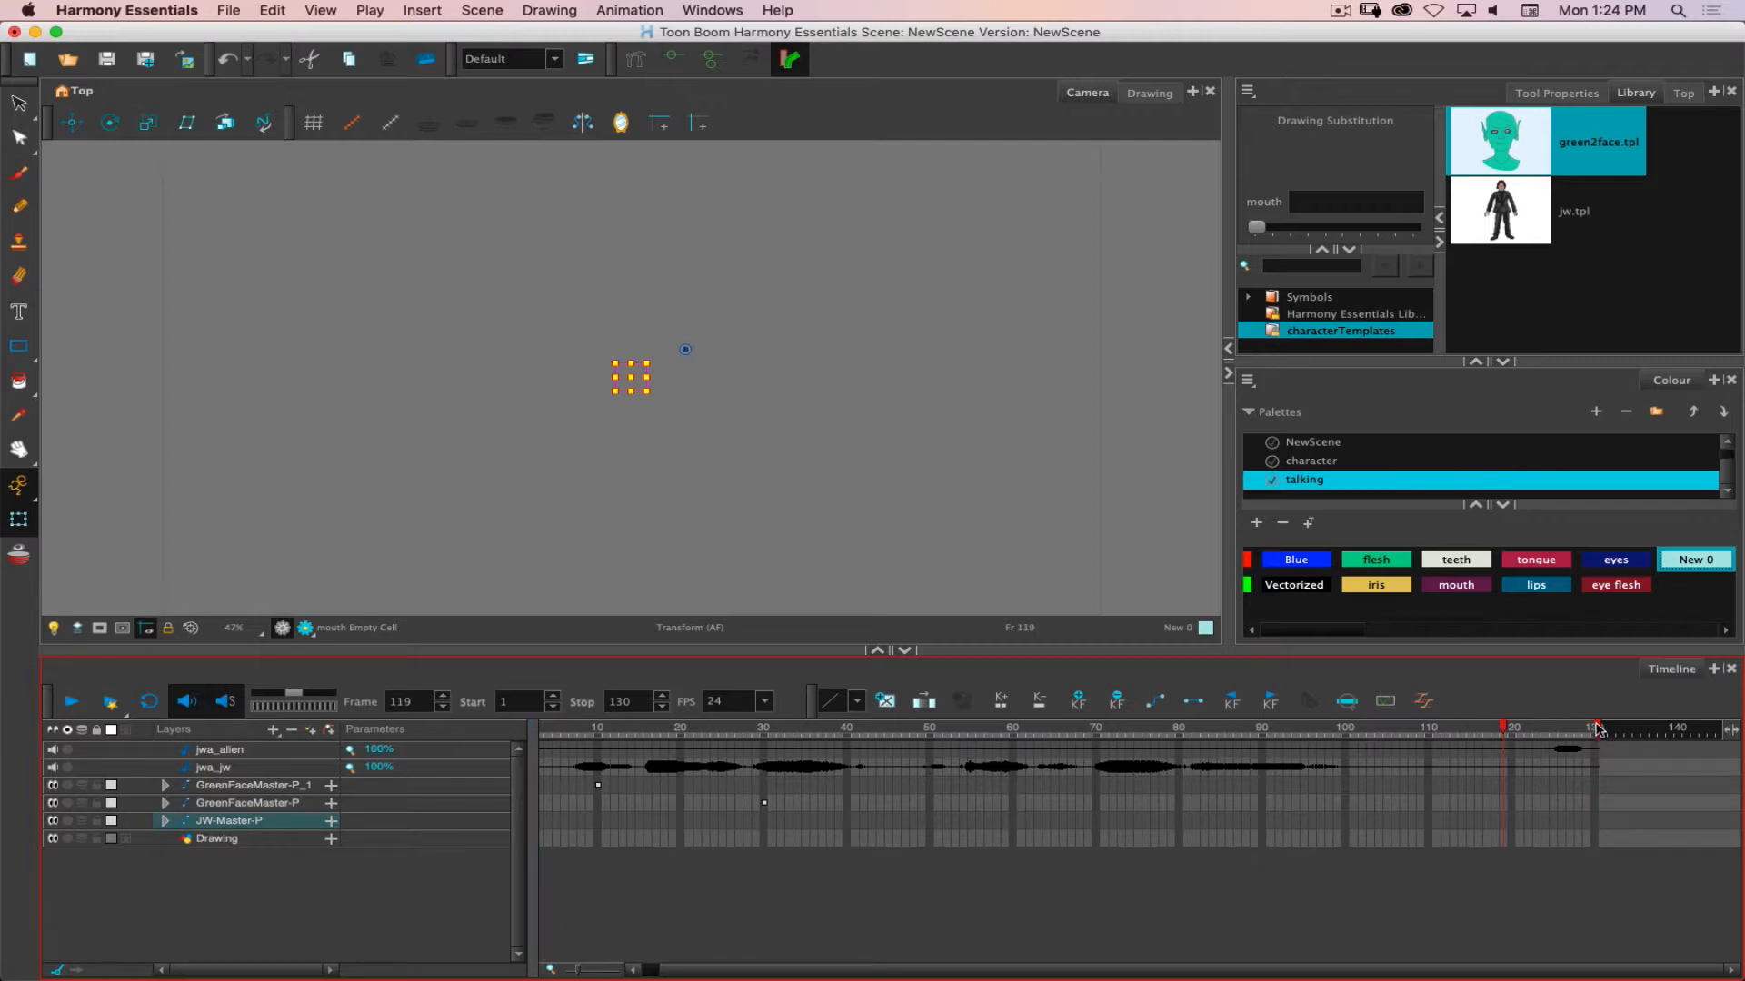
pyautogui.moveTo(1601, 731)
pyautogui.mouseDown()
pyautogui.moveTo(1739, 738)
pyautogui.moveTo(1551, 738)
pyautogui.moveTo(1699, 740)
pyautogui.moveTo(1647, 747)
pyautogui.moveTo(1740, 724)
pyautogui.moveTo(1409, 732)
pyautogui.moveTo(1722, 731)
pyautogui.moveTo(1454, 741)
pyautogui.mouseUp()
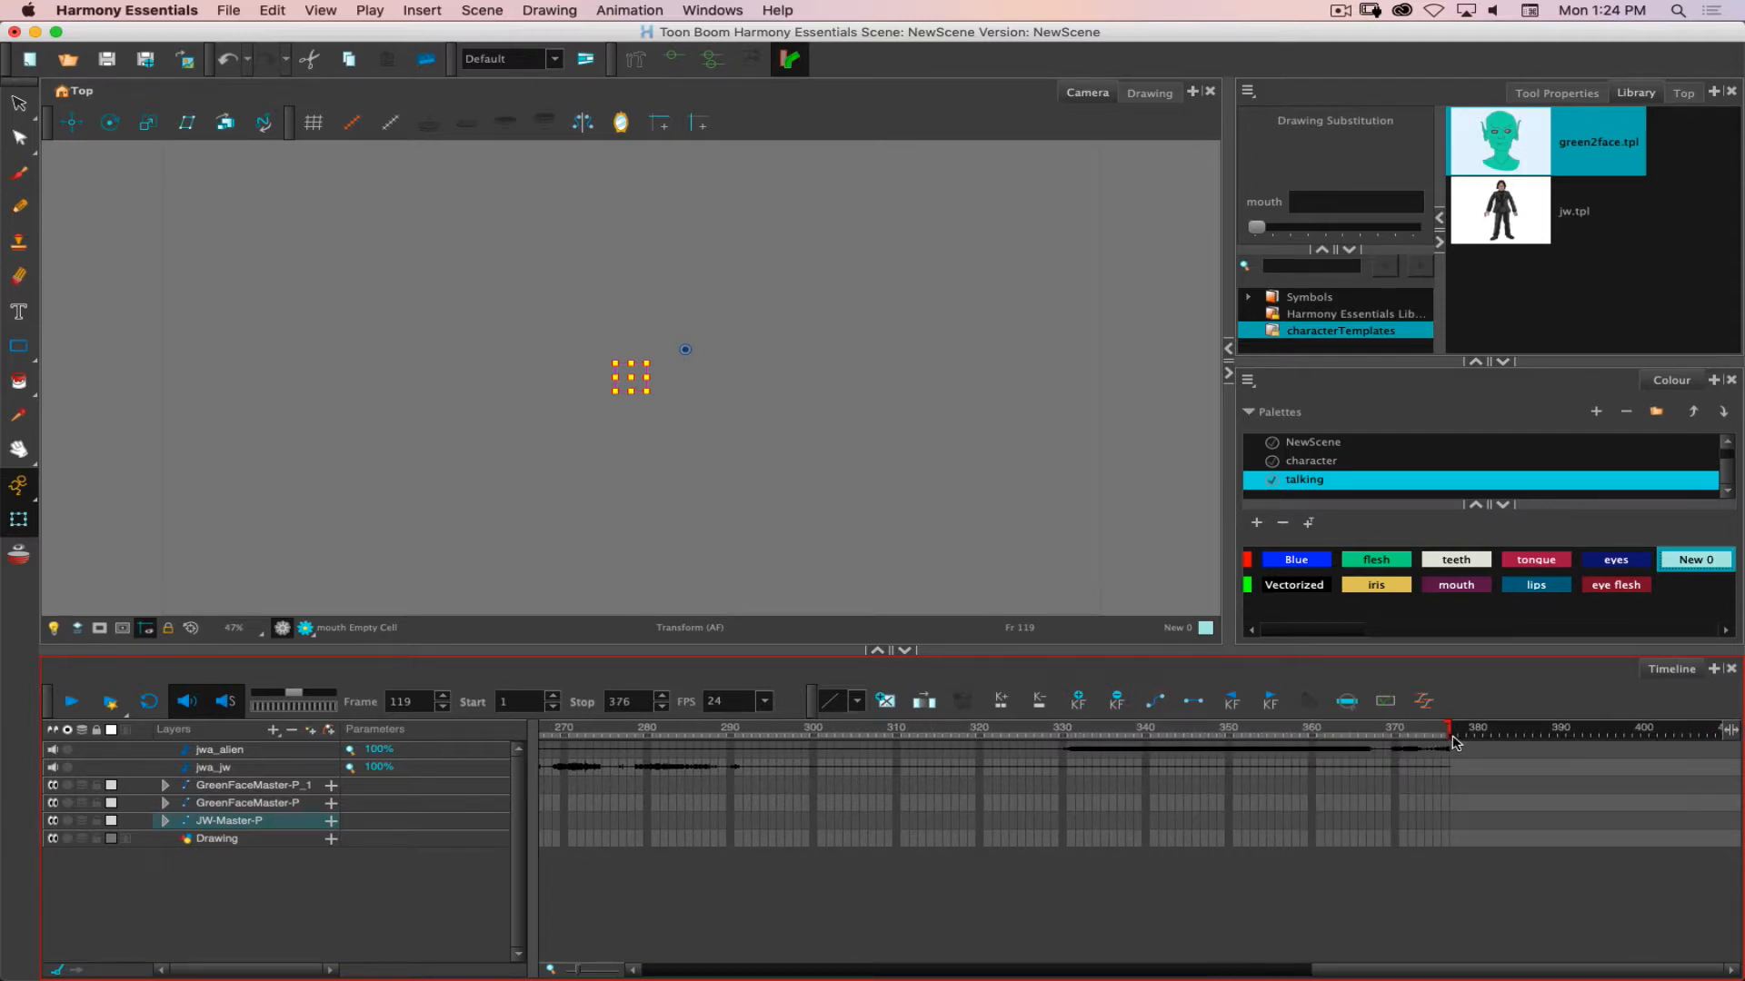
pyautogui.hscroll(5, 1536, 727)
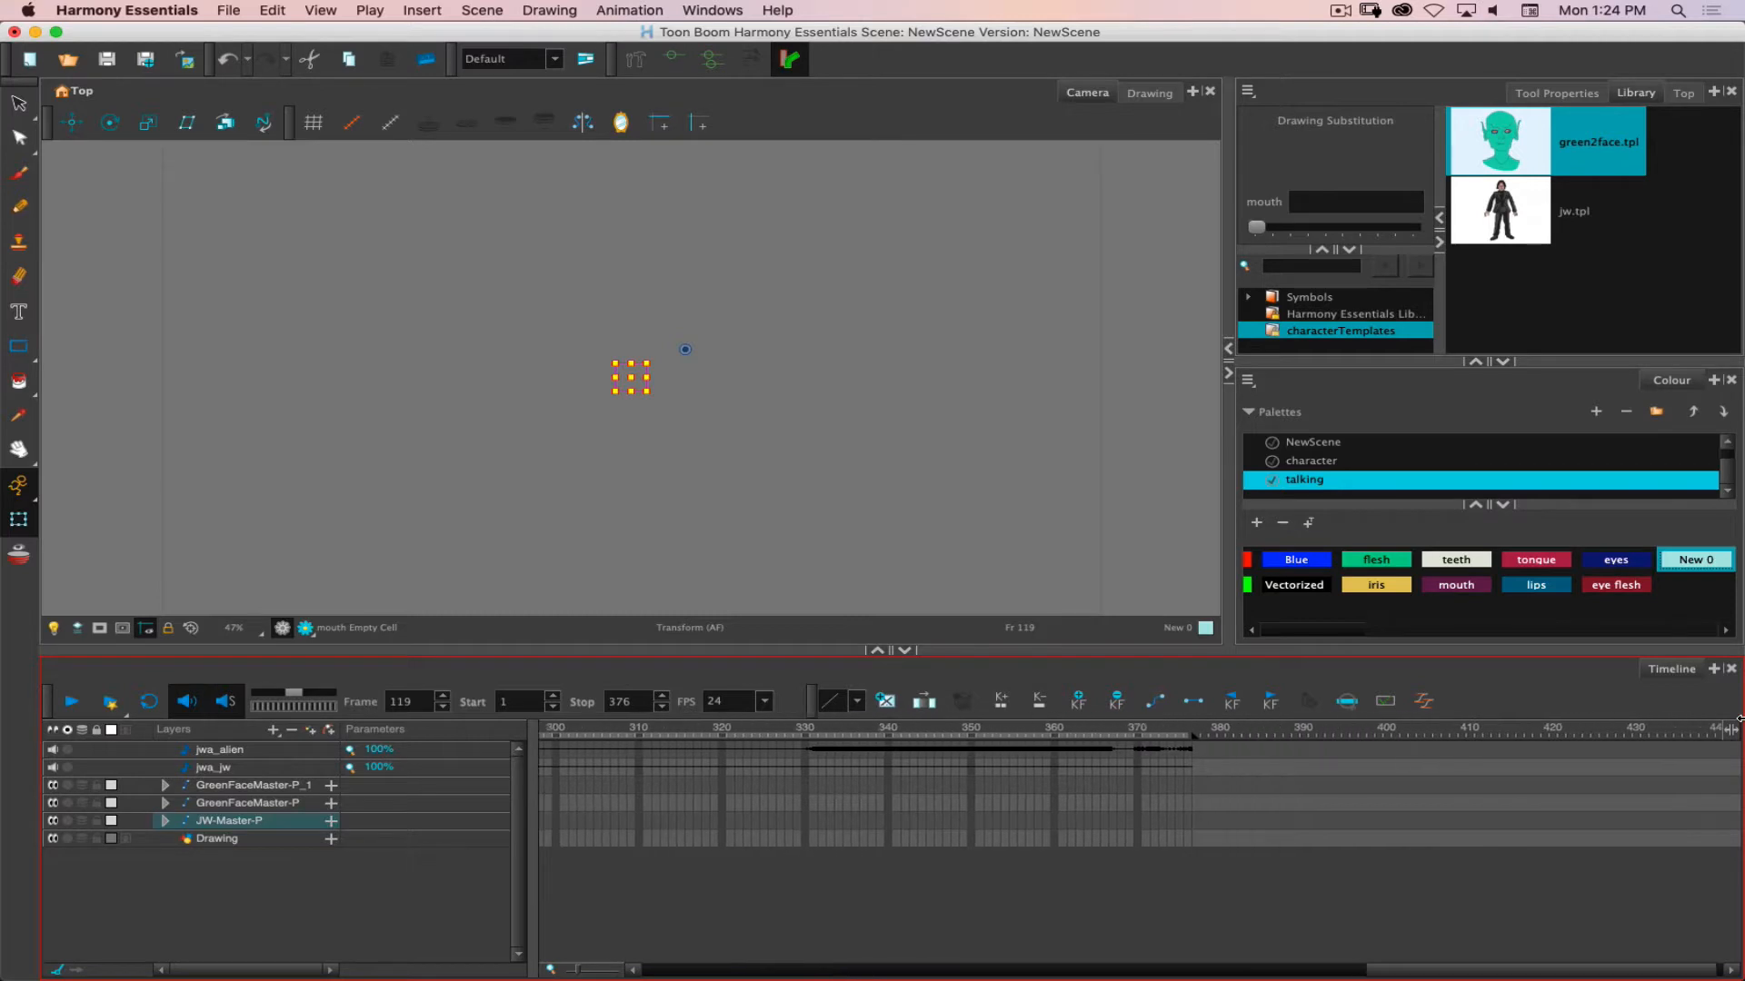
pyautogui.moveTo(1613, 715); pyautogui.dragTo(1178, 738)
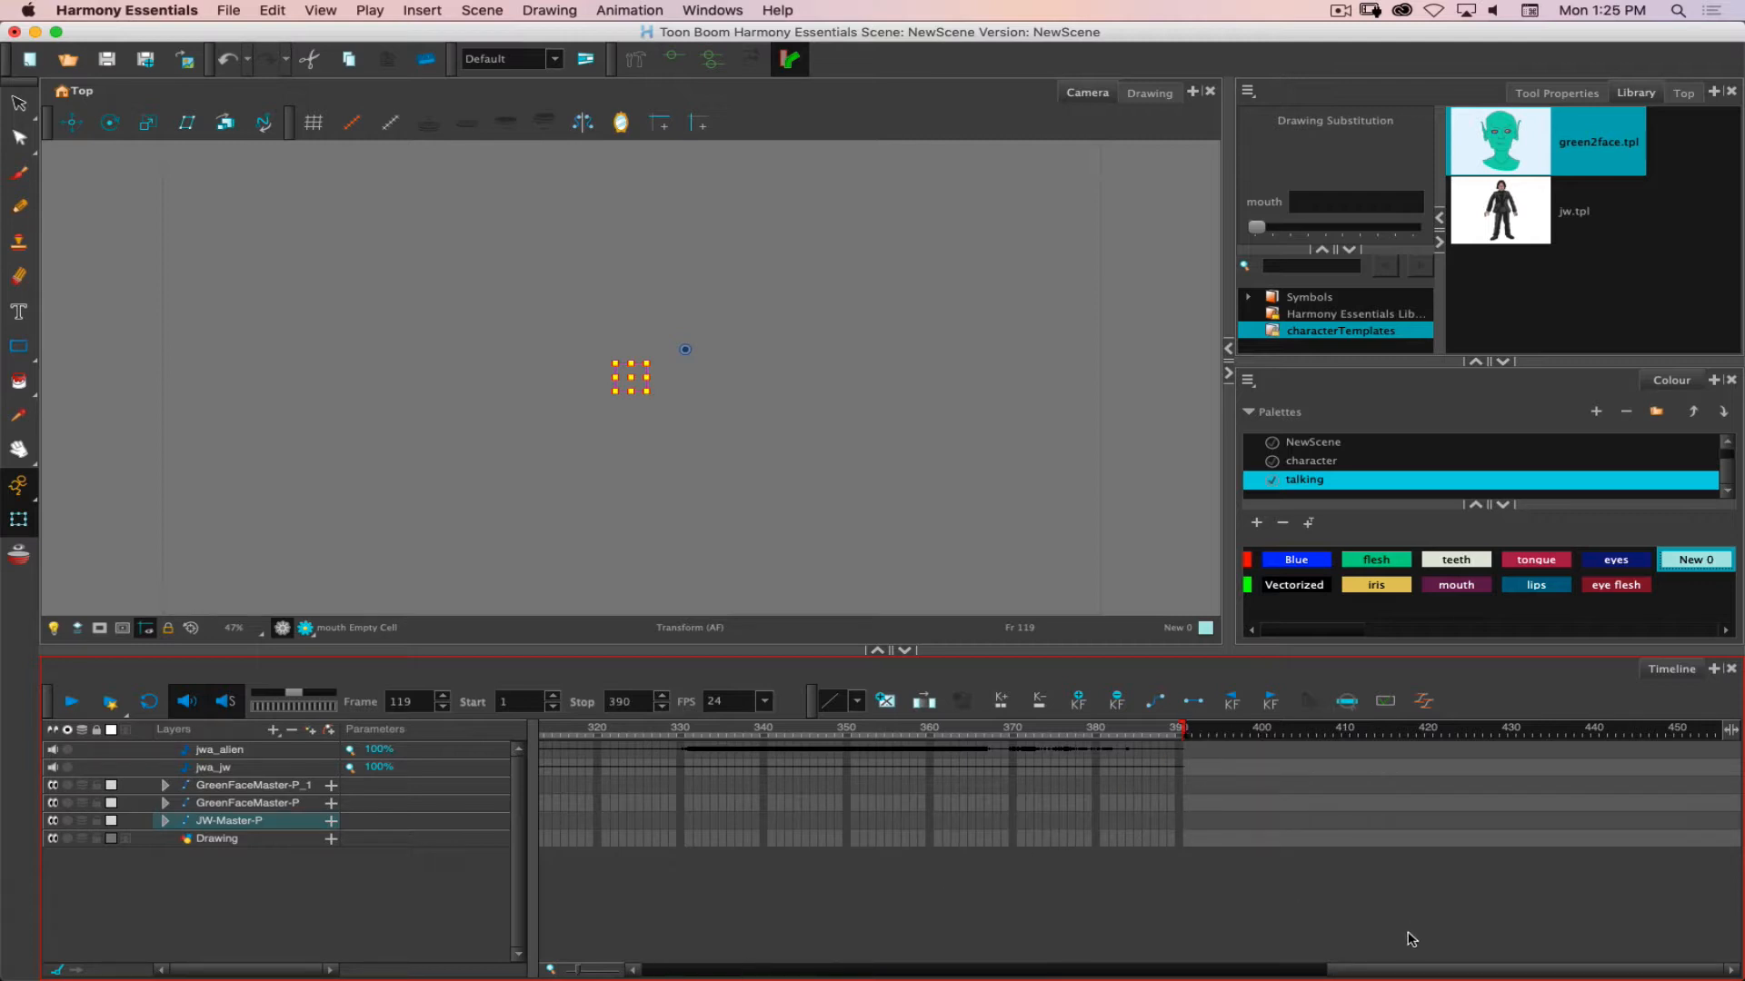
pyautogui.moveTo(1399, 971); pyautogui.dragTo(263, 915)
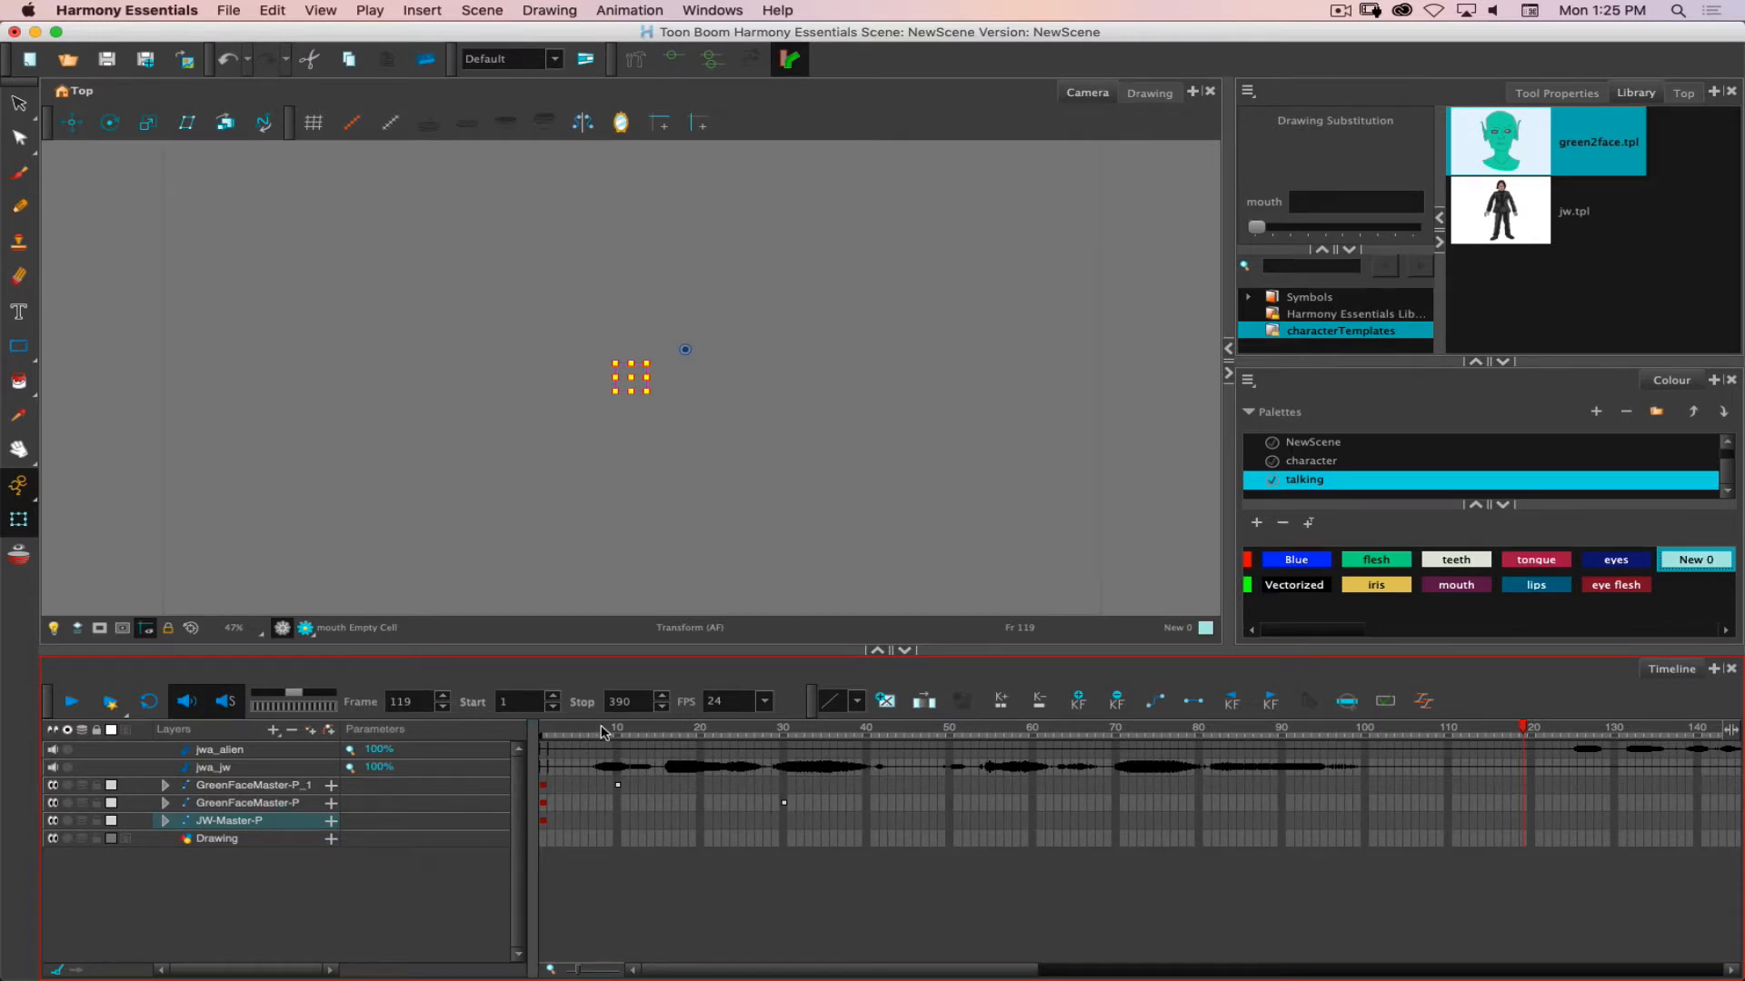
pyautogui.moveTo(608, 733)
pyautogui.mouseDown()
pyautogui.moveTo(1078, 765)
pyautogui.moveTo(1367, 720)
pyautogui.moveTo(859, 756)
pyautogui.moveTo(535, 746)
pyautogui.mouseUp()
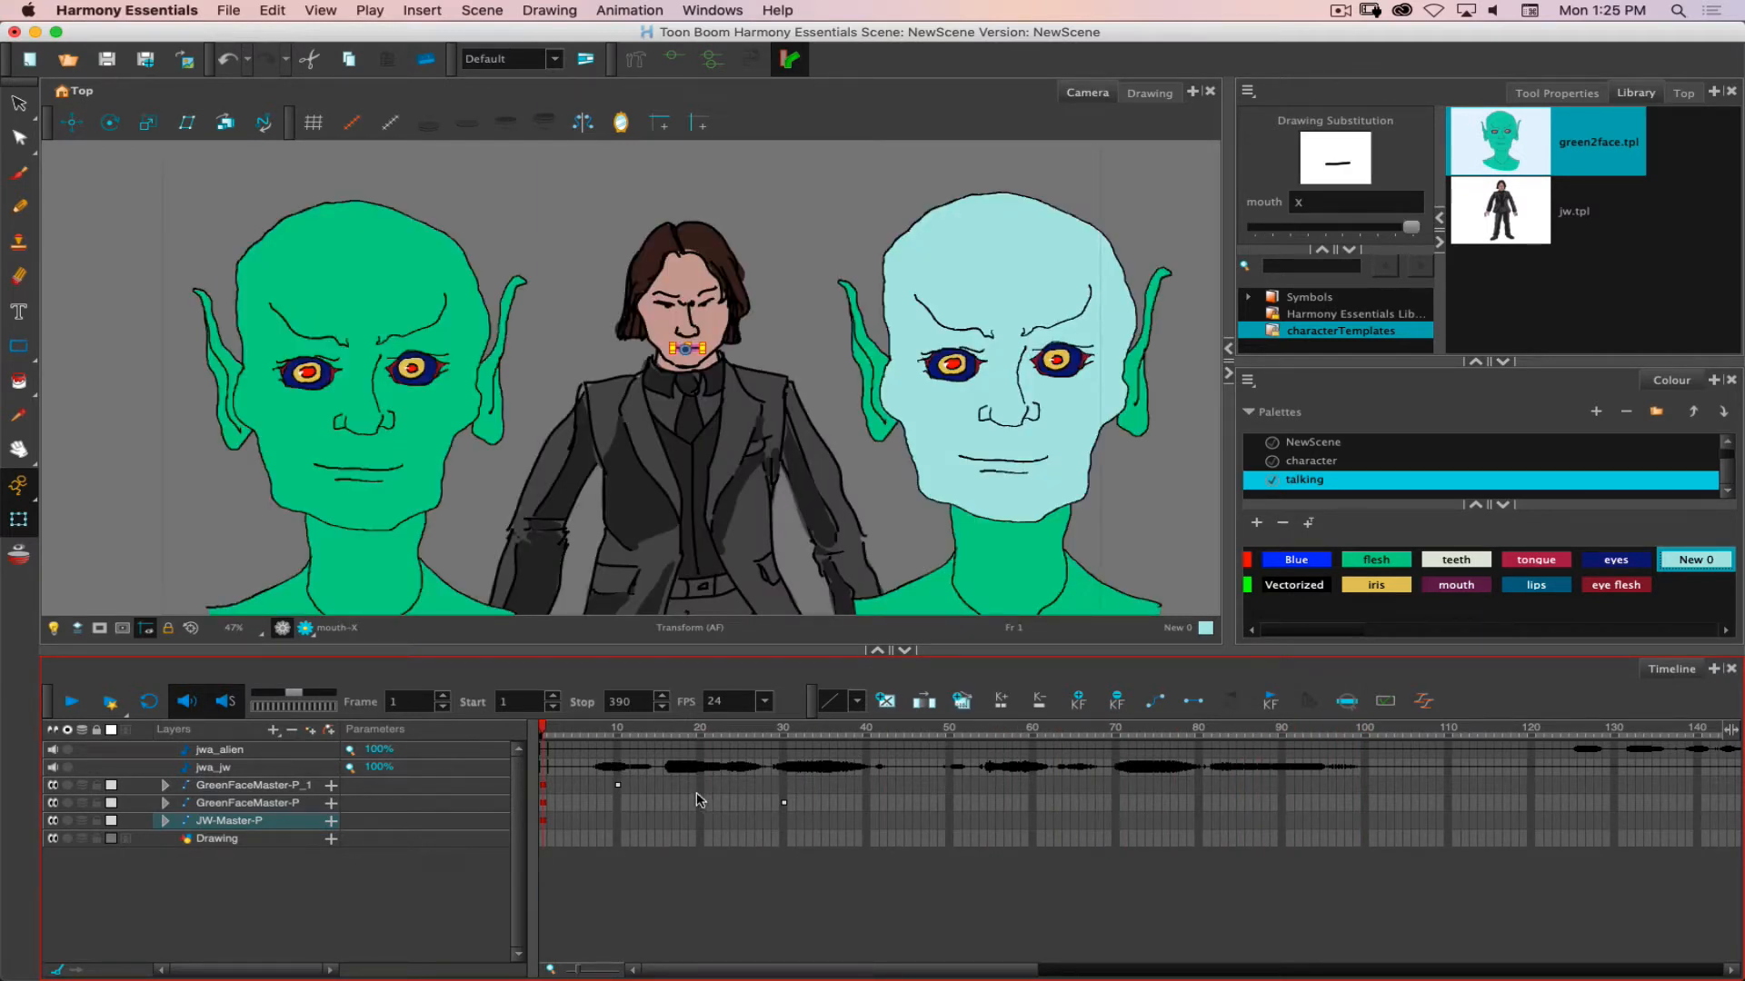
# Run Auto Lip-Sync Detection on the jwa_jw sound layer and on the jwa_alien sound layer.
pyautogui.rightClick(617, 773)
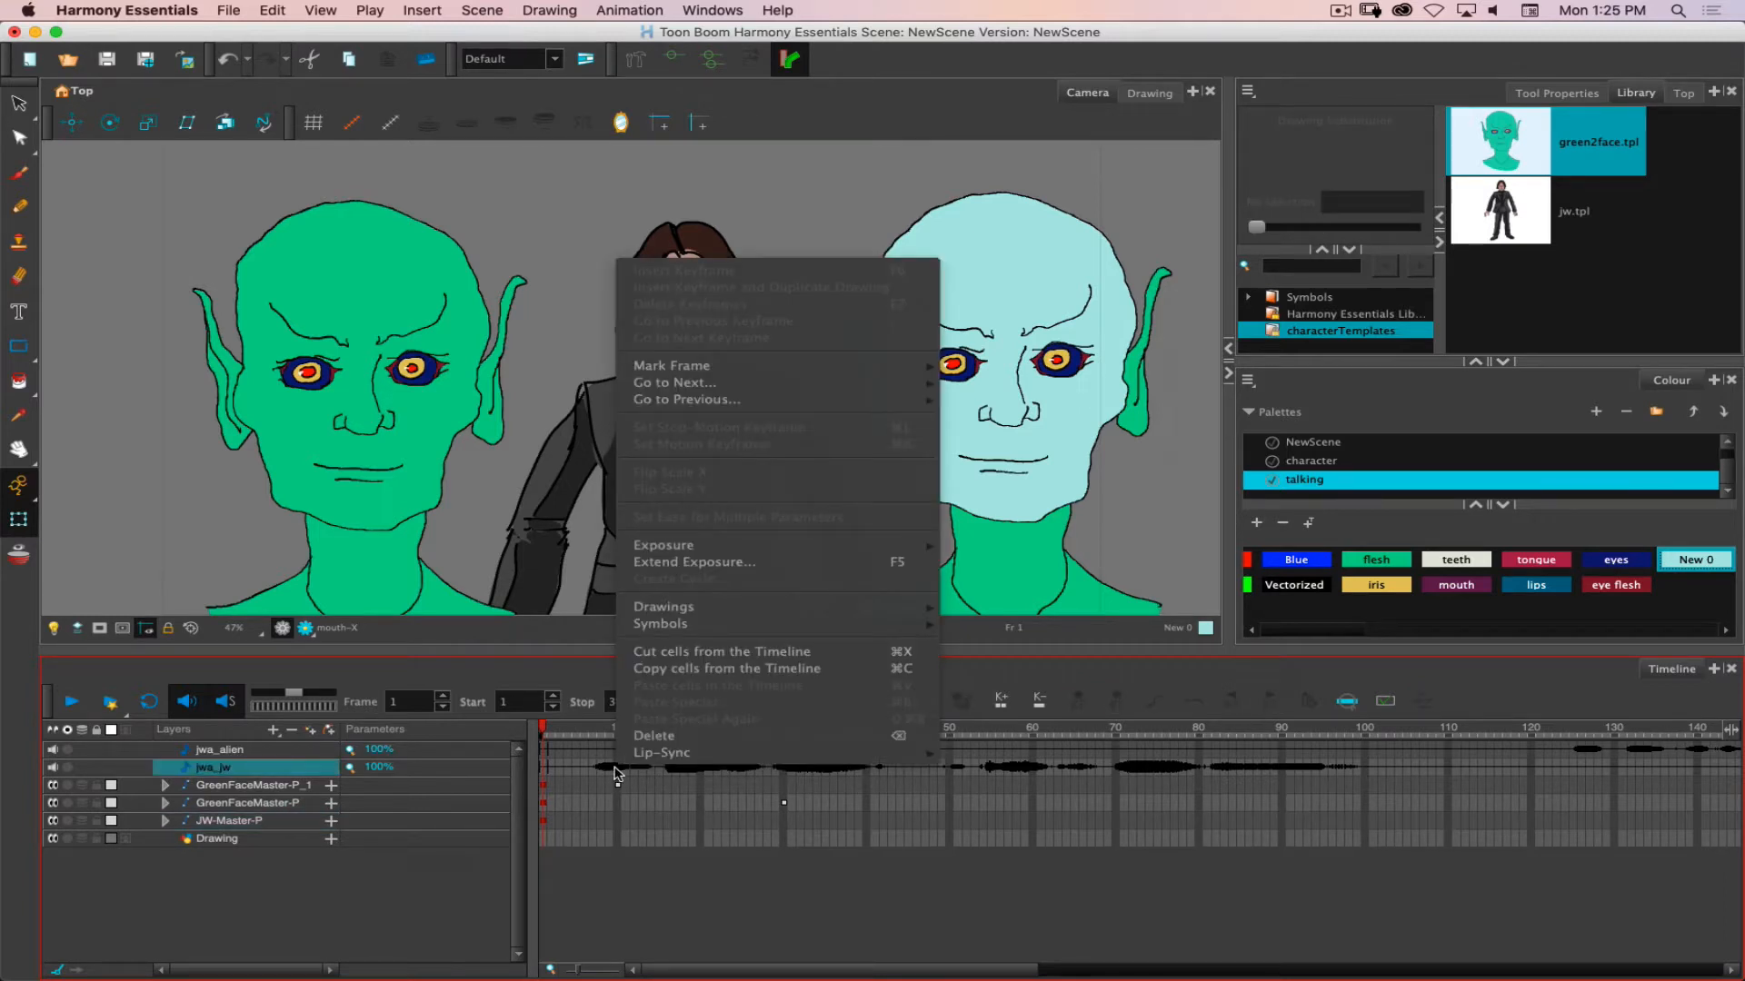
pyautogui.moveTo(660, 756)
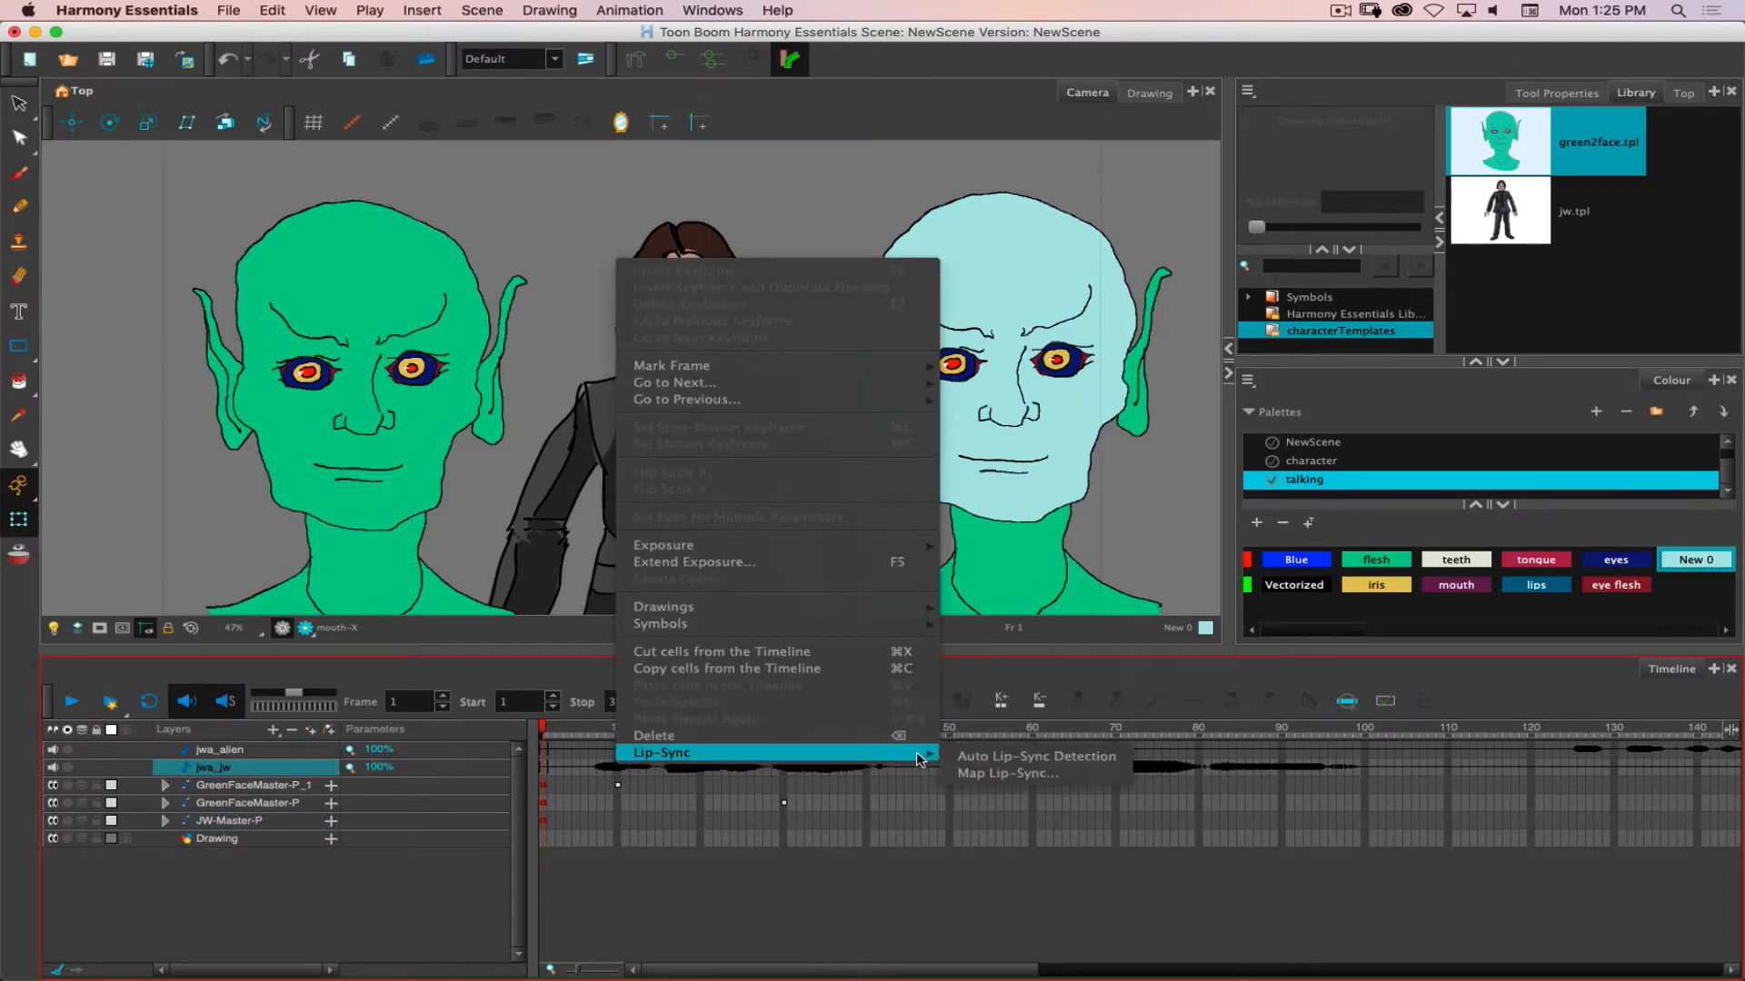
pyautogui.click(990, 760)
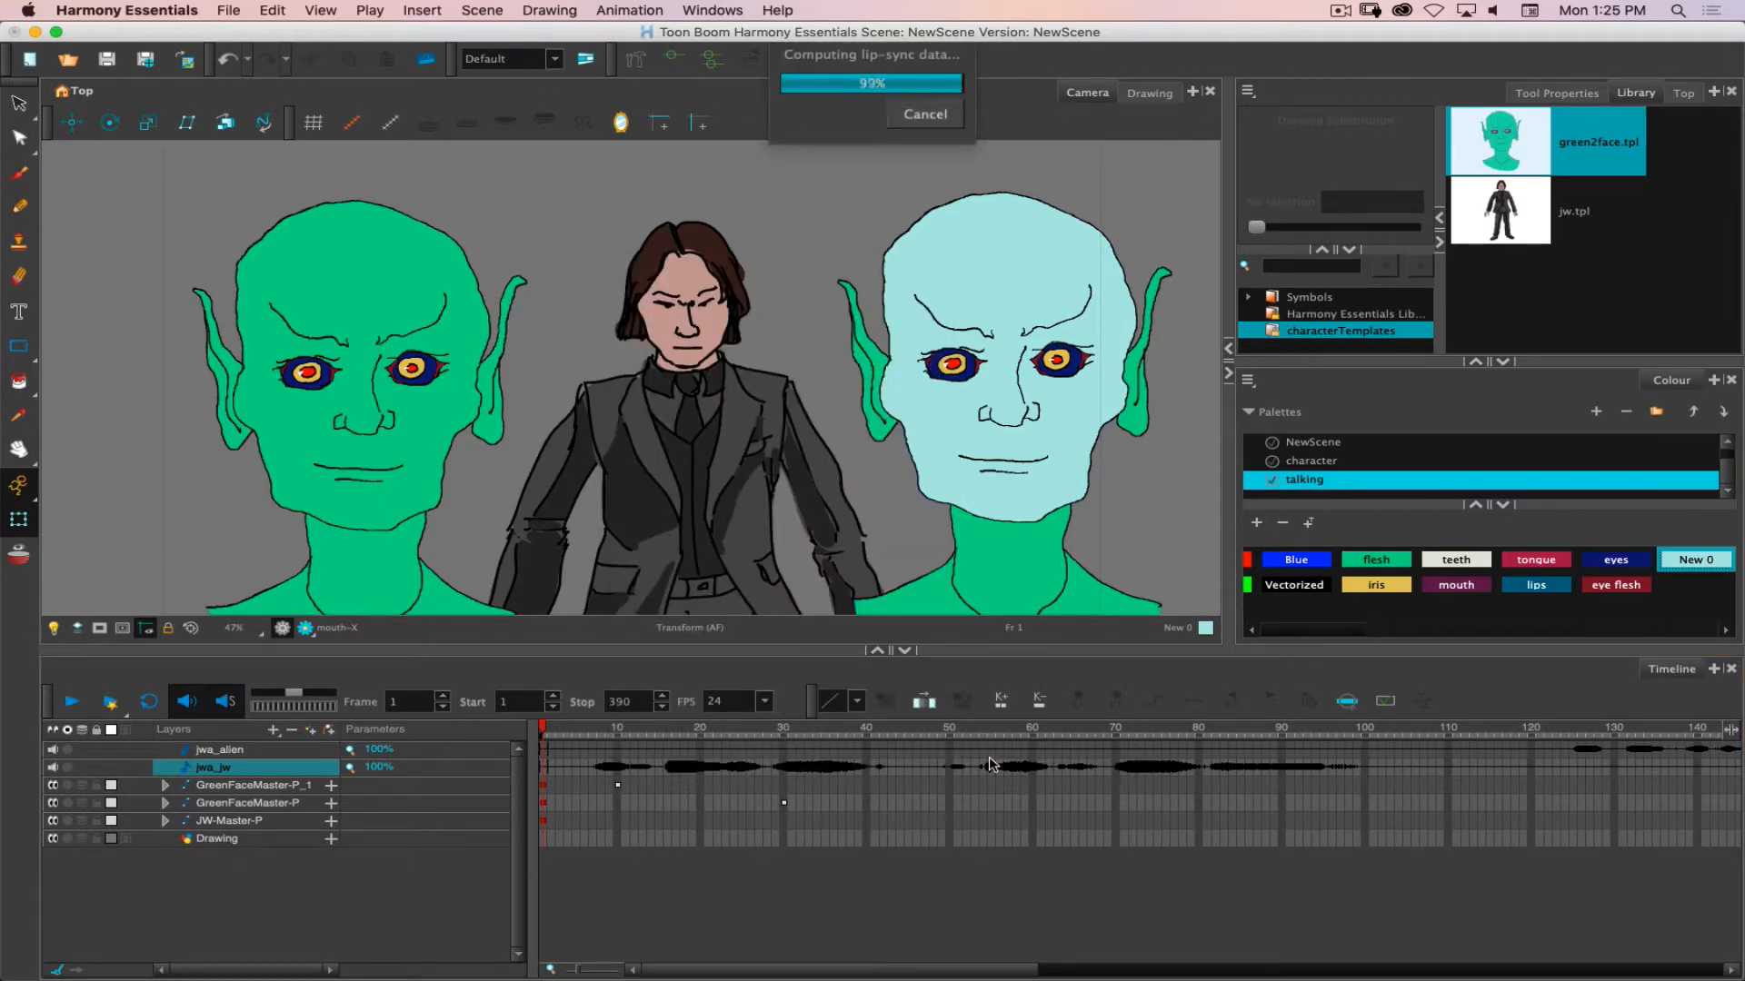
pyautogui.rightClick(989, 753)
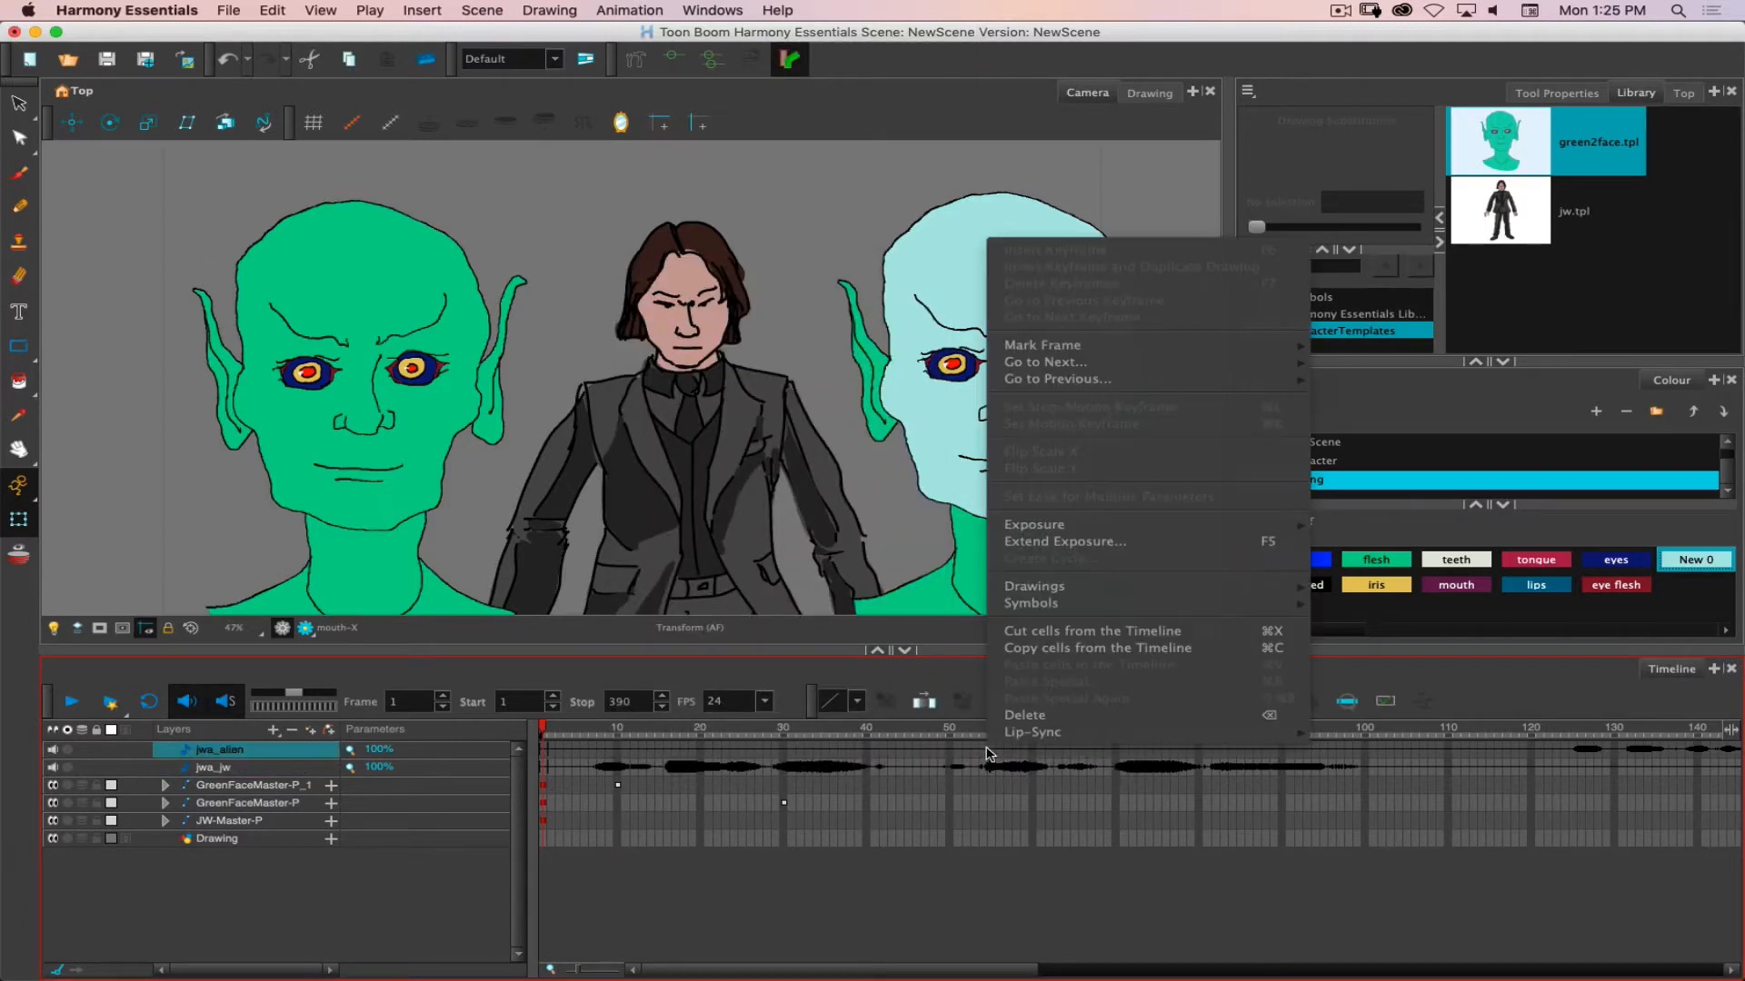
pyautogui.moveTo(1058, 736)
pyautogui.click(1416, 737)
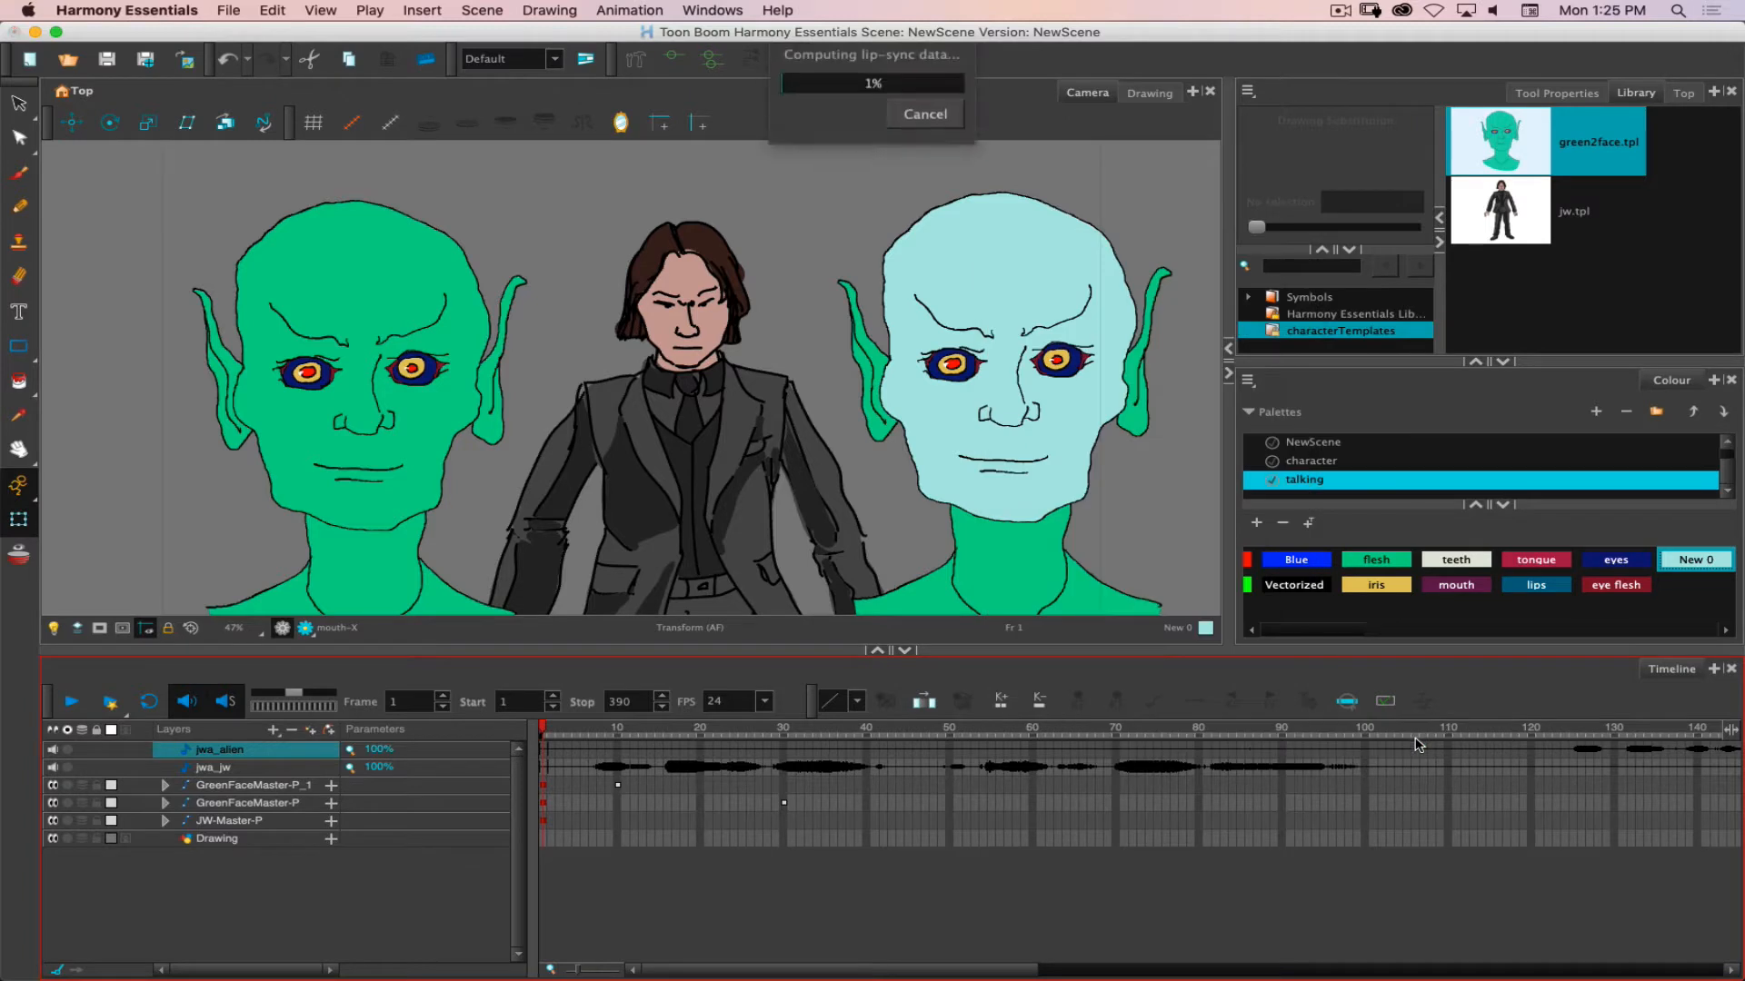
# Map the jwa_jw lip-sync to JW's mouth layer as destination, keeping the default A to G and X drawing mapping.
pyautogui.click(620, 768)
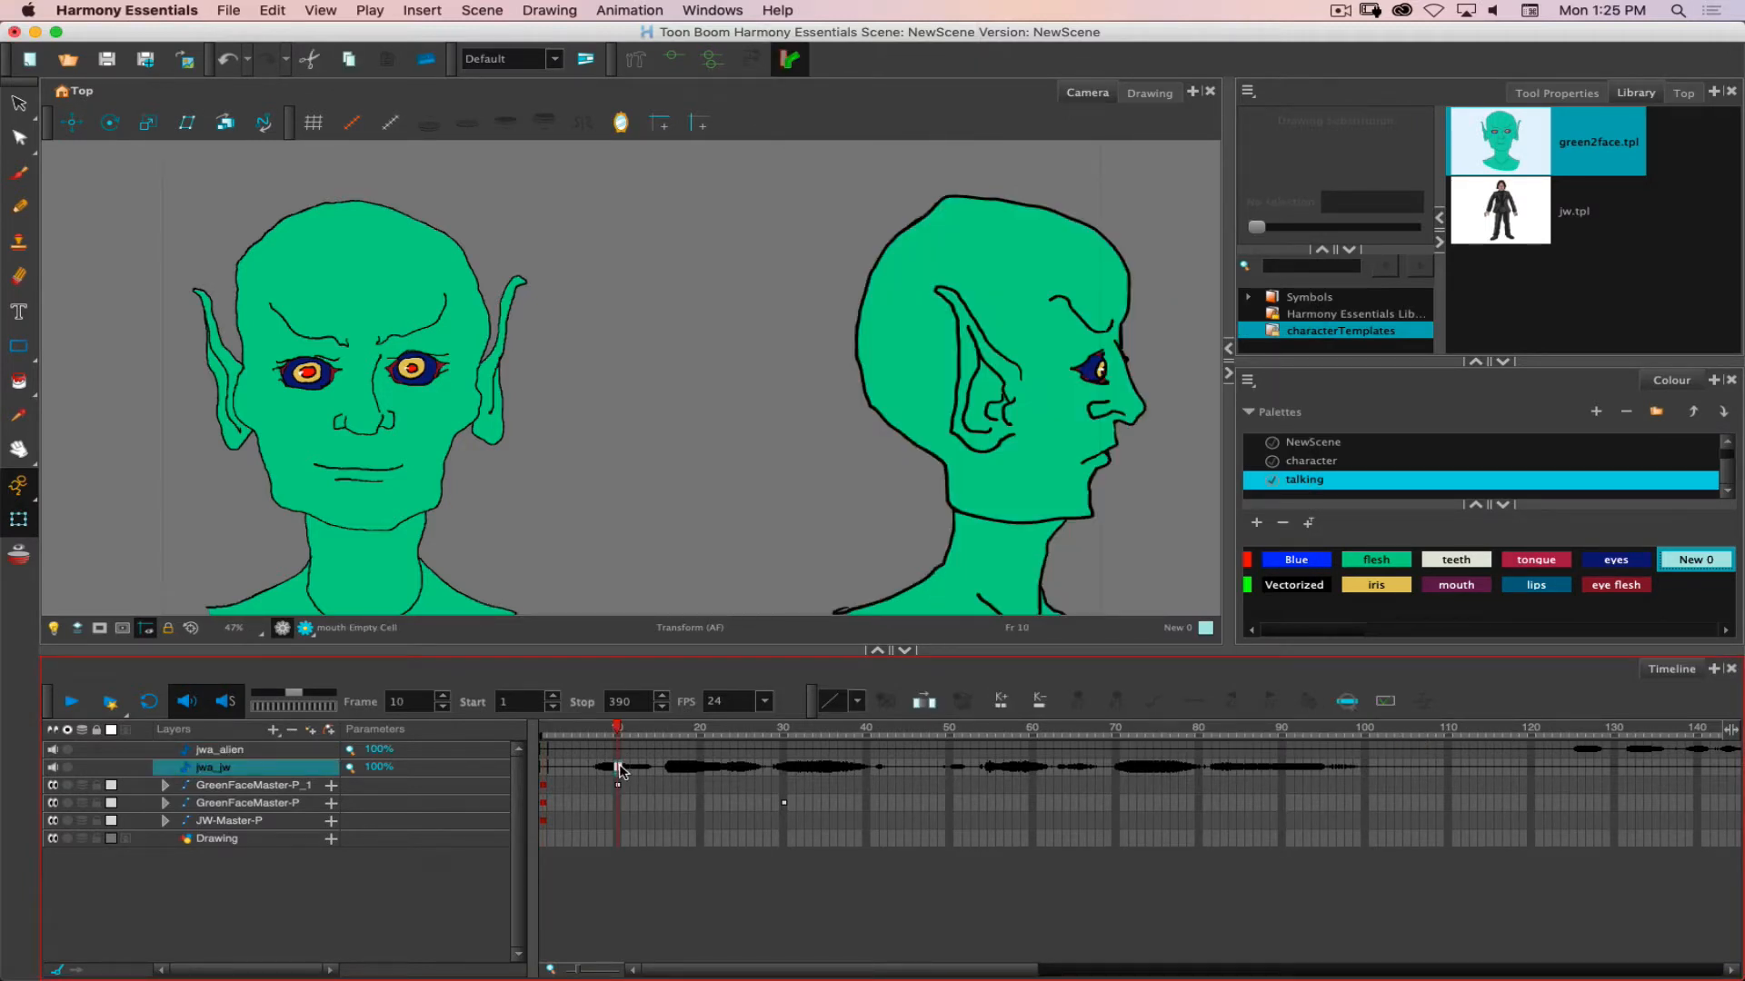
pyautogui.rightClick(620, 771)
pyautogui.moveTo(667, 752)
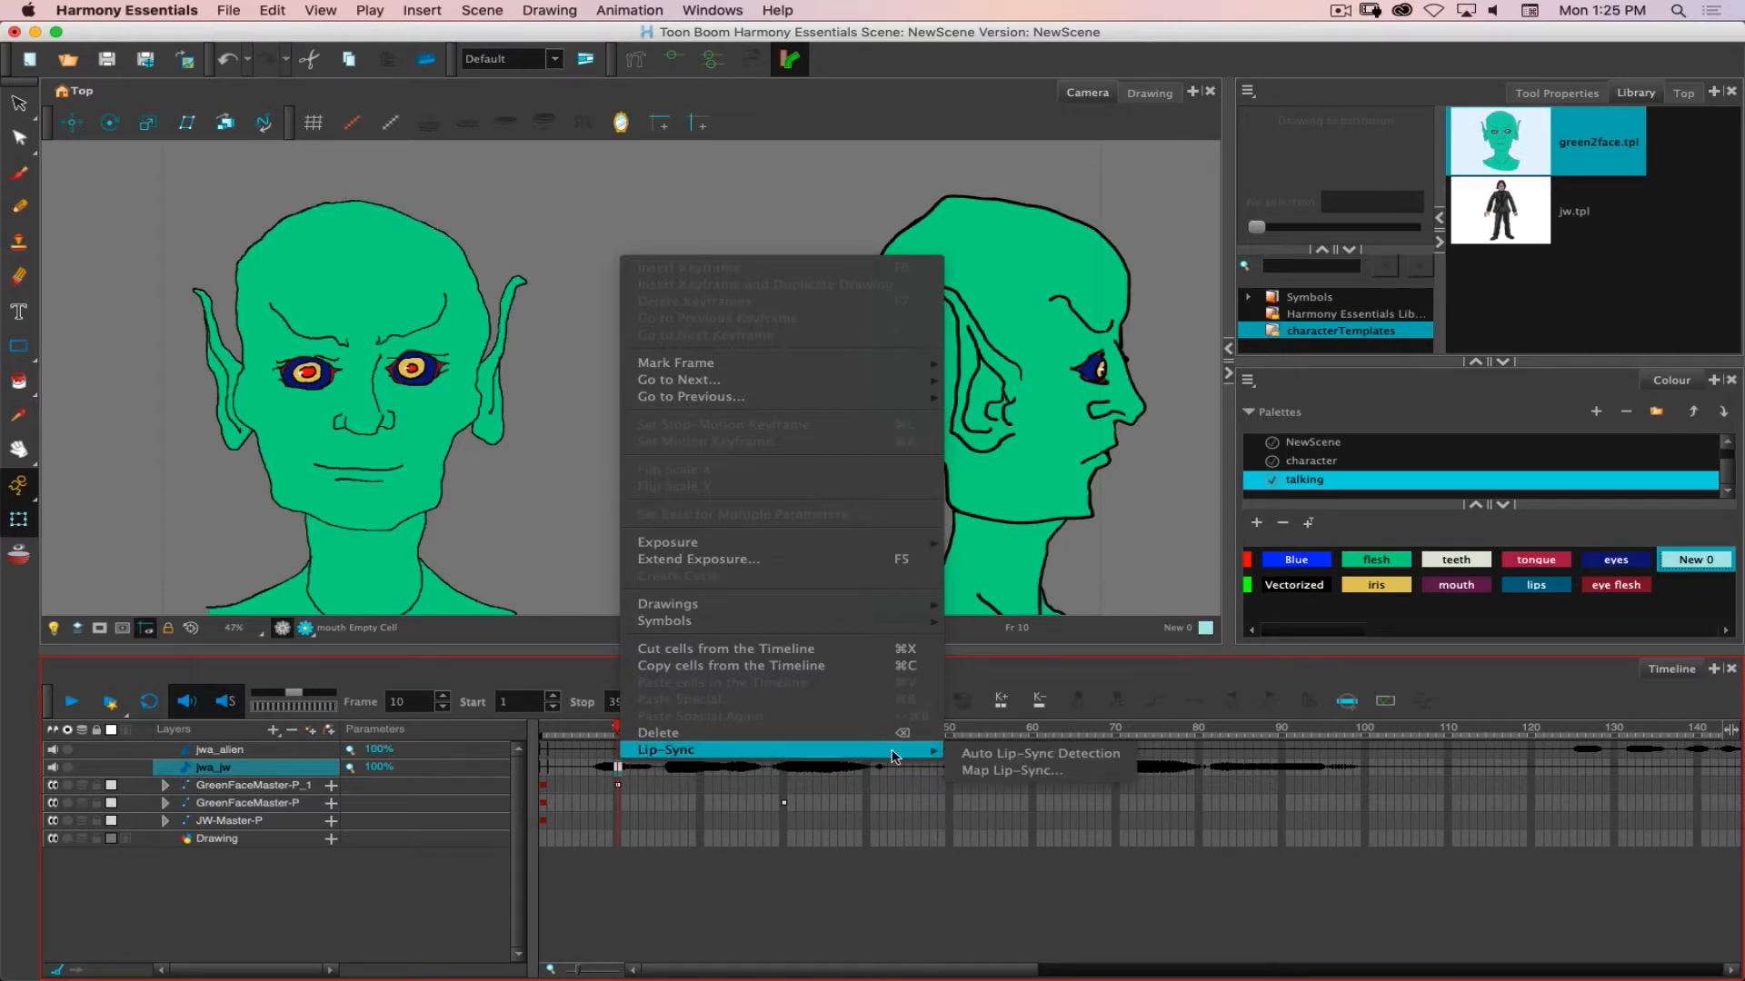
pyautogui.click(1015, 772)
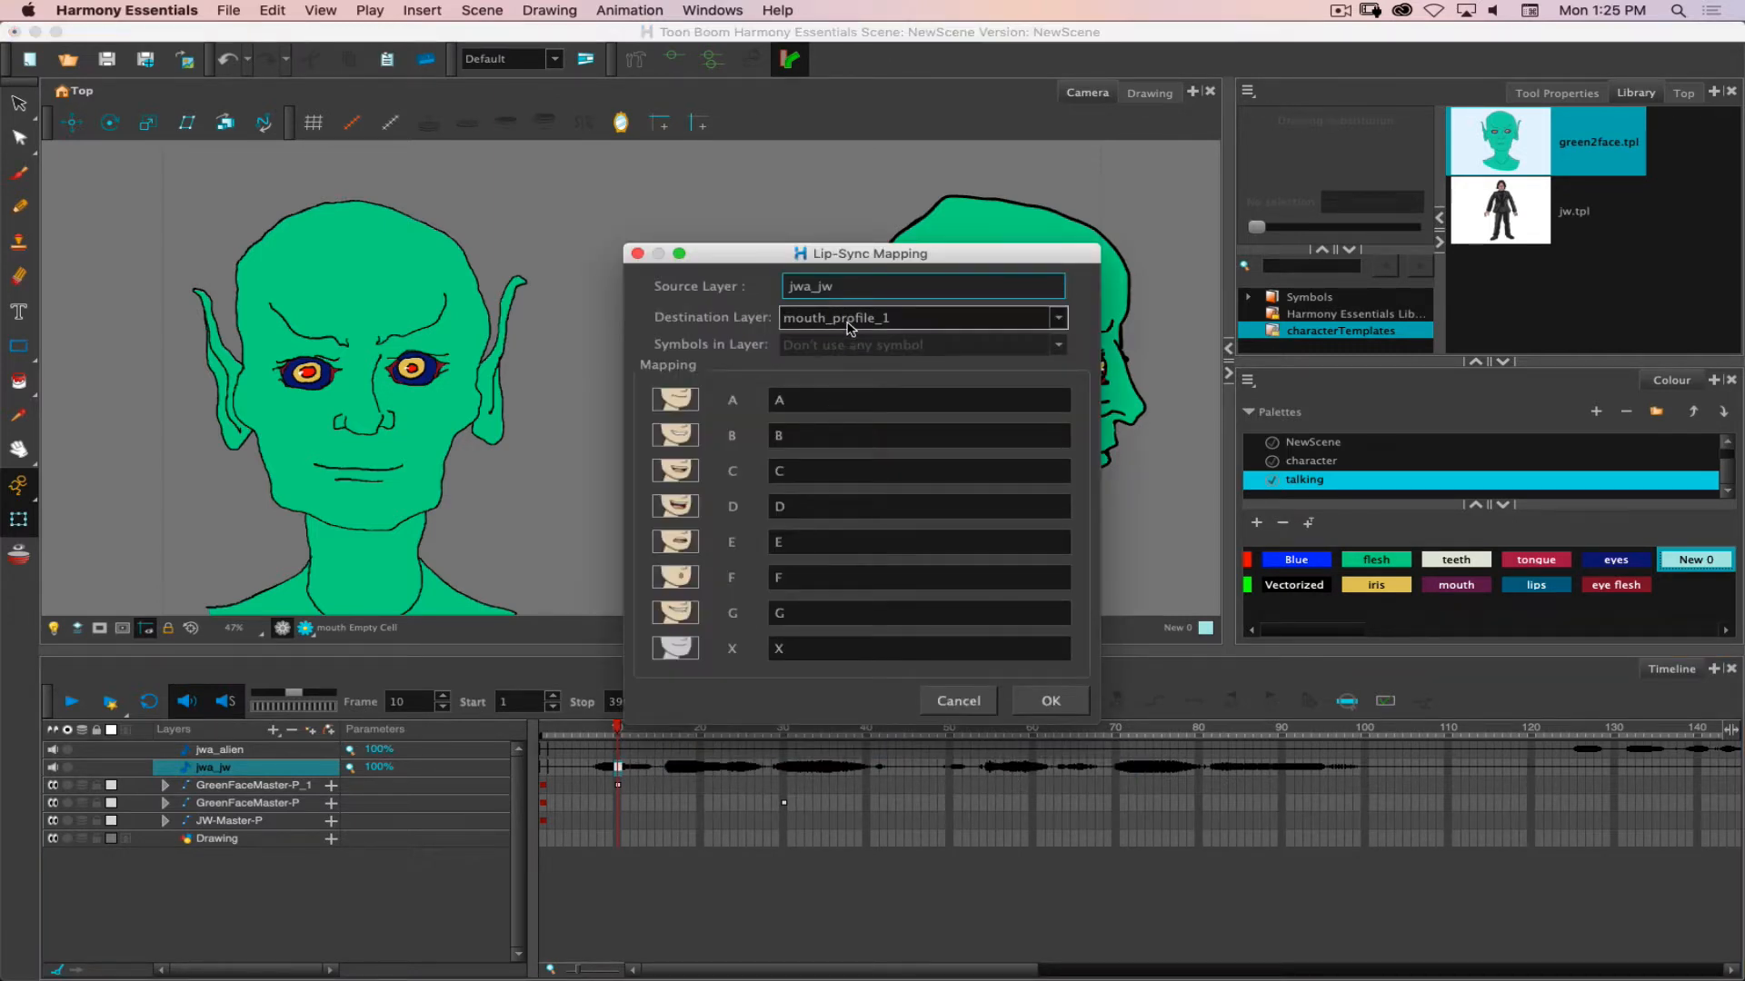
pyautogui.click(850, 328)
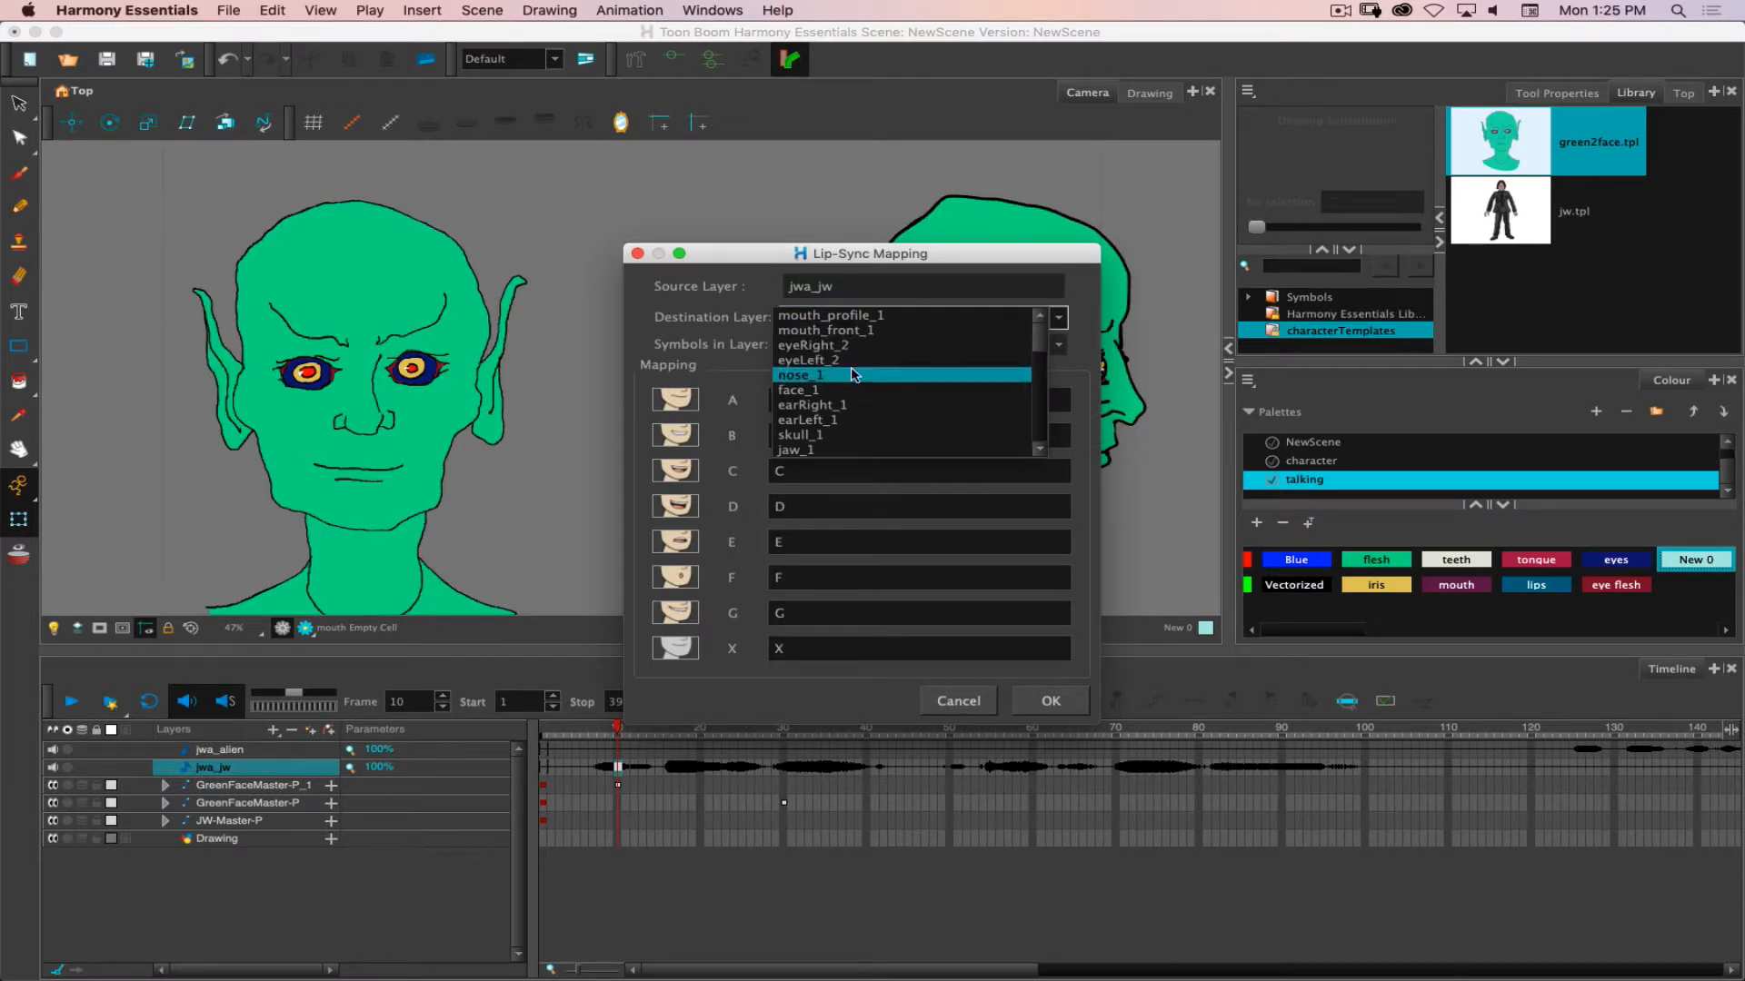
pyautogui.scroll(-3, 852, 368)
pyautogui.scroll(-4, 854, 374)
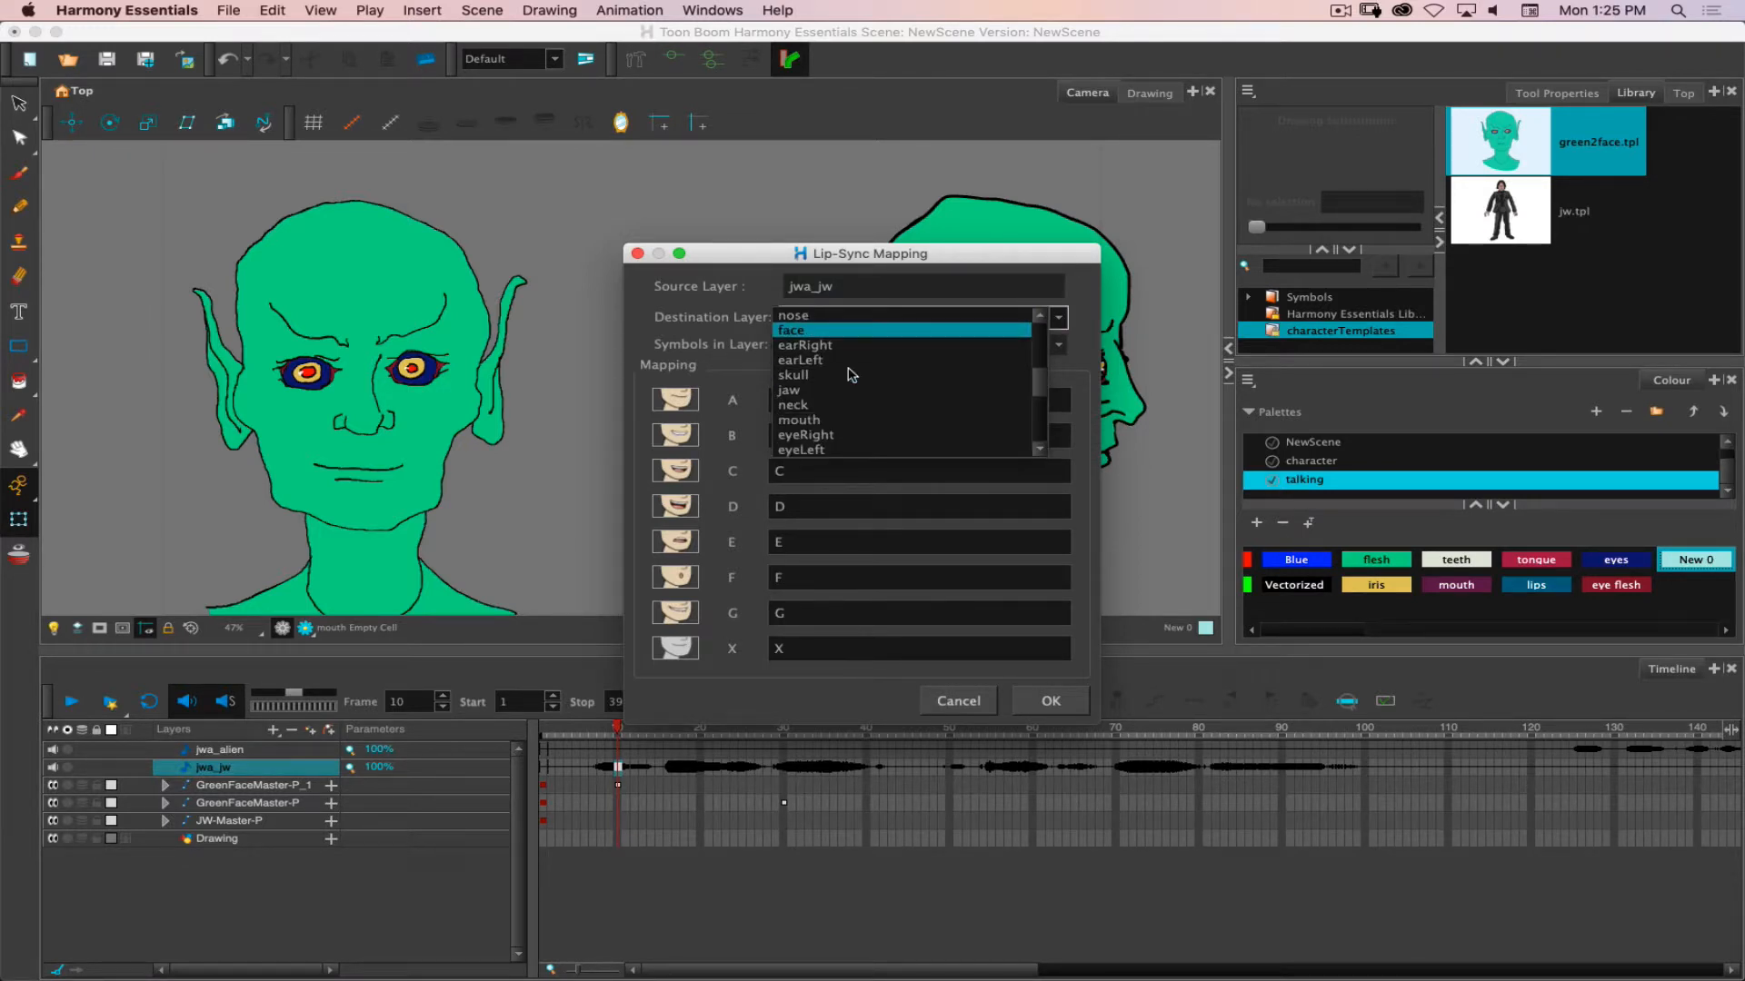
pyautogui.moveTo(1042, 385)
pyautogui.mouseDown()
pyautogui.moveTo(1047, 429)
pyautogui.moveTo(1042, 390)
pyautogui.mouseUp()
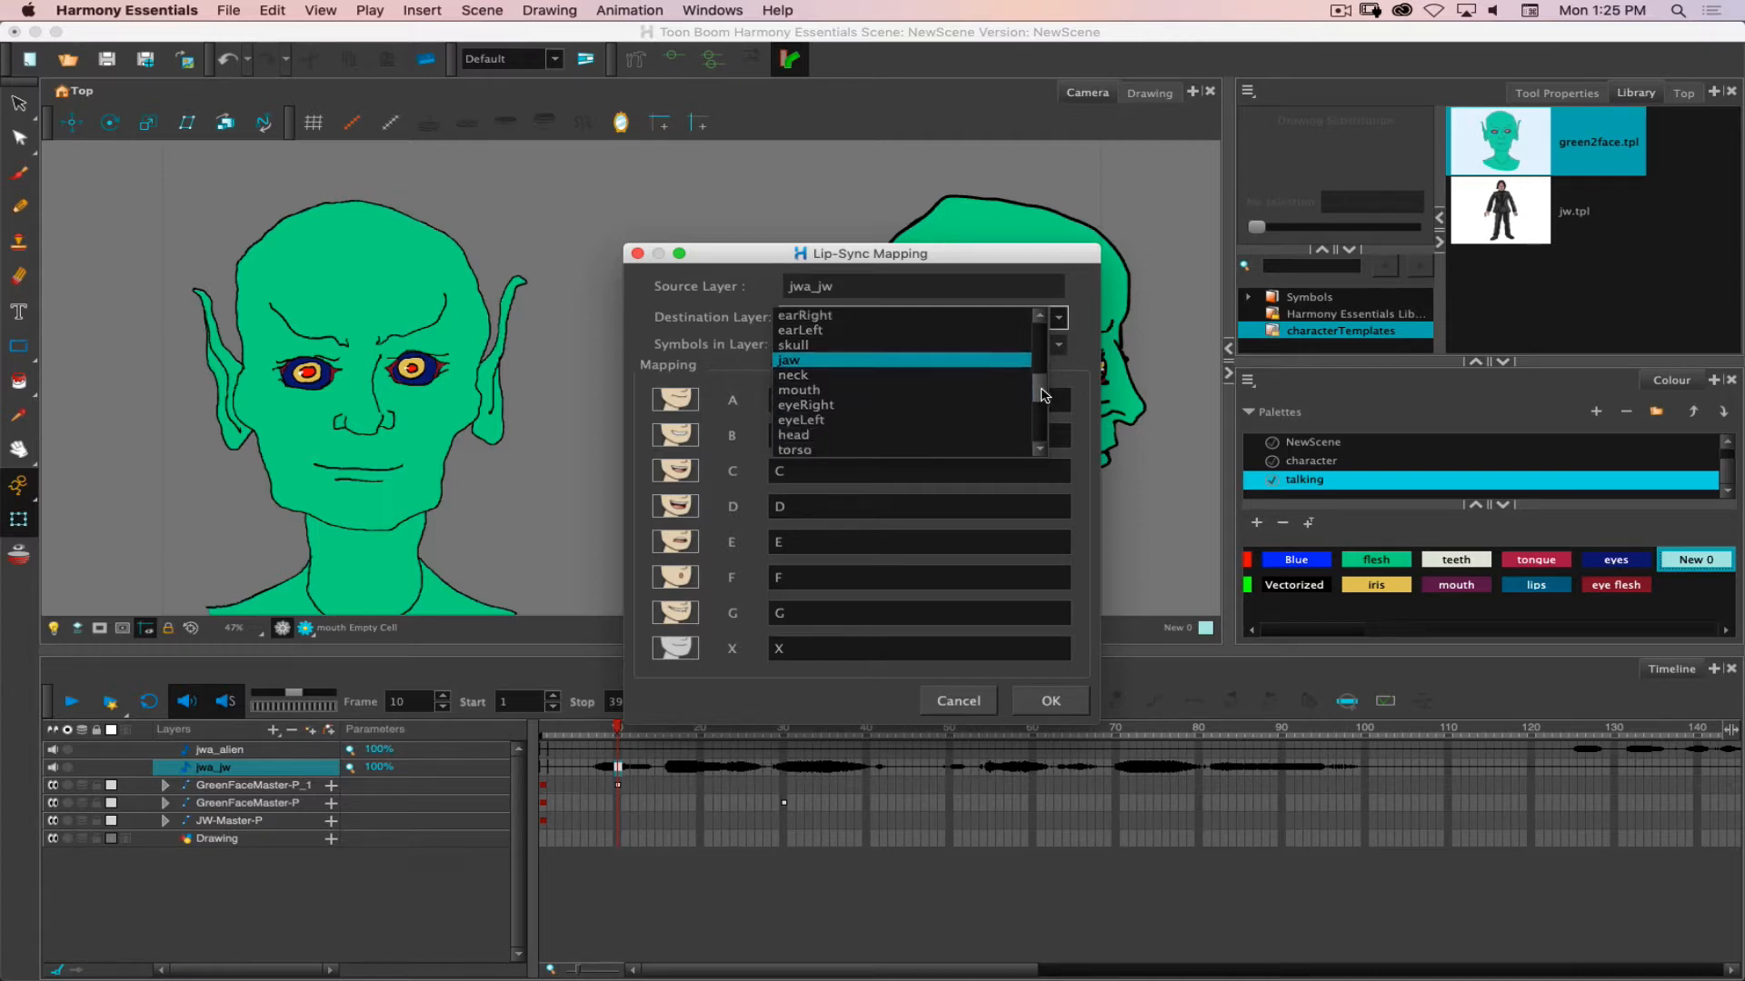
pyautogui.click(803, 398)
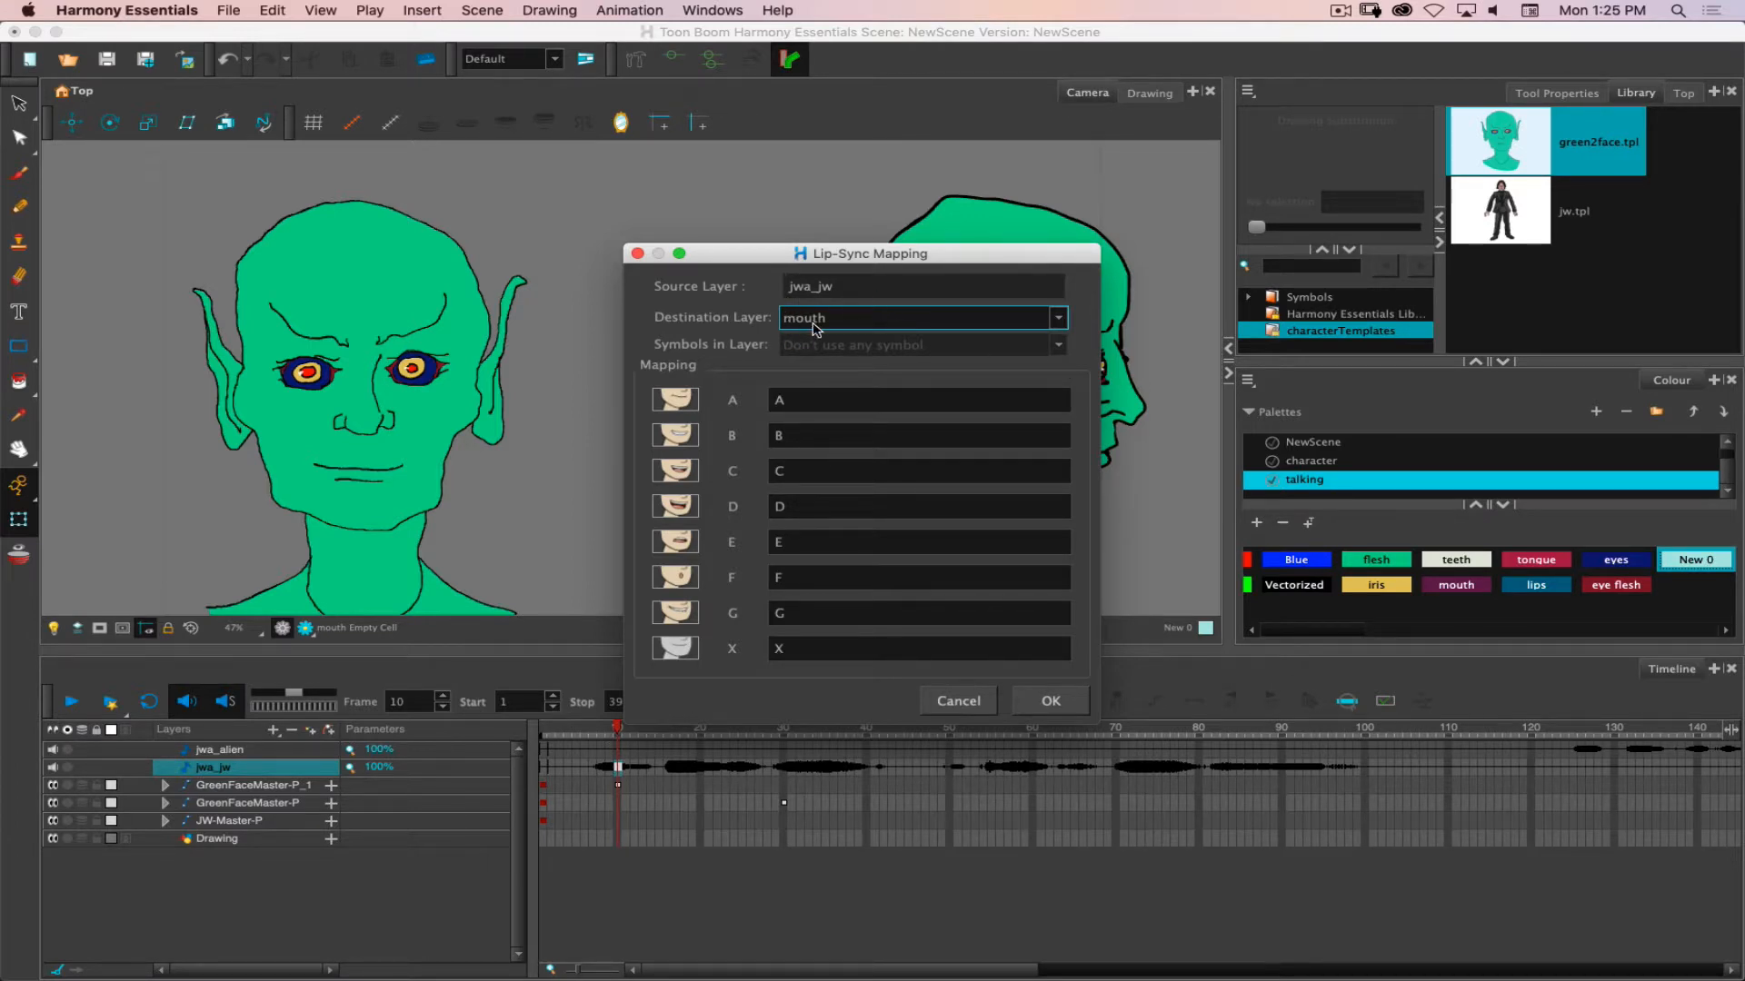
pyautogui.click(1050, 701)
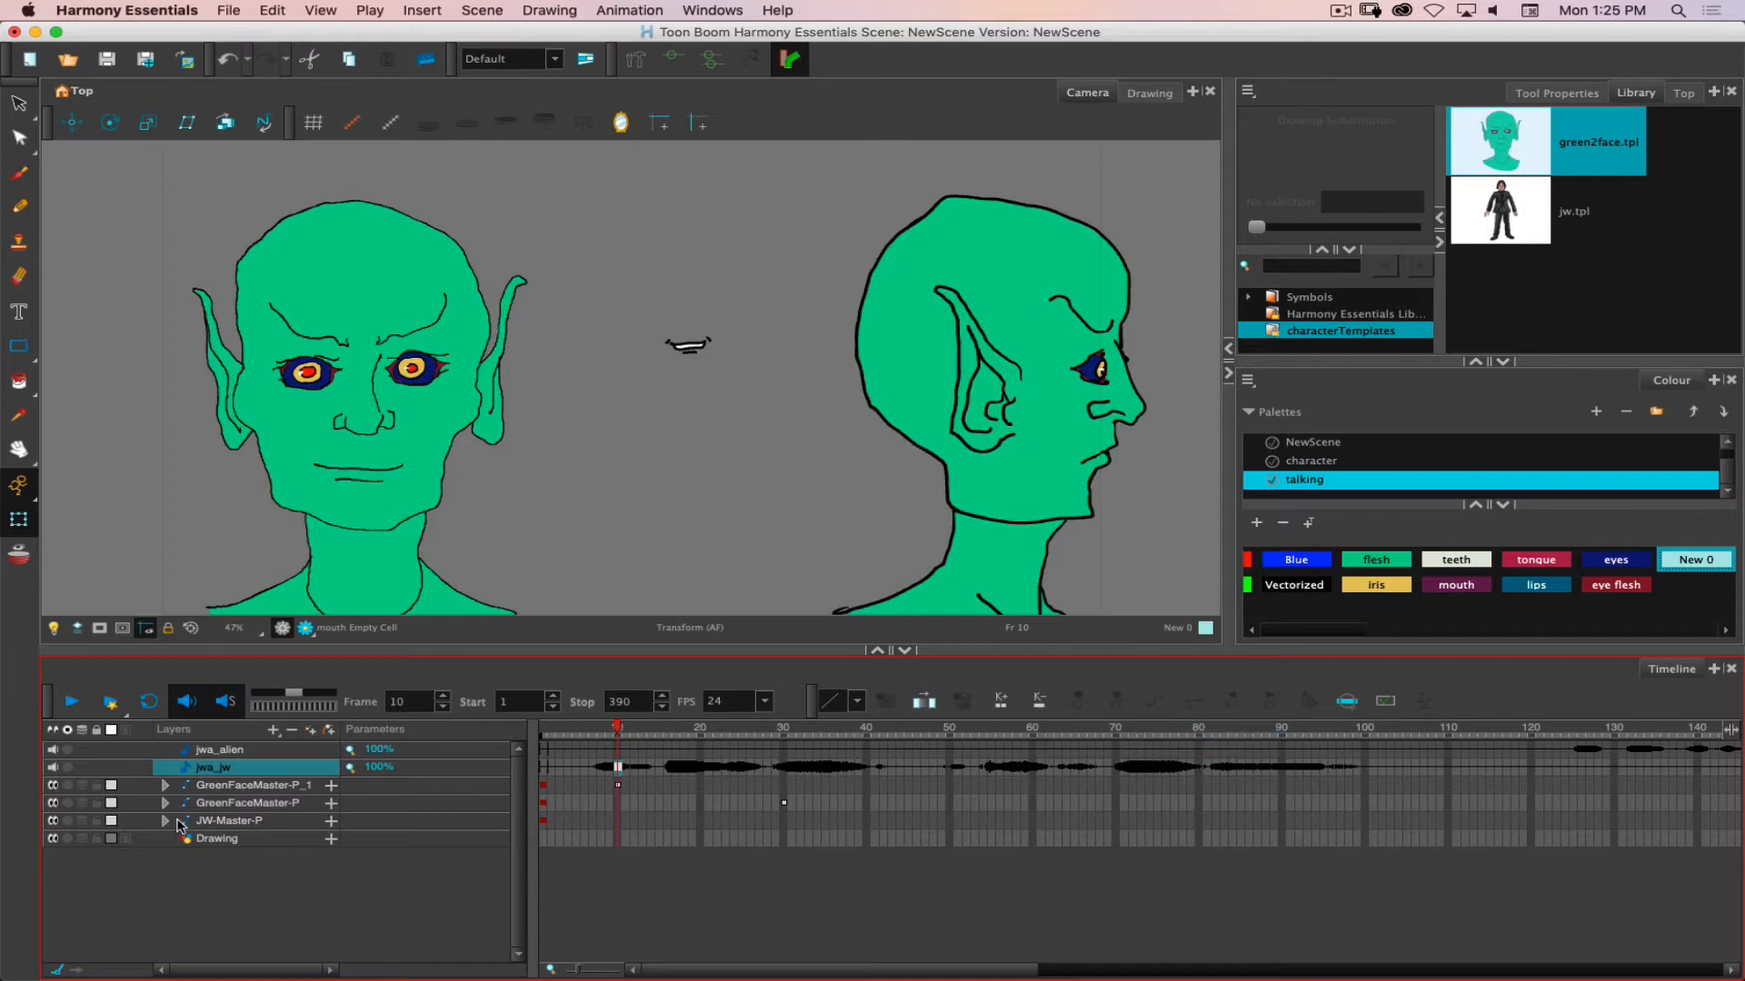
# Expand JW-Master-P and scrub the timeline from frame 10 to frame 95 to check the mouth layer's lip-sync against the sound.
pyautogui.click(165, 821)
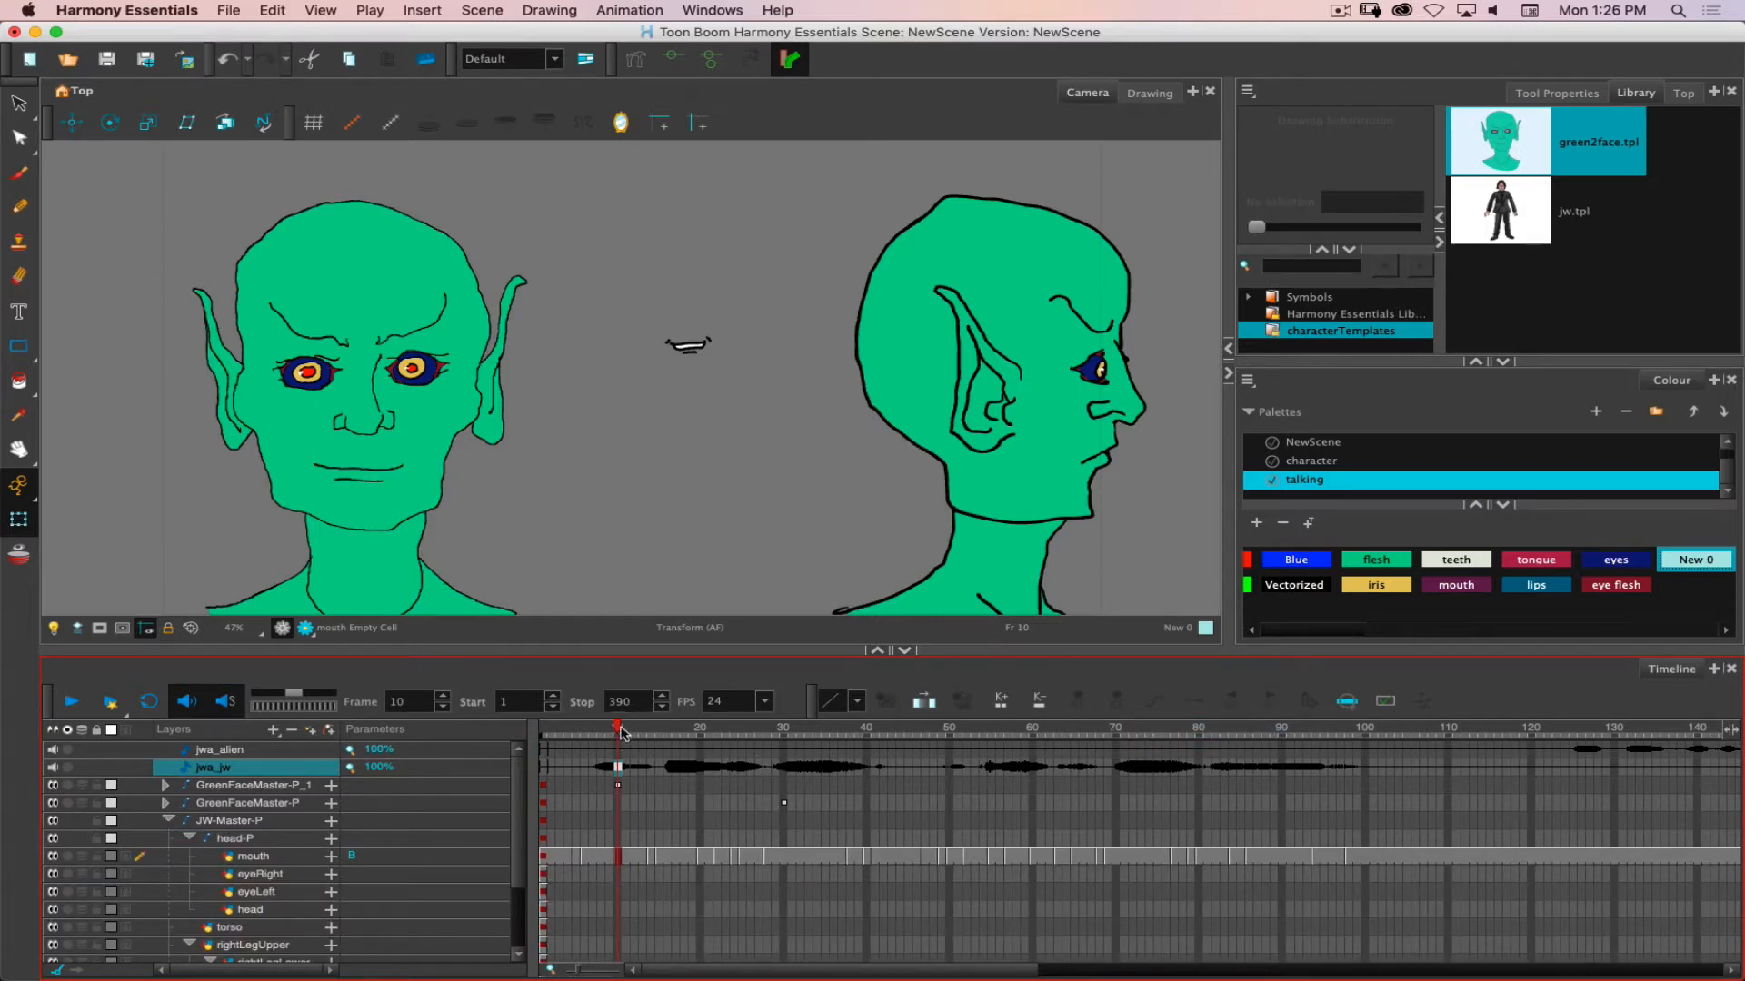
pyautogui.click(228, 698)
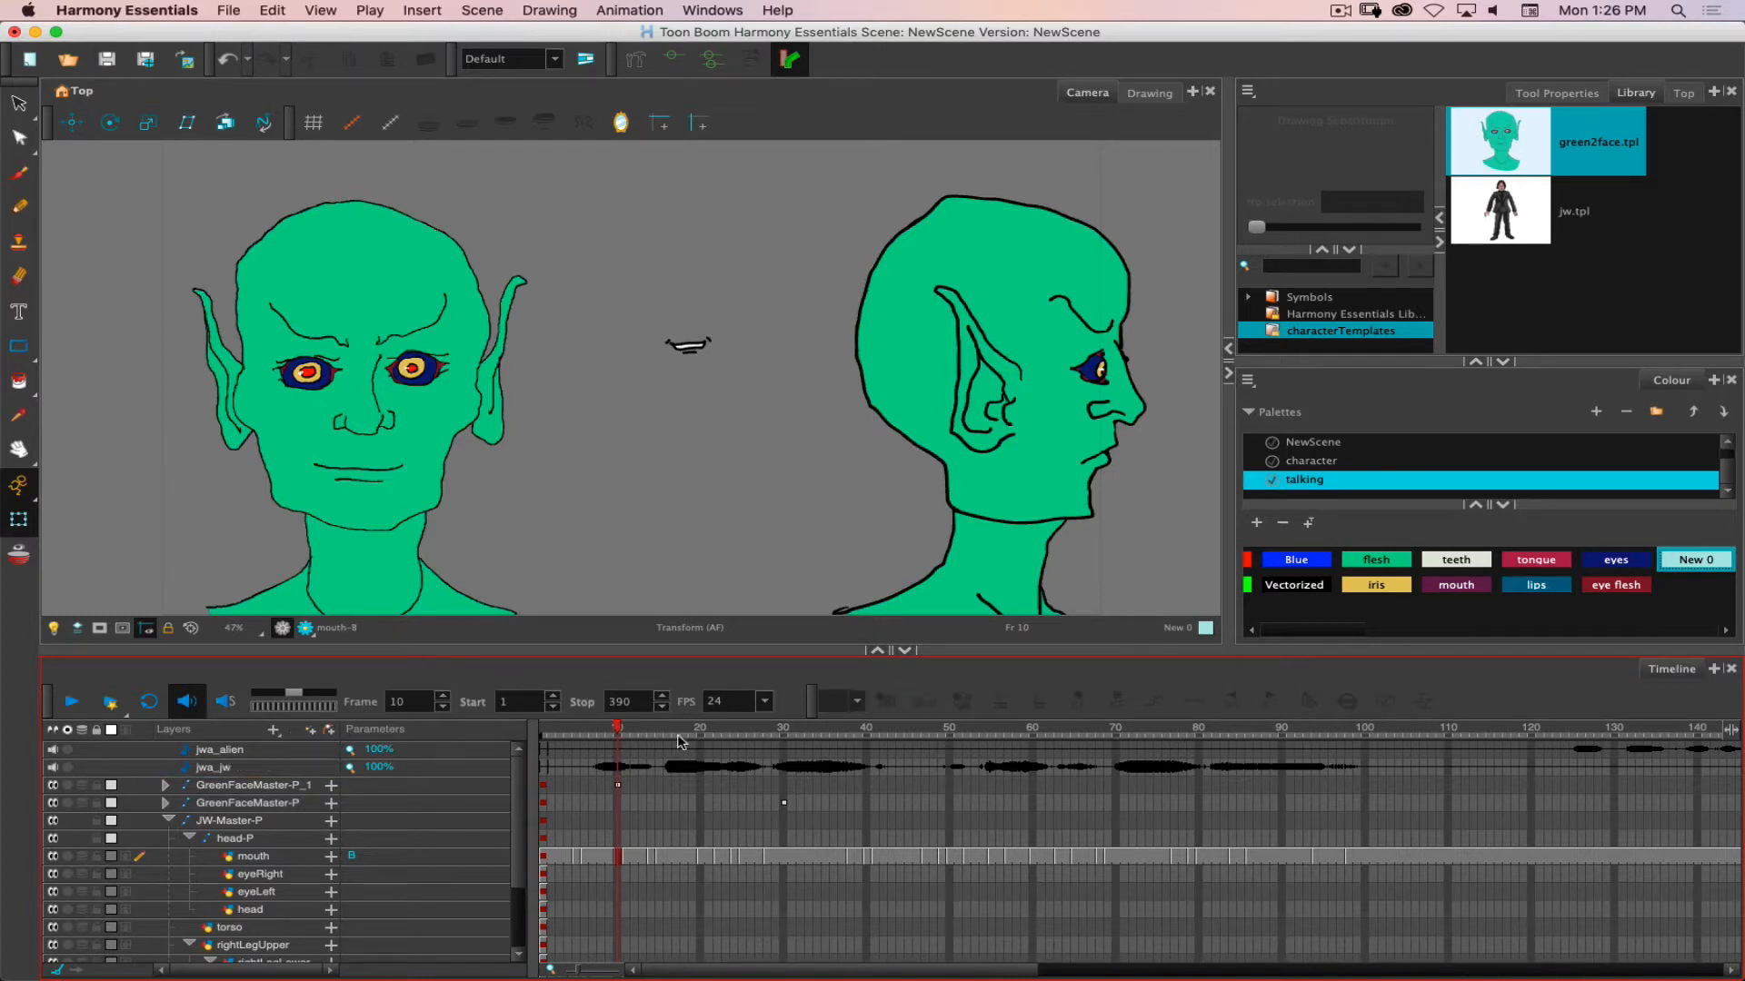
pyautogui.moveTo(623, 728)
pyautogui.mouseDown()
pyautogui.moveTo(1191, 736)
pyautogui.moveTo(586, 738)
pyautogui.moveTo(1324, 774)
pyautogui.mouseUp()
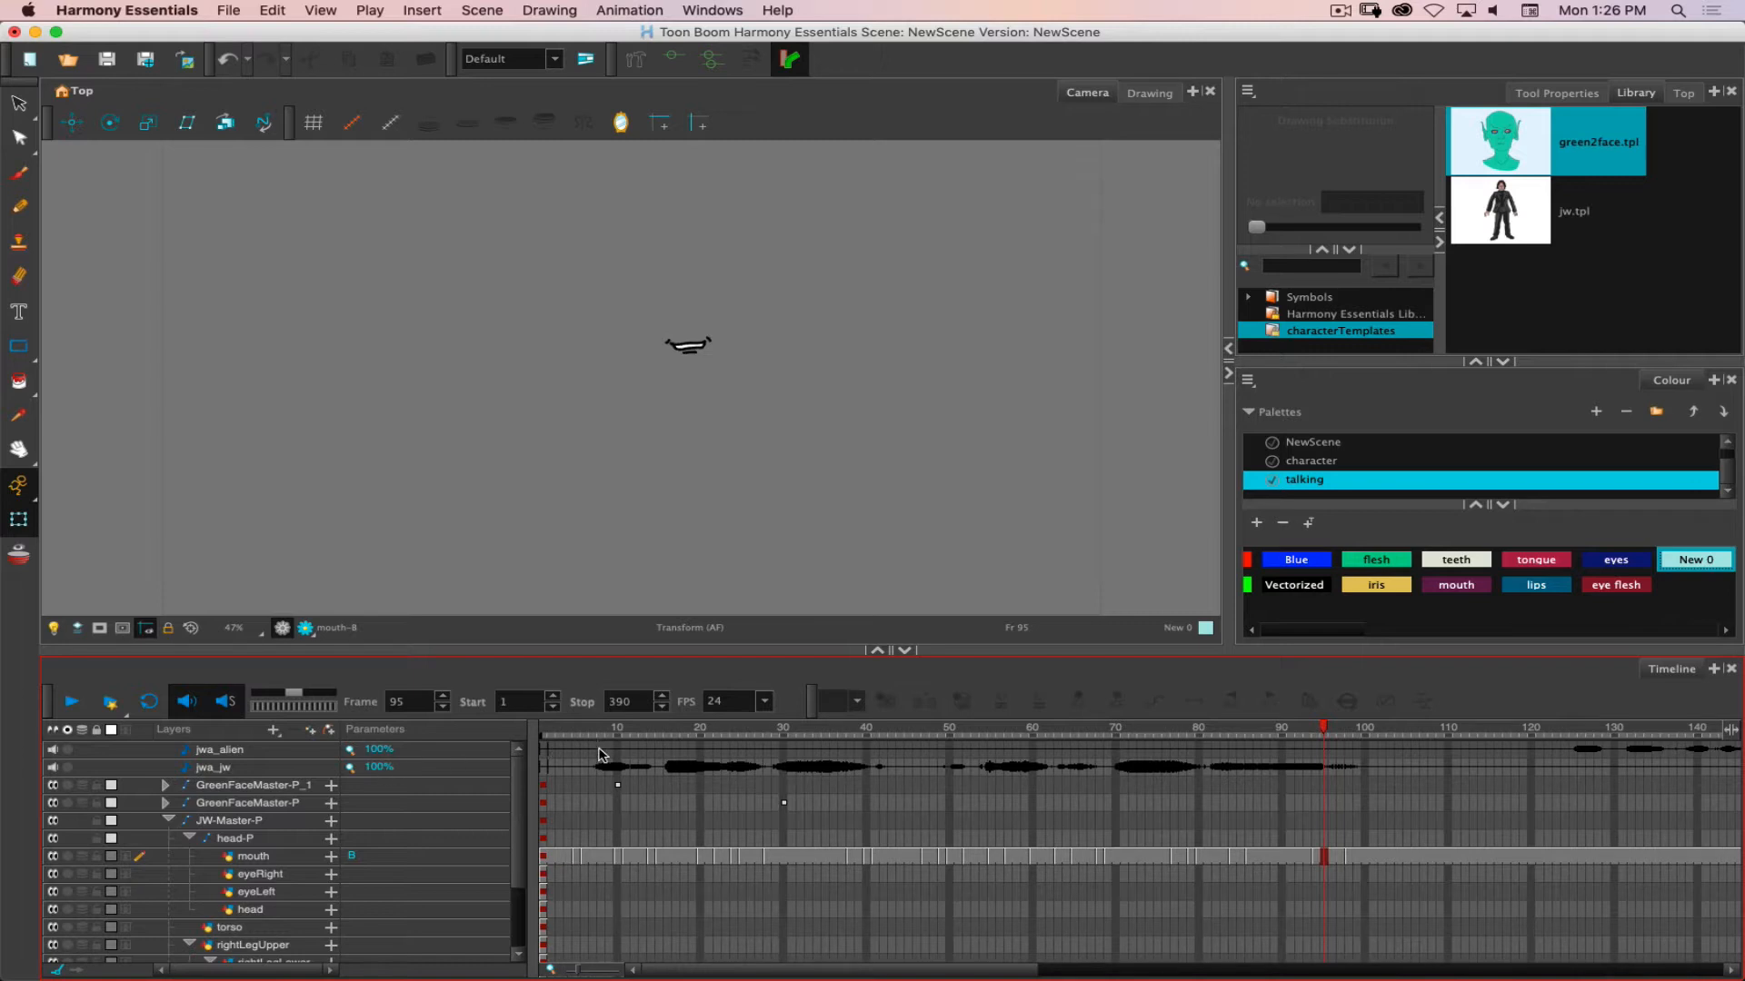
# Map the jwa_alien lip-sync to the mouth_front layer as destination, keeping the default A to G and X drawing mapping.
pyautogui.click(600, 754)
pyautogui.rightClick(599, 754)
pyautogui.moveTo(644, 736)
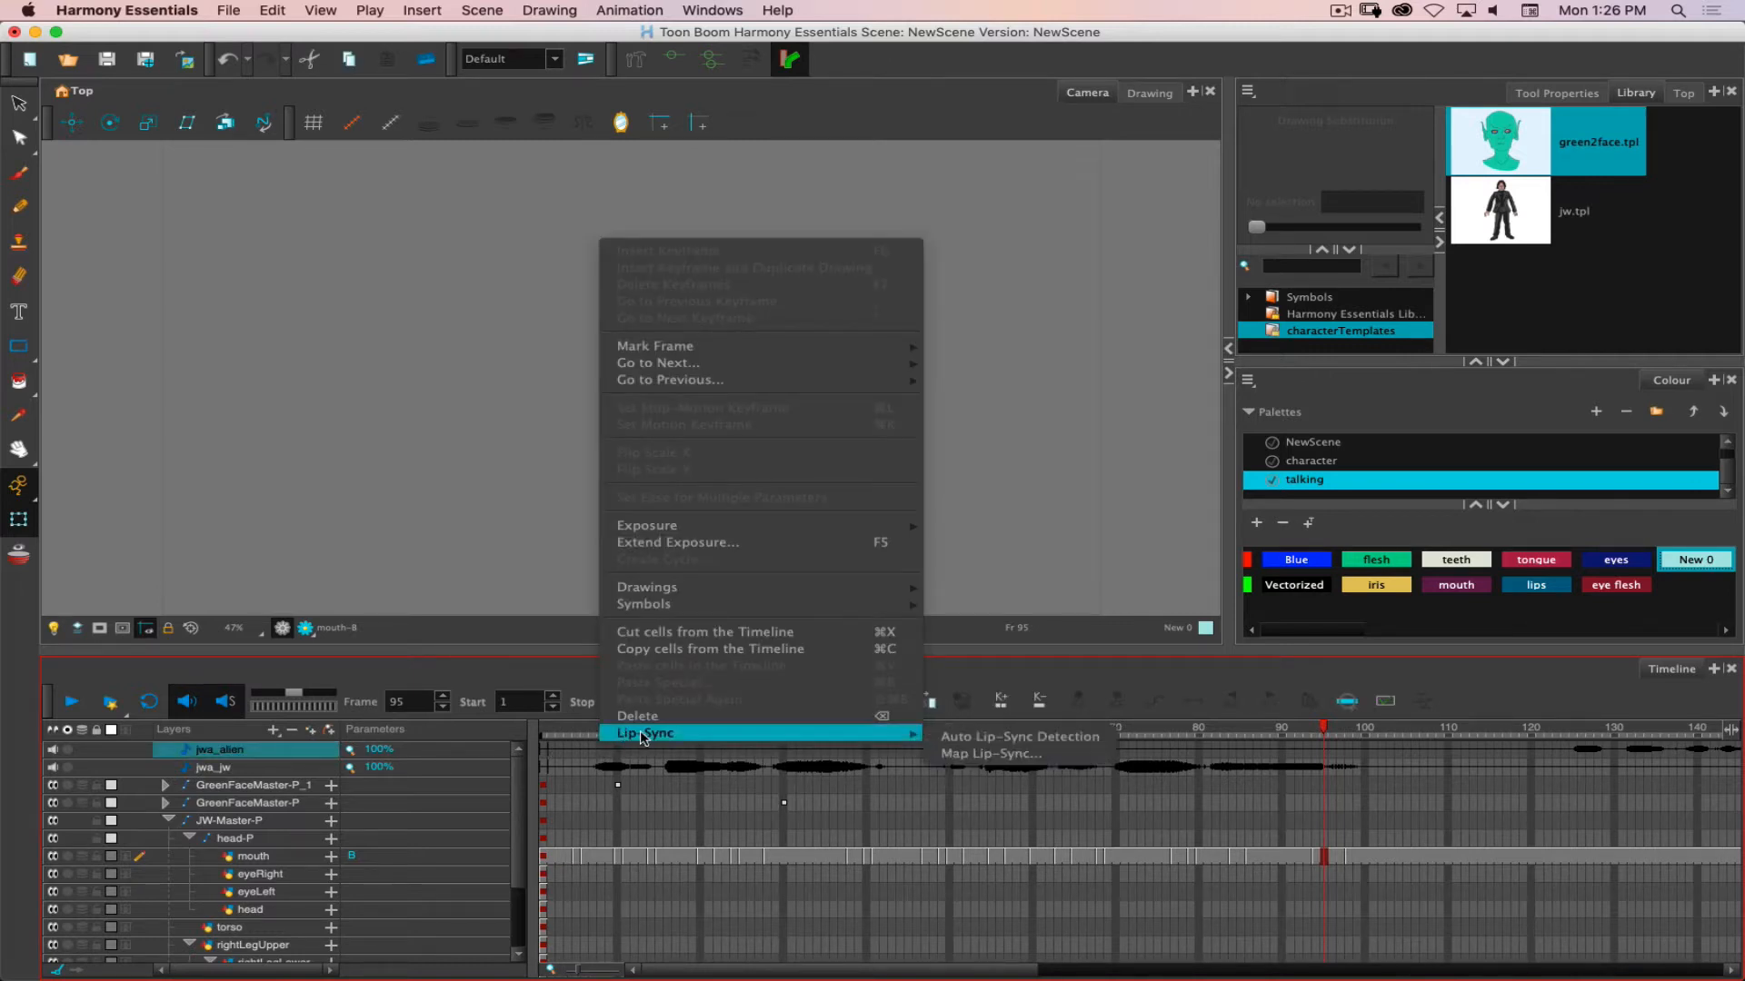
pyautogui.click(967, 754)
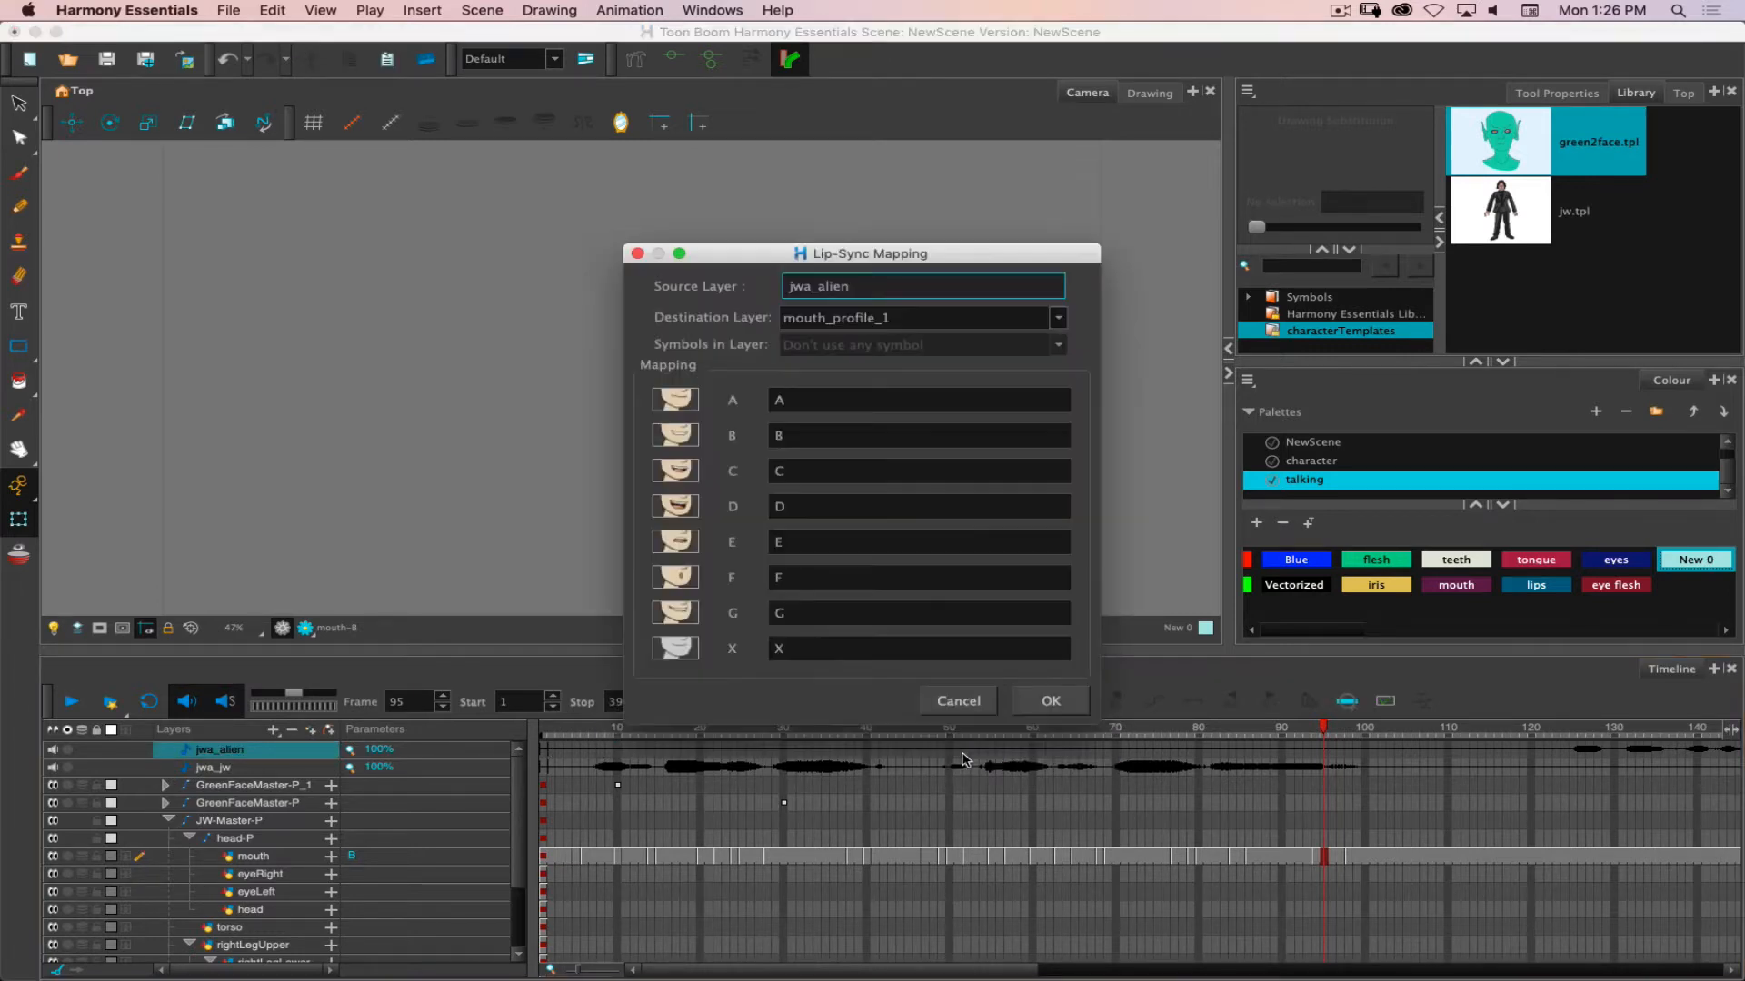
pyautogui.click(835, 316)
pyautogui.scroll(3, 931, 373)
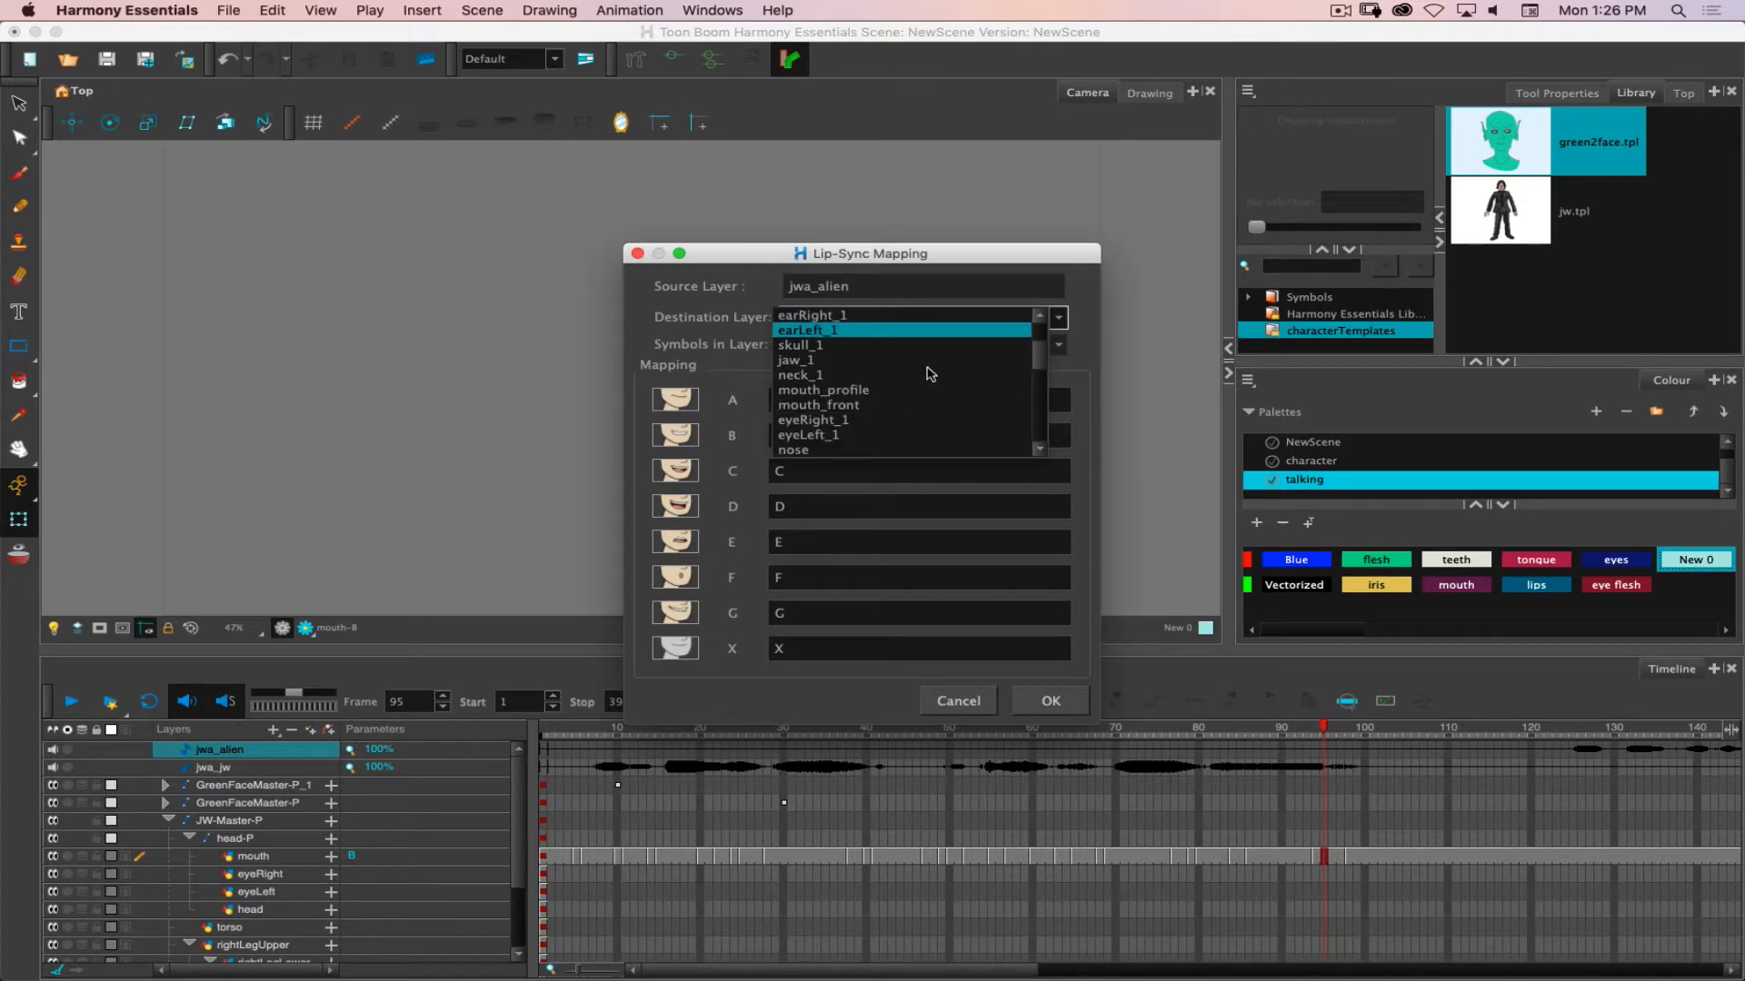
pyautogui.click(865, 406)
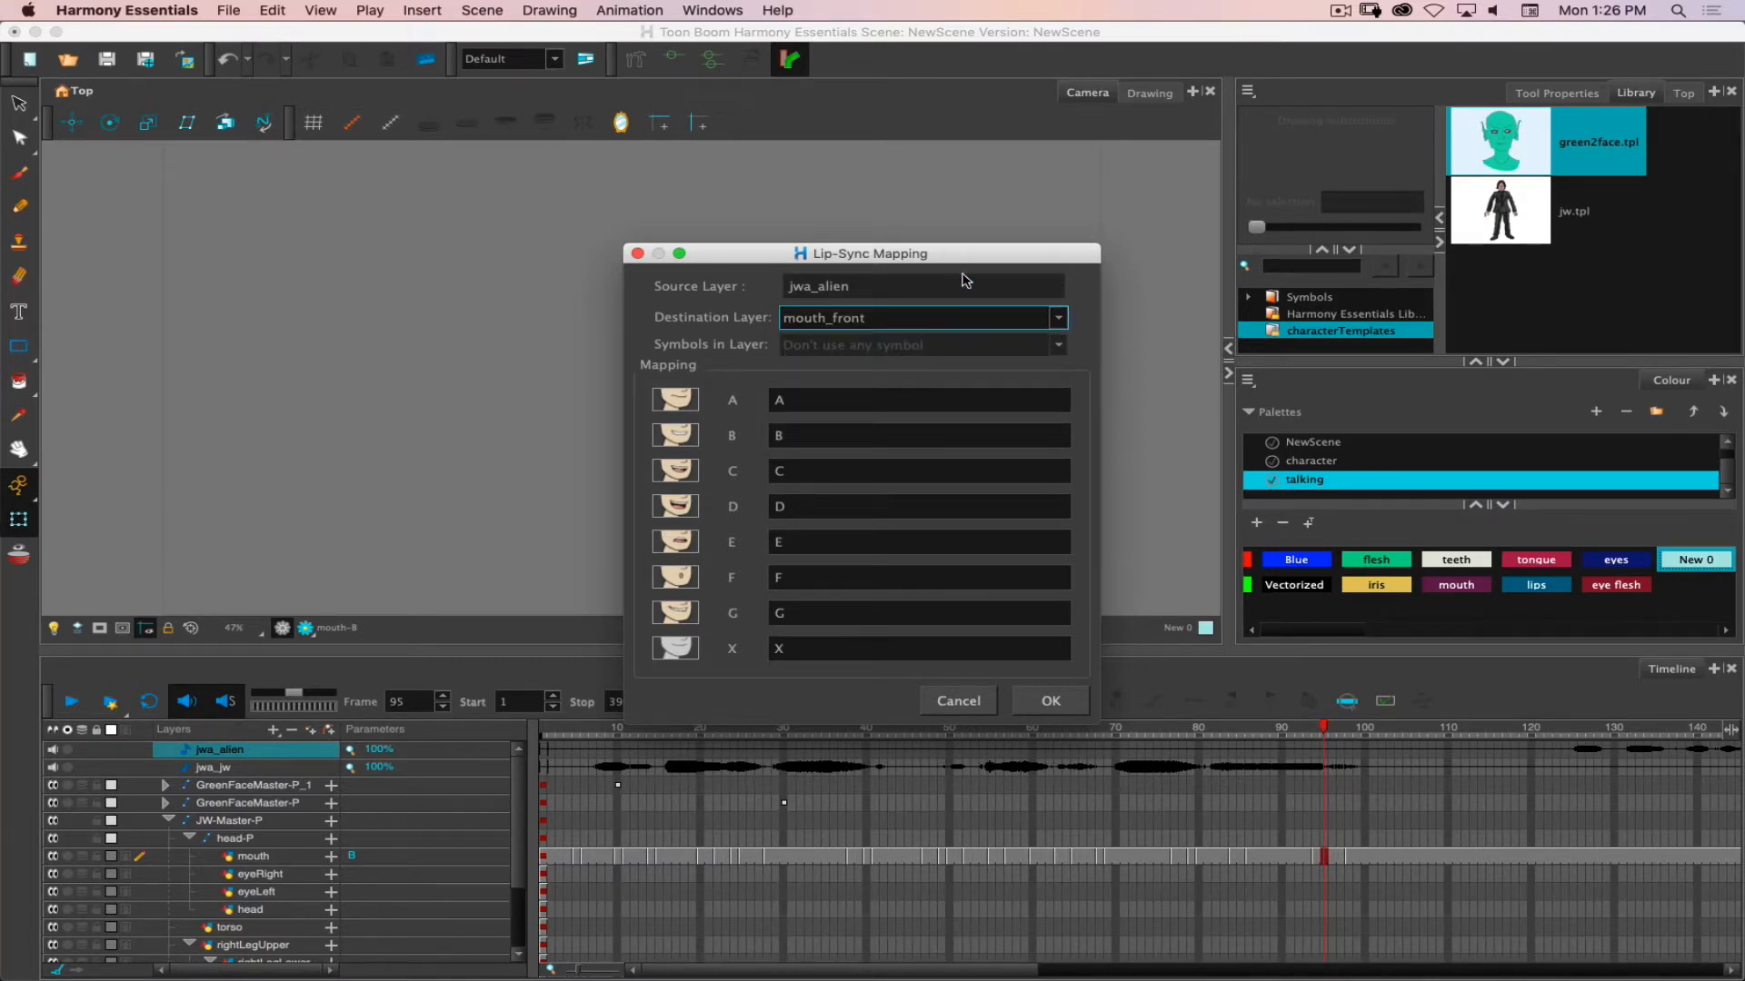
pyautogui.click(1051, 701)
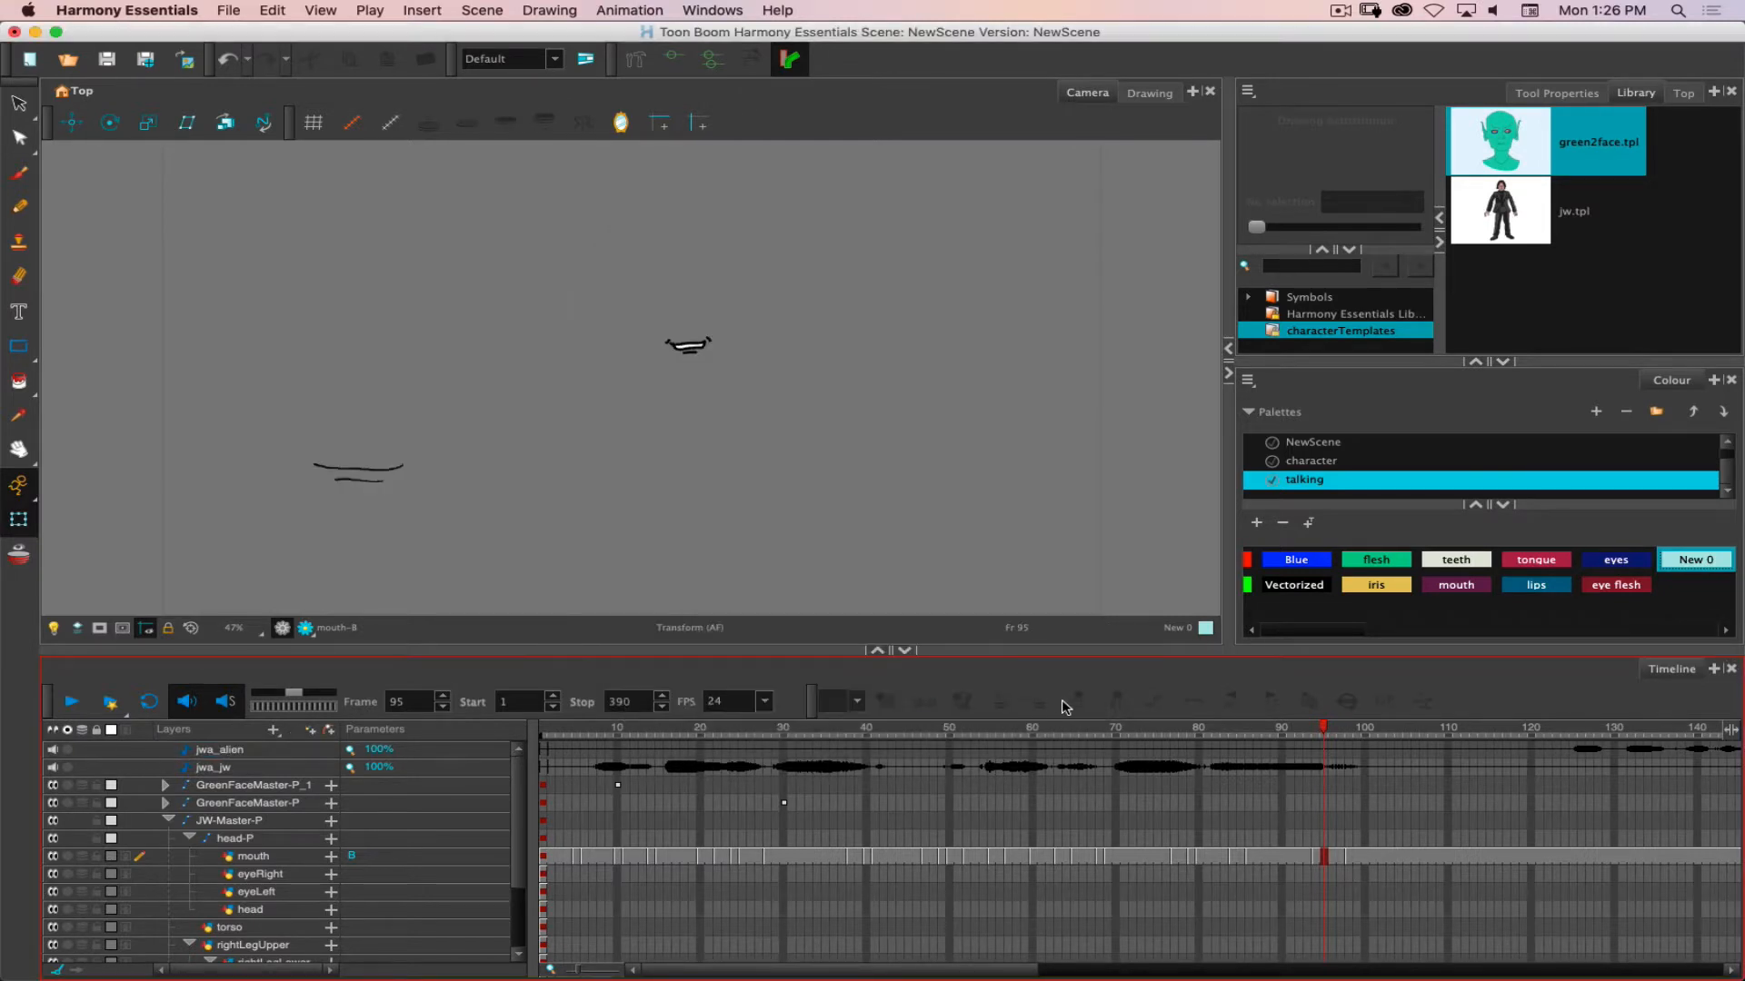
# Map the same jwa_alien lip-sync to the mouth_profile layer as destination, keeping the default drawing mapping.
pyautogui.rightClick(654, 754)
pyautogui.moveTo(695, 734)
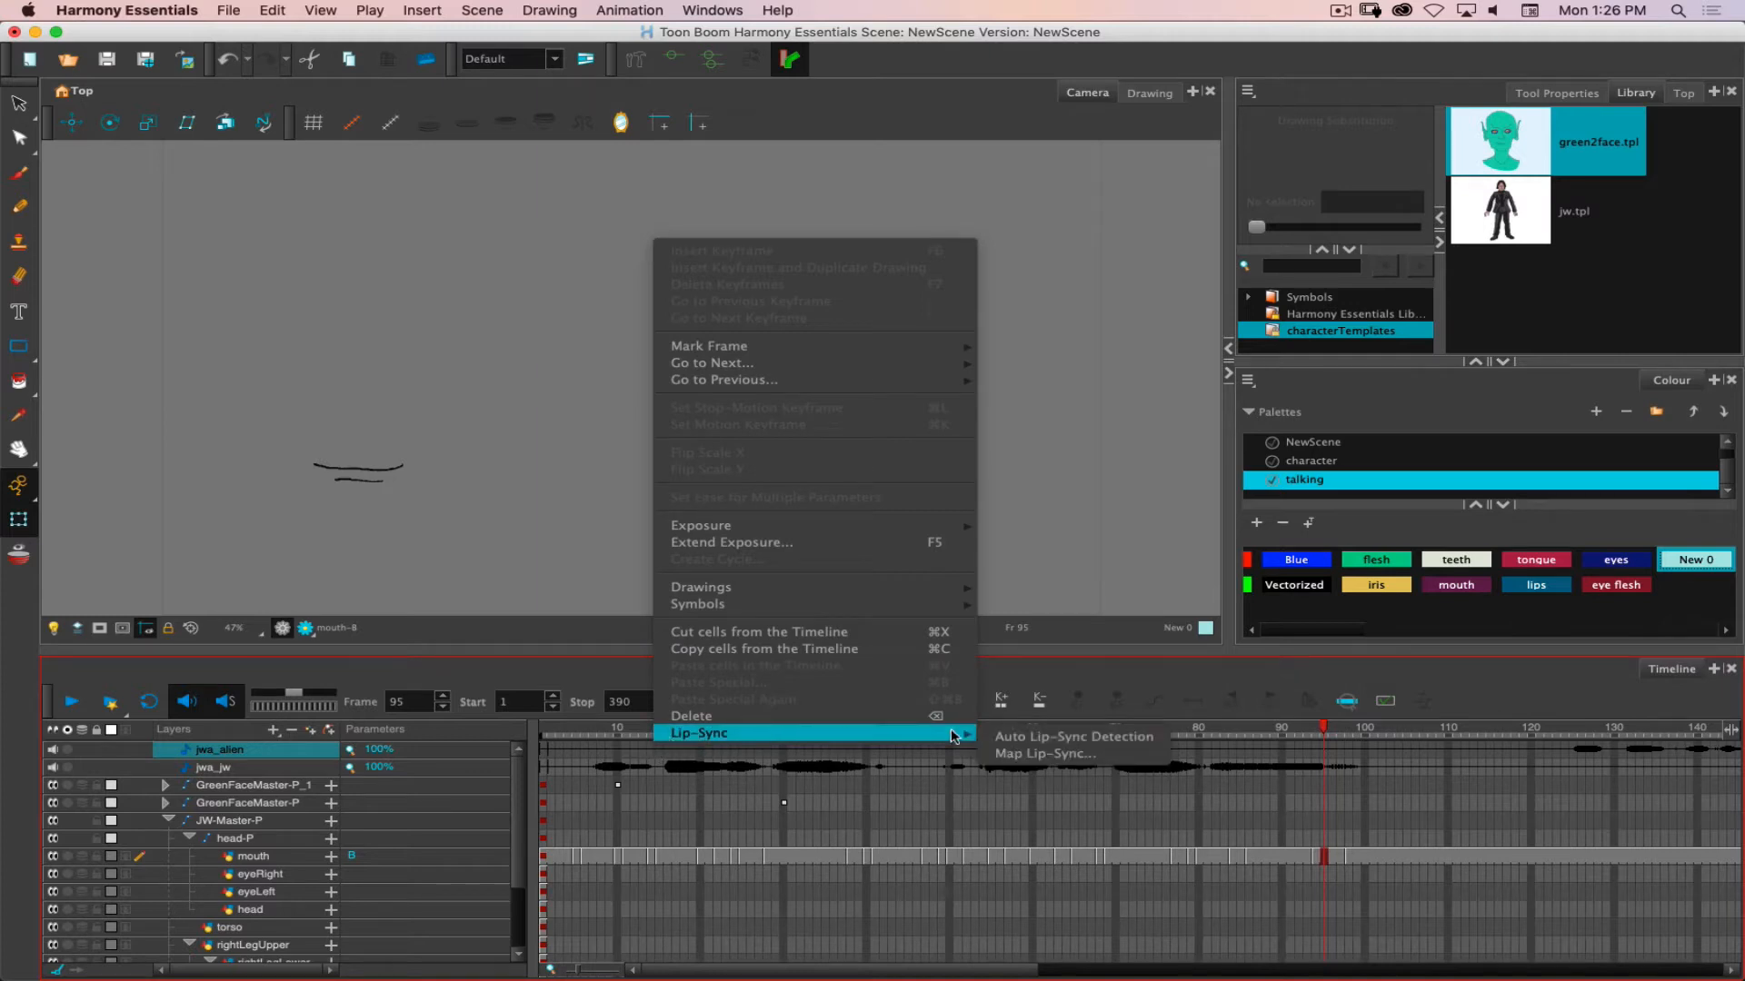
pyautogui.click(1058, 756)
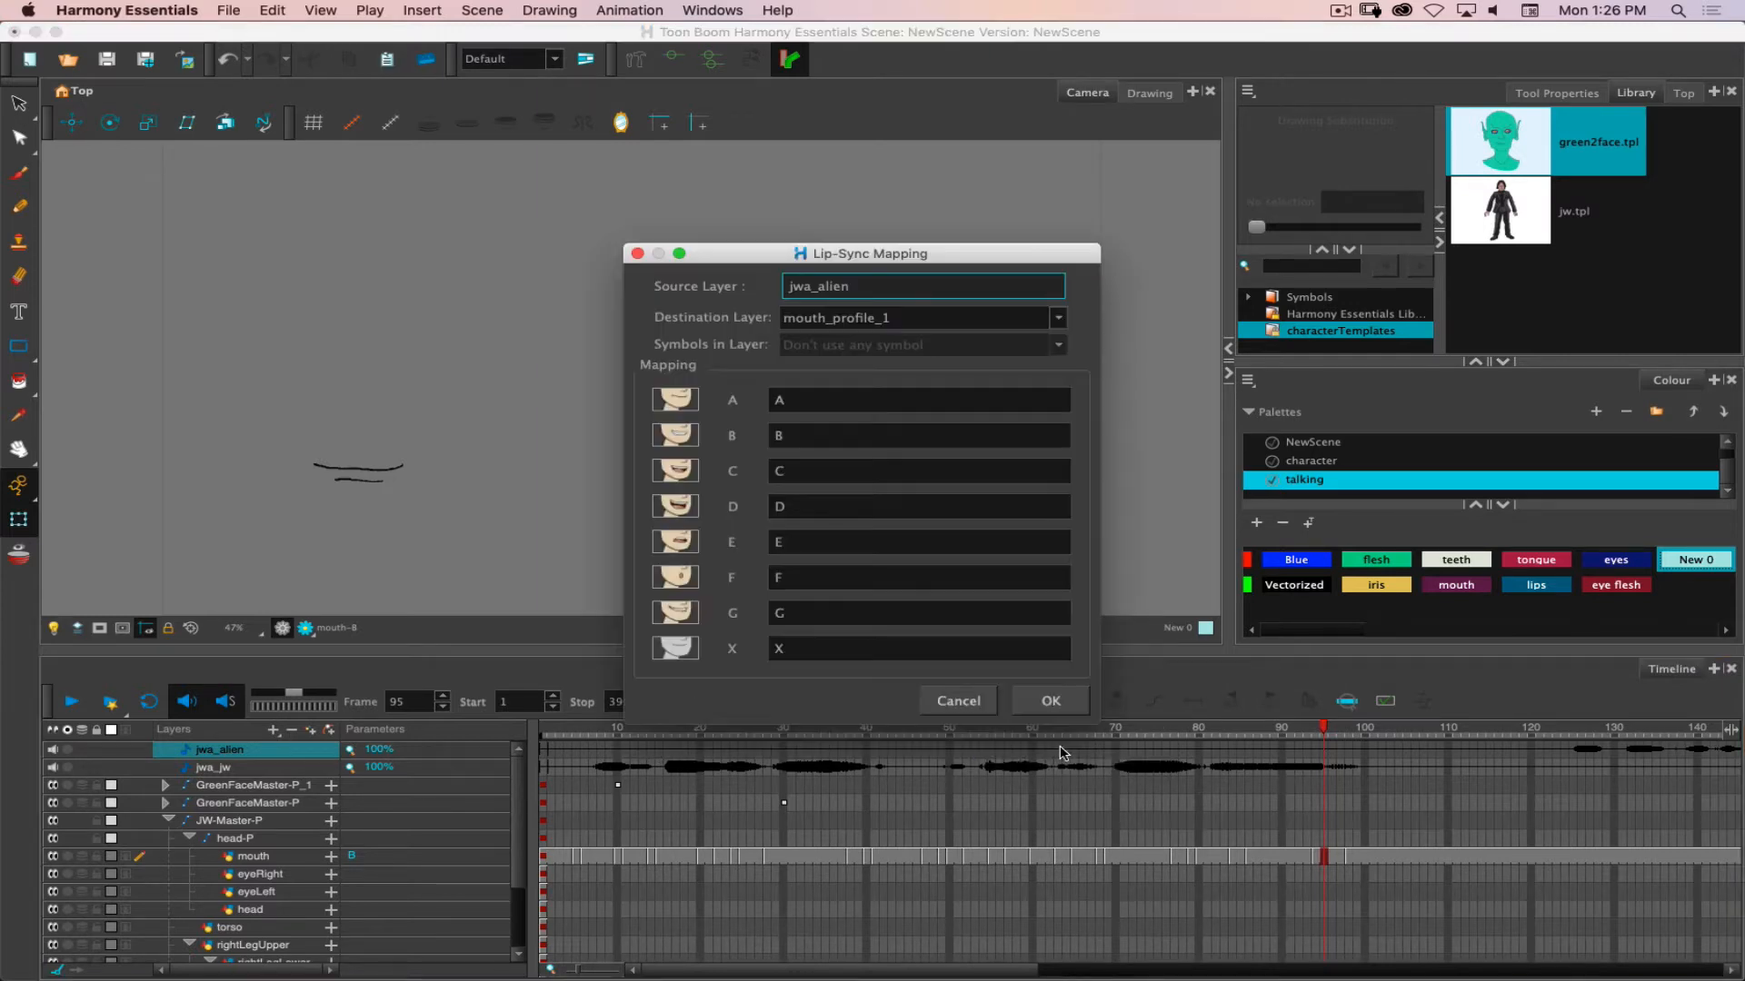
pyautogui.click(912, 325)
pyautogui.scroll(2, 904, 395)
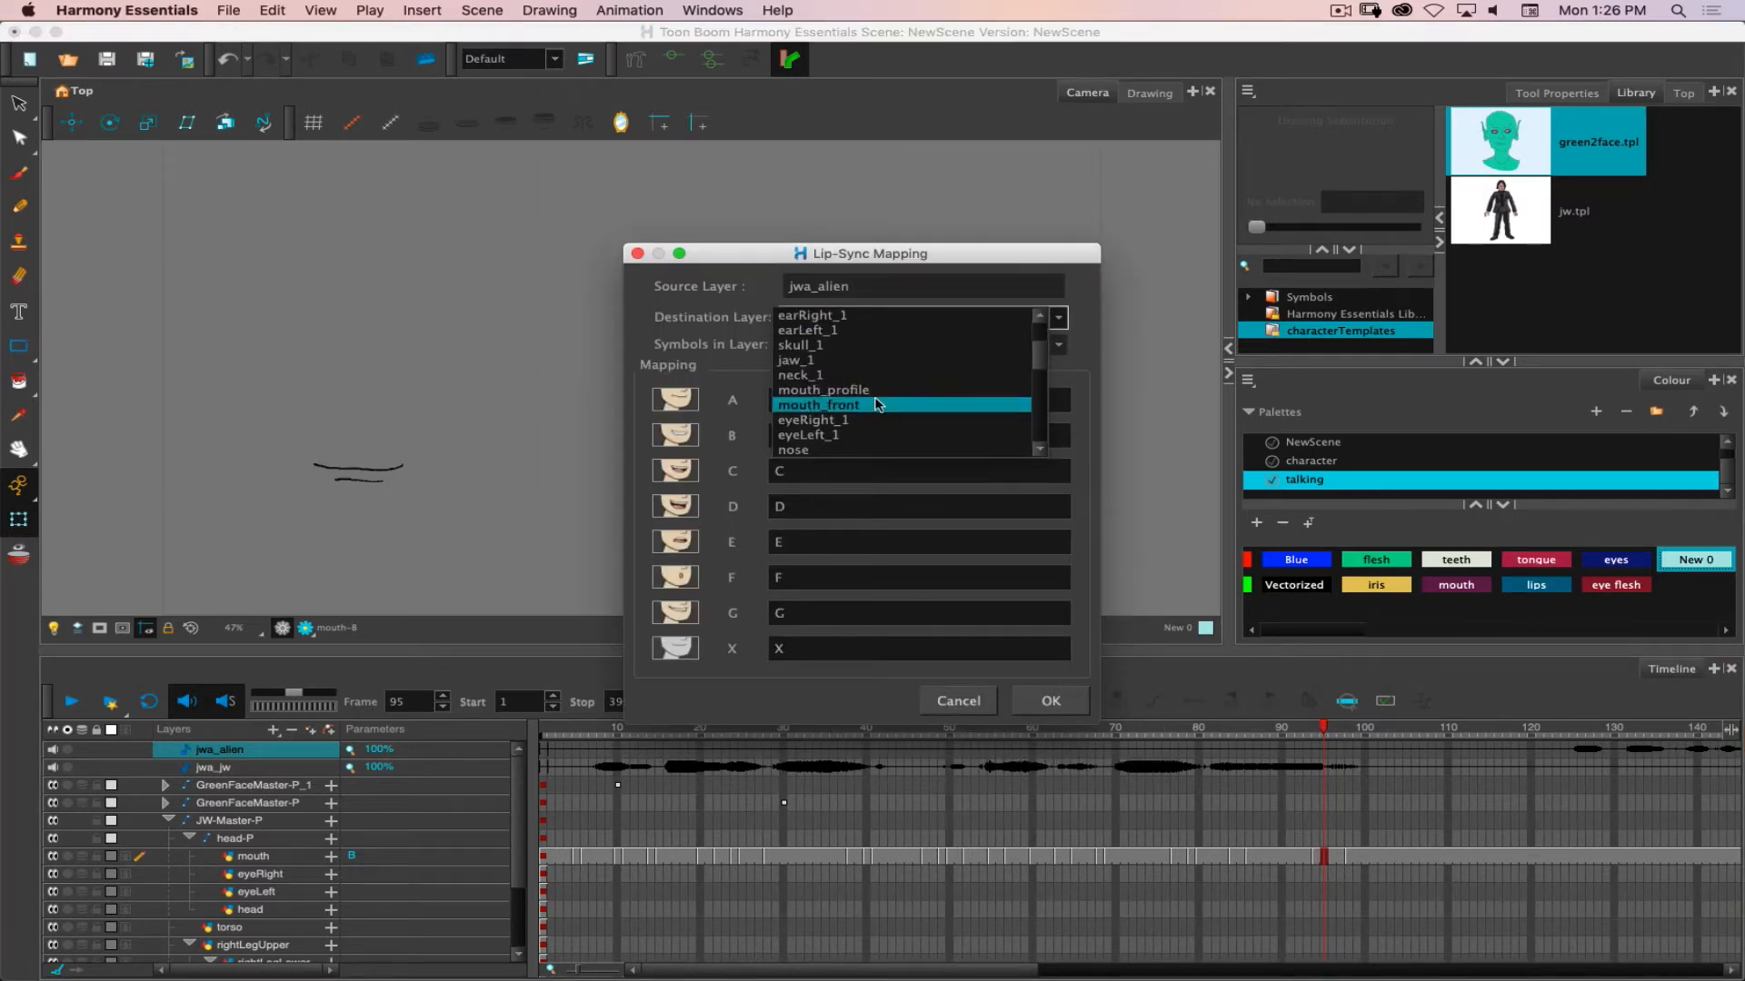
pyautogui.click(877, 405)
pyautogui.click(1051, 701)
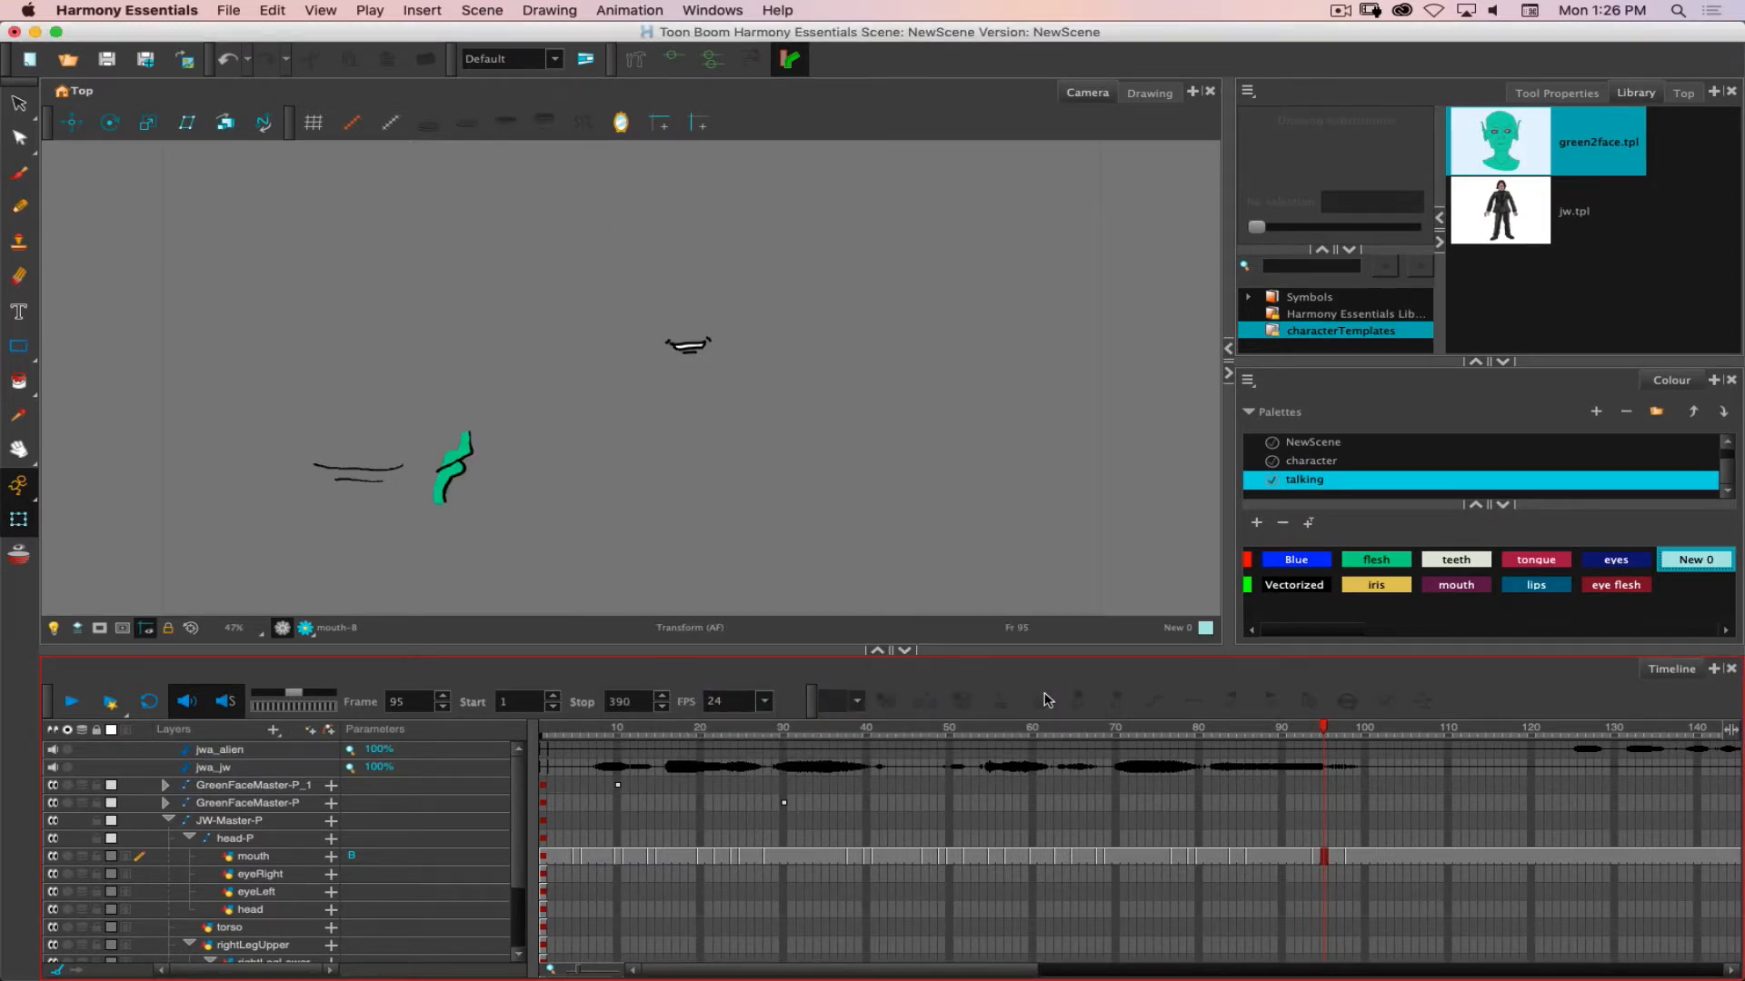
# Expand GreenFaceMaster-P and scrub the timeline as far as frame 300 to check the mappings on mouth_profile and mouth_front.
pyautogui.click(168, 803)
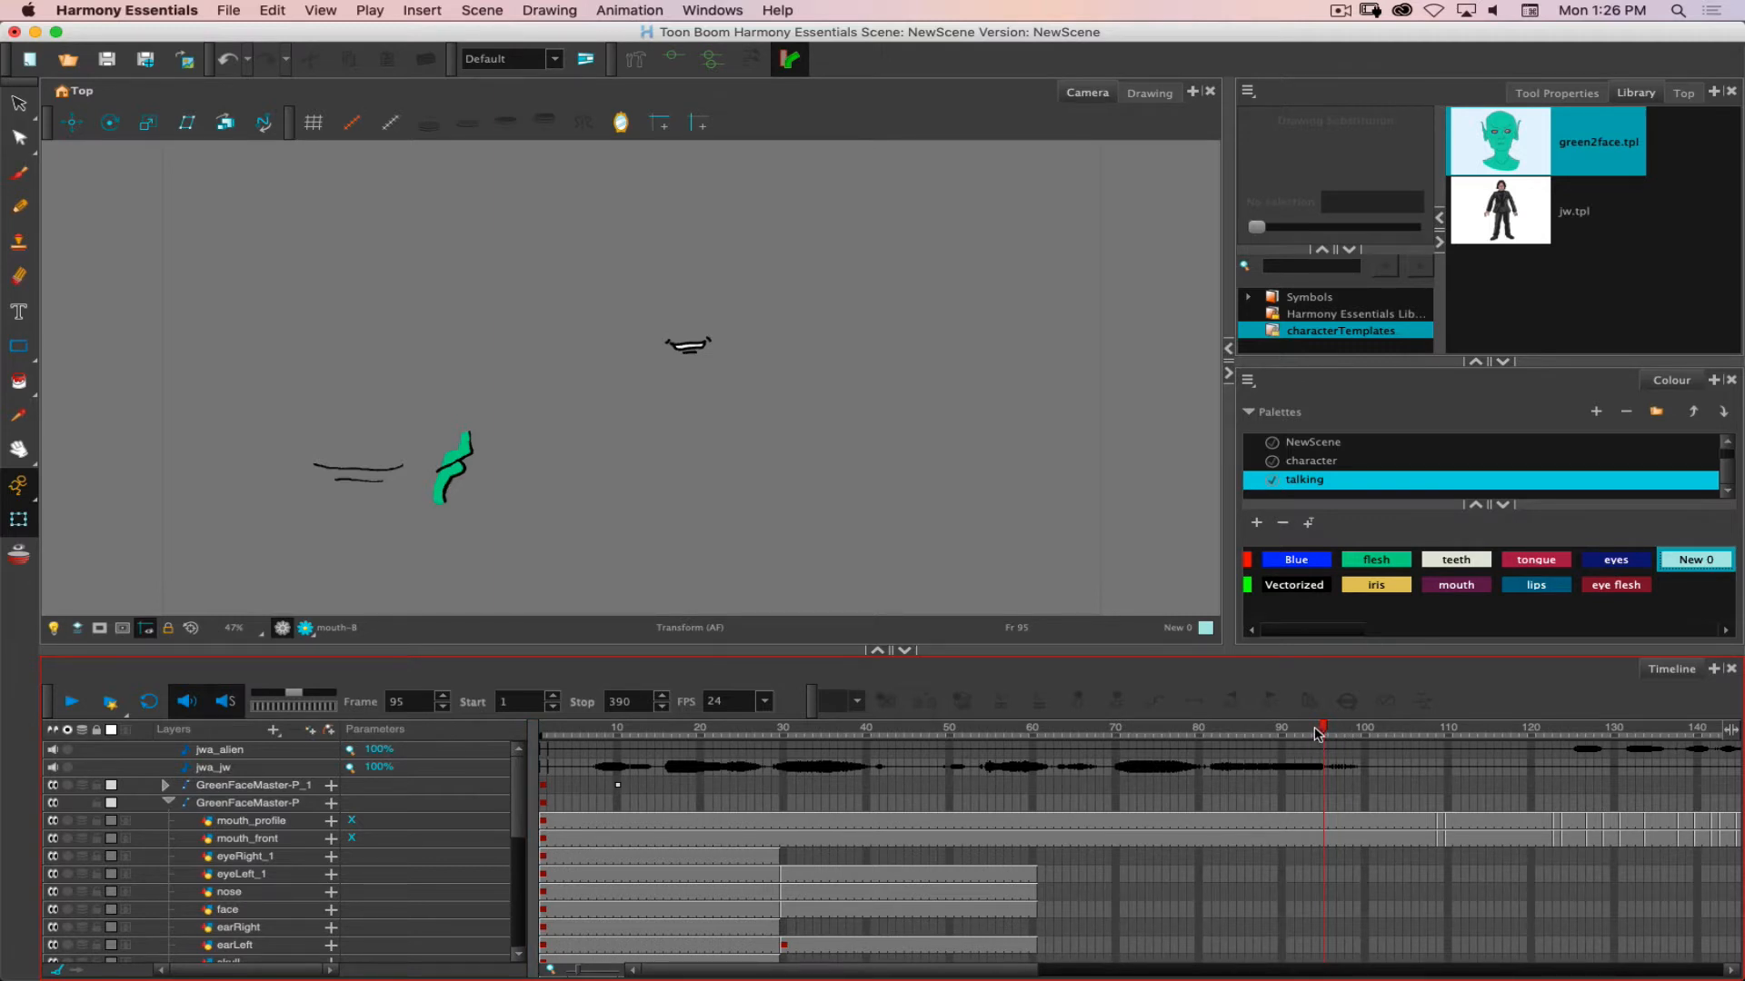
pyautogui.moveTo(1328, 729); pyautogui.dragTo(1261, 727)
pyautogui.moveTo(1138, 726); pyautogui.dragTo(965, 755)
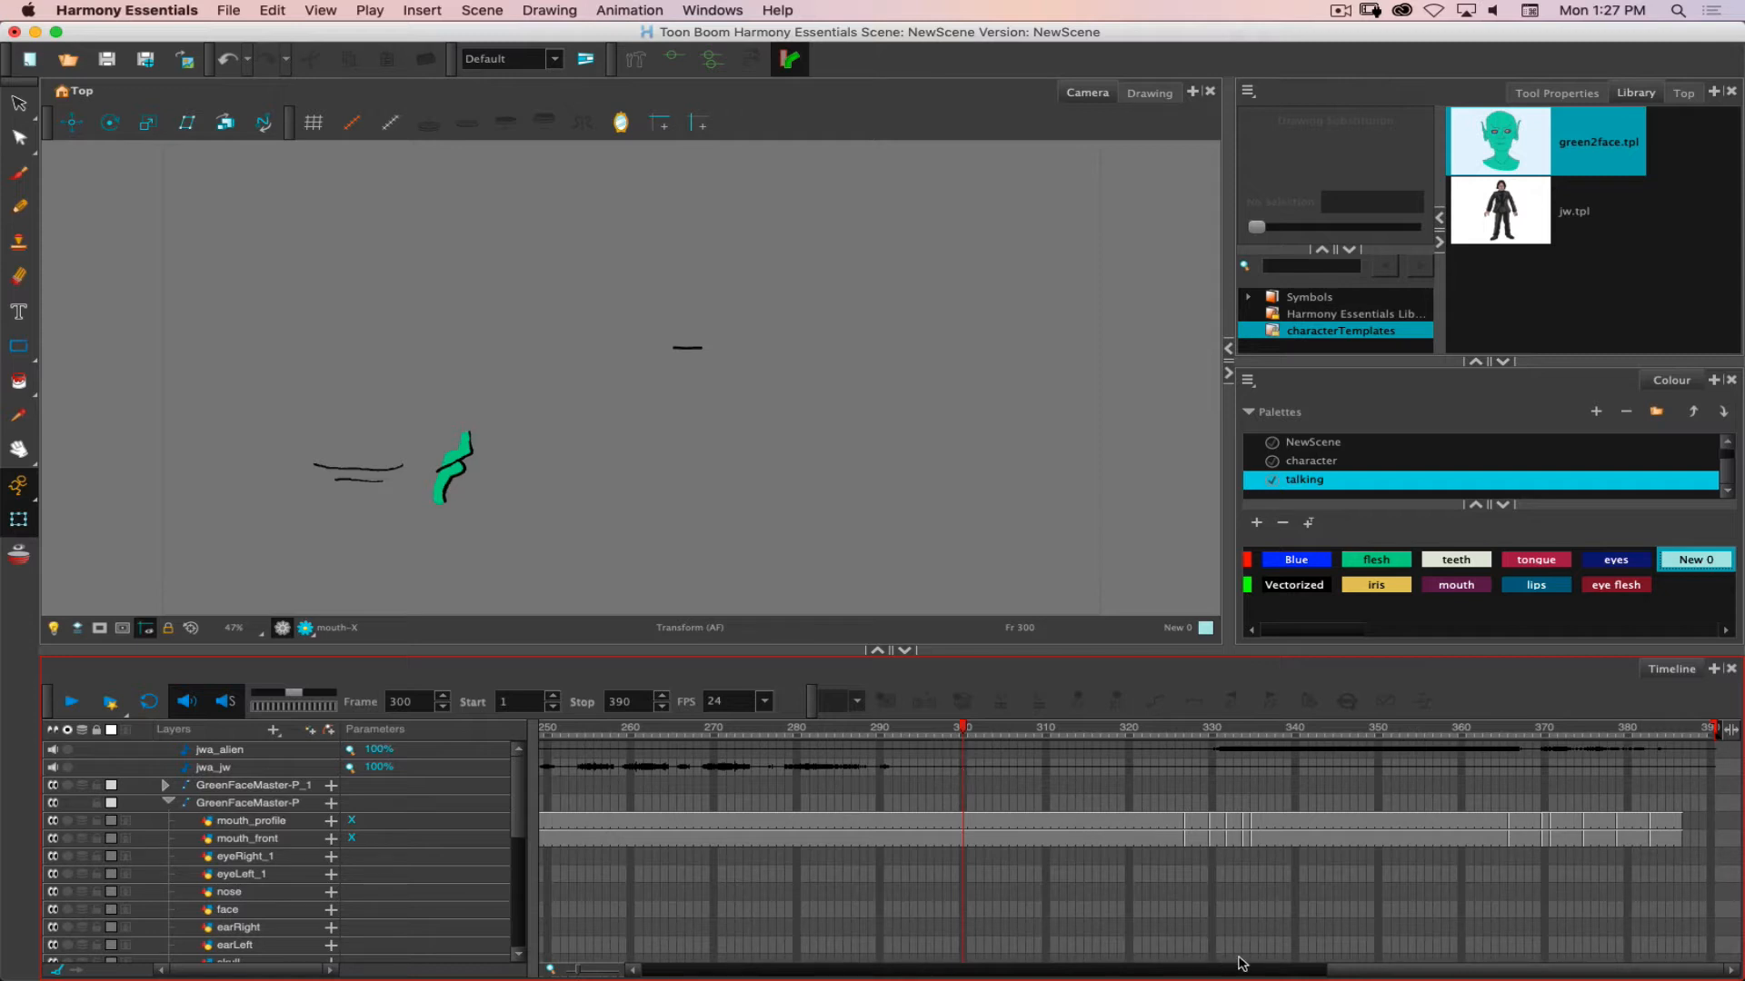
pyautogui.moveTo(1241, 963); pyautogui.dragTo(536, 963)
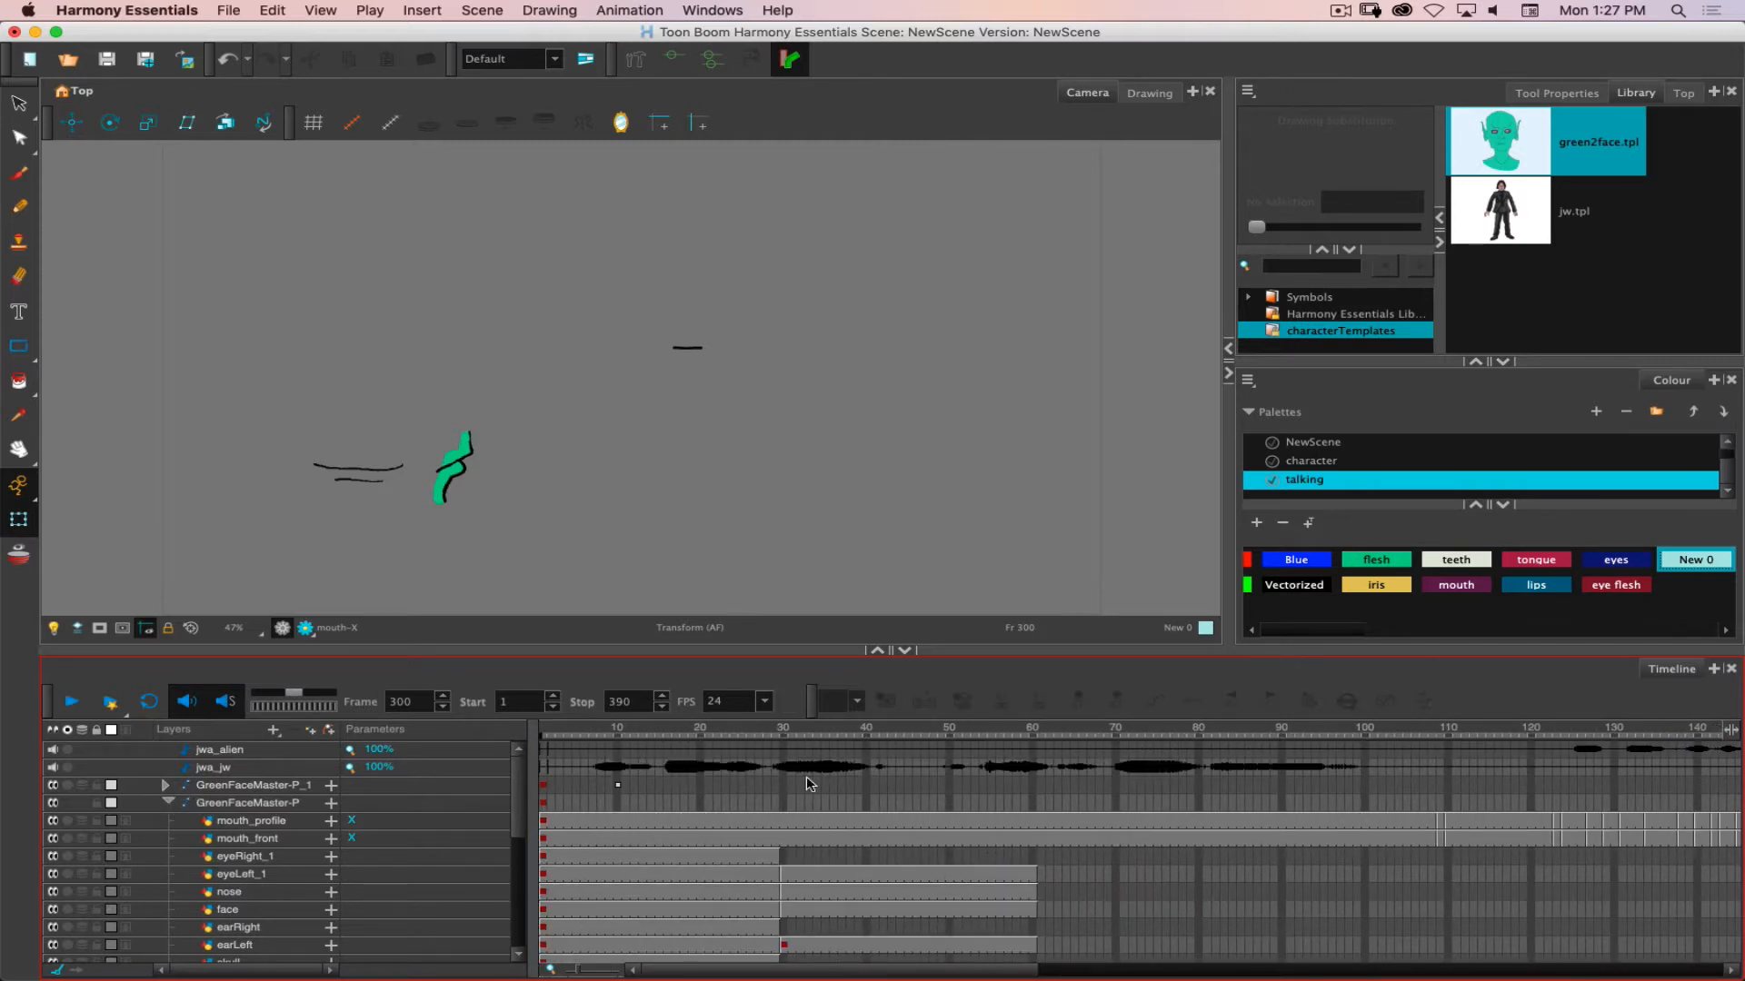
pyautogui.moveTo(655, 732); pyautogui.dragTo(703, 736)
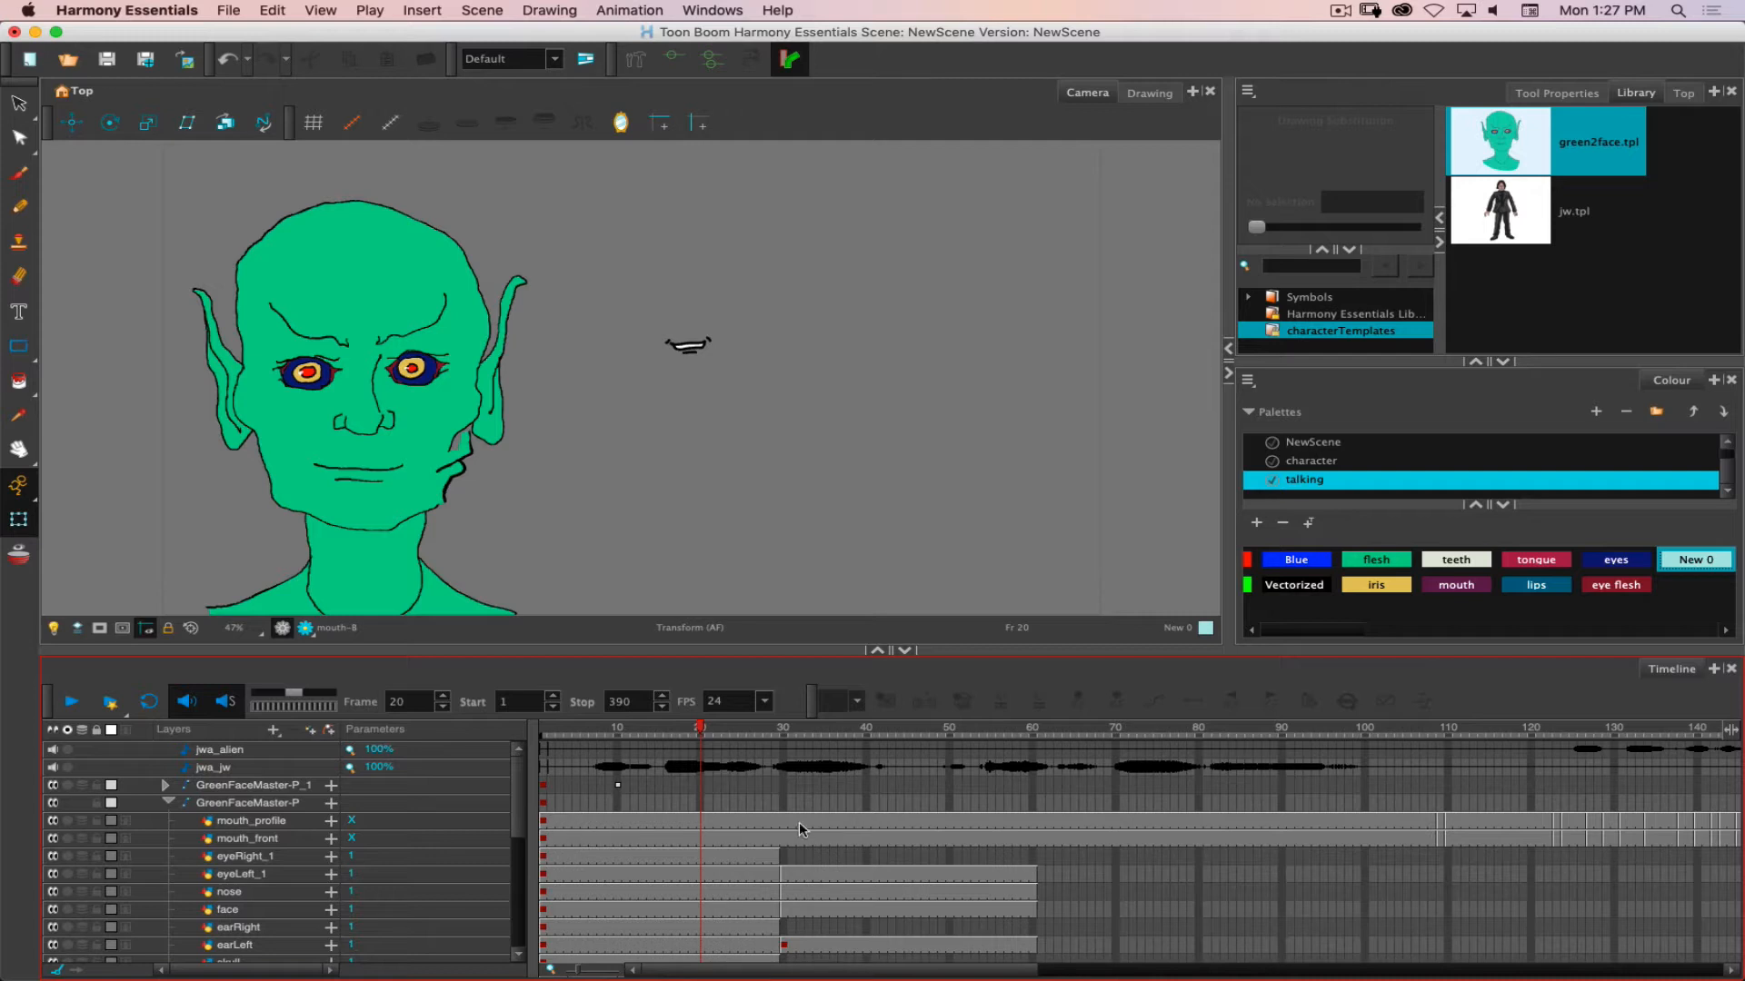
# Delete the mouth_profile exposure from frame 1 to frame 29 in GreenFaceMaster-P and return the playhead to frame 1.
pyautogui.click(774, 823)
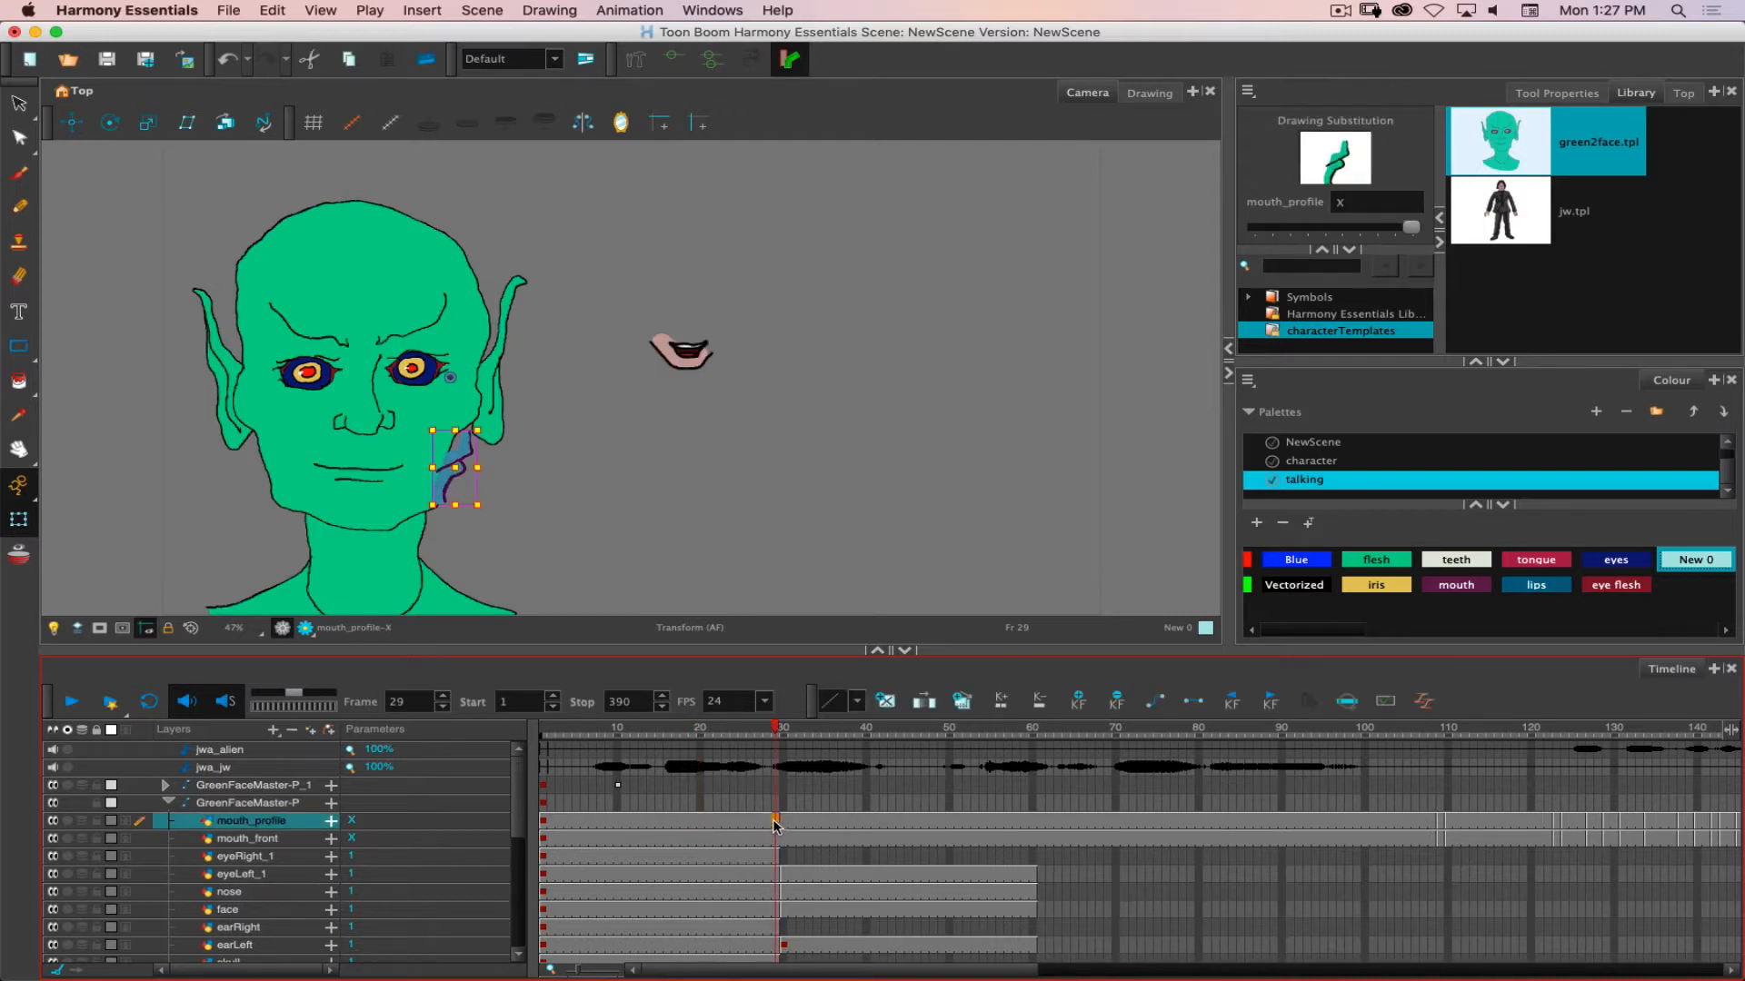
pyautogui.press('F6')
pyautogui.click(792, 804)
pyautogui.click(777, 824)
pyautogui.press('F7')
pyautogui.click(827, 804)
pyautogui.moveTo(777, 824); pyautogui.dragTo(468, 827)
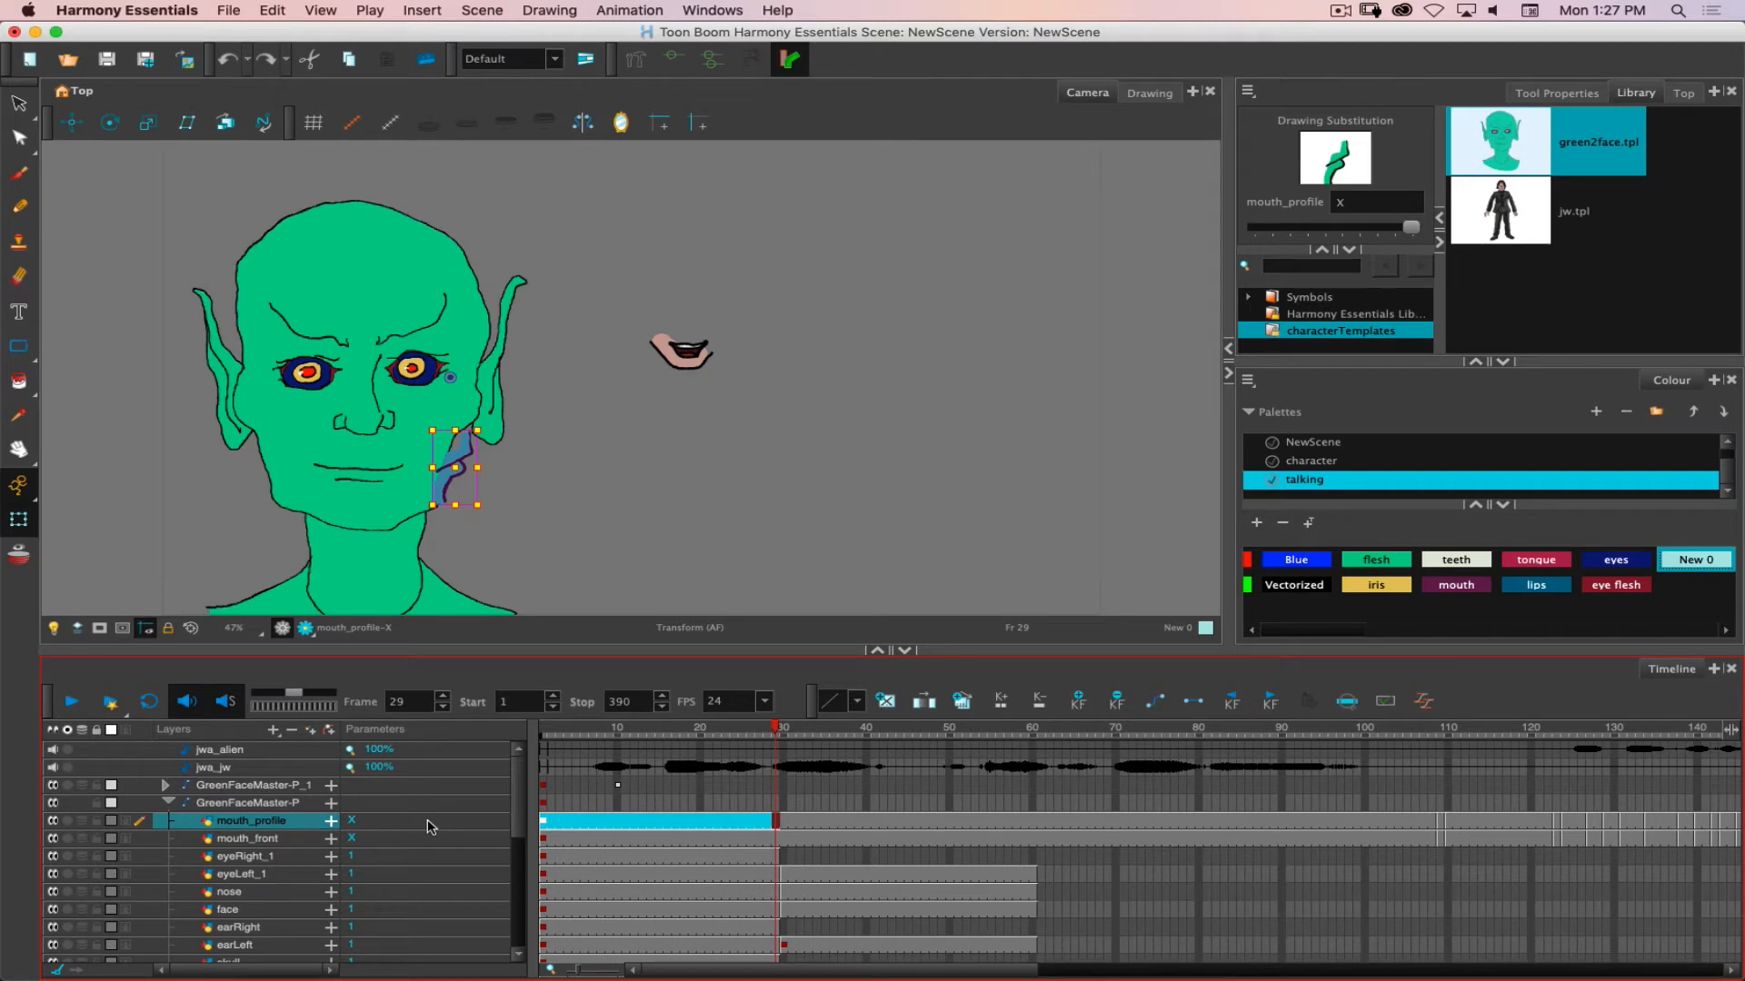
pyautogui.press('Delete')
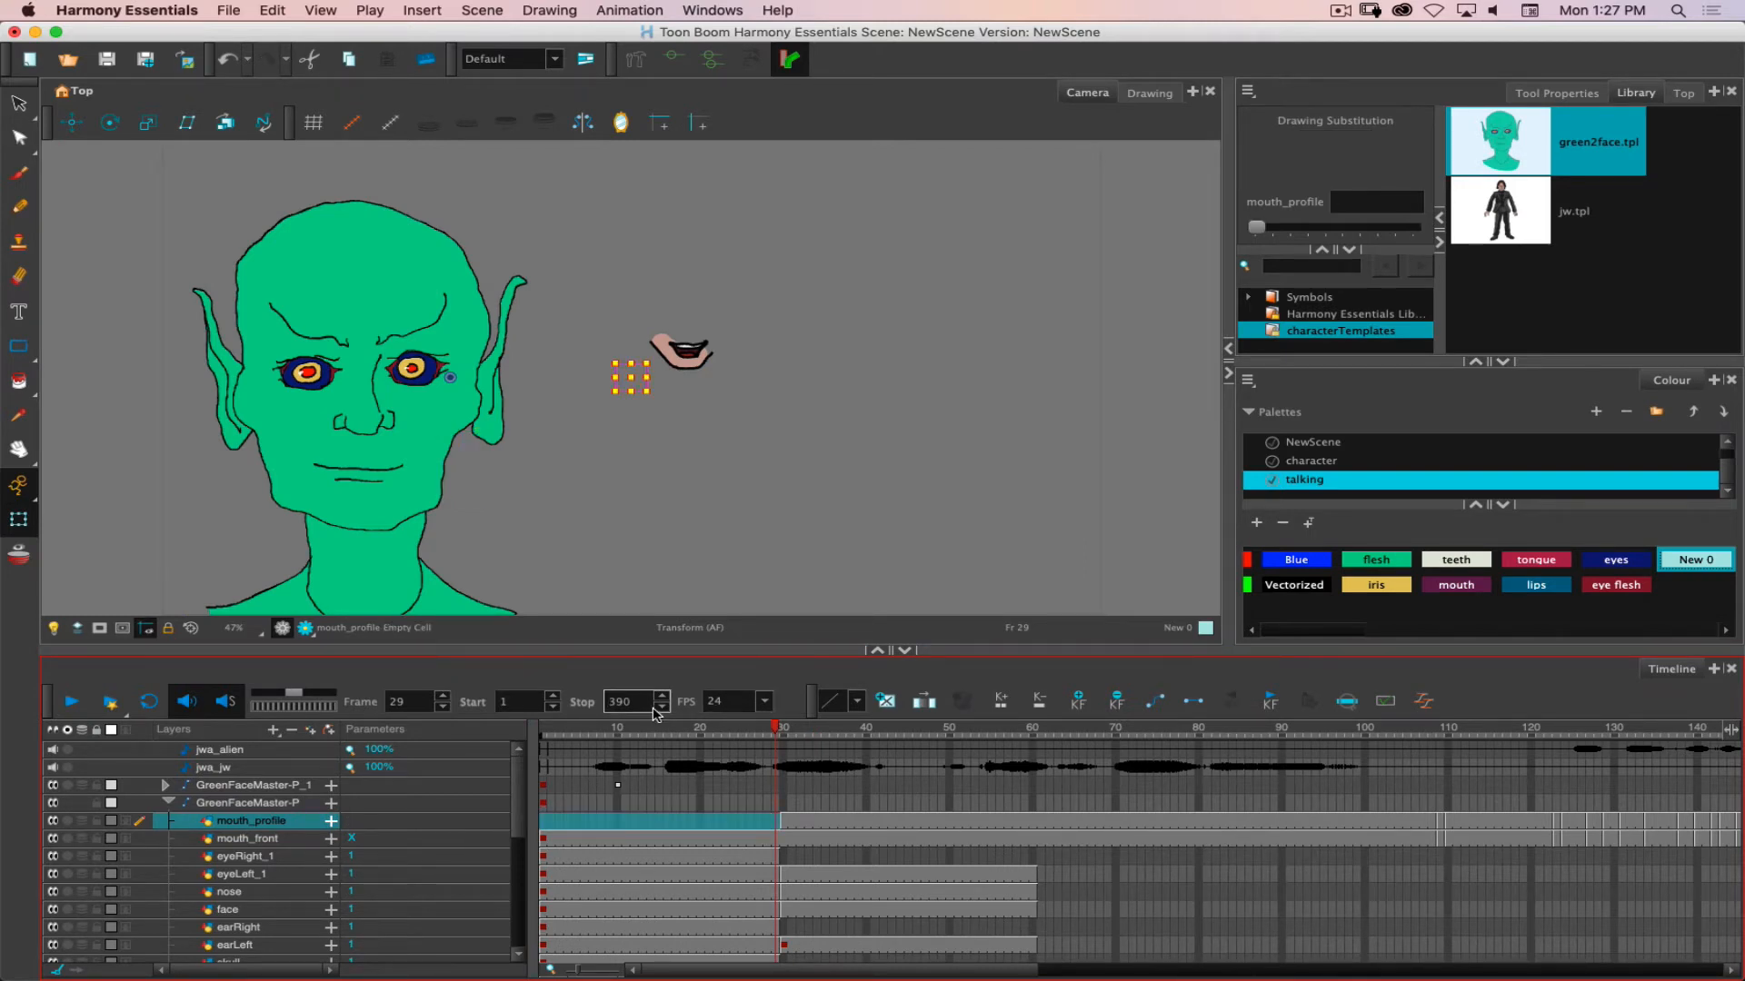
pyautogui.click(591, 732)
pyautogui.moveTo(570, 734)
pyautogui.mouseDown()
pyautogui.moveTo(904, 745)
pyautogui.moveTo(525, 747)
pyautogui.mouseUp()
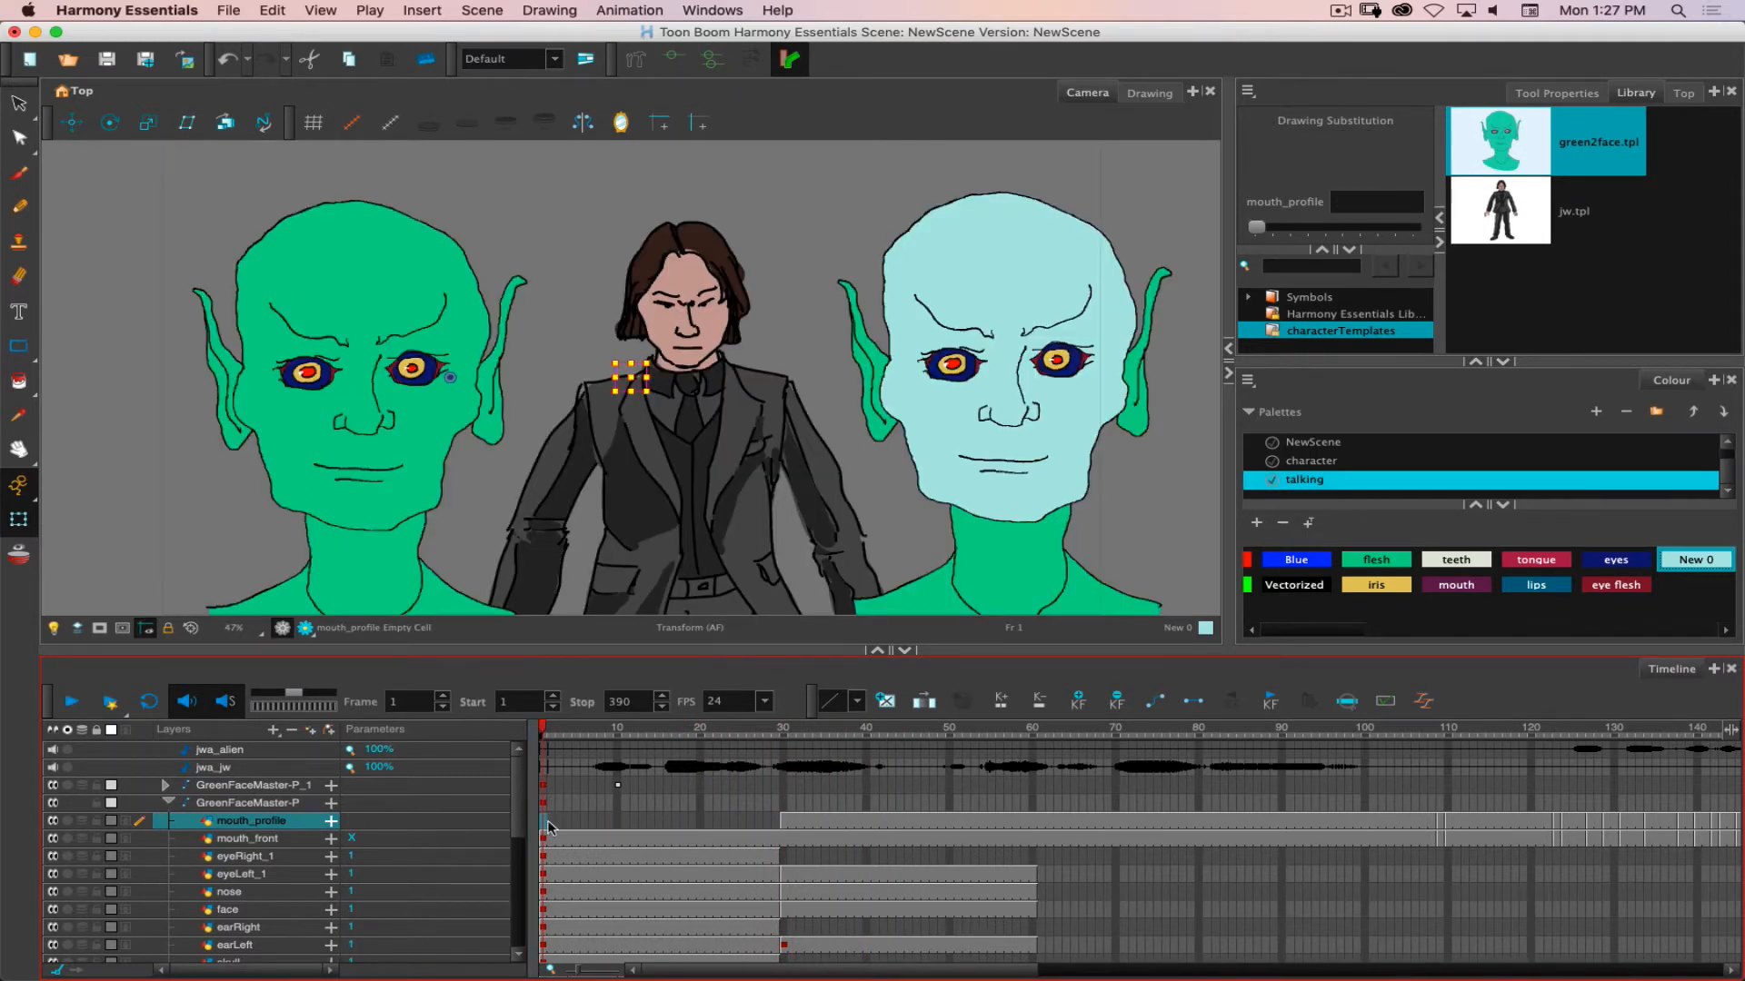
# Collapse the character groups and extend the exposure of JW-Master-P's drawings to frame 390.
pyautogui.click(176, 803)
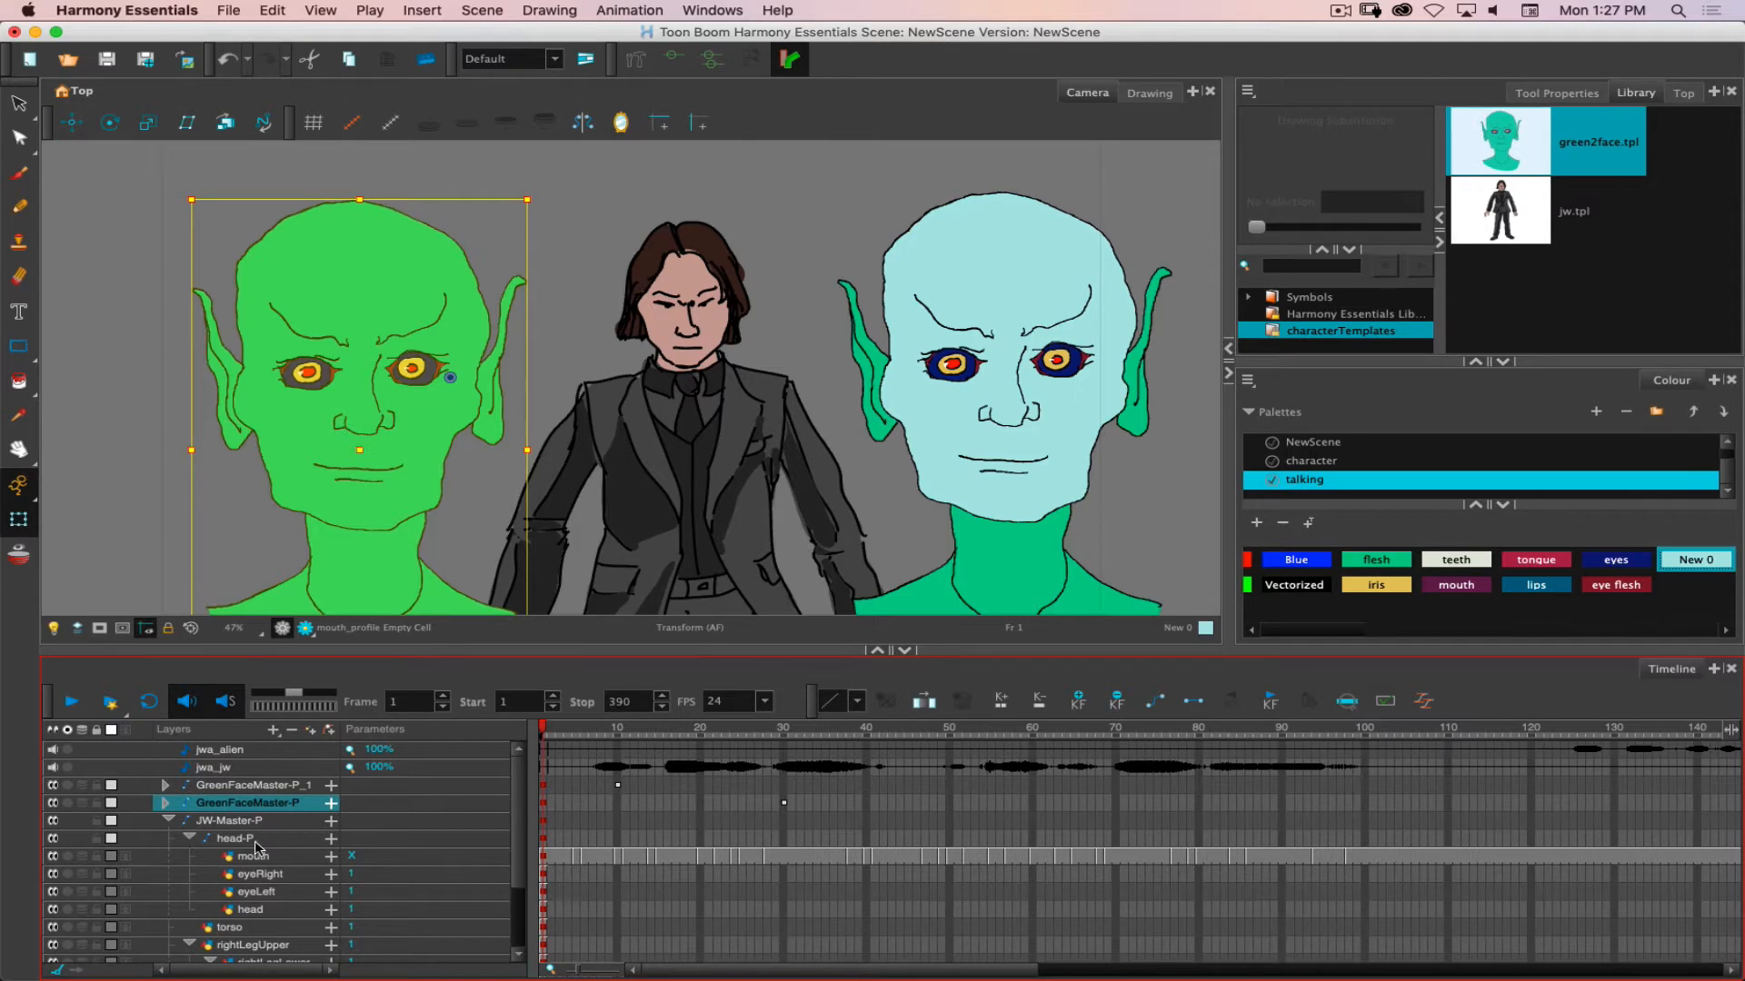
pyautogui.click(189, 838)
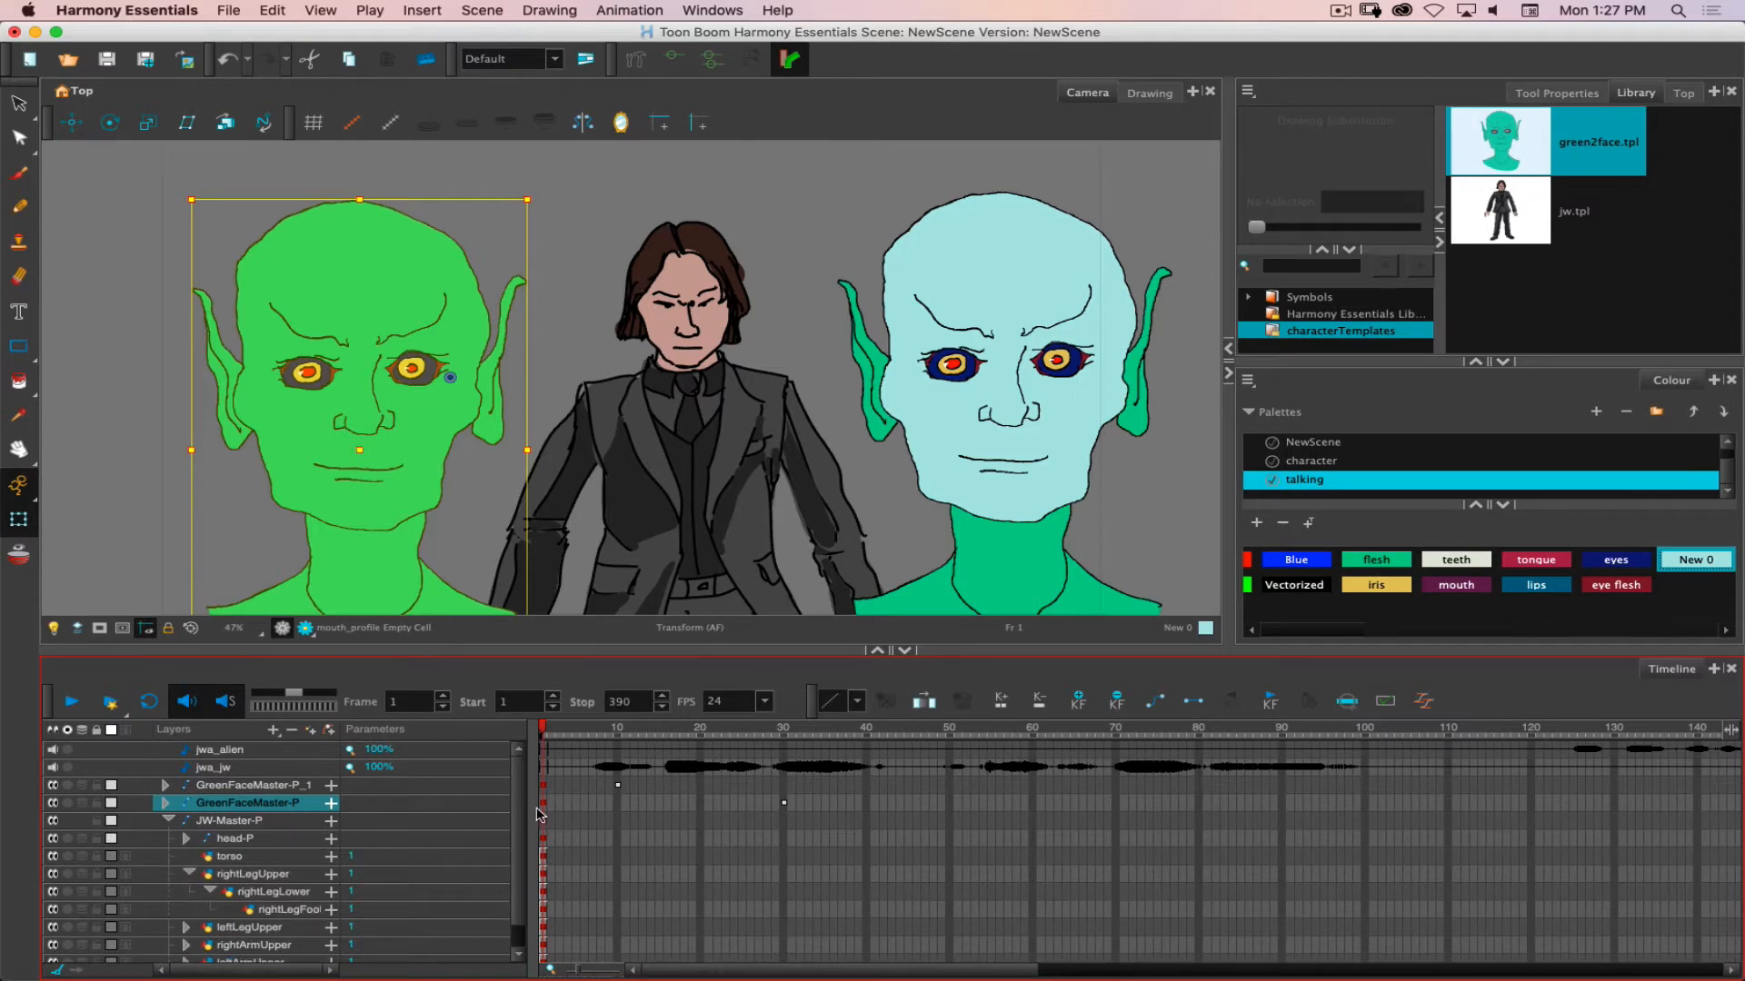
pyautogui.click(169, 820)
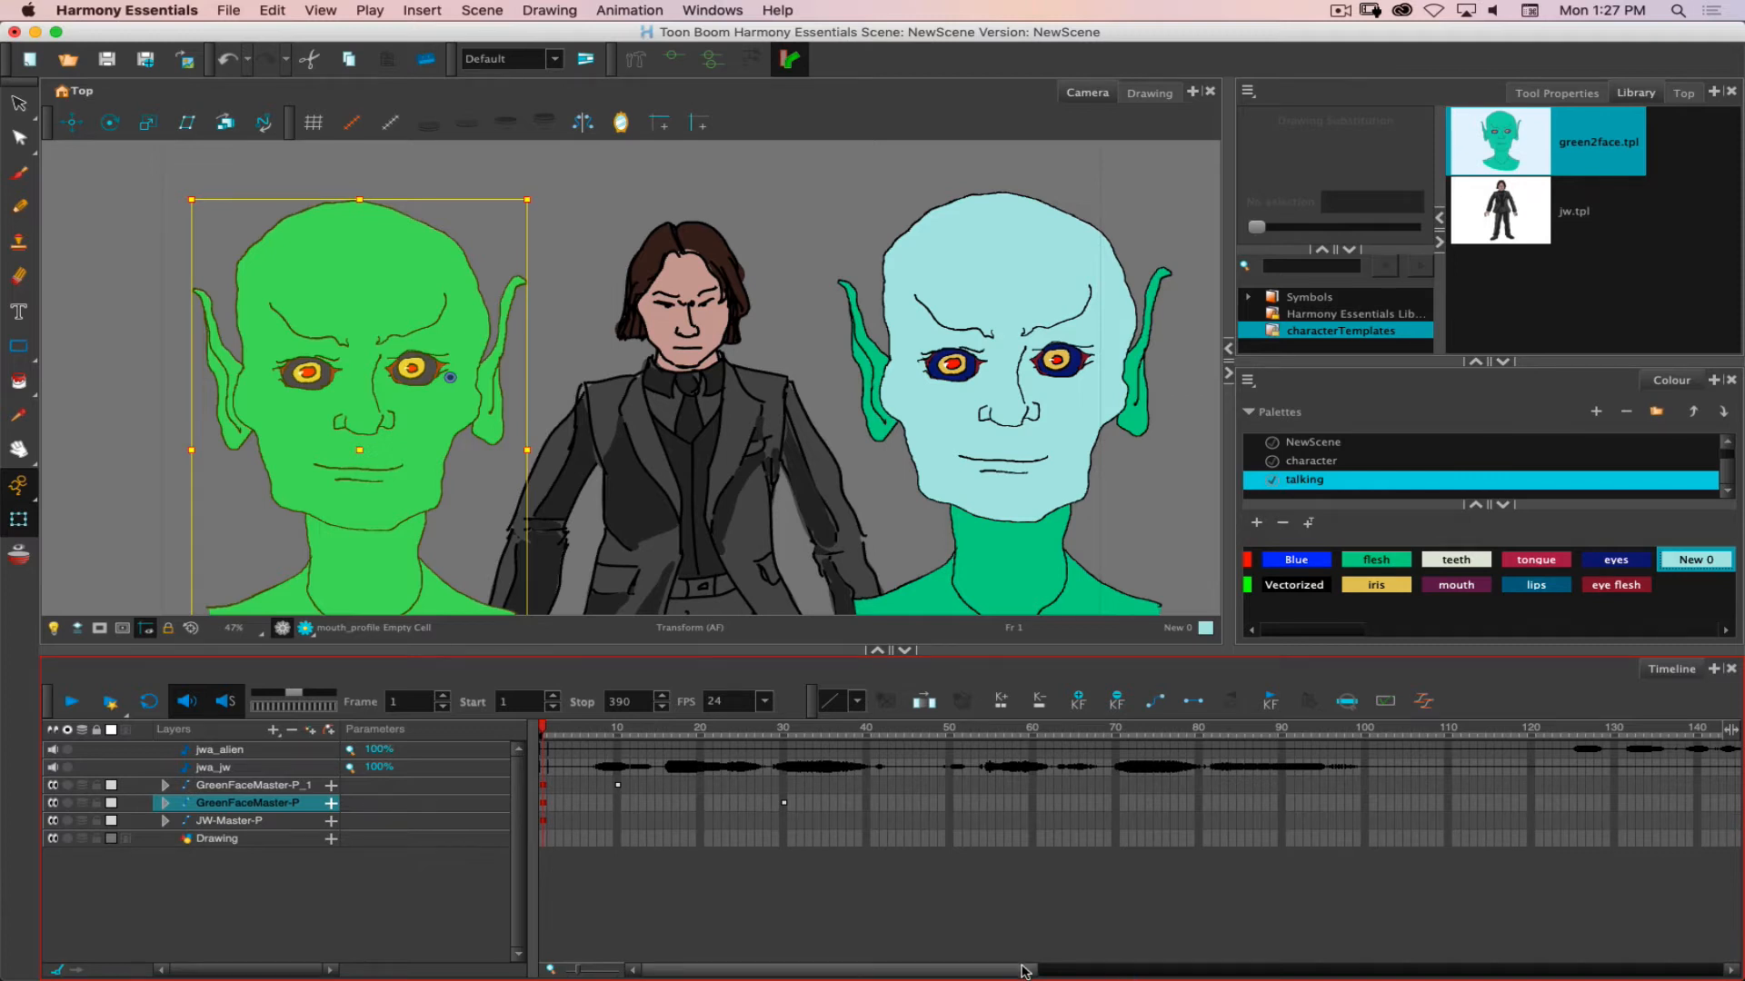
pyautogui.moveTo(1019, 972); pyautogui.dragTo(1708, 971)
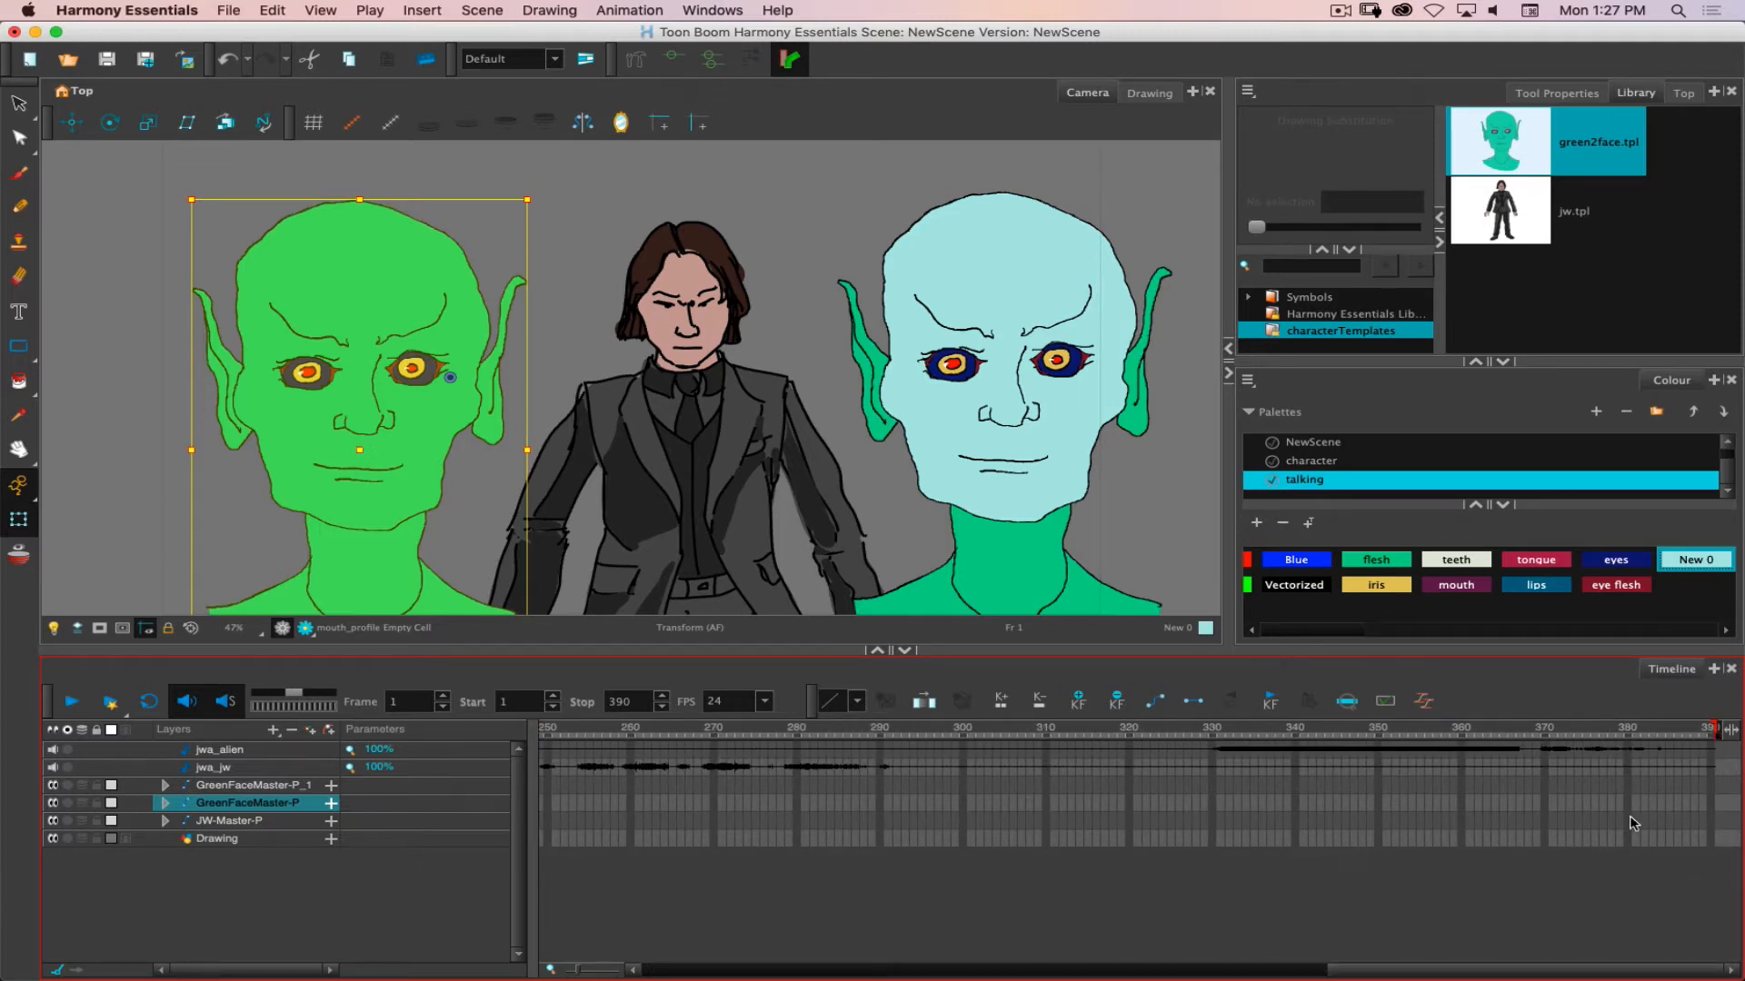
pyautogui.click(1712, 820)
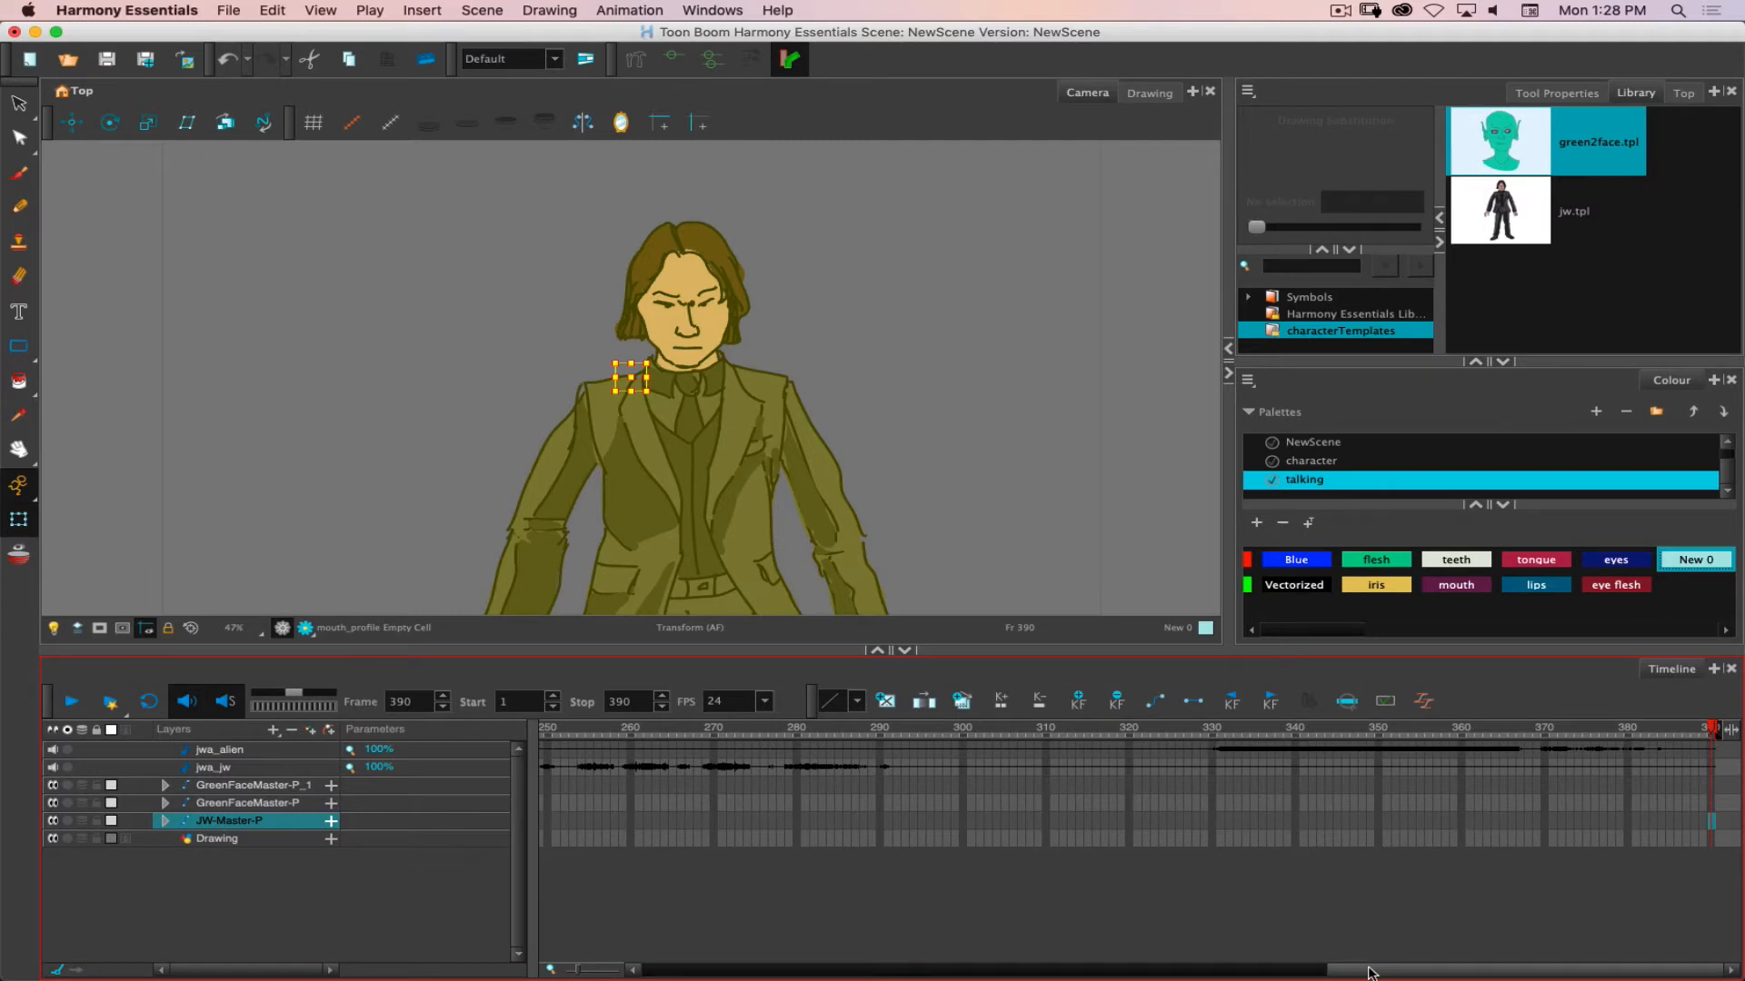
# Scrub the timeline to check JW's extended body and lip-sync, and return the playhead to frame 1.
pyautogui.moveTo(1372, 970); pyautogui.dragTo(1101, 969)
pyautogui.moveTo(892, 730)
pyautogui.mouseDown()
pyautogui.moveTo(1358, 754)
pyautogui.moveTo(338, 730)
pyautogui.mouseUp()
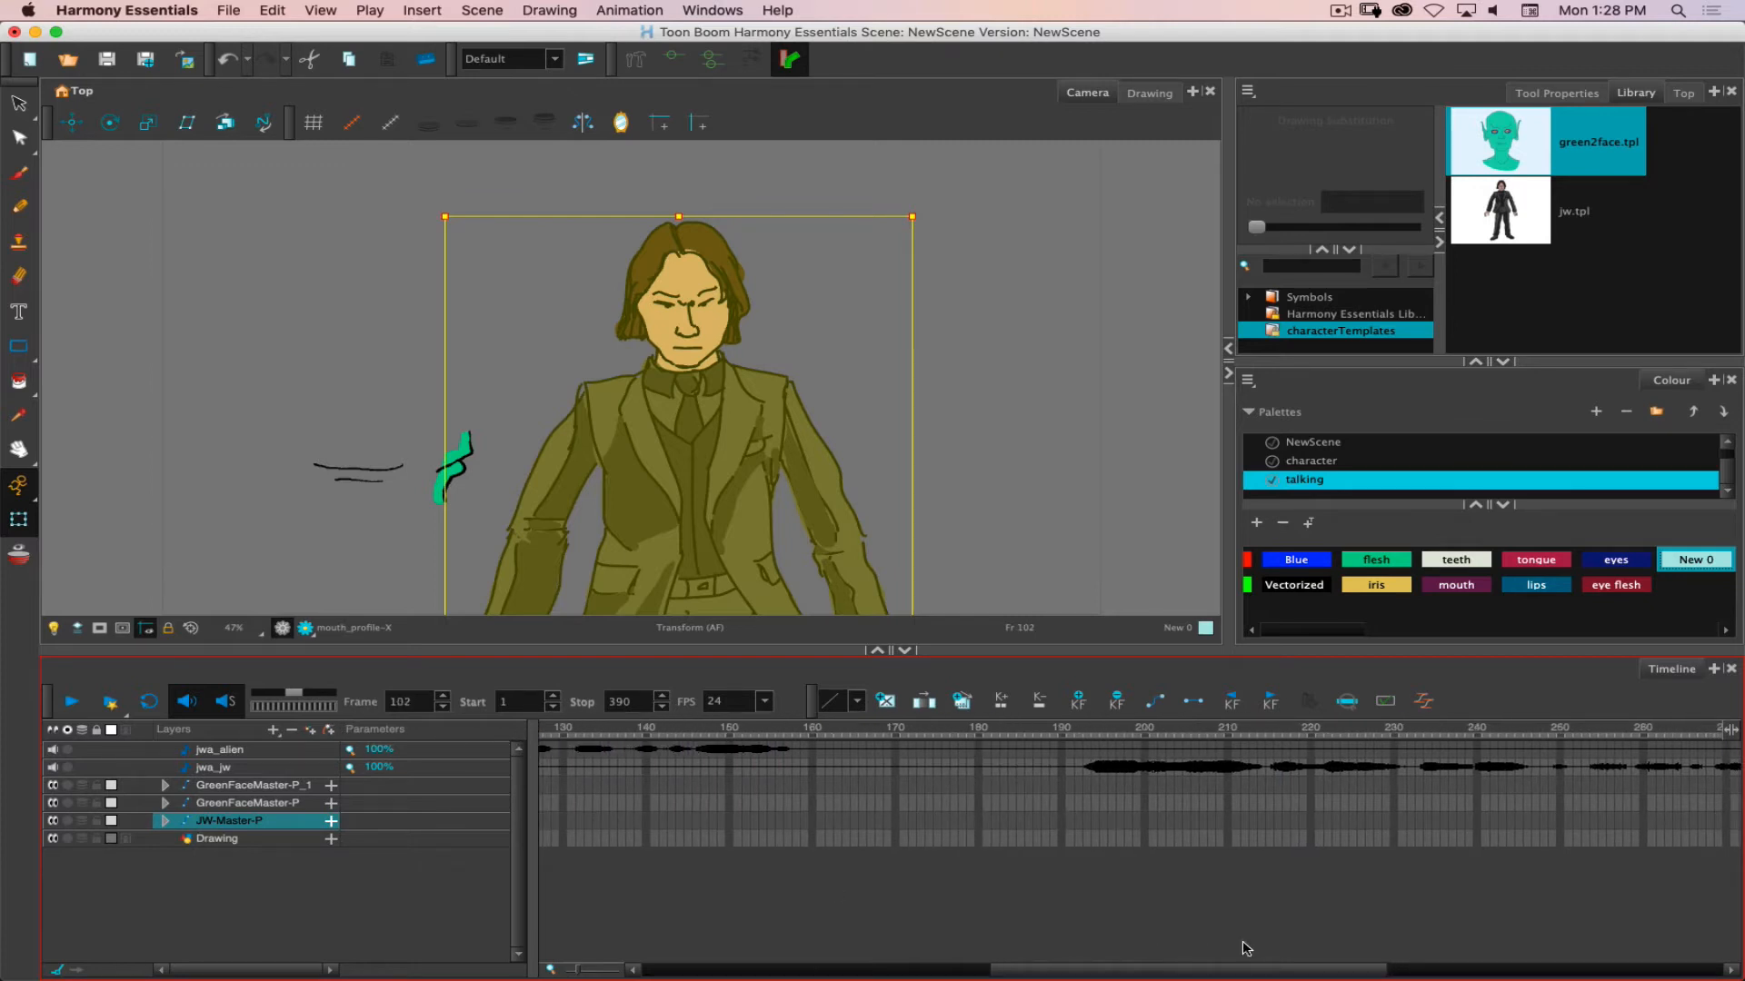
pyautogui.moveTo(1186, 970); pyautogui.dragTo(514, 903)
pyautogui.click(588, 732)
pyautogui.moveTo(589, 732); pyautogui.dragTo(1132, 747)
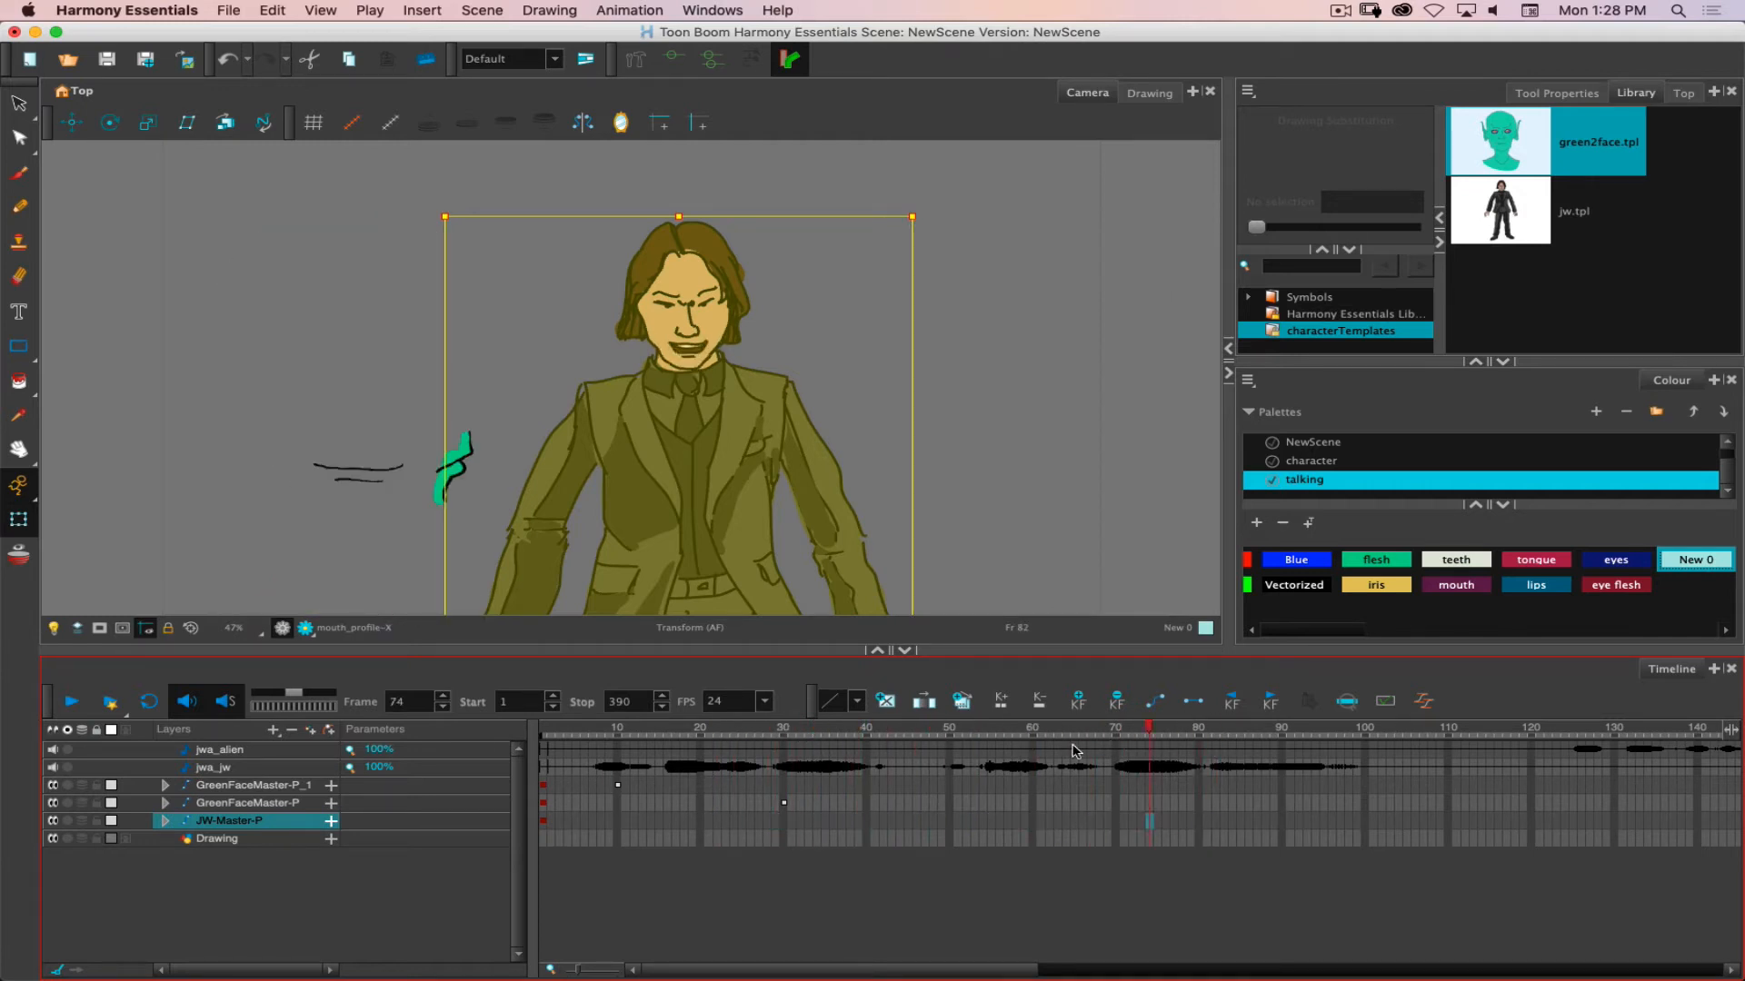
pyautogui.click(543, 820)
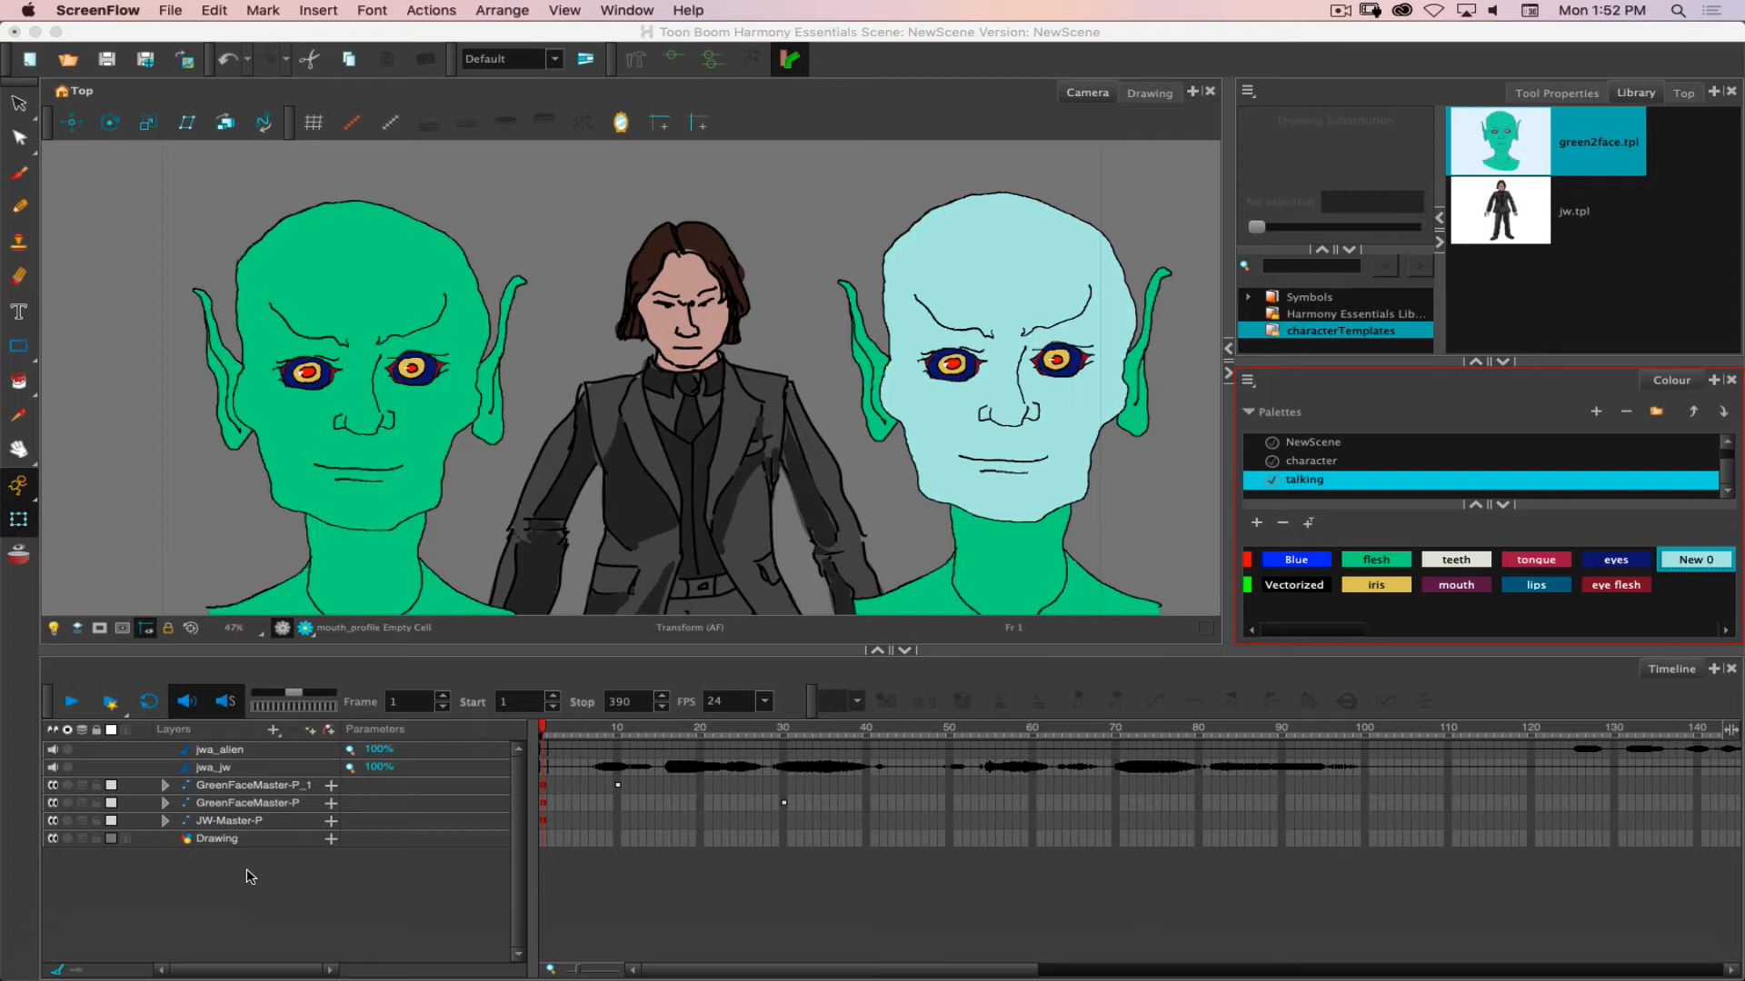
# Add a Camera layer with a parent peg and set a keyframe on the collapsed Camera-P peg at frame 1.
pyautogui.click(251, 877)
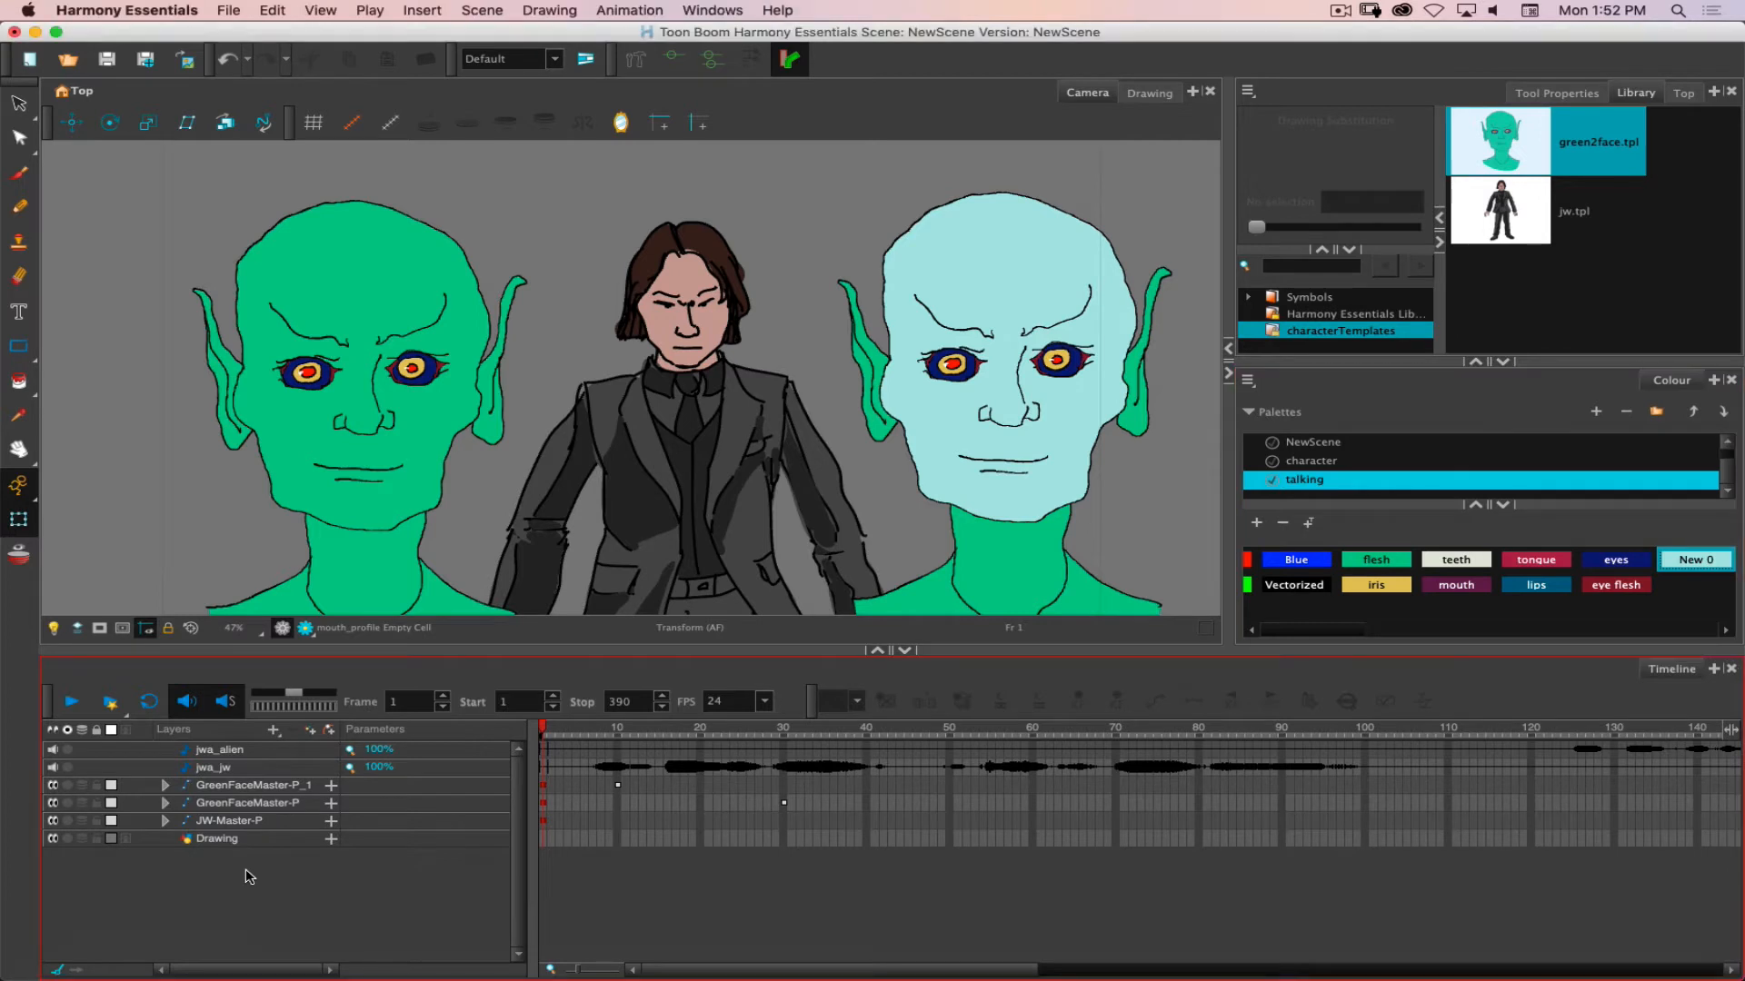
pyautogui.click(274, 733)
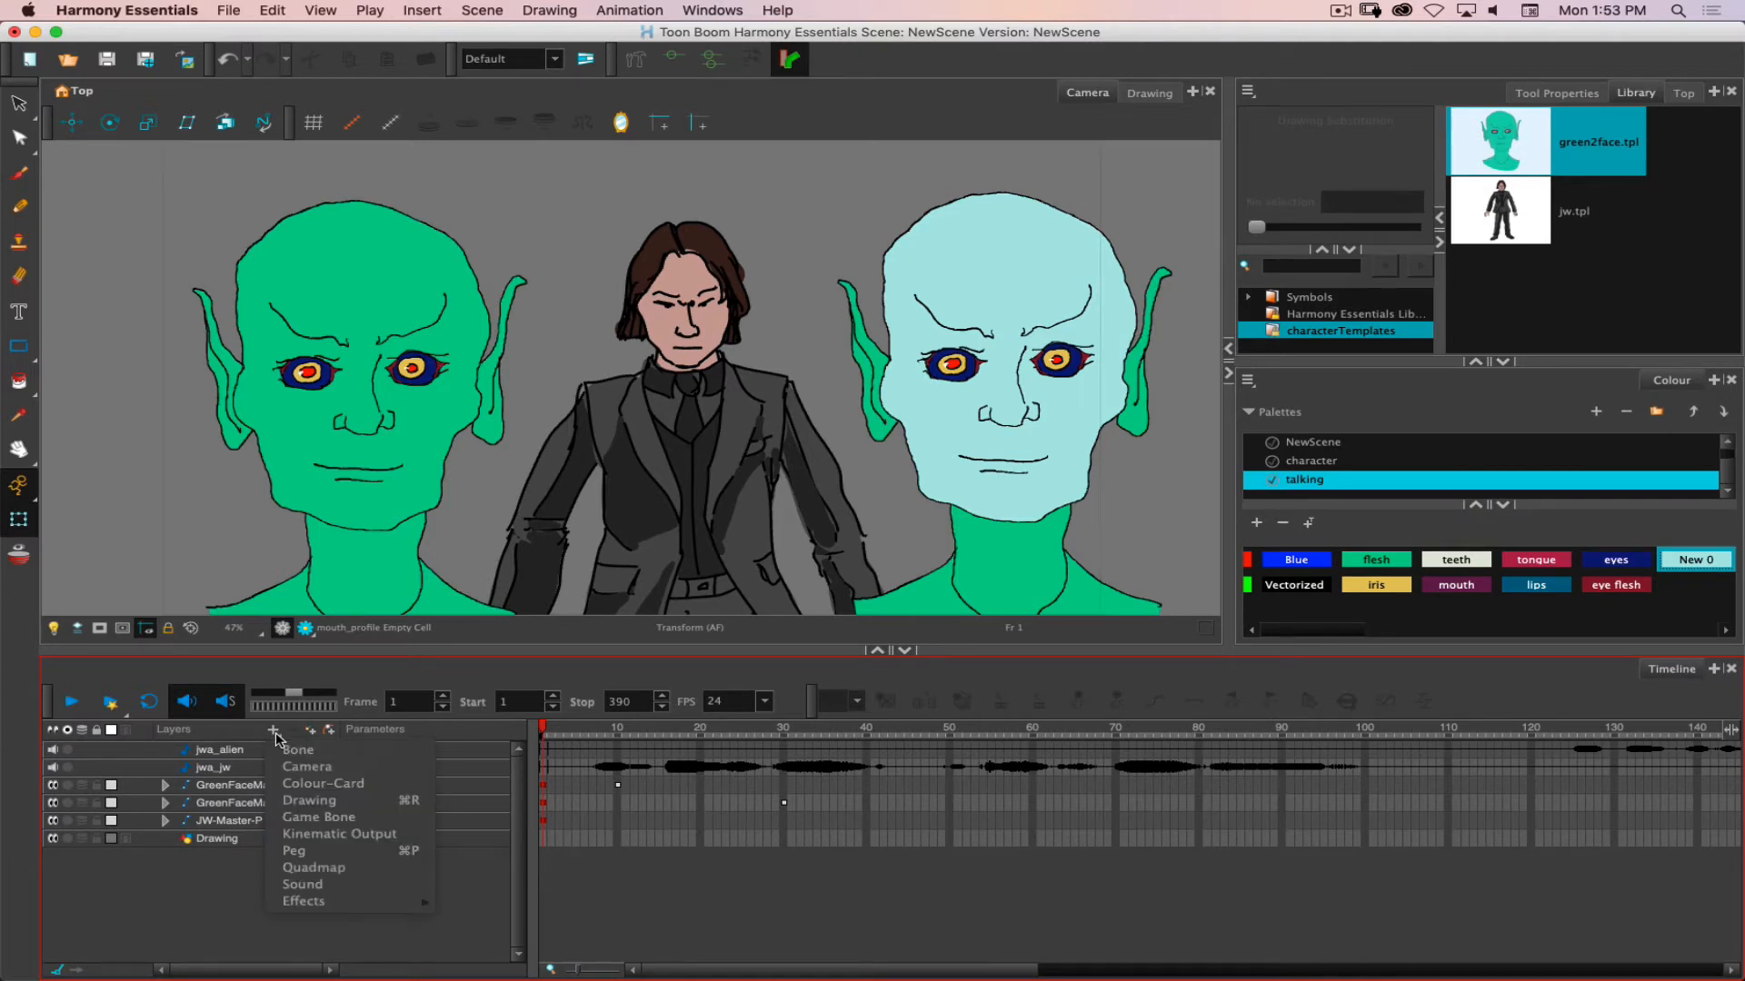
pyautogui.click(319, 771)
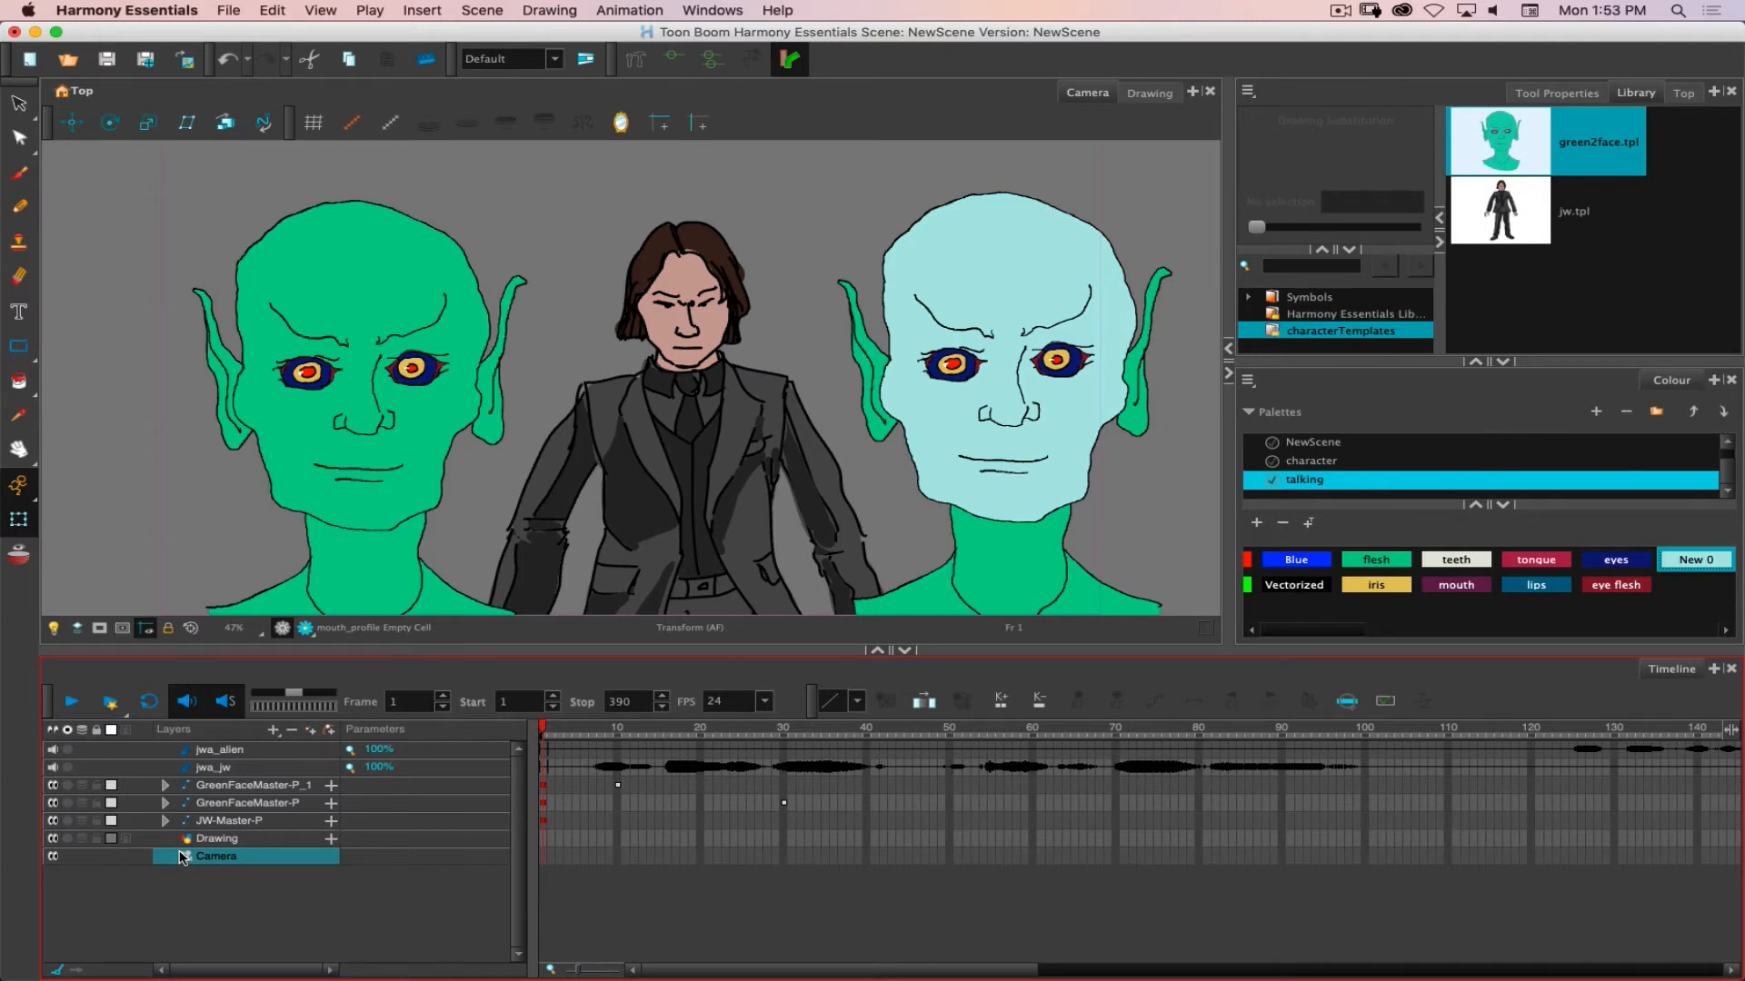
pyautogui.click(329, 734)
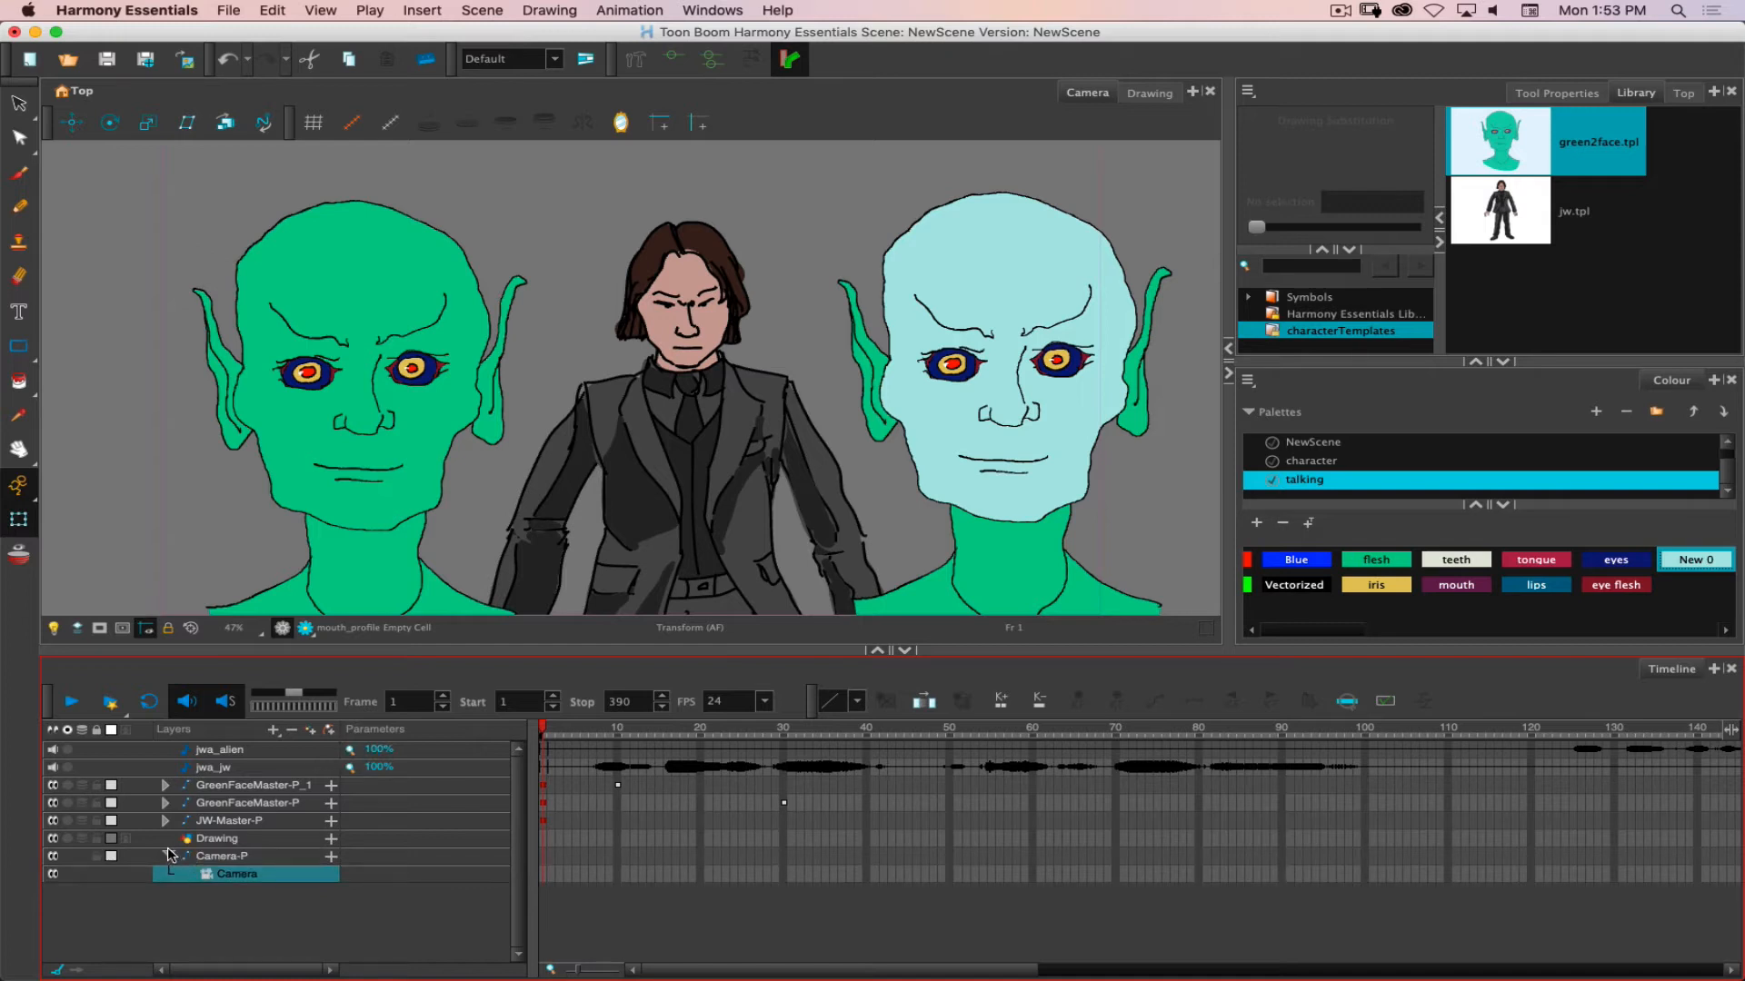
pyautogui.click(171, 855)
pyautogui.click(167, 856)
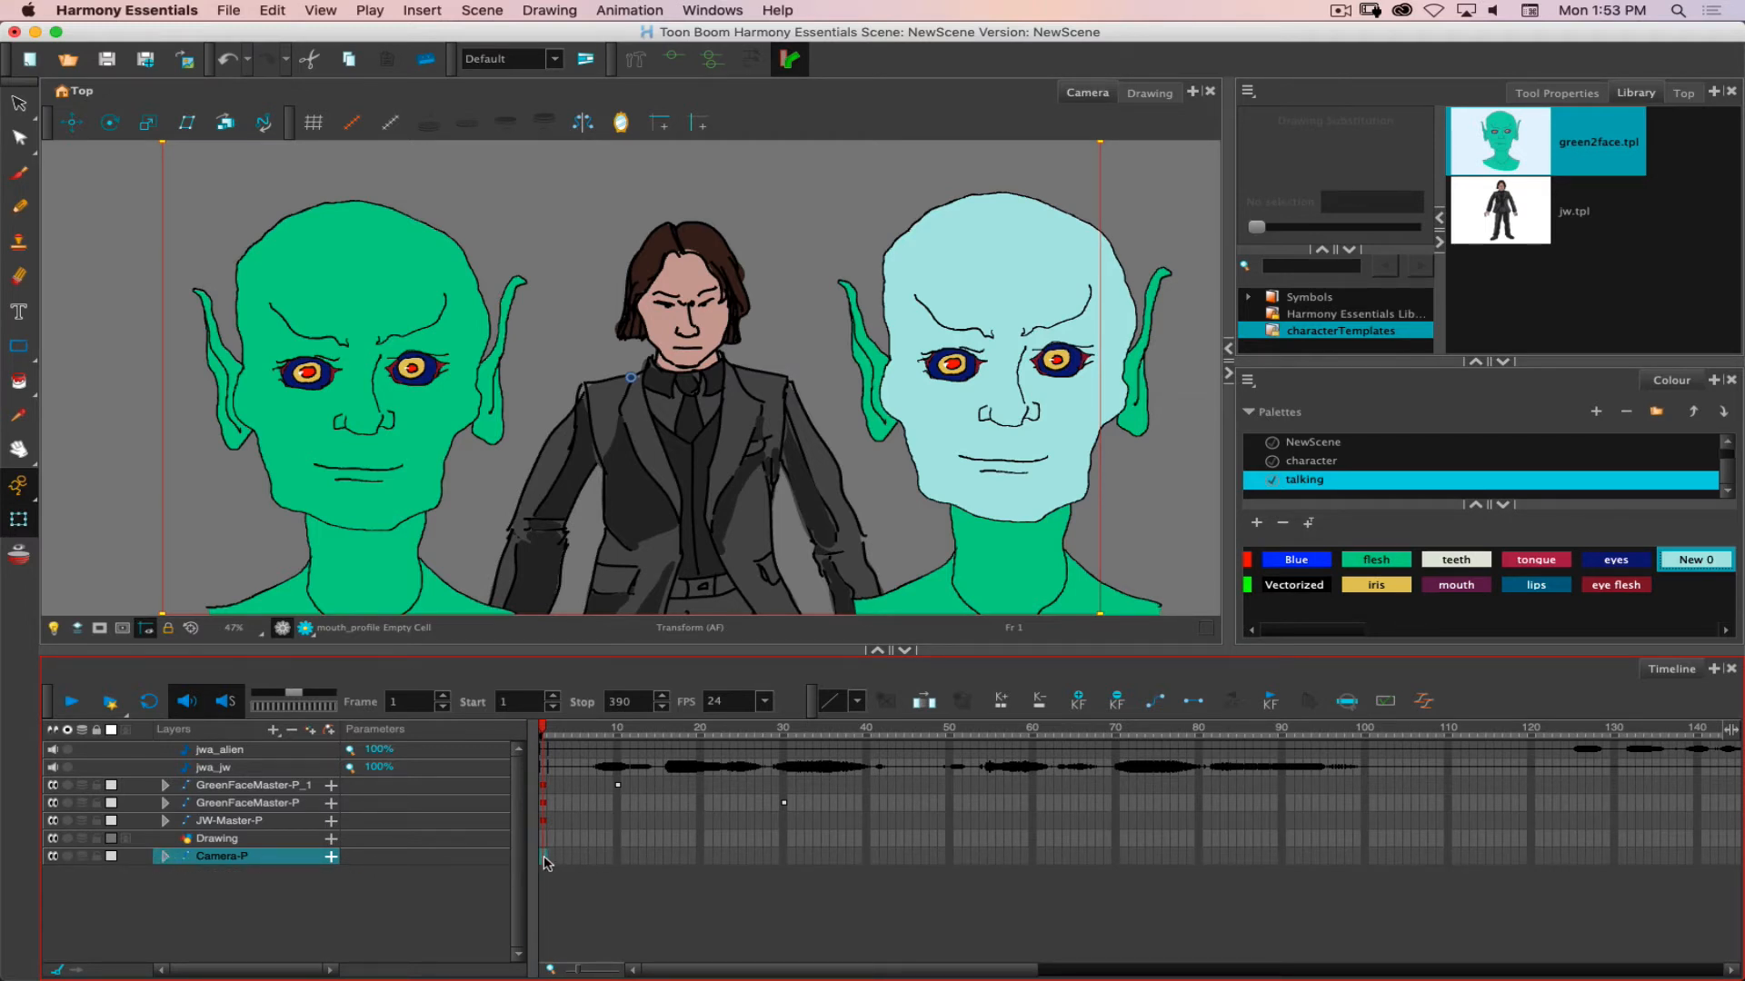
pyautogui.click(544, 859)
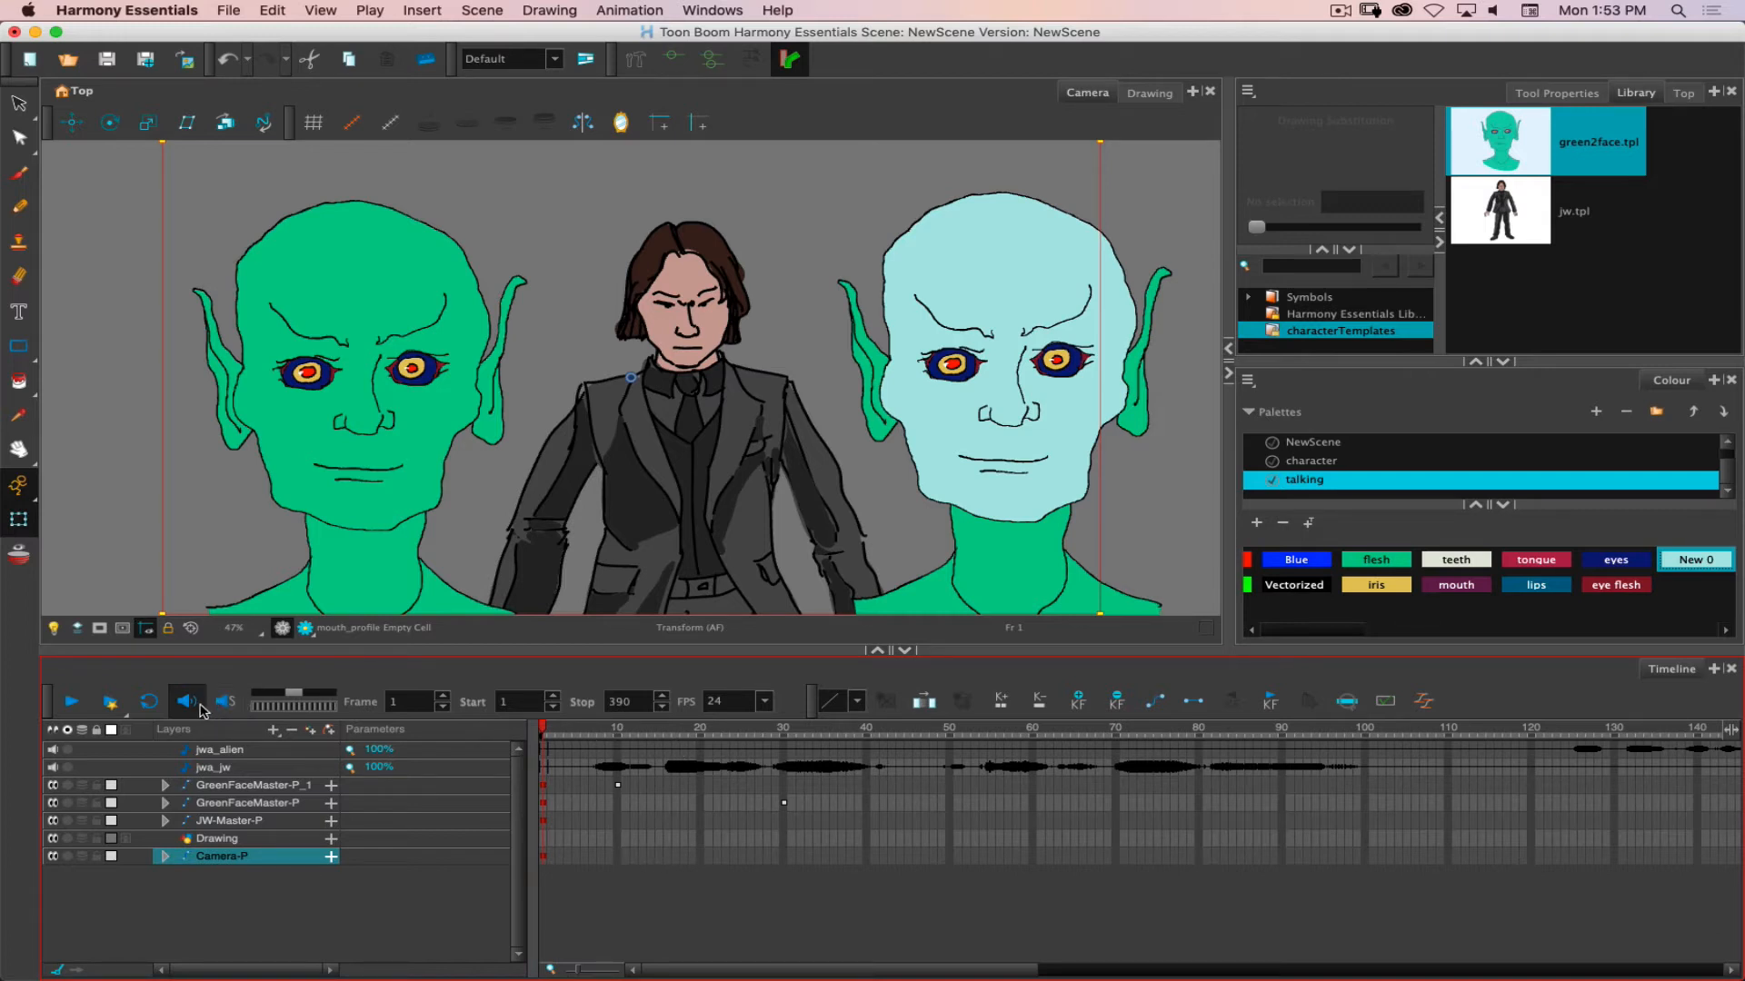
# At frame 10, scale the Camera-P frame down so it closes in on JW's head and upper body.
pyautogui.click(576, 729)
pyautogui.moveTo(576, 731); pyautogui.dragTo(617, 734)
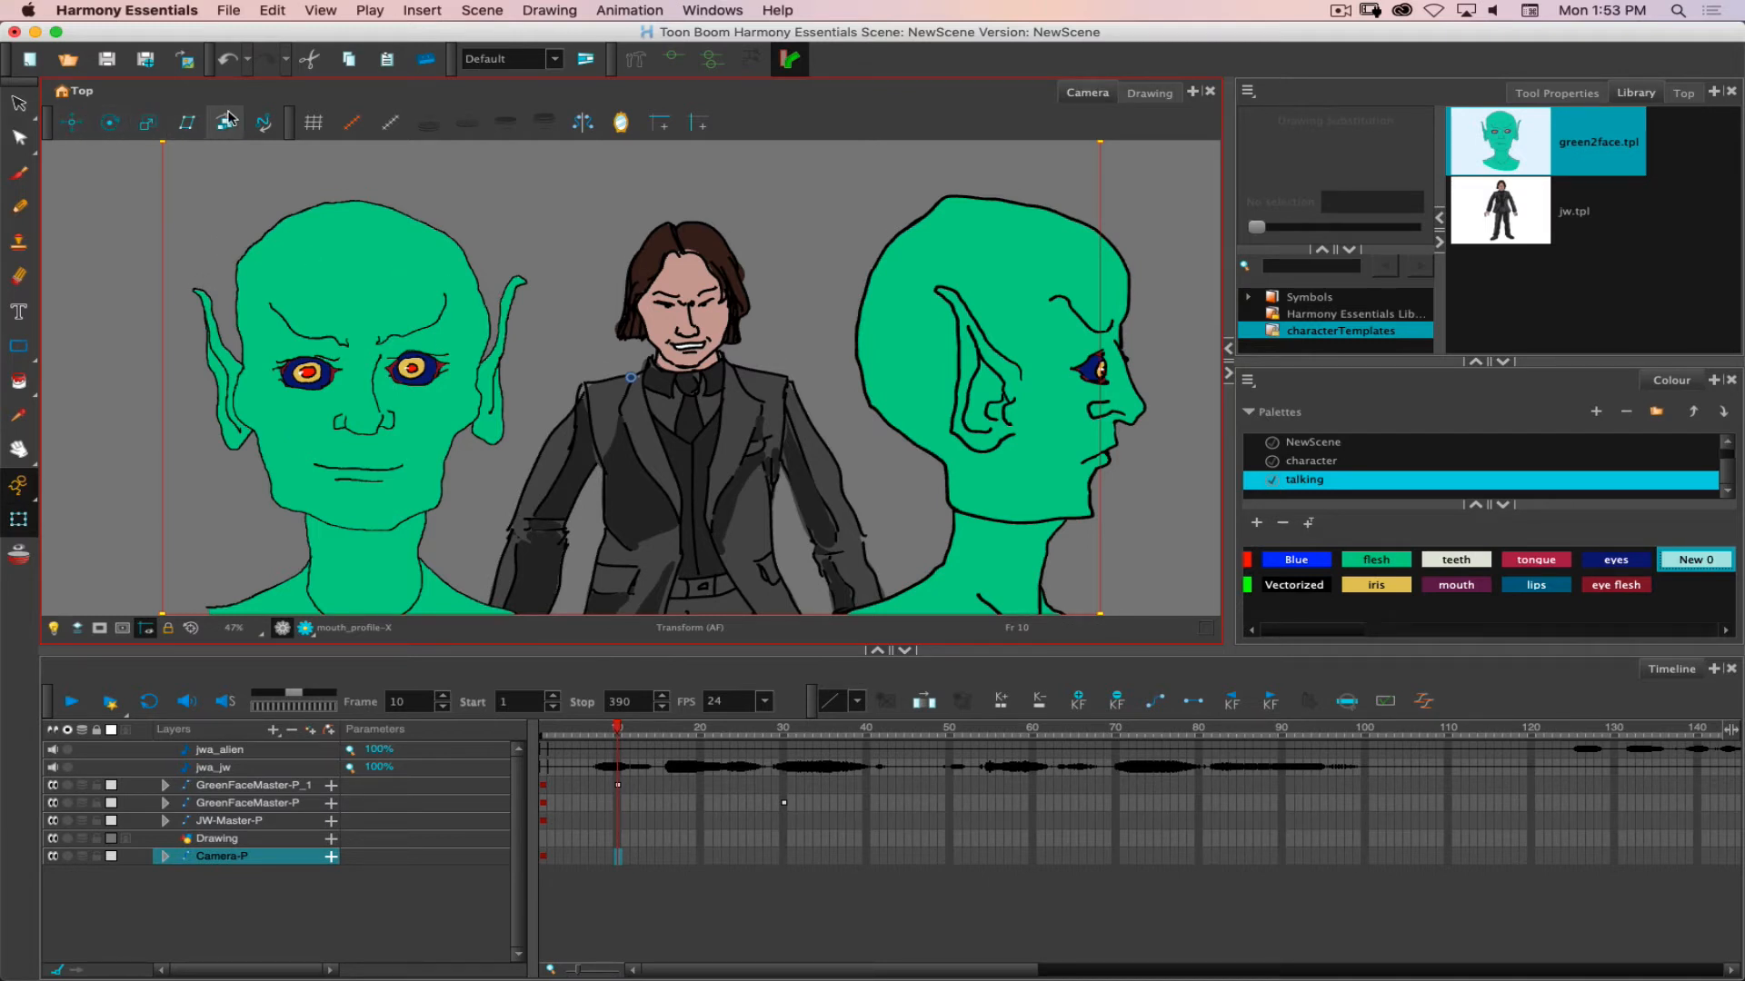
pyautogui.click(140, 128)
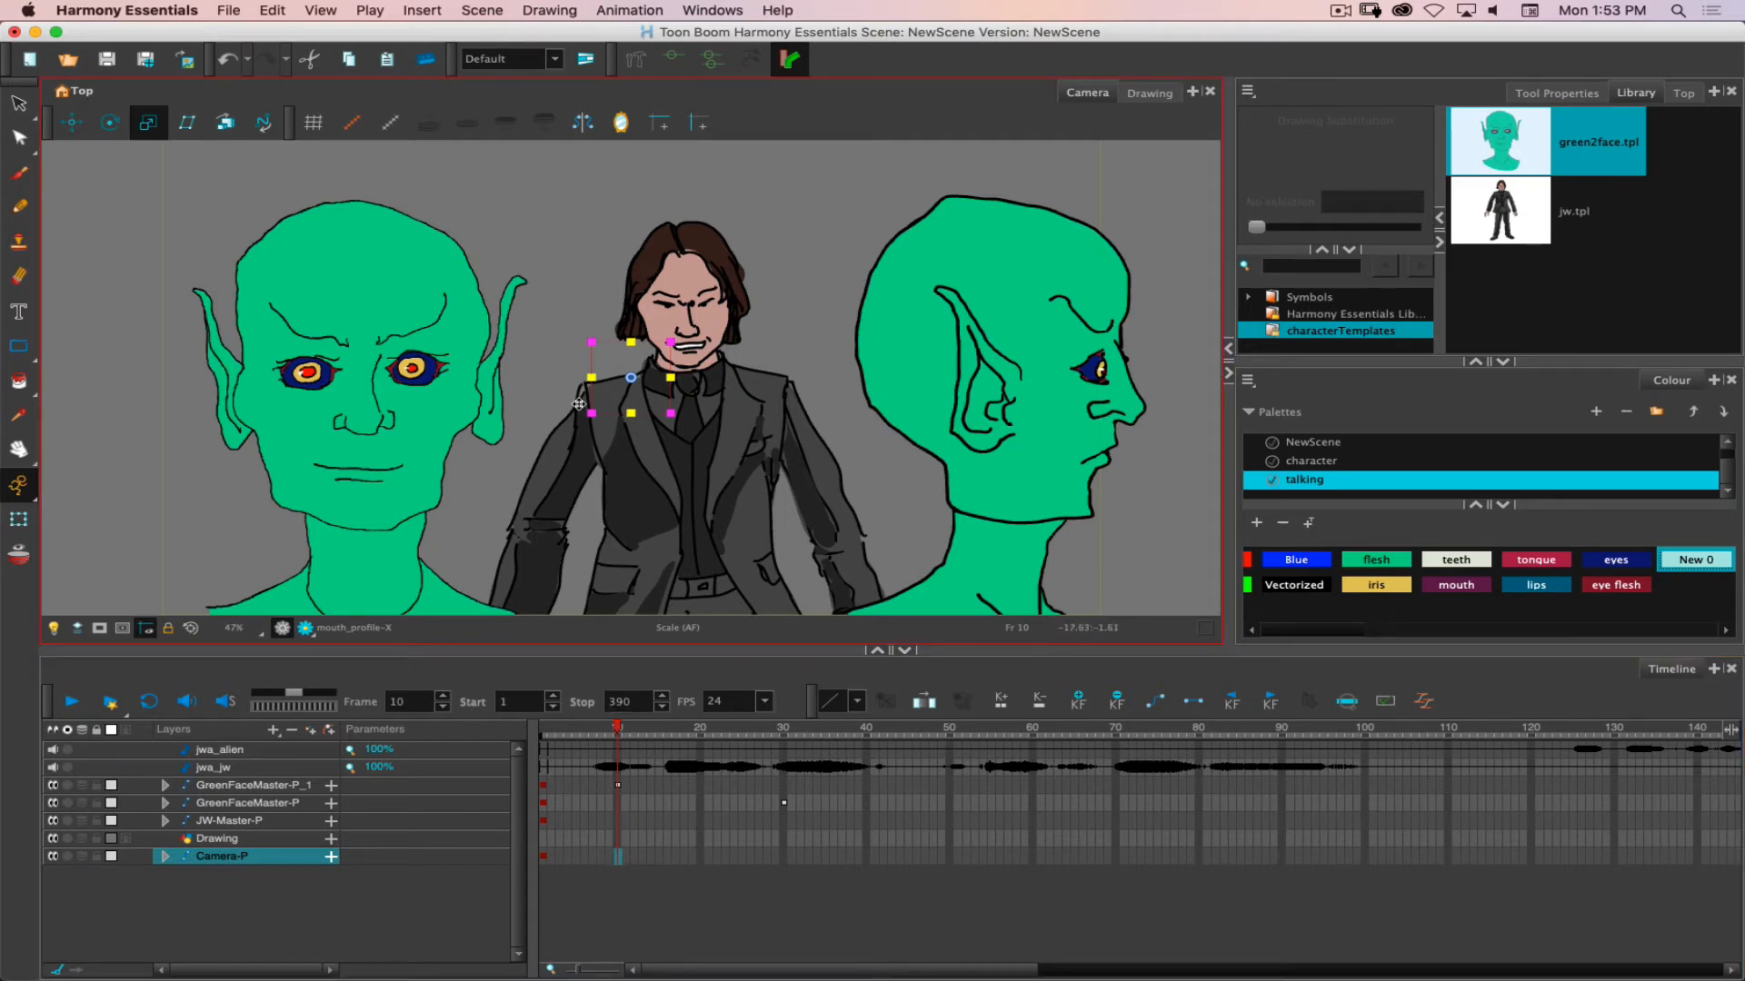
pyautogui.click(18, 519)
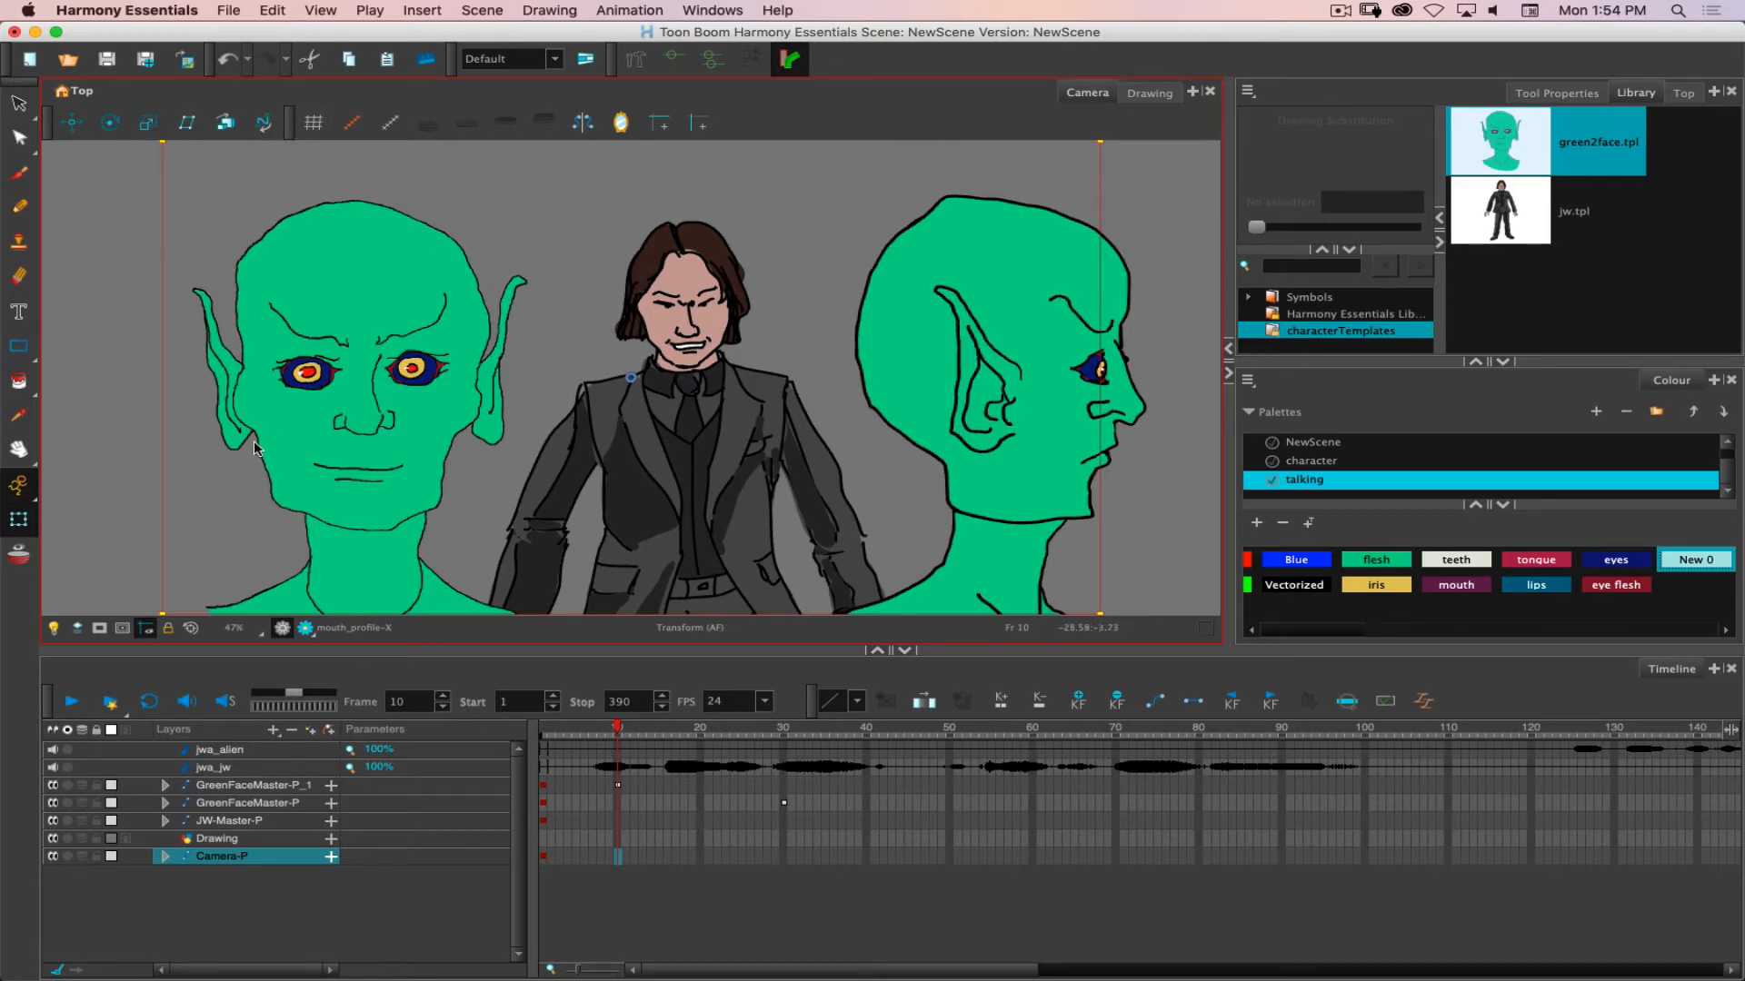
pyautogui.scroll(-4, 383, 479)
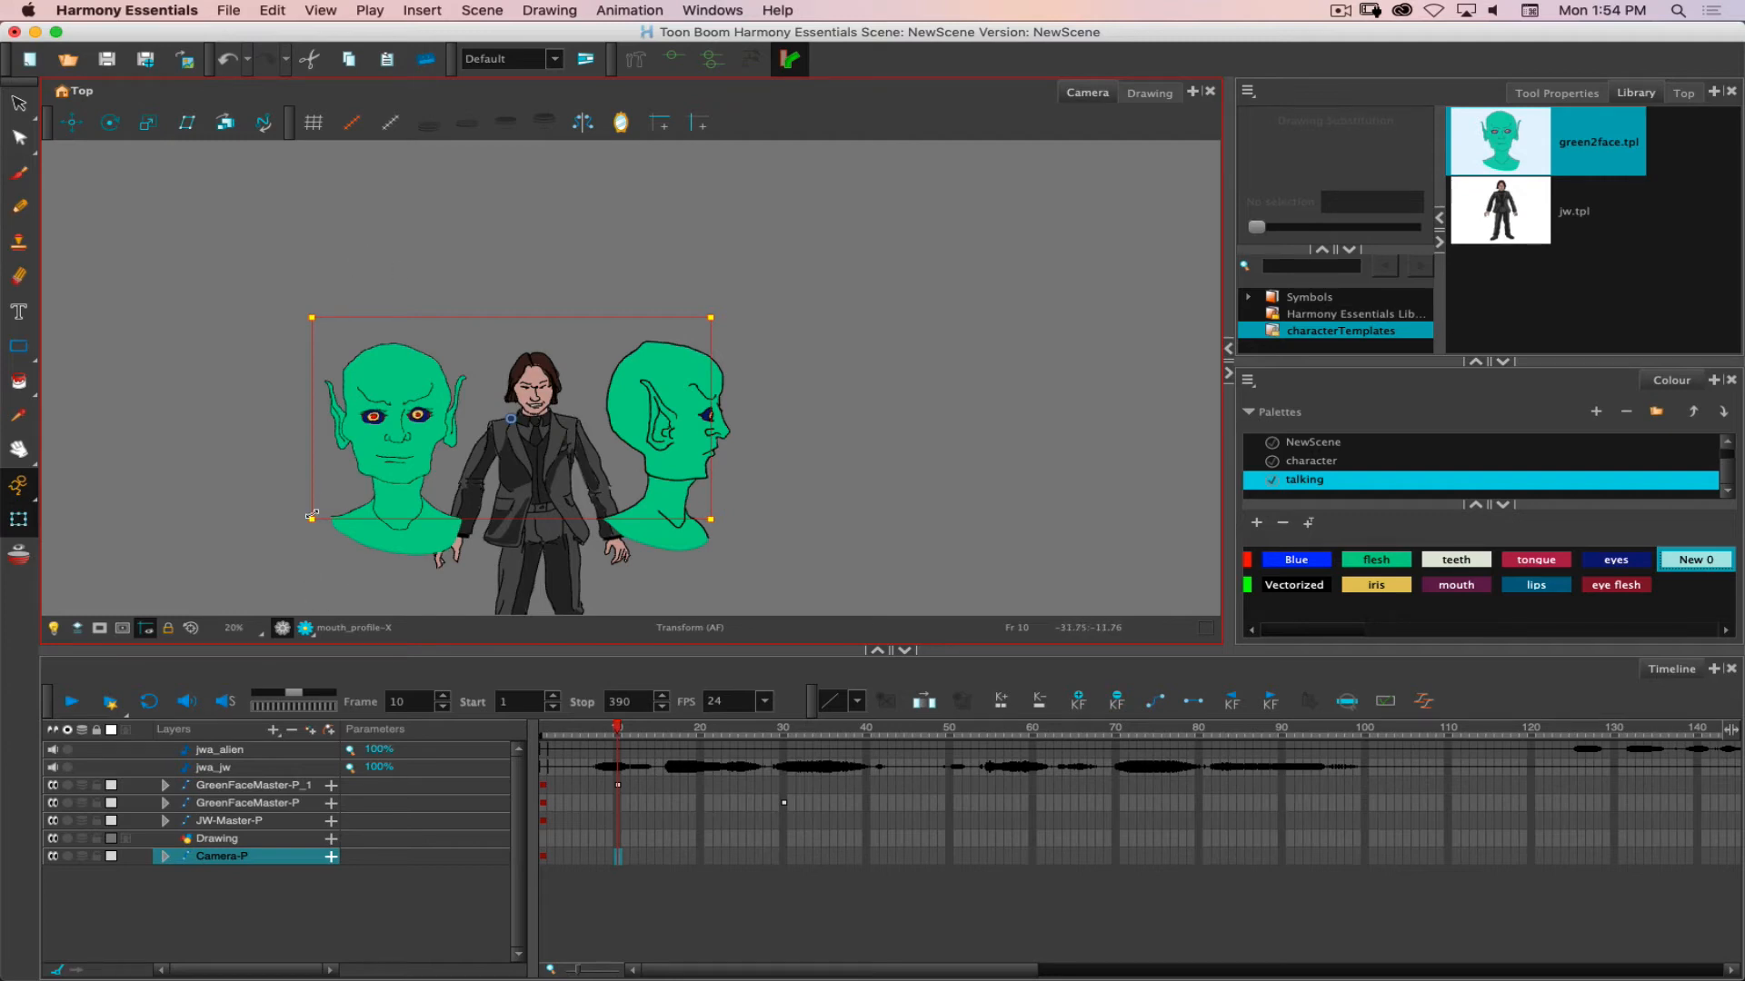
pyautogui.moveTo(314, 519); pyautogui.dragTo(527, 400)
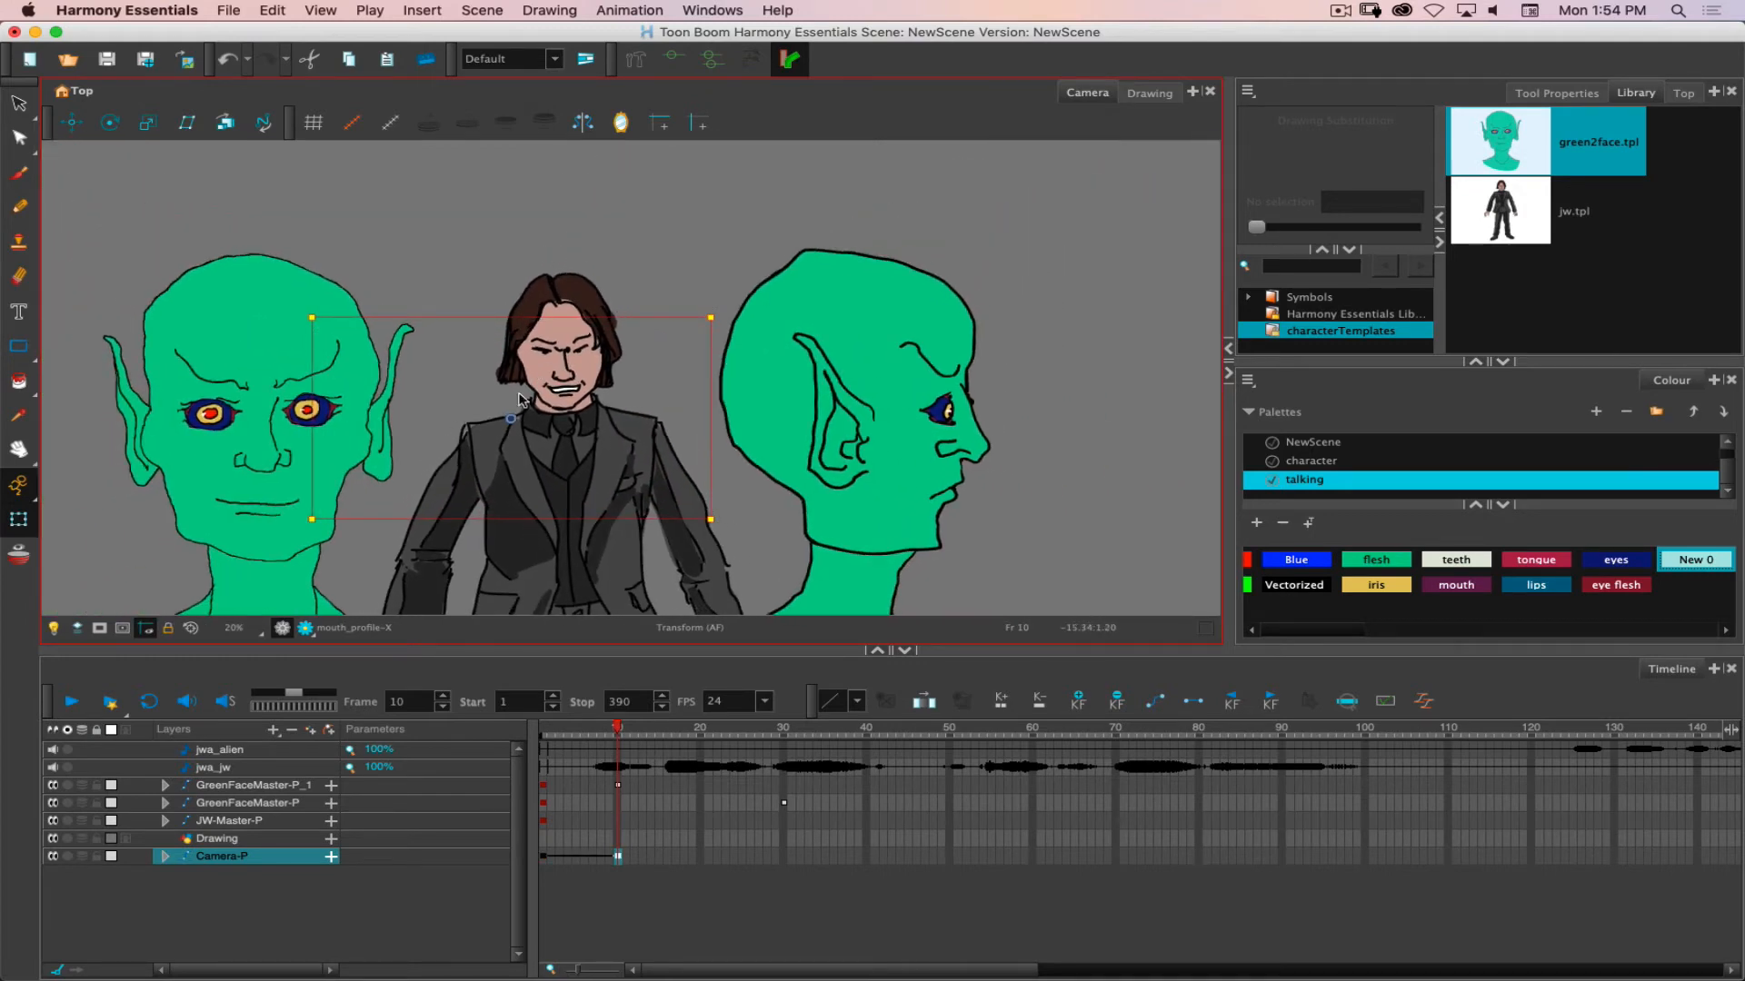
# Translate the camera at frame 10 to bring JW's face near its centre, and move the playhead to frame 28.
pyautogui.scroll(4, 412, 498)
pyautogui.scroll(-7, 412, 498)
pyautogui.scroll(3, 412, 498)
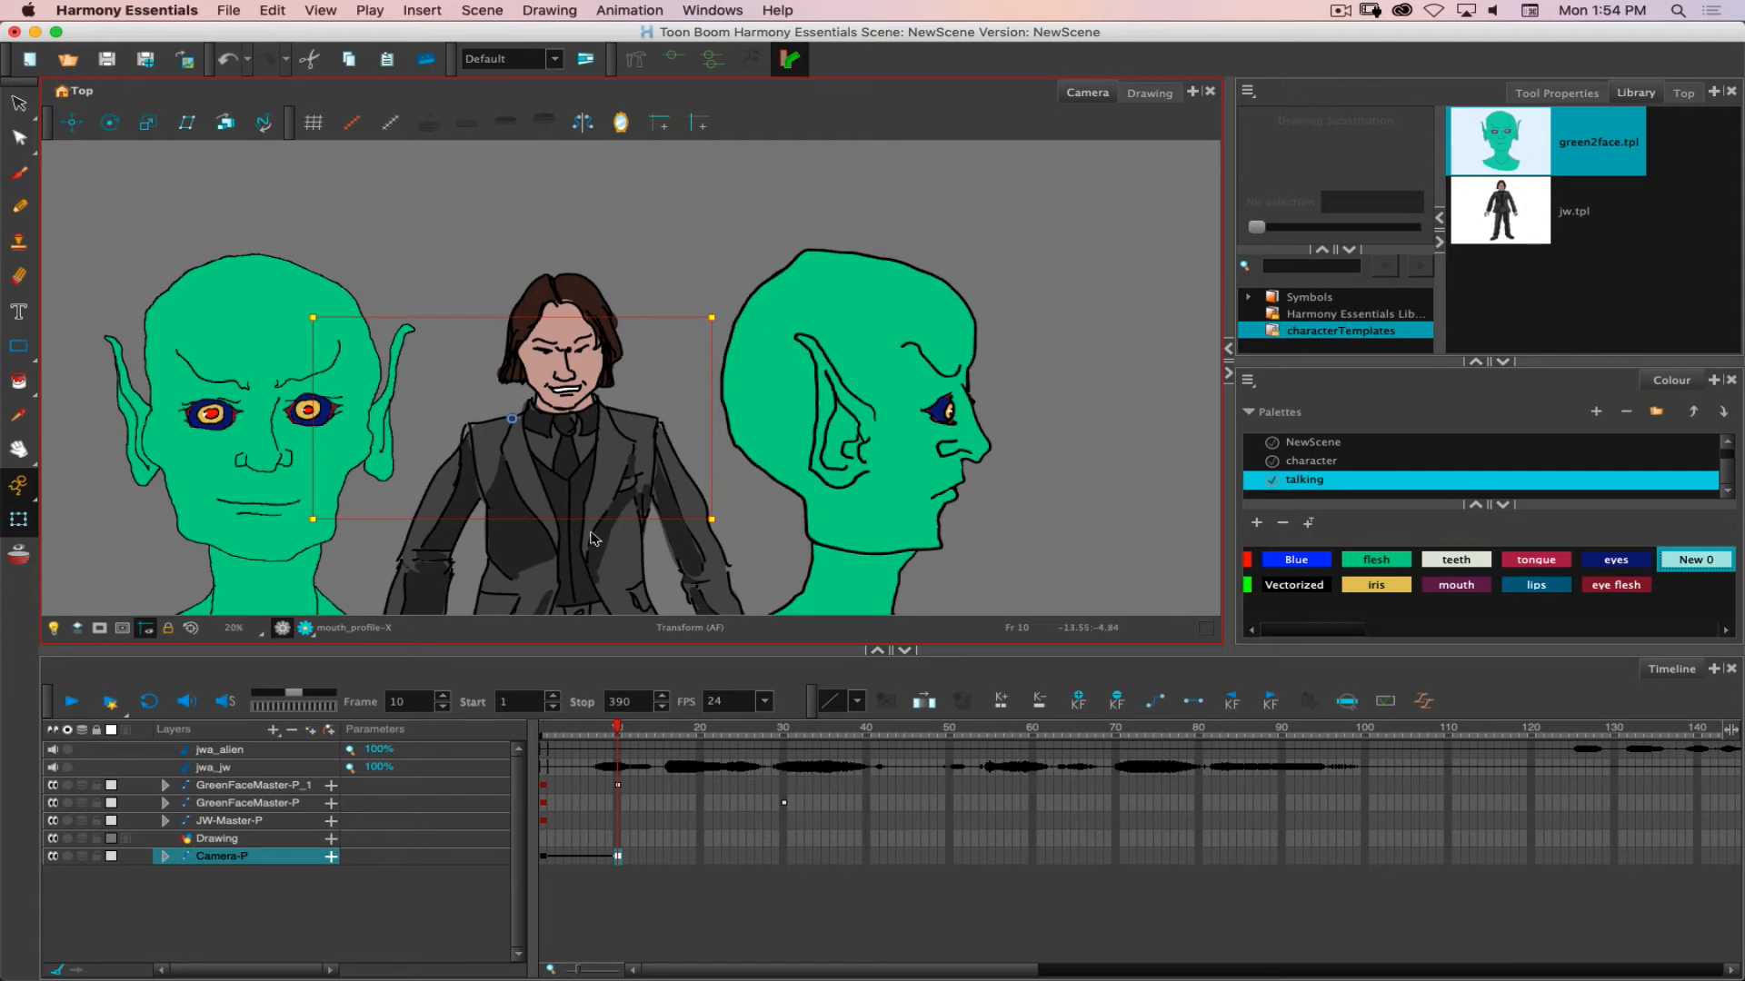
pyautogui.click(80, 125)
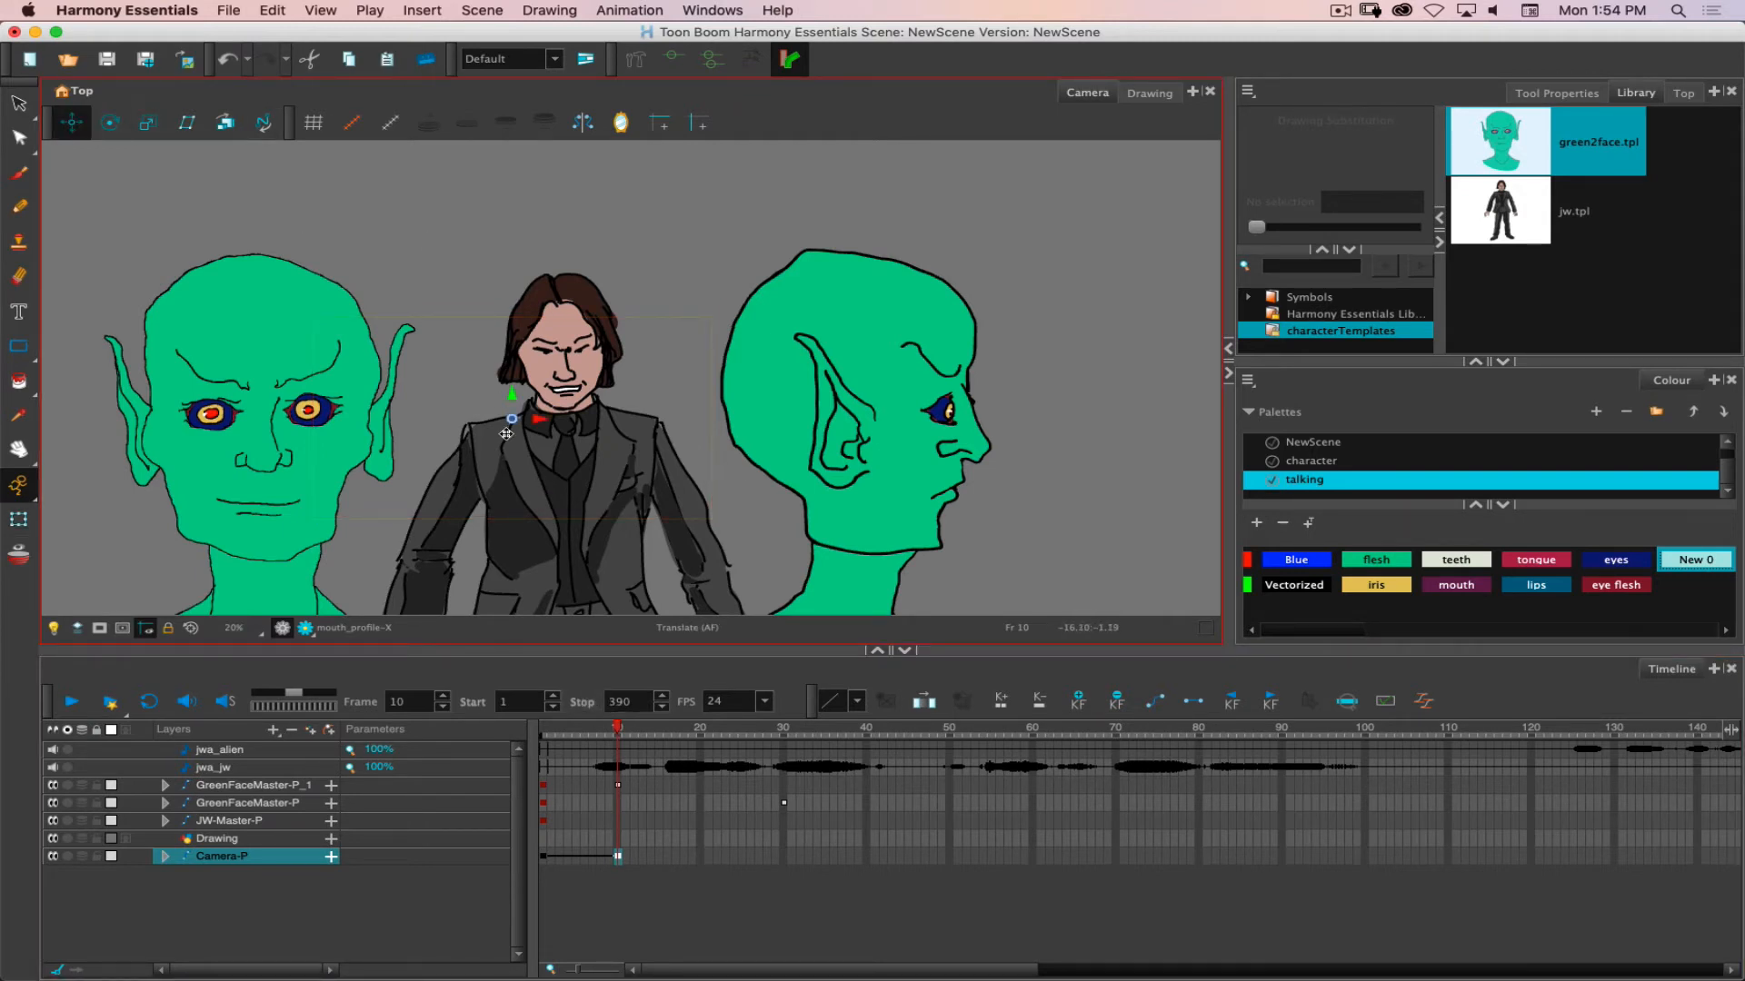
pyautogui.moveTo(533, 419); pyautogui.dragTo(519, 371)
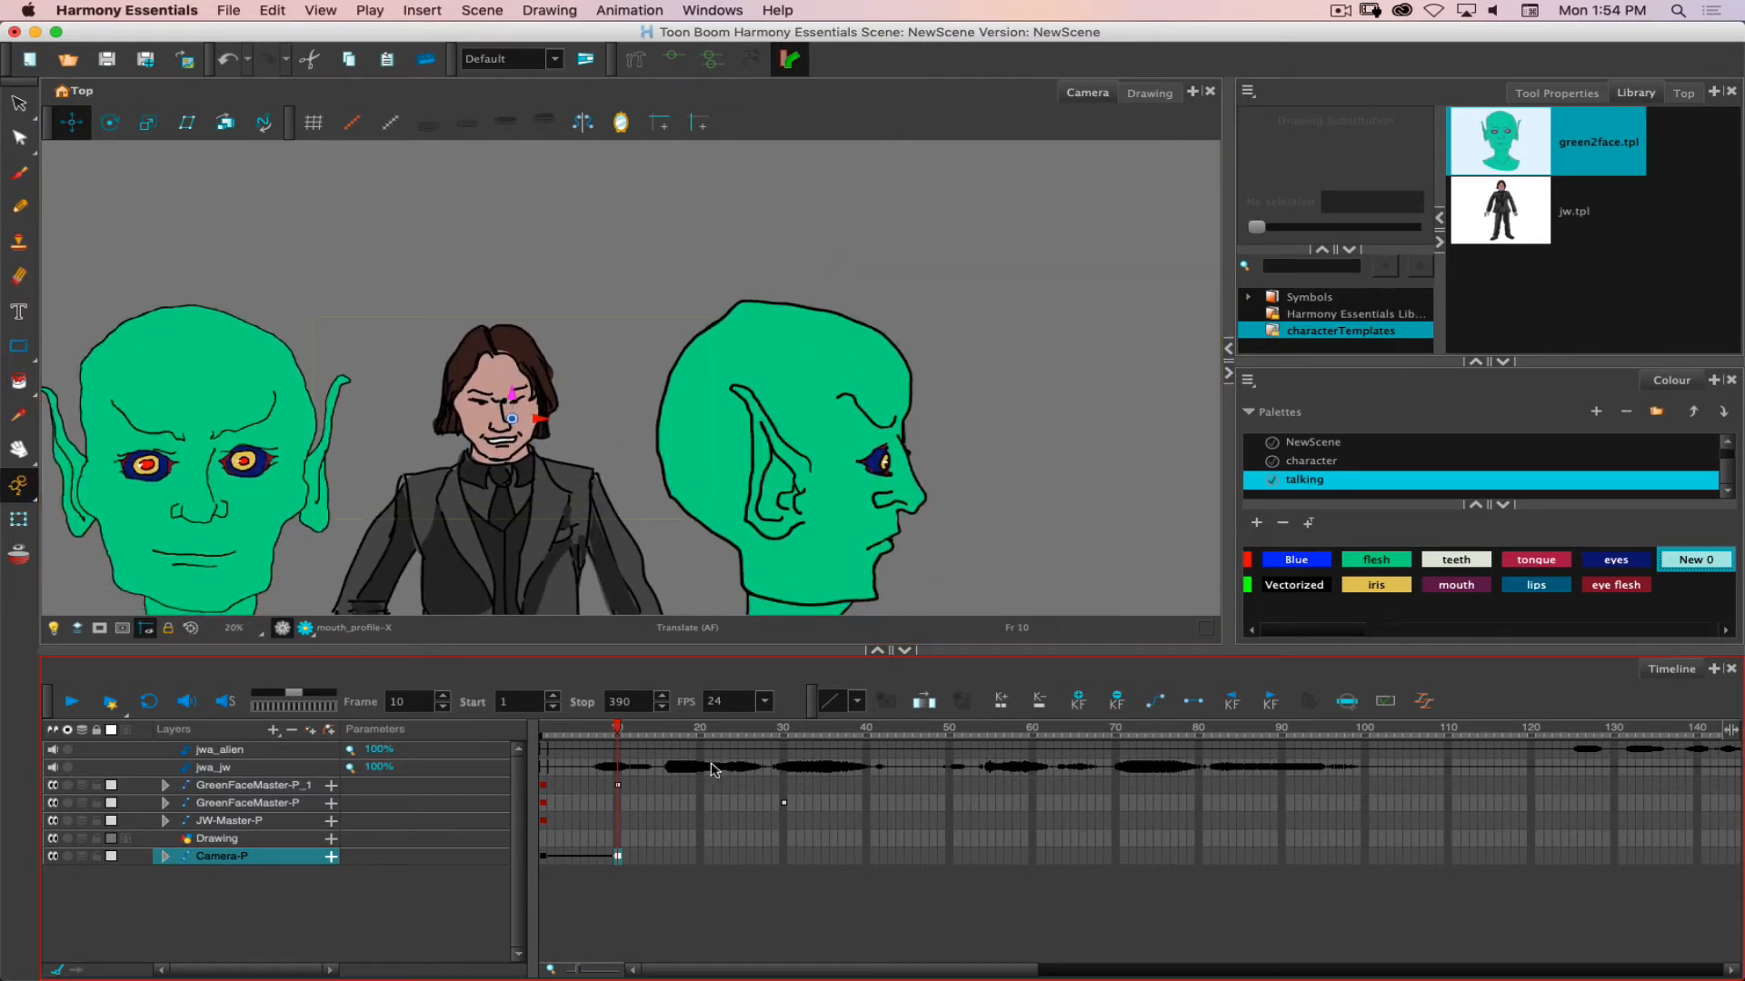
pyautogui.moveTo(616, 730); pyautogui.dragTo(767, 734)
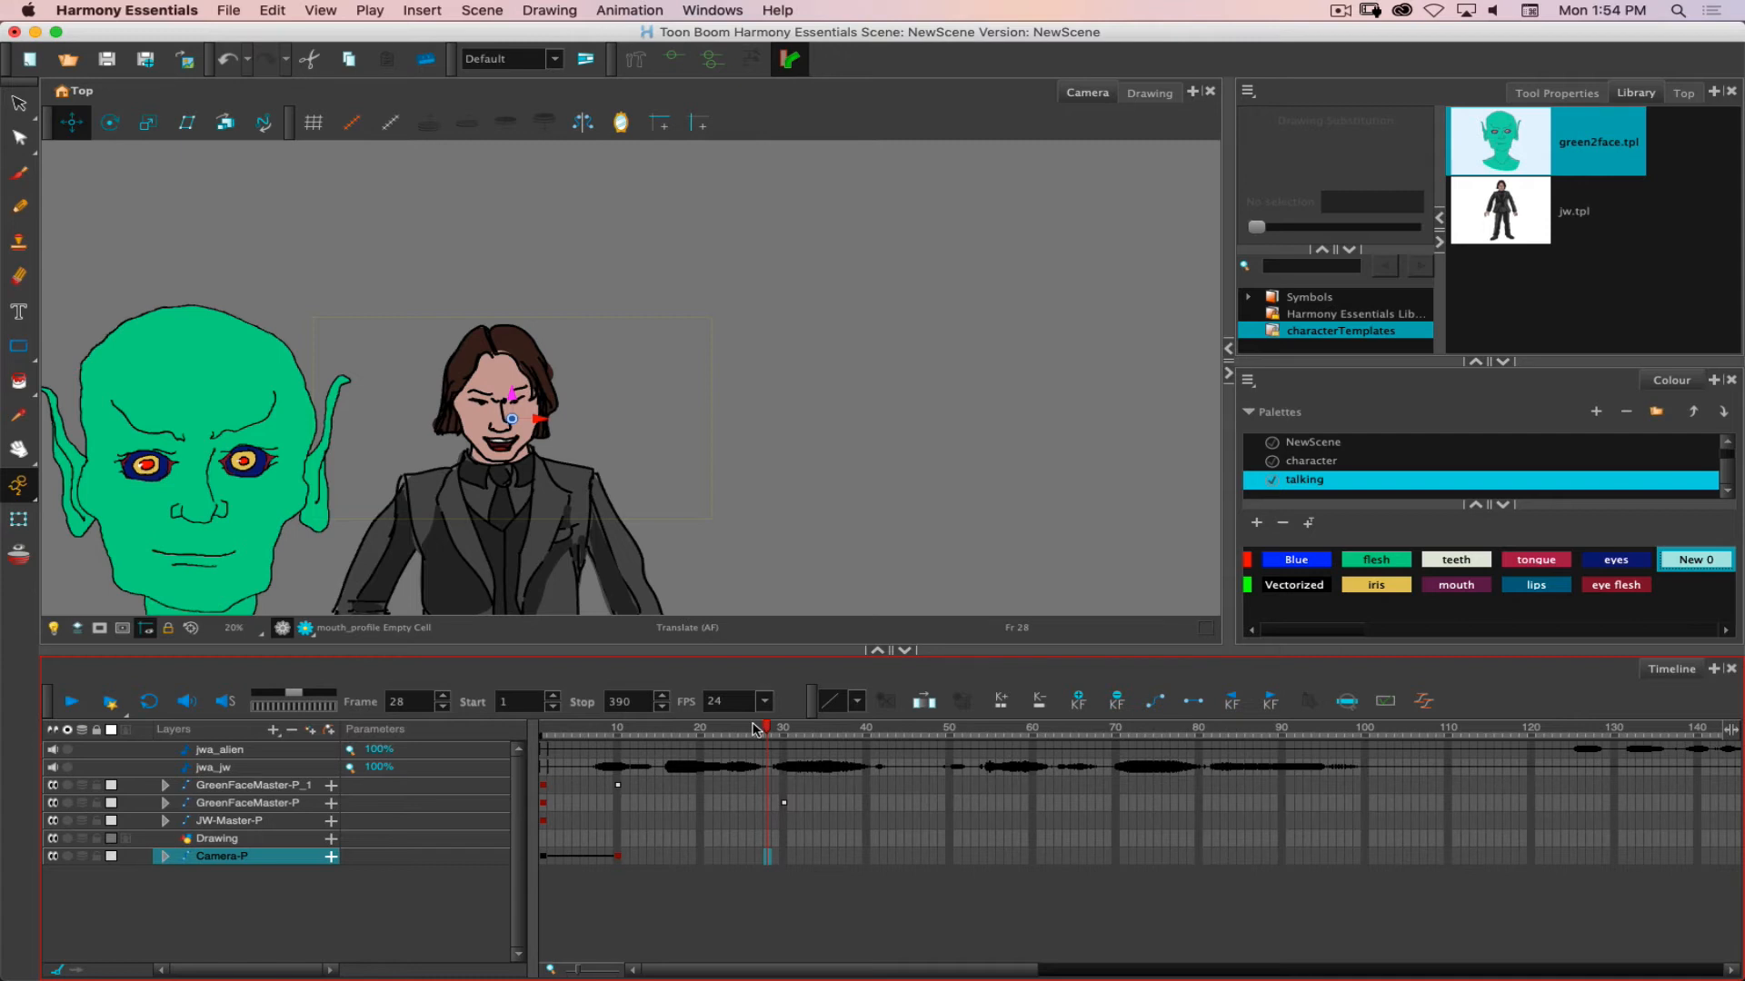
pyautogui.click(148, 123)
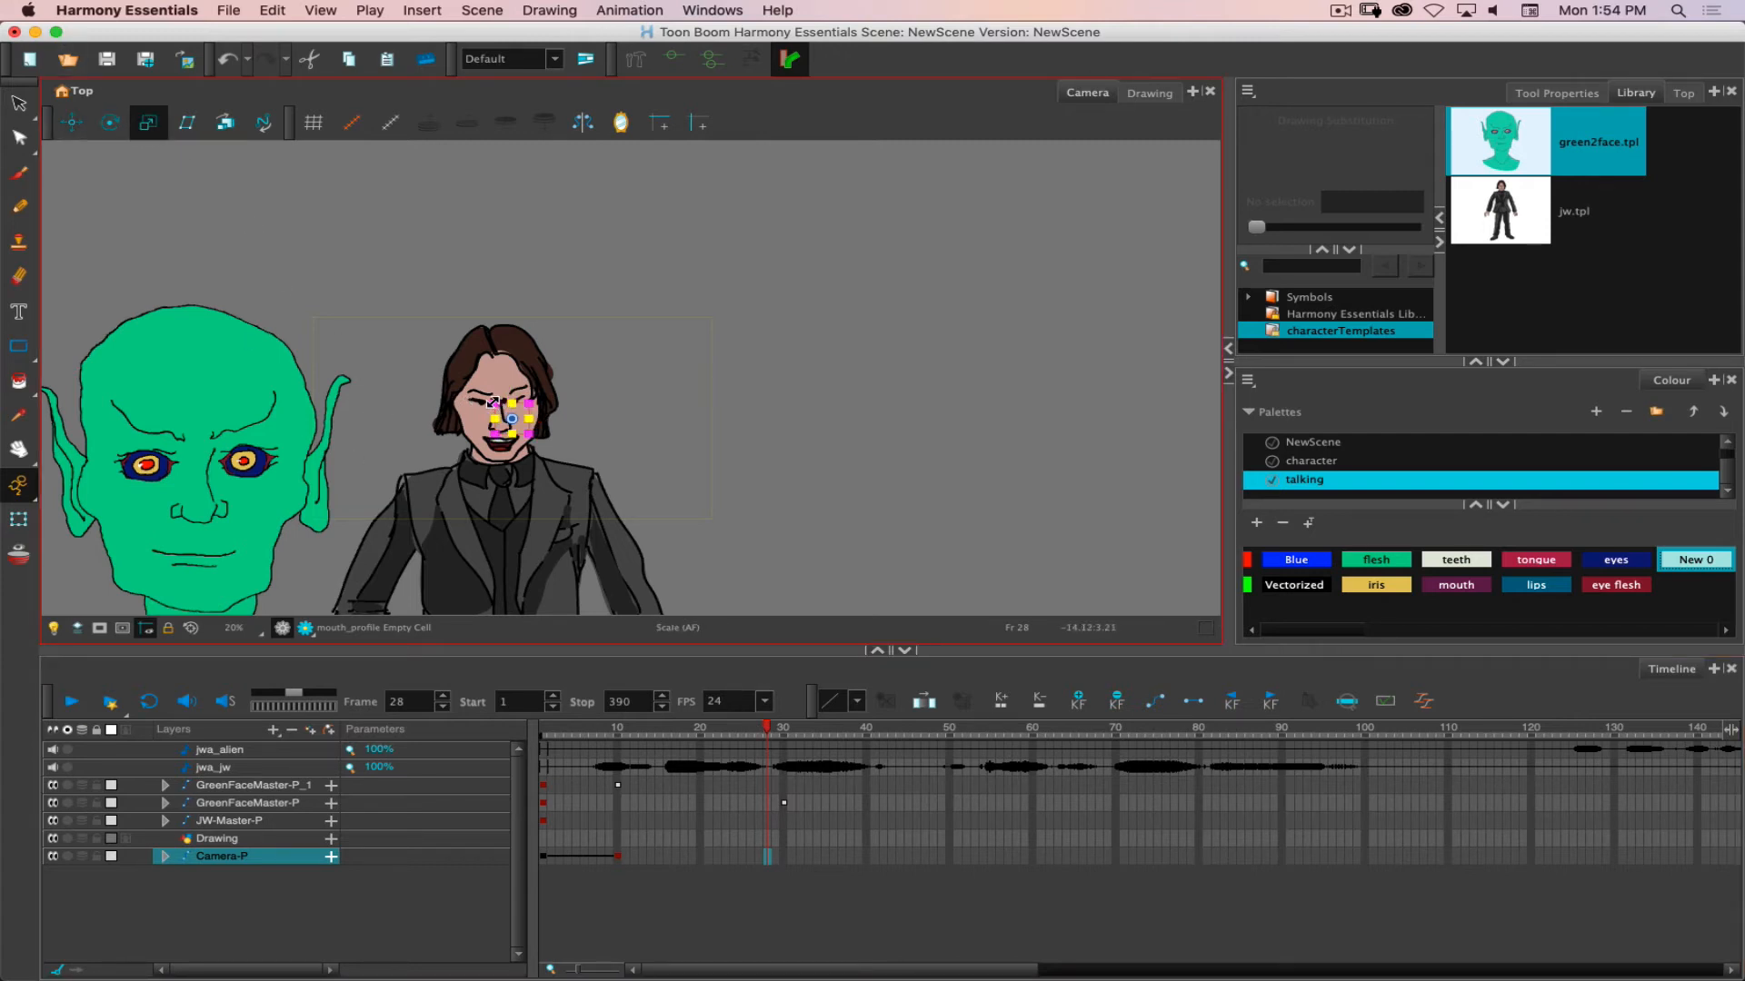
pyautogui.moveTo(485, 393); pyautogui.dragTo(475, 386)
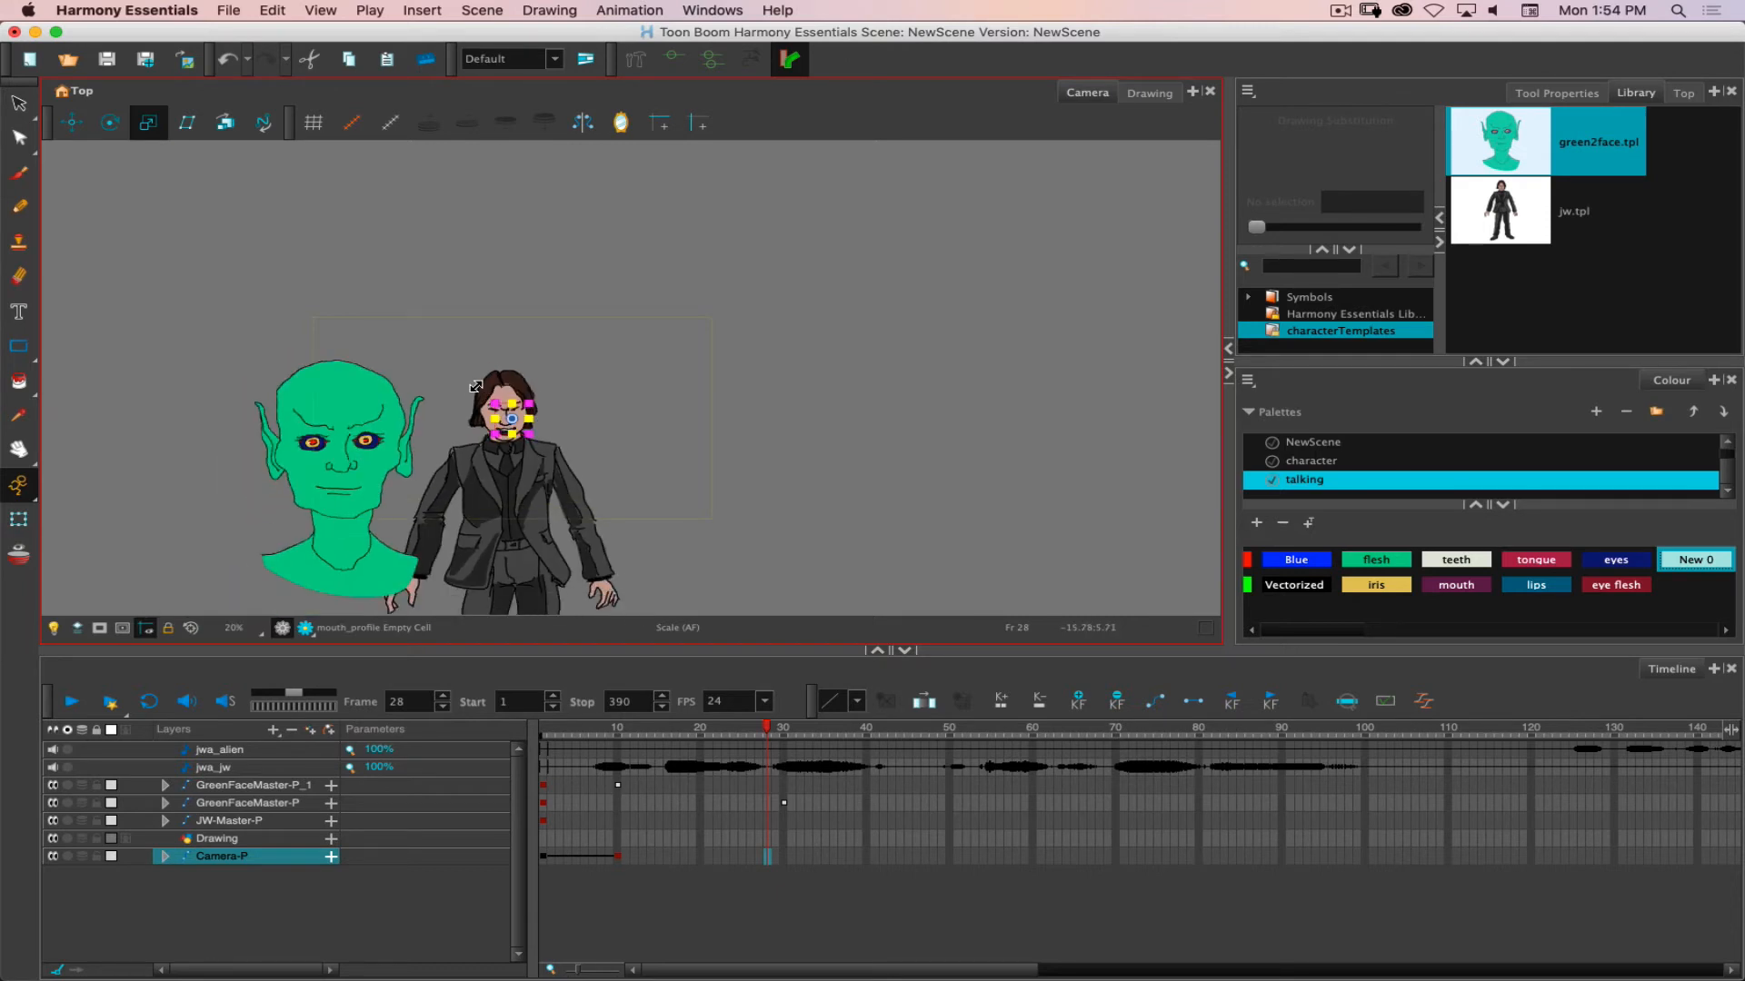
pyautogui.press('super+z')
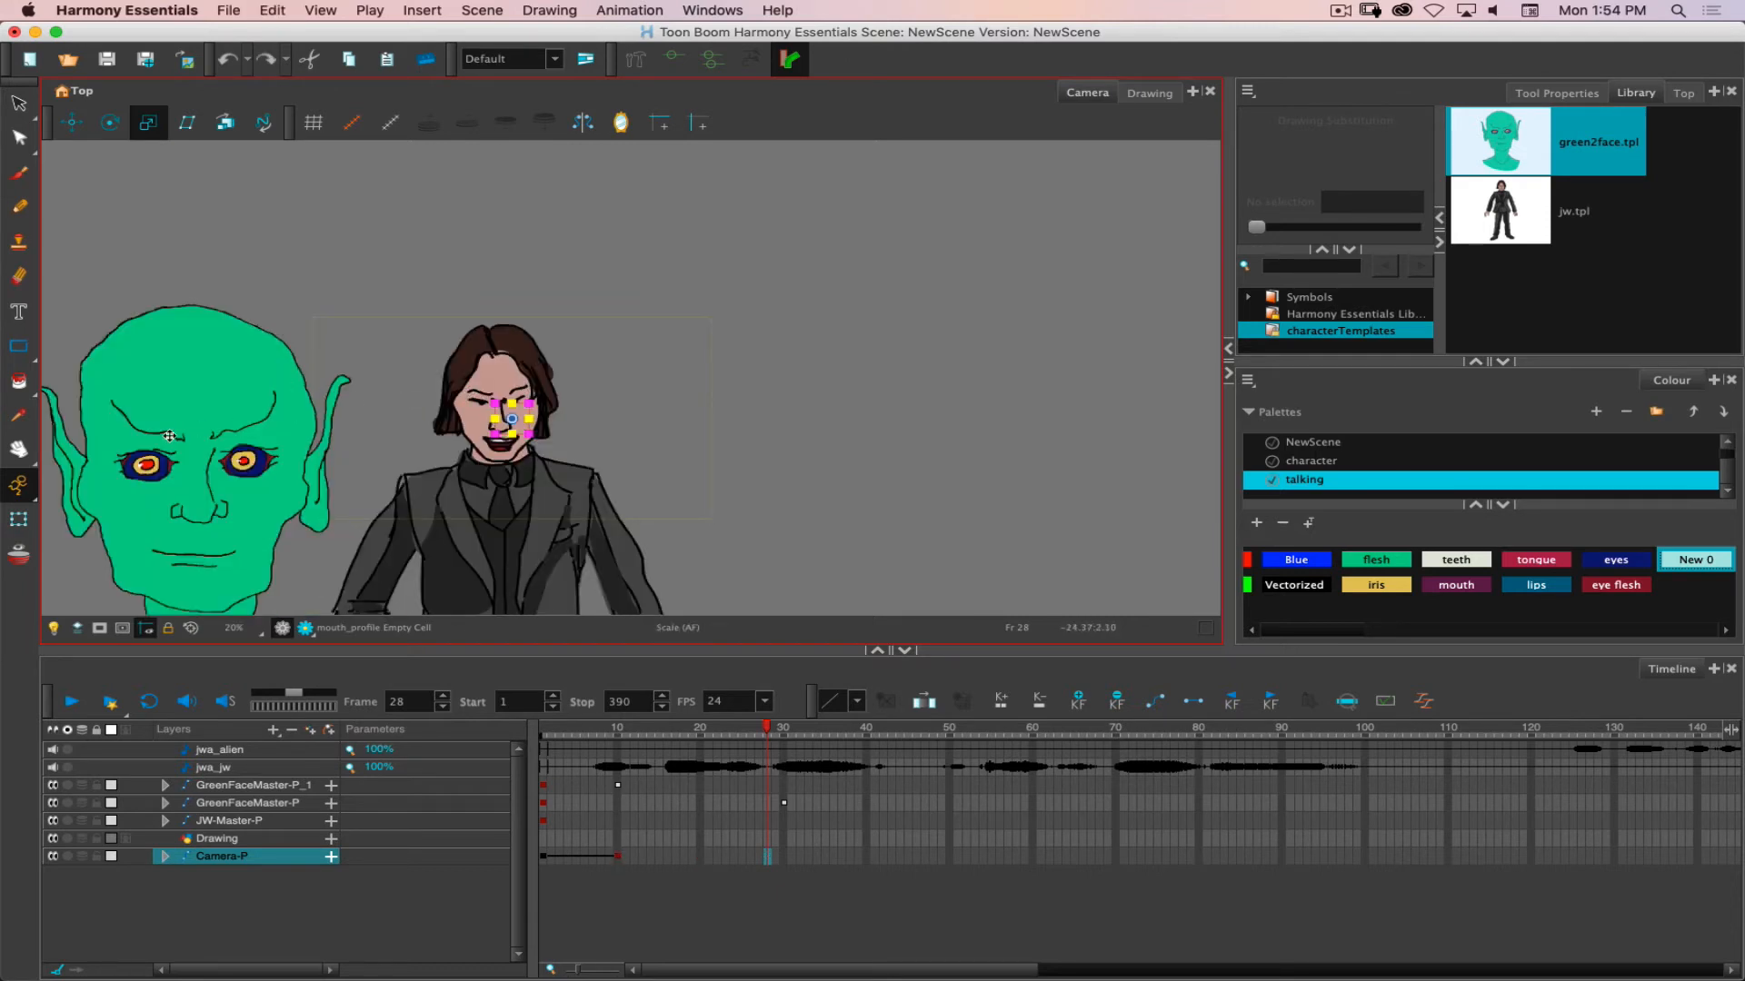
# Scale the camera frame down at frame 28 into a close-up of JW's face.
pyautogui.click(26, 517)
pyautogui.moveTo(309, 317); pyautogui.dragTo(468, 391)
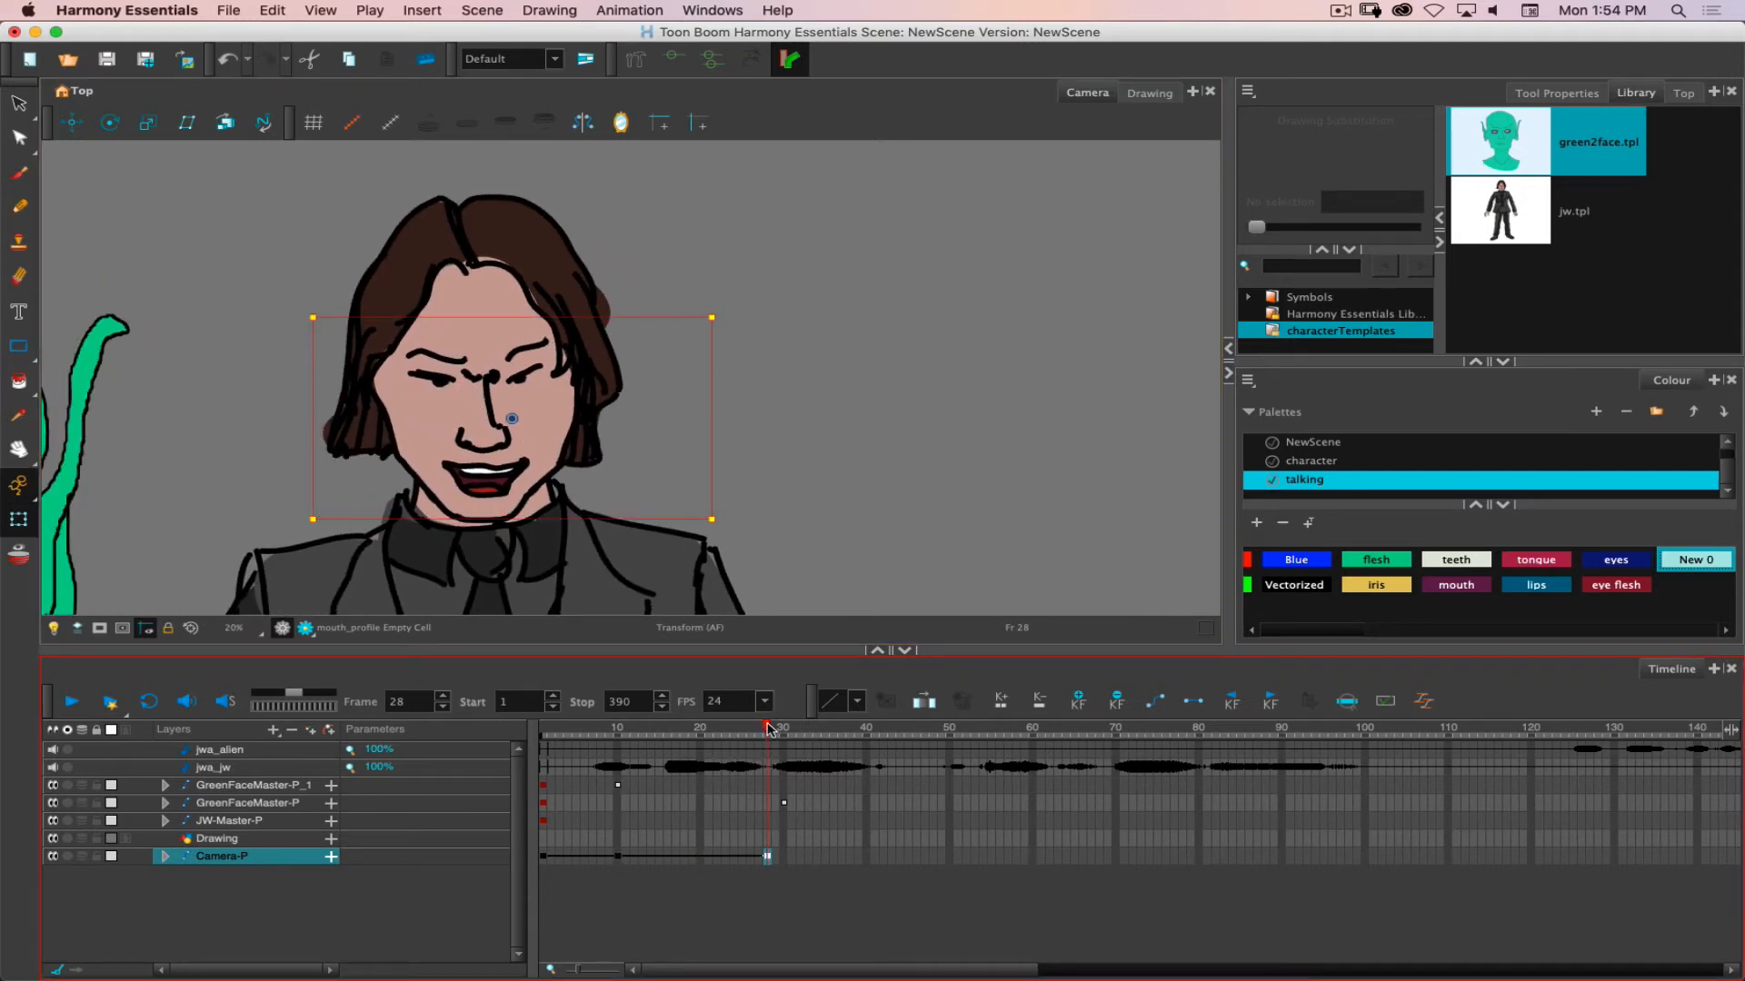
# Set Camera-P's frame 10 keyframe to stop-motion and scrub from frame 10 to frame 28 to check the cut.
pyautogui.moveTo(767, 727); pyautogui.dragTo(618, 729)
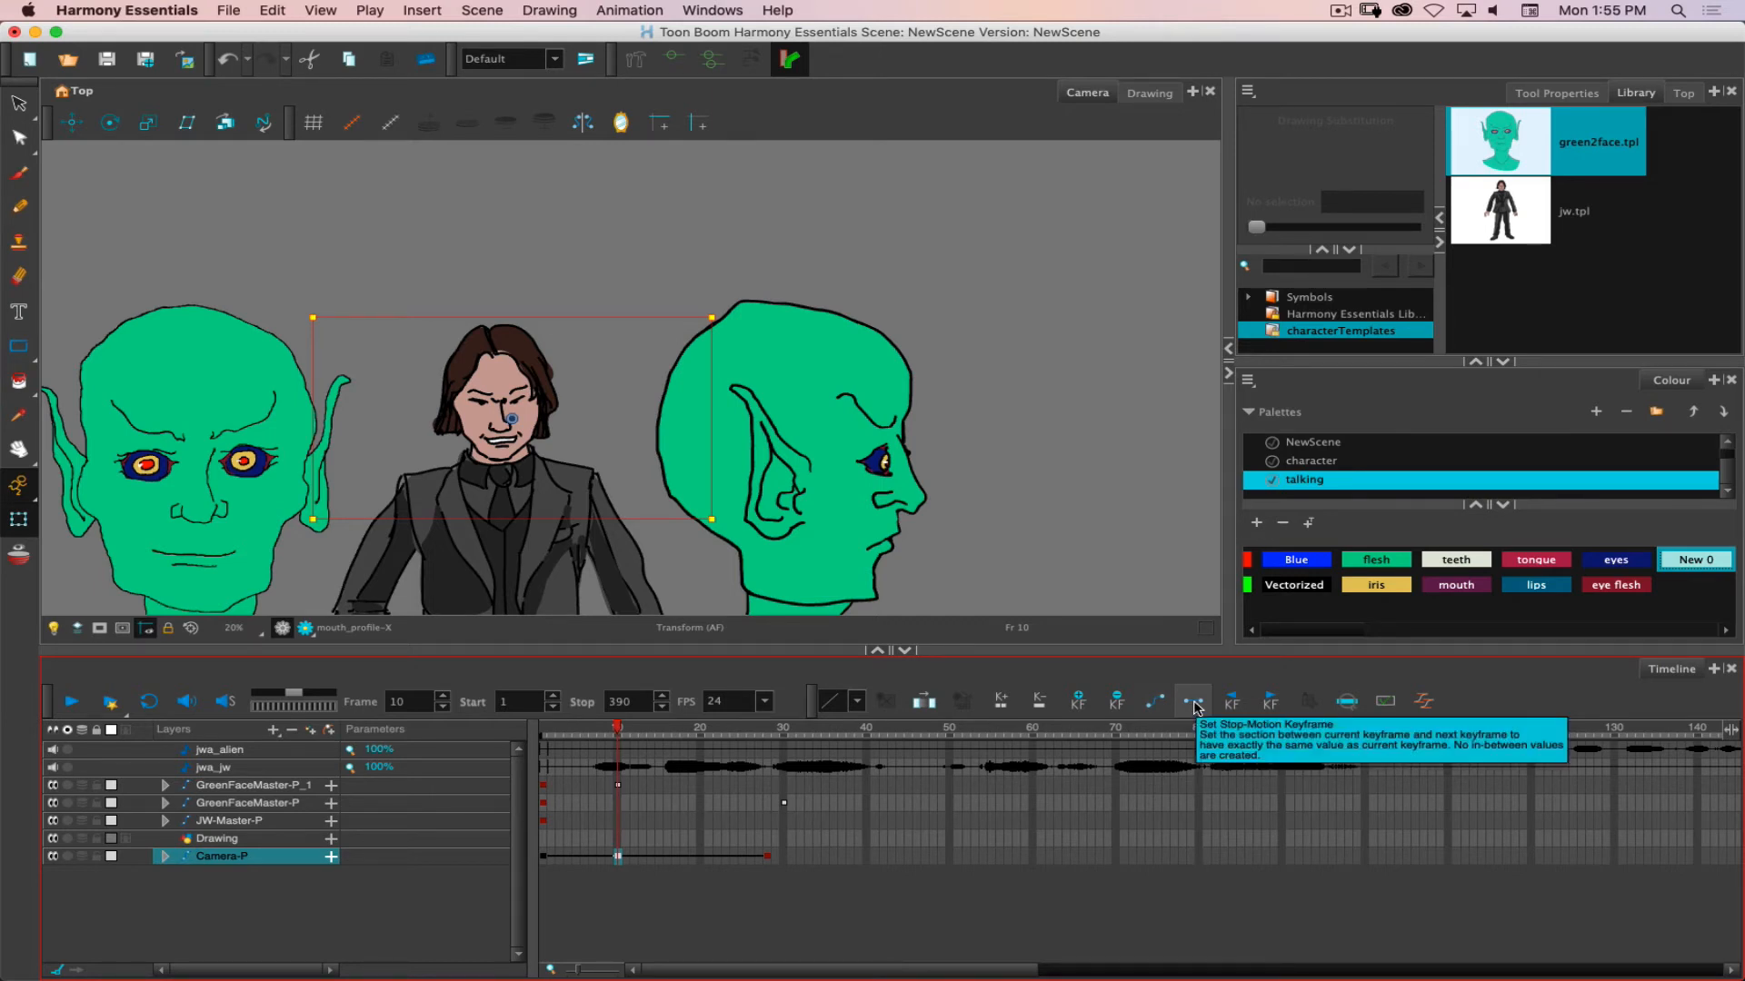
pyautogui.rightClick(618, 857)
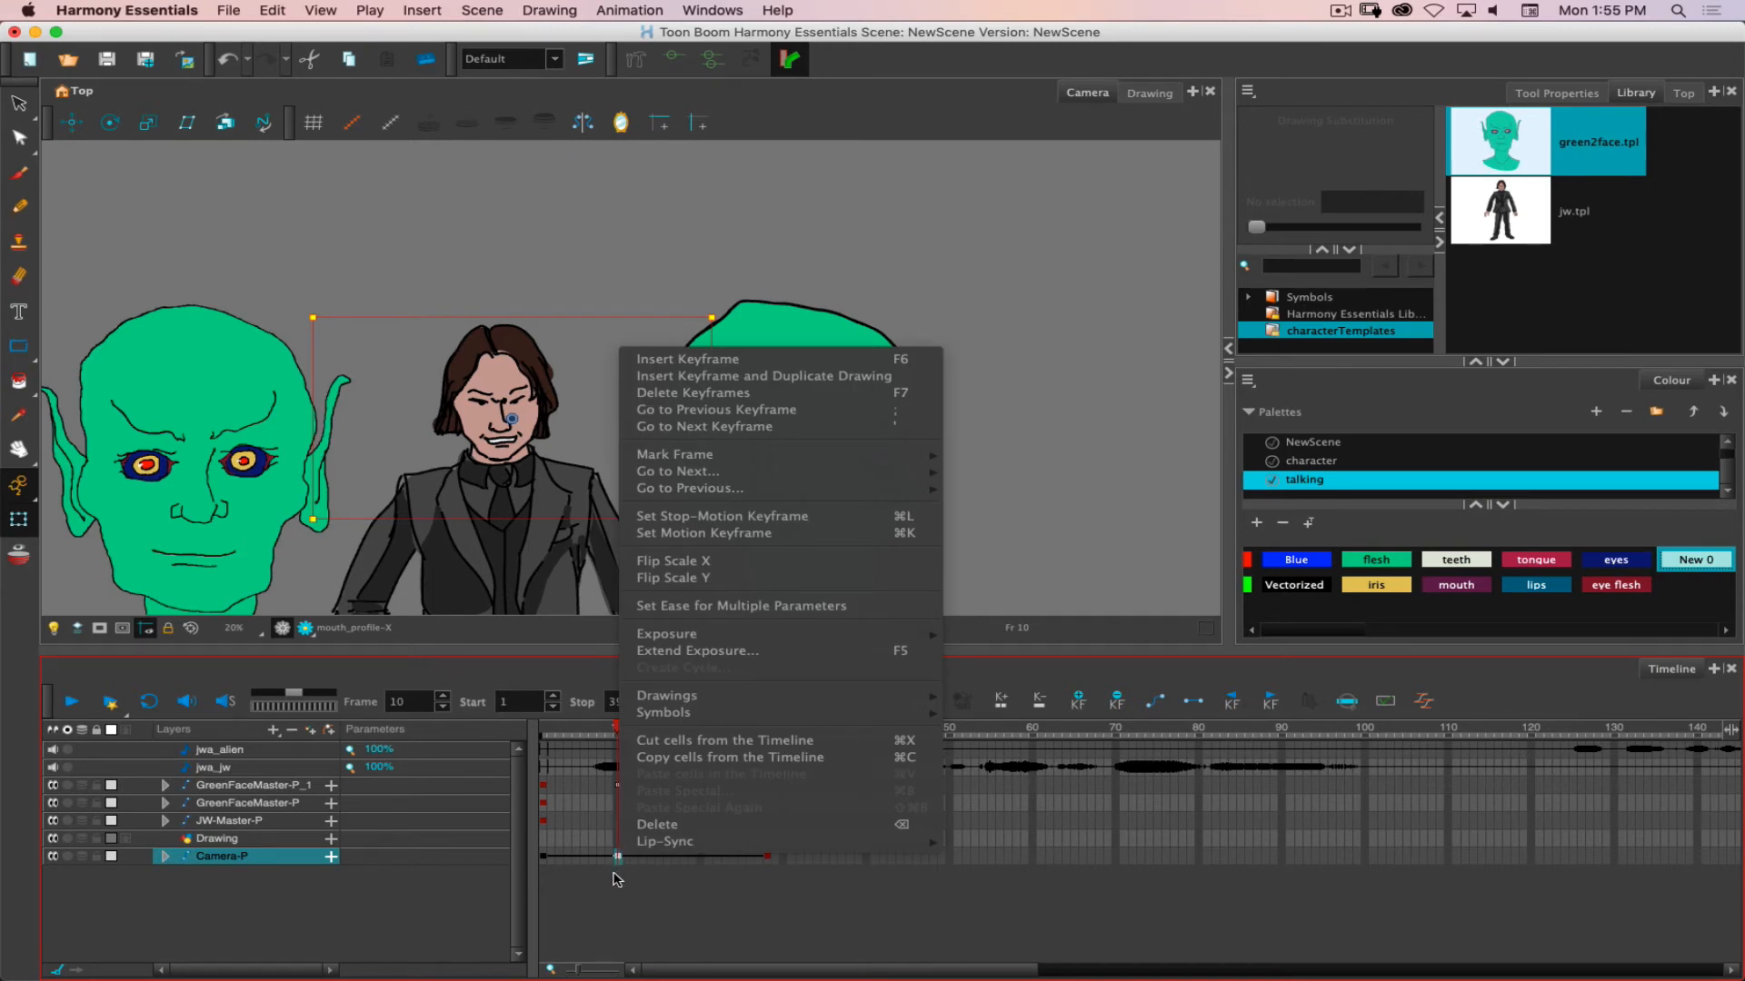
pyautogui.click(699, 515)
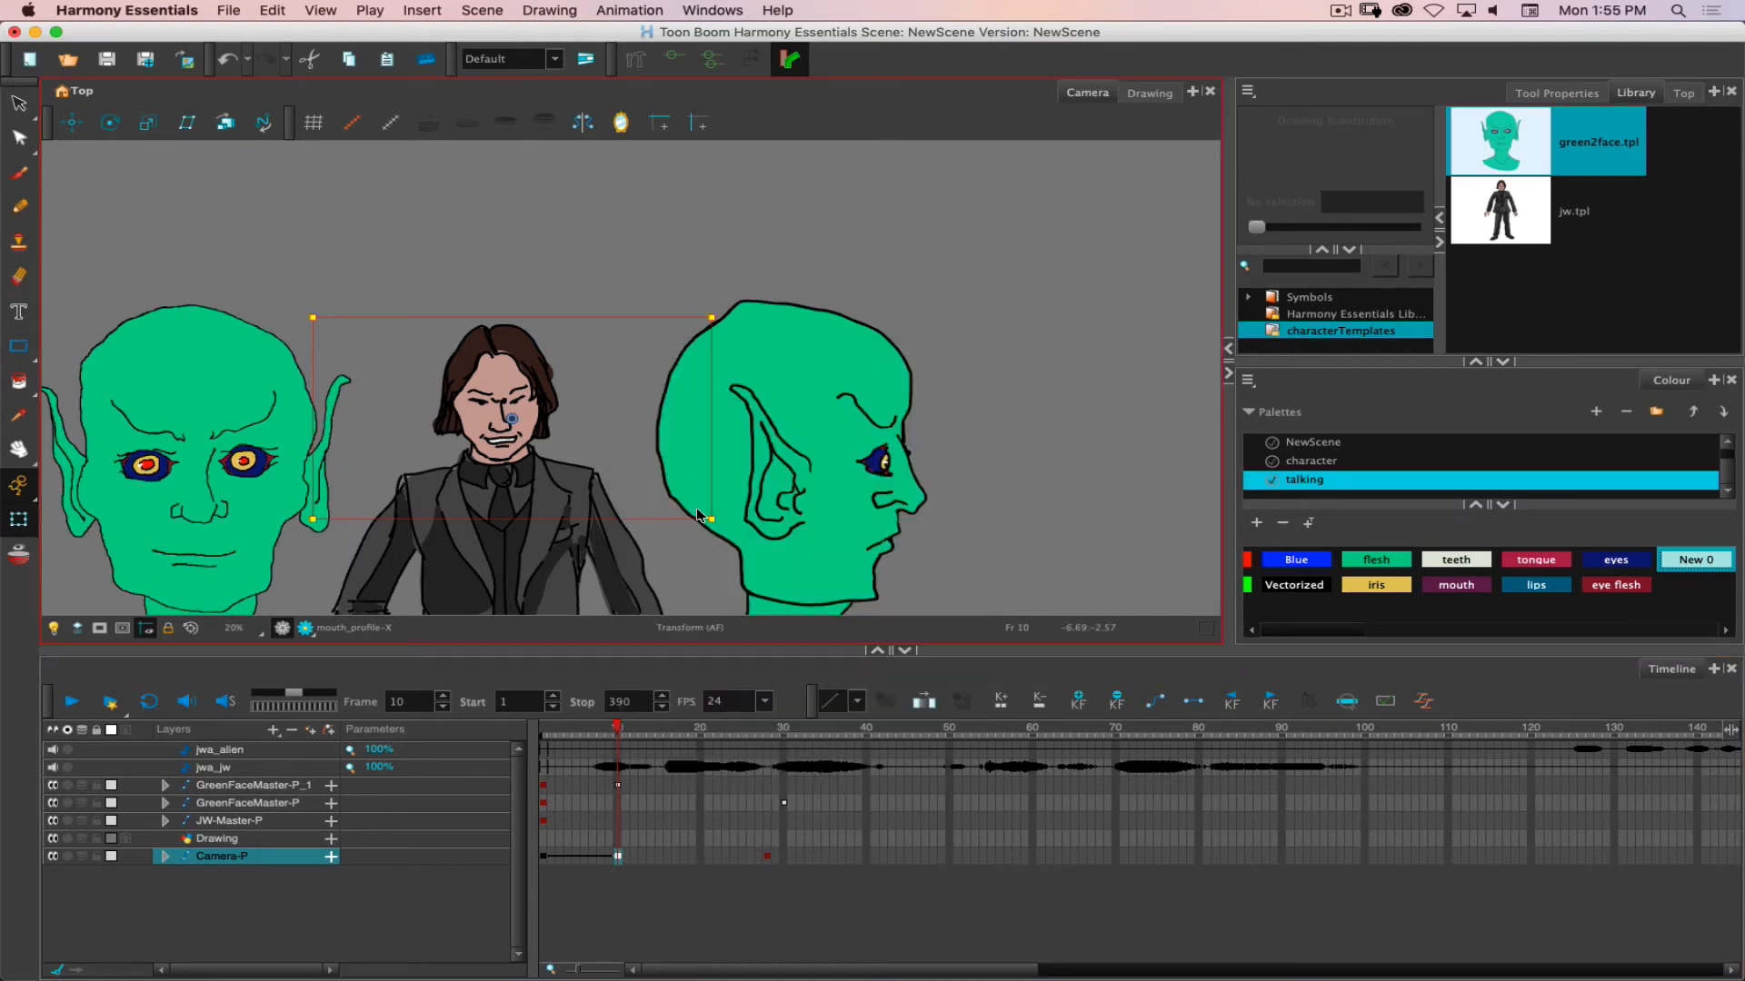
pyautogui.click(766, 856)
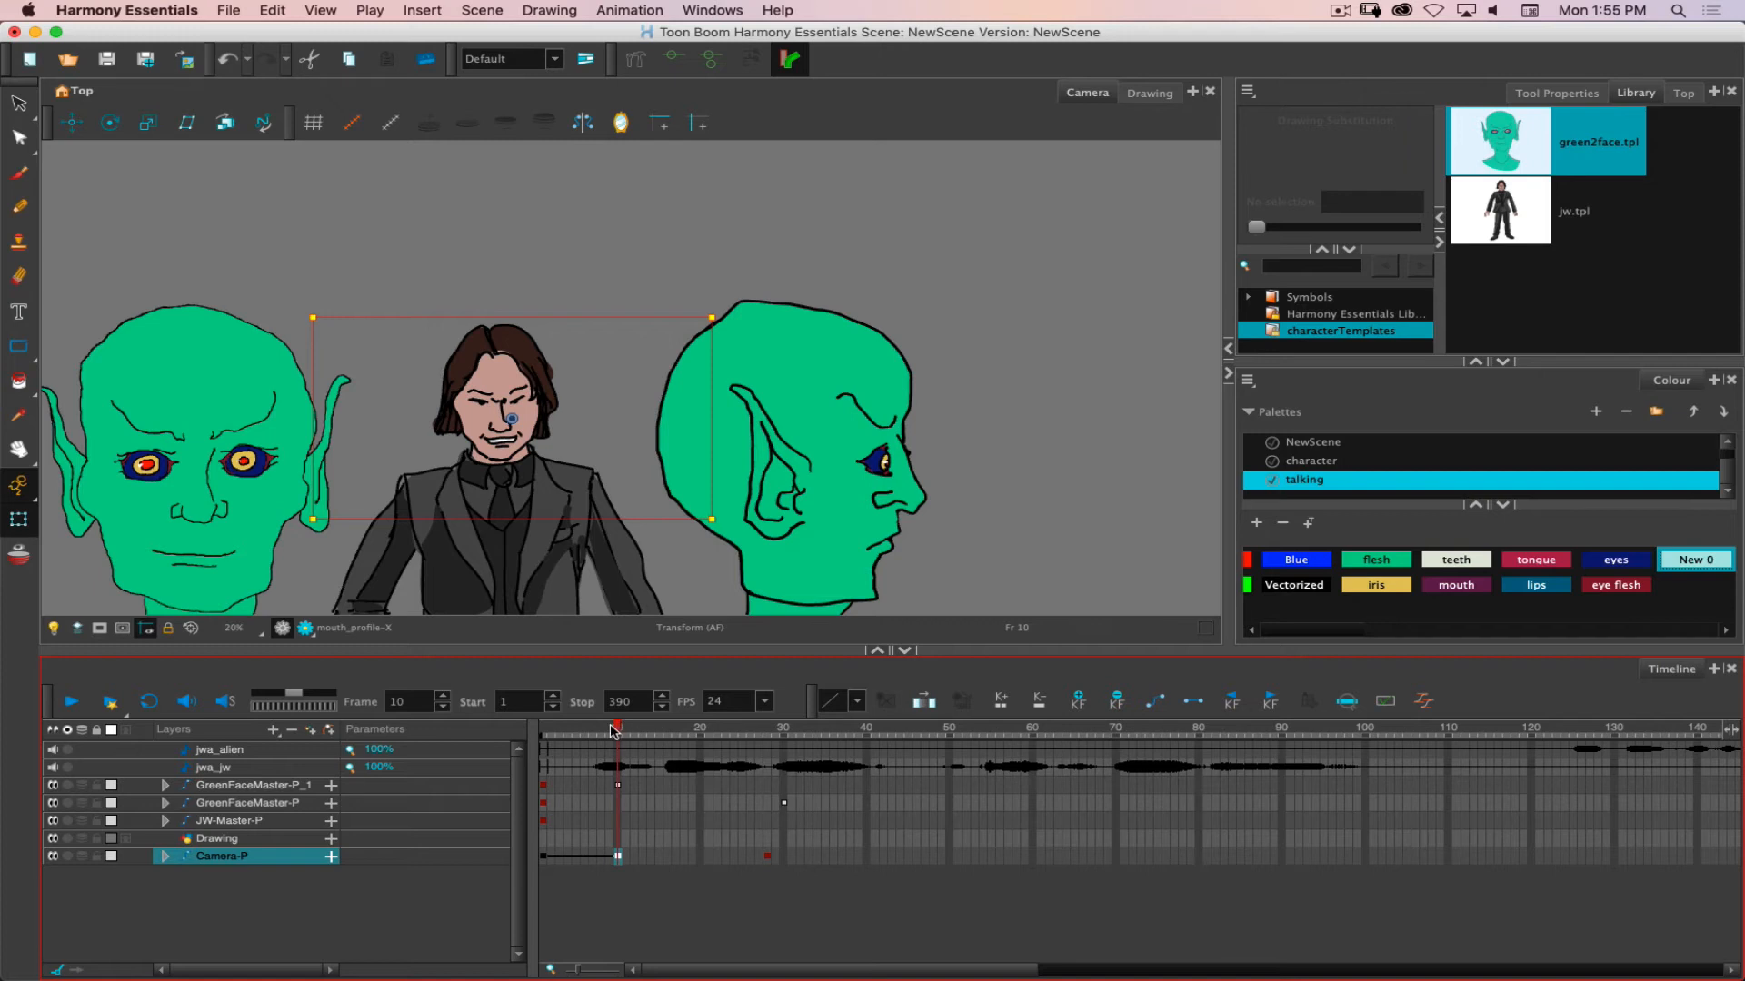
pyautogui.moveTo(616, 729); pyautogui.dragTo(766, 756)
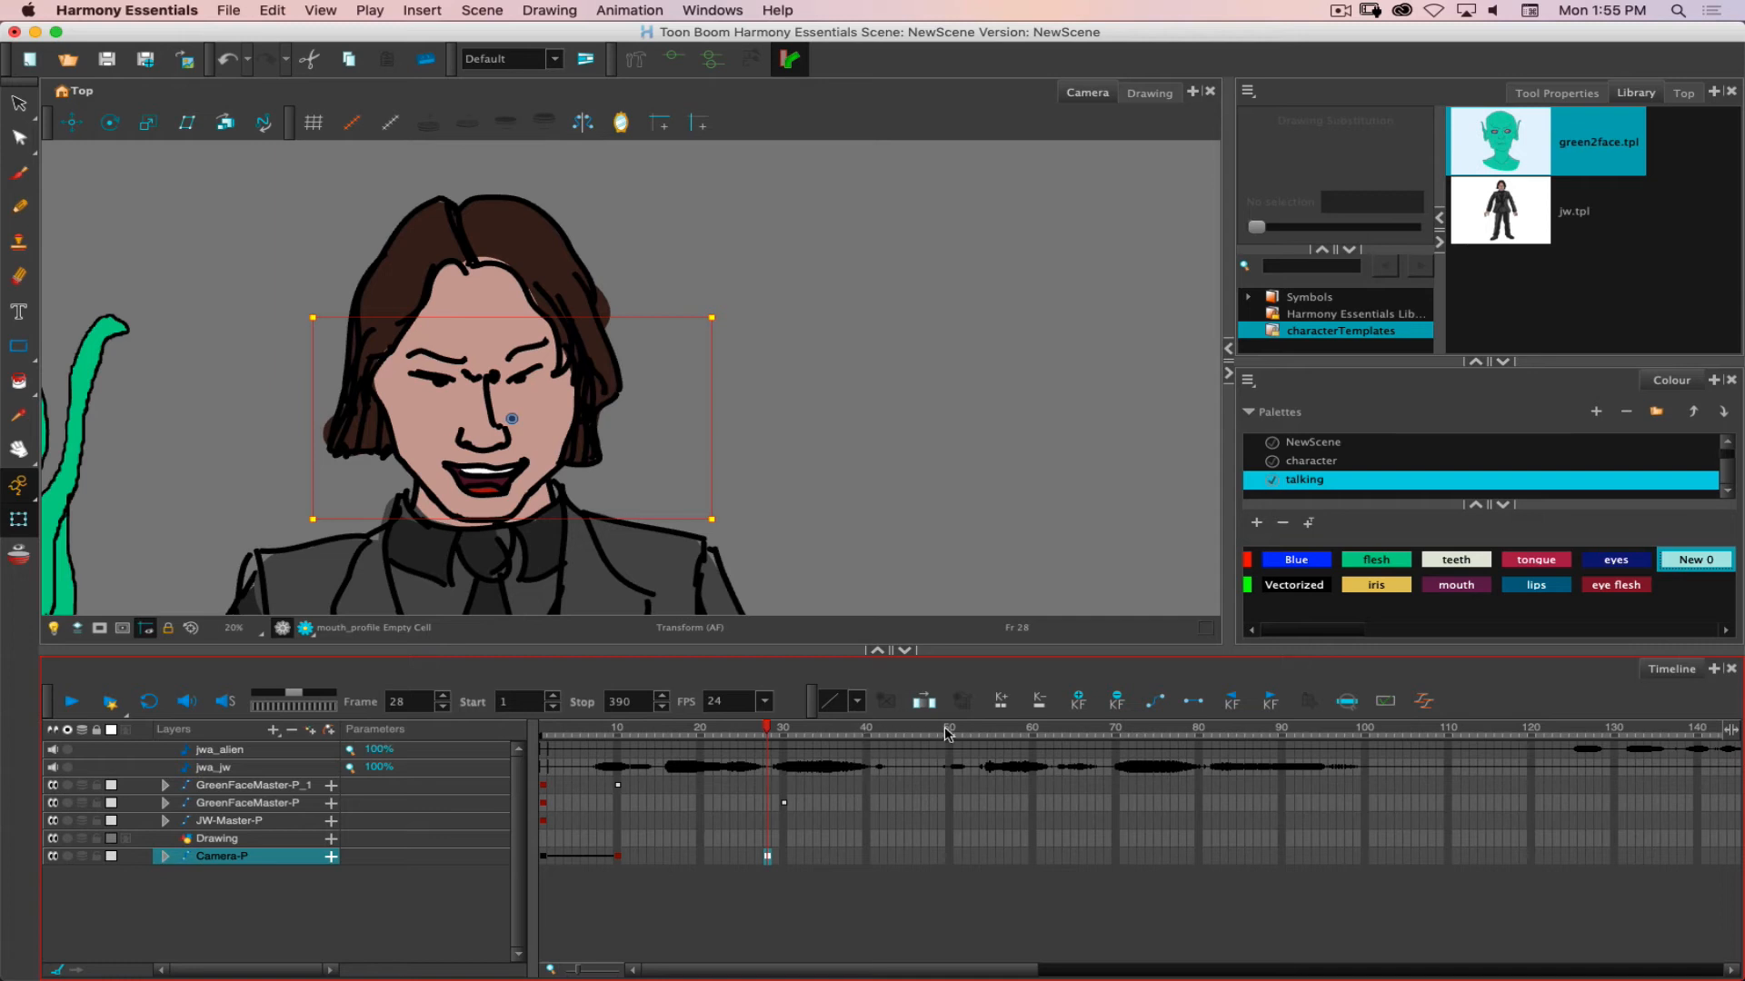
# Insert a Camera-P keyframe at frame 70 and translate the camera sideways from JW toward the front-facing alien's side.
pyautogui.click(1118, 744)
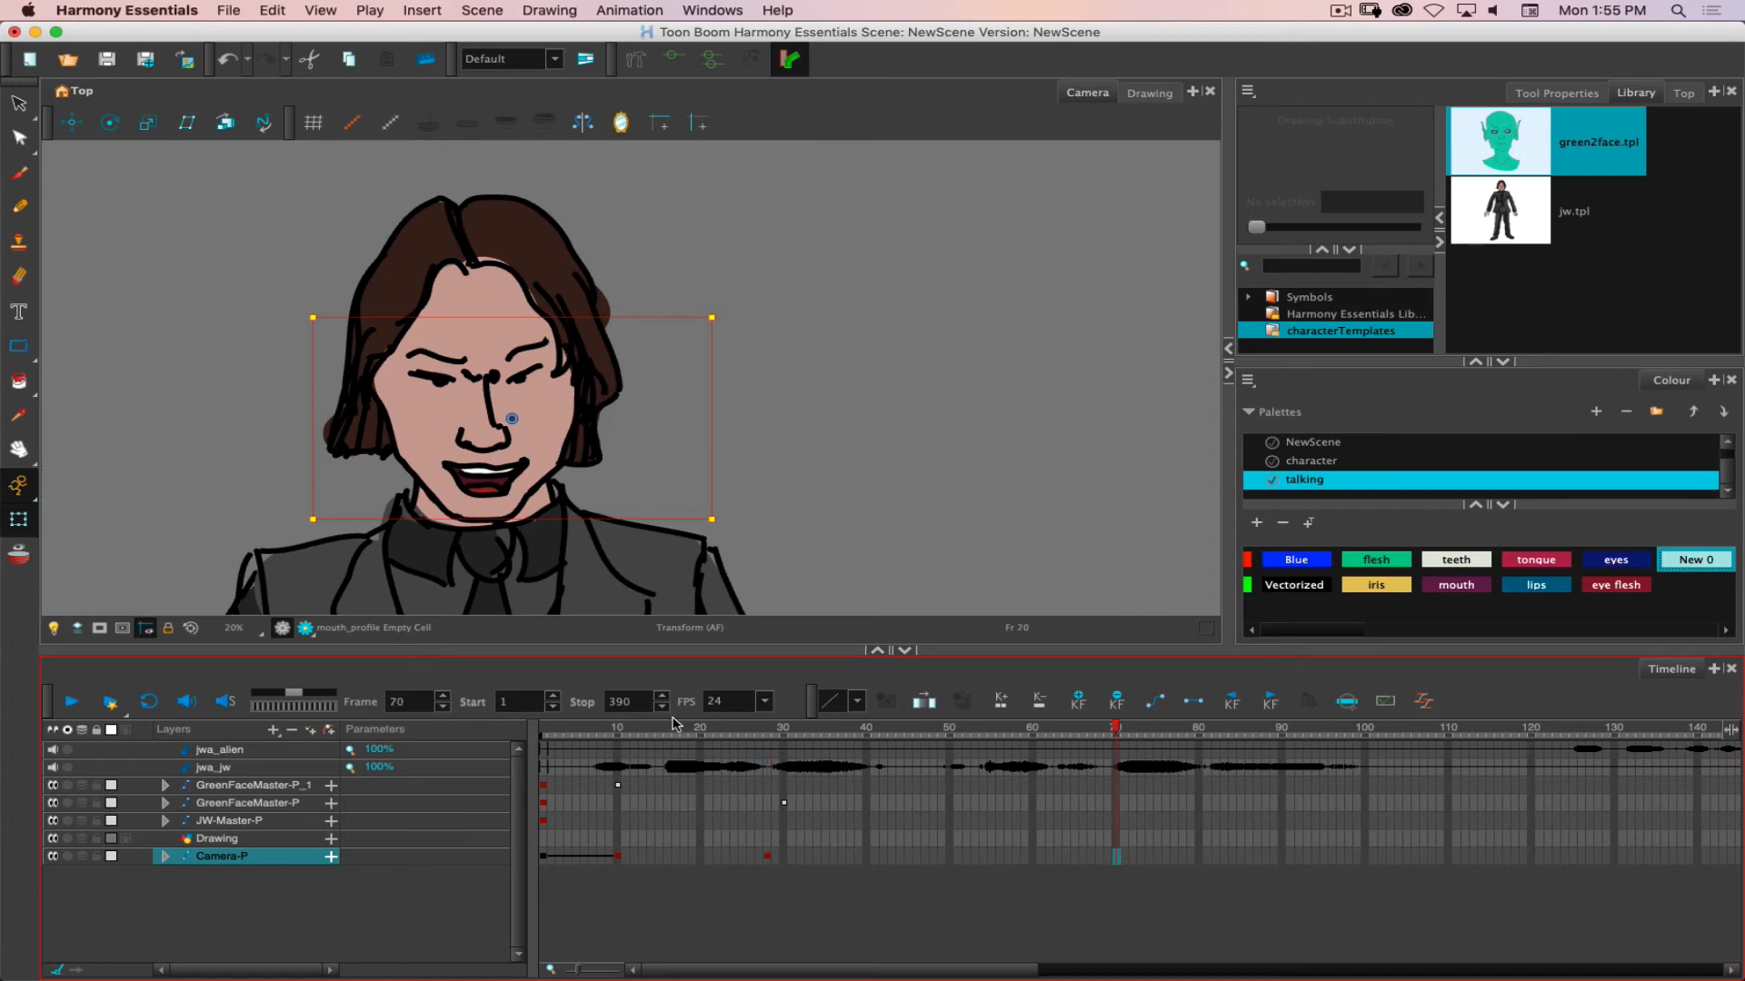
pyautogui.click(1078, 702)
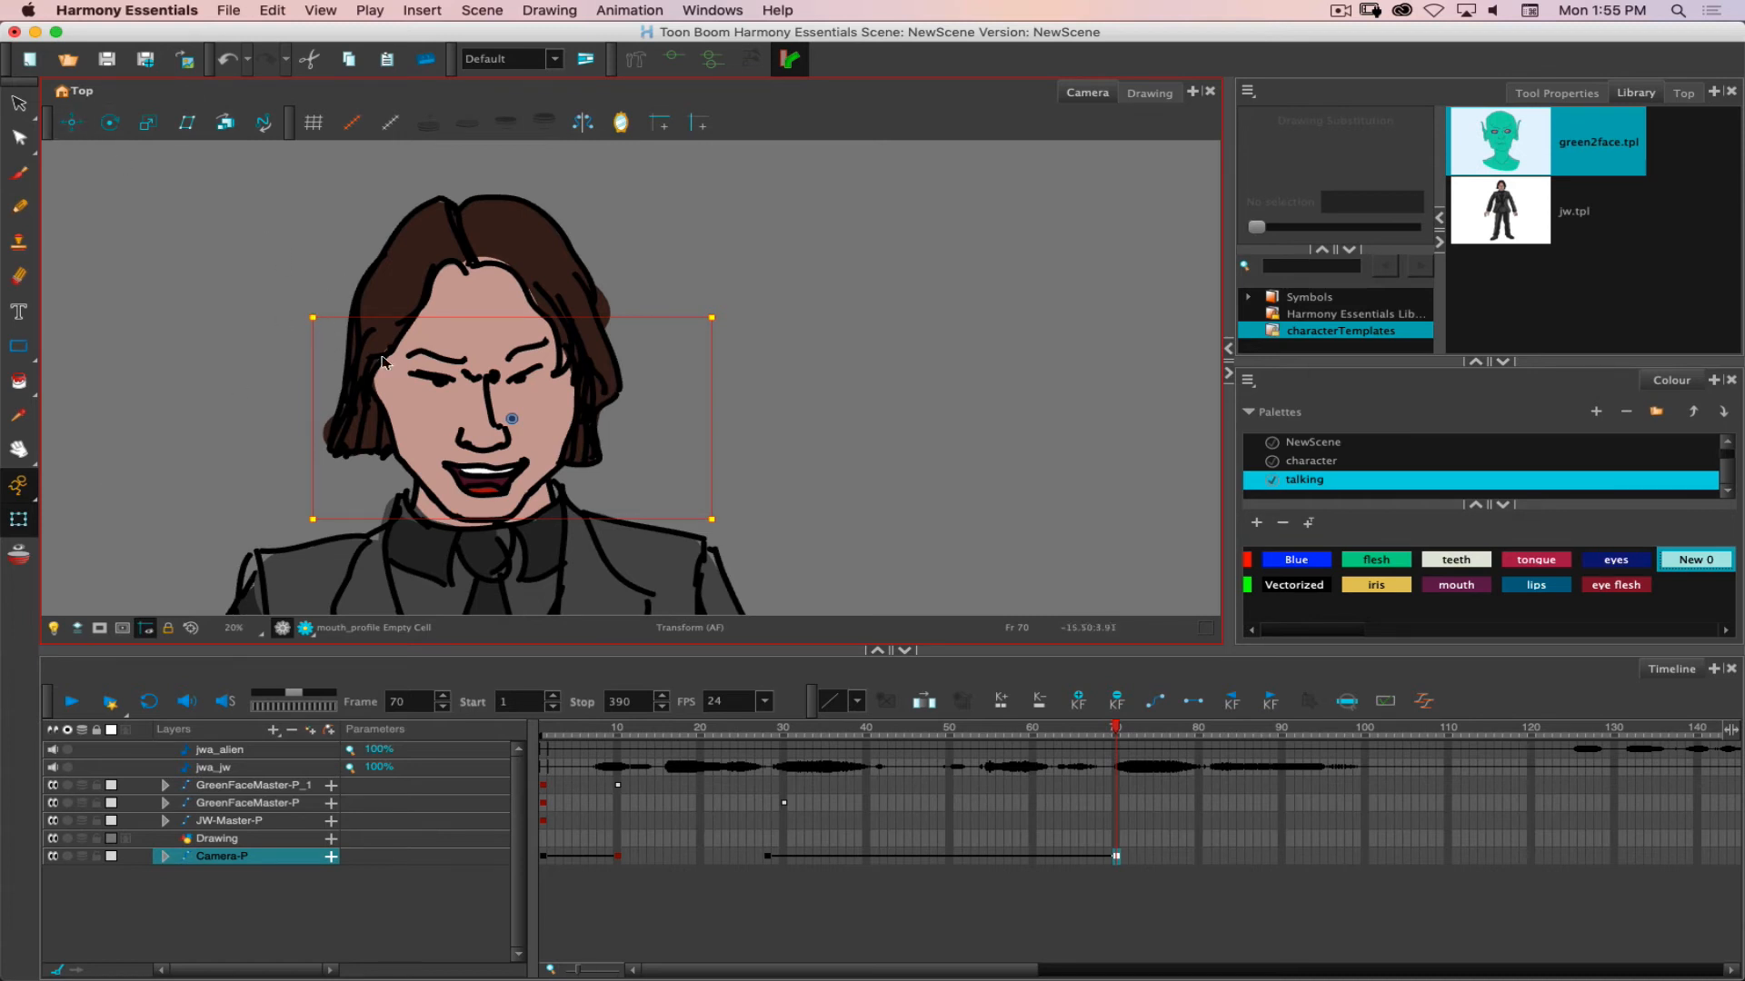
pyautogui.click(441, 376)
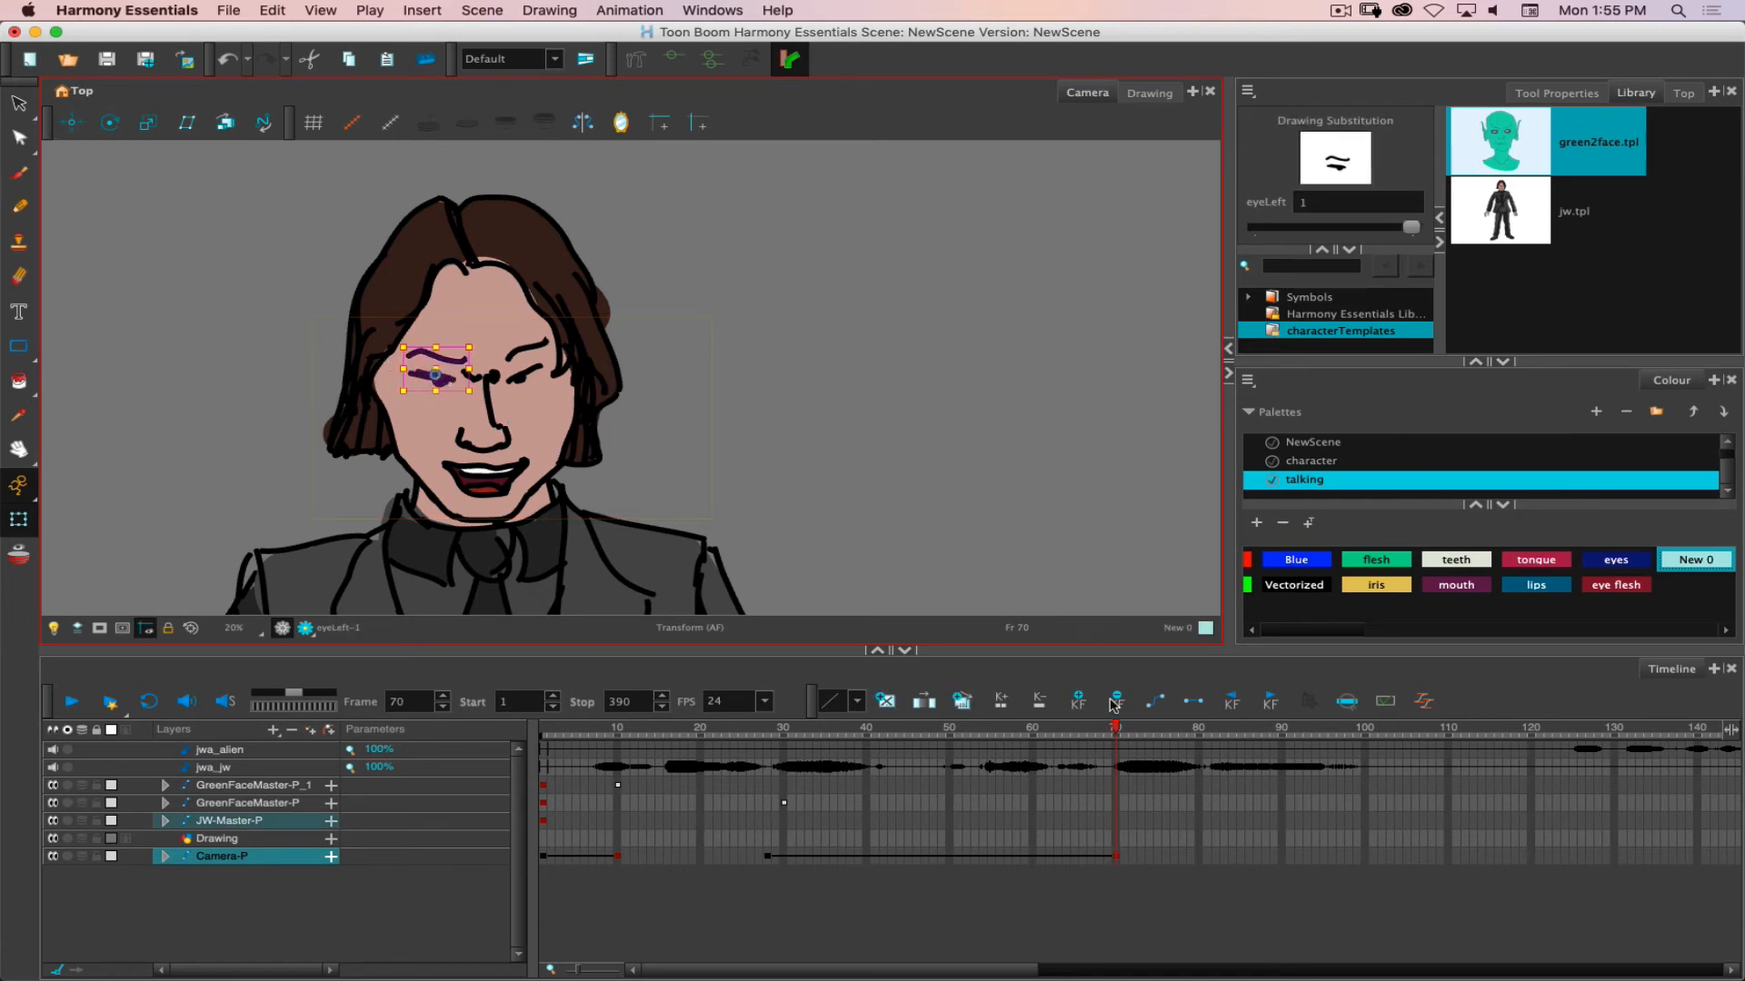
pyautogui.click(1131, 870)
pyautogui.click(1116, 857)
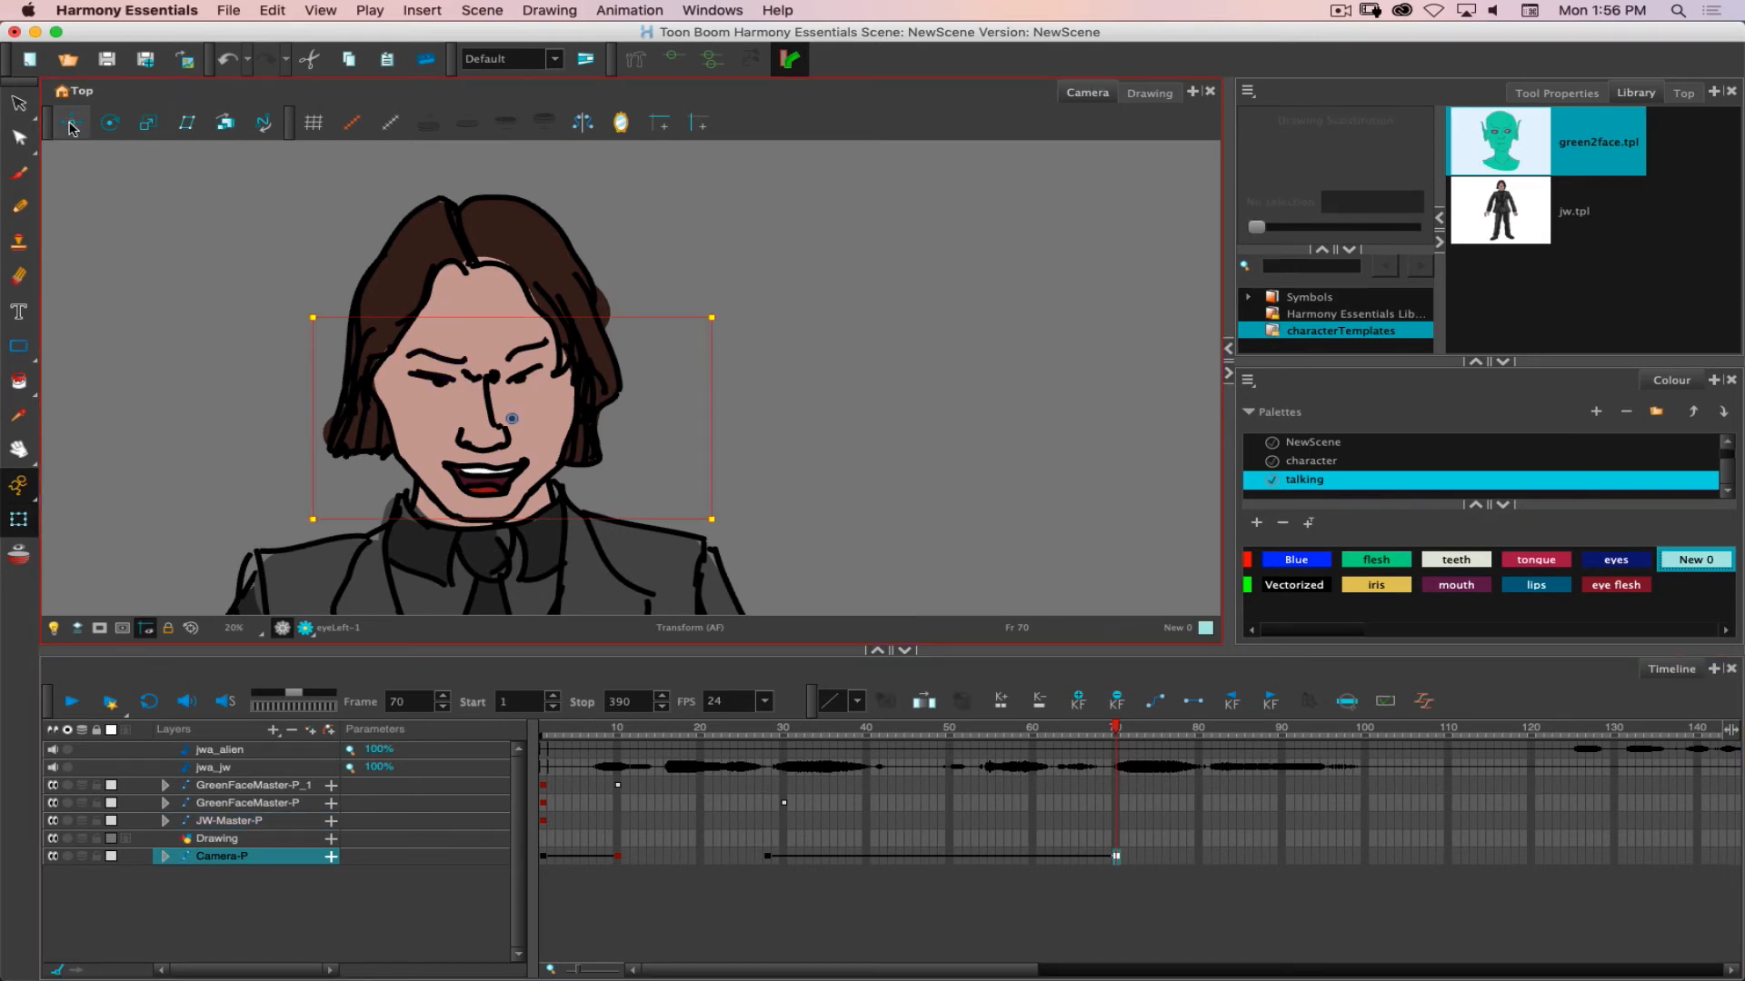
pyautogui.hotkey('alt', '2')
pyautogui.moveTo(542, 419); pyautogui.dragTo(505, 409)
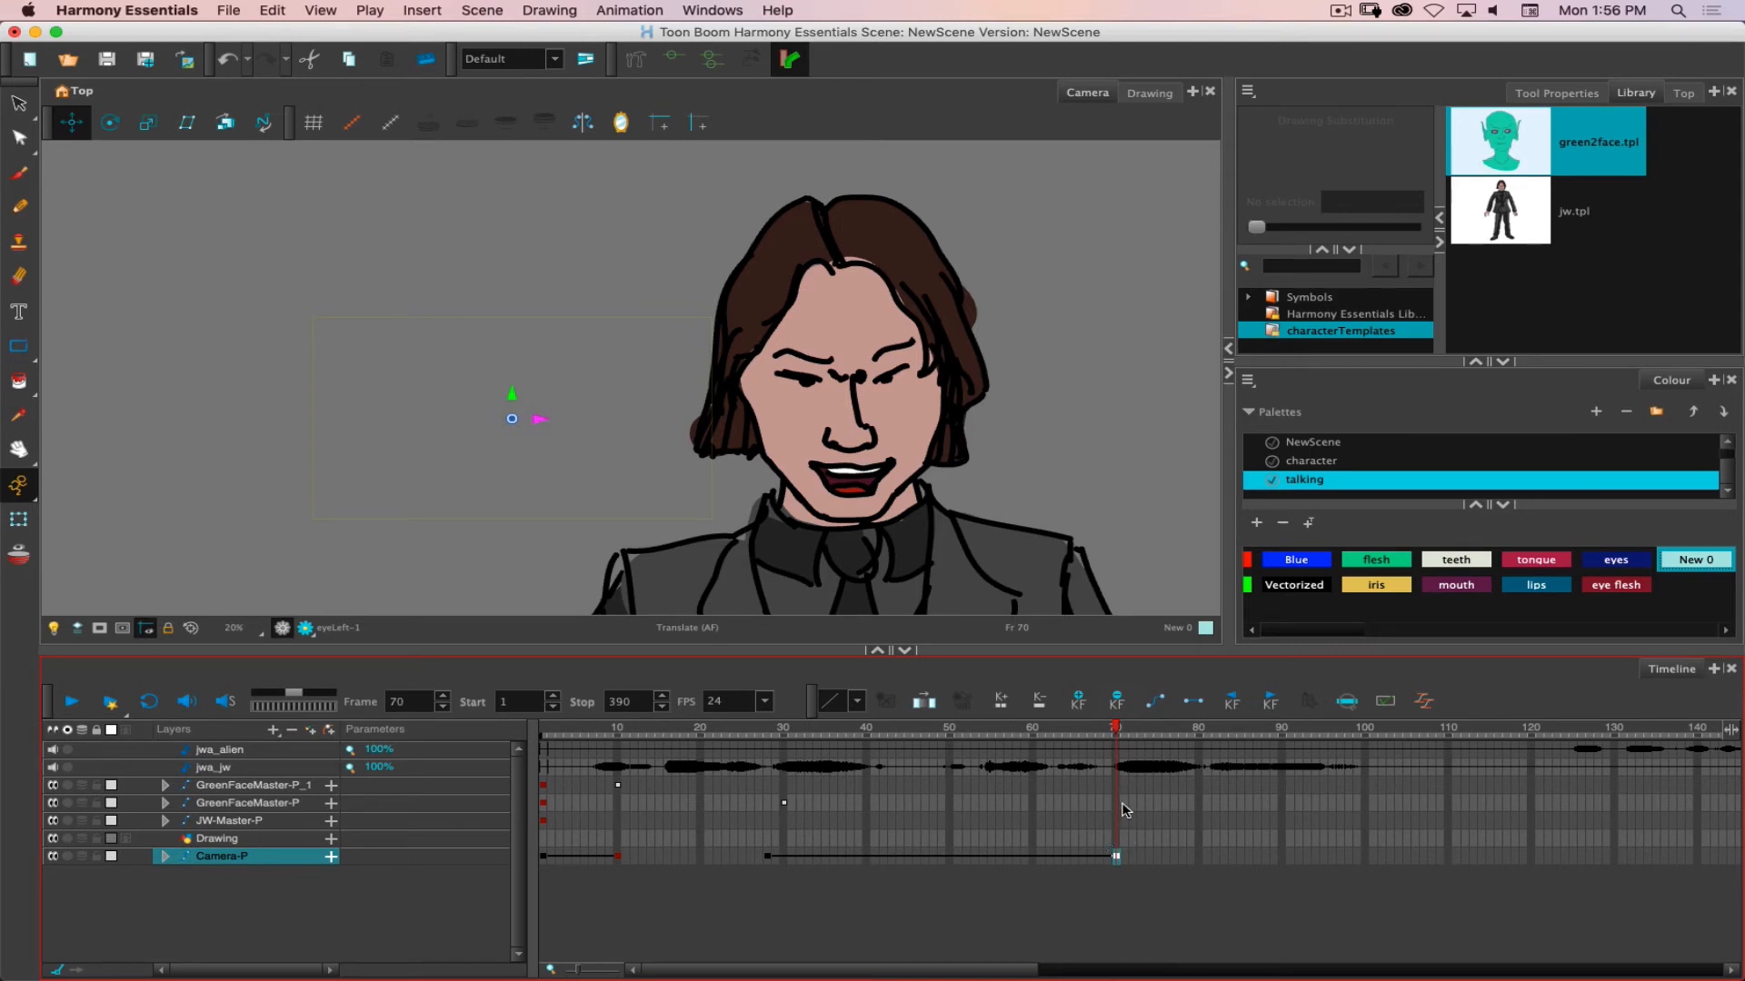
# Extend the exposure of GreenFaceMaster-P to frame 70 in Overwrite mode.
pyautogui.click(1115, 808)
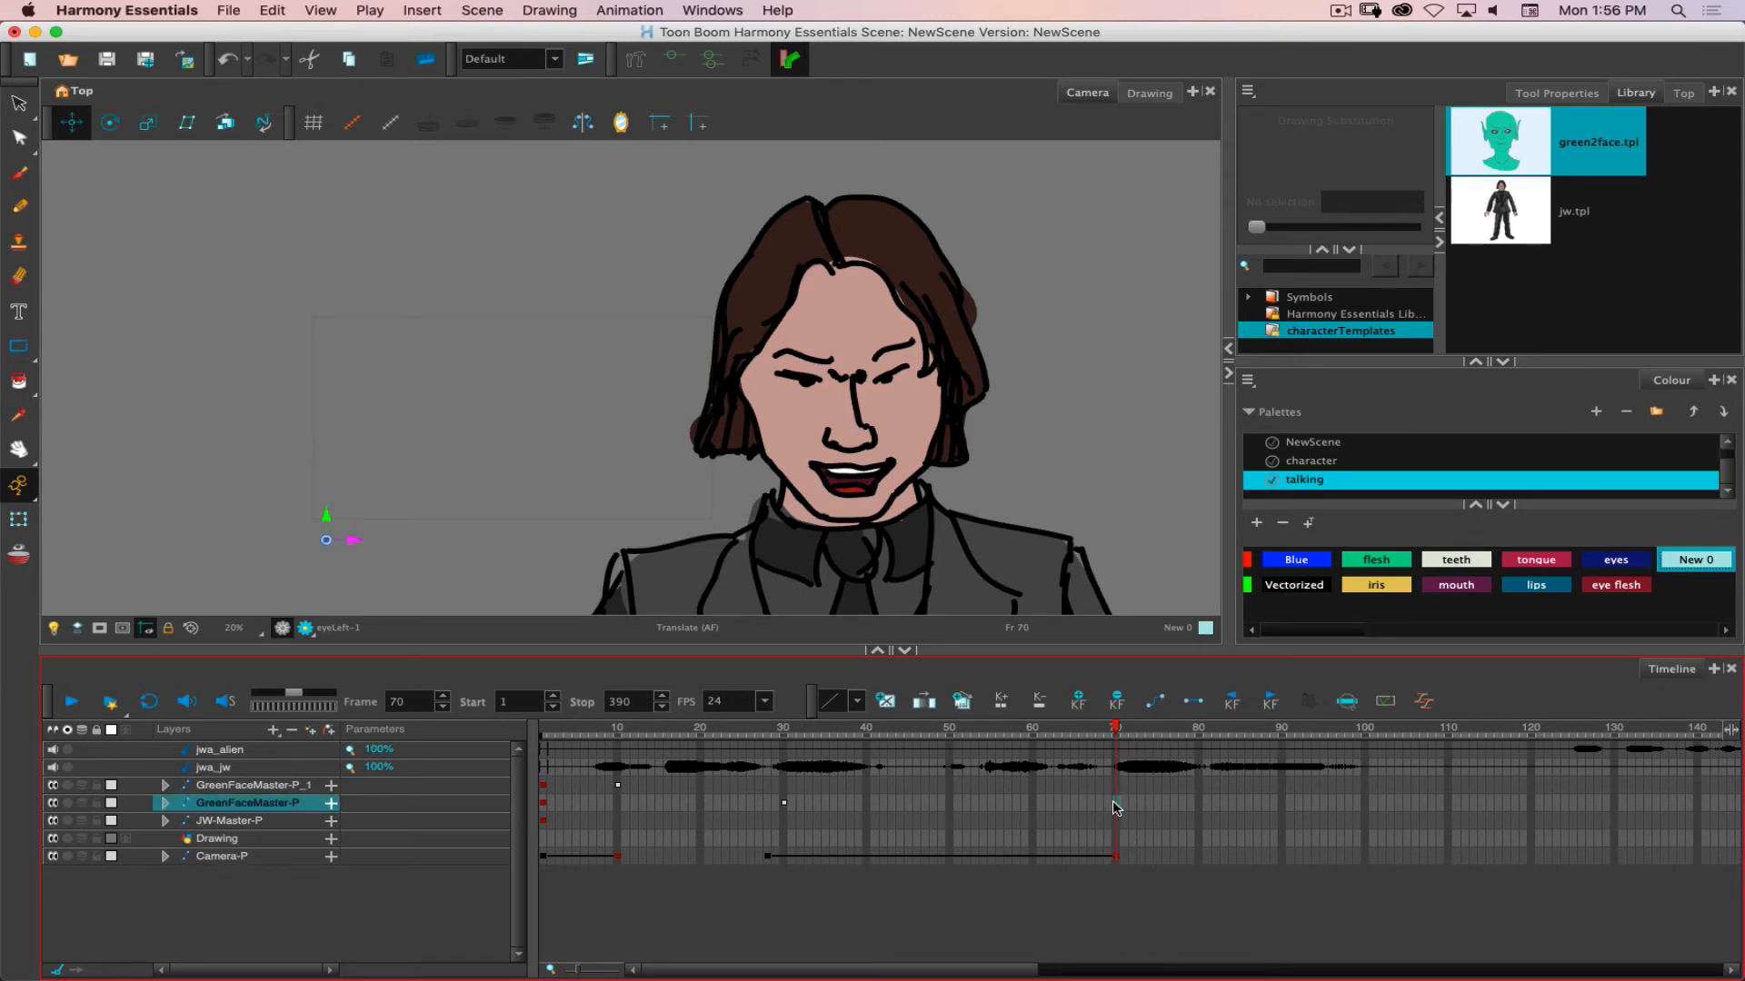
pyautogui.press('F5')
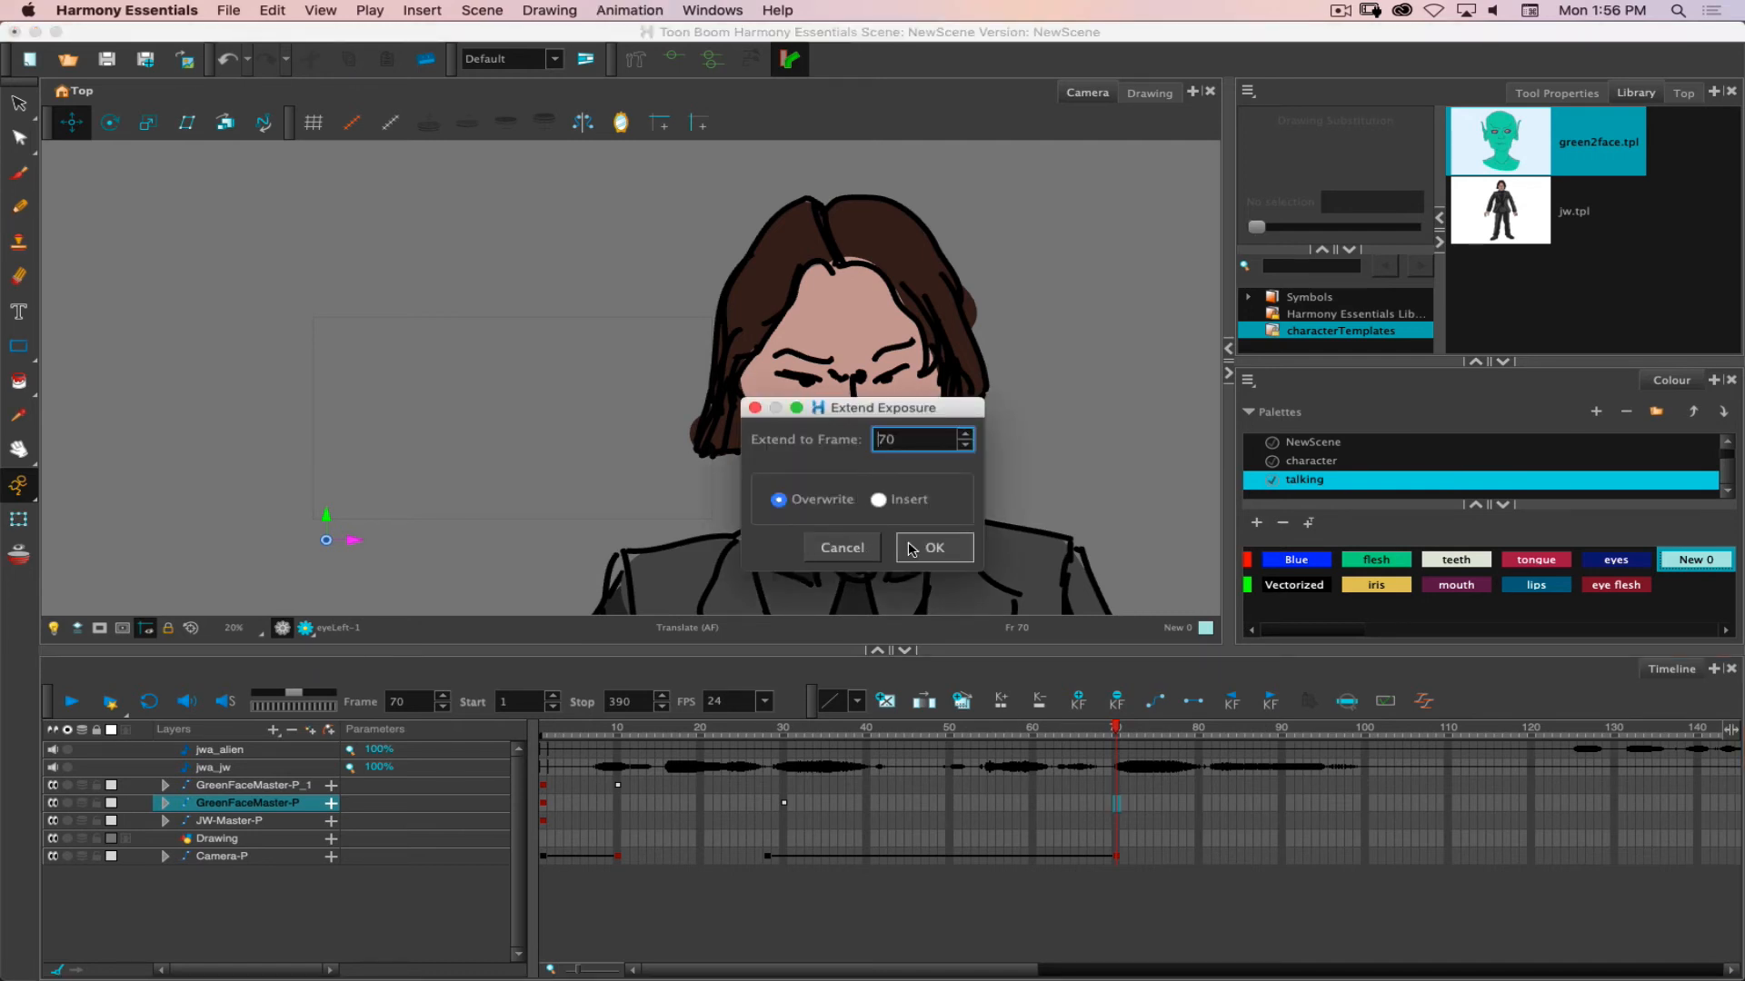
pyautogui.click(935, 552)
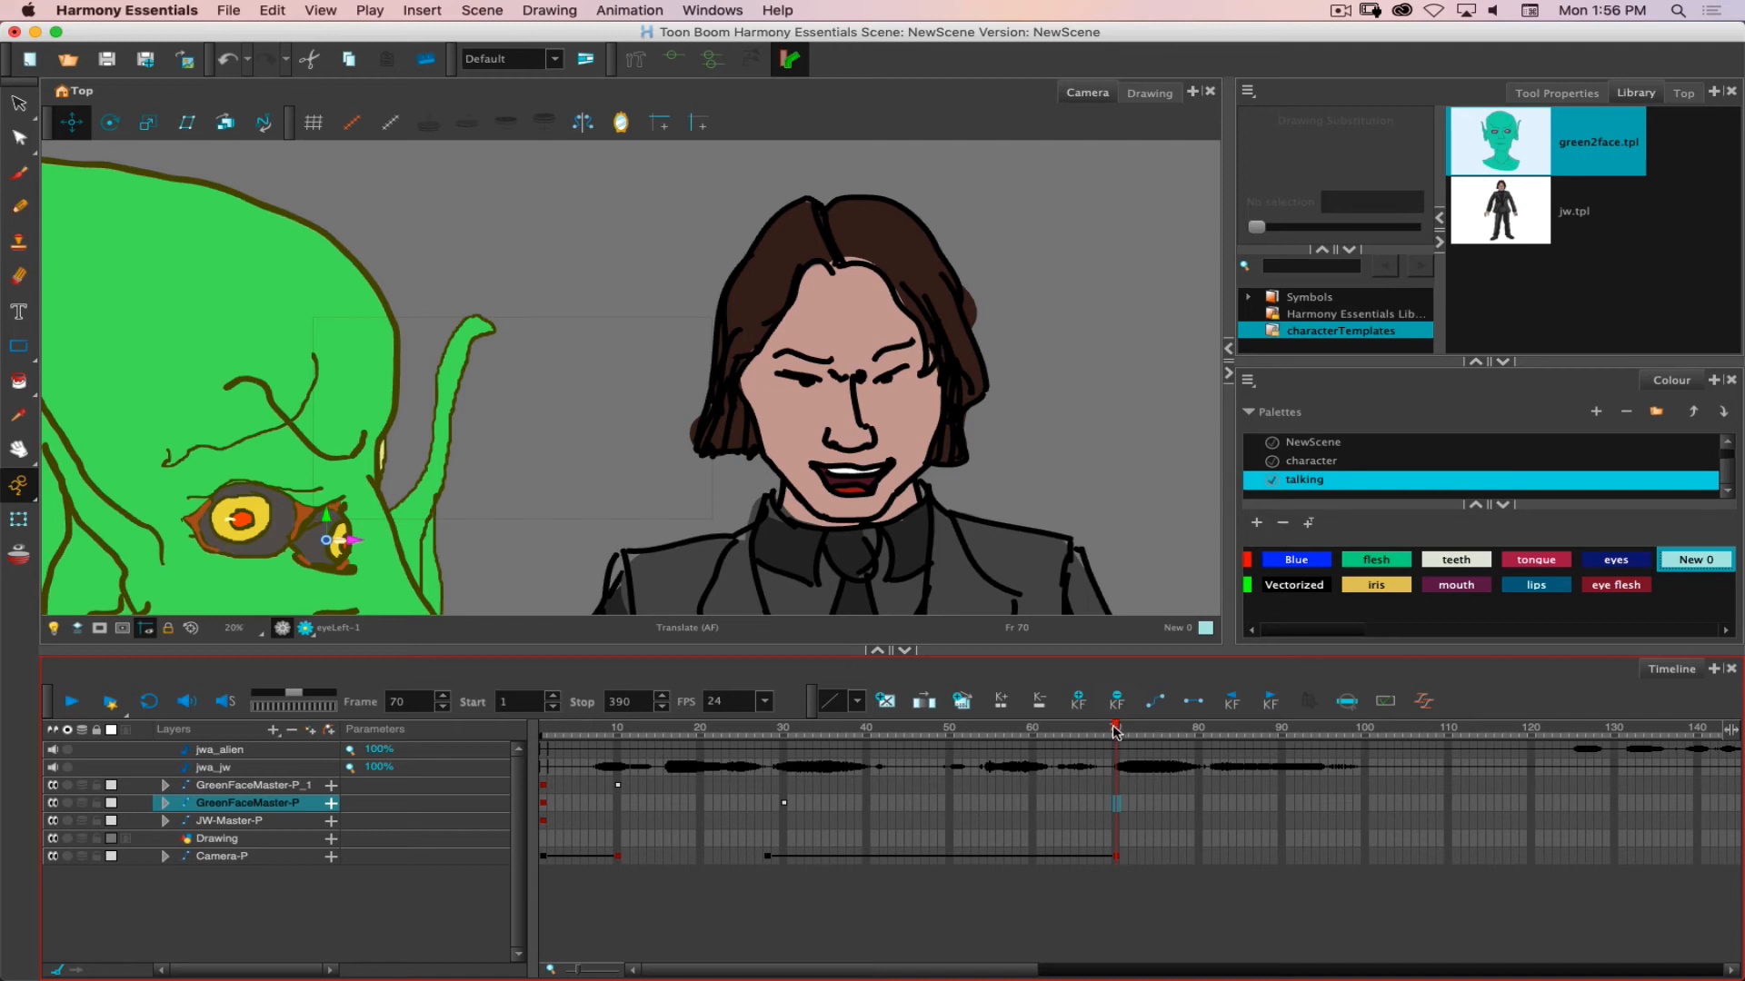
# Translate the camera farther sideways at Camera-P's frame 70 keyframe so it frames the green alien's head.
pyautogui.moveTo(1116, 731)
pyautogui.mouseDown()
pyautogui.moveTo(981, 738)
pyautogui.moveTo(1121, 752)
pyautogui.mouseUp()
pyautogui.click(1115, 856)
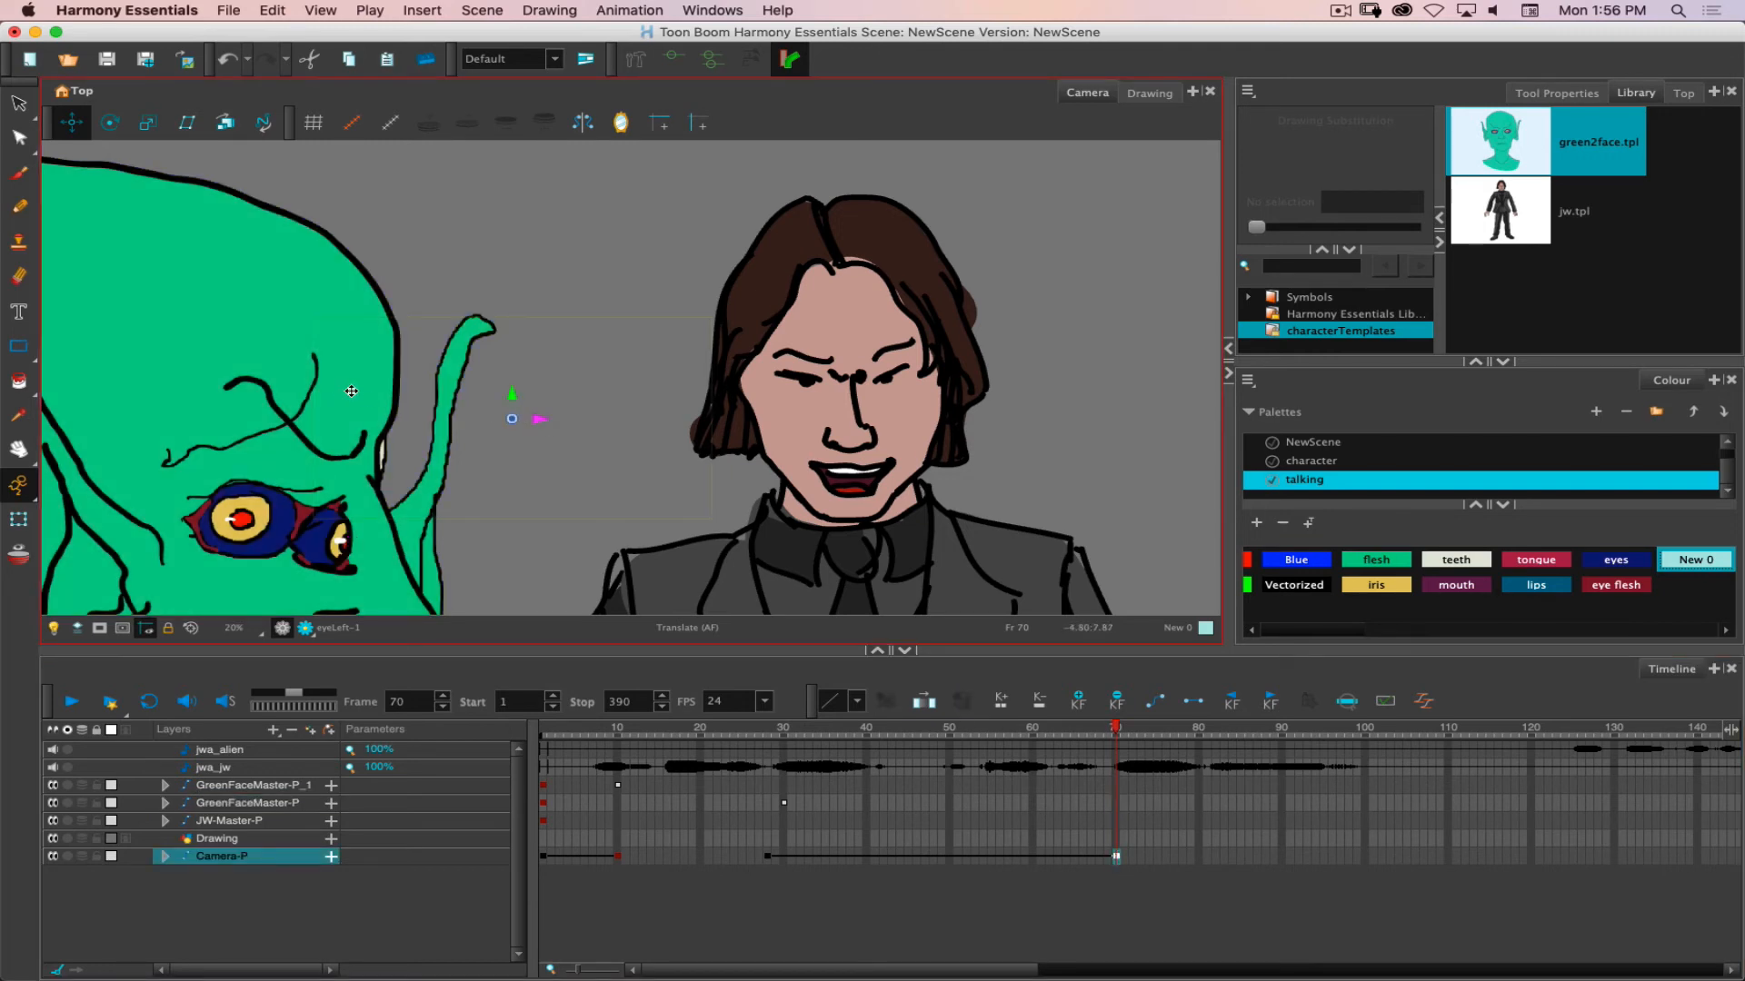
pyautogui.moveTo(538, 419)
pyautogui.mouseDown()
pyautogui.moveTo(677, 424)
pyautogui.moveTo(460, 422)
pyautogui.moveTo(521, 420)
pyautogui.mouseUp()
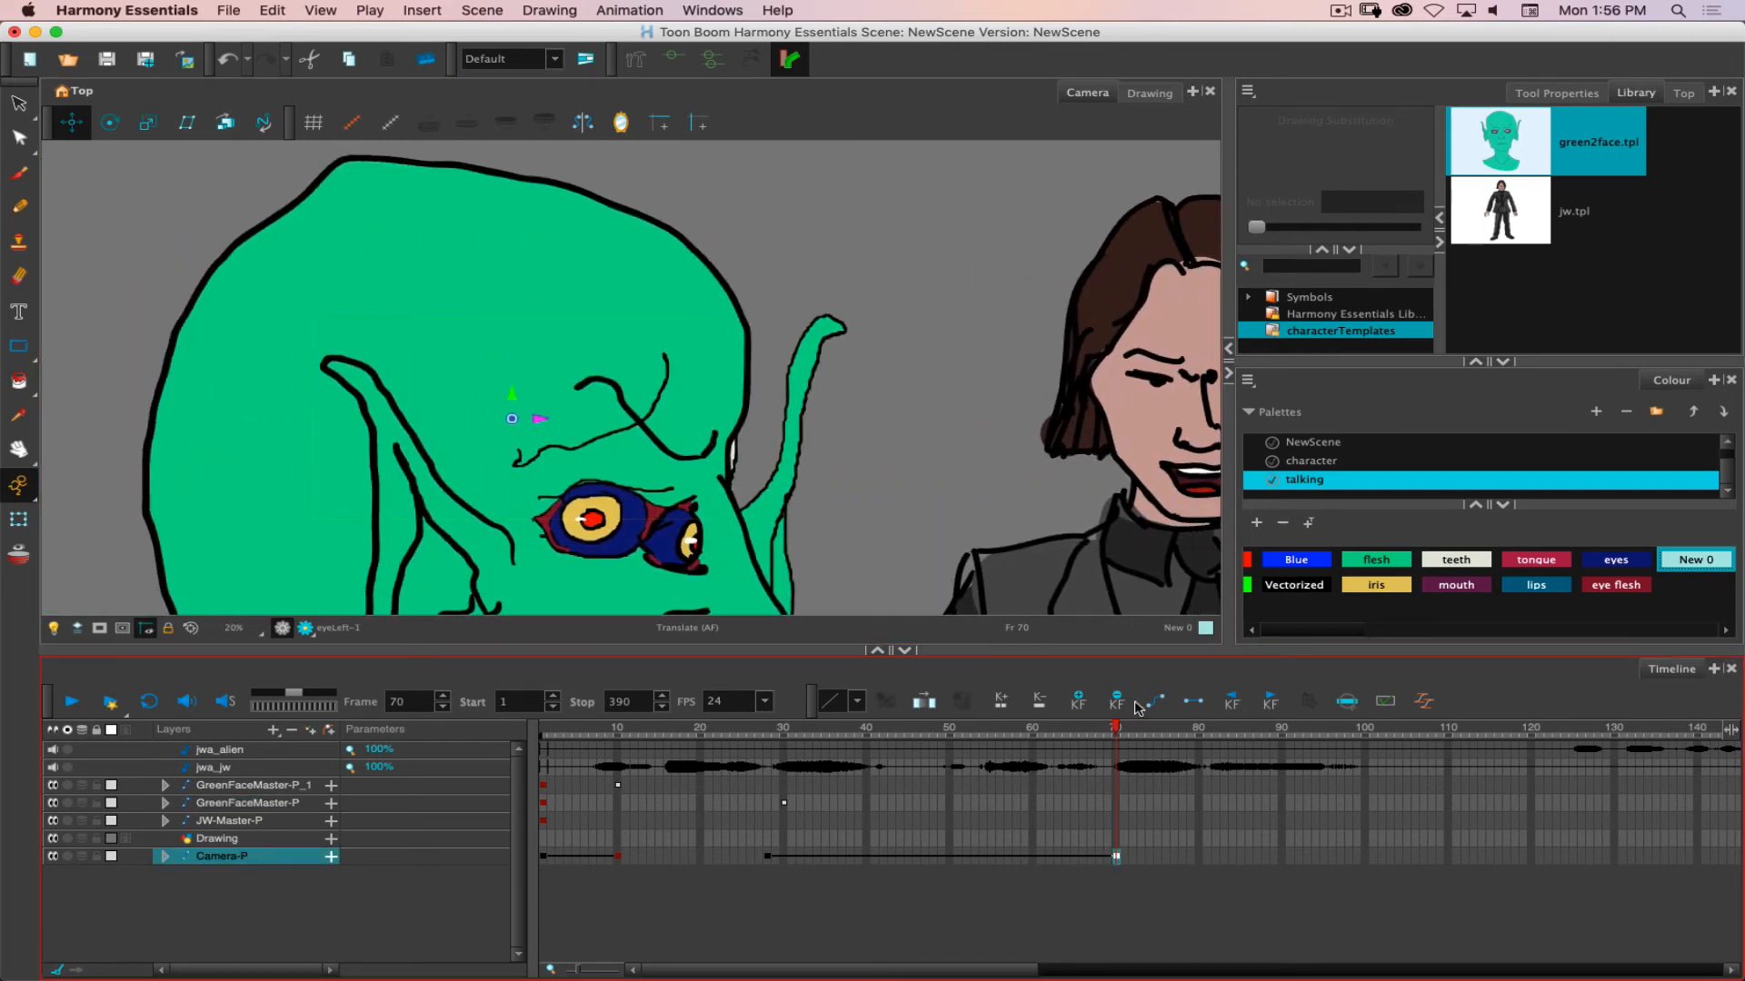
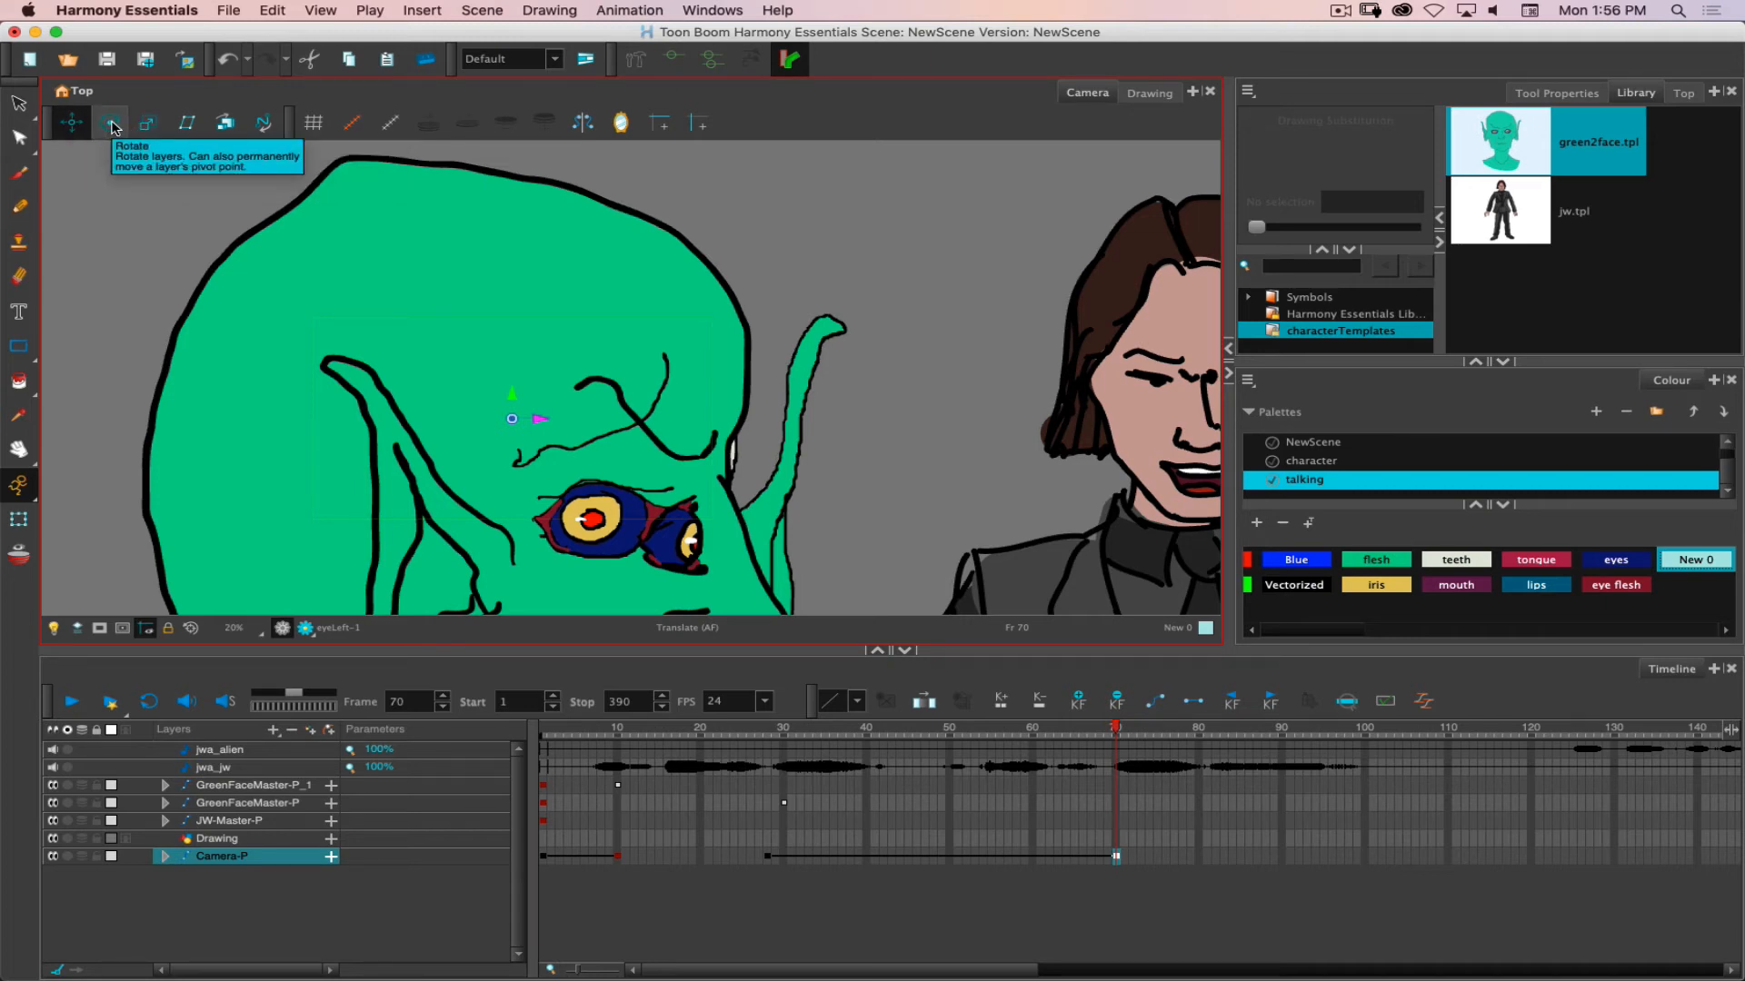
# Insert a Camera-P keyframe at frame 71 and translate the camera back onto JW's face.
pyautogui.moveTo(1163, 732); pyautogui.dragTo(1124, 732)
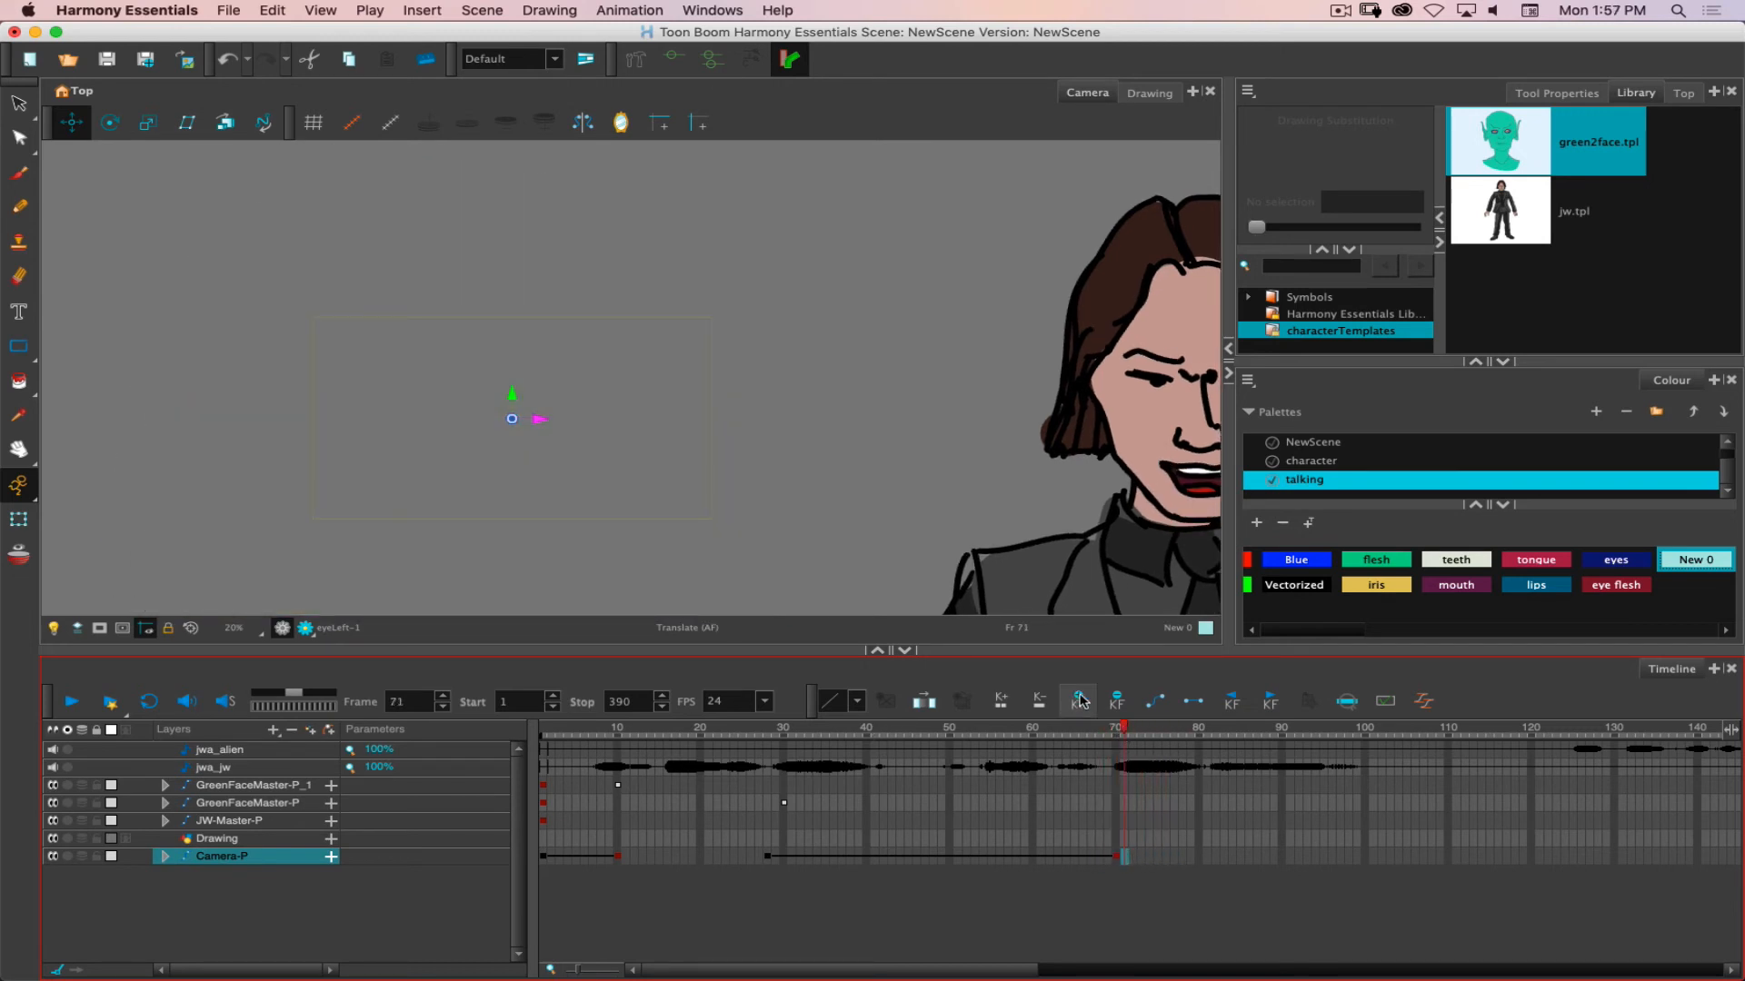
pyautogui.click(1081, 702)
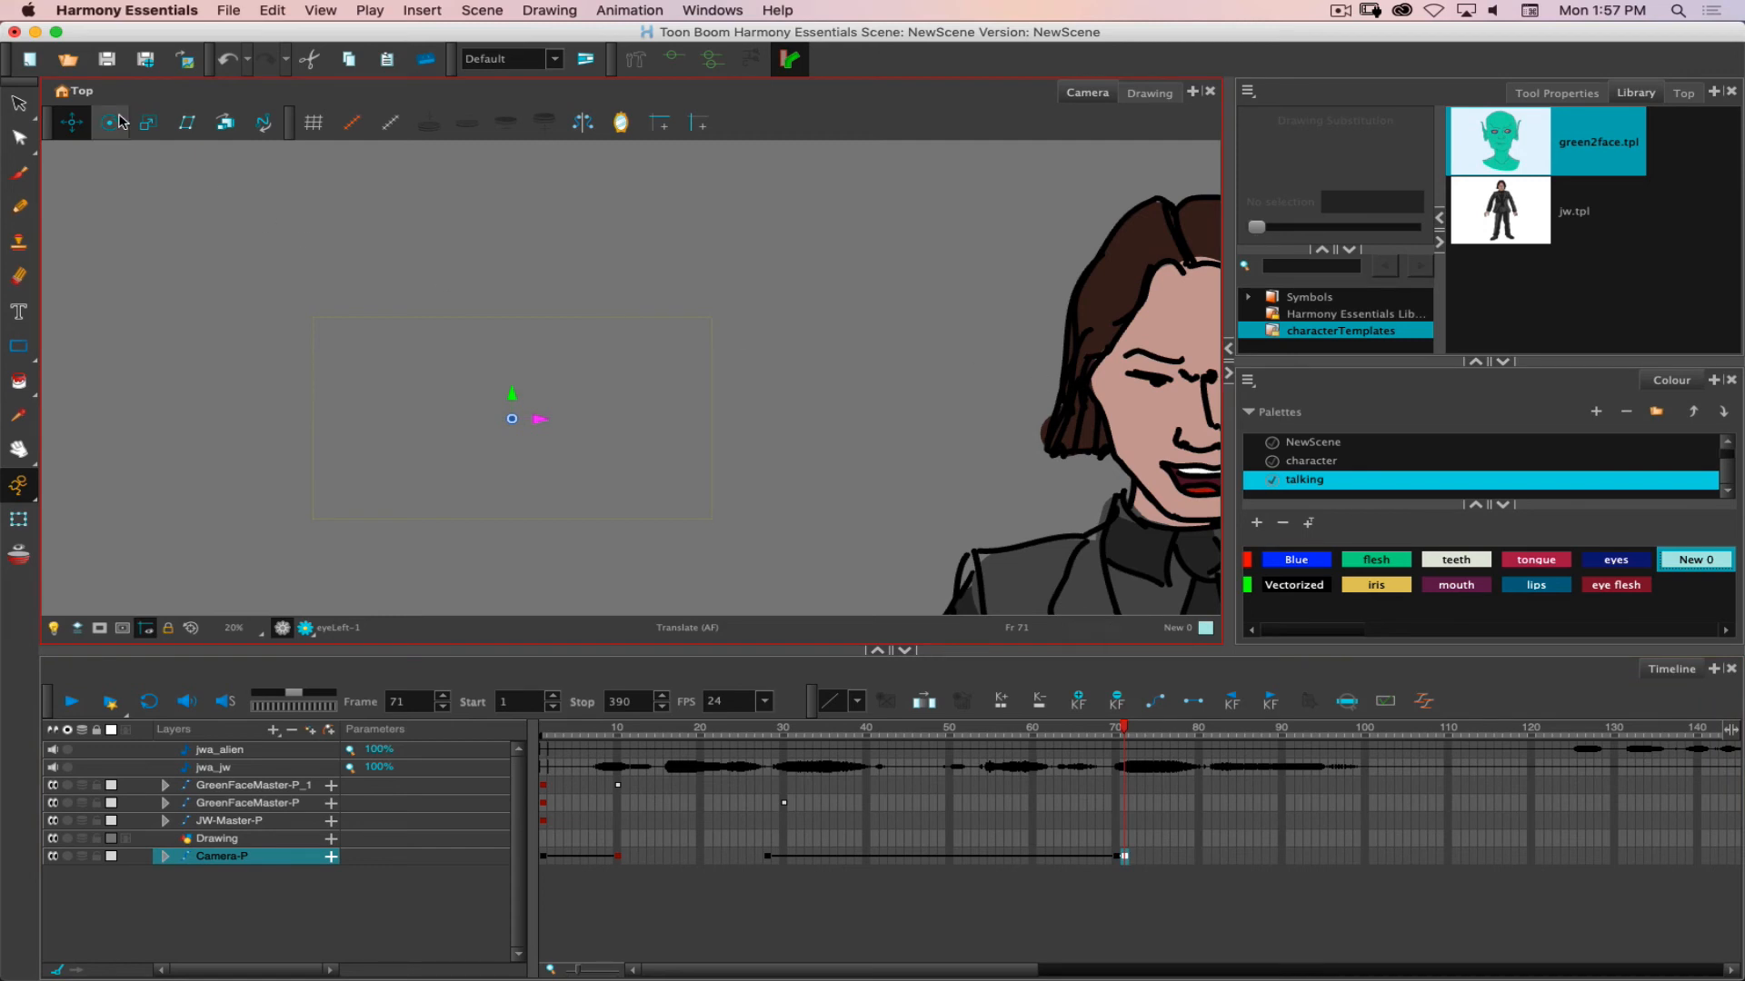
pyautogui.moveTo(536, 418)
pyautogui.mouseDown()
pyautogui.moveTo(405, 417)
pyautogui.moveTo(688, 430)
pyautogui.mouseUp()
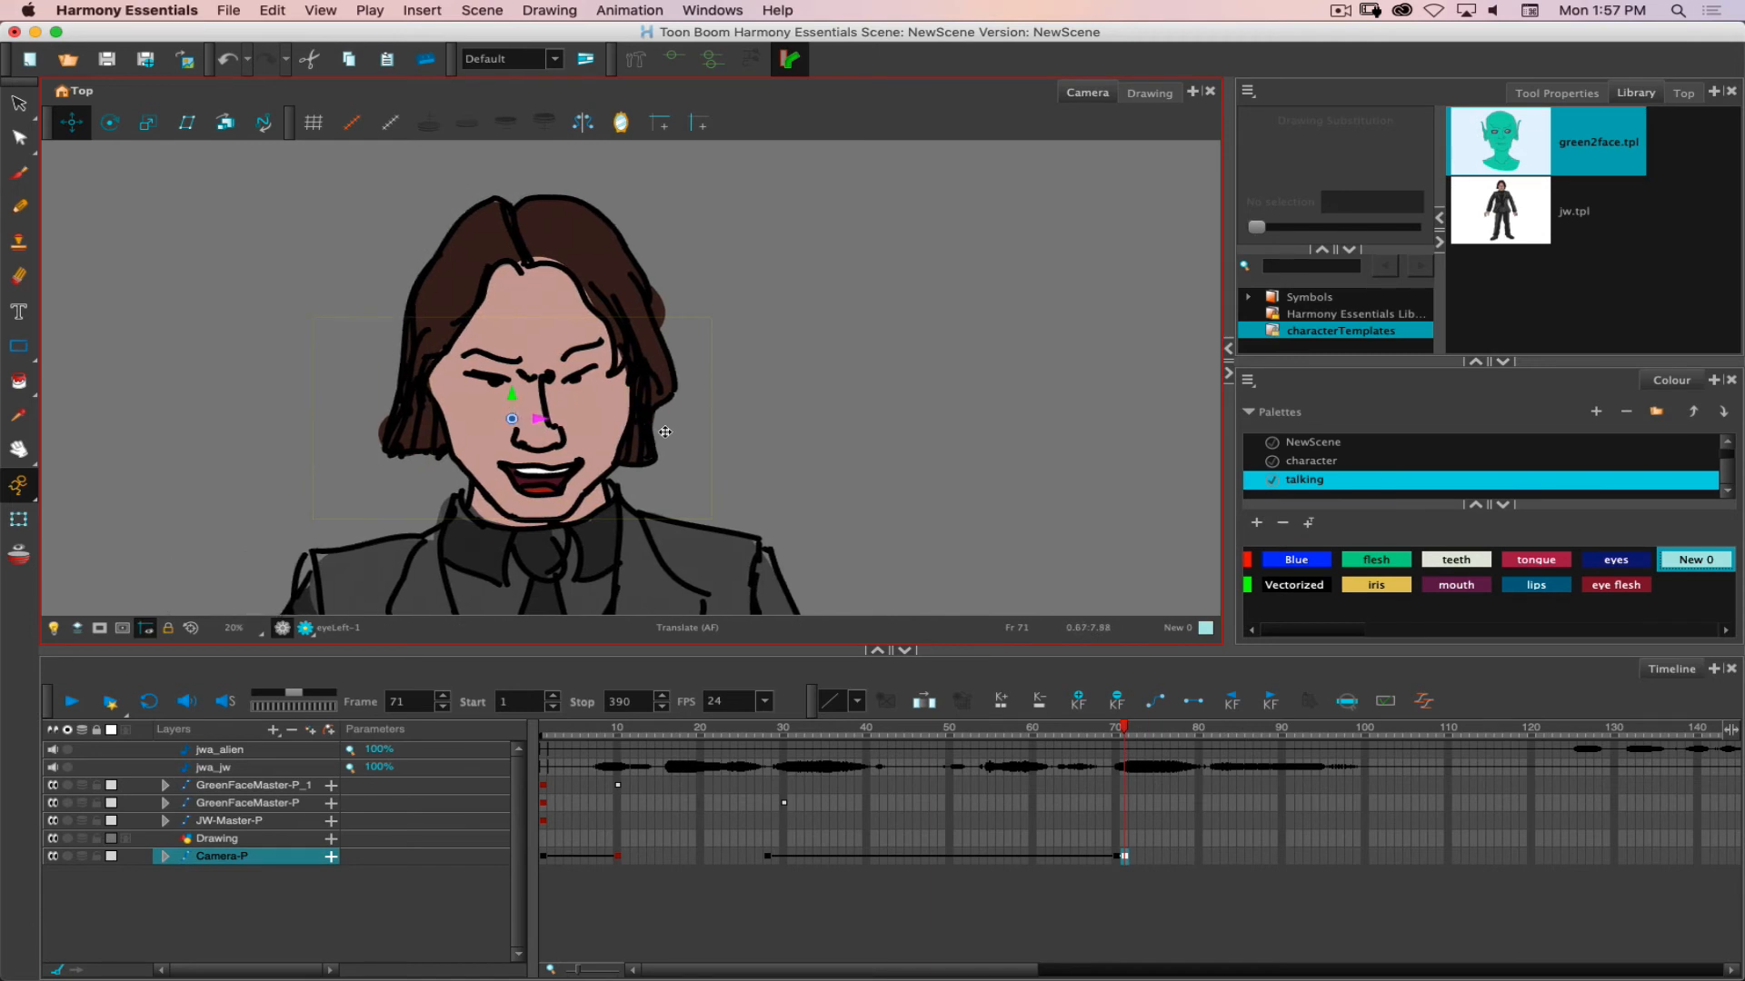
# Rotate the camera slightly at frame 75 and steeply in the opposite direction at frame 78 on Camera-P.
pyautogui.click(1158, 856)
pyautogui.click(110, 123)
pyautogui.moveTo(579, 446); pyautogui.dragTo(592, 425)
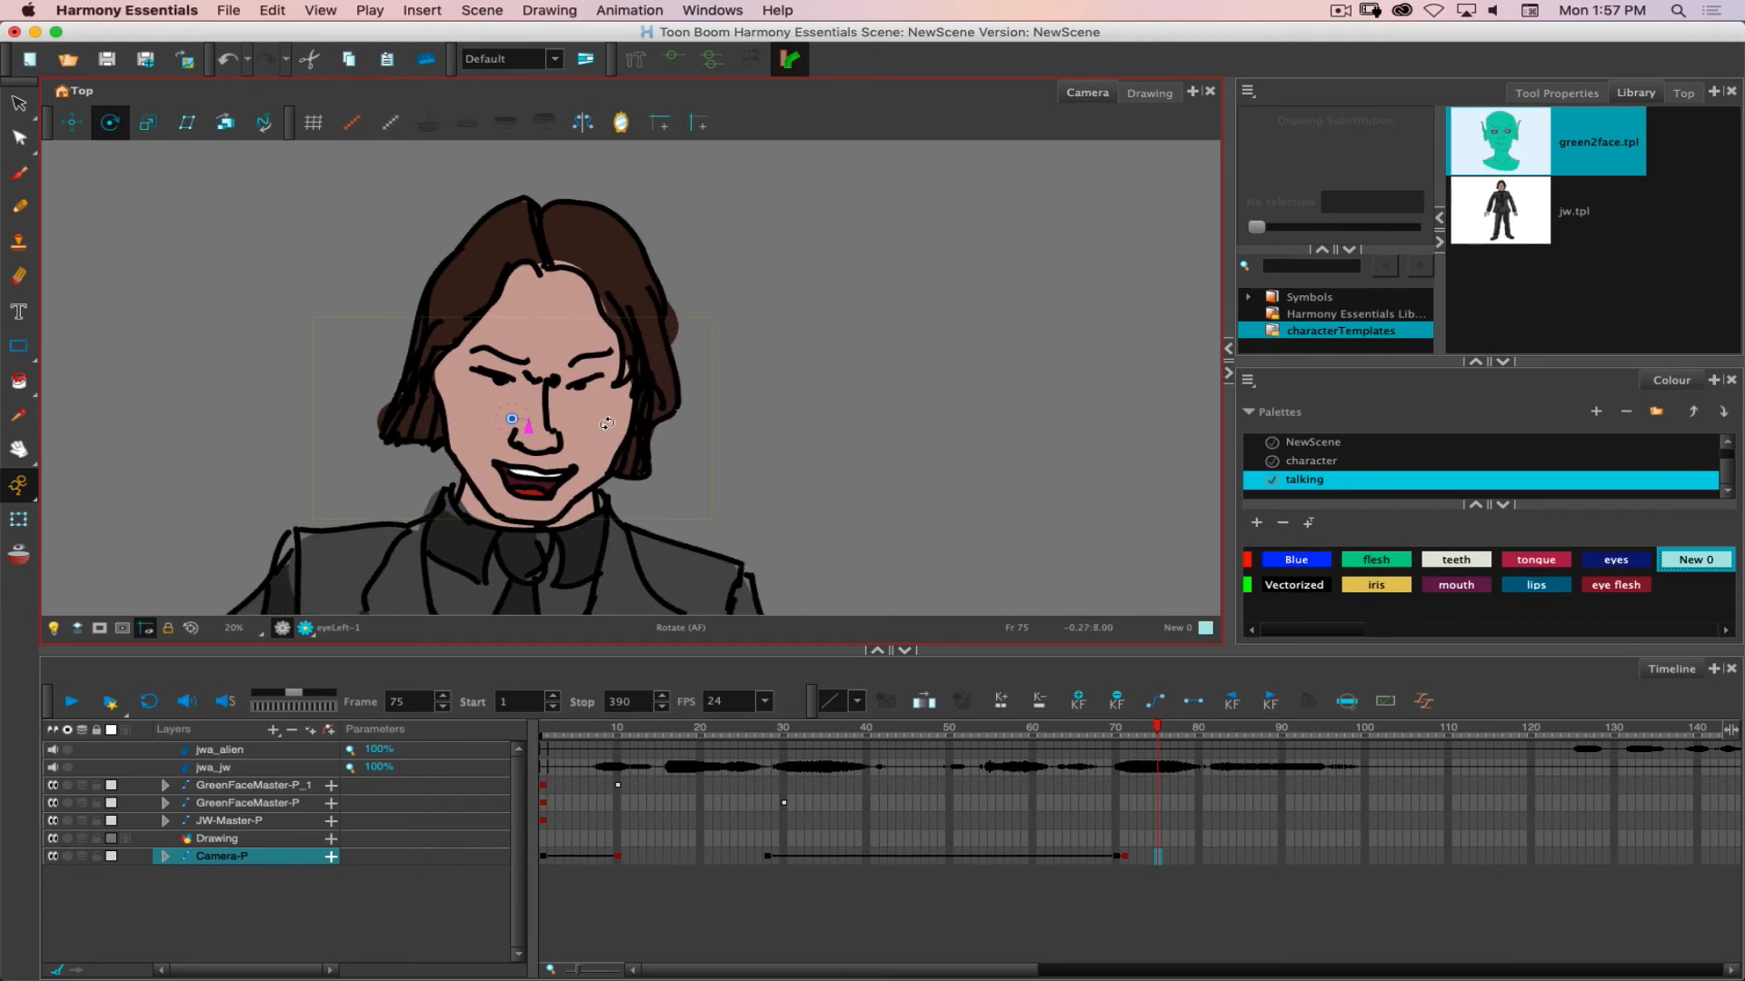
pyautogui.click(1182, 856)
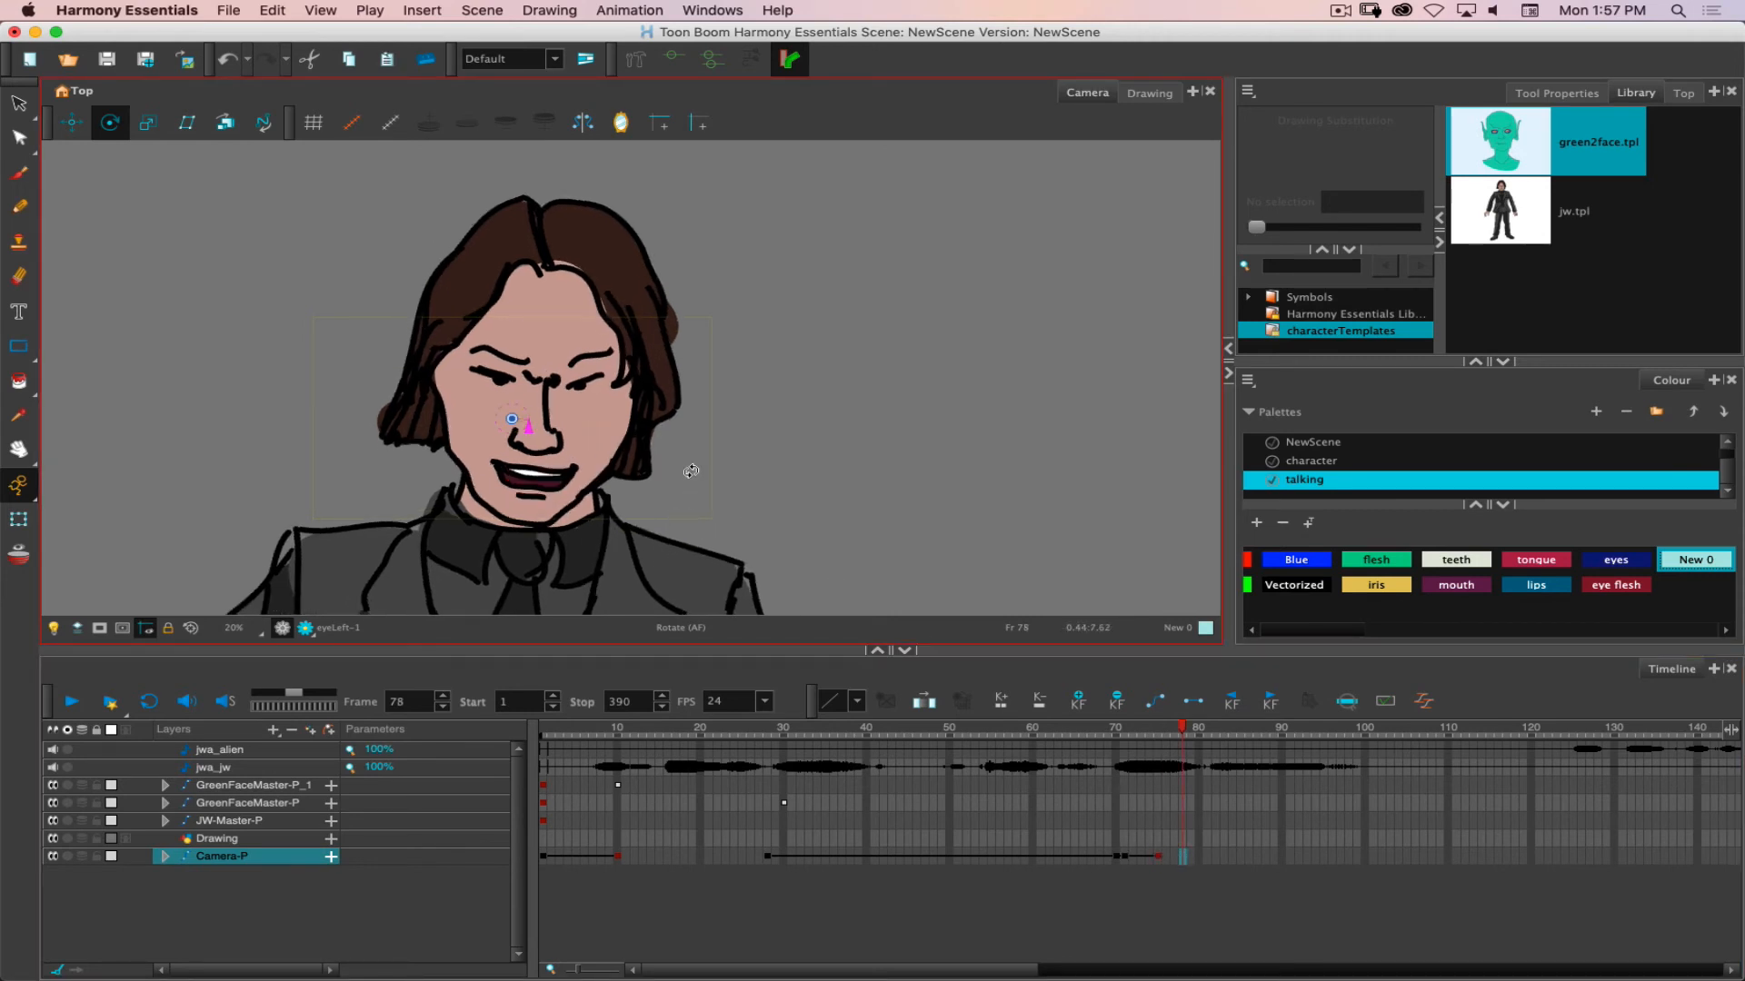
pyautogui.moveTo(691, 470); pyautogui.dragTo(582, 582)
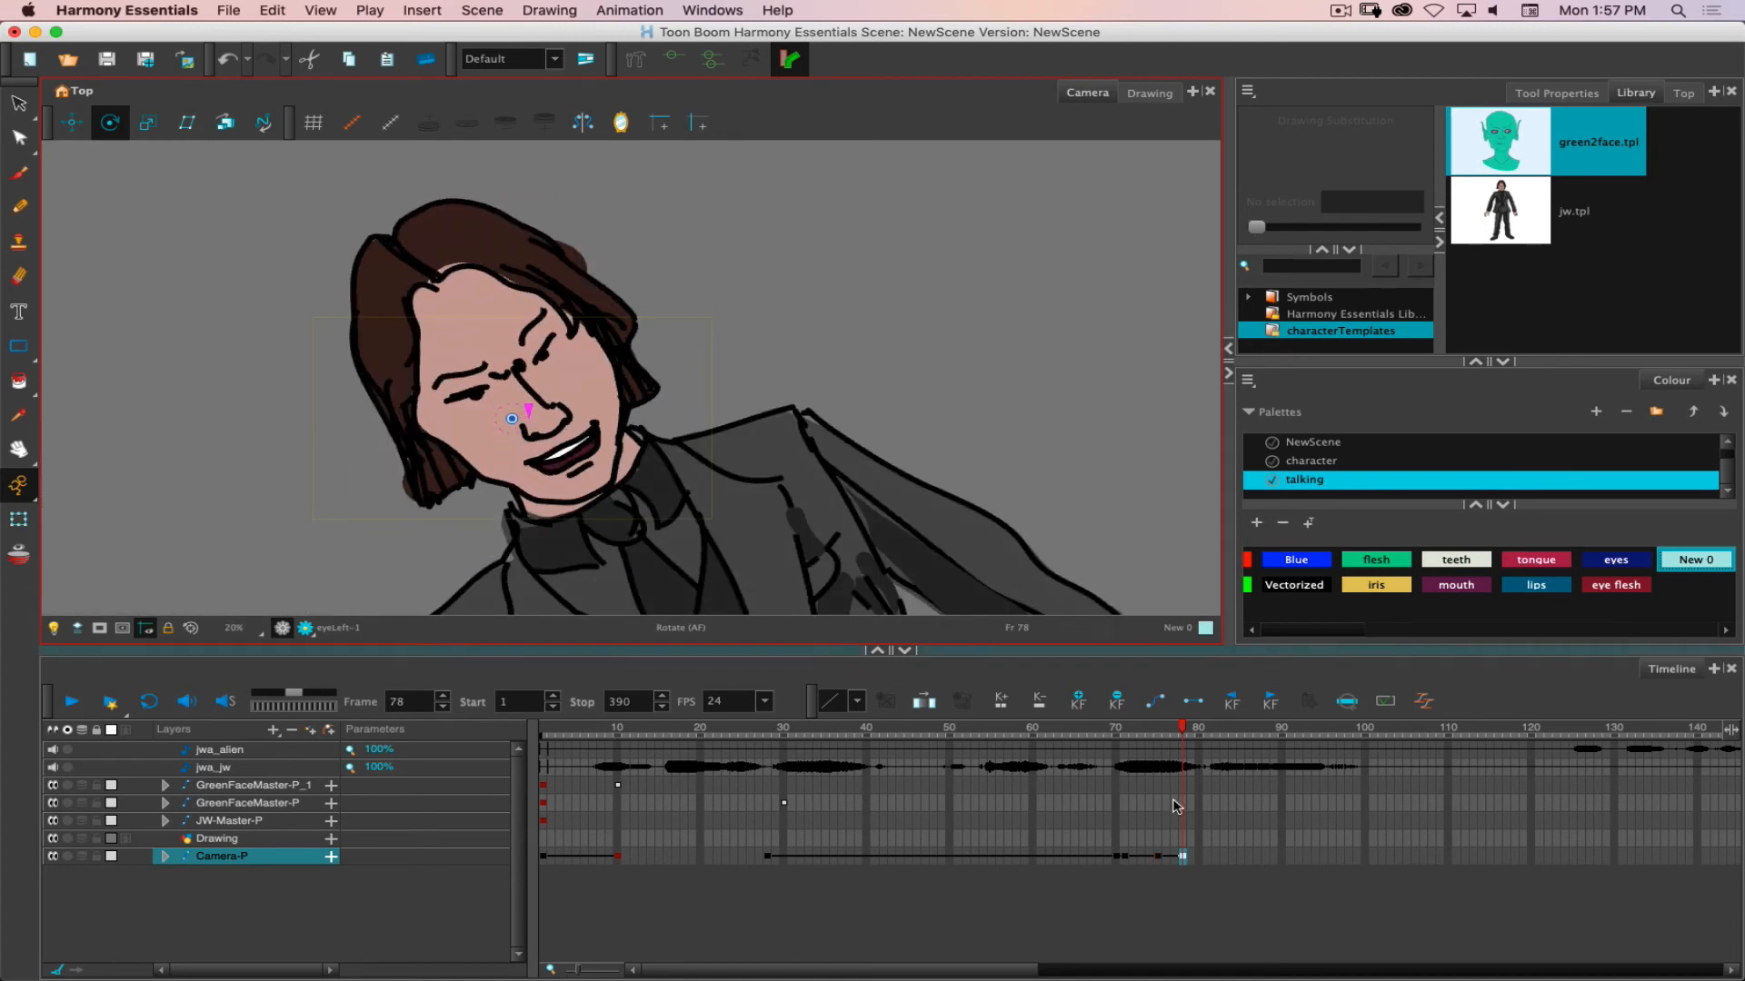
# Copy Camera-P's rotation keyframes from frames 75 to 78 and paste them starting at frame 82.
pyautogui.click(1157, 857)
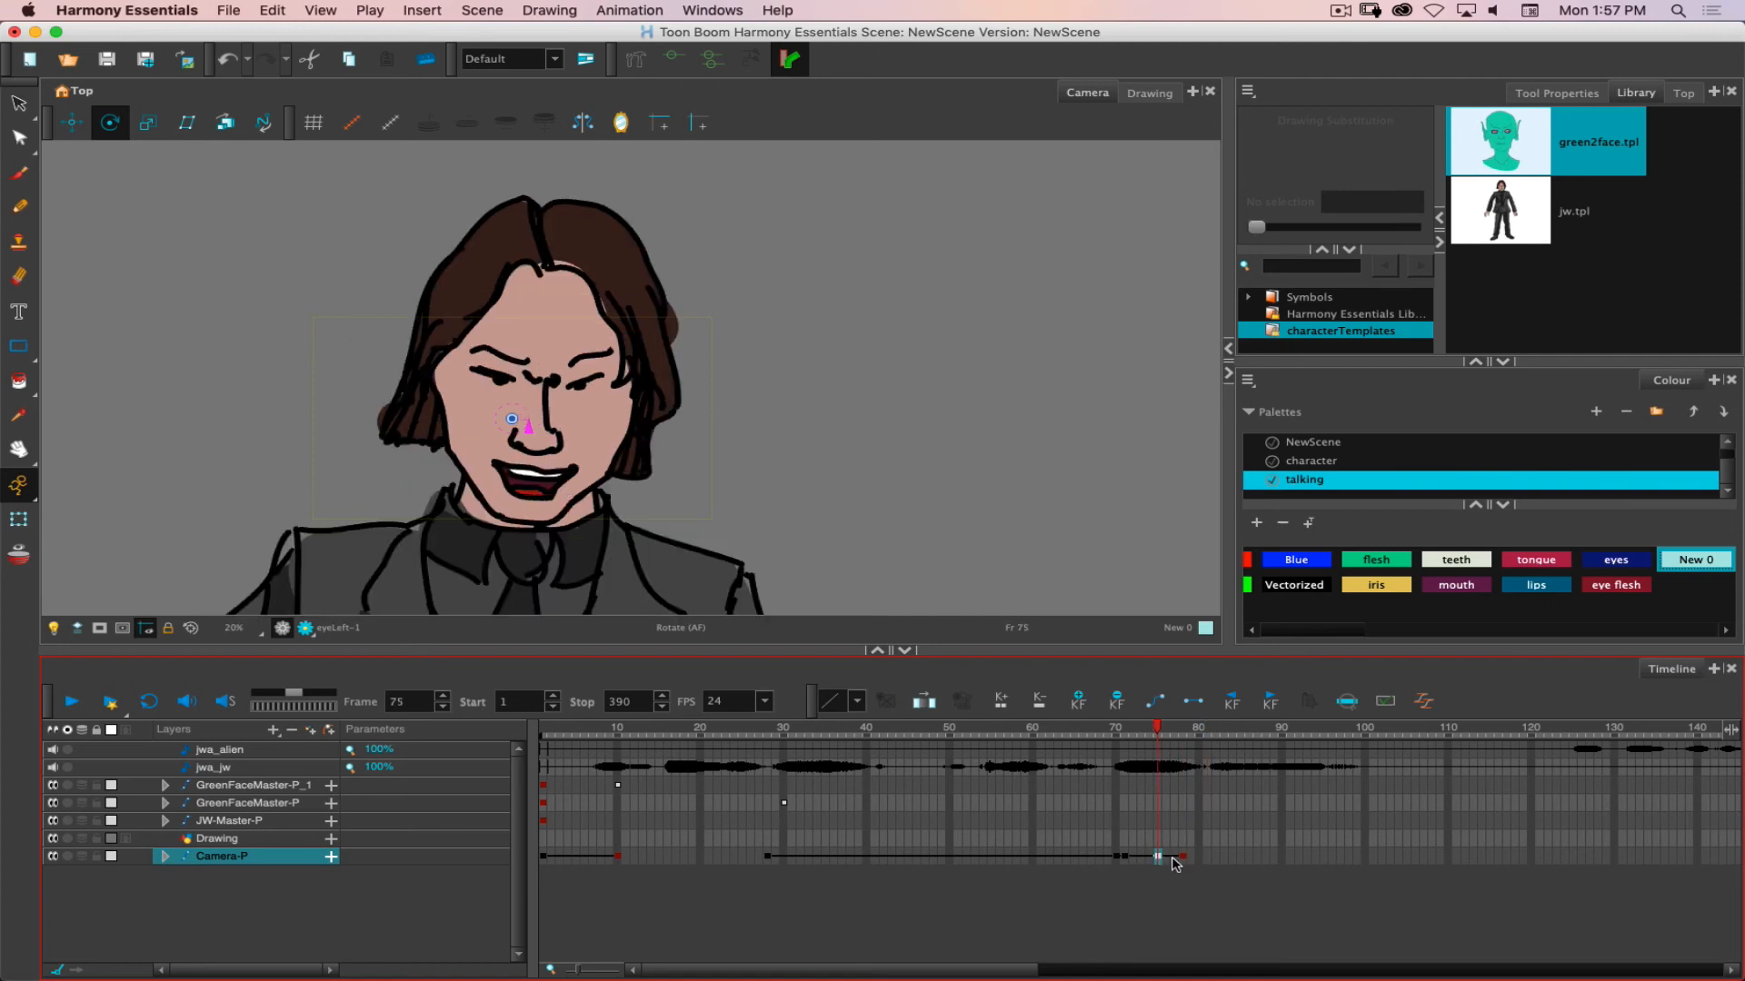
pyautogui.click(1181, 859)
pyautogui.click(1163, 859)
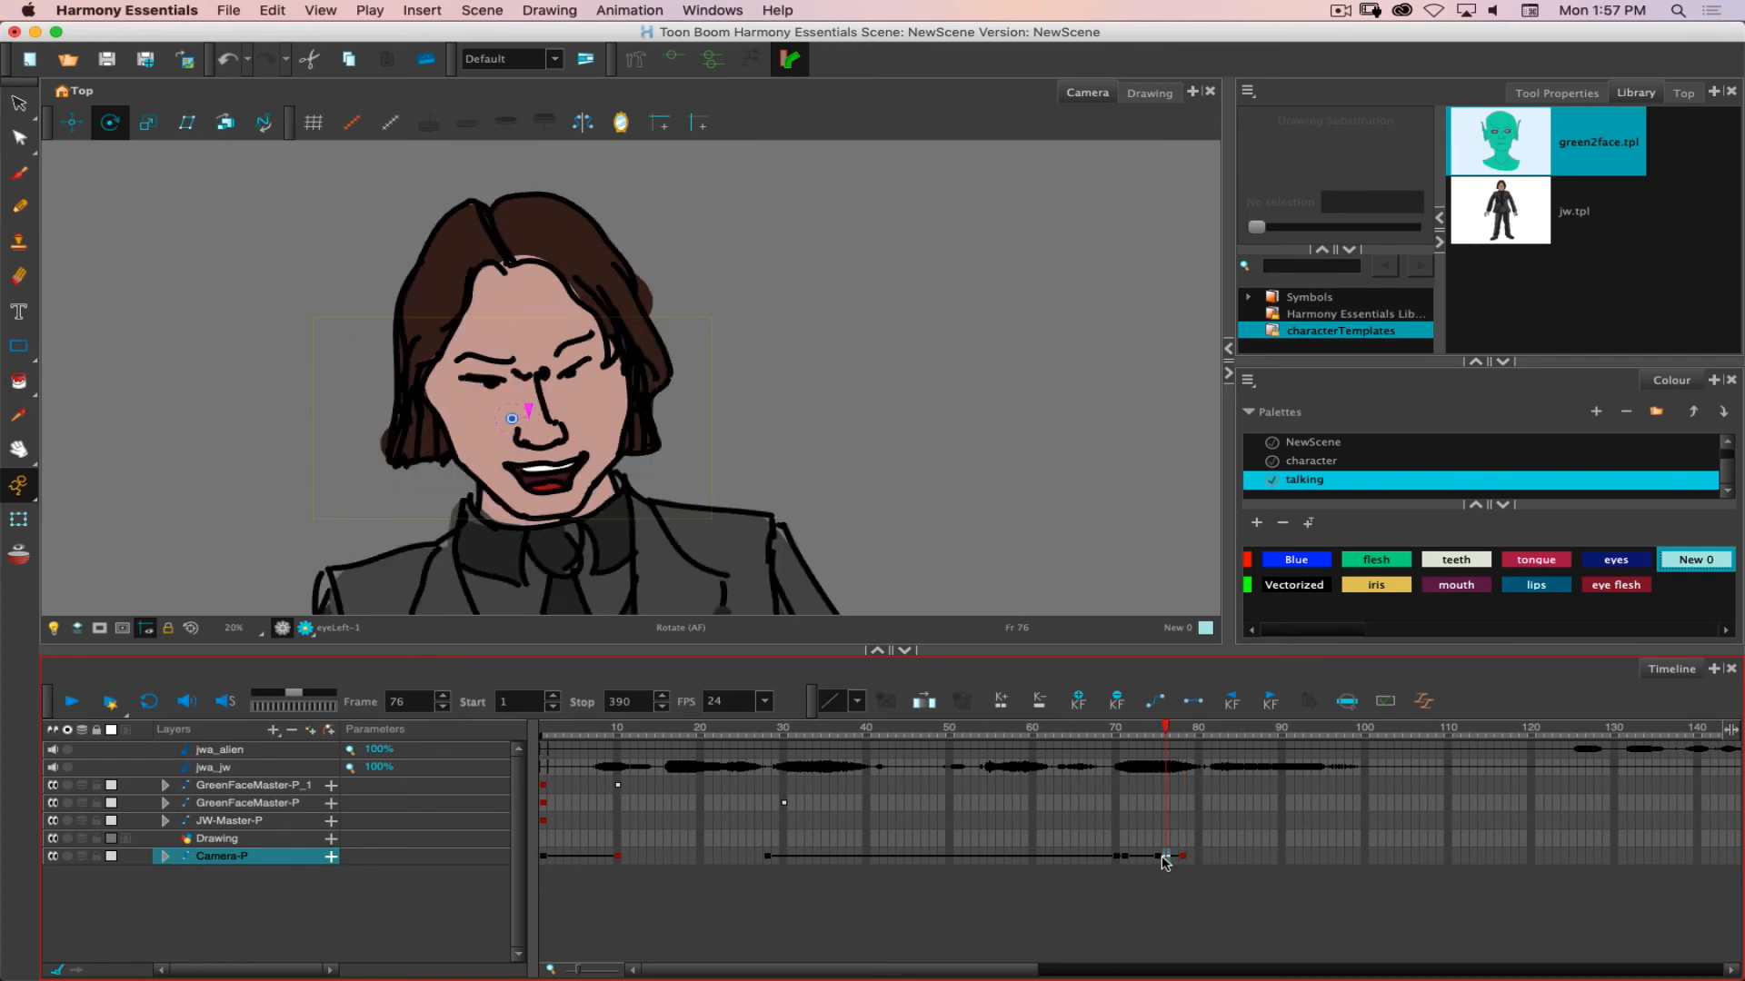
pyautogui.click(1159, 858)
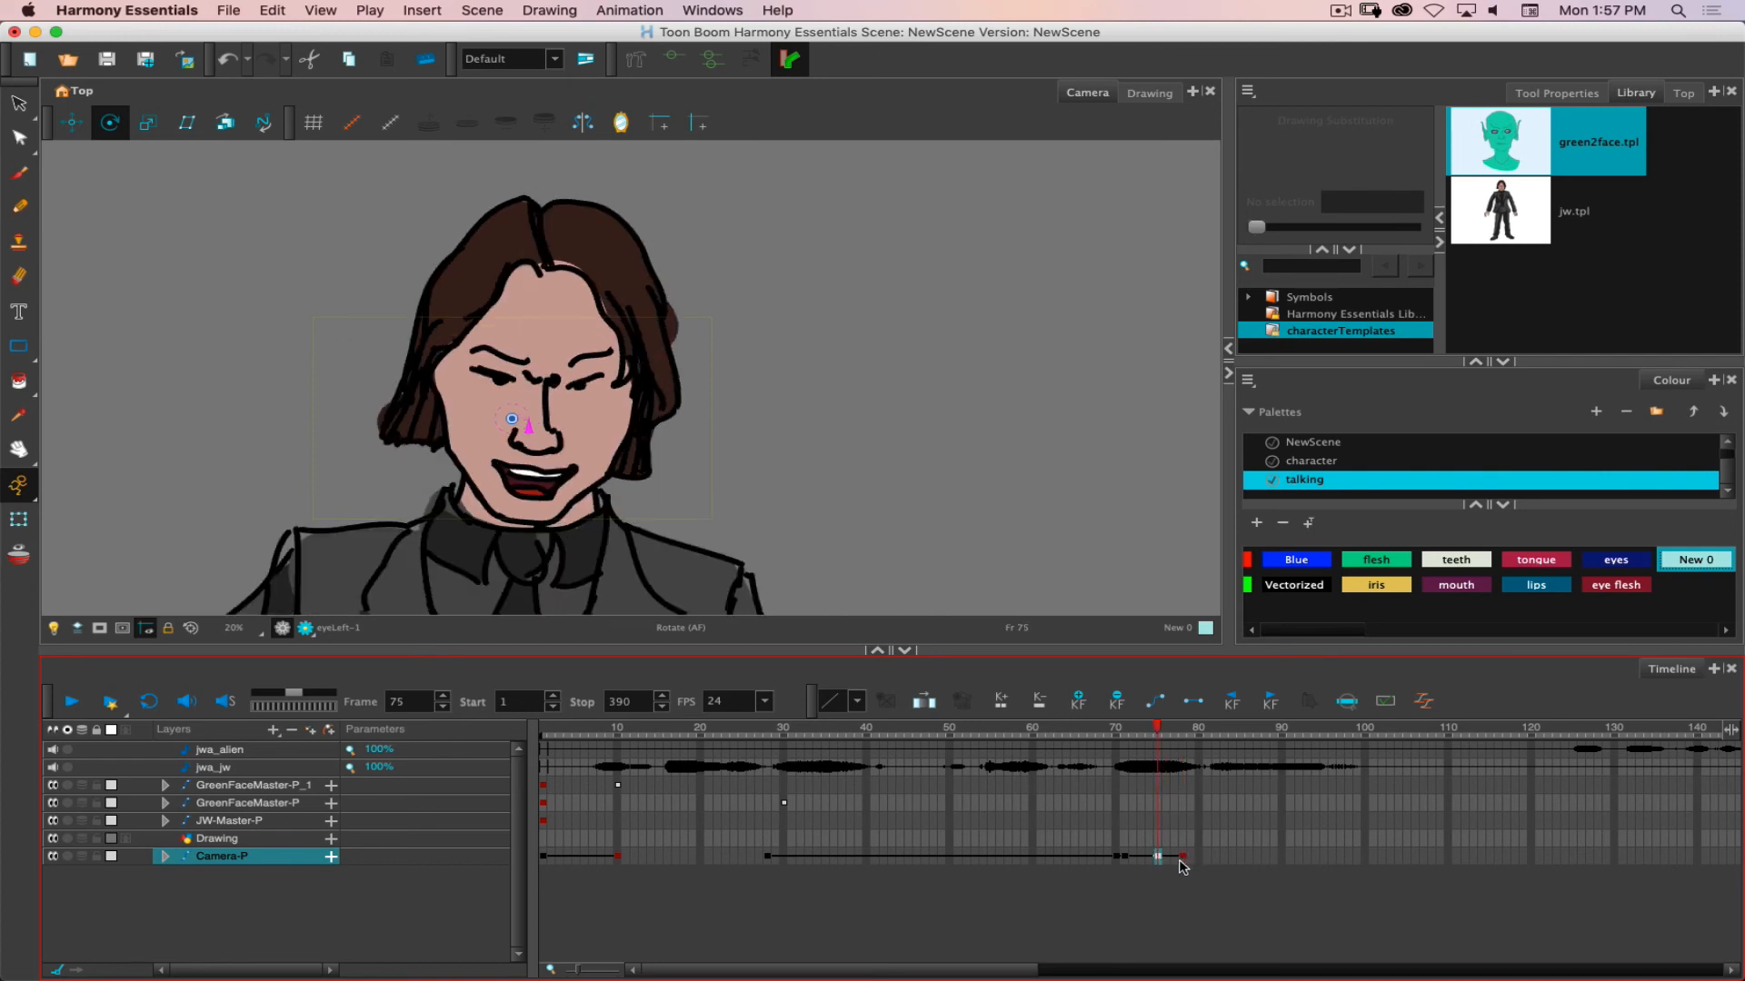
pyautogui.keyDown('shift'); pyautogui.click(1184, 858); pyautogui.keyUp('shift')
pyautogui.press('super+c')
pyautogui.click(1217, 863)
pyautogui.press('super+v')
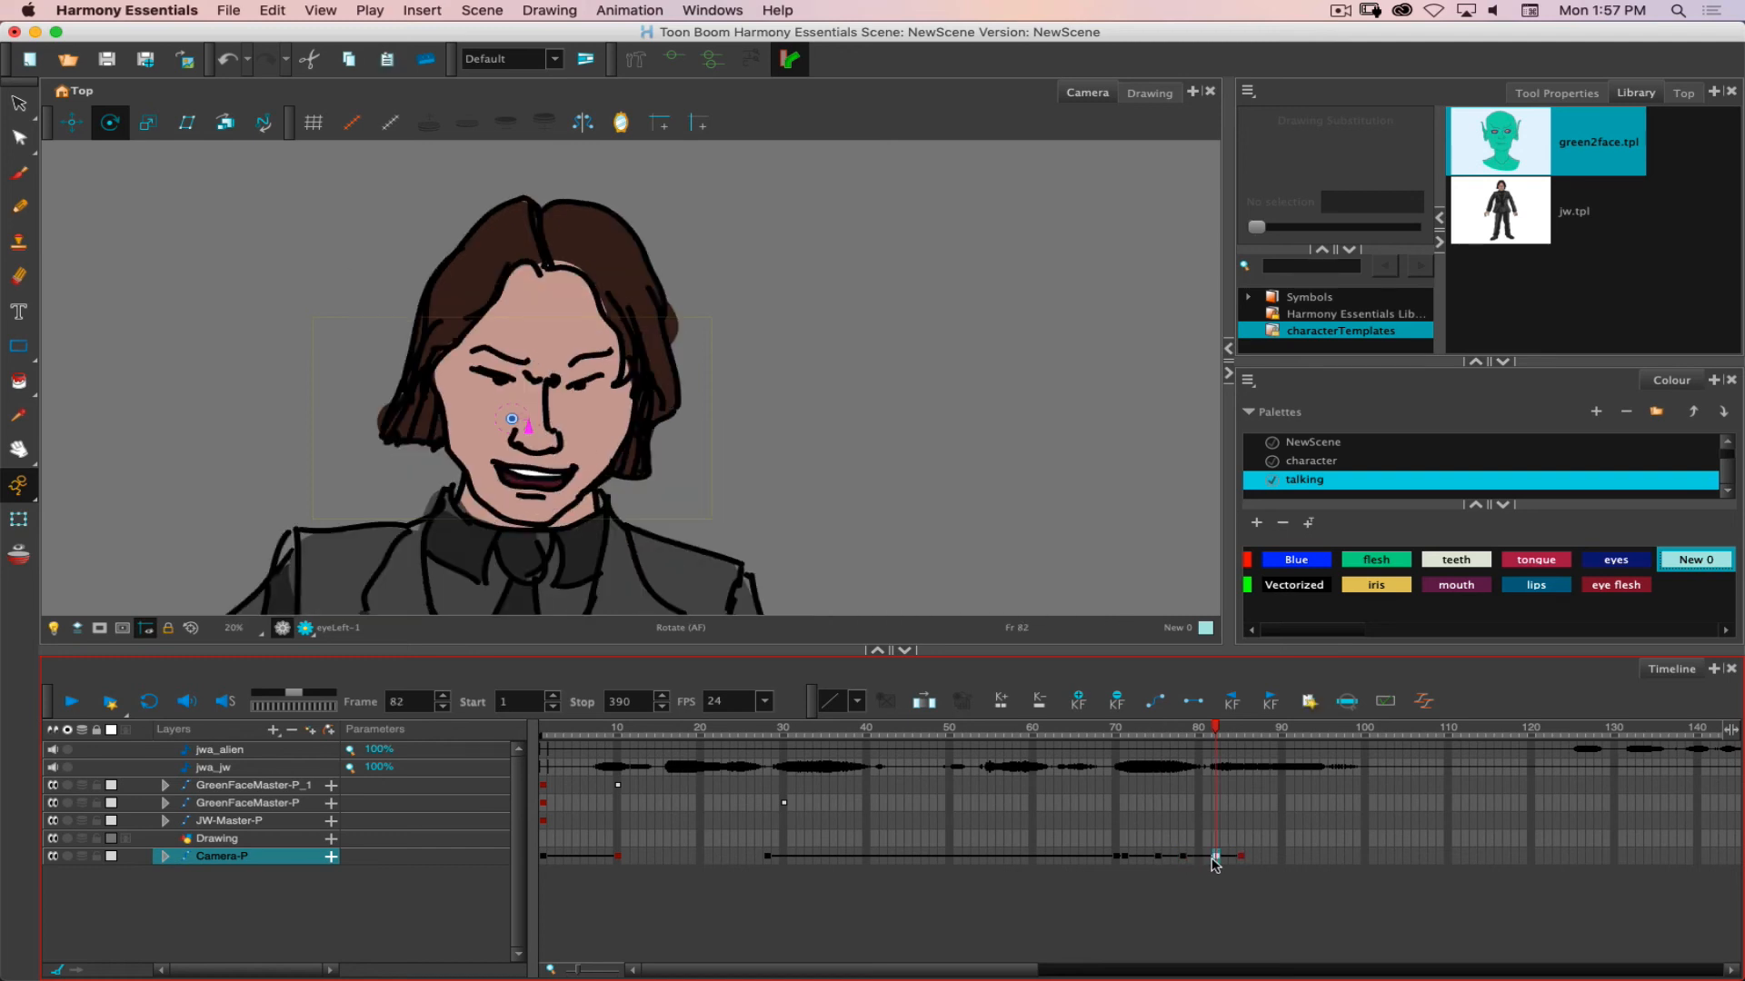
# Copy Camera-P's upright keyframe at frame 71 to frame 92 and play back the scene from frame 70.
pyautogui.moveTo(1217, 730); pyautogui.dragTo(1124, 768)
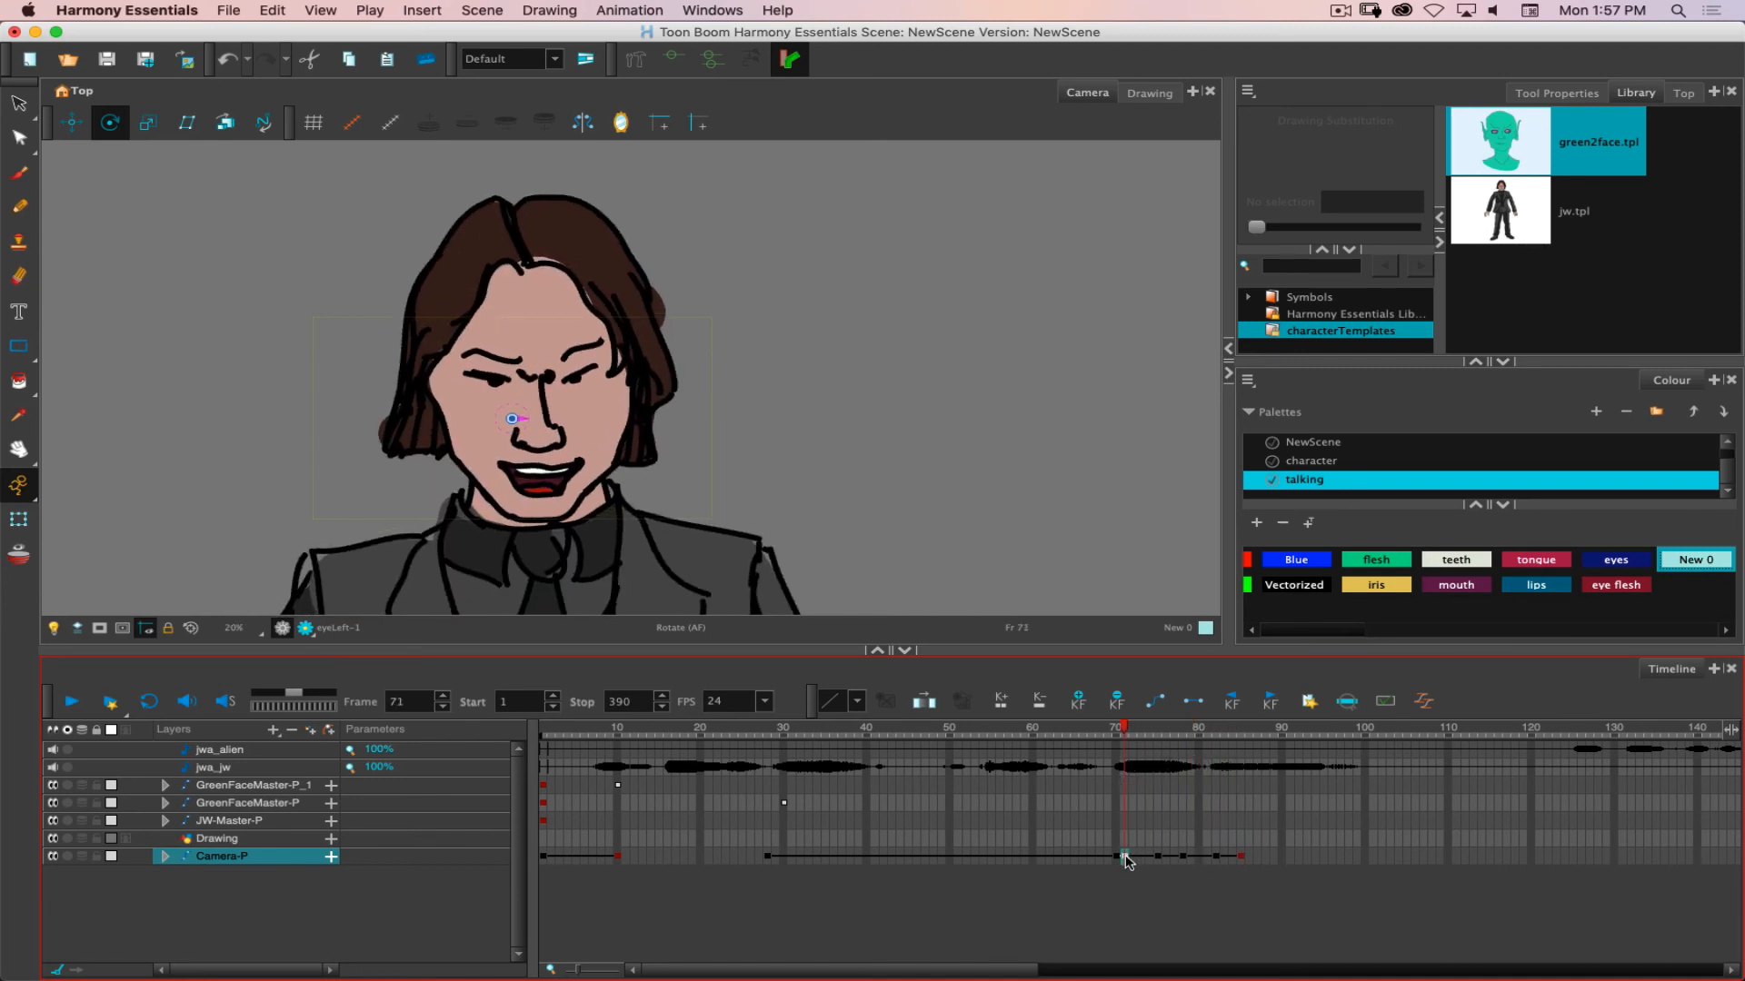
pyautogui.click(1299, 860)
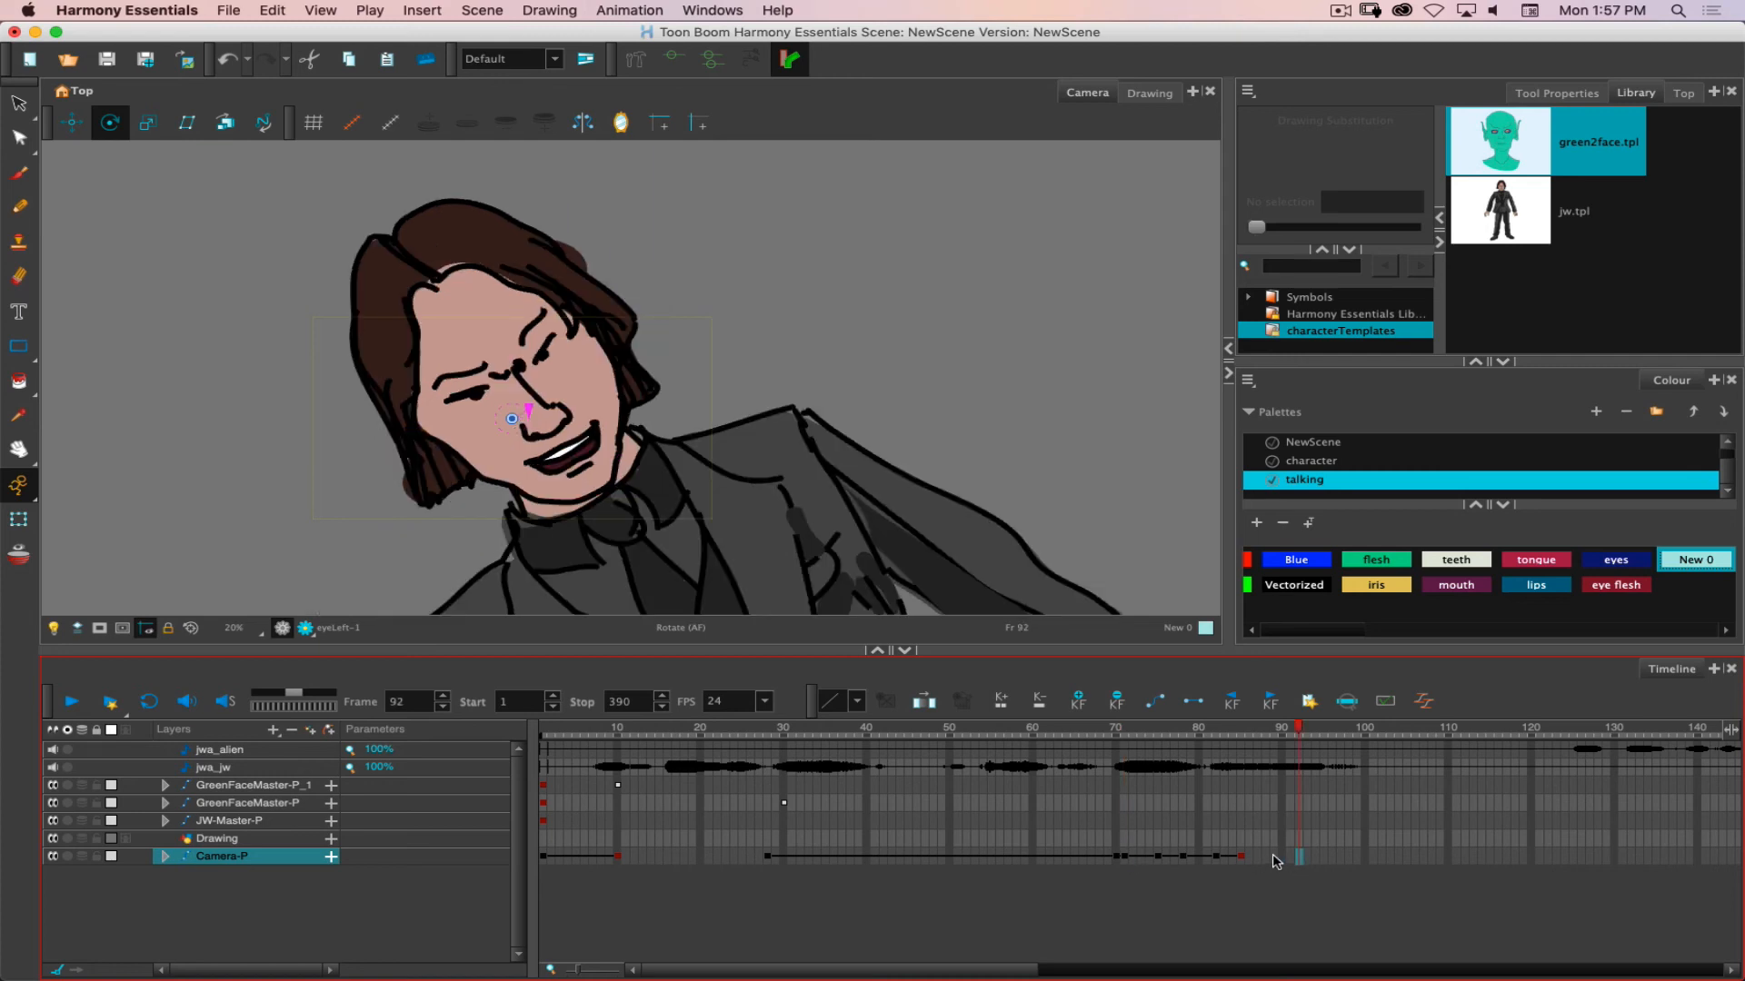
pyautogui.press('super+v')
pyautogui.moveTo(1300, 737); pyautogui.dragTo(1117, 745)
pyautogui.click(73, 701)
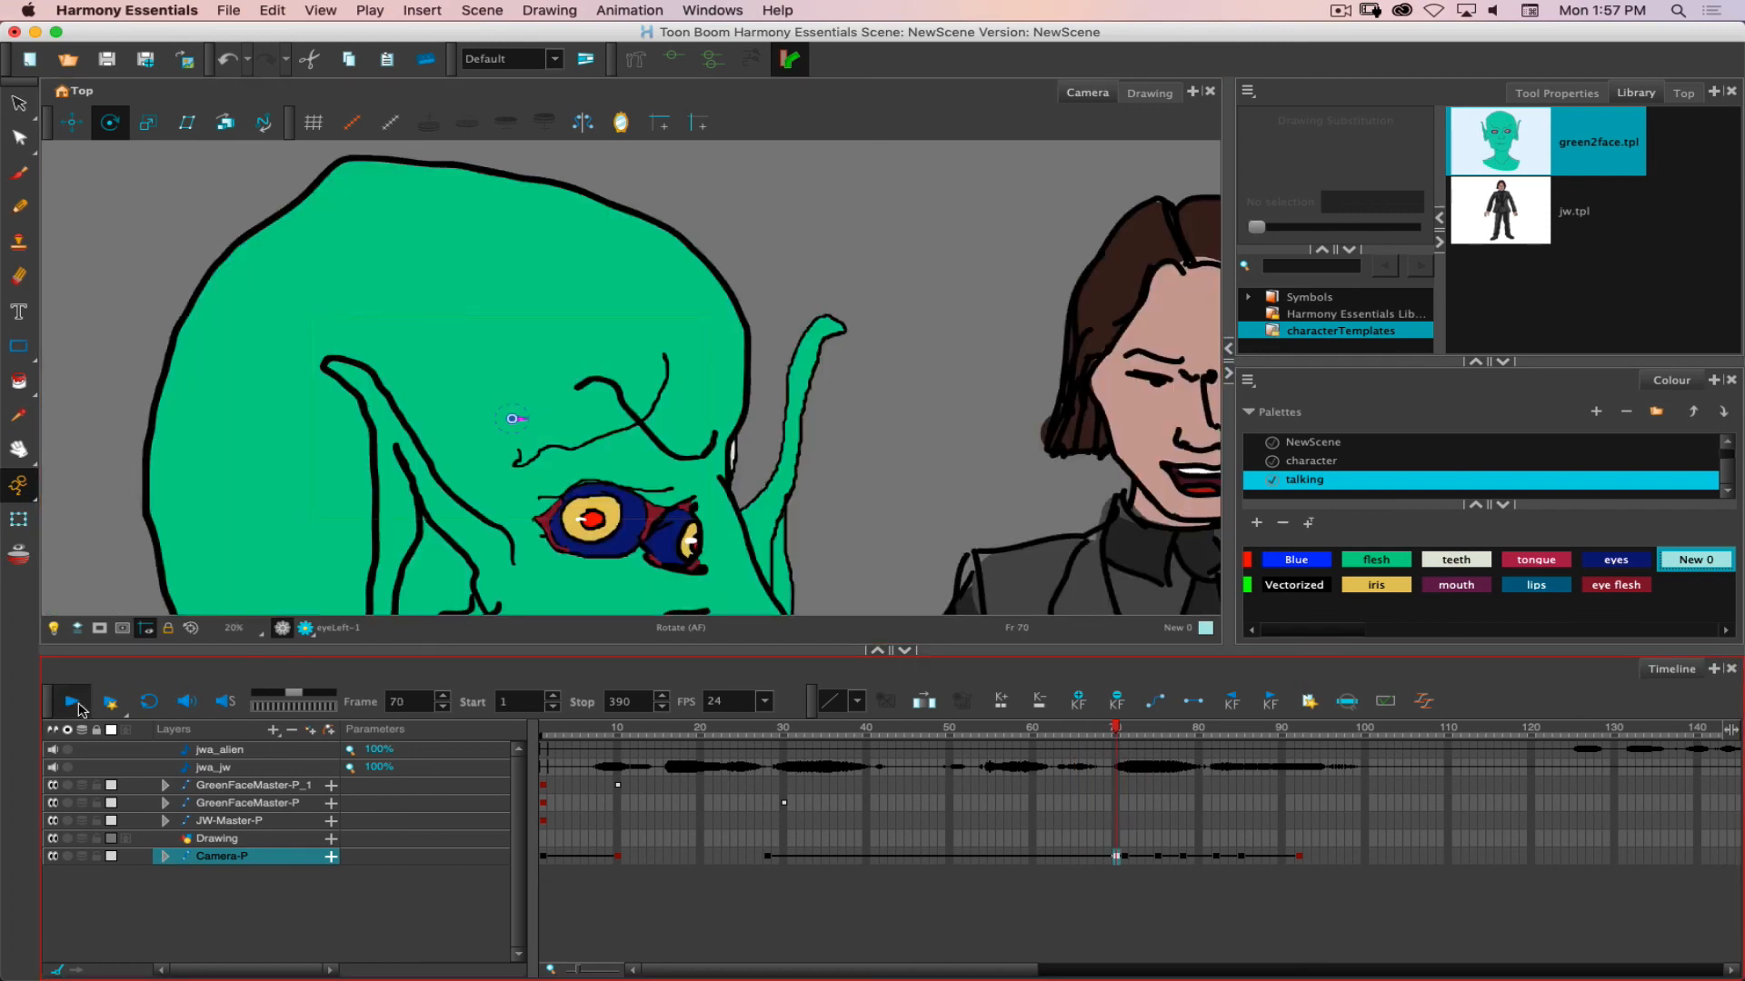
pyautogui.click(78, 702)
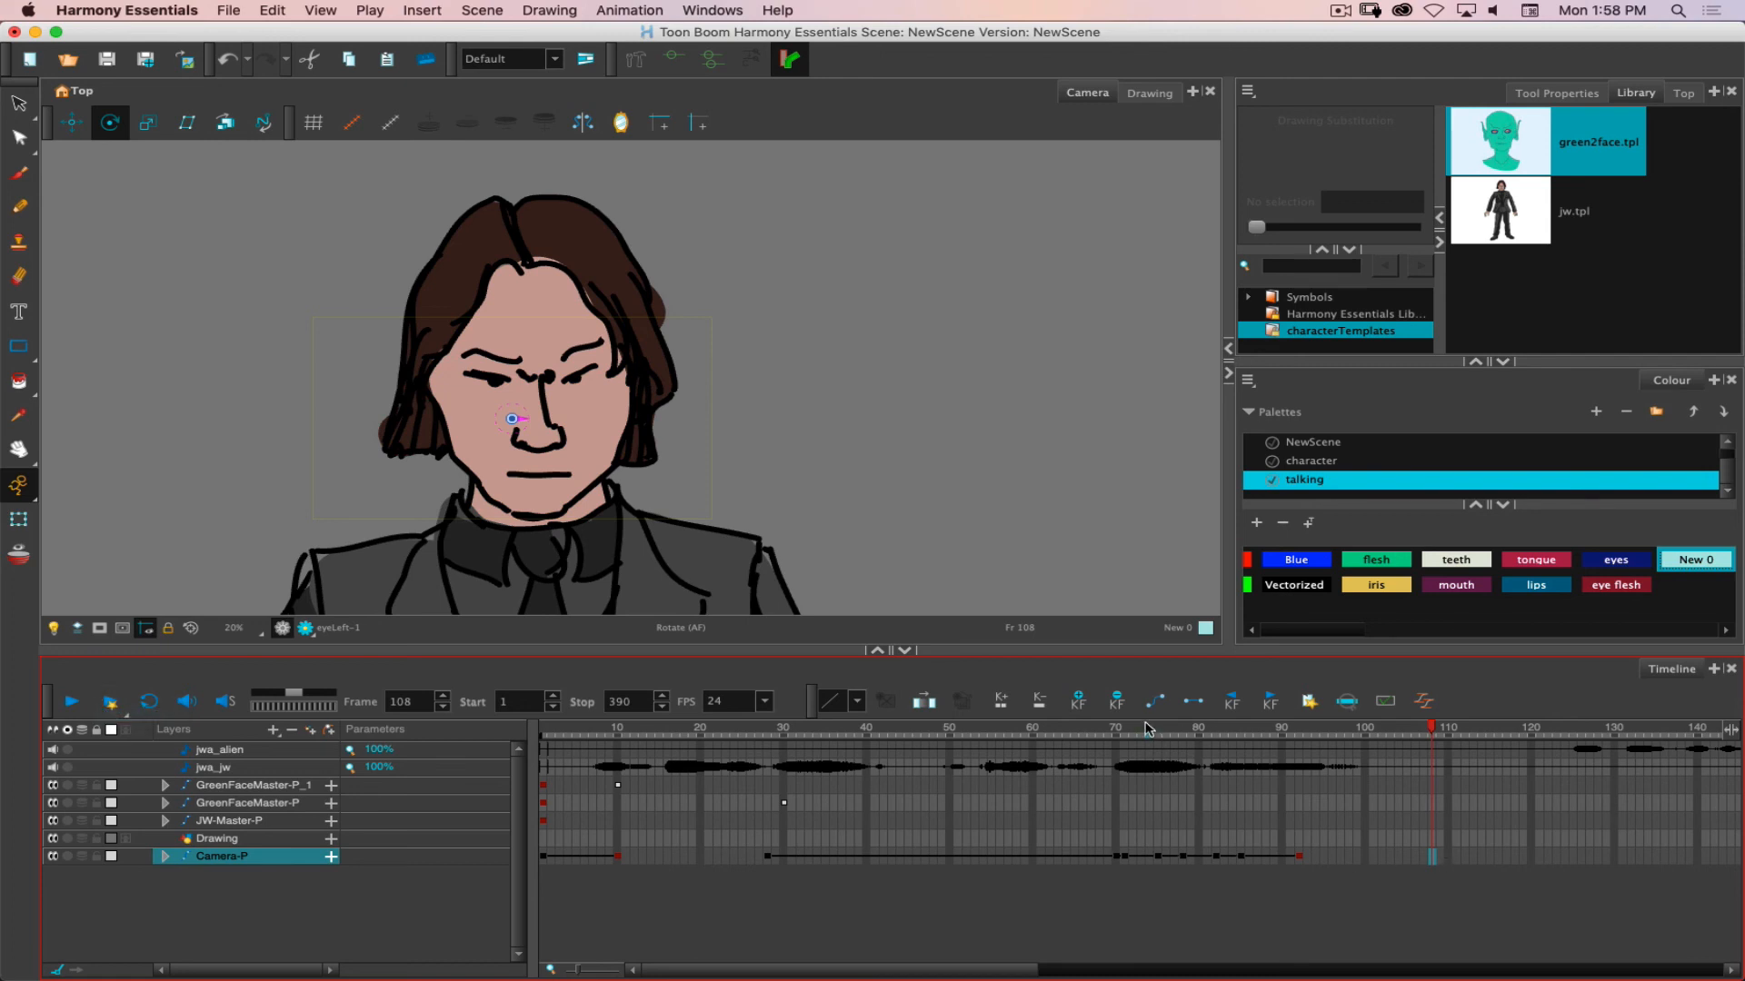
# Scale the camera frame slightly larger at Camera-P's frame 78 keyframe and slightly smaller at its frame 82 keyframe.
pyautogui.moveTo(1147, 737); pyautogui.dragTo(1182, 734)
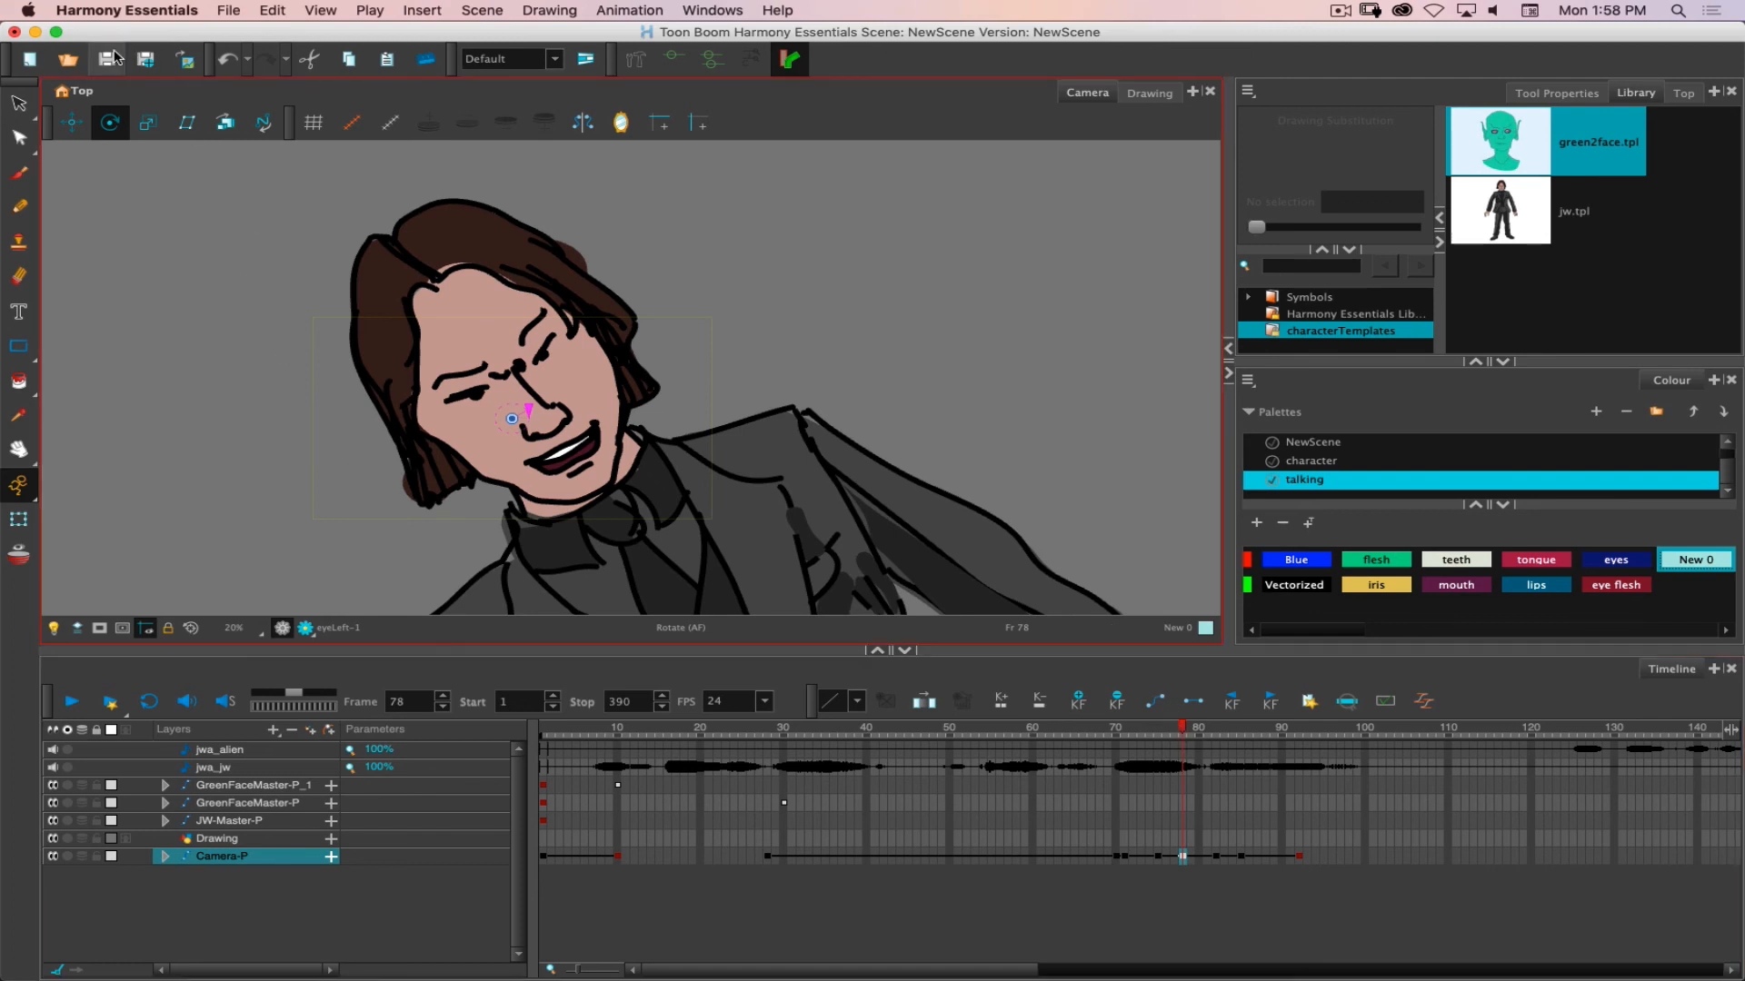
pyautogui.click(147, 123)
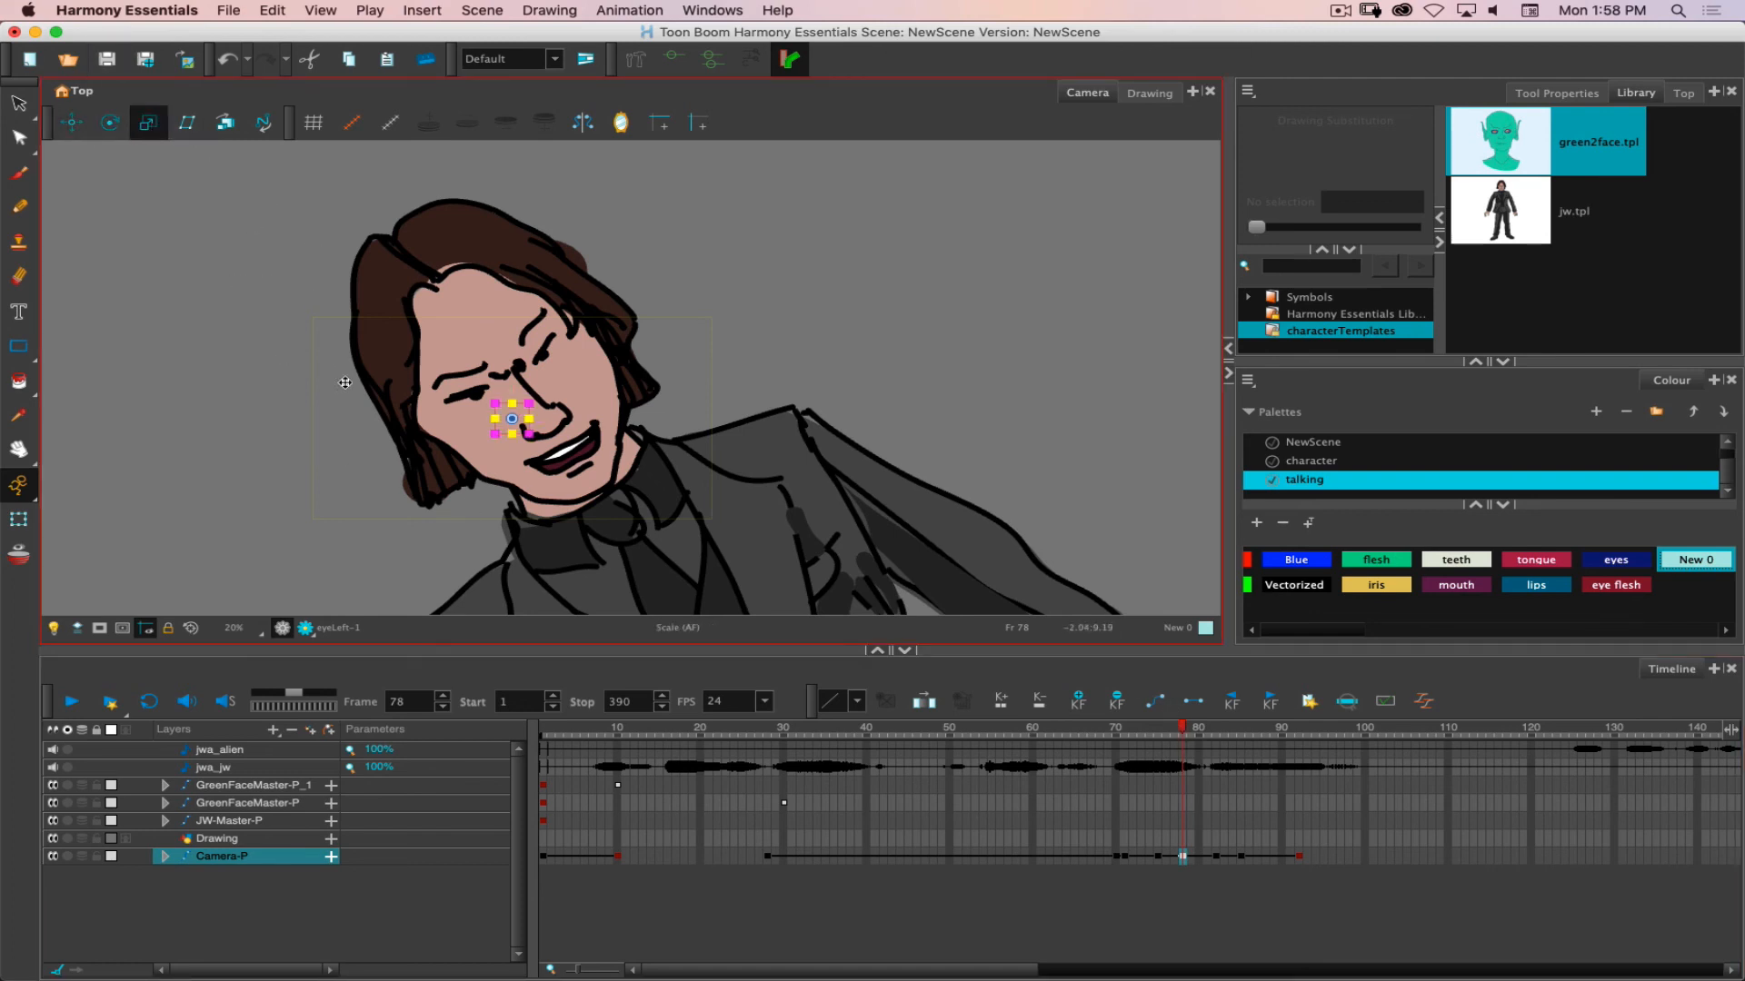
pyautogui.click(19, 519)
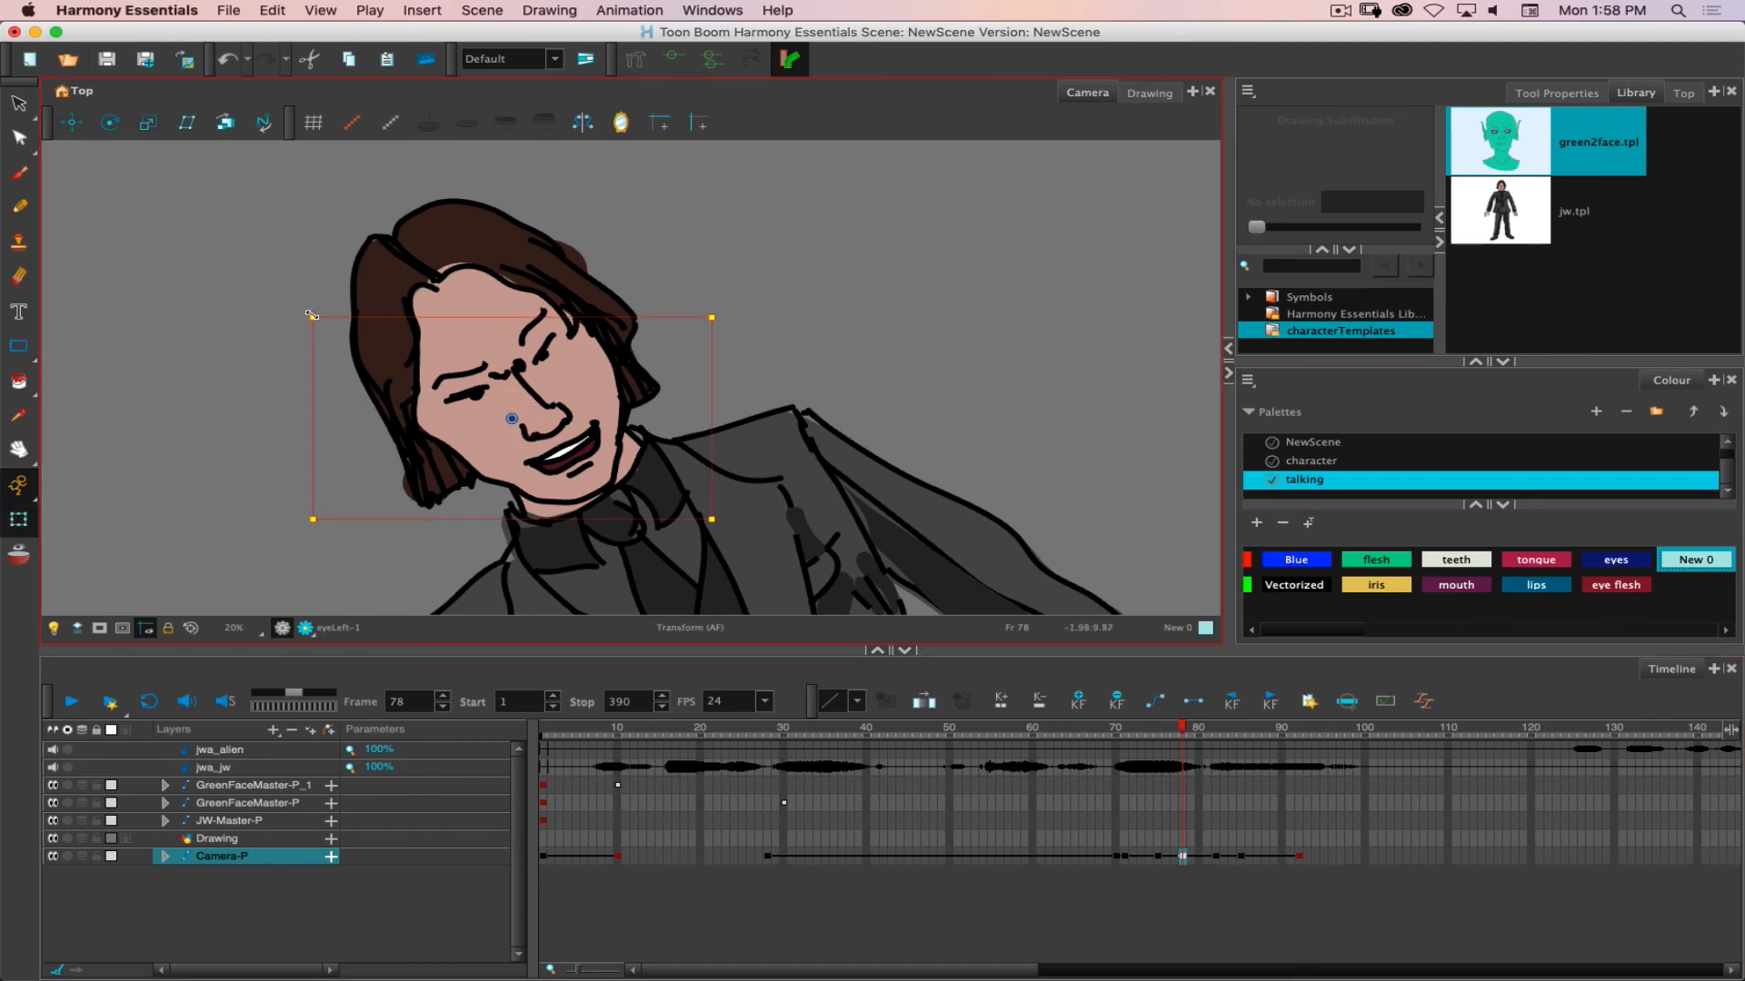
pyautogui.moveTo(307, 315); pyautogui.dragTo(302, 310)
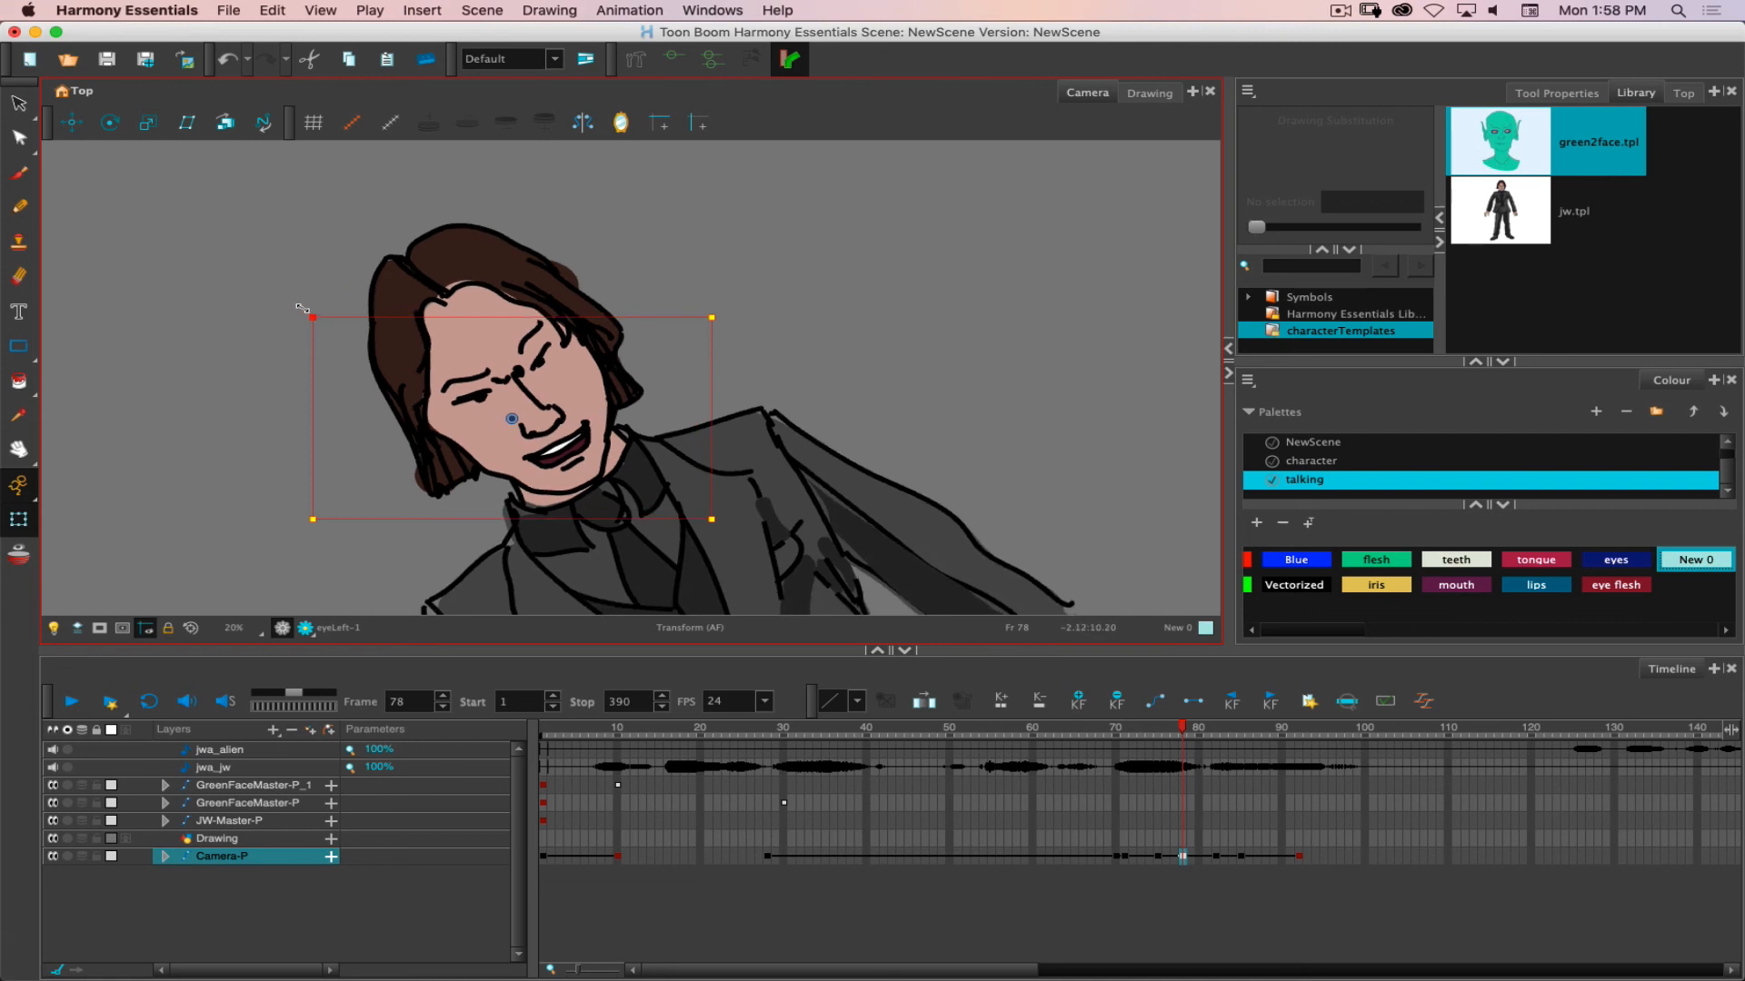
pyautogui.click(1215, 857)
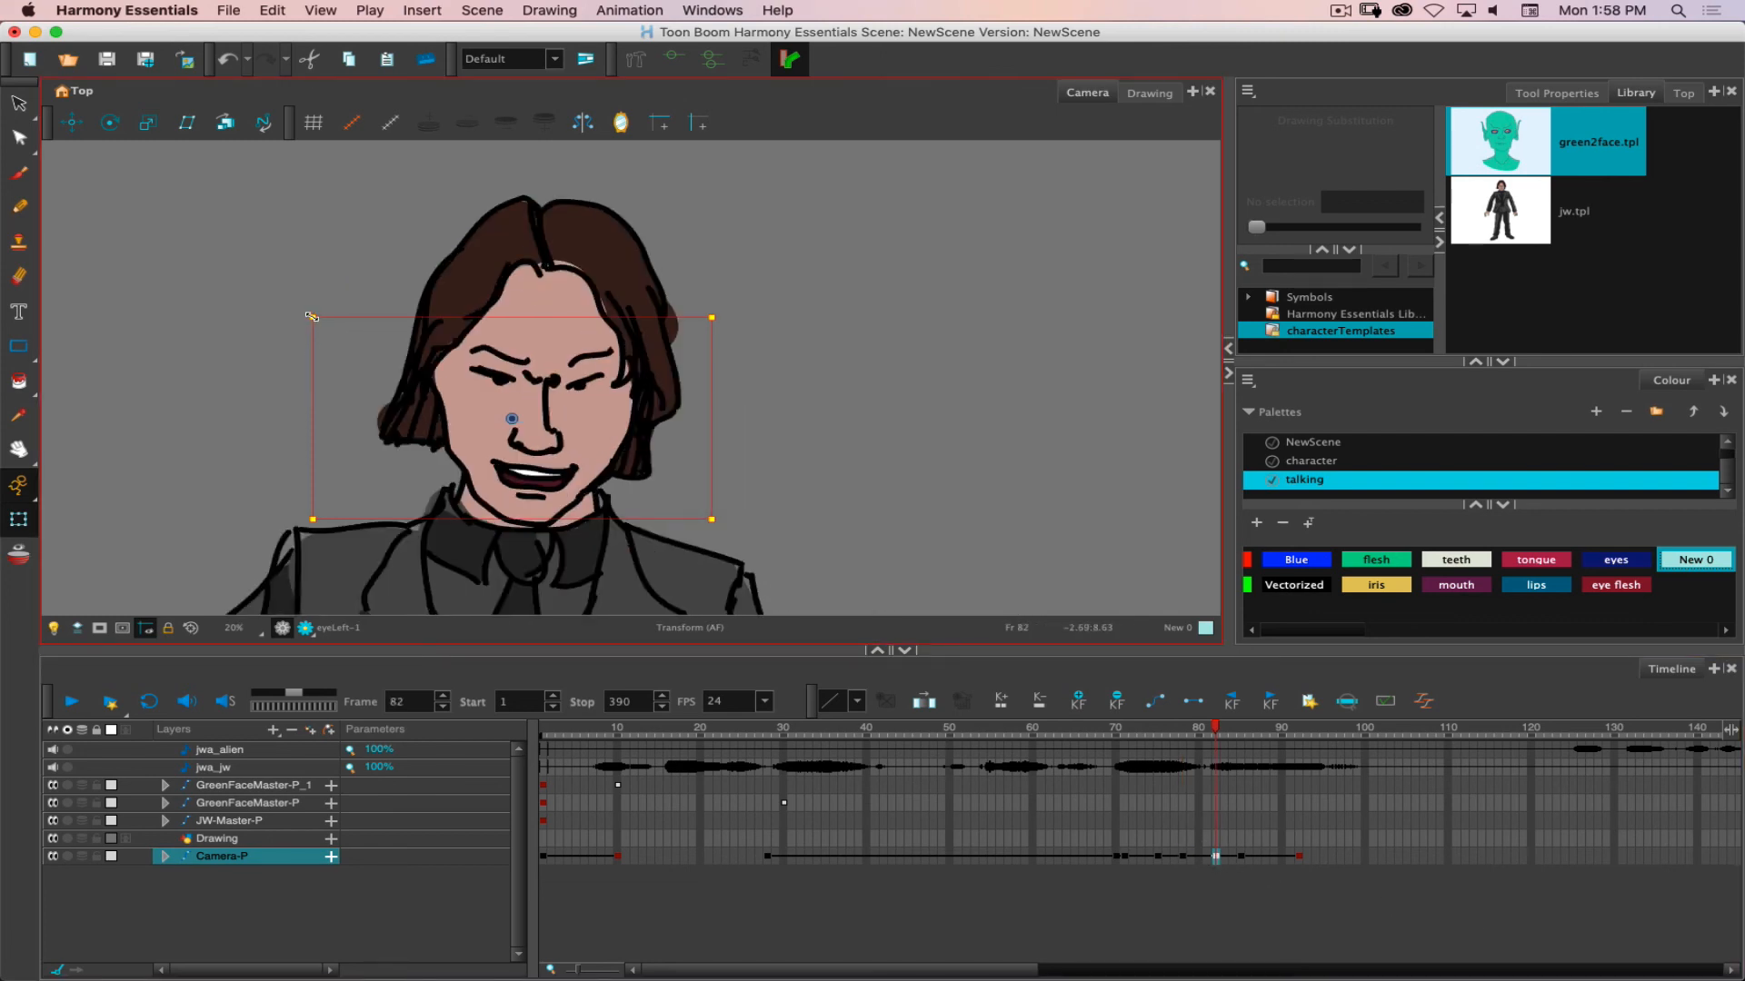
pyautogui.moveTo(311, 317); pyautogui.dragTo(329, 332)
# Move Camera-P's last keyframe earlier to frame 88 and play back the scene from frame 69.
pyautogui.click(1242, 857)
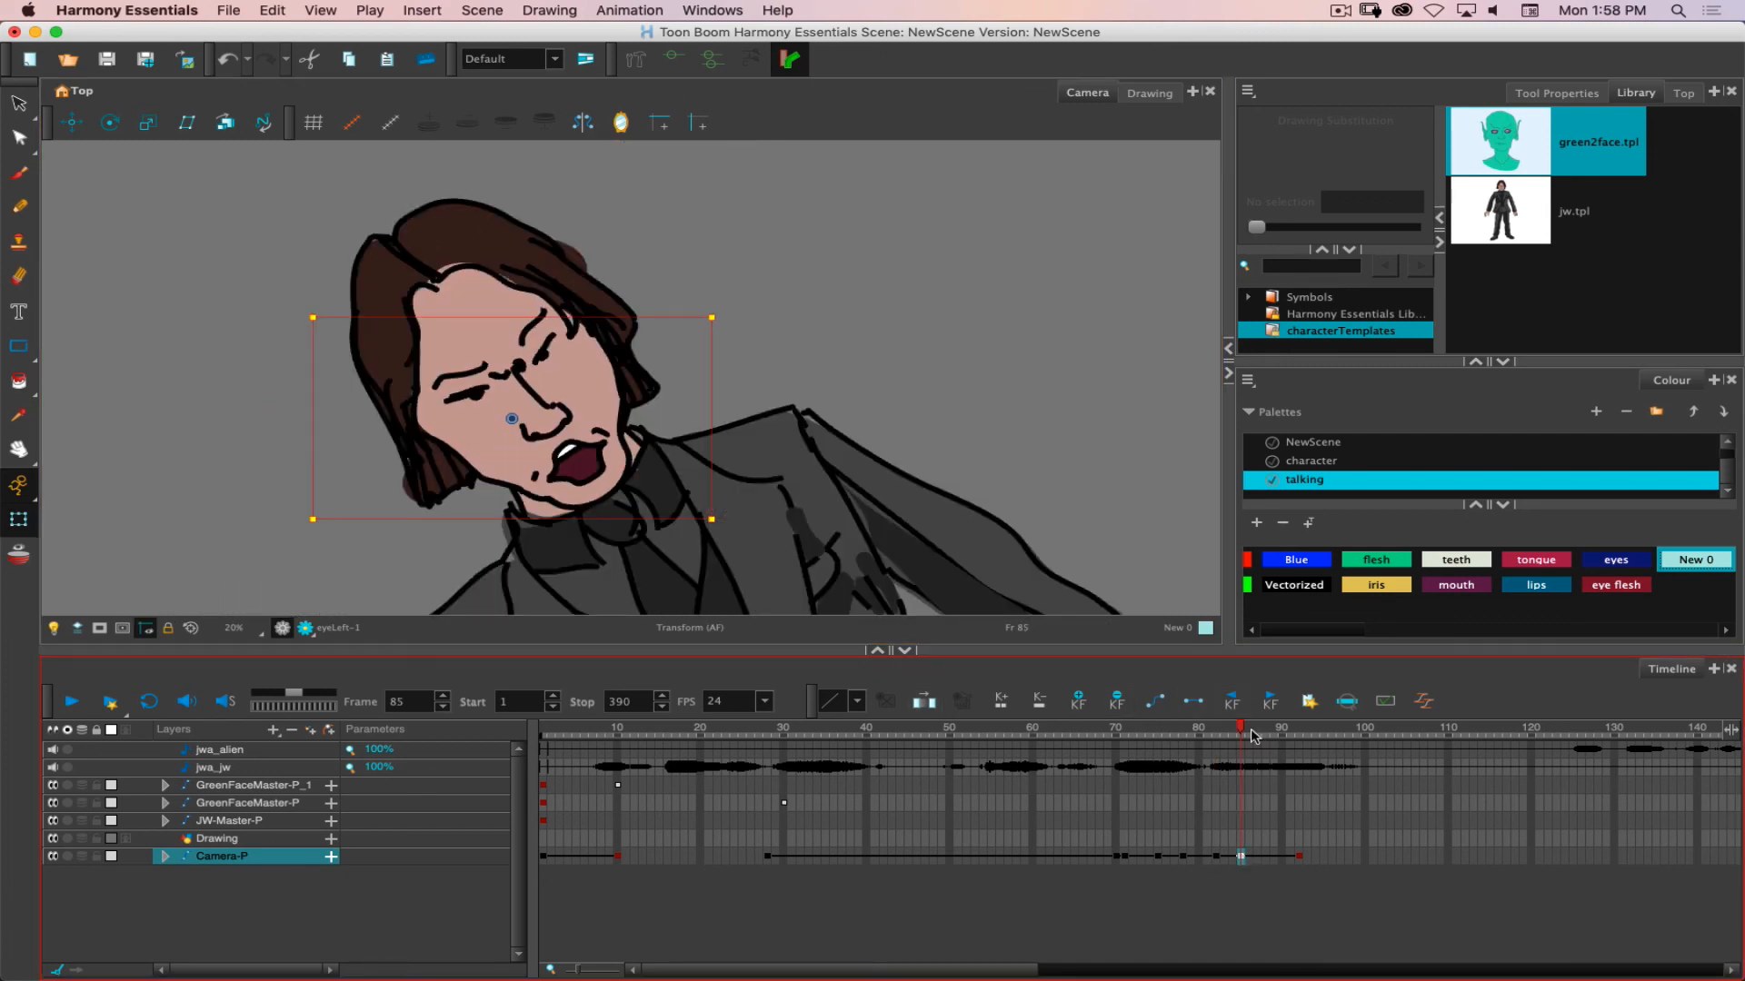
pyautogui.click(1204, 729)
pyautogui.moveTo(1204, 729)
pyautogui.mouseDown()
pyautogui.moveTo(1185, 731)
pyautogui.moveTo(1232, 733)
pyautogui.moveTo(1159, 732)
pyautogui.moveTo(1228, 741)
pyautogui.mouseUp()
pyautogui.moveTo(1156, 734); pyautogui.dragTo(1302, 743)
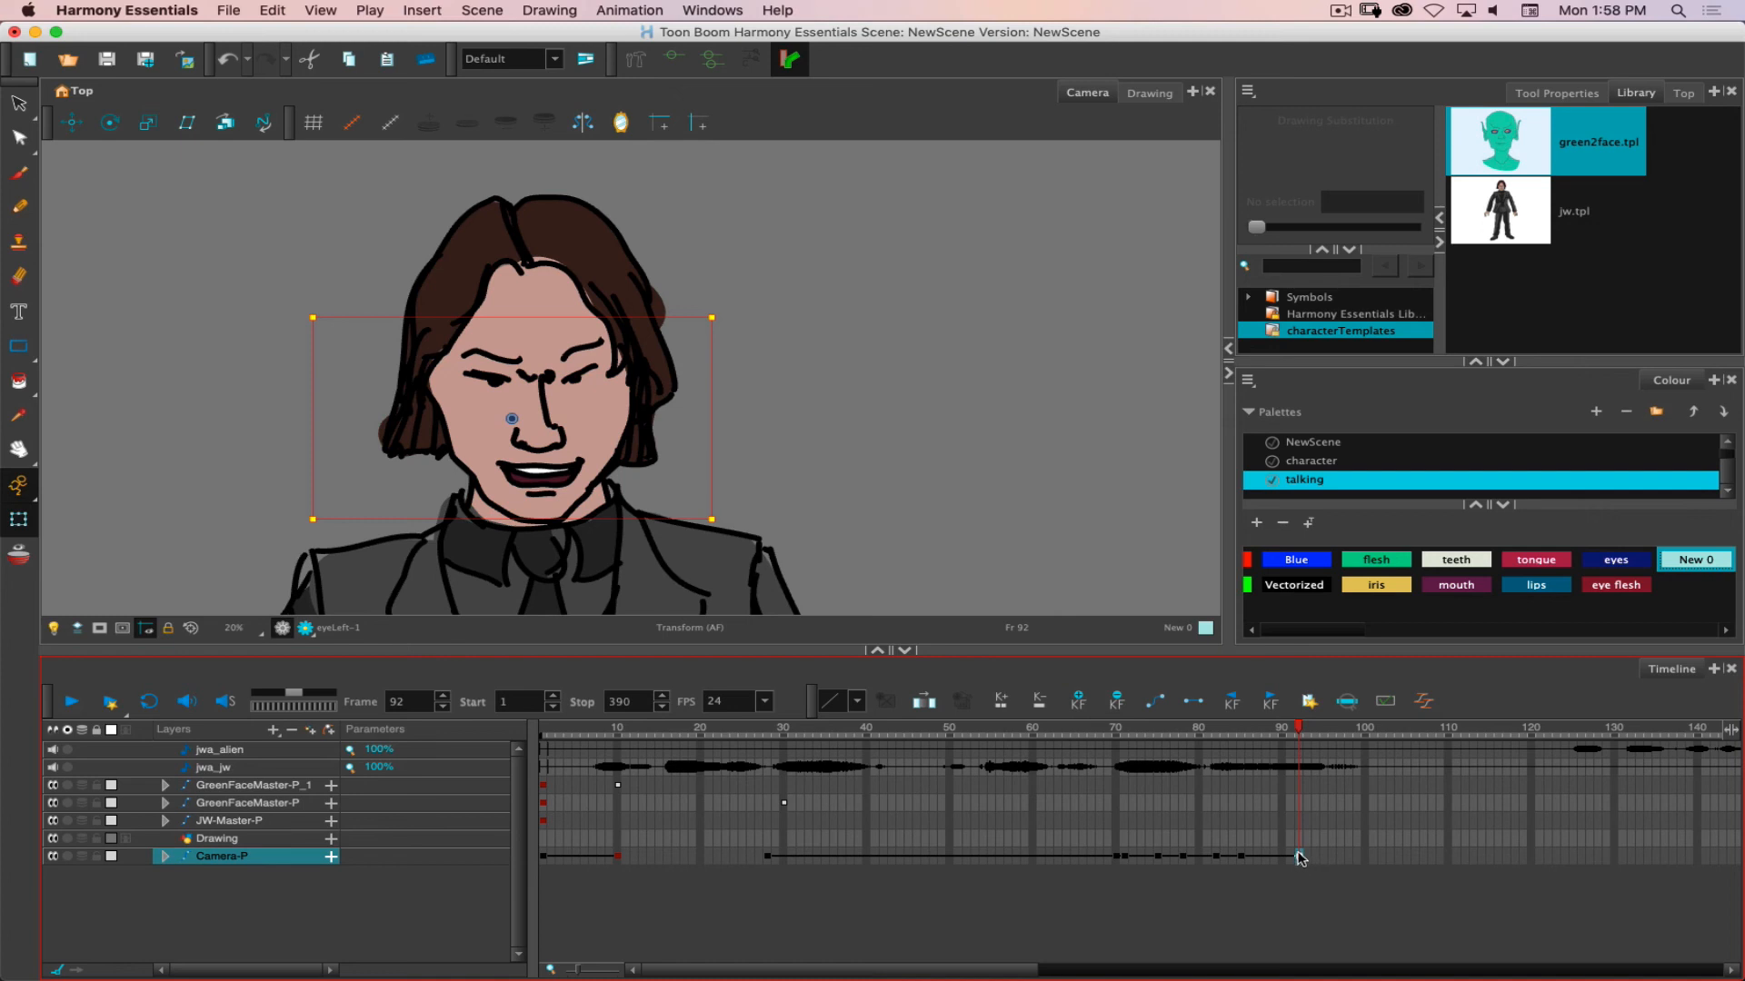
pyautogui.moveTo(1299, 859); pyautogui.dragTo(1266, 857)
pyautogui.click(1109, 735)
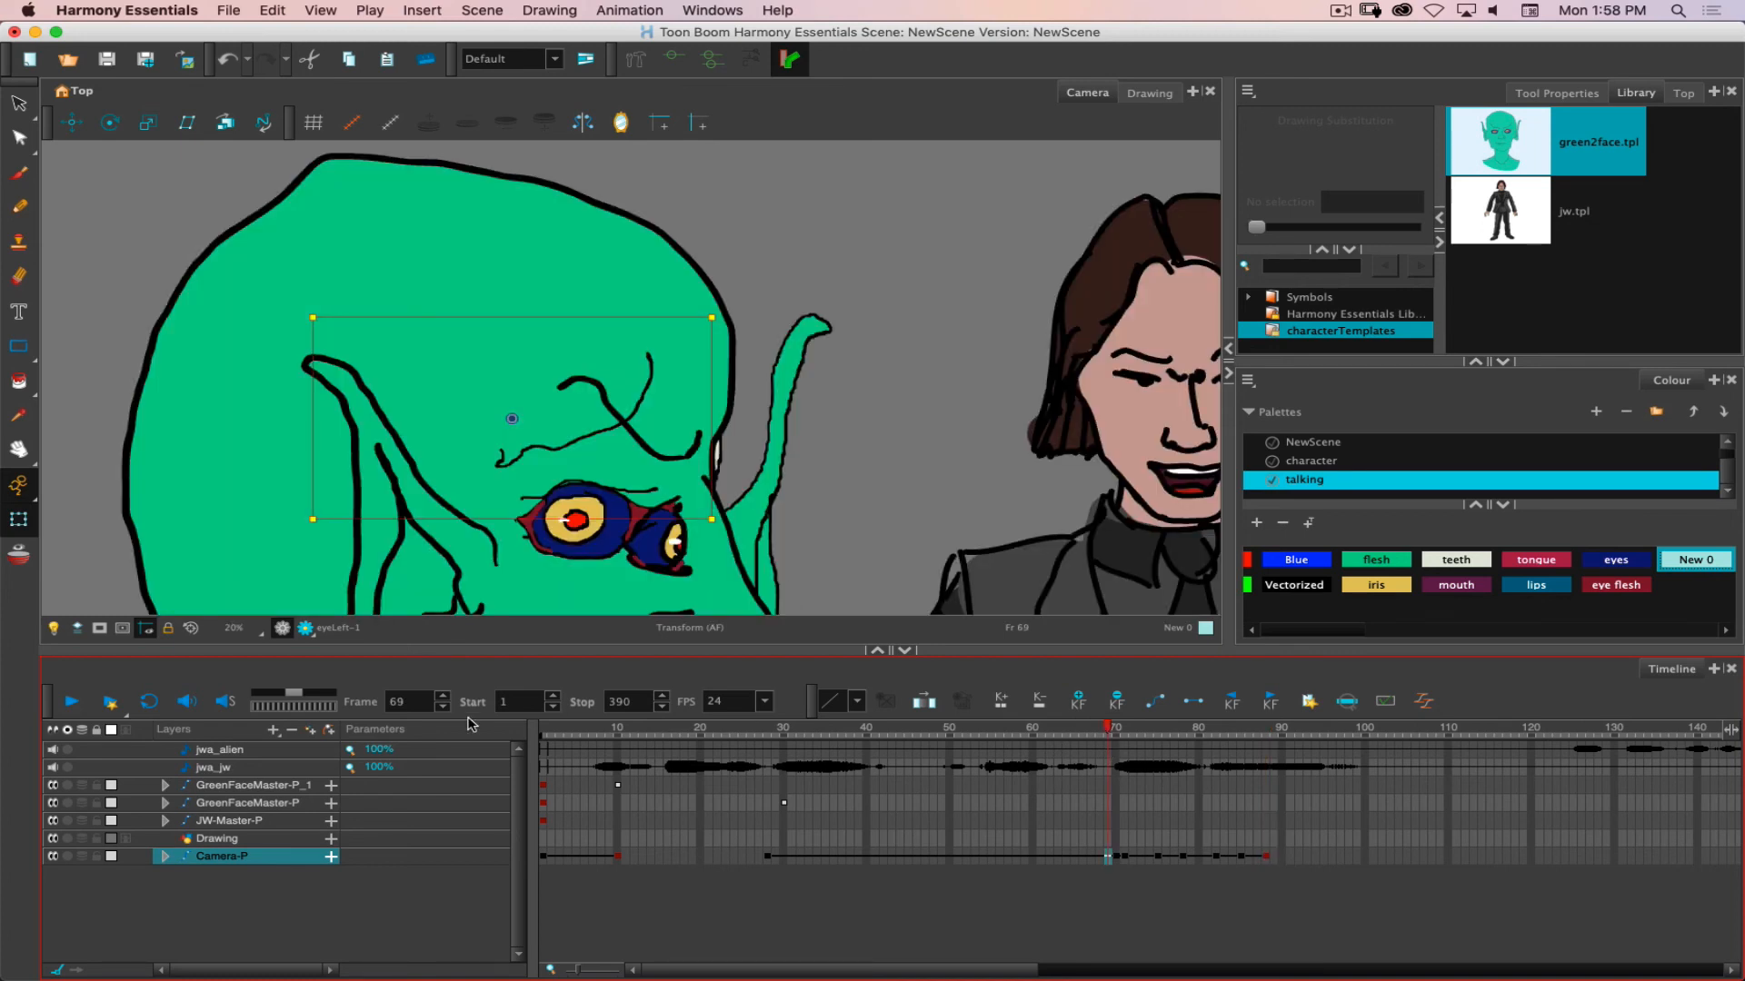
pyautogui.click(73, 700)
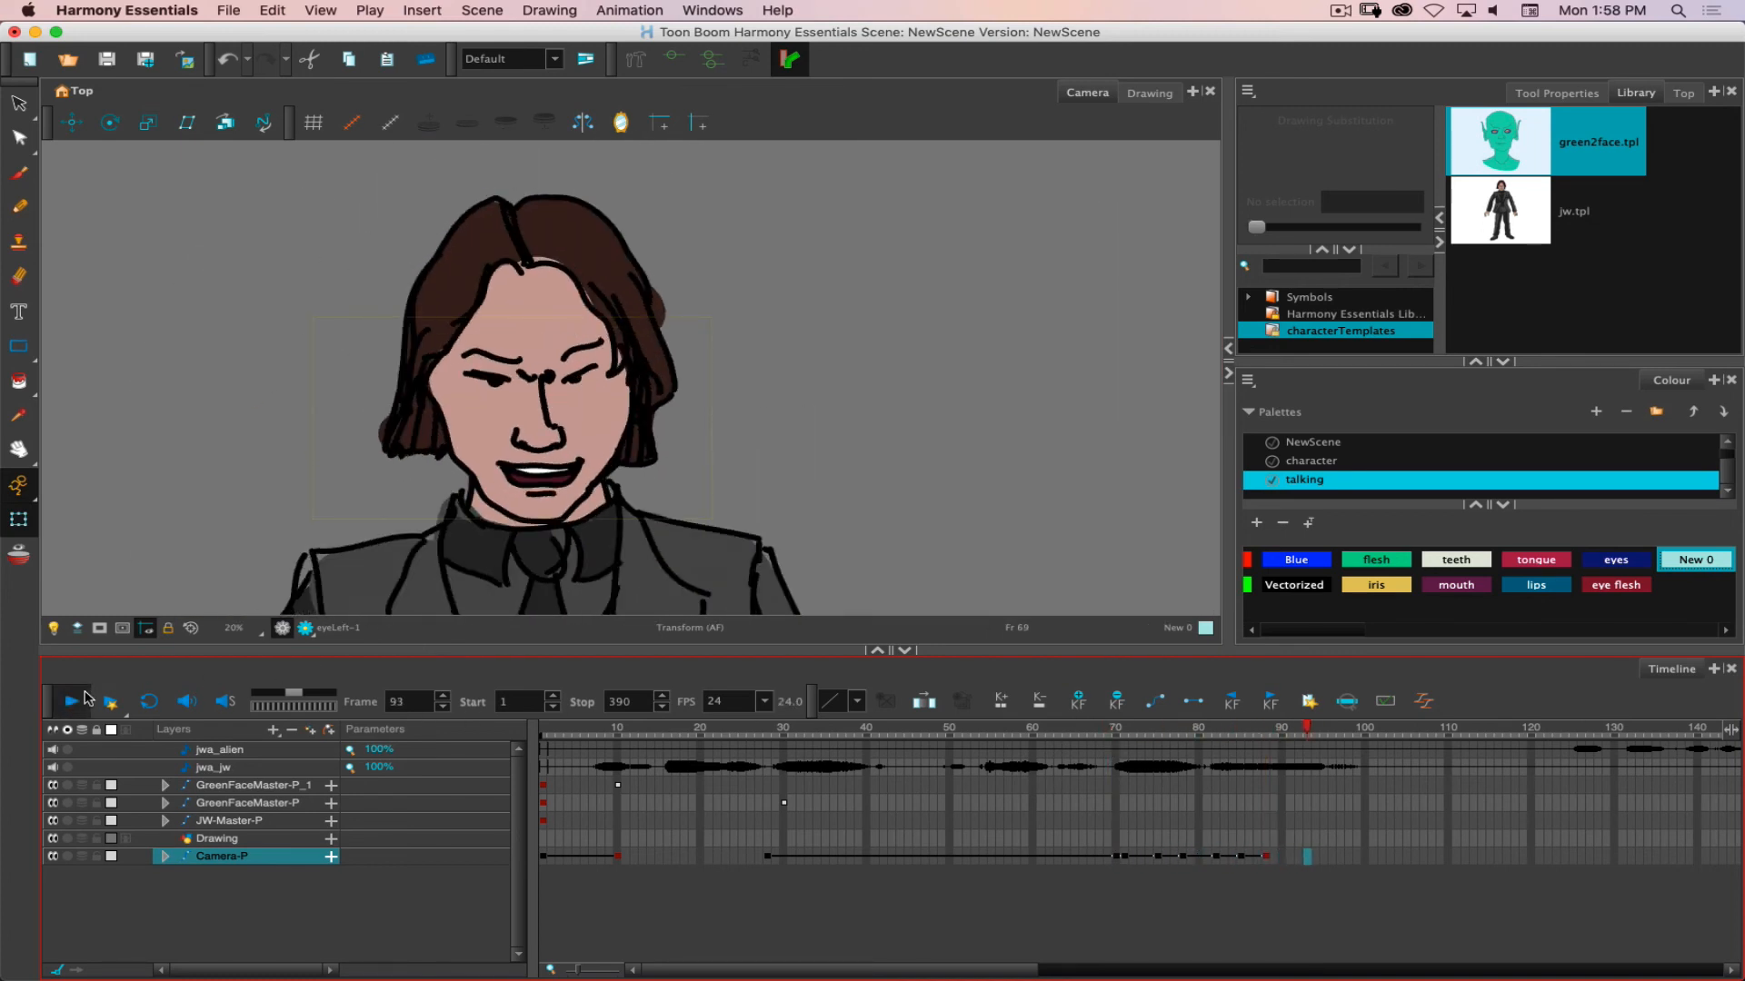
pyautogui.click(76, 700)
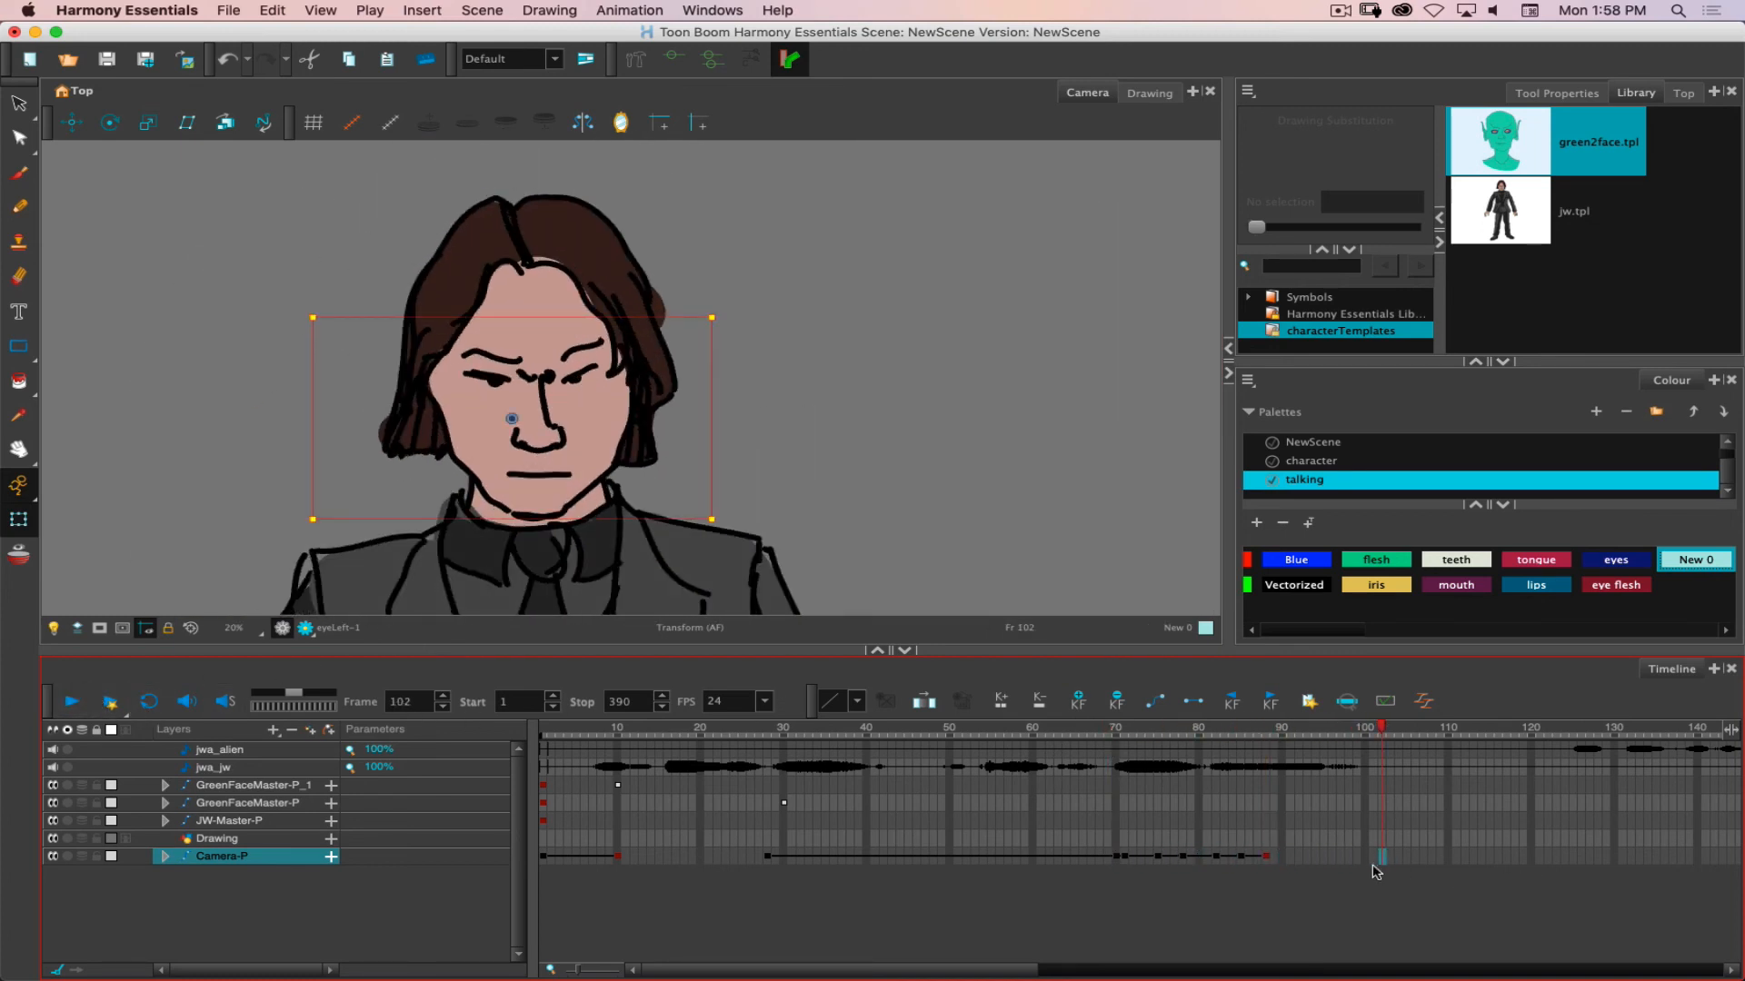
# Move Camera-P's last keyframe out to frame 100 and play back the scene from frame 78.
pyautogui.click(1268, 863)
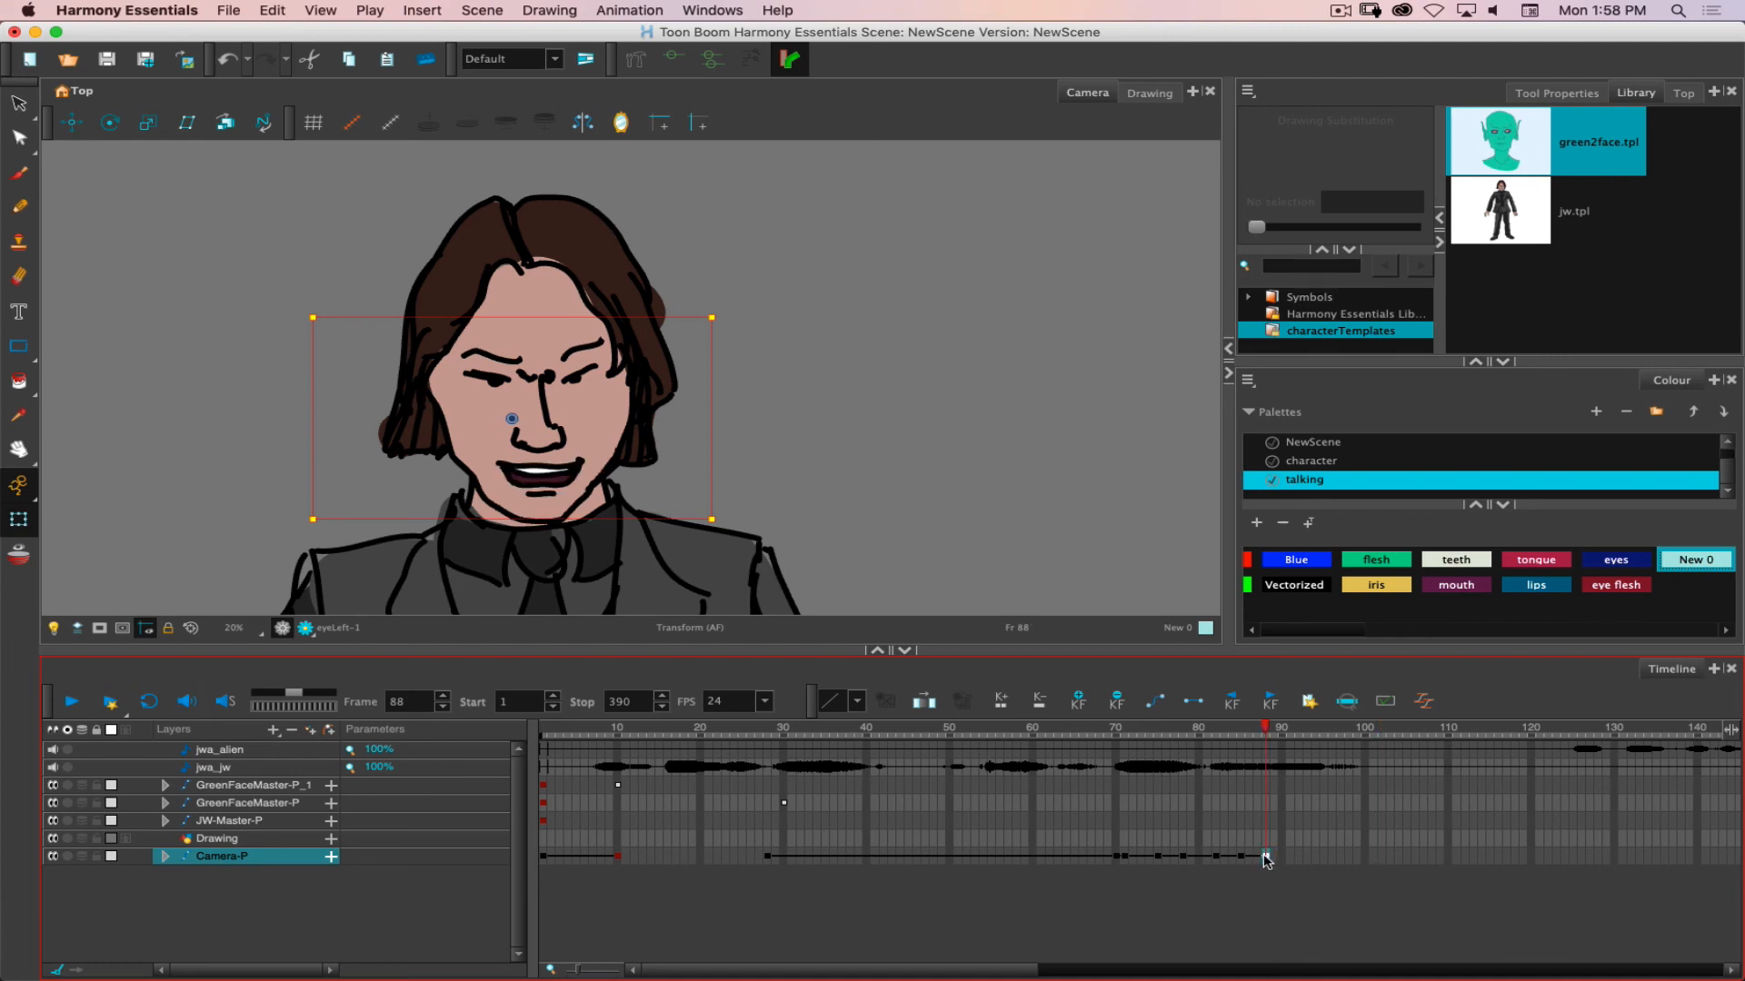
pyautogui.moveTo(1266, 860); pyautogui.dragTo(1365, 856)
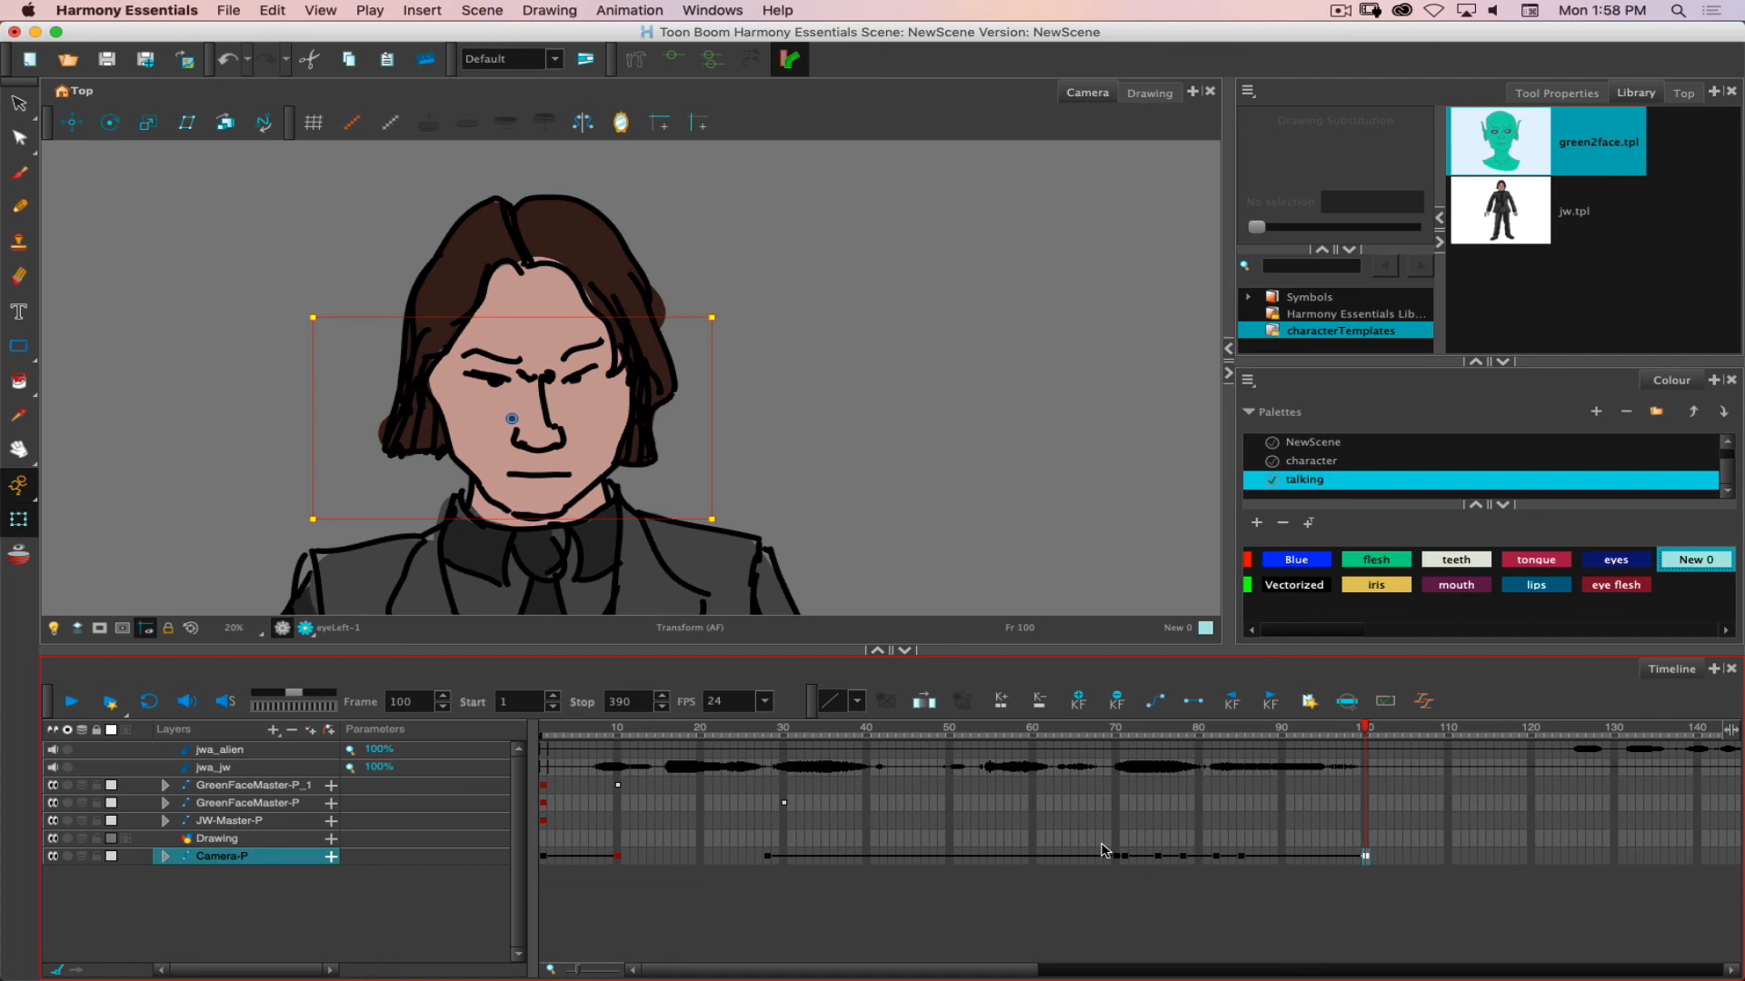
pyautogui.click(1181, 727)
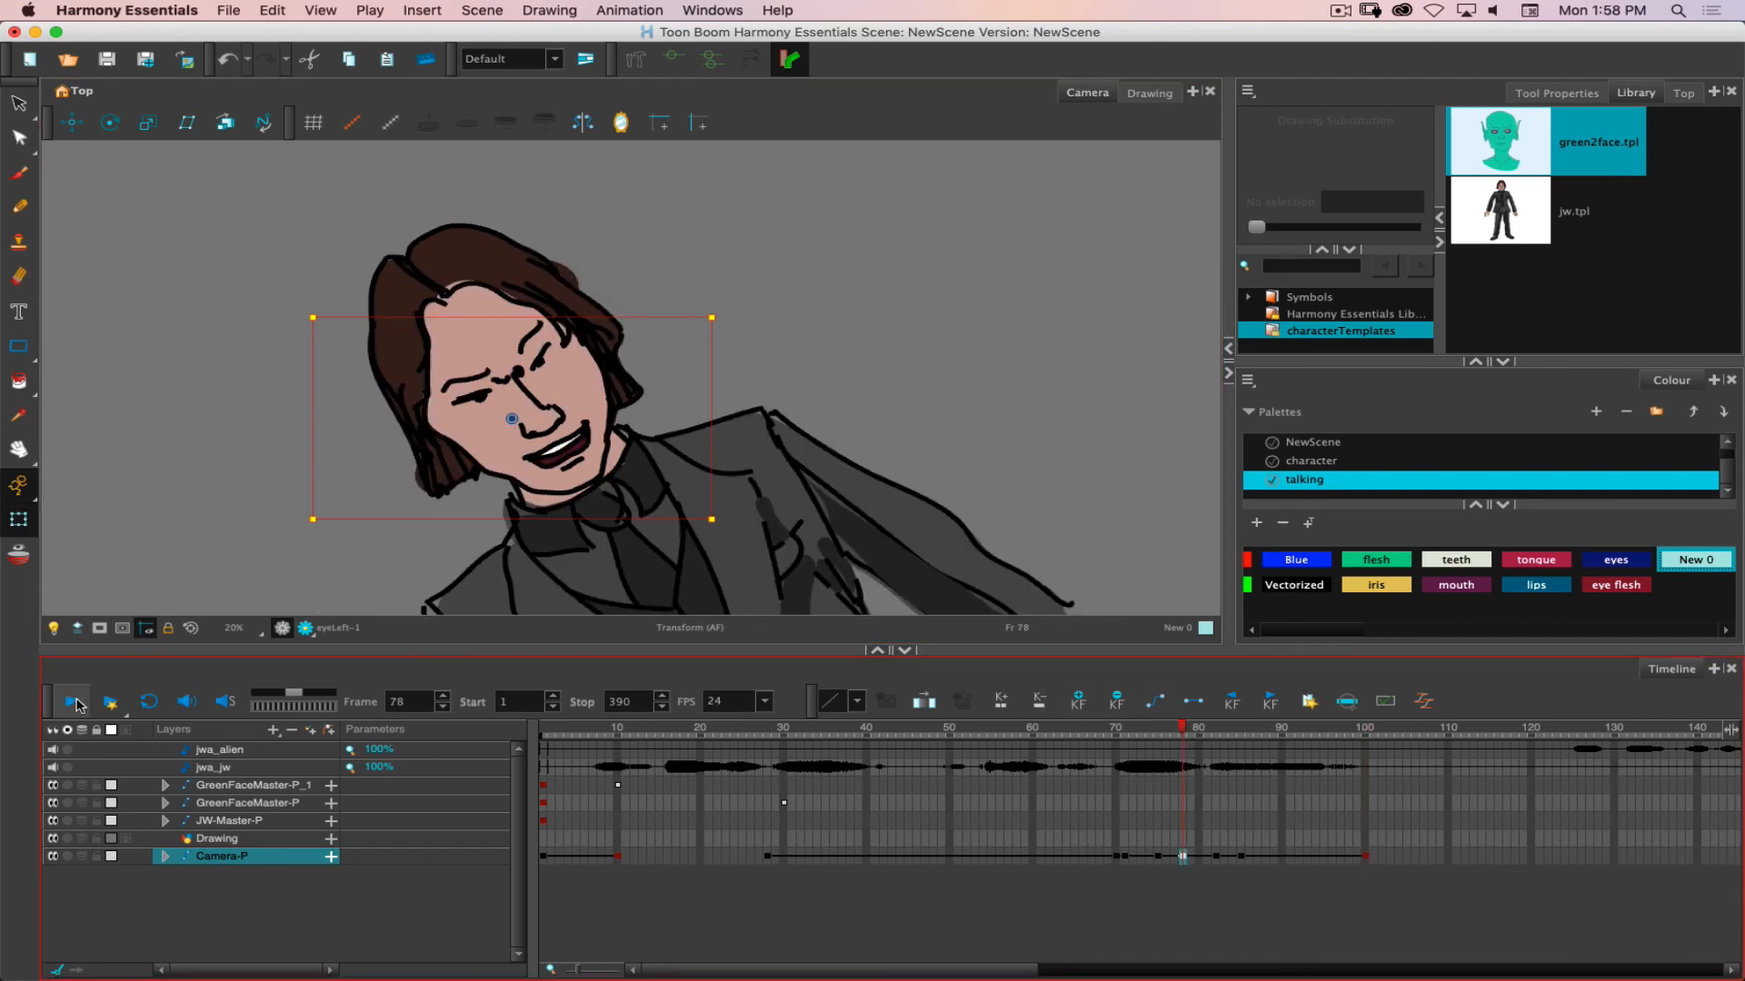
pyautogui.click(80, 705)
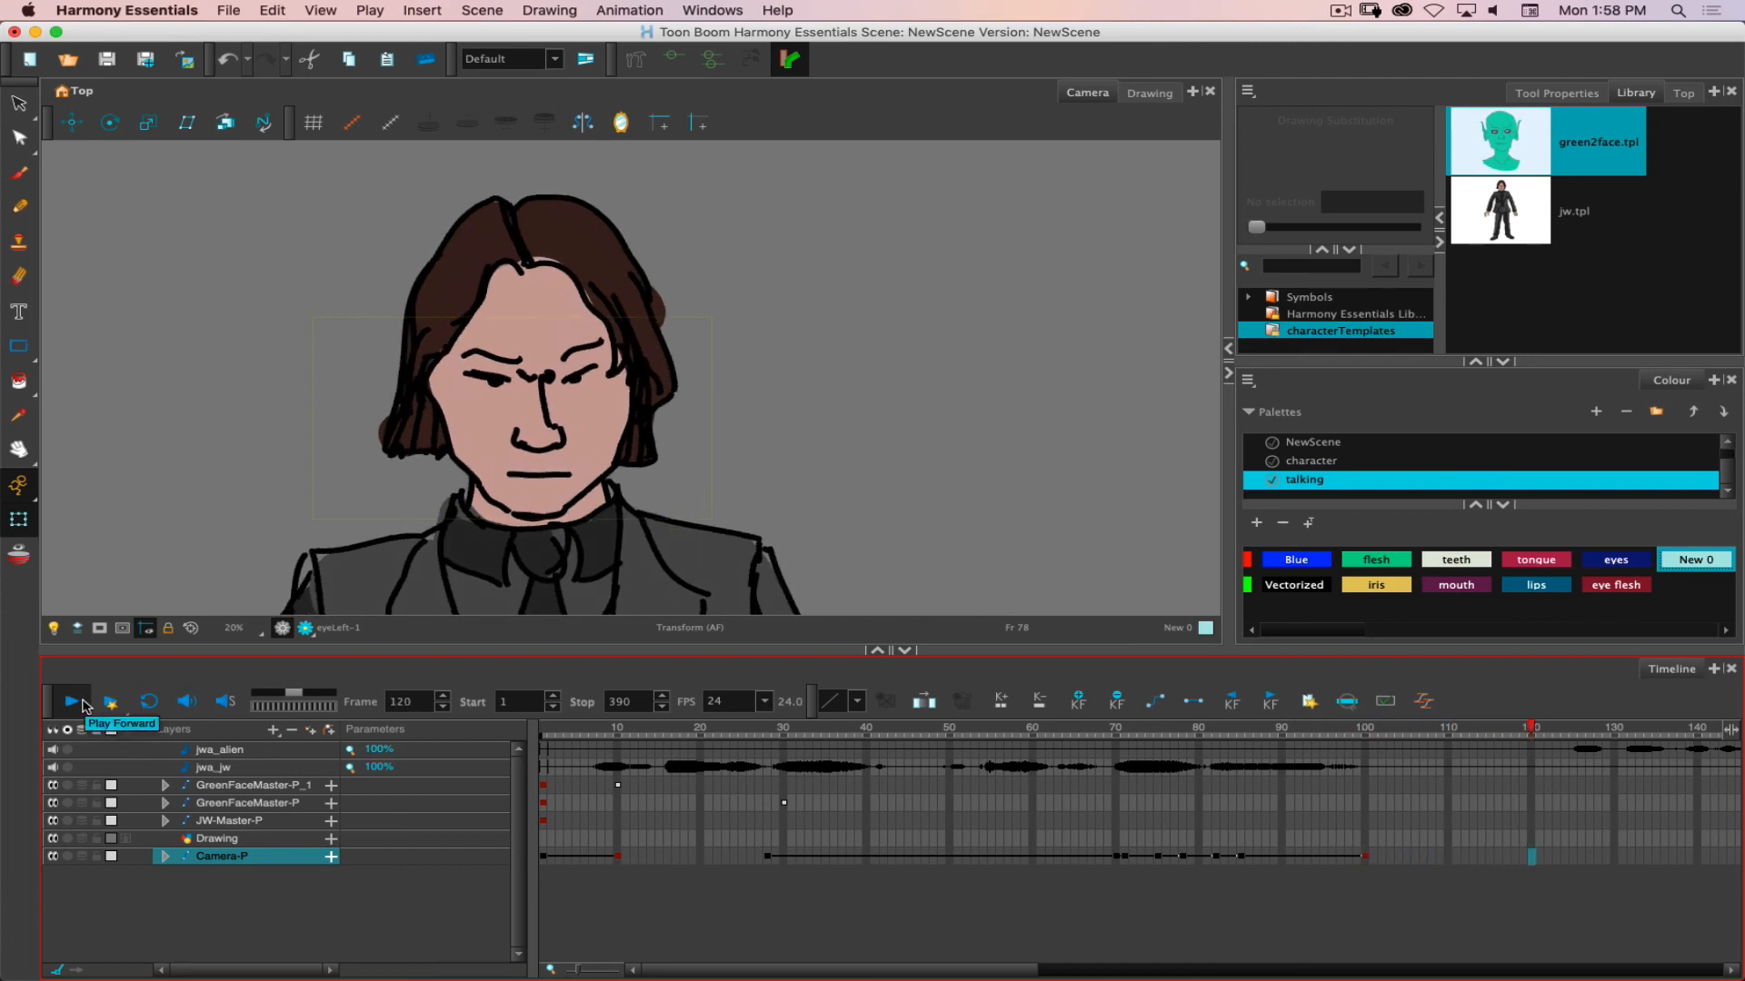